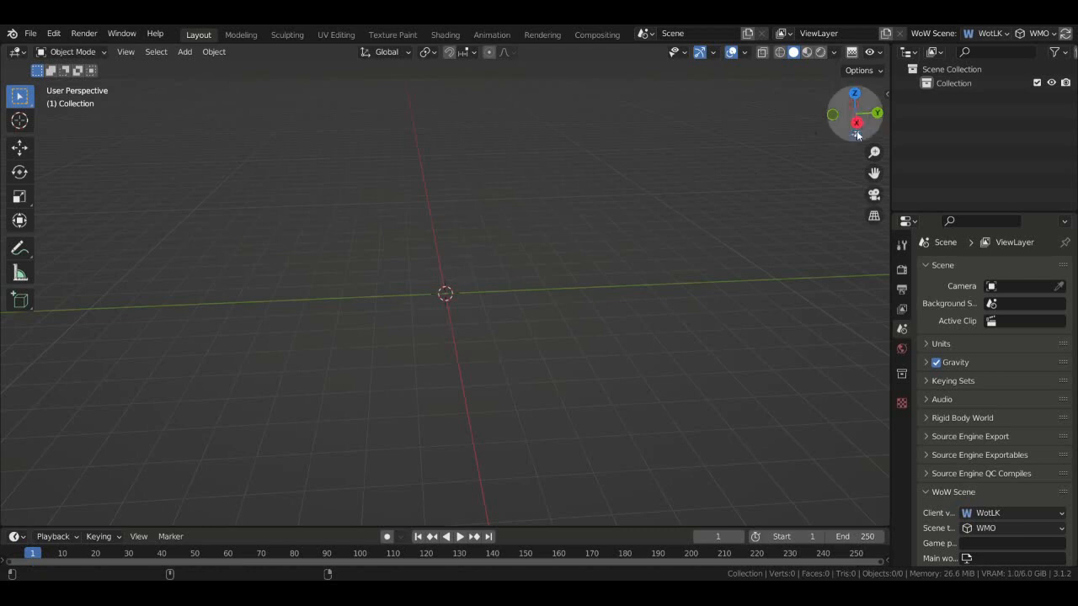
- Look around the empty scene, return to Layout, and bring up the File menu
drag(858, 116, 700, 149)
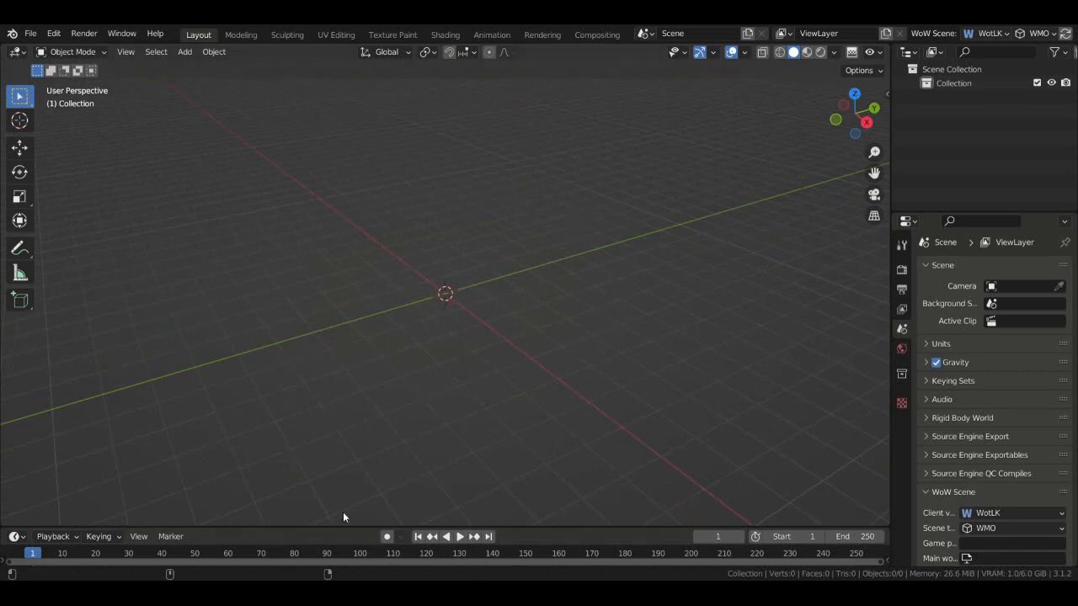
click(244, 35)
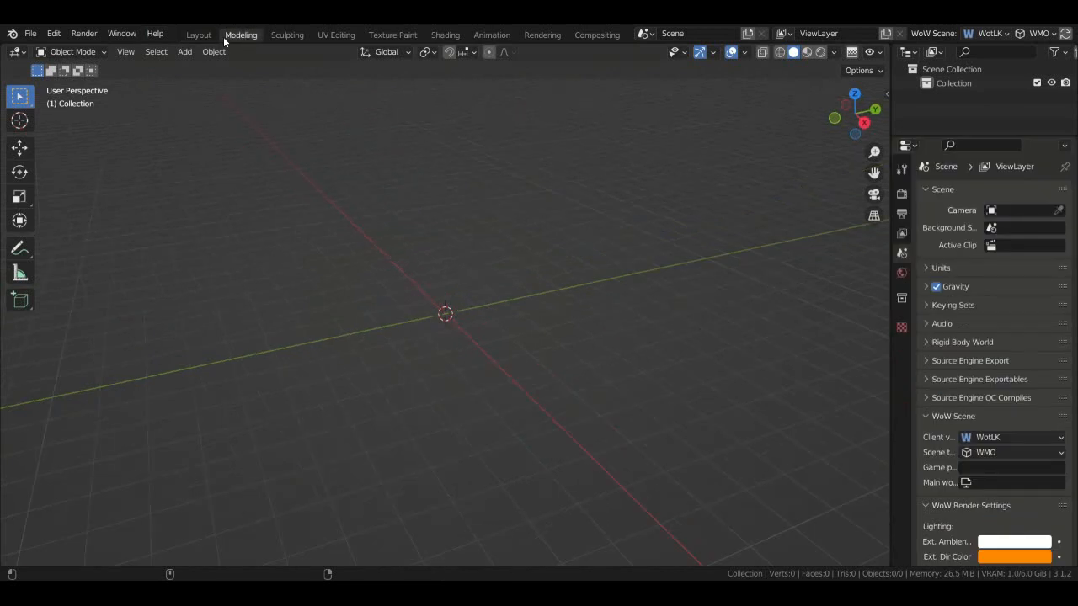
click(201, 36)
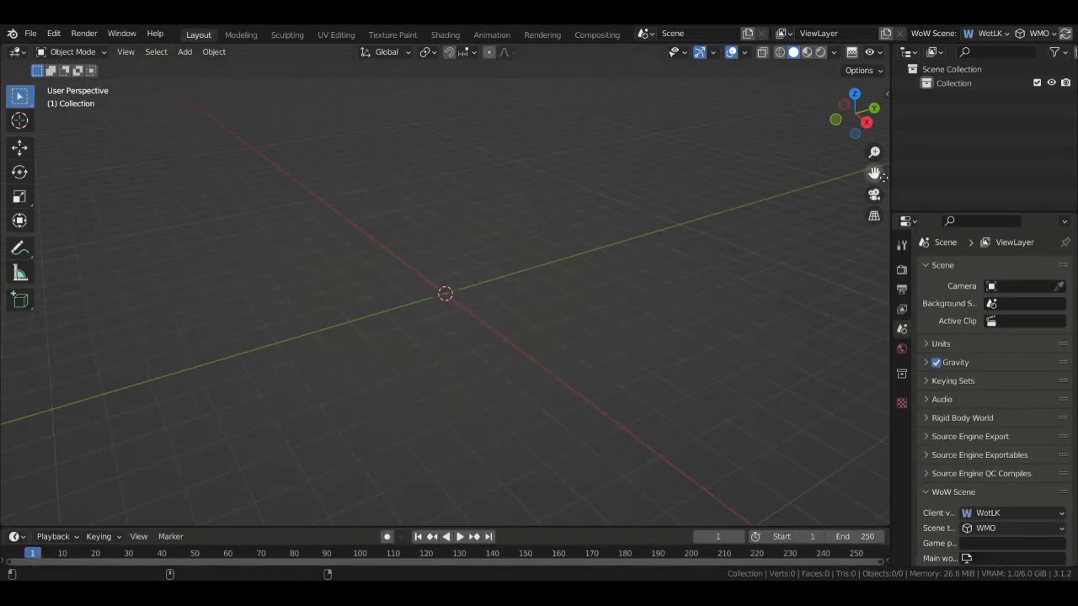
drag(857, 116, 832, 99)
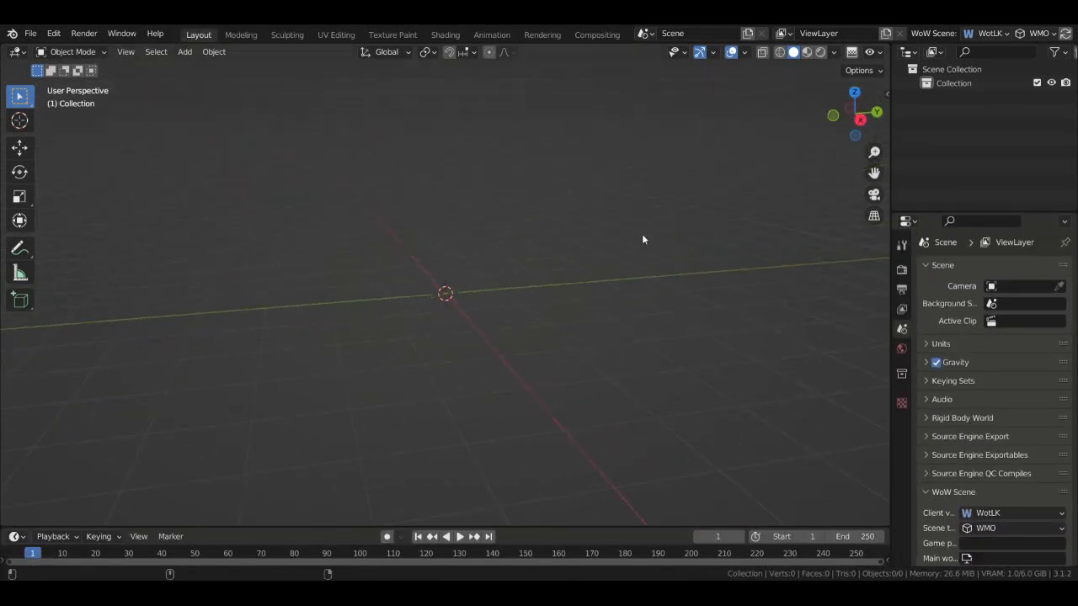
click(30, 33)
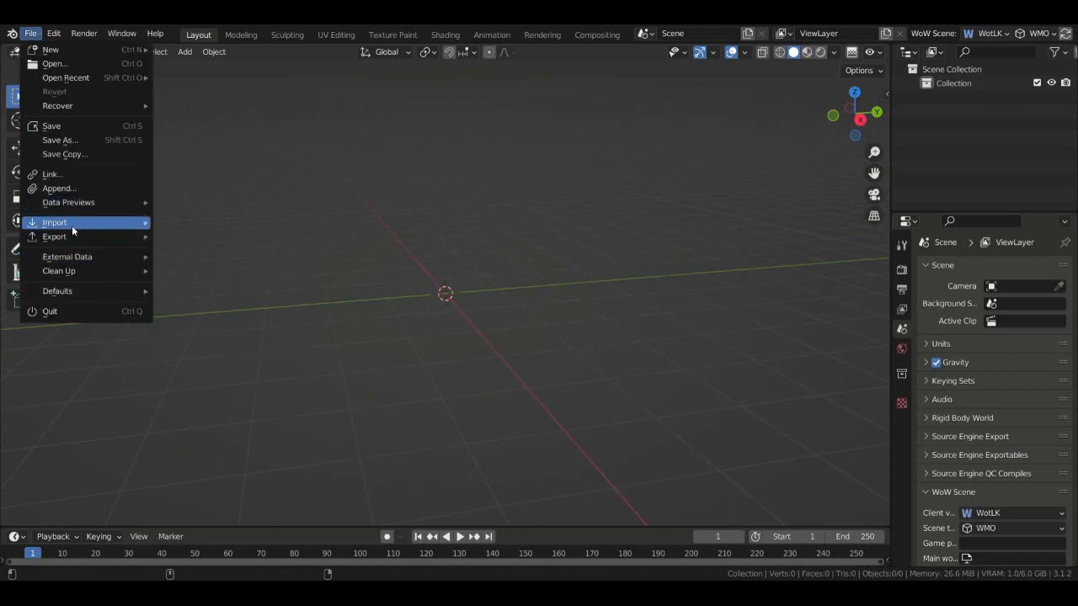
- Import the fx_moonwings model as a Wavefront (.obj) file
mouse_move(73, 224)
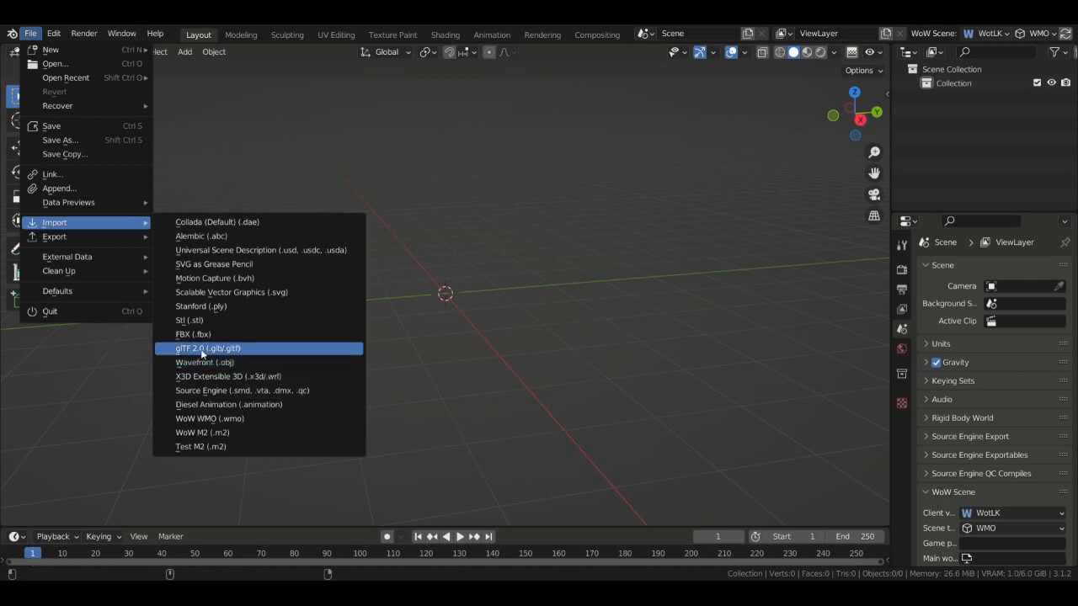
click(228, 363)
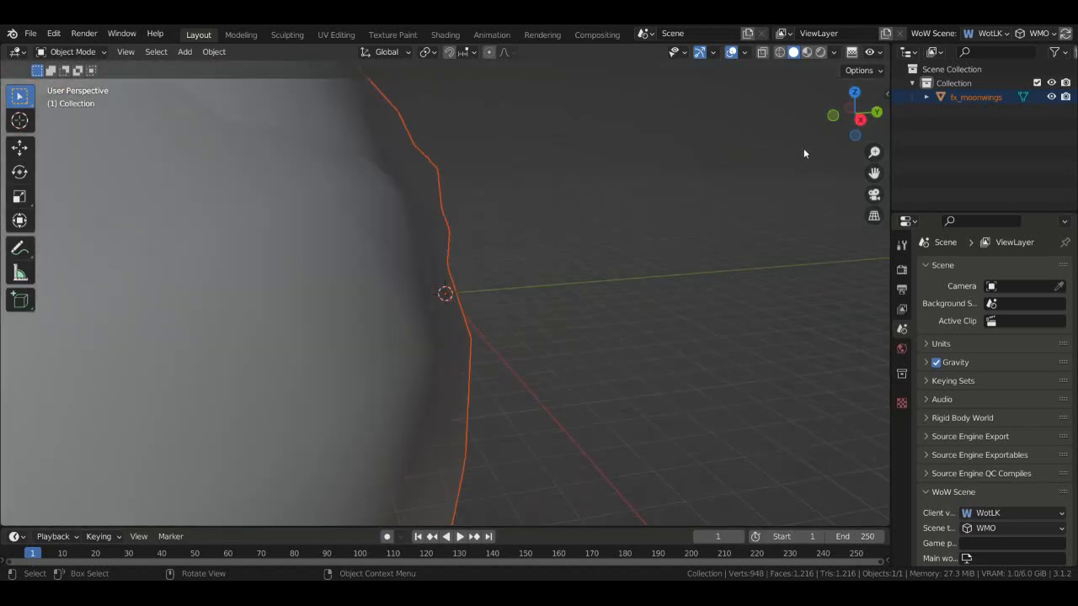
- Import the Moonwings OBJ model next to fx_moonwings
drag(845, 121, 725, 123)
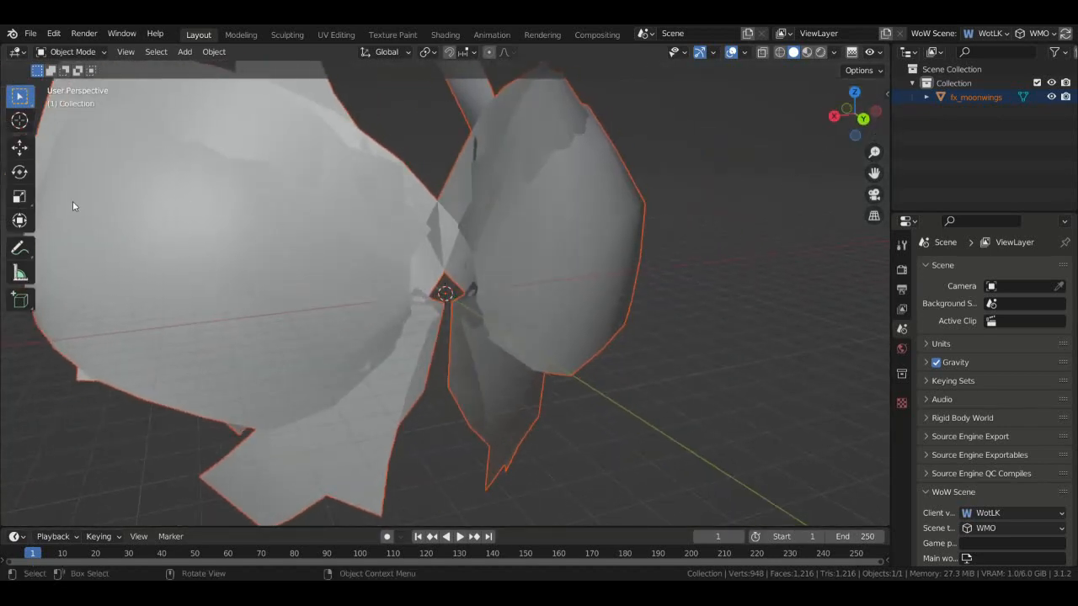
click(30, 32)
drag(855, 113, 781, 116)
- Deselect Moonwings and select the fx_moonwings model
click(746, 373)
scroll(747, 375, down, 4)
scroll(627, 320, up, 7)
scroll(633, 334, down, 3)
click(399, 202)
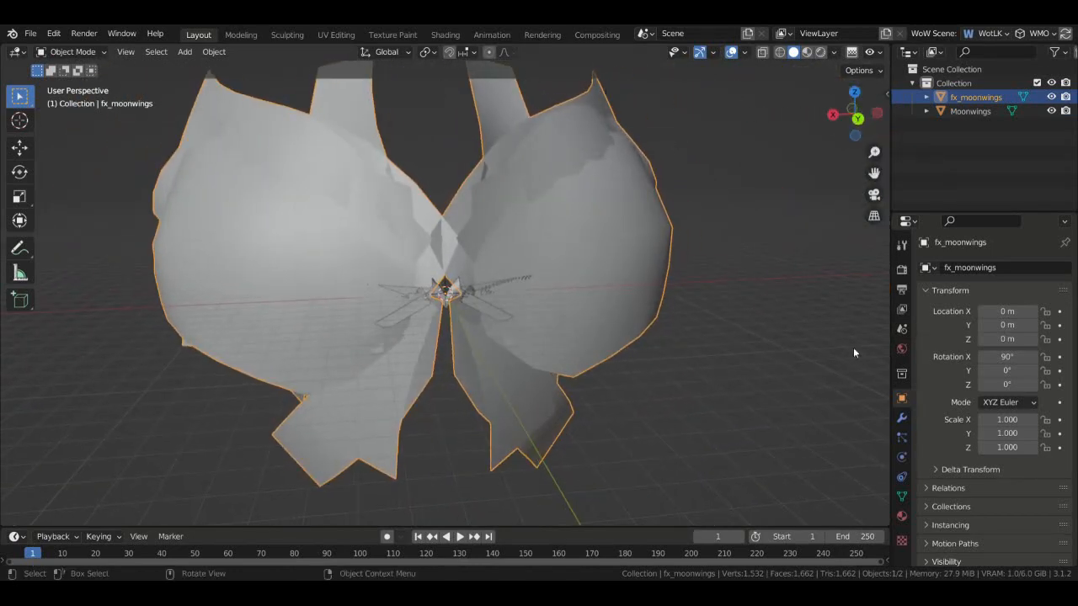
- In Material Preview, give fx_moonwings an Image Texture base colour using the fx_moonwings image
click(807, 53)
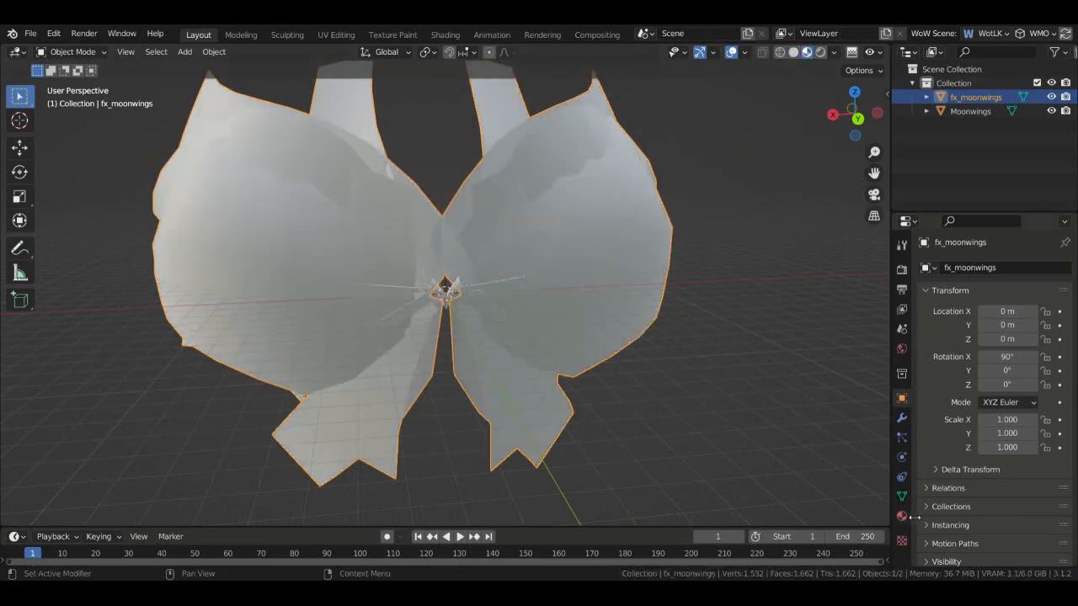
click(901, 516)
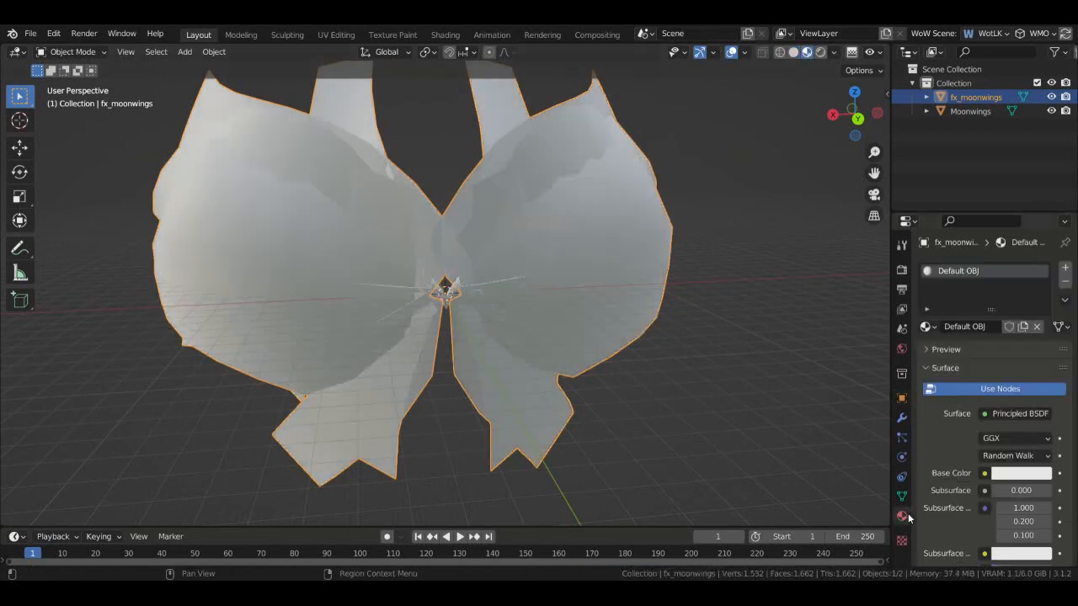
click(984, 474)
click(693, 350)
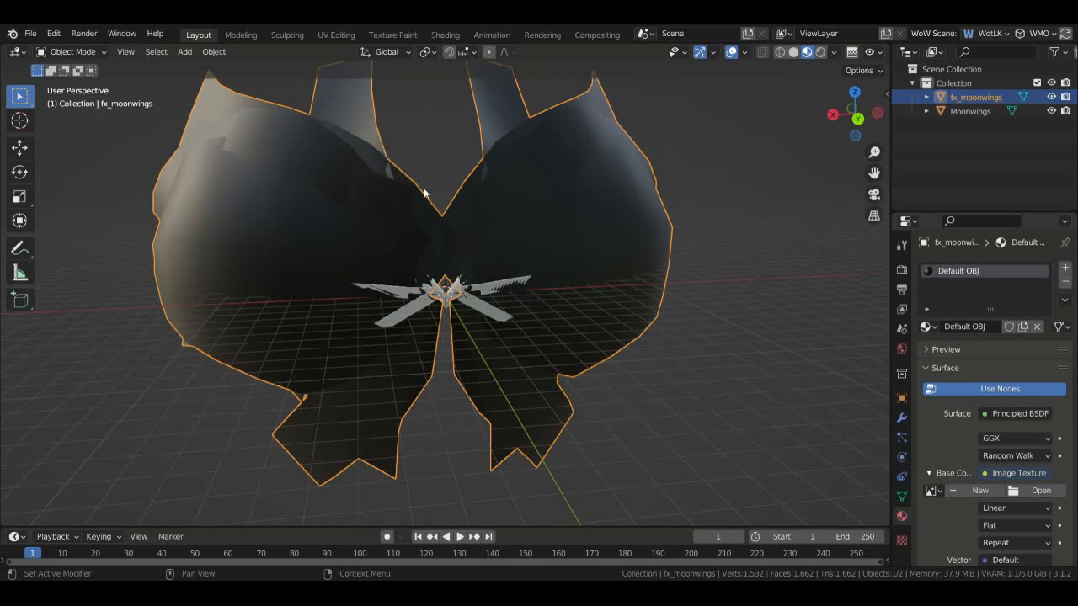
double_click(417, 159)
mouse_move(850, 125)
mouse_down()
mouse_move(766, 125)
mouse_move(849, 129)
mouse_up()
scroll(843, 125, down, 4)
scroll(819, 137, up, 3)
- Give the Moonwings material an Image Texture base colour loaded from moonwings.png
click(495, 313)
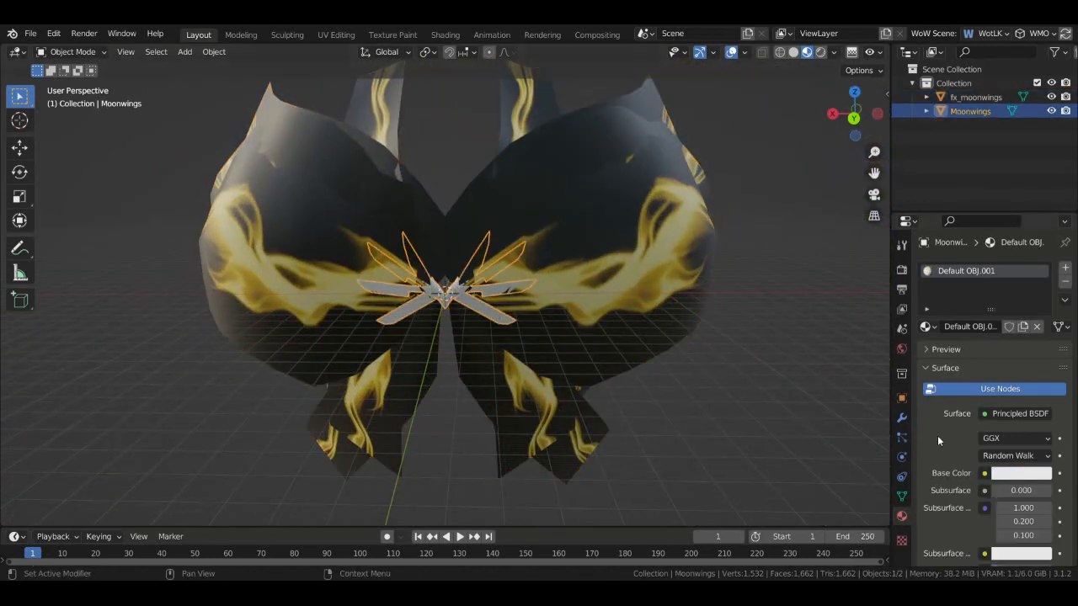
click(983, 473)
click(686, 351)
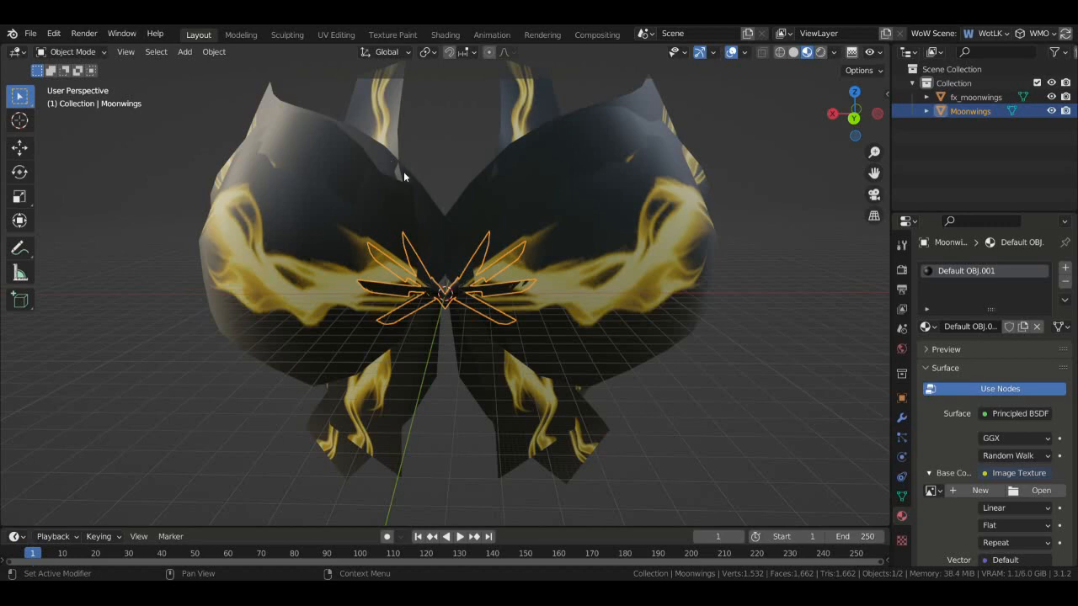
double_click(427, 188)
click(804, 220)
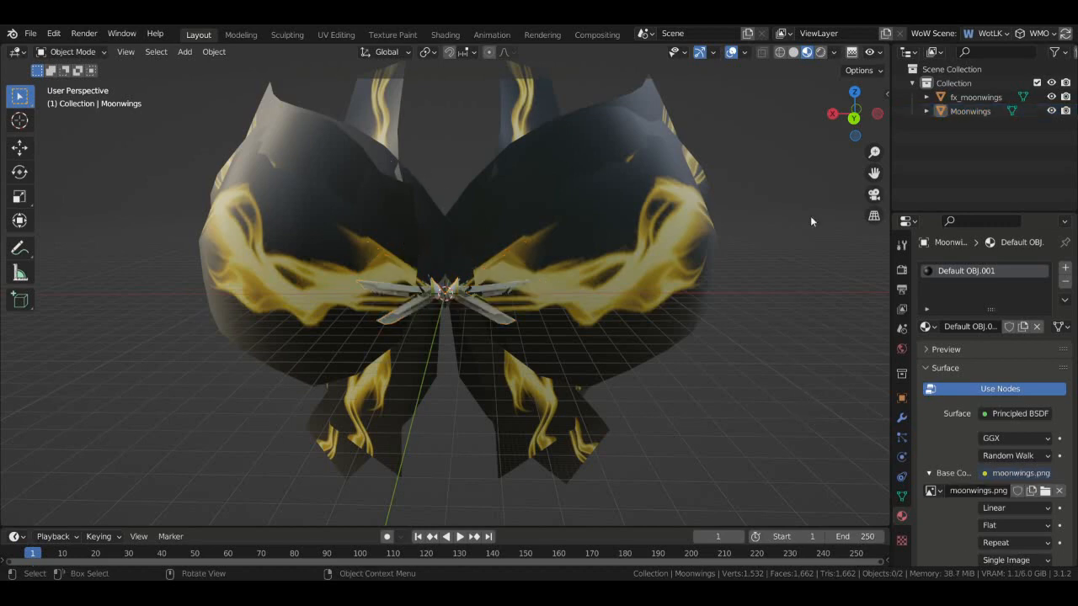
drag(855, 118, 623, 122)
scroll(859, 127, up, 7)
scroll(859, 127, down, 4)
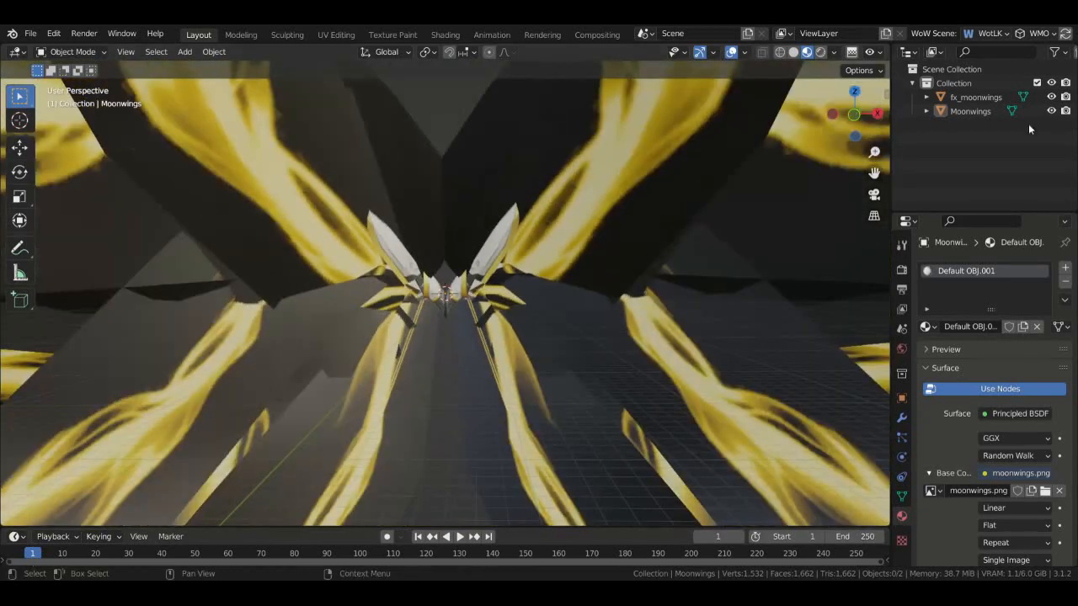
- Toggle fx_moonwings' visibility to check the inner model, then reselect fx_moonwings in Shading
click(1052, 98)
click(1051, 97)
drag(857, 116, 849, 131)
scroll(612, 226, down, 3)
click(612, 226)
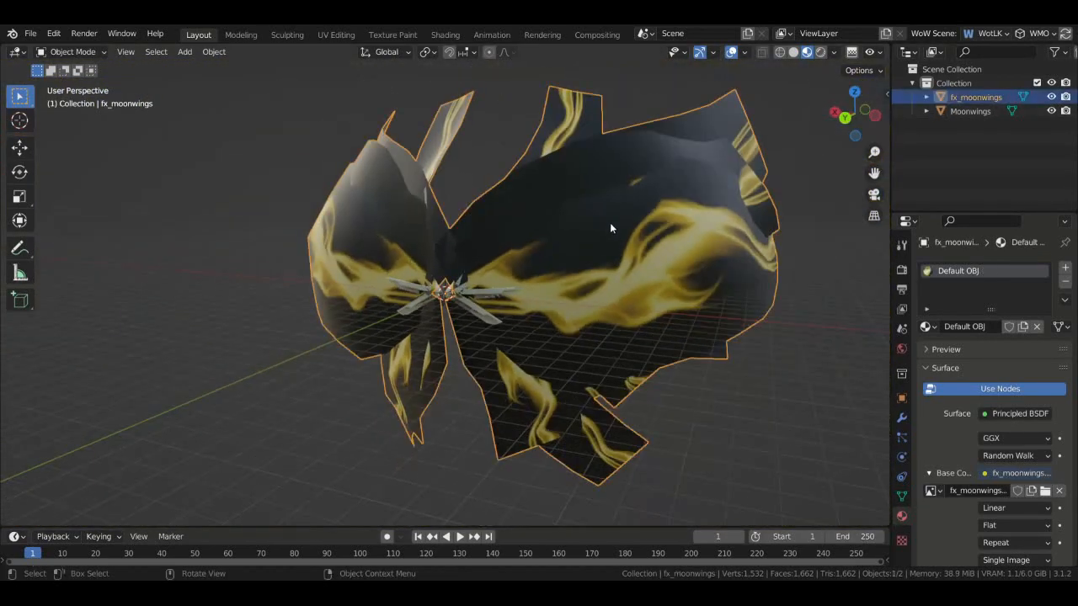
click(445, 34)
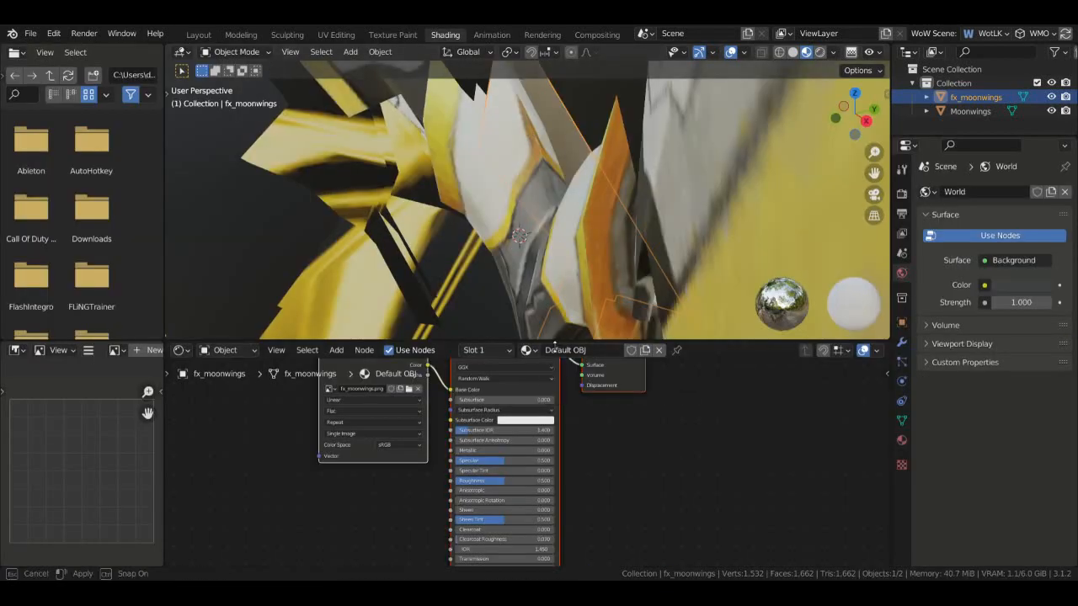
- Connect the Image Texture's Alpha output to the Principled BSDF Alpha input
drag(438, 342, 438, 291)
drag(372, 341, 279, 380)
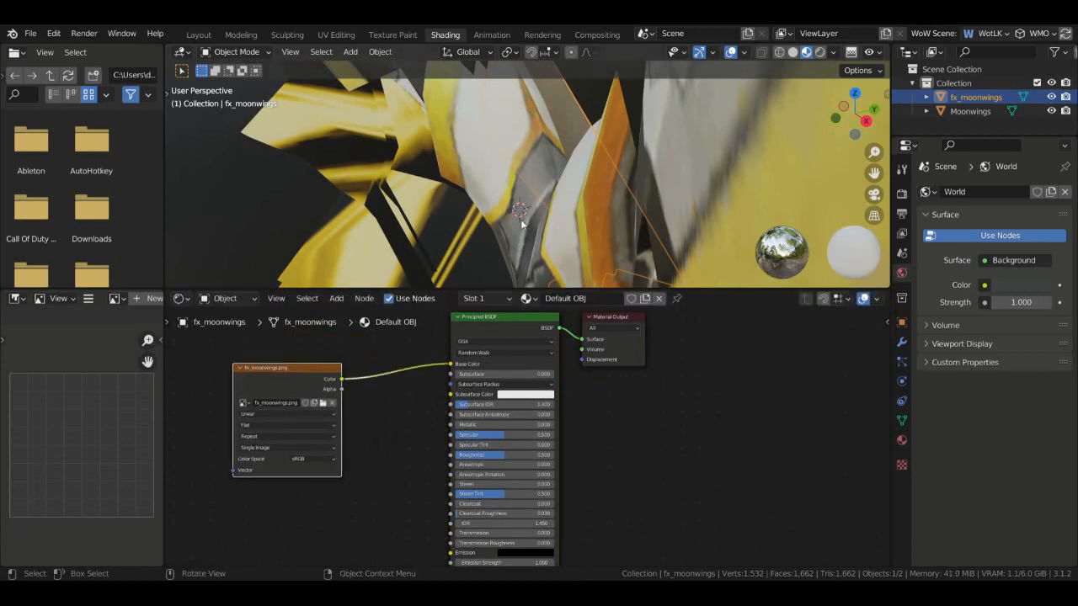
scroll(521, 218, down, 12)
drag(856, 123, 801, 138)
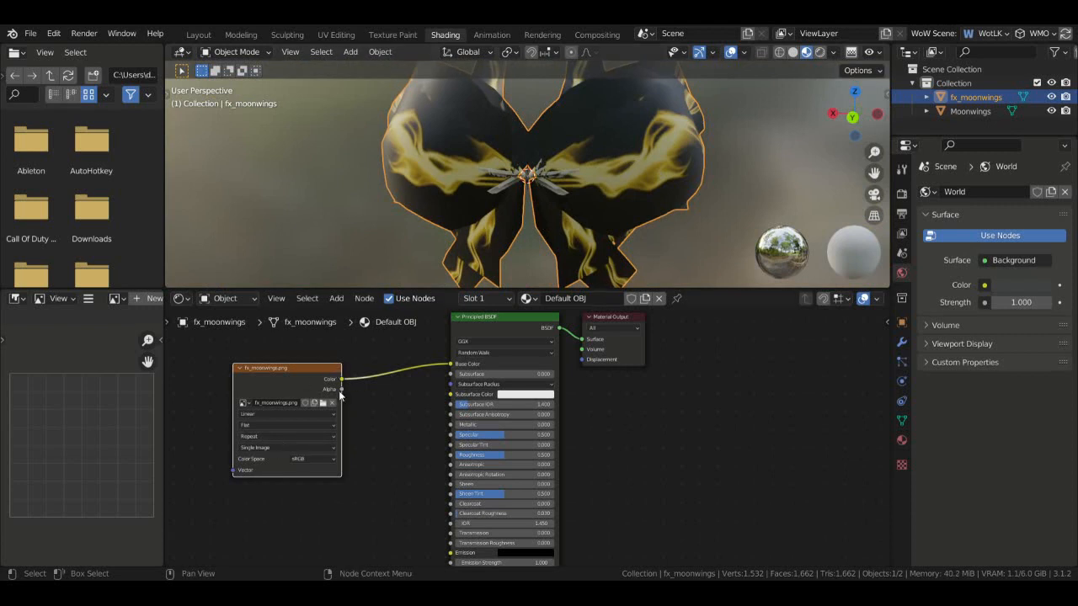
drag(324, 369, 316, 391)
middle_drag(639, 462, 649, 409)
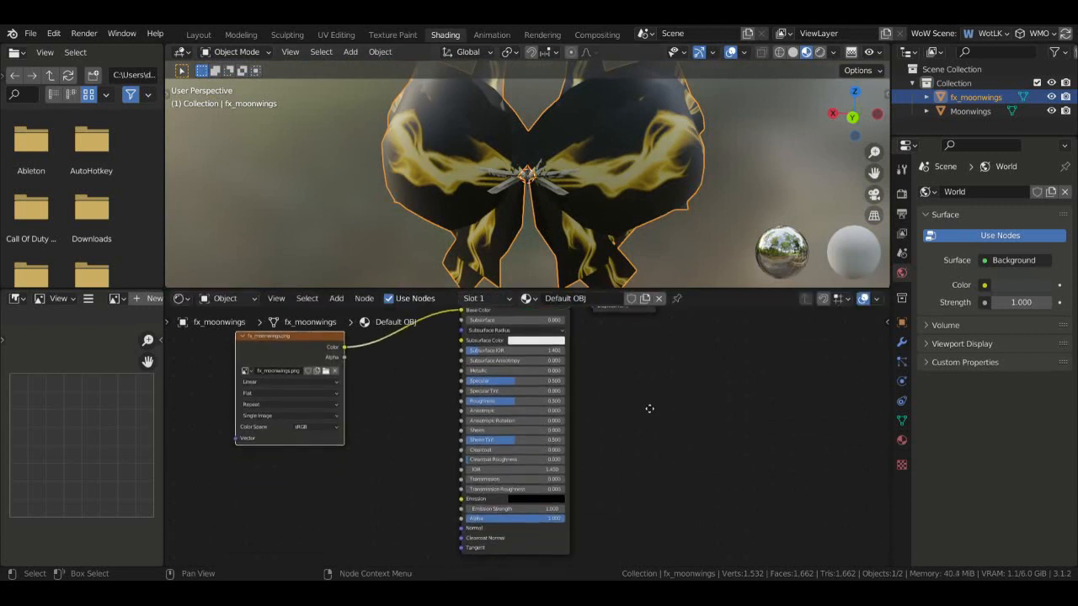
drag(345, 357, 461, 518)
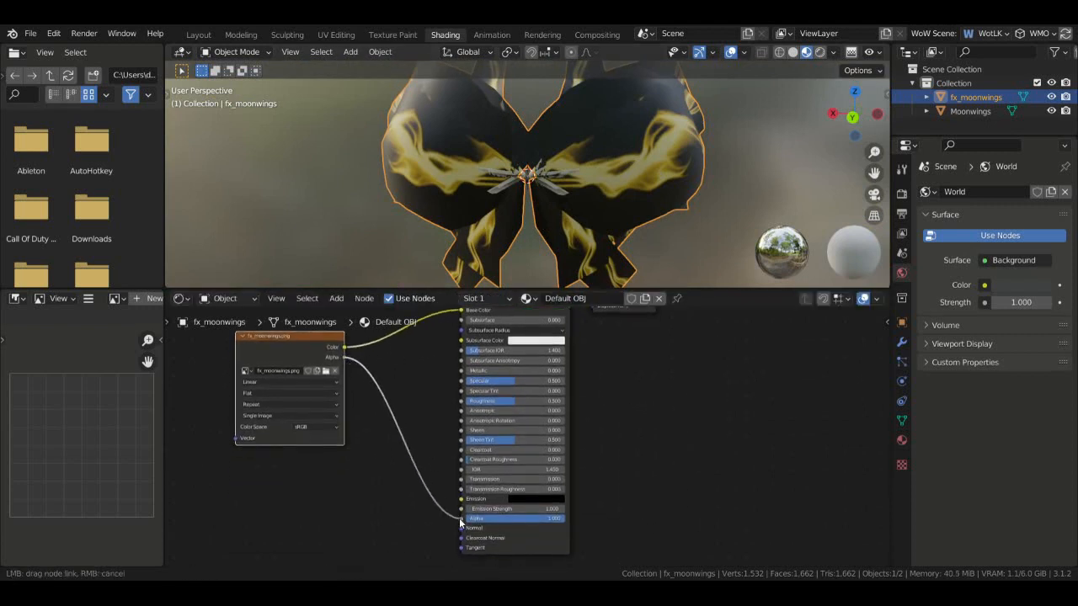
drag(290, 339, 332, 381)
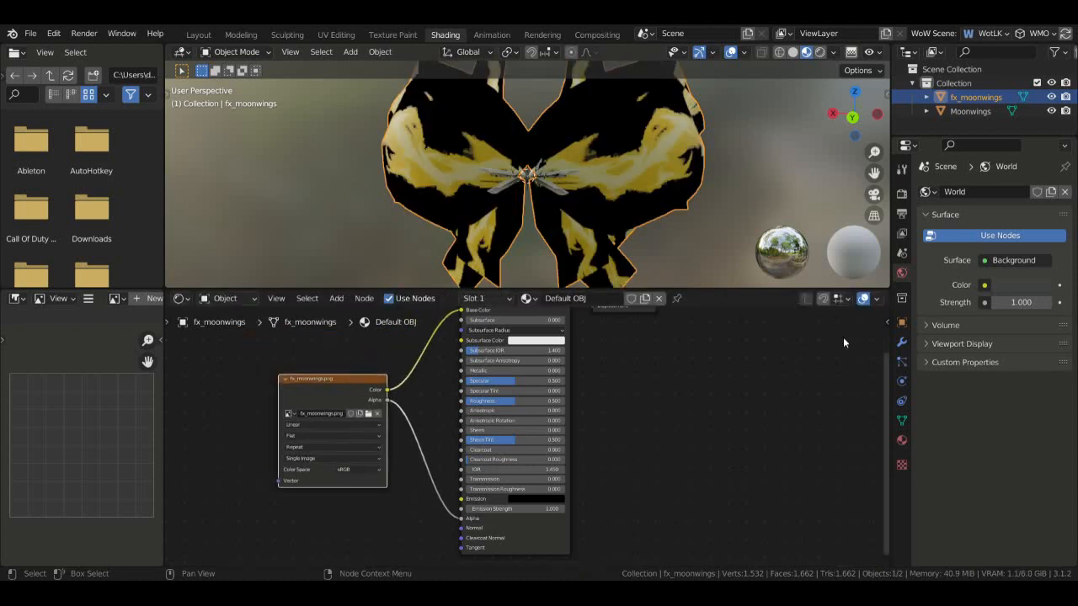
- Set fx_moonwings' material Blend Mode to Alpha Blend and inspect the translucent wings
click(902, 440)
scroll(951, 438, down, 15)
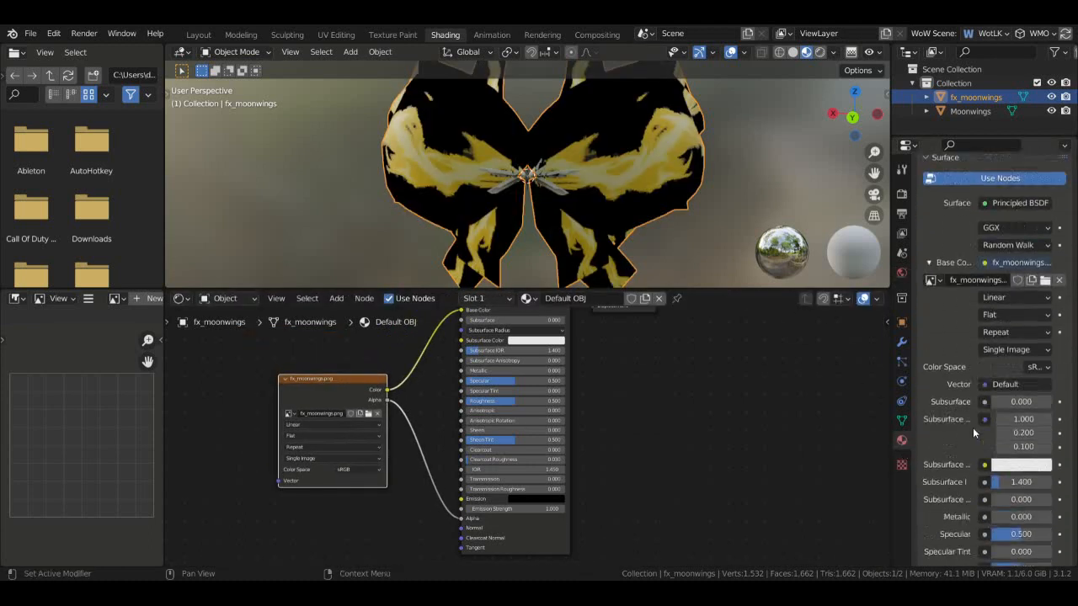
click(1011, 397)
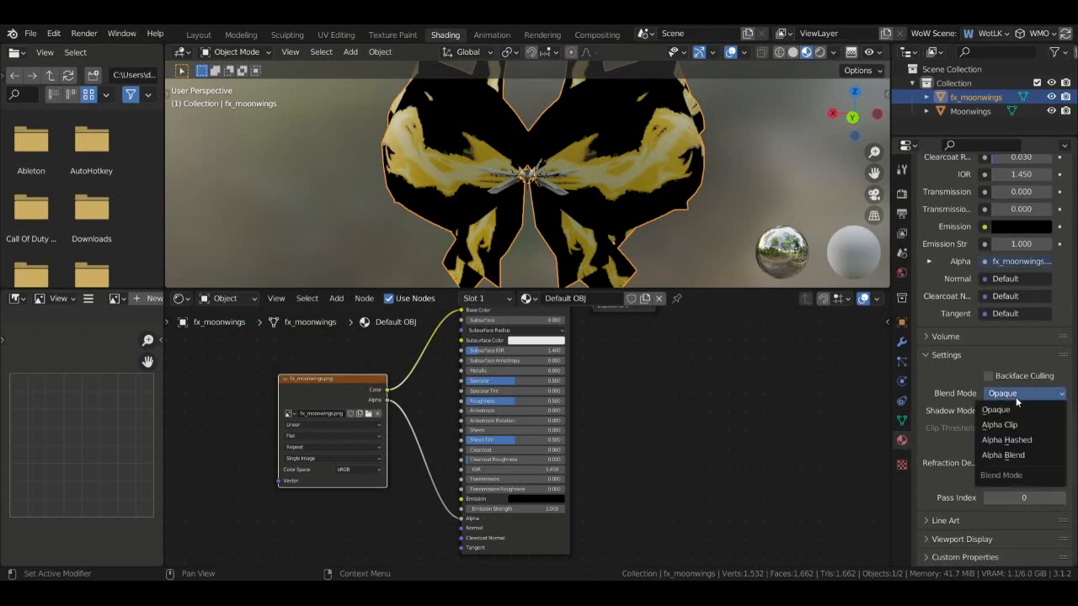
click(1017, 459)
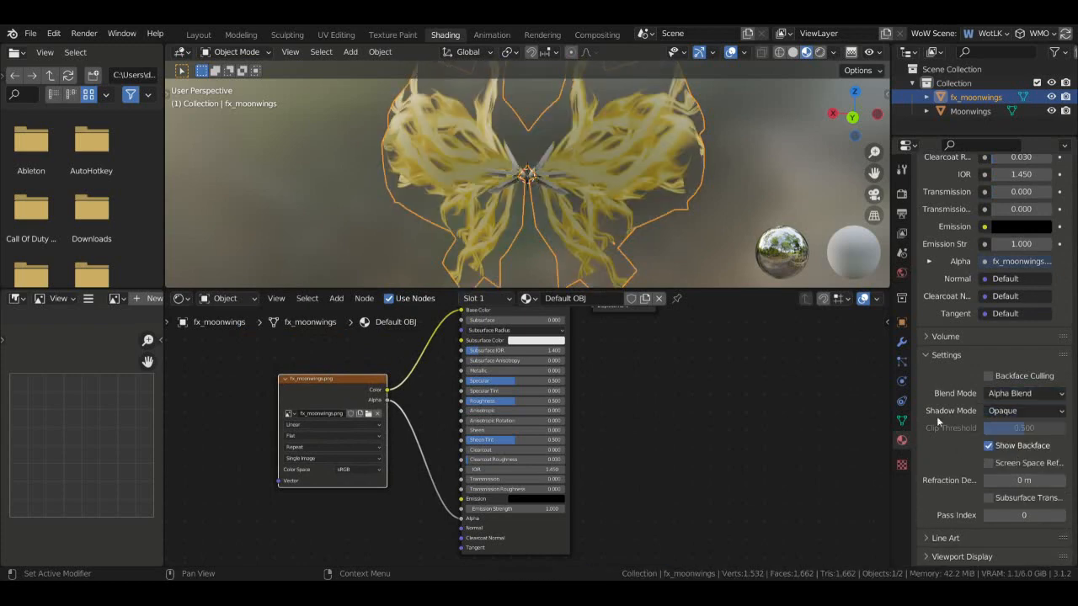
middle_drag(589, 210, 756, 383)
scroll(694, 411, down, 3)
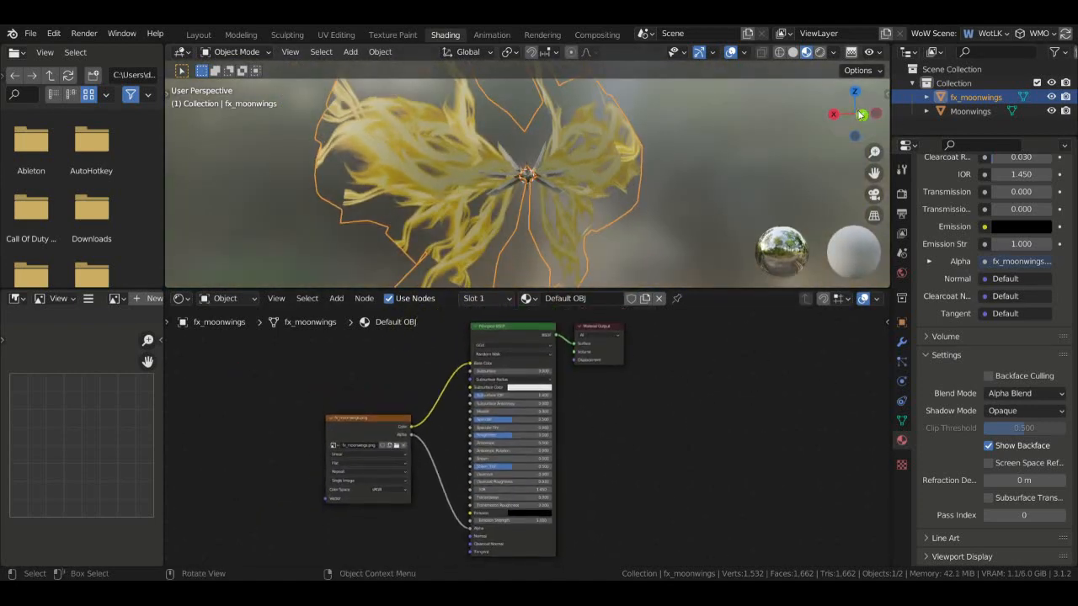
mouse_move(854, 129)
mouse_down()
mouse_move(806, 131)
mouse_move(913, 122)
mouse_move(665, 115)
mouse_move(910, 114)
mouse_move(721, 87)
mouse_up()
- Back in Layout, inspect the translucent textured wings from several angles
click(775, 160)
click(199, 35)
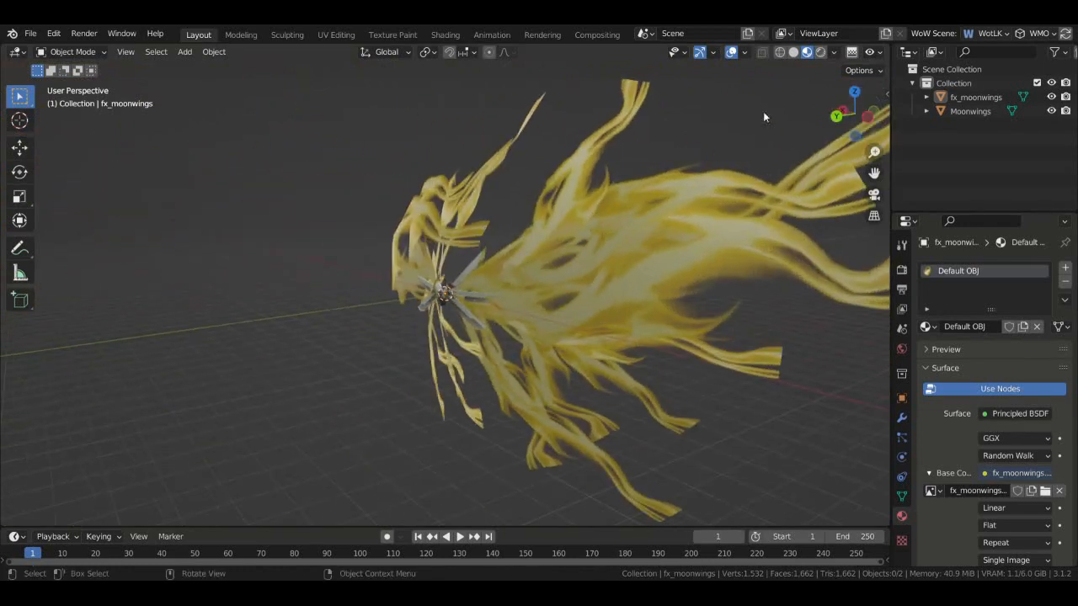
drag(857, 116, 801, 182)
scroll(801, 182, up, 2)
mouse_move(857, 117)
mouse_down()
mouse_move(917, 101)
mouse_move(889, 118)
mouse_move(998, 105)
mouse_move(1052, 71)
mouse_move(781, 91)
mouse_move(824, 103)
mouse_move(771, 110)
mouse_move(810, 121)
mouse_move(742, 124)
mouse_move(878, 114)
mouse_move(859, 118)
mouse_up()
scroll(843, 123, down, 4)
scroll(841, 121, up, 2)
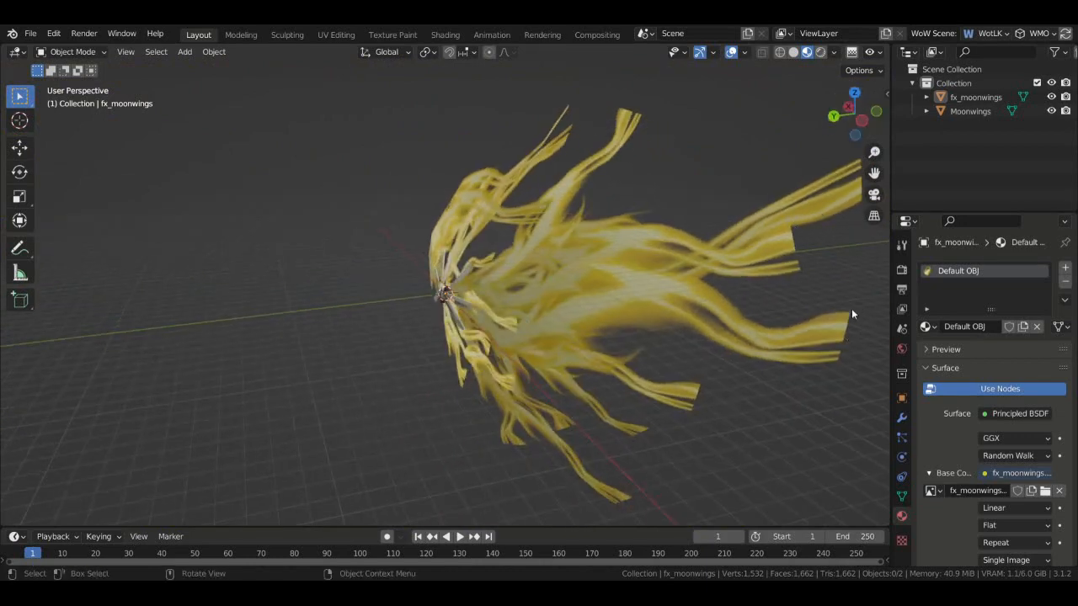
- Select fx_moonwings and bring up the File > Import format list
click(757, 253)
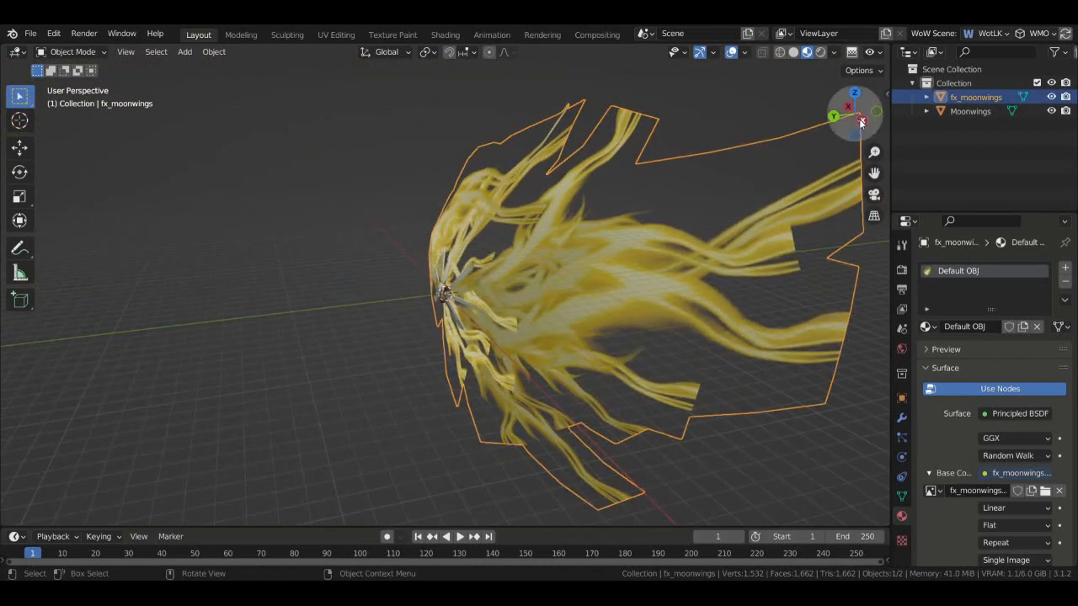
drag(854, 113, 794, 121)
scroll(799, 190, up, 3)
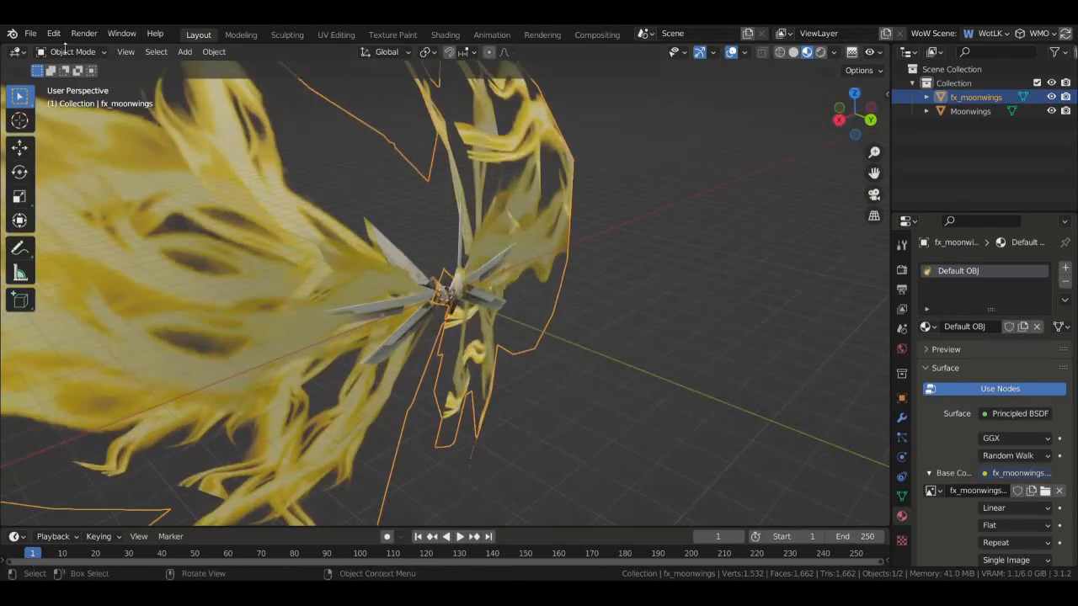
click(31, 35)
mouse_move(118, 223)
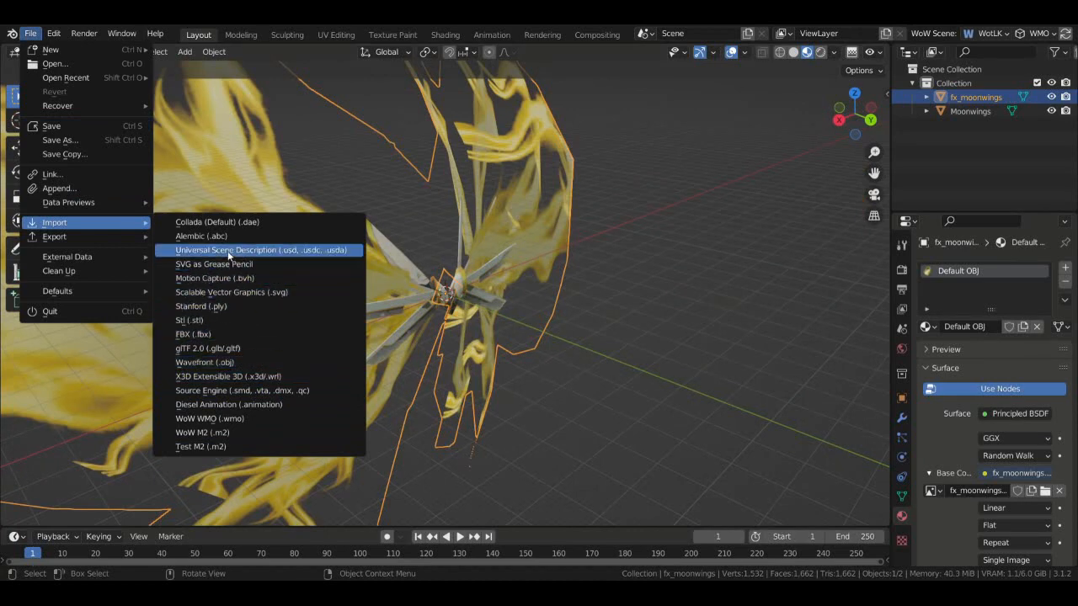
click(246, 434)
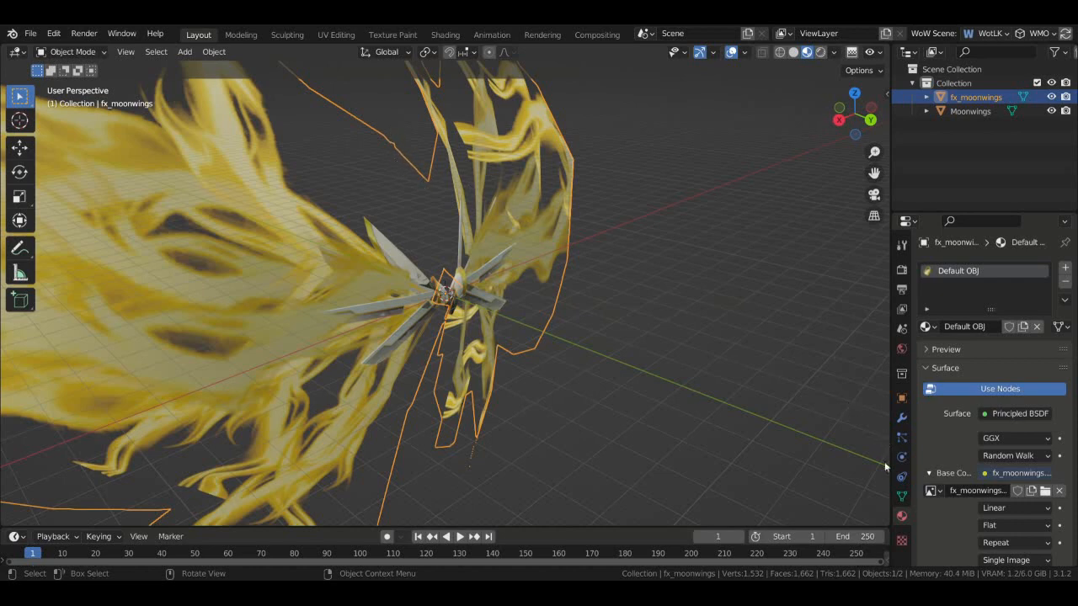
drag(828, 107, 461, 293)
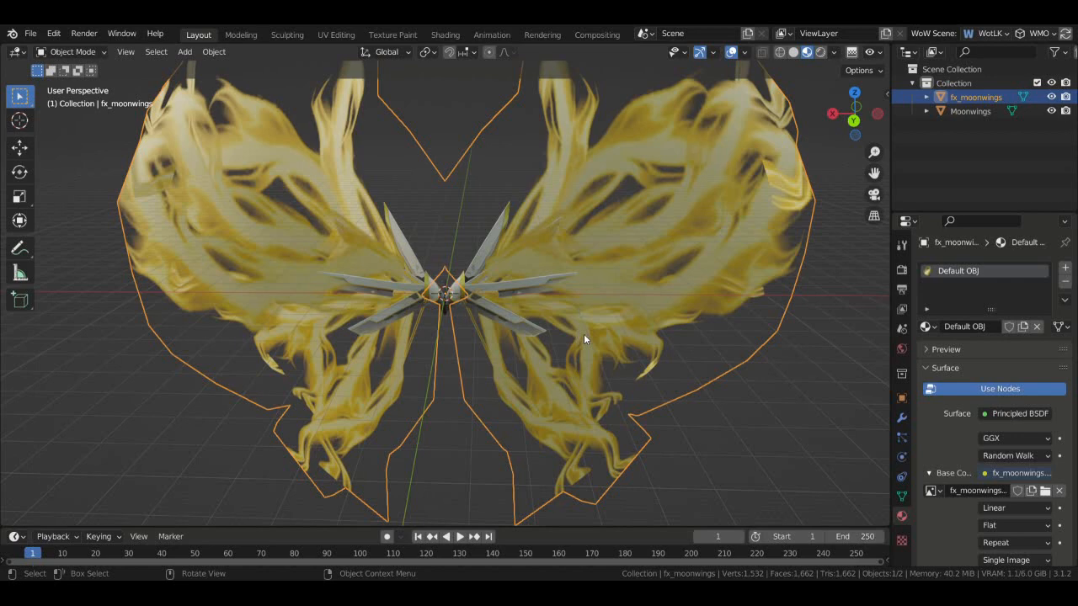
mouse_move(877, 113)
mouse_down()
mouse_move(779, 113)
mouse_move(886, 115)
mouse_move(867, 108)
mouse_move(875, 117)
mouse_up()
scroll(877, 113, up, 4)
middle_drag(446, 295, 547, 285)
scroll(623, 278, up, 3)
scroll(839, 111, down, 4)
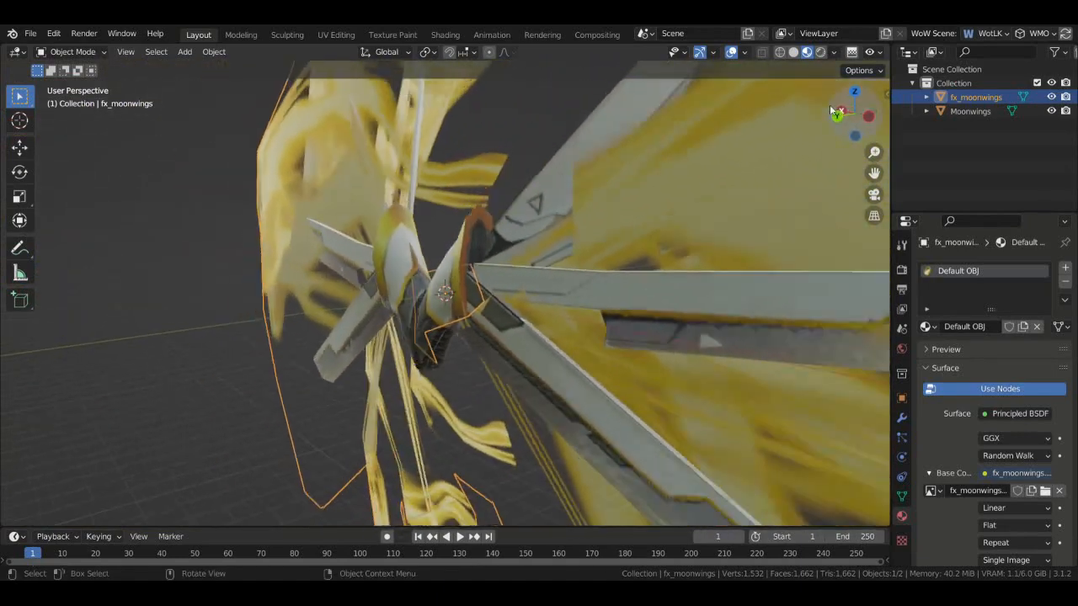
scroll(848, 116, down, 5)
drag(847, 117, 850, 116)
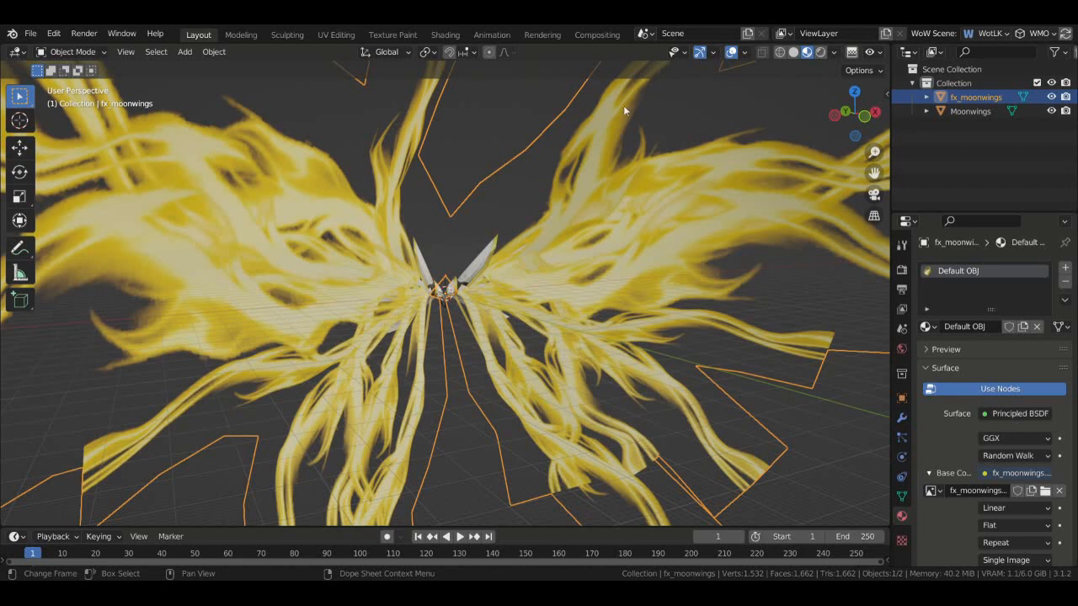
click(29, 33)
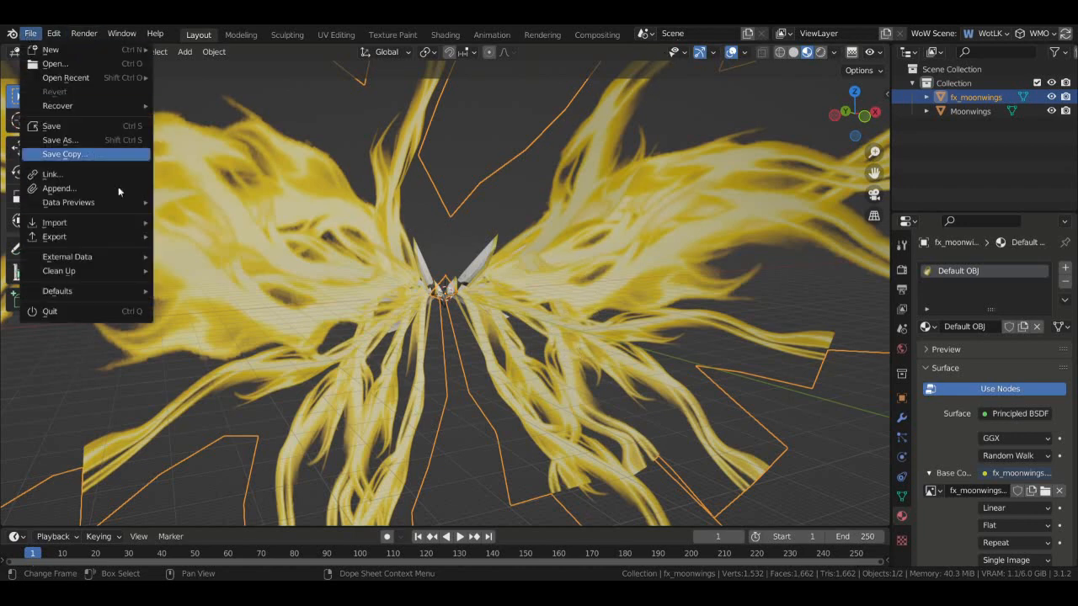
- Import the WoW M2 (.m2) model and orbit around its rig and wings
mouse_move(84, 222)
click(240, 434)
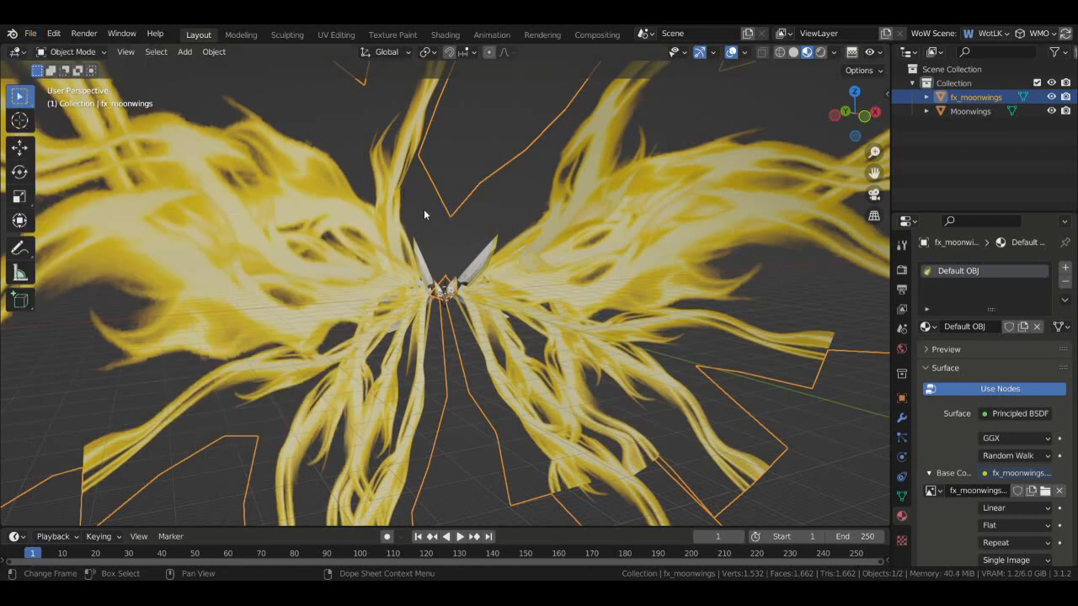
scroll(554, 221, up, 10)
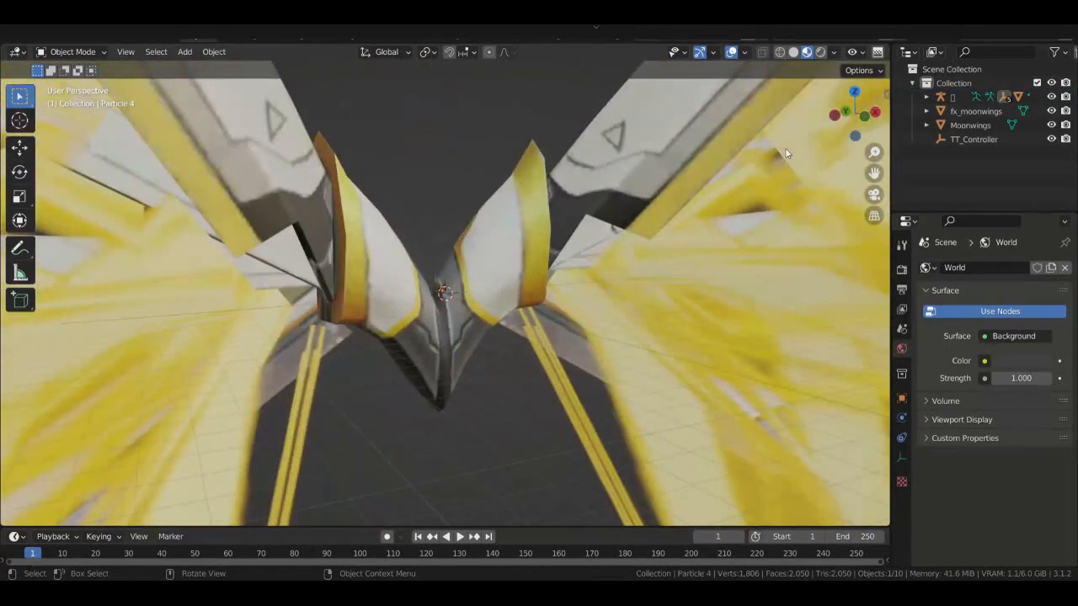
middle_drag(786, 153, 758, 193)
scroll(808, 166, up, 7)
middle_drag(810, 165, 855, 127)
scroll(855, 127, down, 8)
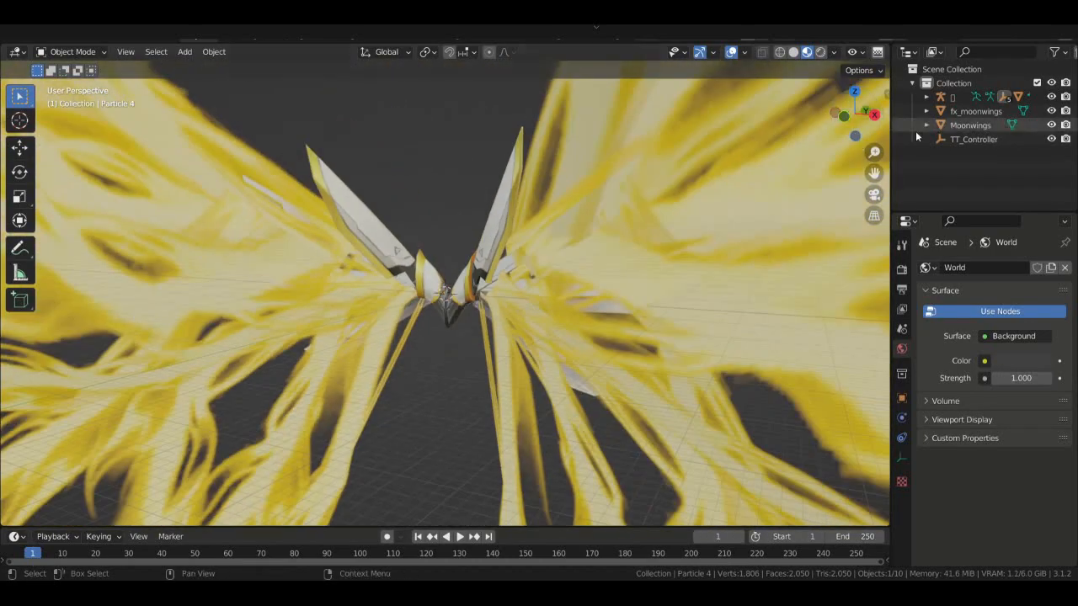
- Rotate Moonwings and fx_moonwings together 270° around the Z axis
click(967, 123)
shift+click(970, 114)
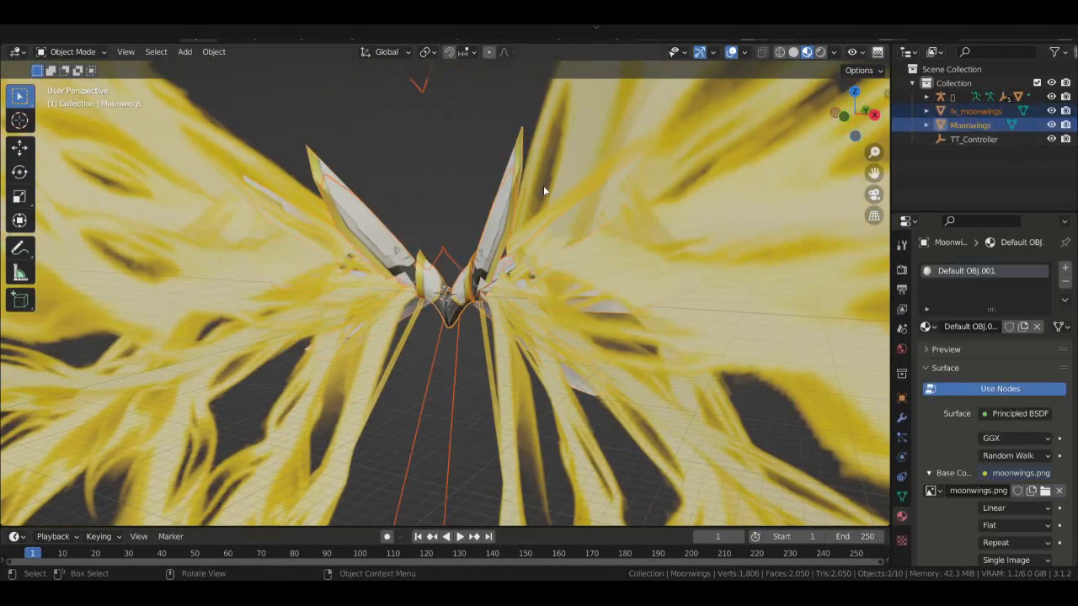
scroll(514, 178, down, 6)
click(19, 171)
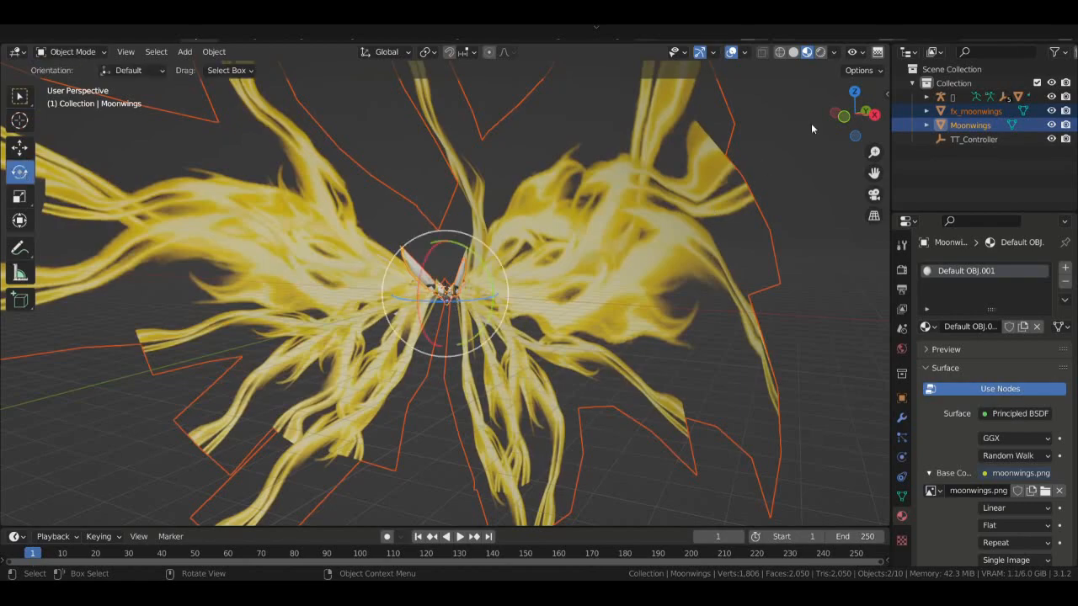
scroll(682, 199, up, 6)
scroll(683, 199, up, 8)
mouse_move(871, 116)
mouse_down()
mouse_move(893, 128)
mouse_move(873, 127)
mouse_up()
scroll(594, 280, down, 6)
drag(470, 309, 410, 340)
click(80, 506)
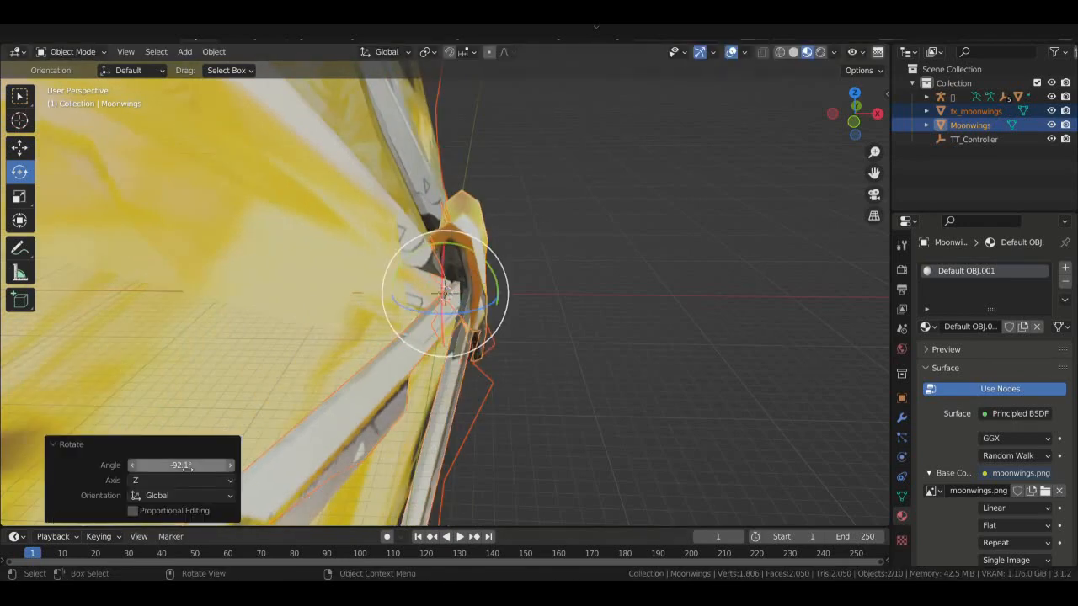
click(151, 465)
text(270)
key(Return)
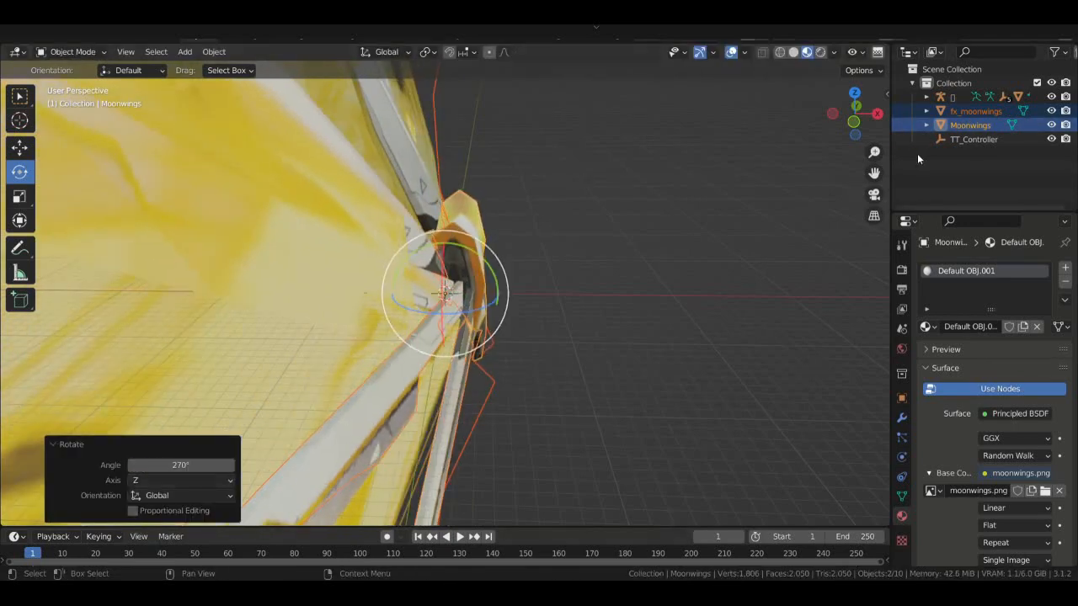
- Shrink both wing objects with the Scale tool
drag(856, 111, 847, 117)
click(22, 149)
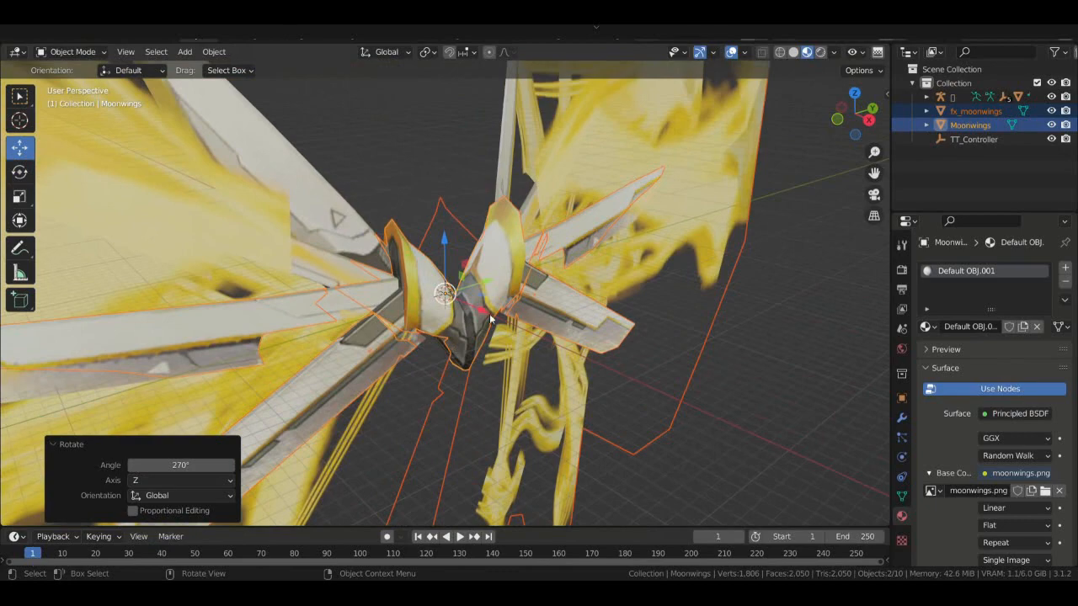
click(23, 196)
drag(478, 350, 441, 298)
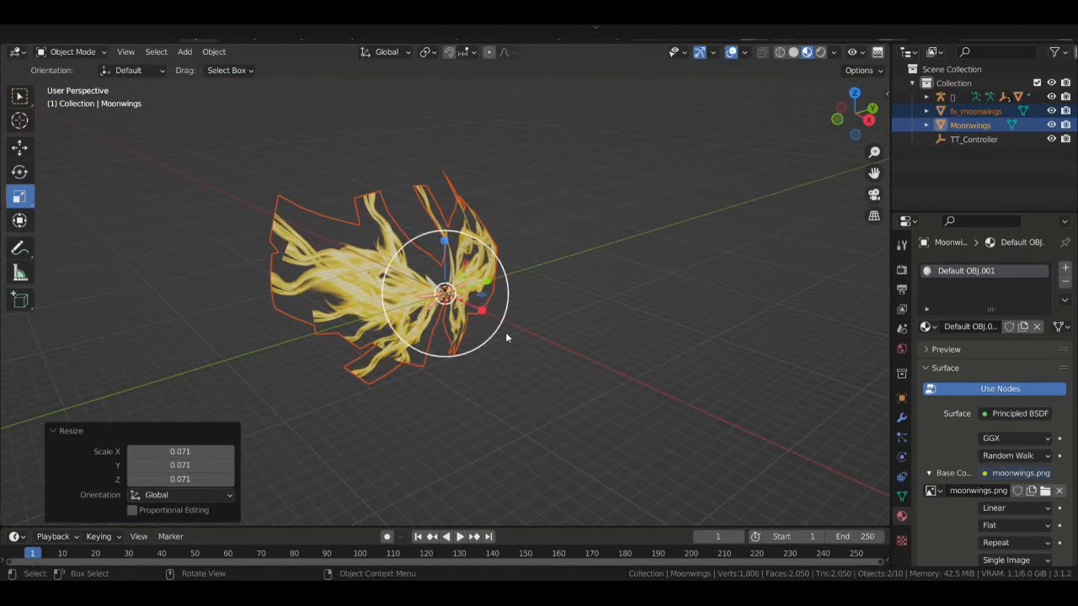
click(551, 342)
scroll(553, 344, up, 4)
scroll(553, 341, up, 4)
- Reselect both wing objects and scale them down to 0.245
click(468, 291)
scroll(596, 255, down, 2)
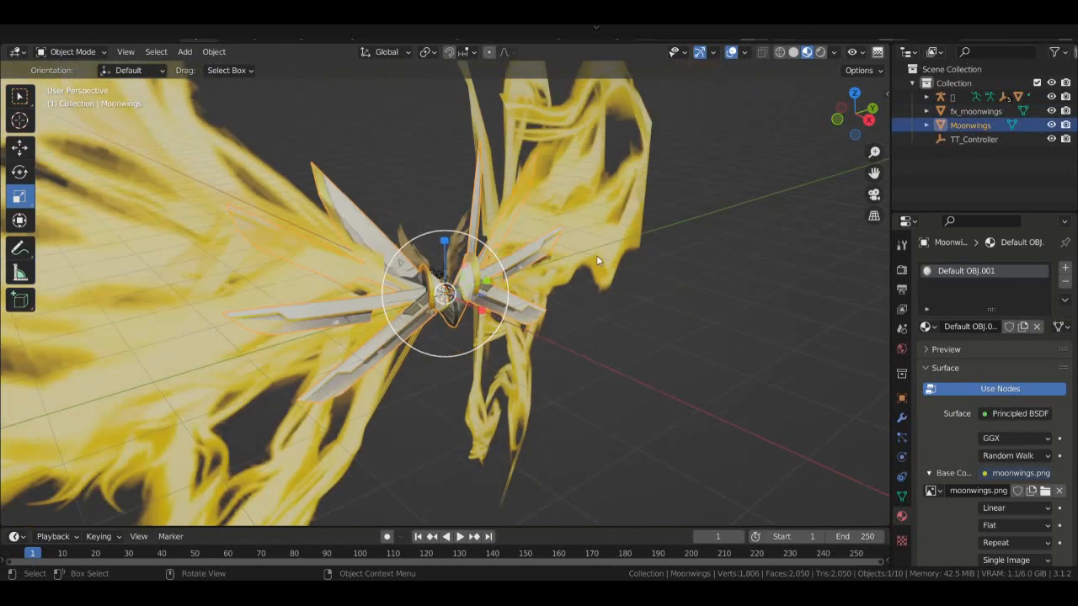
drag(864, 109, 770, 114)
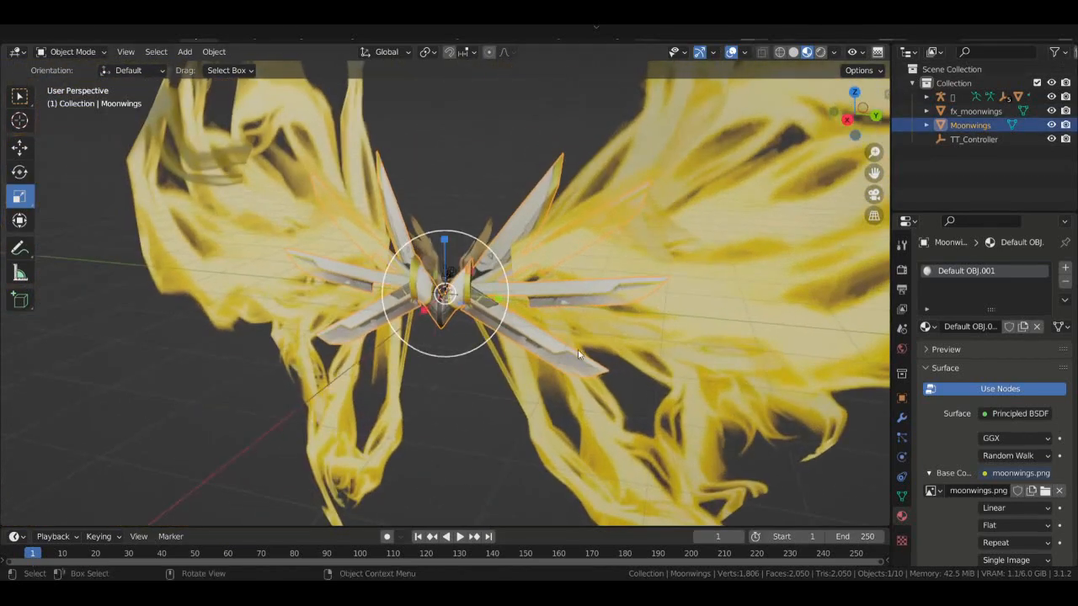
click(975, 112)
ctrl+click(970, 124)
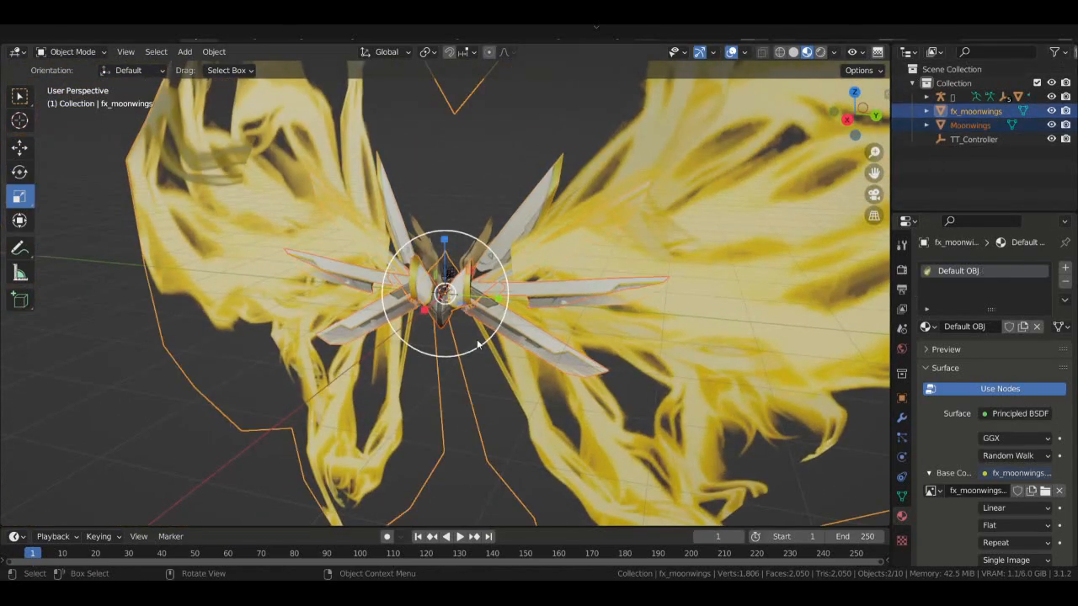
key(s)
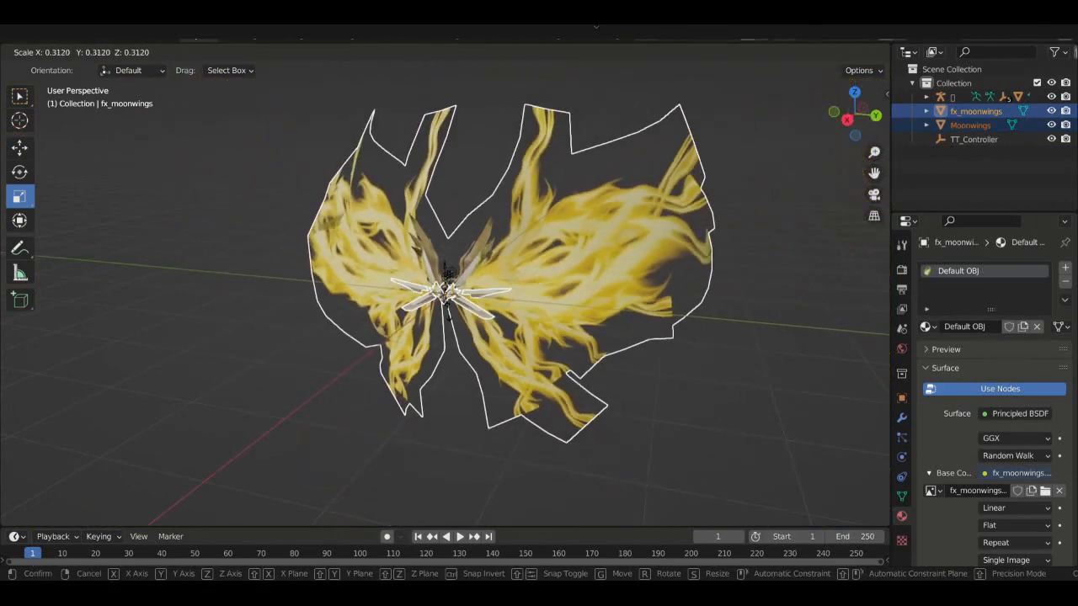
click(448, 312)
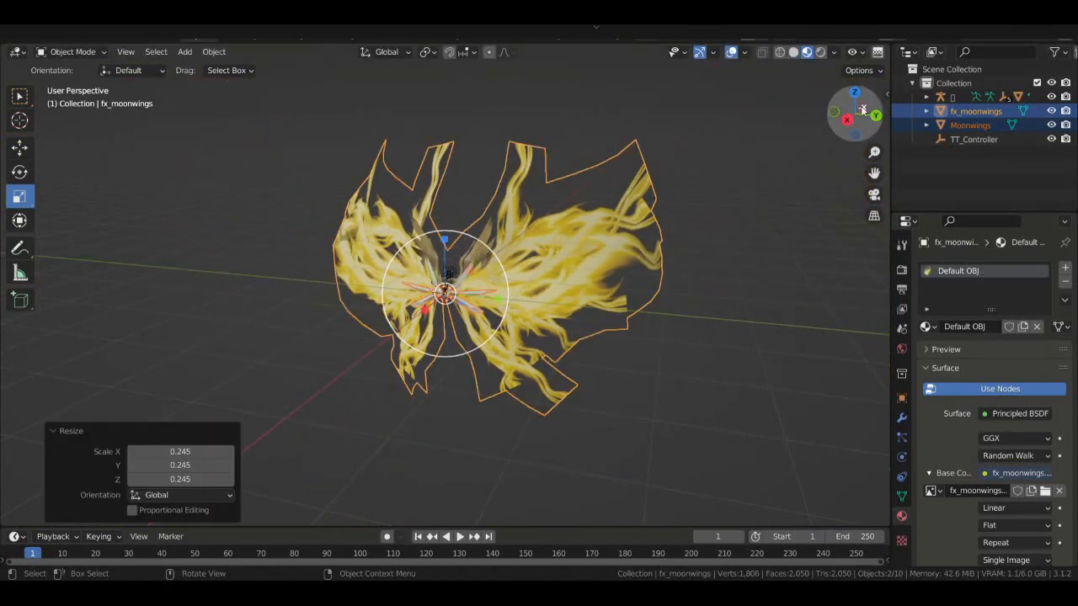
mouse_move(866, 110)
mouse_down()
mouse_move(516, 103)
mouse_move(1035, 114)
mouse_move(855, 115)
mouse_up()
scroll(863, 111, up, 5)
scroll(877, 110, down, 3)
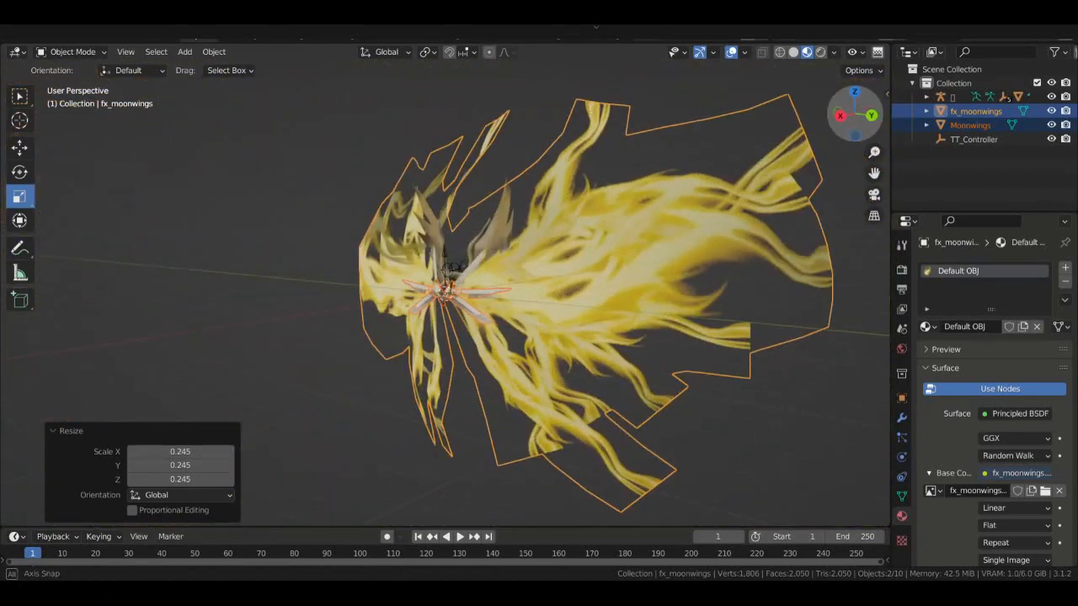
- Scale fx_moonwings alone to 0.496 from an axis-aligned side view
click(746, 248)
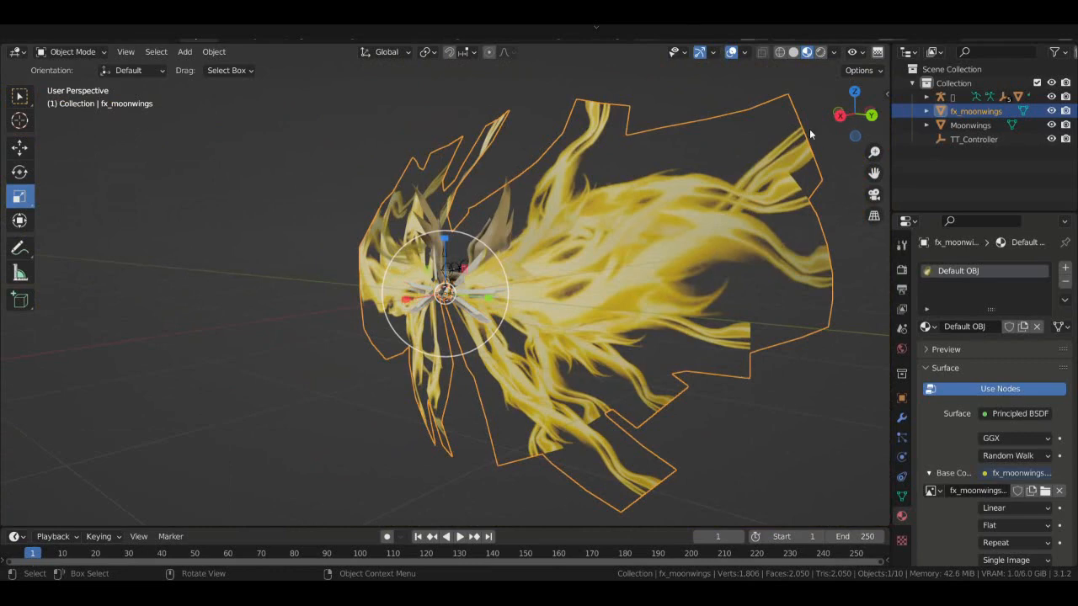
click(839, 115)
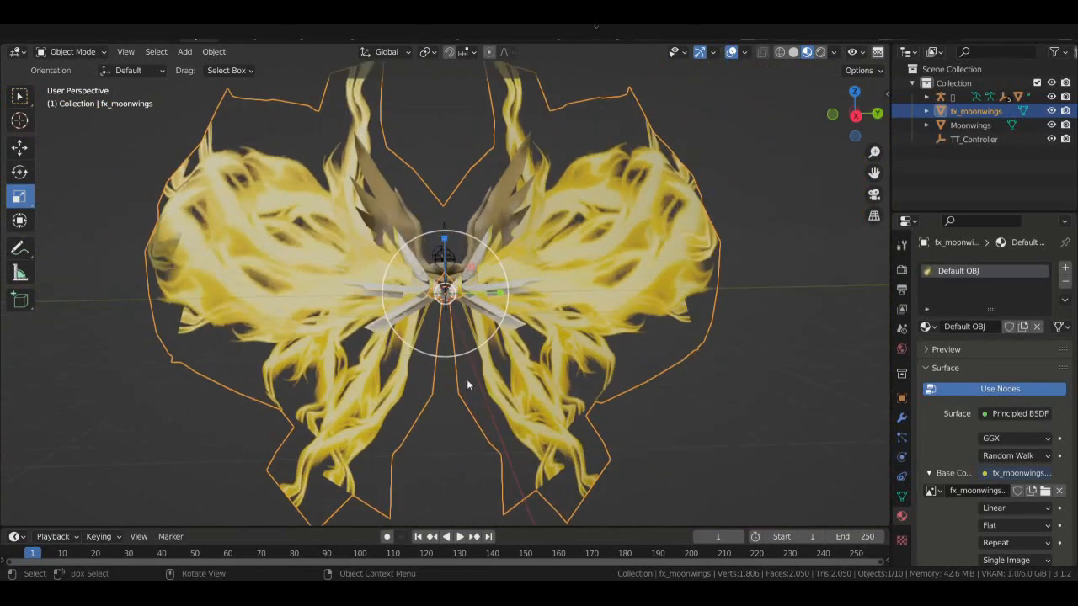
drag(469, 347, 457, 320)
scroll(457, 320, up, 4)
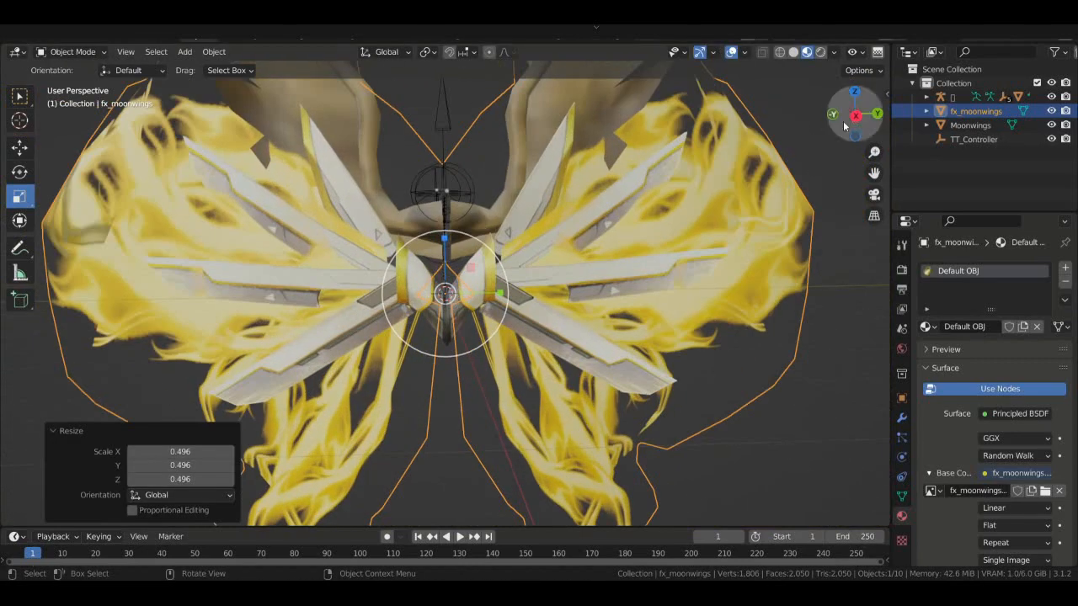
drag(845, 124, 773, 115)
scroll(842, 121, down, 4)
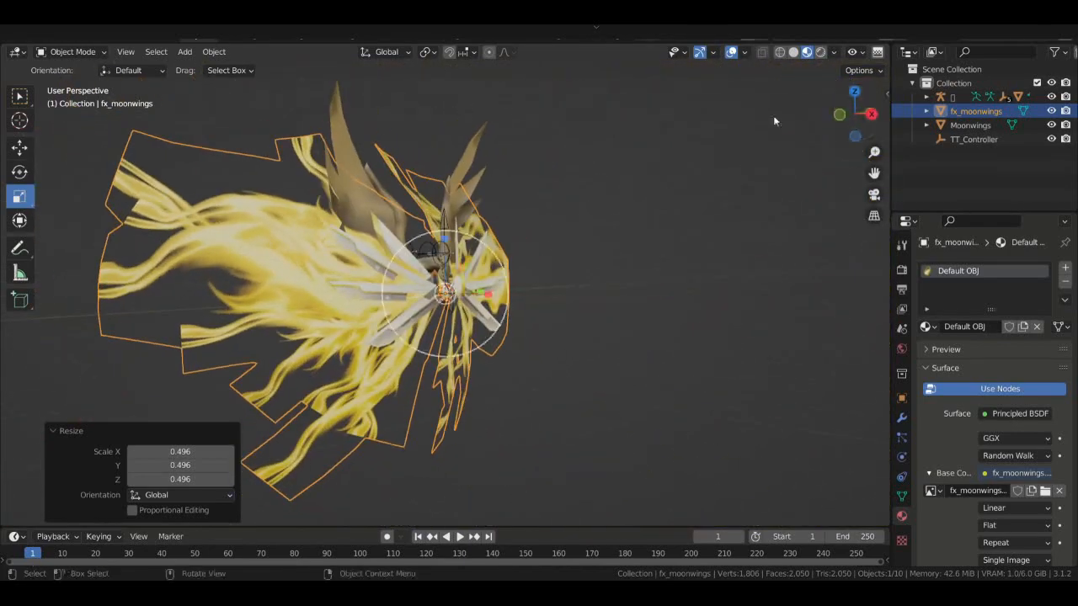
drag(838, 142, 815, 132)
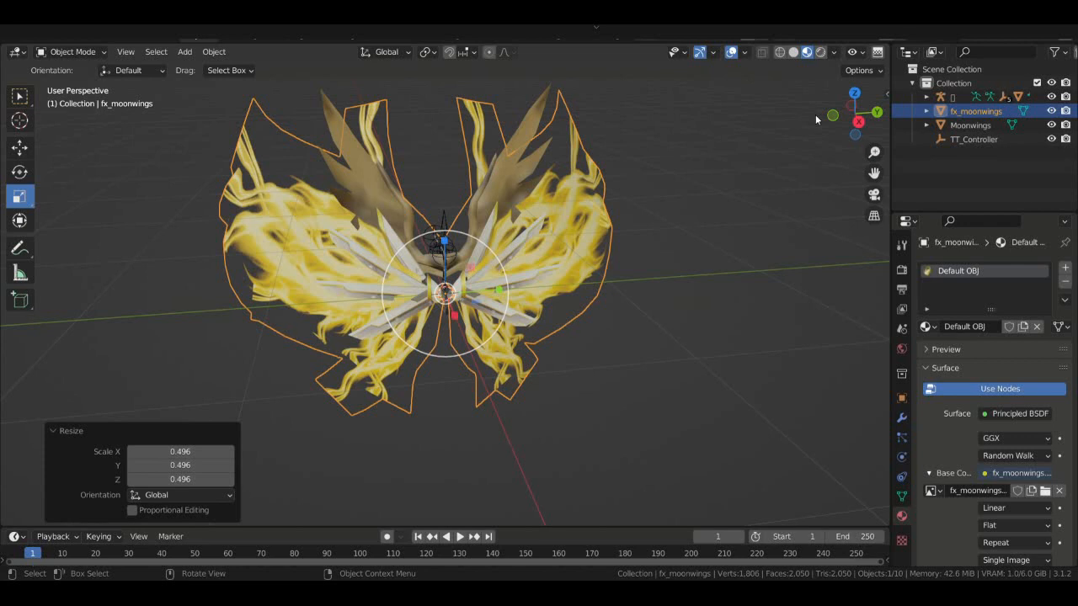
- Enlarge fx_moonwings to 1.352, then adjust its scale to 1.113
key(s)
click(508, 351)
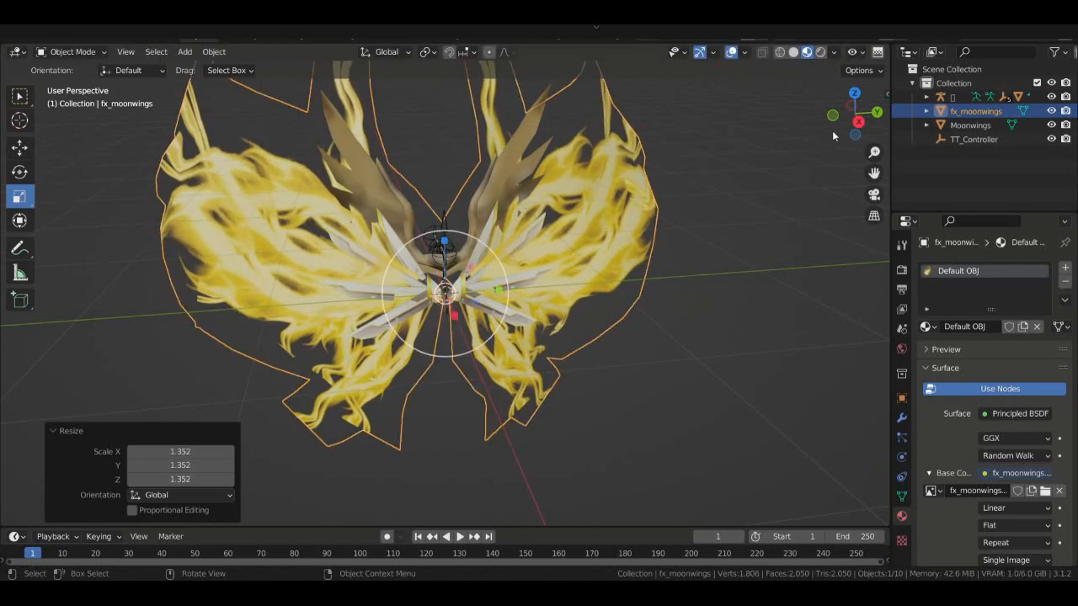
mouse_move(844, 126)
mouse_down()
mouse_move(829, 94)
mouse_move(756, 111)
mouse_move(880, 145)
mouse_move(830, 112)
mouse_move(857, 115)
mouse_up()
drag(488, 335, 494, 336)
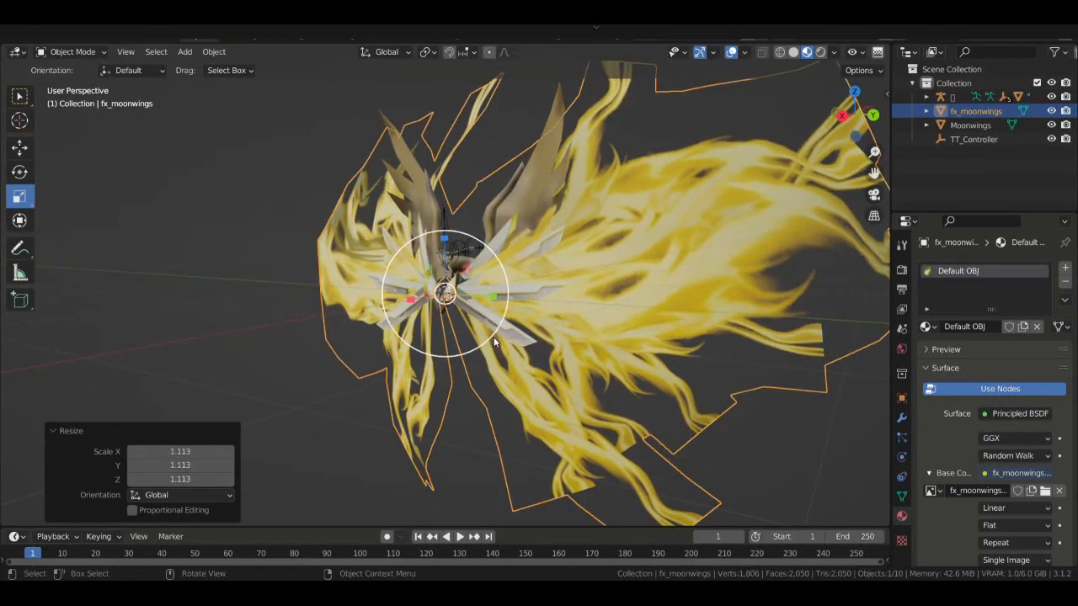
- Shift both wing objects slightly along X, then deselect them
ctrl+click(976, 125)
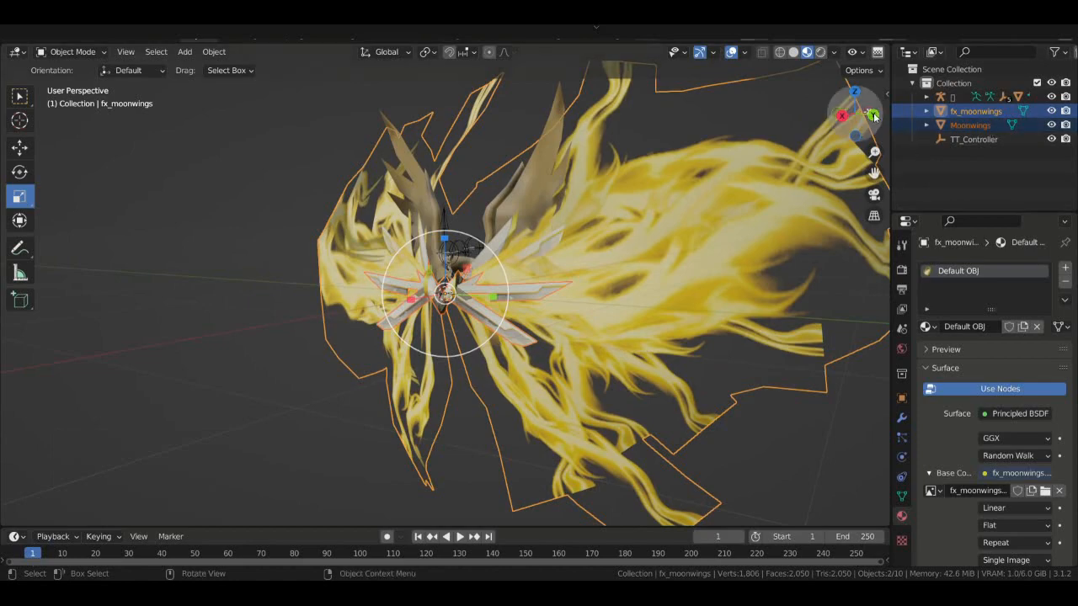
mouse_move(847, 109)
mouse_down()
mouse_move(850, 118)
mouse_move(860, 109)
mouse_up()
click(13, 152)
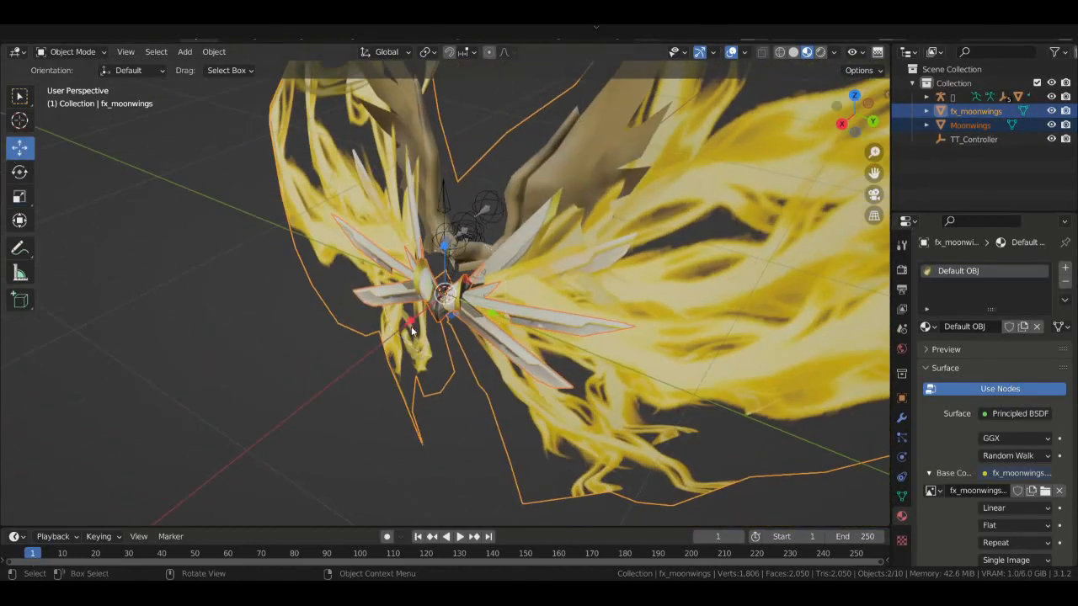
drag(411, 326, 452, 326)
scroll(452, 326, up, 3)
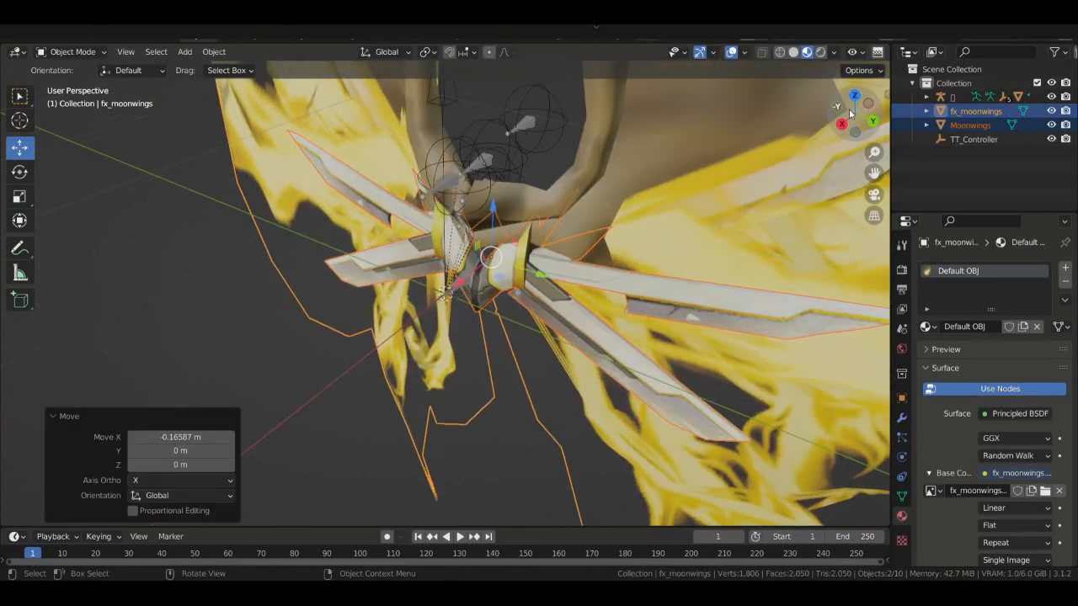
drag(850, 114, 857, 54)
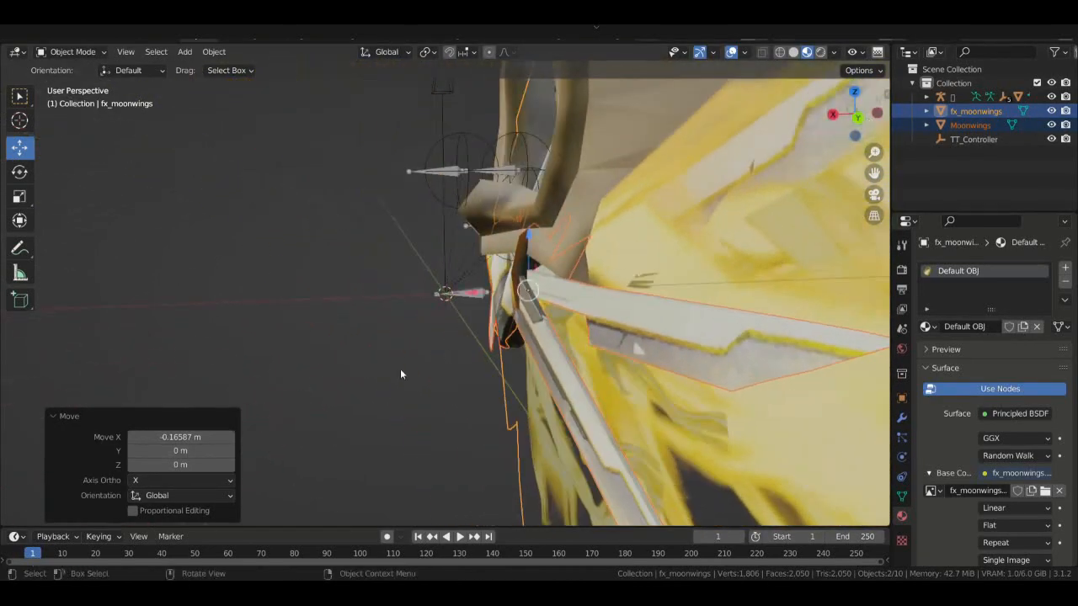
drag(476, 294, 484, 295)
scroll(376, 241, down, 5)
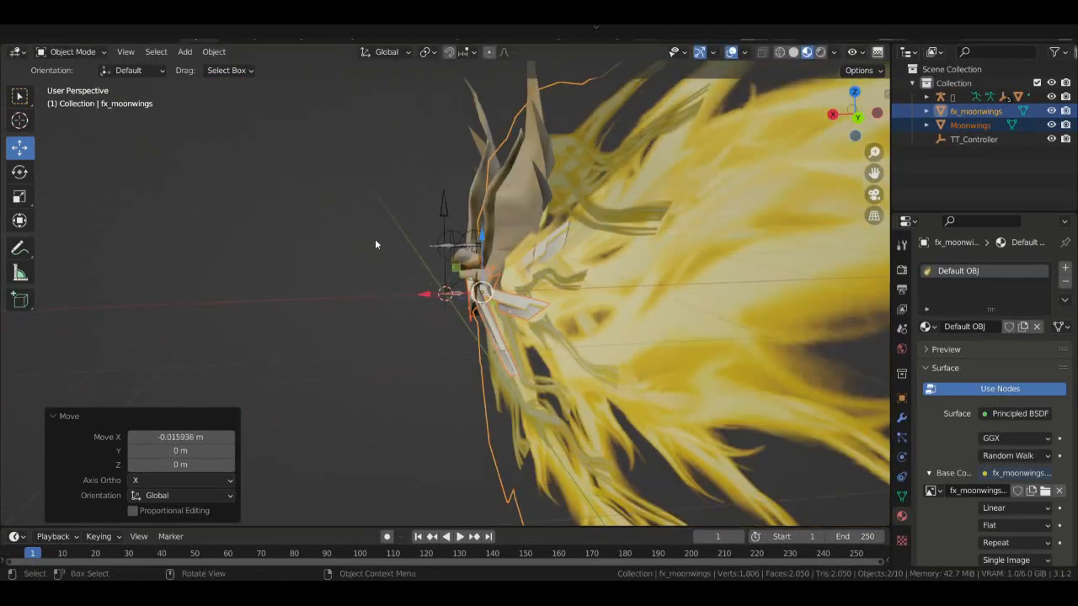
scroll(376, 245, up, 3)
click(337, 193)
- Select TT_Controller and start moving it along the Z axis
drag(860, 111, 678, 156)
scroll(852, 111, down, 5)
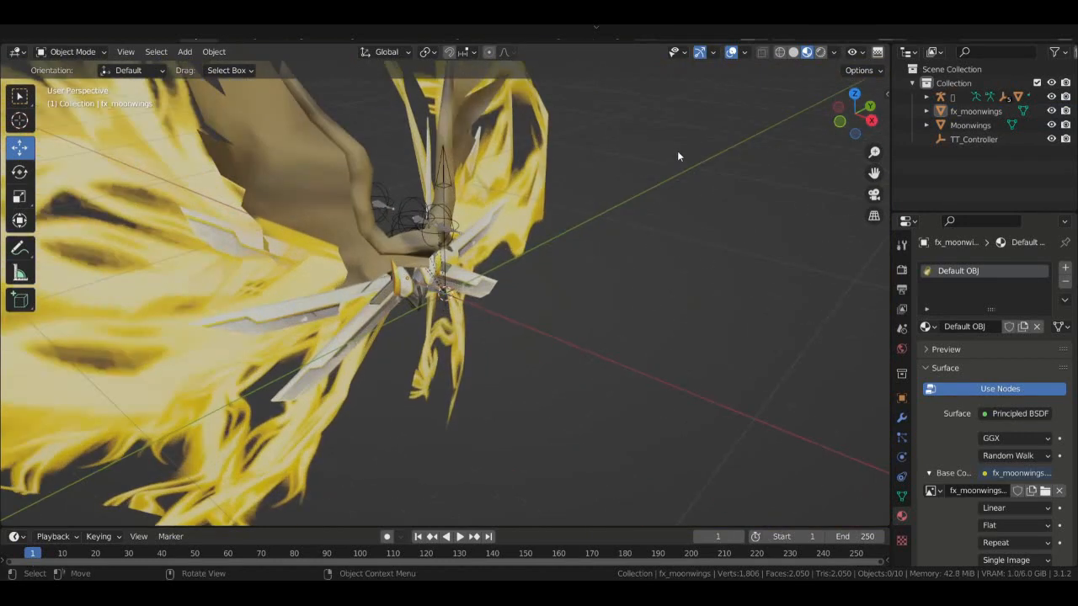
click(447, 175)
key(g)
key(z)
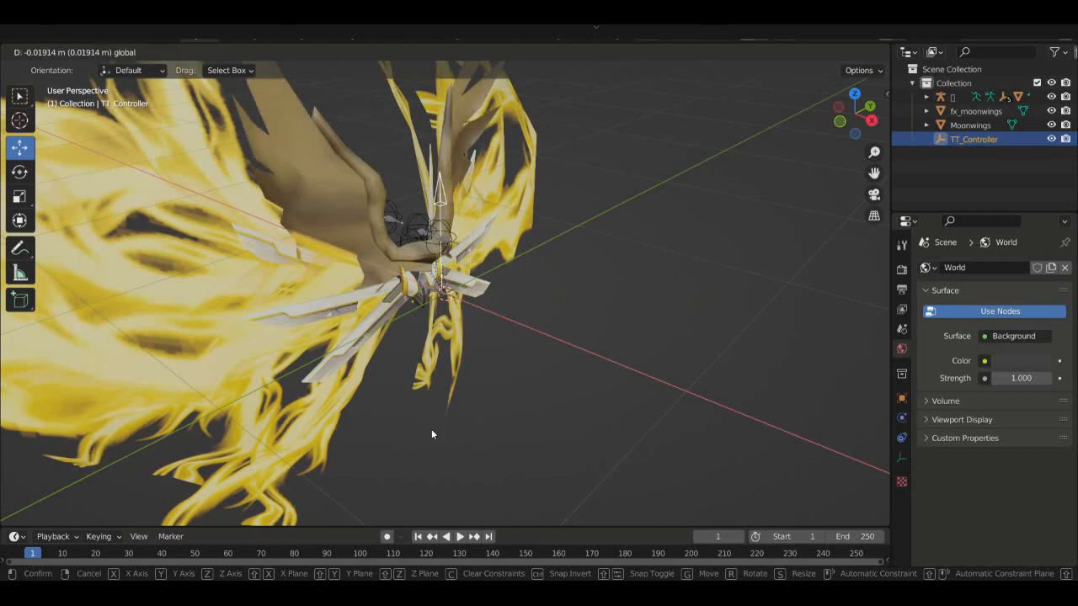
- Place TT_Controller, widen the Outliner, and expand the armature's children
click(433, 427)
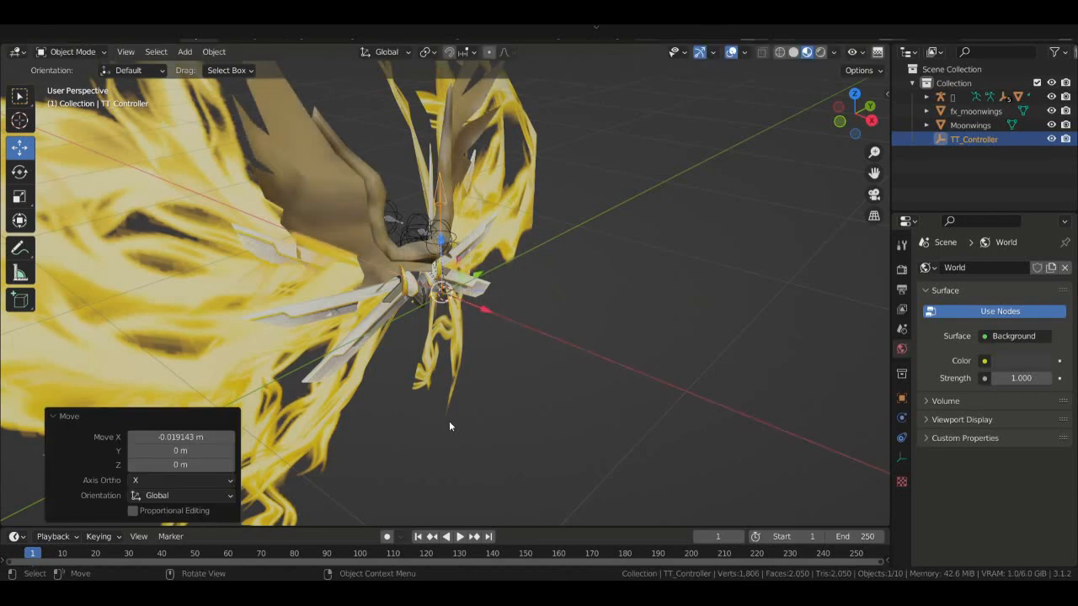
click(797, 261)
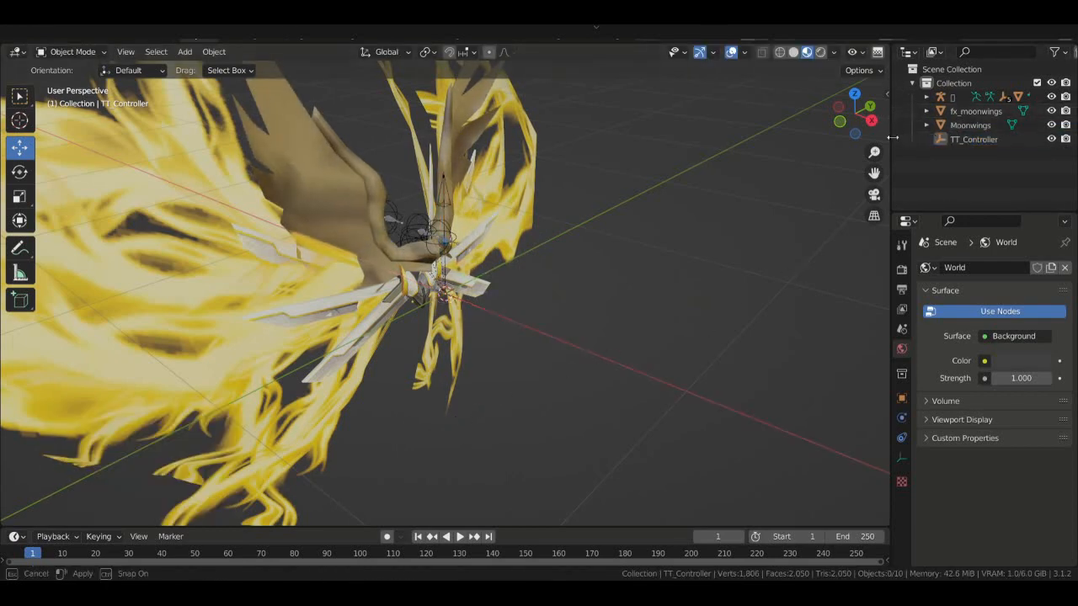
drag(893, 127, 846, 127)
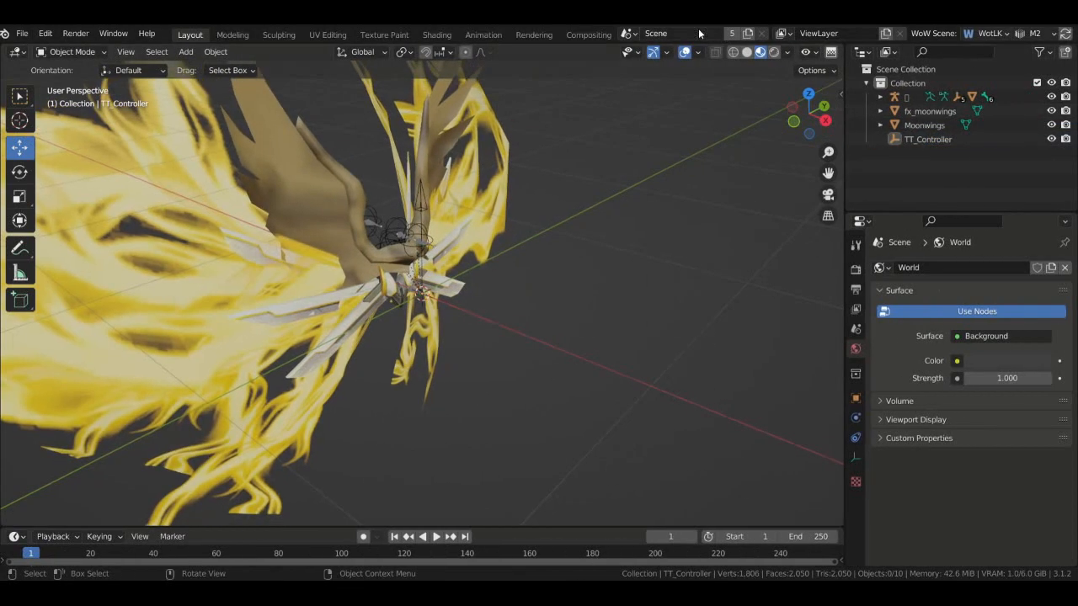
click(930, 111)
click(880, 97)
- Delete Particle 0 through Particle 4 and select the Skin object
scroll(901, 126, down, 2)
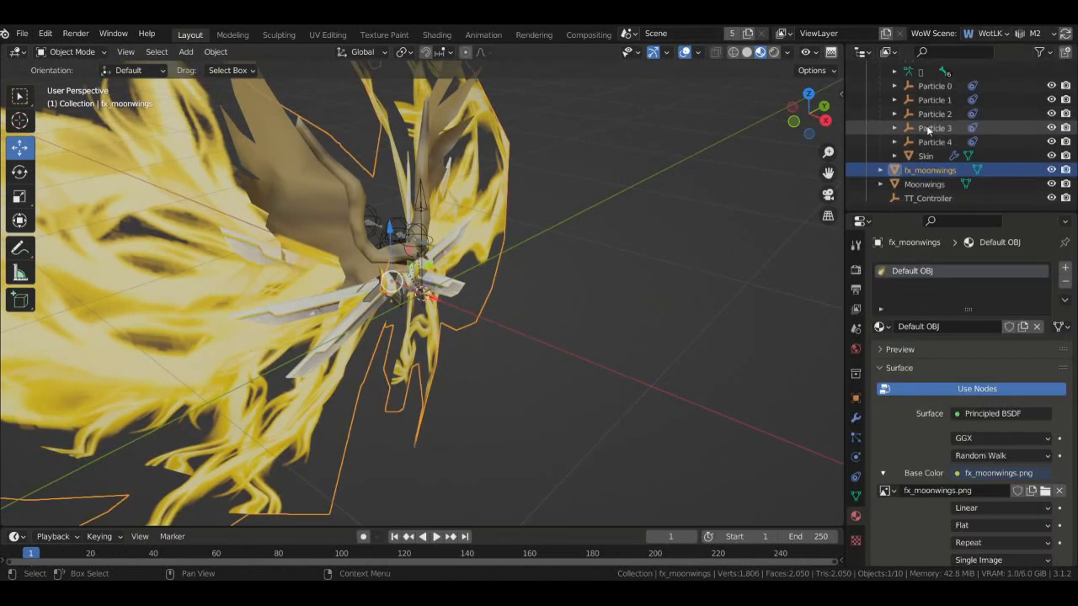
click(933, 142)
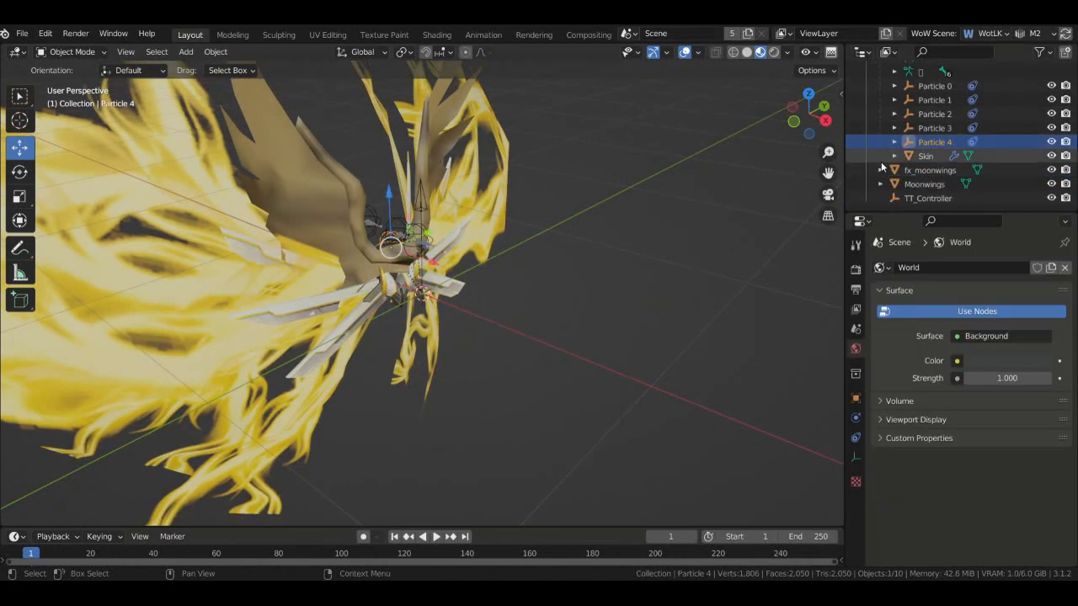
scroll(968, 151, up, 2)
shift+click(940, 134)
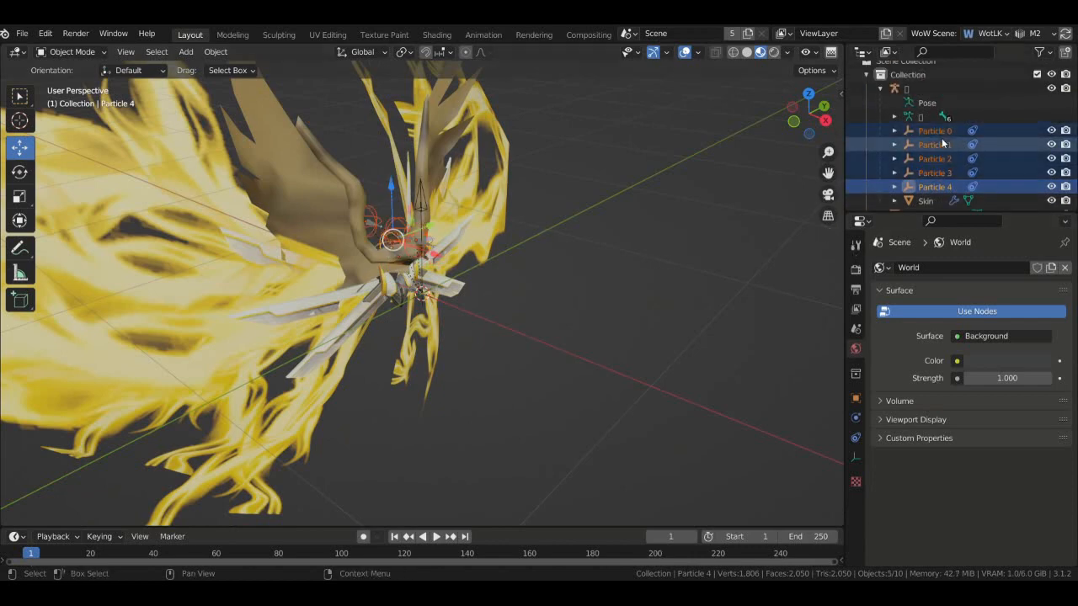
key(Delete)
click(926, 139)
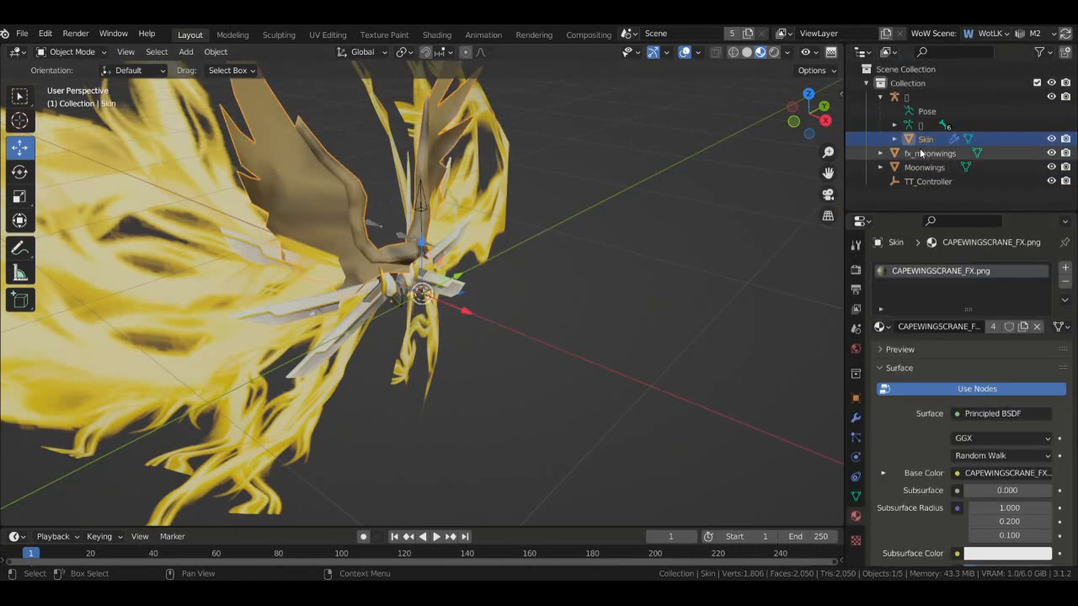
- Review Skin's M2TexTransform_1 modifier, then select fx_moonwings to view its empty modifier stack
click(856, 417)
scroll(930, 357, down, 1)
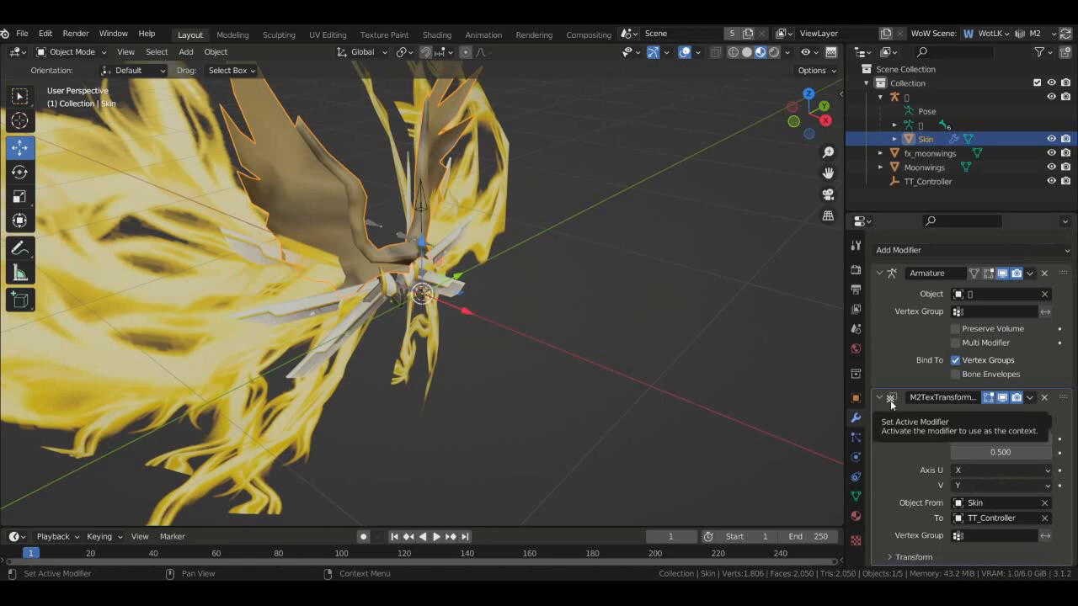
click(926, 400)
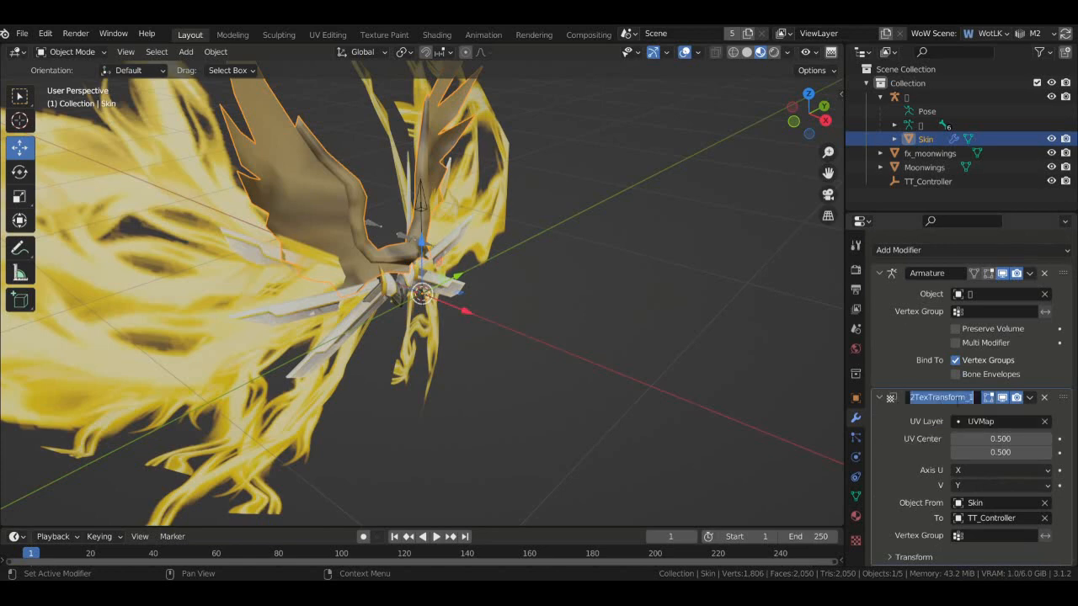
click(913, 418)
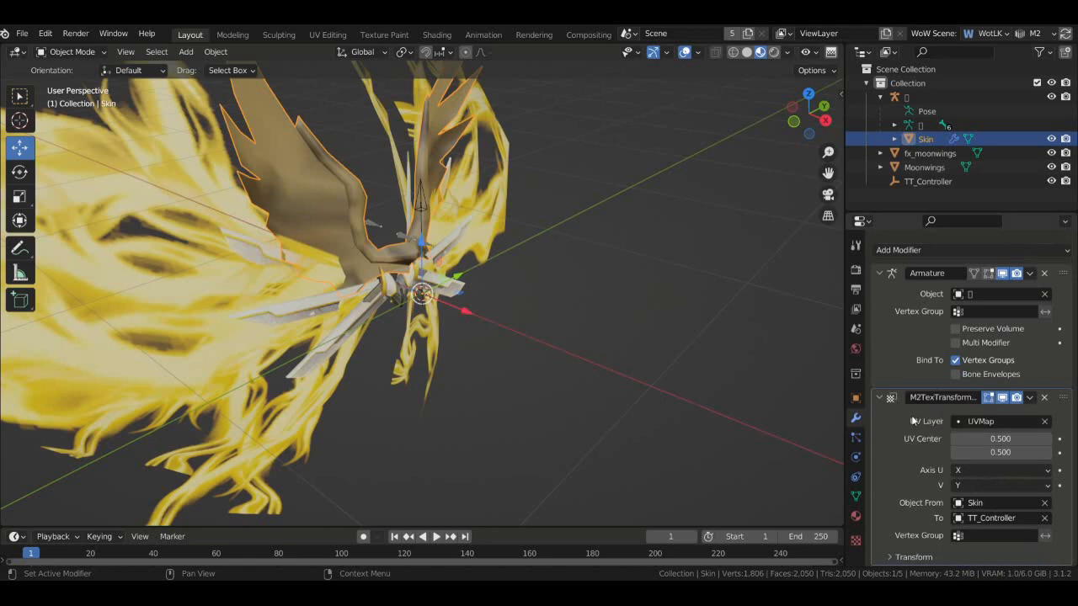
click(941, 154)
click(938, 169)
click(918, 155)
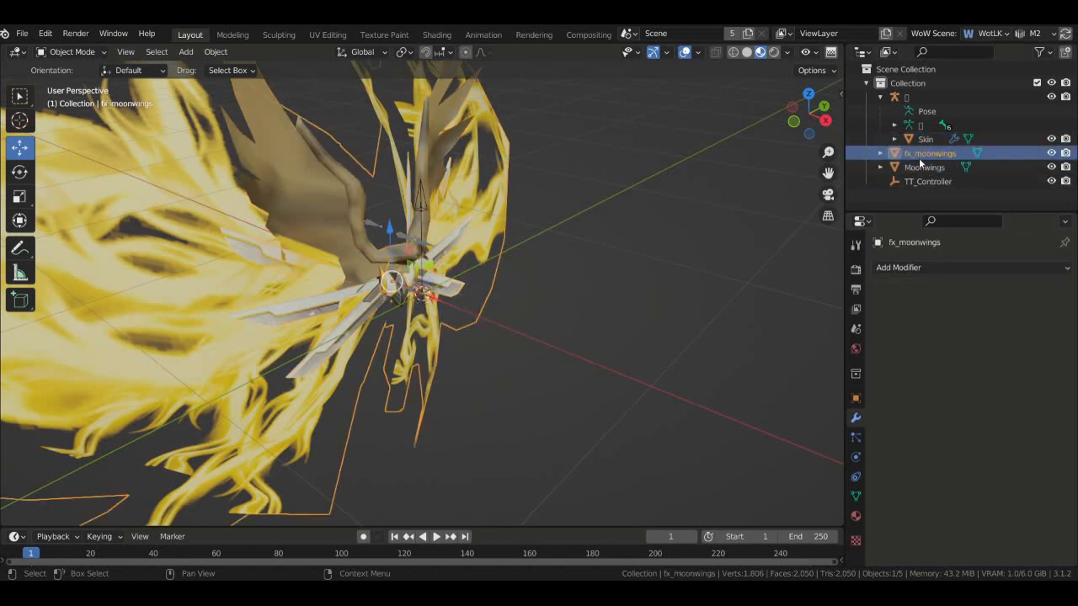
- Add a UV Warp modifier to fx_moonwings, comparing it against Skin's modifiers
click(953, 266)
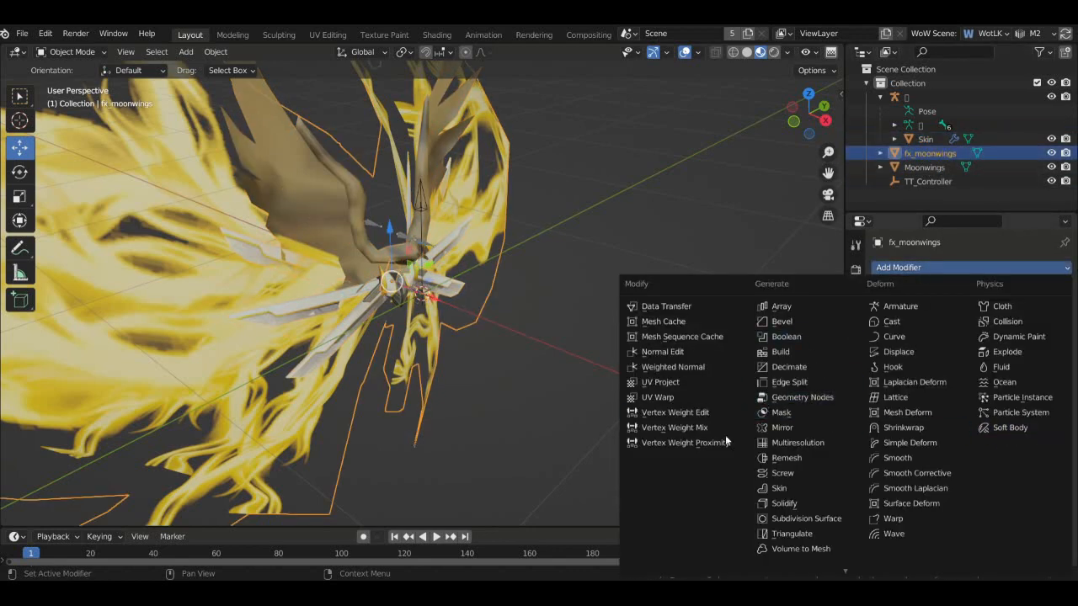
scroll(833, 502, down, 1)
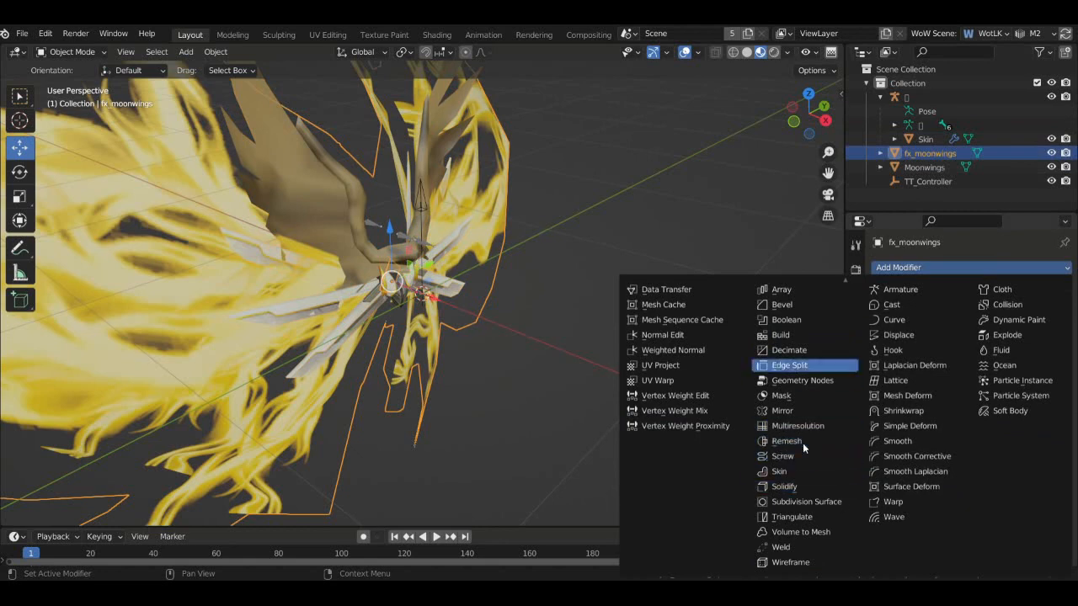
click(667, 383)
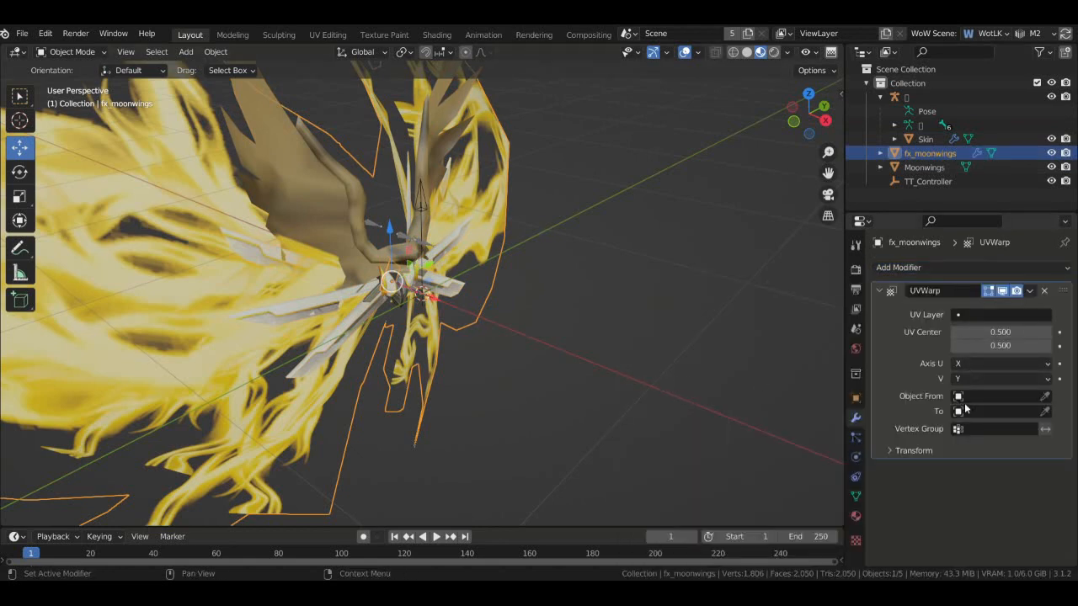
click(925, 139)
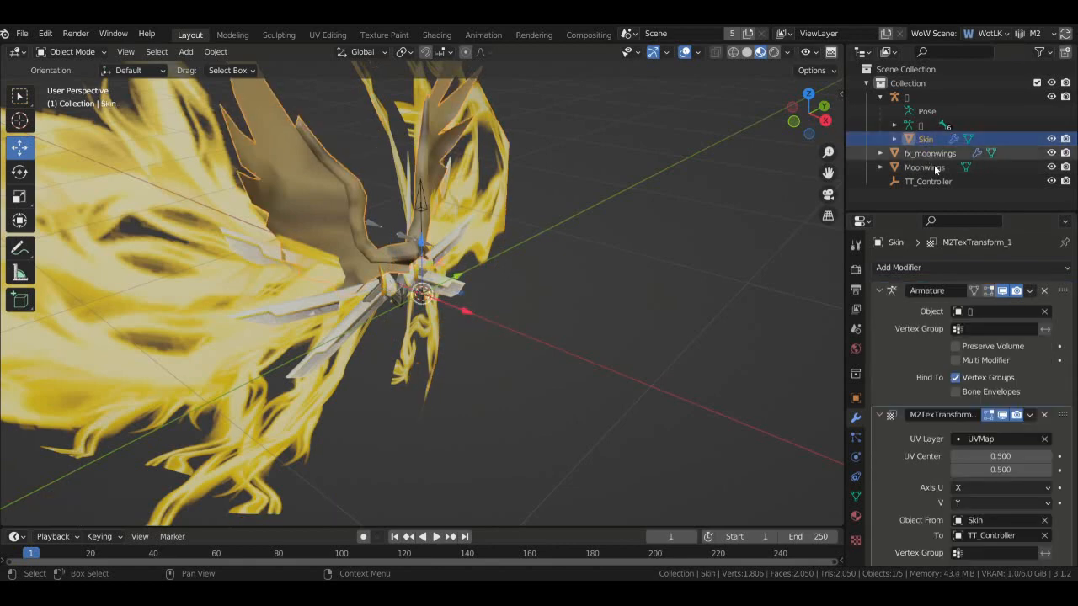
click(923, 154)
- Set the UV Warp's UV layer to UVMap, Object From to fx_moonwings and To to TT_Controller
click(959, 315)
click(930, 330)
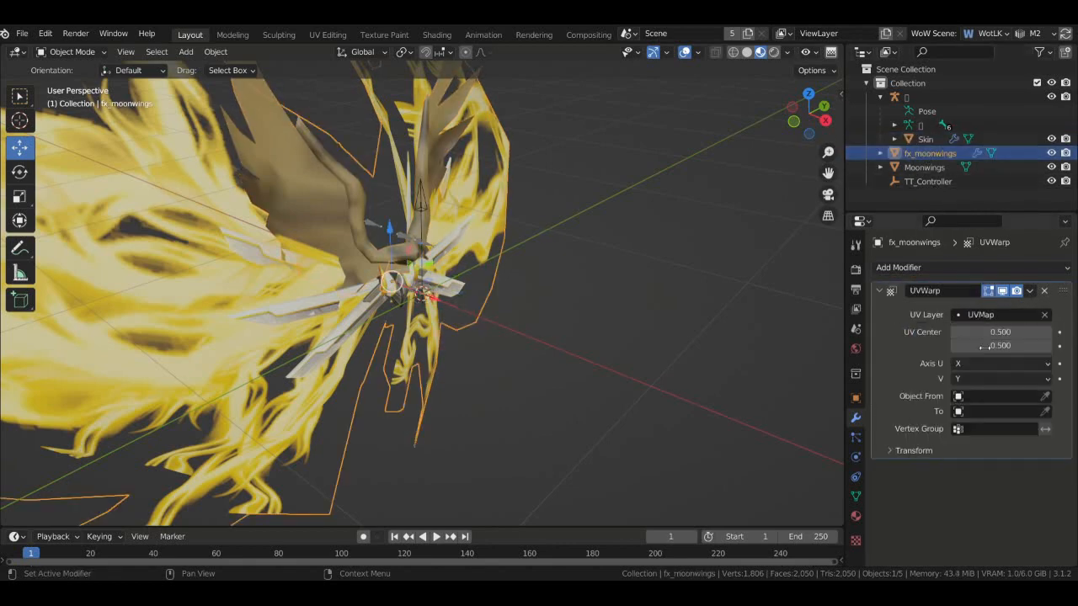
click(977, 396)
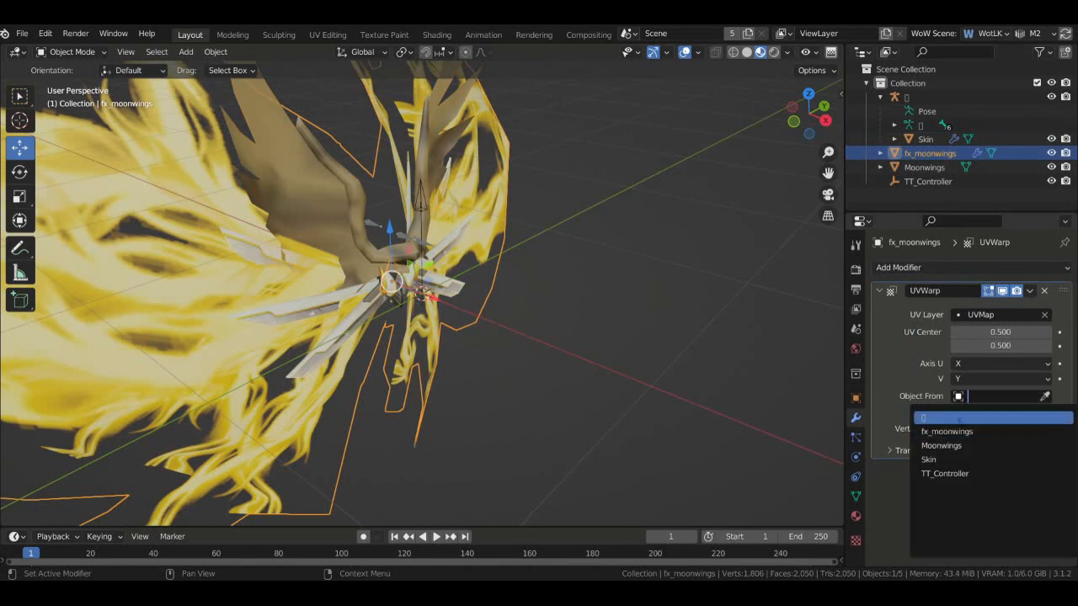
click(924, 139)
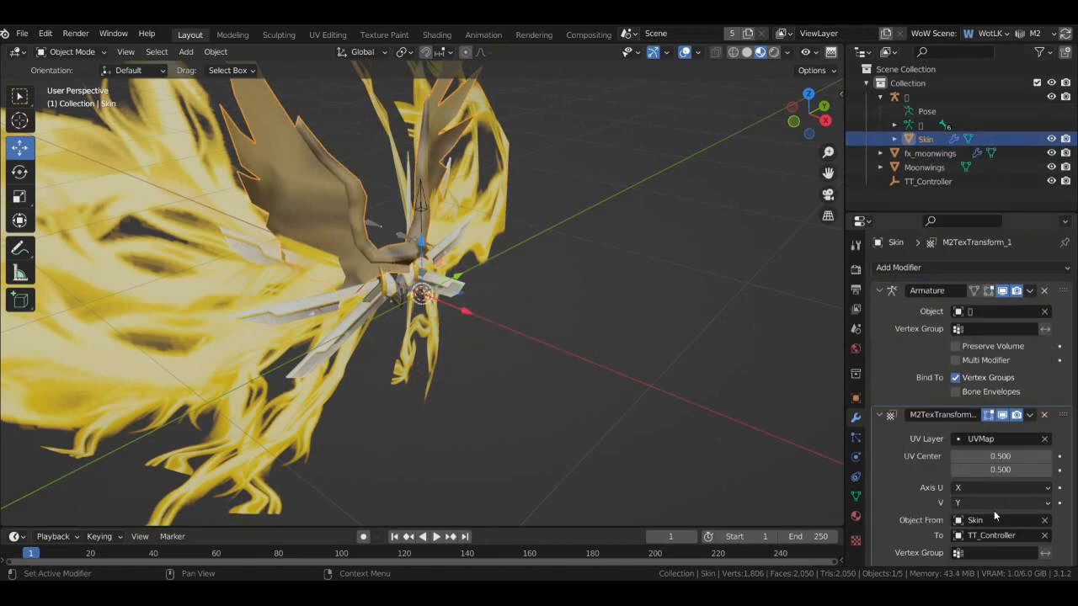
click(921, 155)
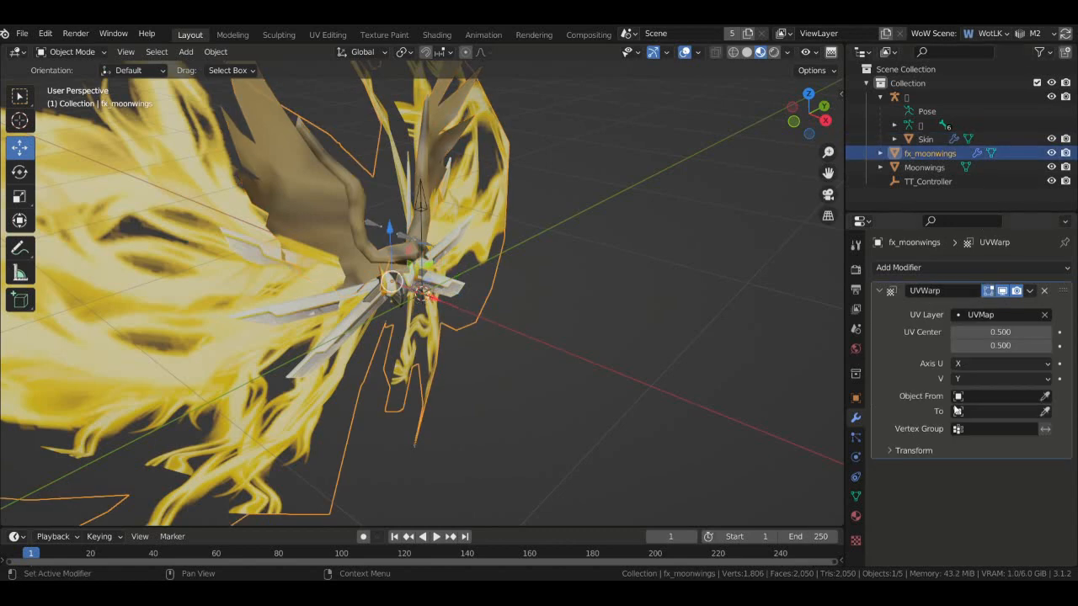
click(998, 395)
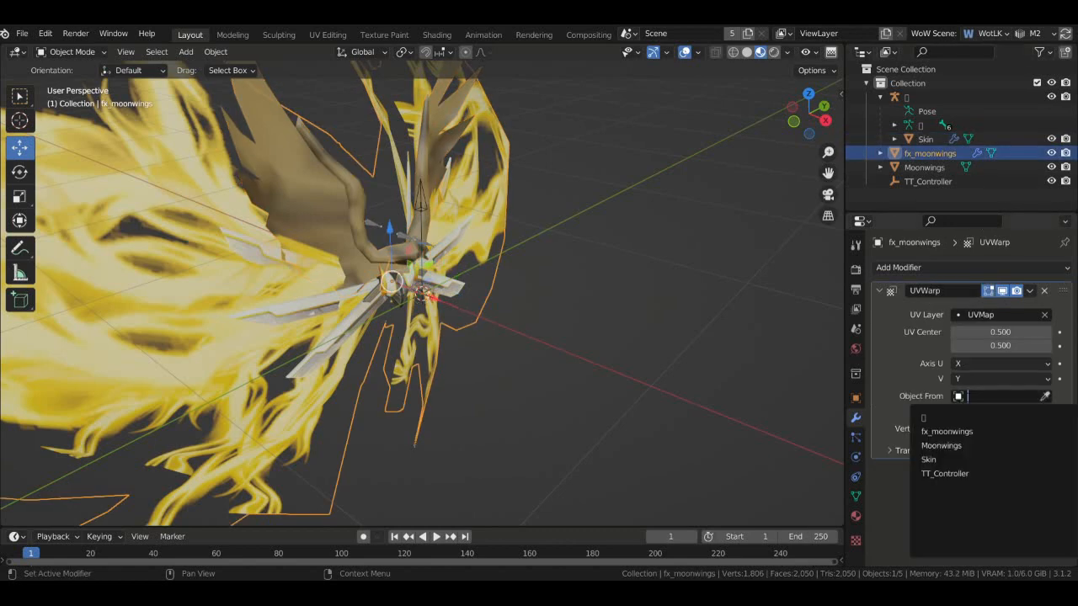
click(968, 431)
click(957, 413)
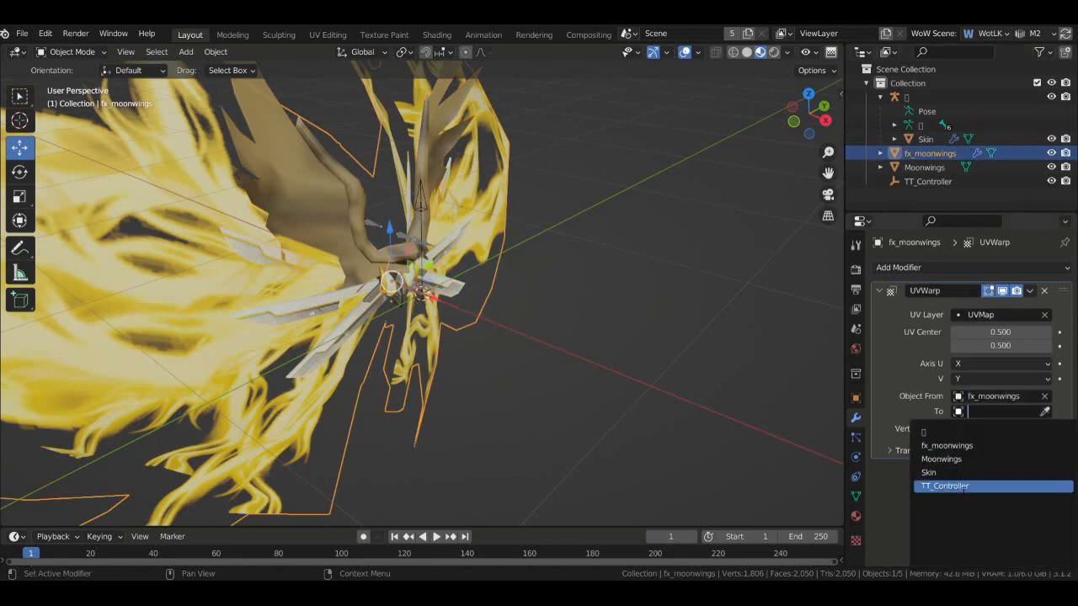
click(968, 488)
scroll(495, 318, down, 1)
scroll(446, 311, up, 2)
scroll(431, 302, down, 4)
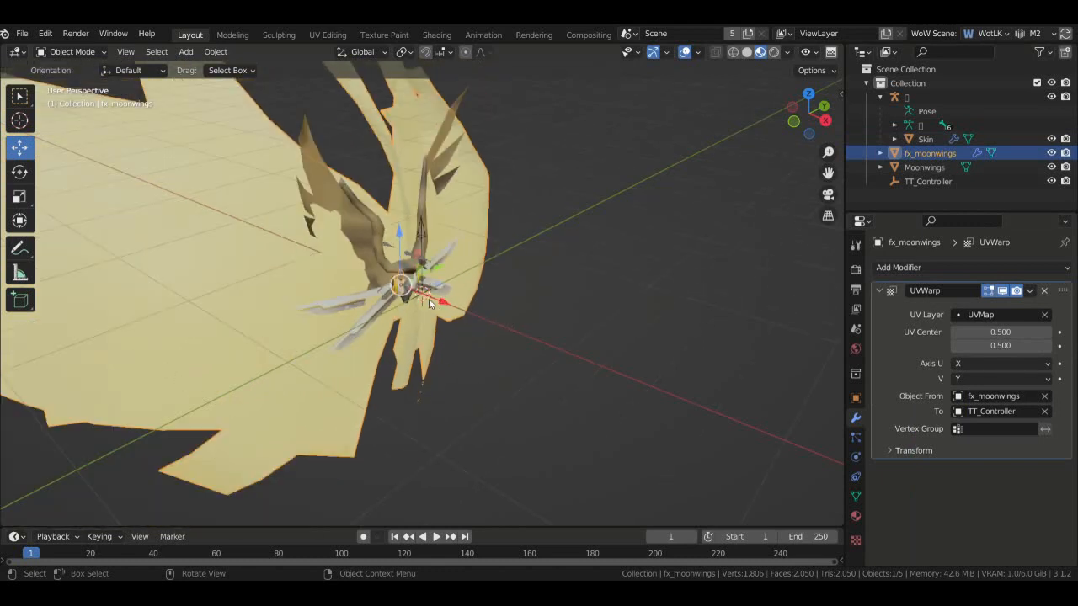
- Test the UV warp by moving TT_Controller along X and Y, undoing each move back to the origin
scroll(428, 298, up, 4)
click(887, 451)
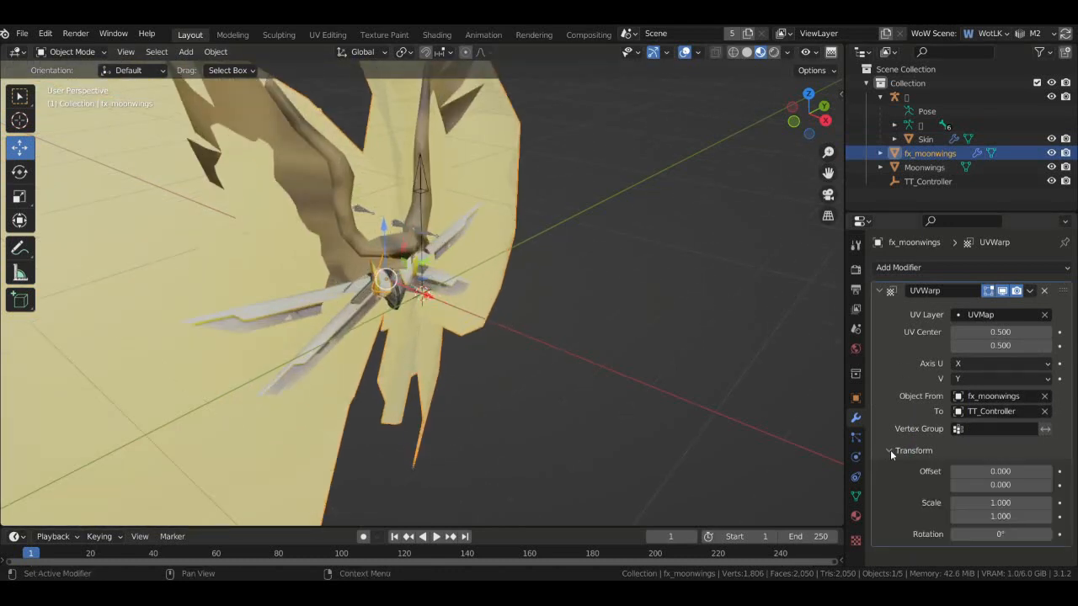
click(890, 450)
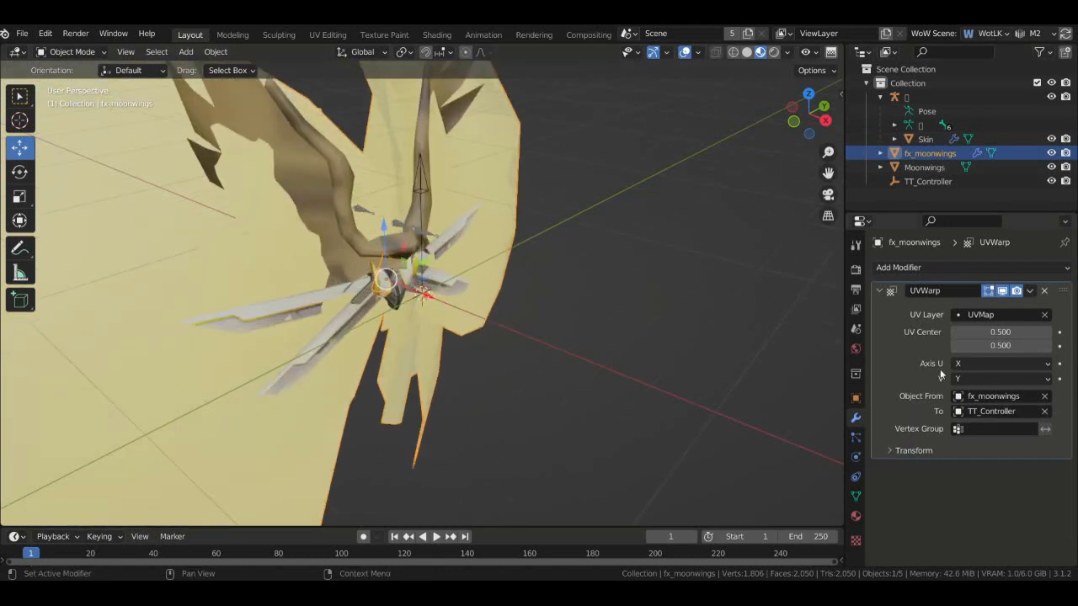
click(422, 172)
drag(468, 320, 461, 345)
key(ctrl+z)
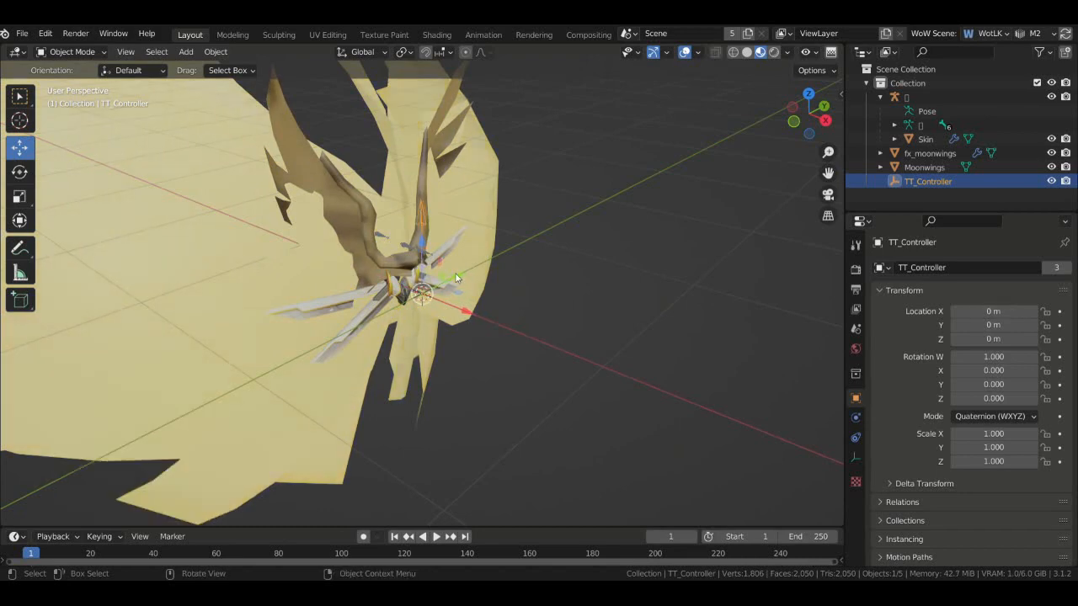
drag(455, 278, 483, 291)
key(ctrl+z)
- Orbit to view the model's back and select the flame wing mesh
drag(790, 140, 1044, 120)
scroll(804, 127, down, 4)
drag(808, 118, 801, 124)
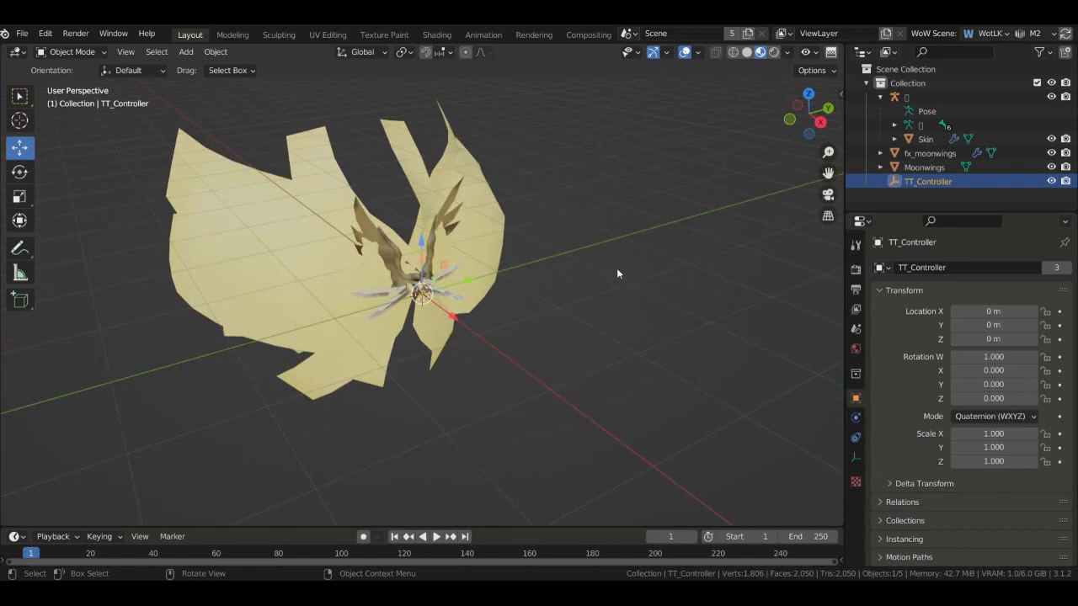
scroll(671, 197, up, 3)
scroll(672, 196, down, 1)
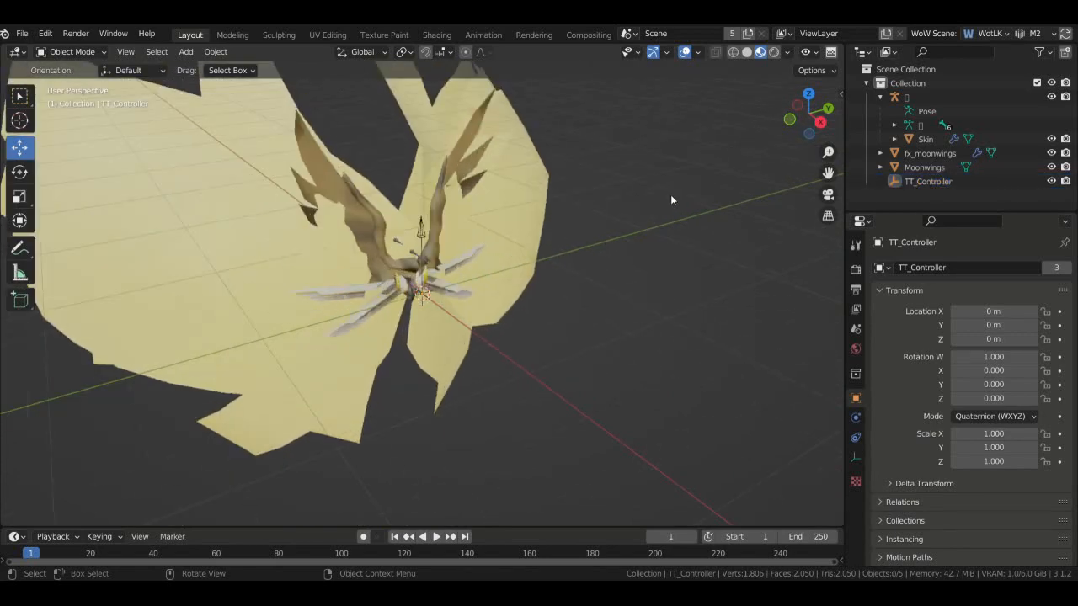
scroll(671, 195, up, 1)
click(432, 211)
- Apply the transforms of fx_moonwings and Moonwings with Ctrl+A
click(930, 153)
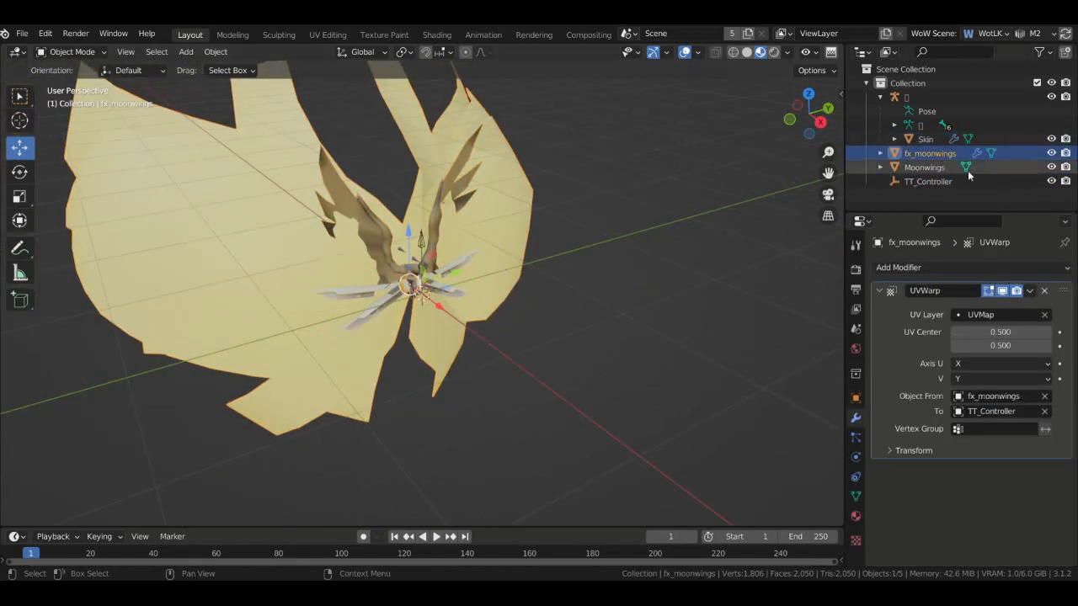
key(ctrl+a)
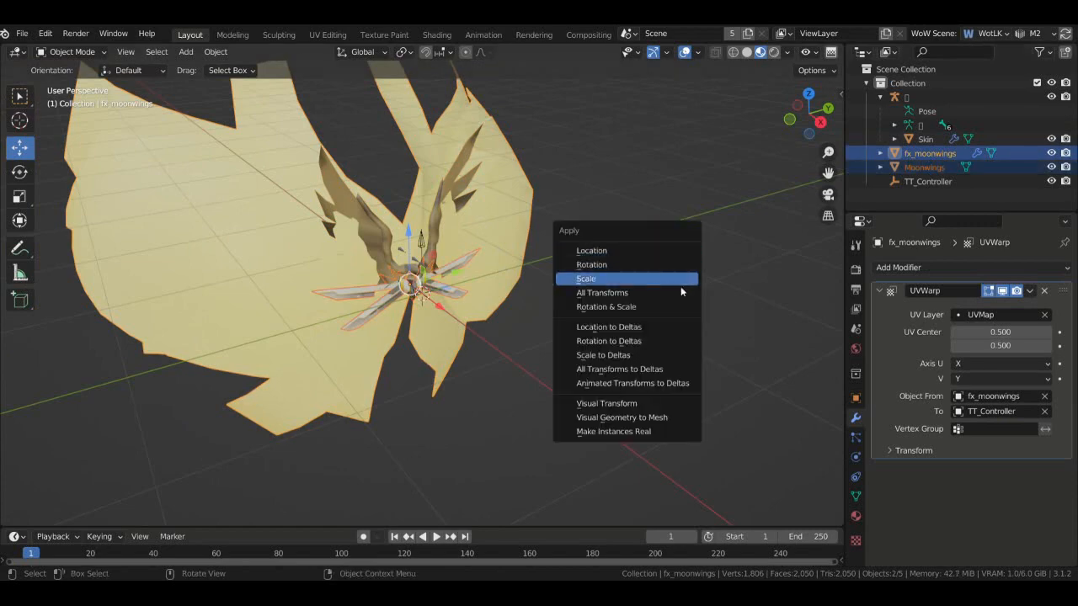
click(677, 291)
click(815, 162)
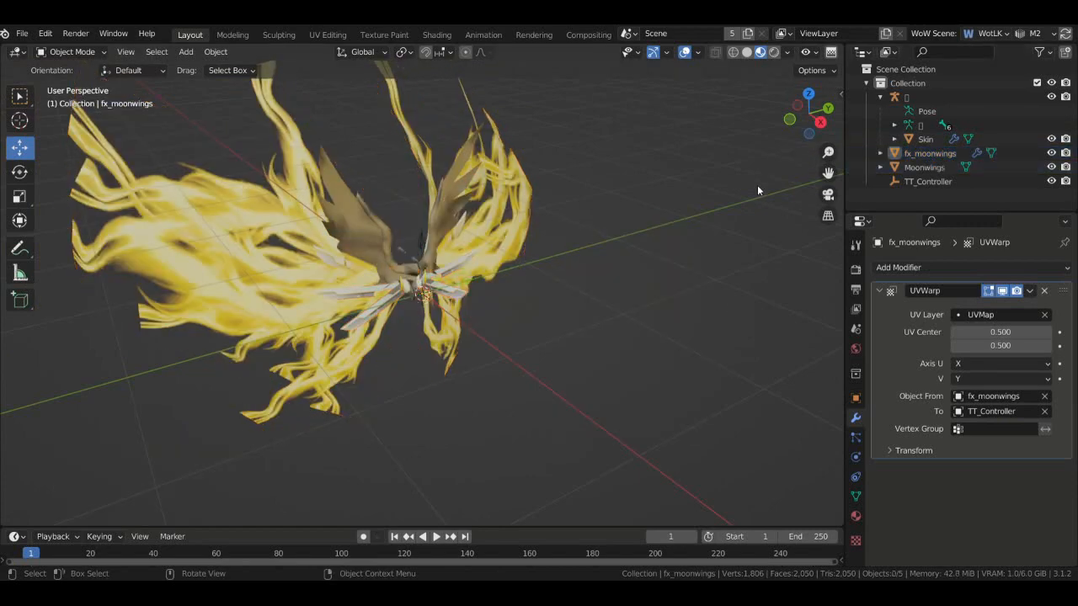
- Select TT_Controller and test sliding it along Y, then undo the move
scroll(662, 184, up, 2)
click(426, 224)
click(441, 235)
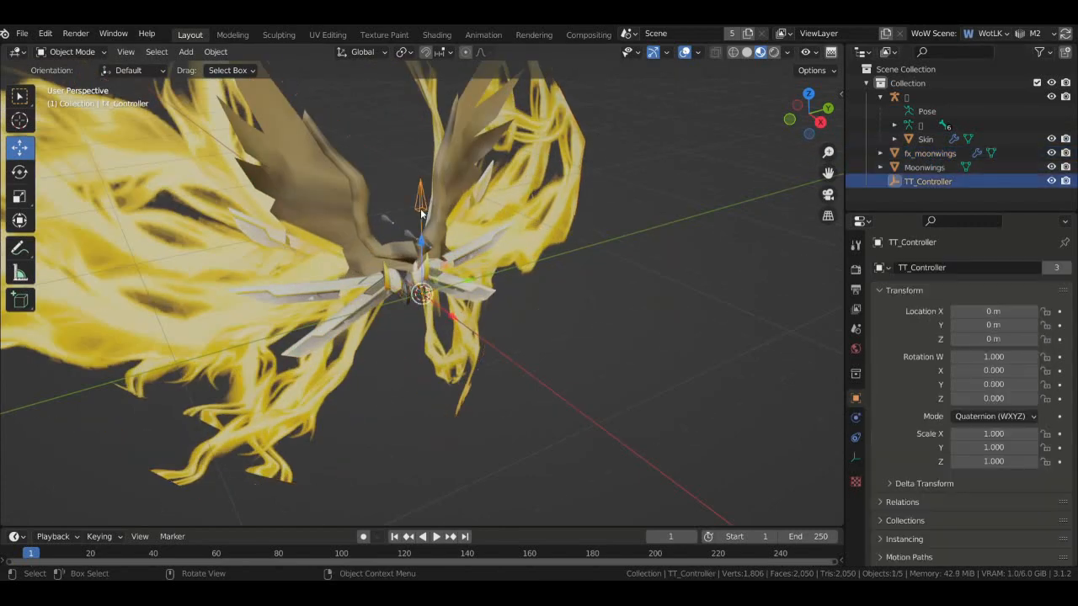
drag(463, 287, 489, 362)
key(ctrl+z)
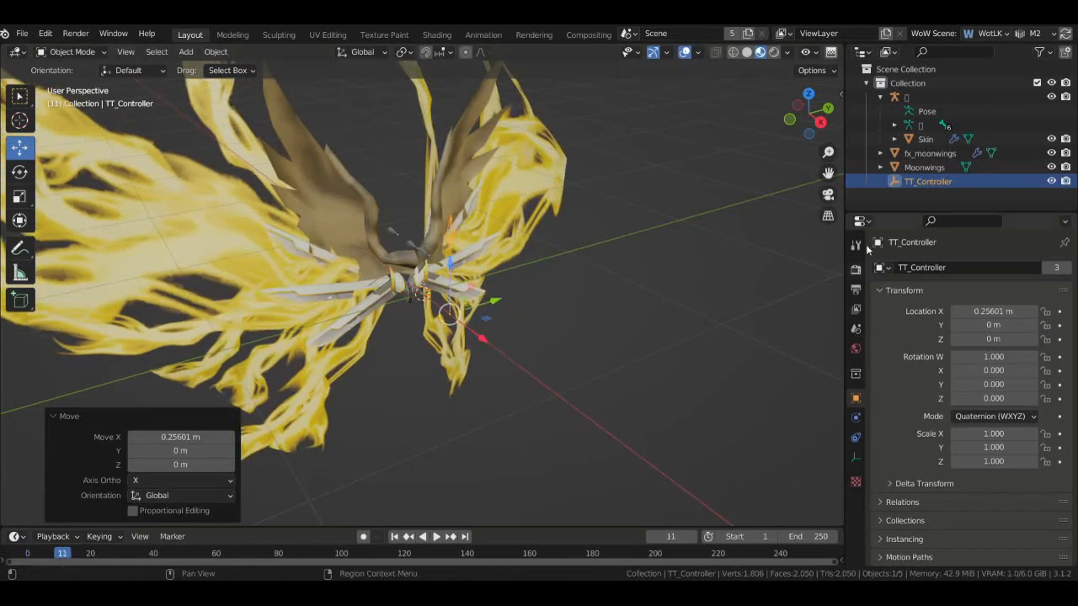
- Activate #0 Global Sequence in M2 Animations and play it, orbiting to watch the flame wings
click(856, 329)
click(935, 516)
key(space)
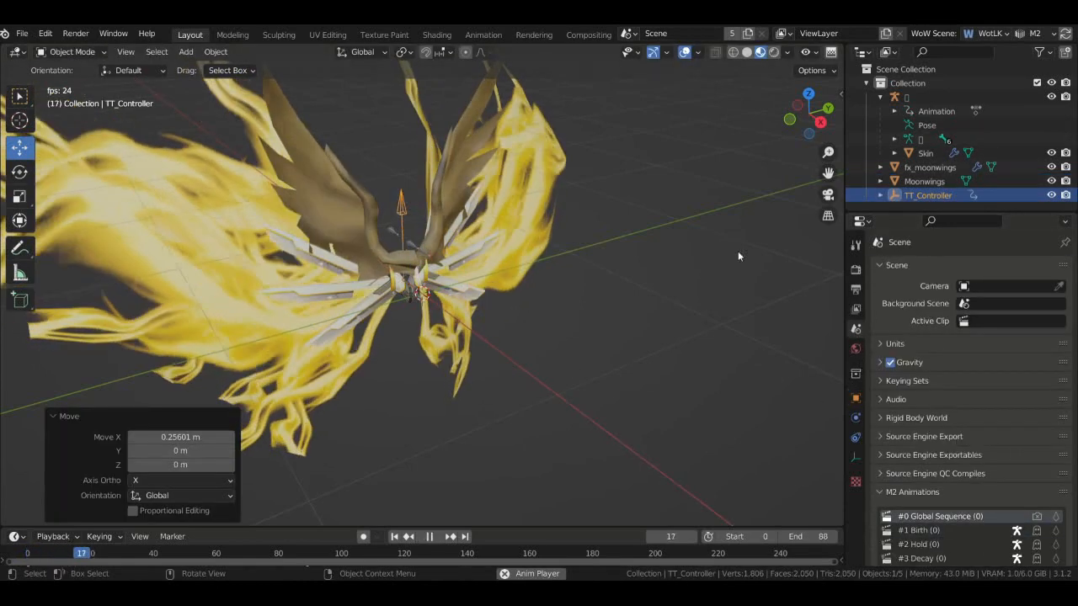
drag(812, 107, 753, 92)
scroll(810, 106, down, 3)
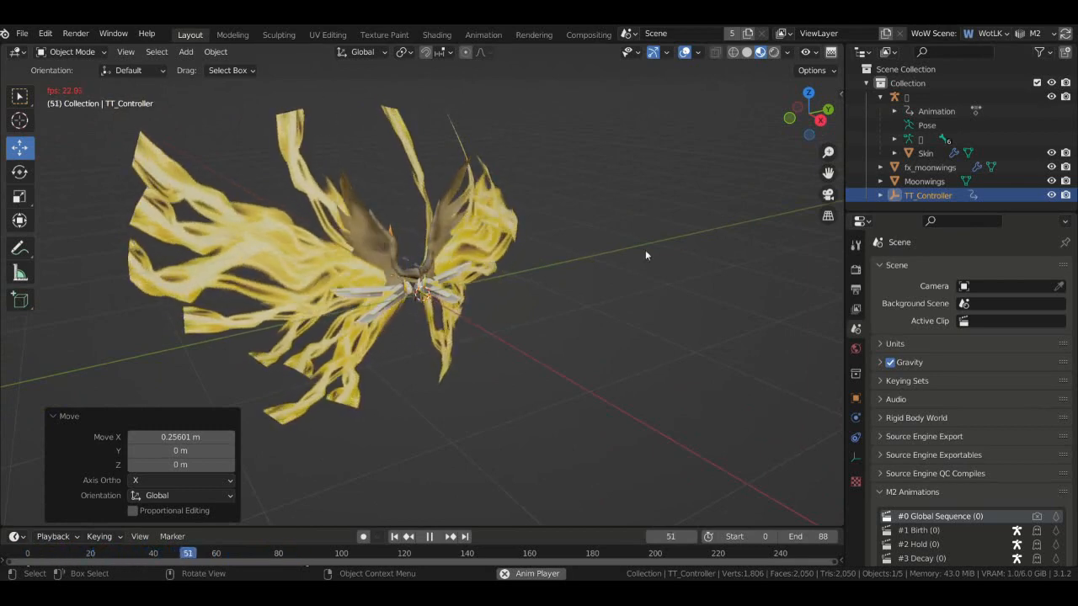
mouse_move(811, 114)
mouse_down()
mouse_move(783, 116)
mouse_move(813, 129)
mouse_up()
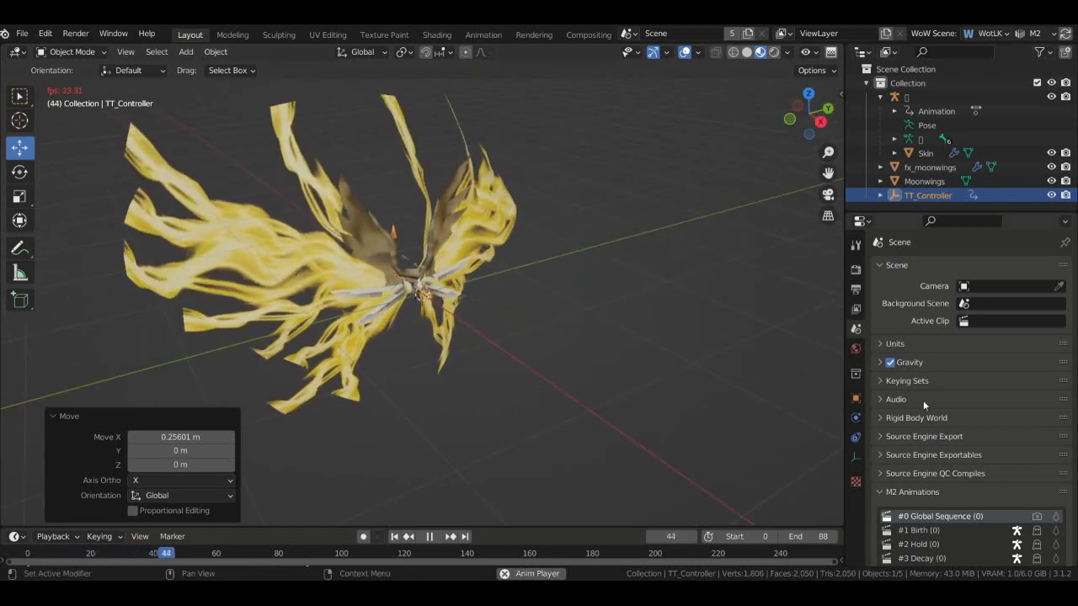
- Select fx_moonwings and review its Material tab settings
click(513, 247)
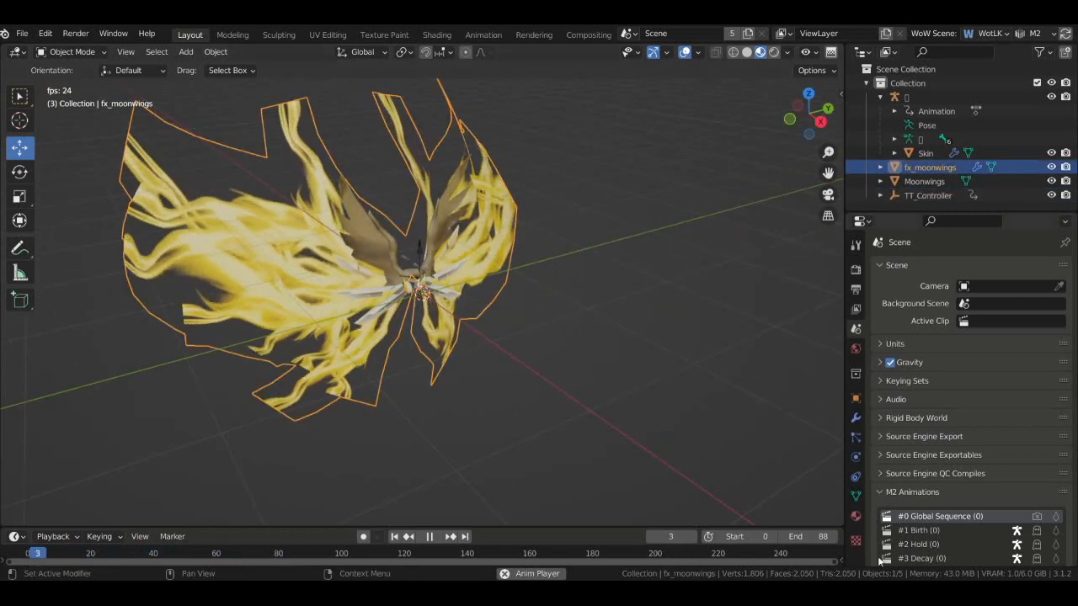
click(855, 515)
scroll(926, 413, down, 4)
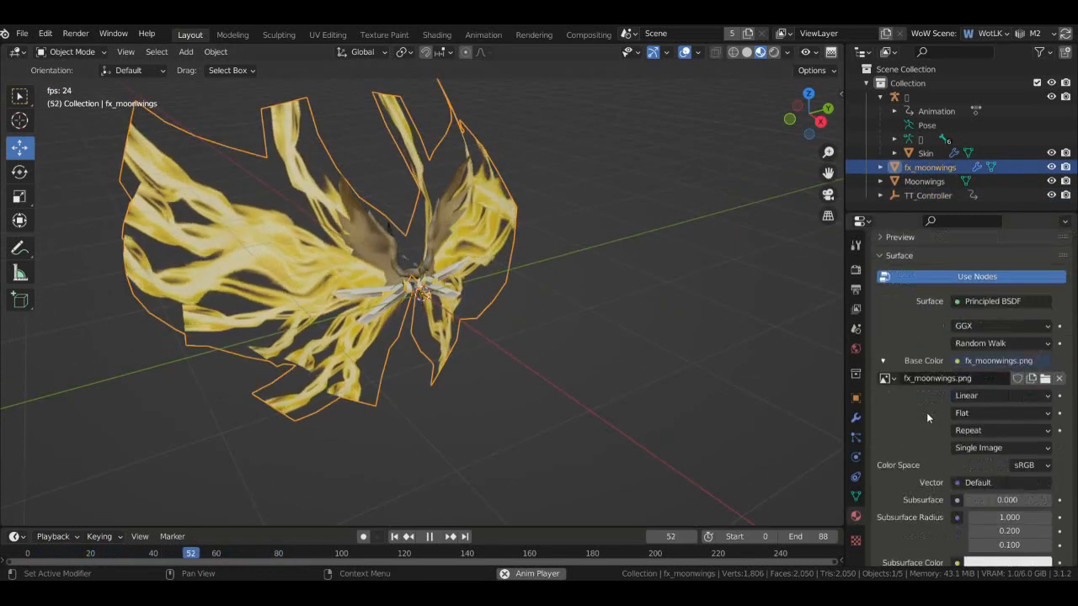
scroll(926, 412, up, 3)
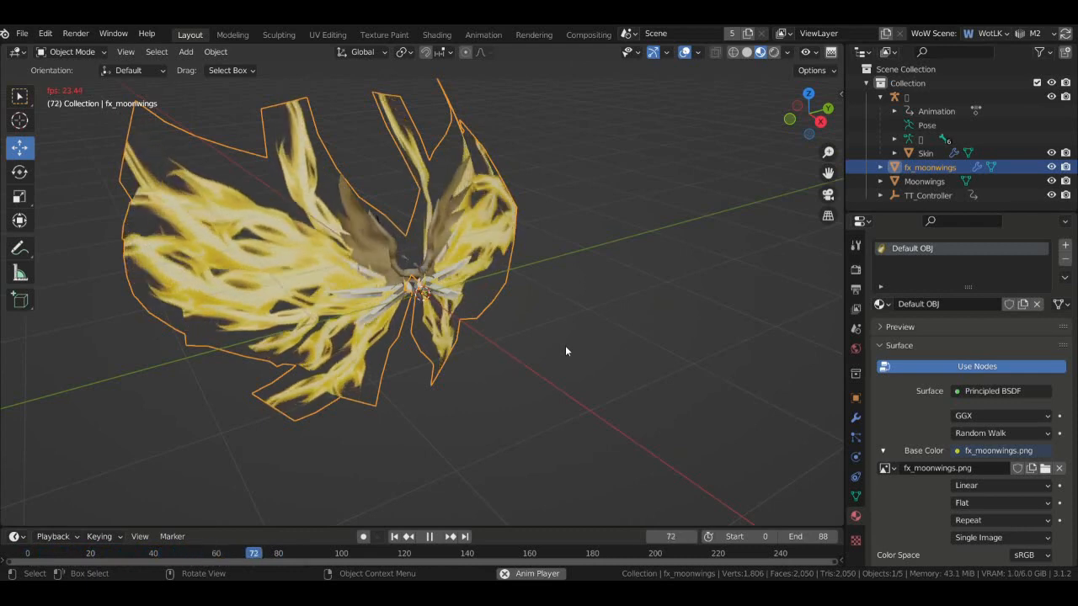
scroll(914, 436, down, 15)
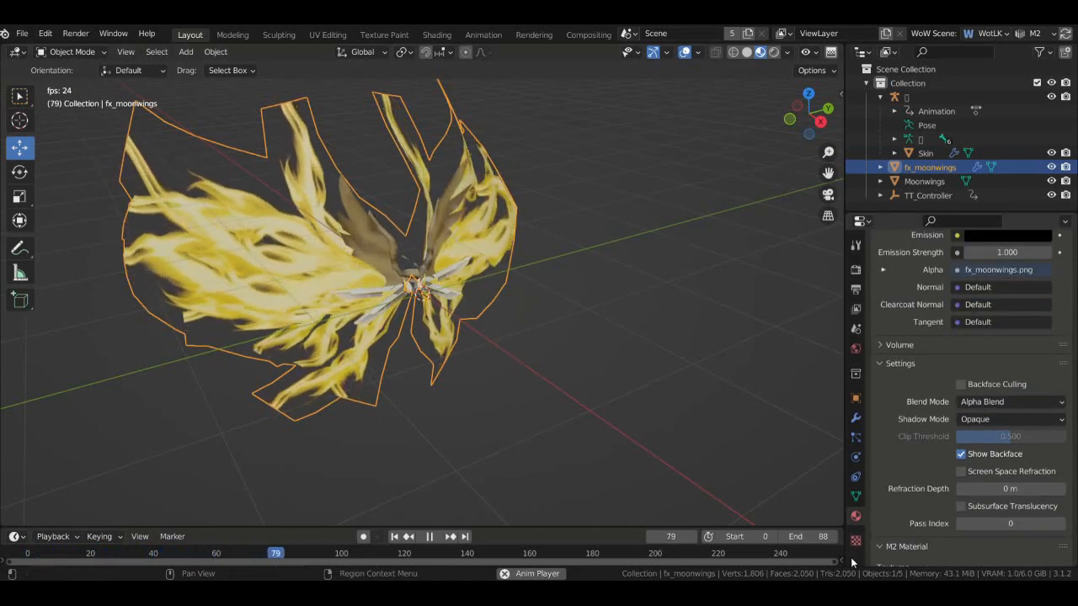
- Show fx_moonwings' M2 Materials, with CAPEWINGSCRANE_FX.png texture and Add blending
click(855, 327)
drag(1074, 480, 1075, 444)
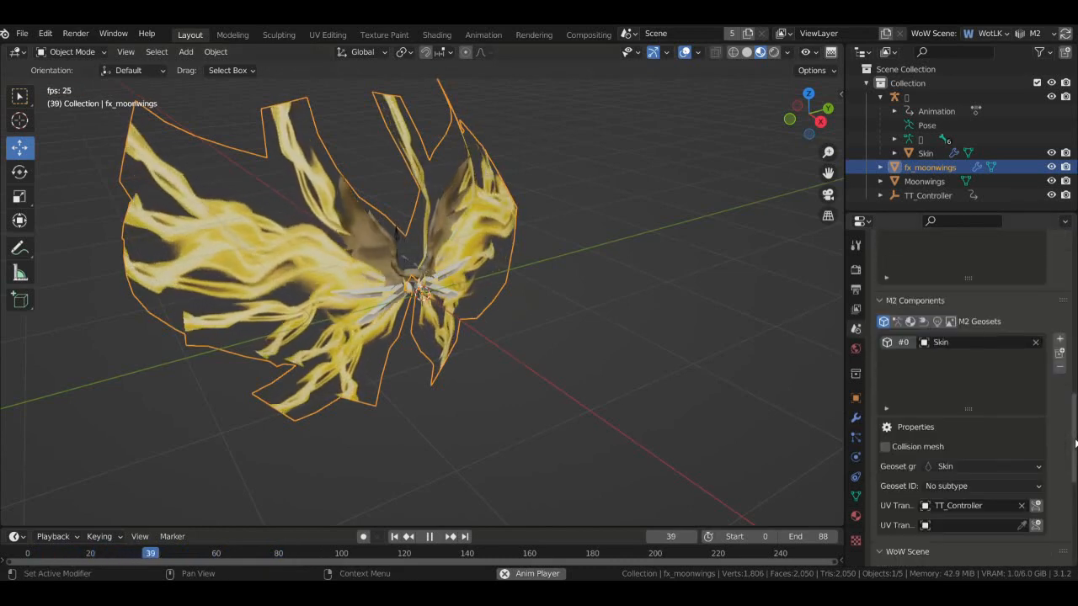
click(910, 322)
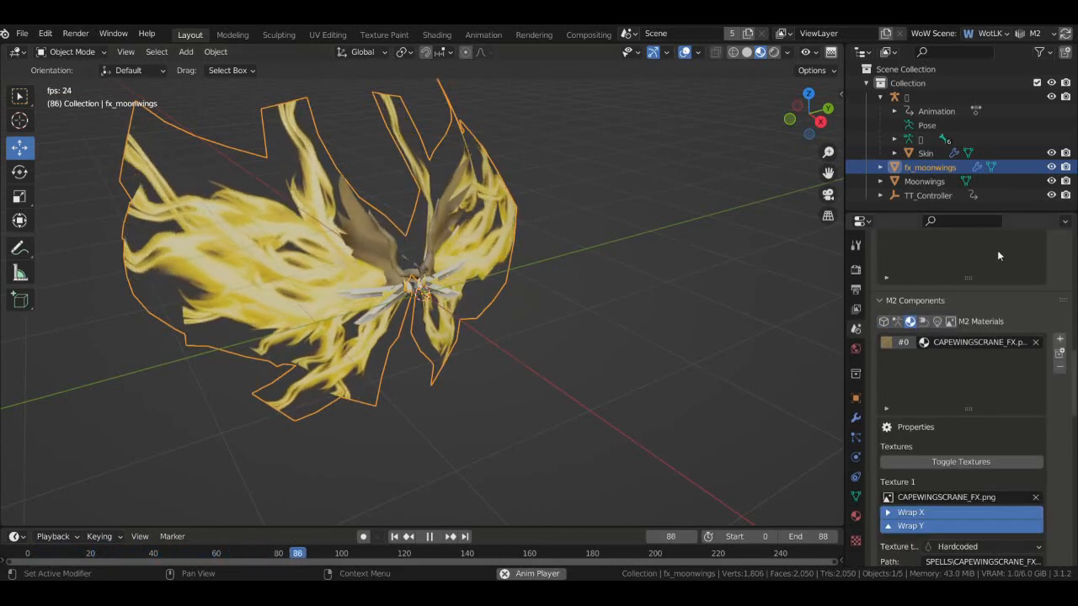
scroll(997, 255, down, 3)
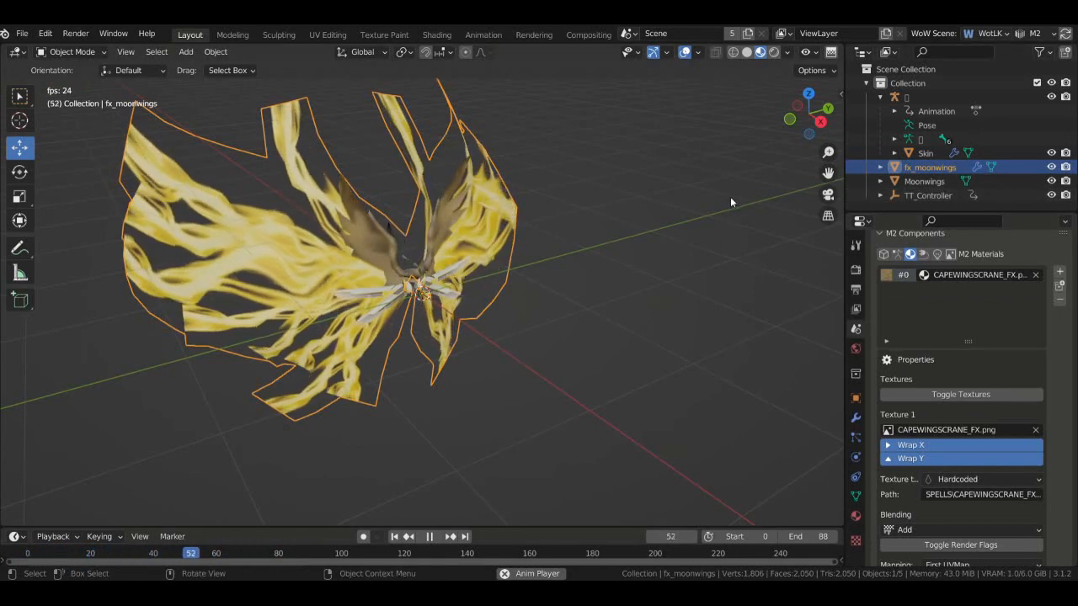
drag(804, 119, 680, 222)
click(772, 127)
scroll(589, 223, up, 3)
- Select the Skin mesh and enlarge its vertex groups list to inspect them
click(509, 229)
click(490, 254)
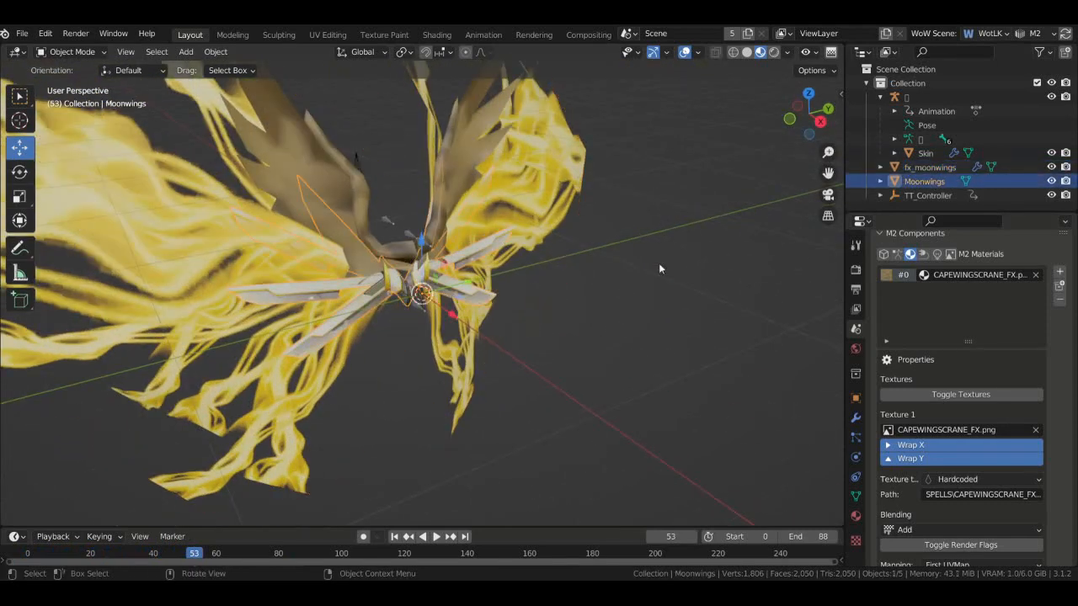
click(941, 167)
click(948, 181)
click(926, 165)
click(925, 154)
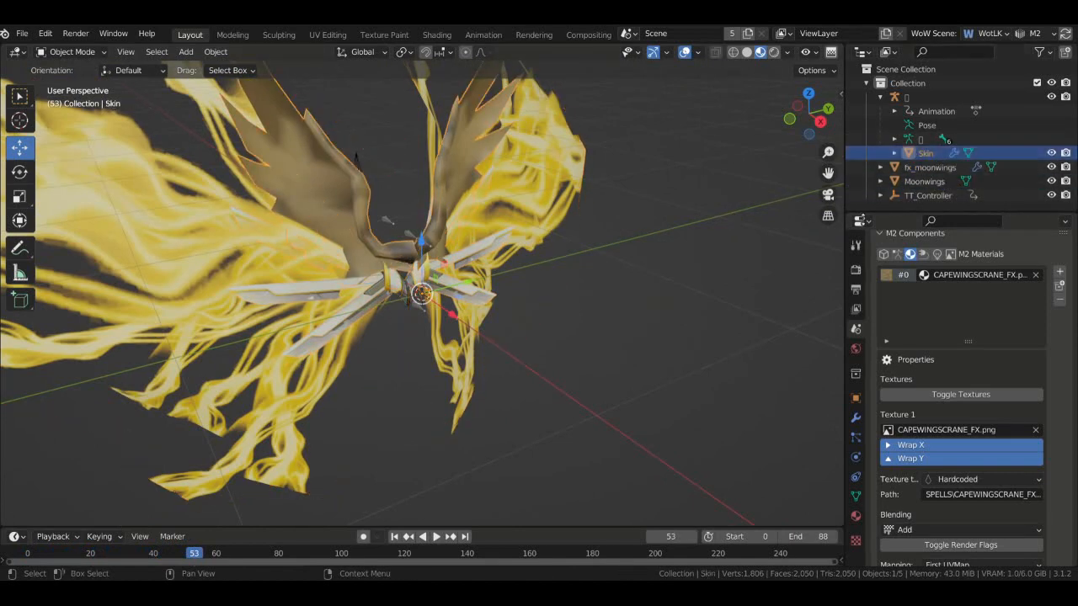
click(857, 498)
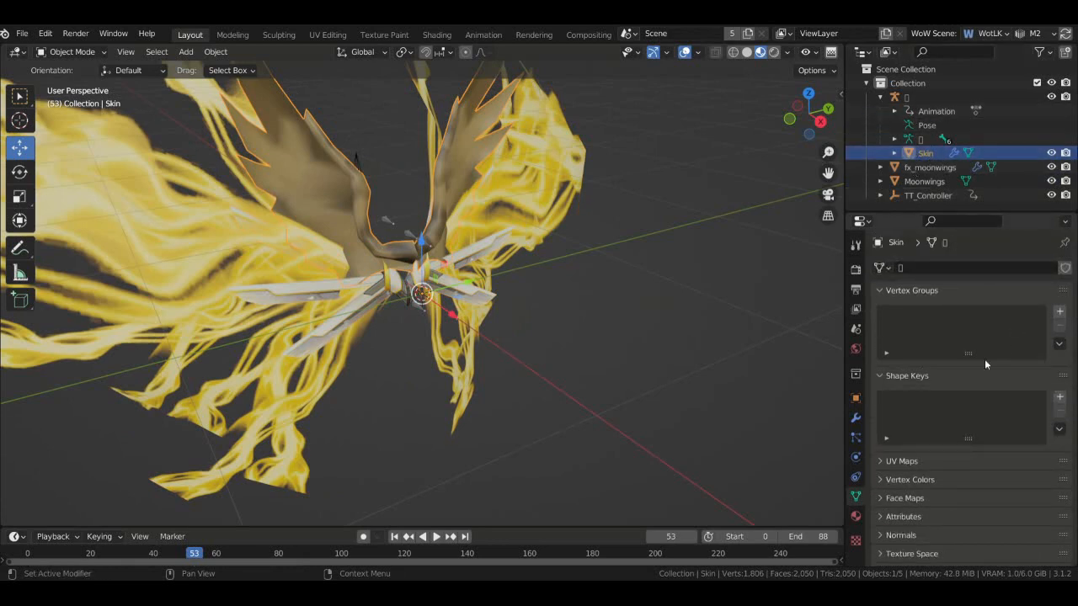
drag(968, 354, 981, 416)
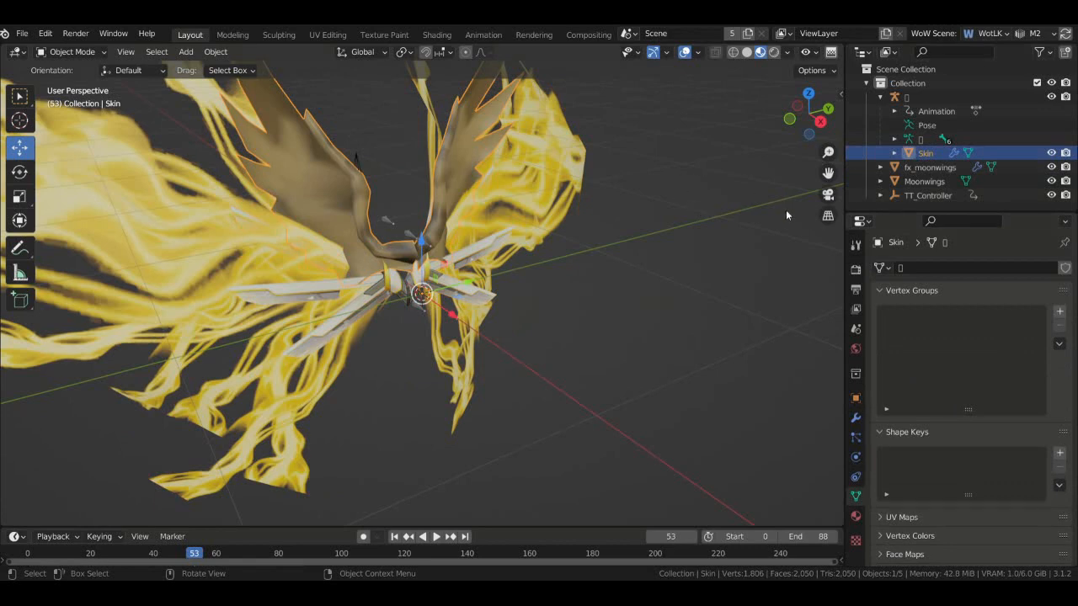
- Select fx_moonwings and the armature, orbiting and briefly playing the animation
click(489, 179)
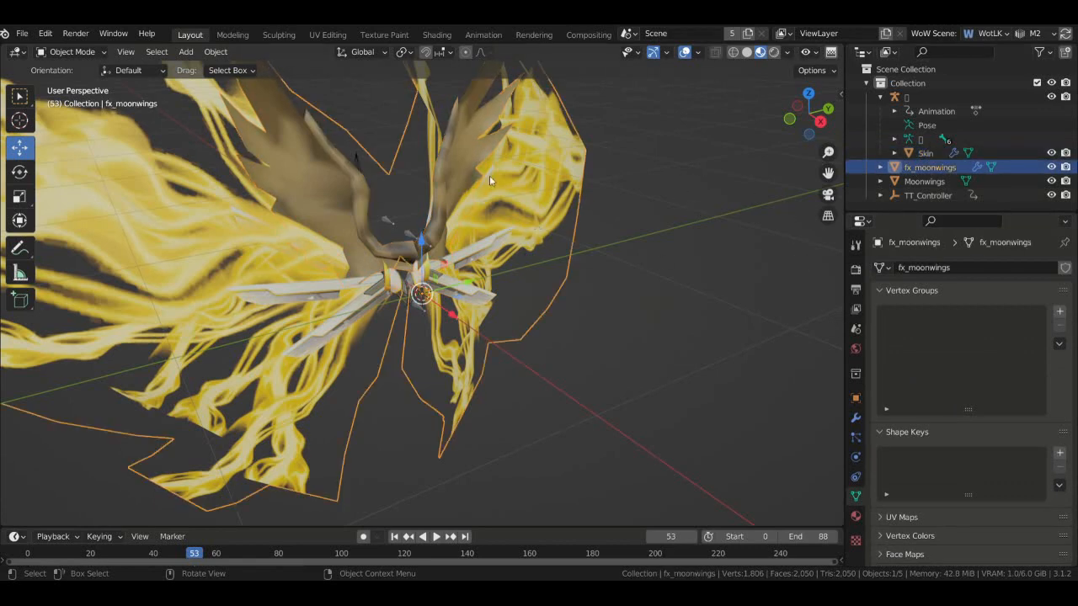
scroll(420, 311, up, 3)
click(408, 322)
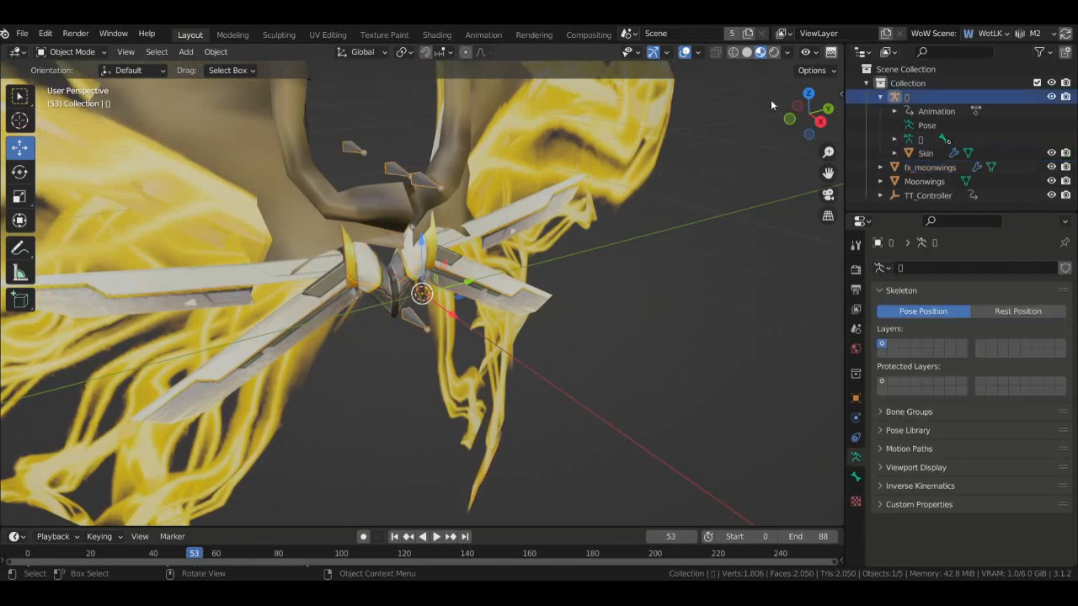
drag(811, 118, 862, 91)
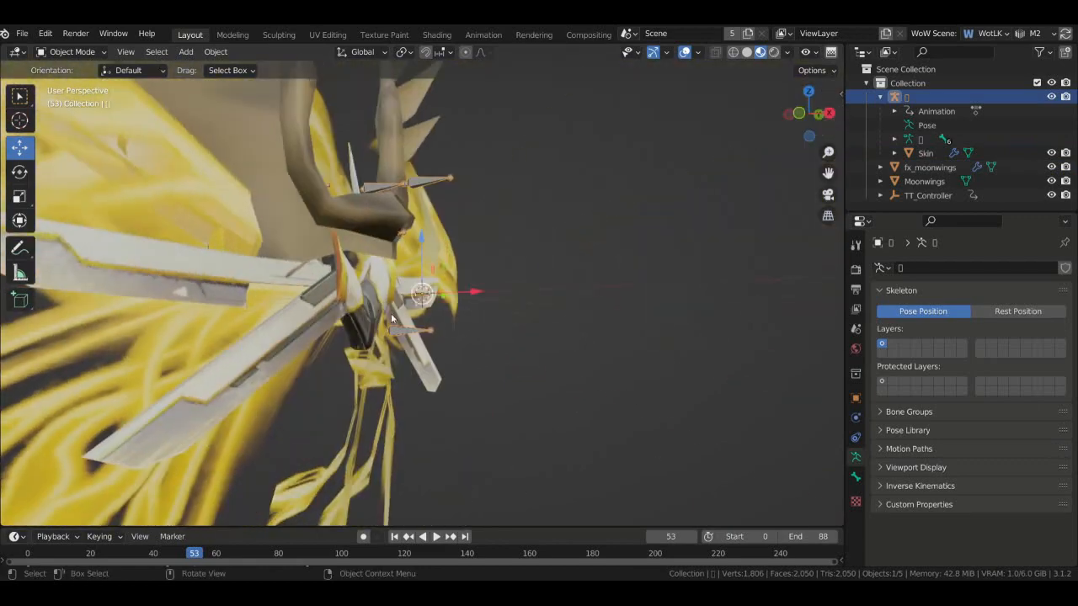
key(space)
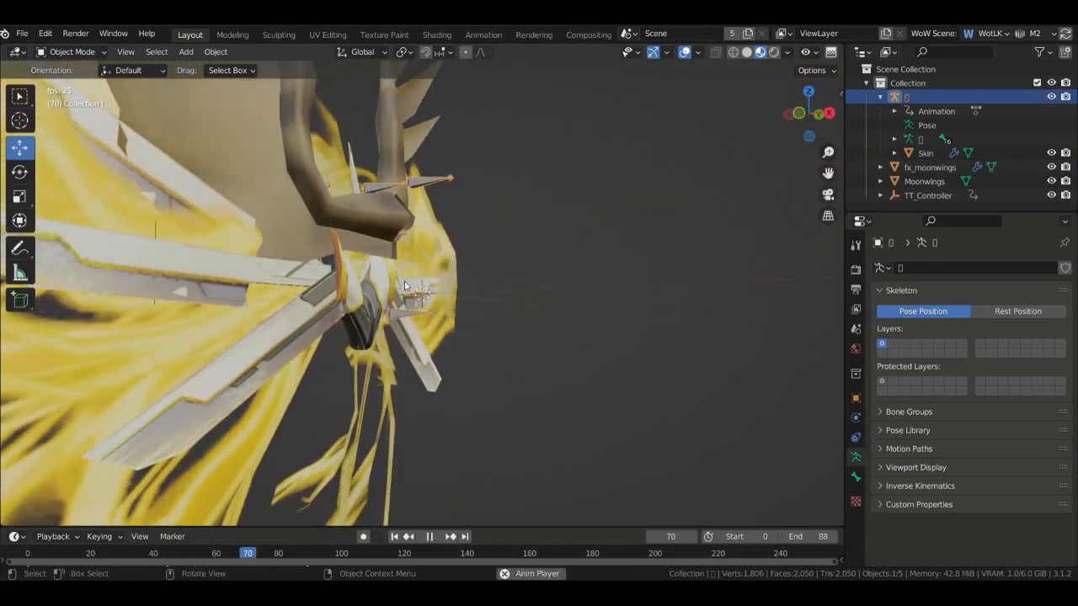
key(space)
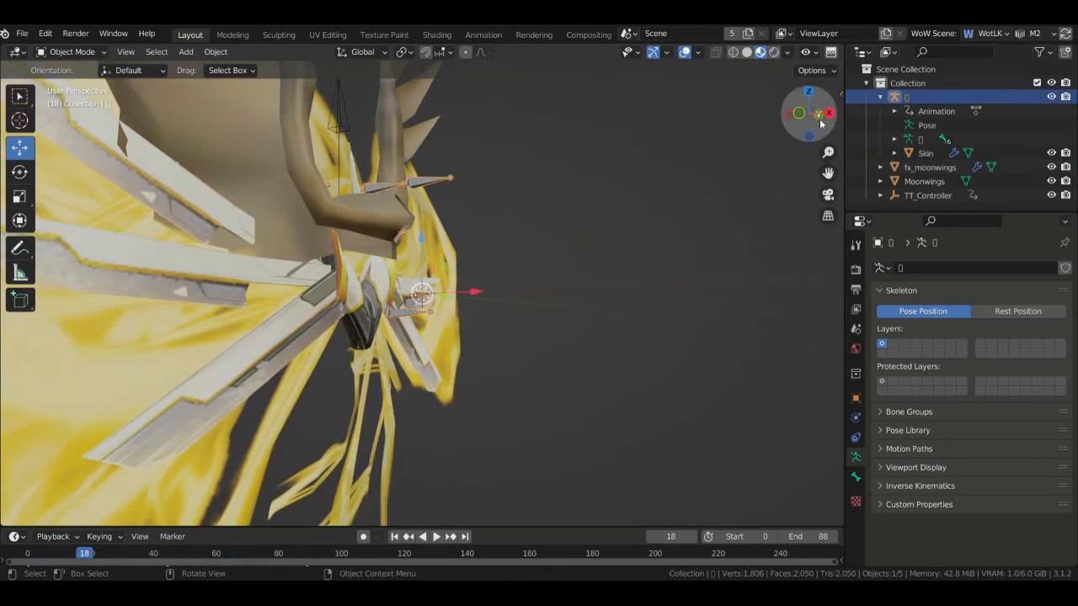
drag(820, 124, 851, 122)
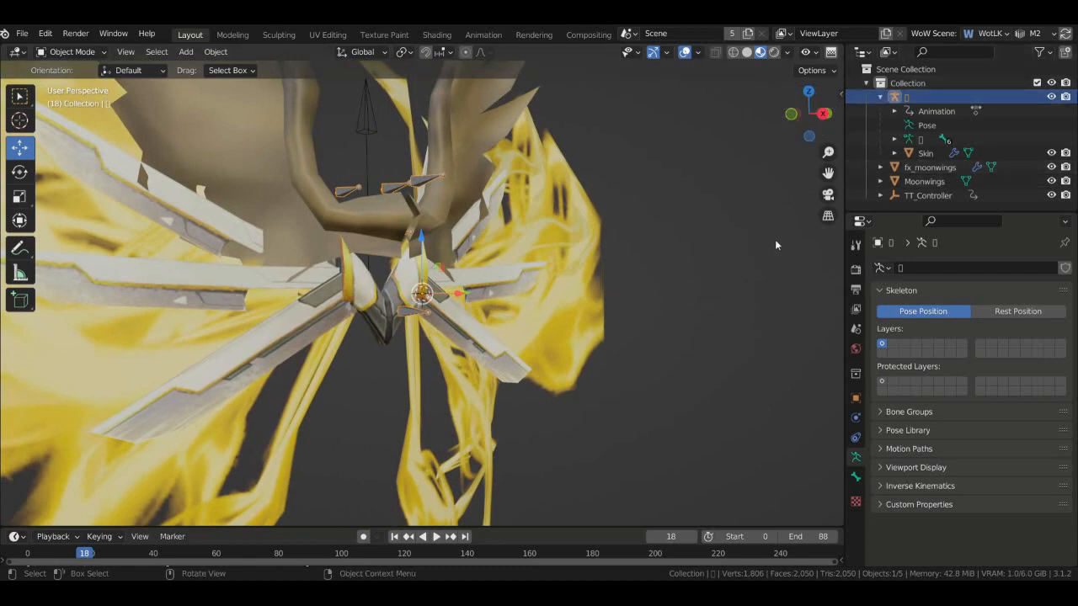
drag(827, 120, 811, 122)
key(space)
key(space)
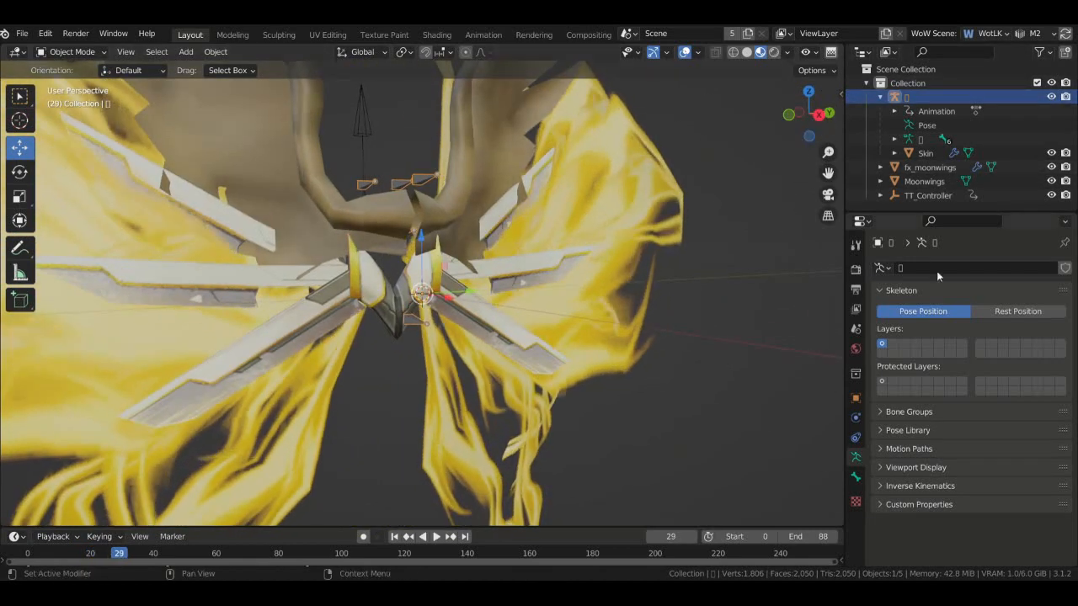
- Select fx_moonwings and Moonwings in the Outliner to rig them to the armature
click(933, 167)
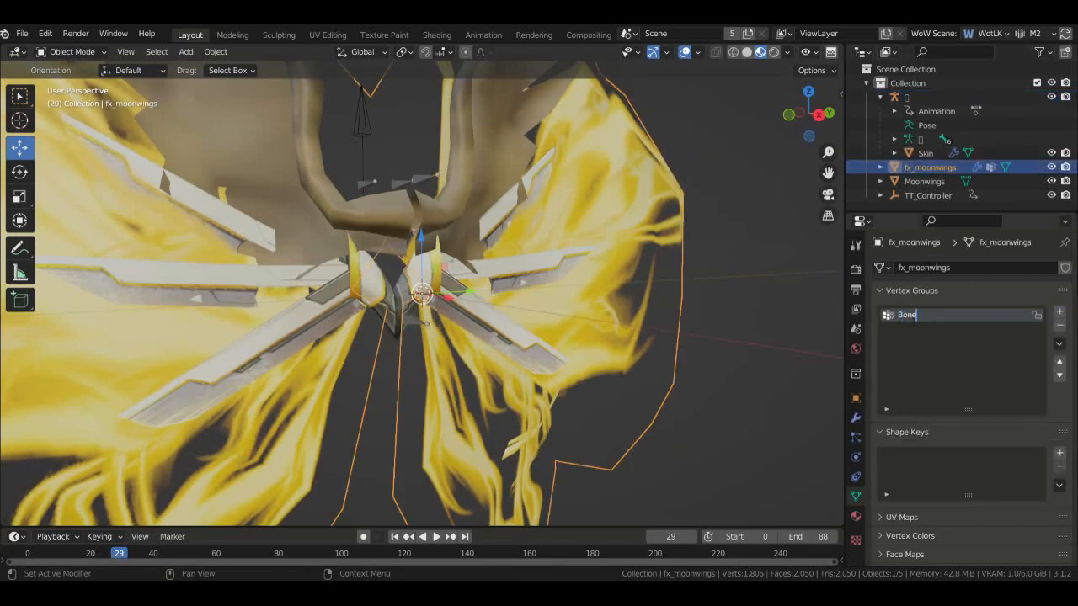
click(943, 185)
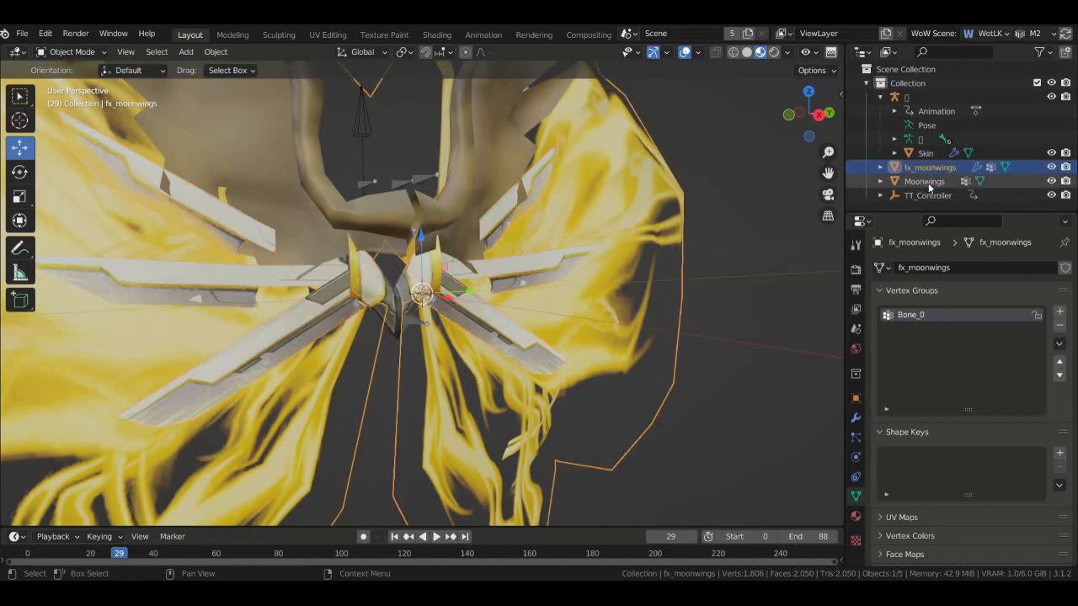
scroll(520, 227, down, 2)
scroll(520, 227, down, 2)
- Enter wireframe Weight Paint mode on Moonwings, enabling back-face painting and checking brush weight
drag(810, 123, 771, 126)
click(734, 53)
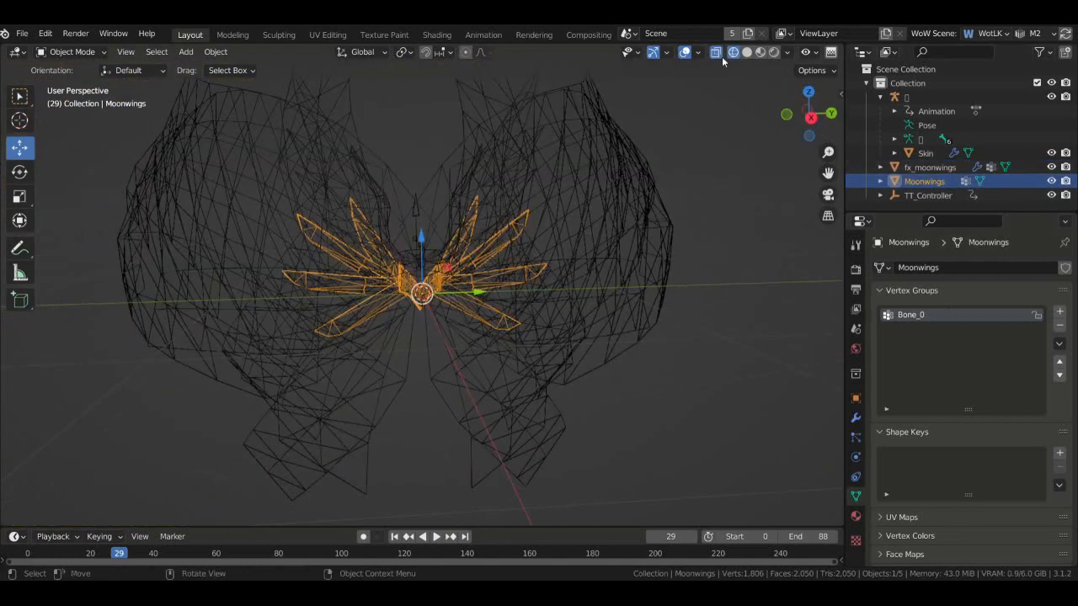
click(88, 52)
click(80, 110)
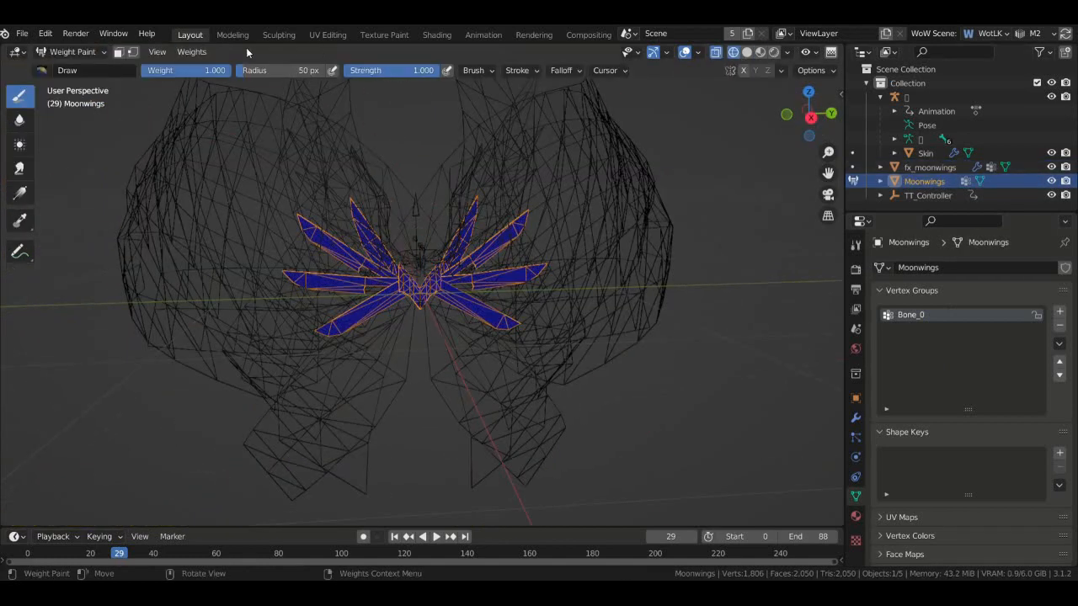
click(481, 74)
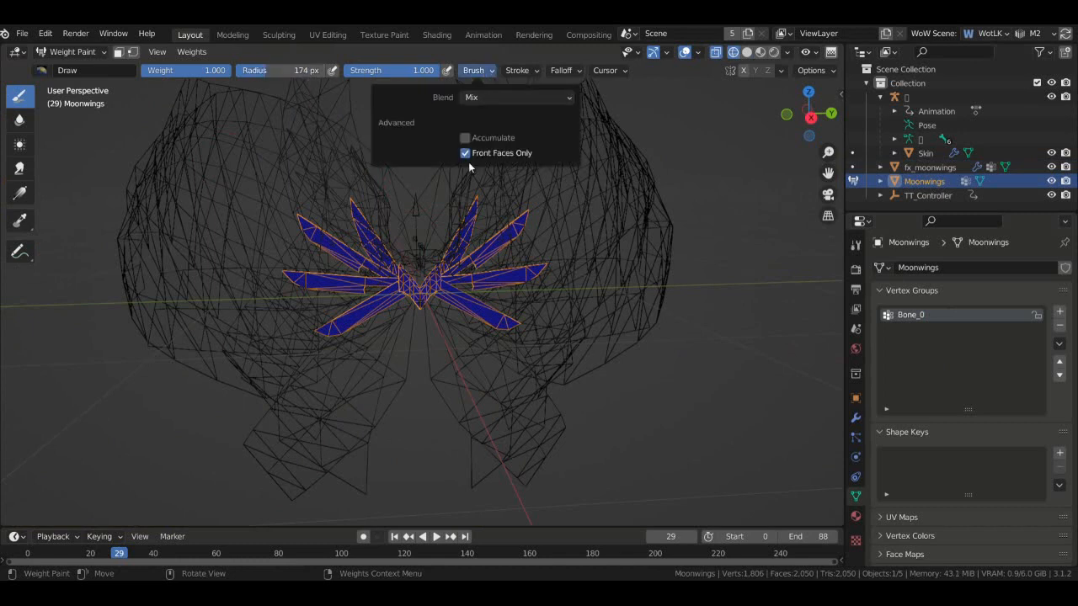
click(468, 156)
drag(381, 283, 384, 286)
scroll(417, 296, down, 5)
scroll(418, 296, down, 5)
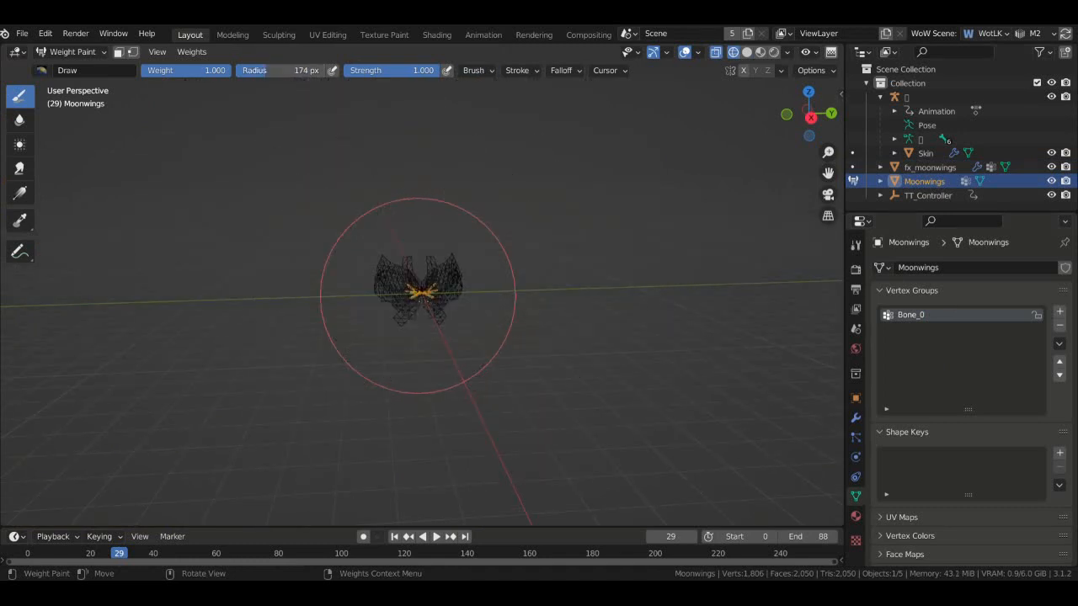
right_click(410, 293)
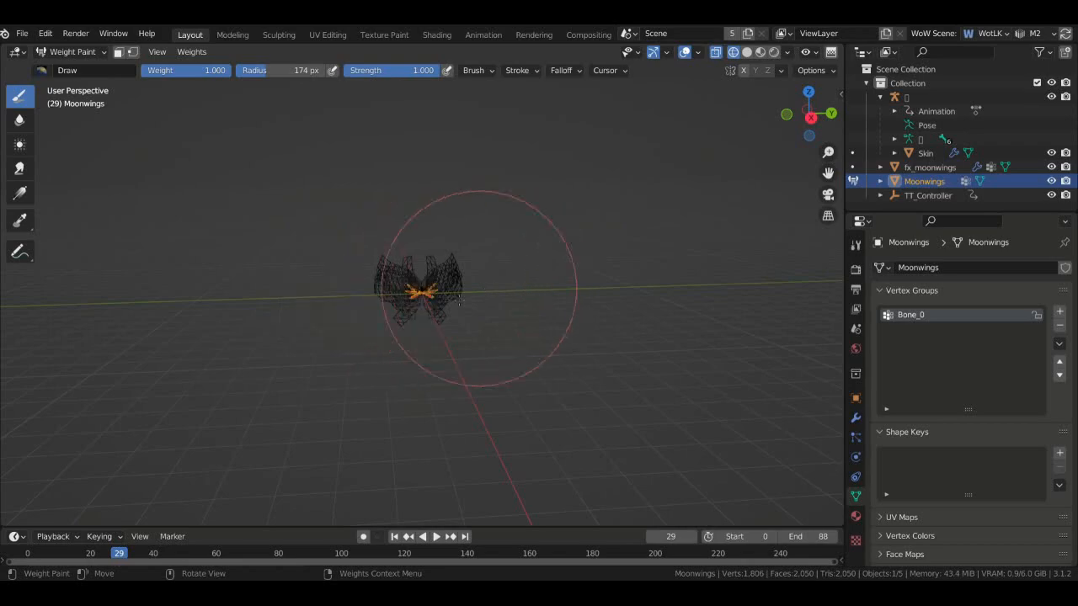
scroll(410, 293, up, 6)
drag(794, 117, 716, 125)
scroll(788, 126, down, 2)
- Paint full 1.0 weight across fx_moonwings until the whole wing mesh turns red
click(853, 167)
scroll(814, 124, down, 4)
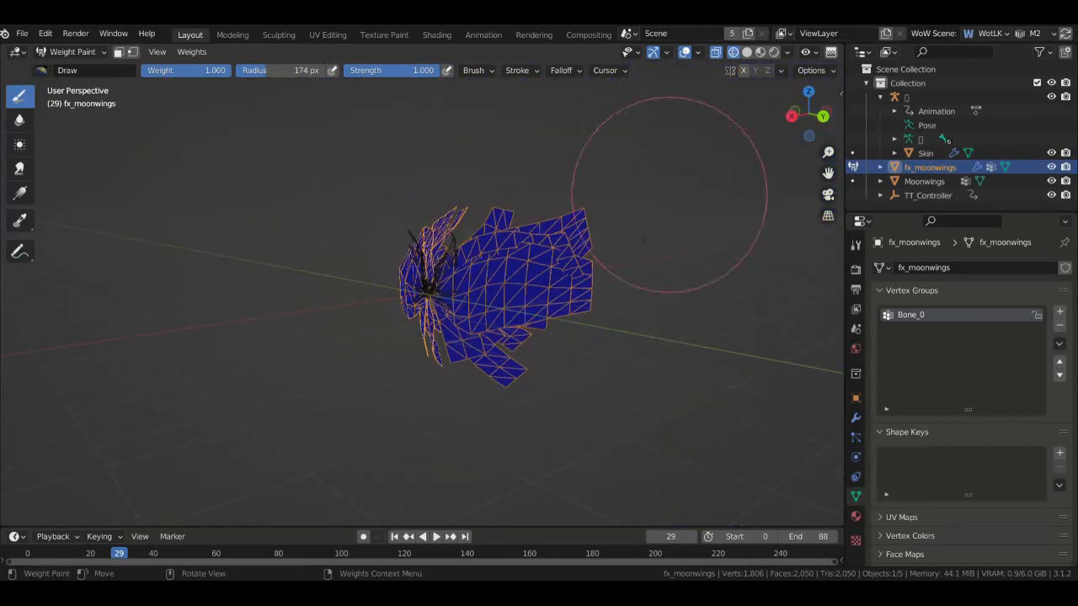
mouse_move(600, 230)
mouse_down()
mouse_move(471, 207)
mouse_move(441, 421)
mouse_move(388, 256)
mouse_move(427, 210)
mouse_move(430, 327)
mouse_move(483, 229)
mouse_move(443, 212)
mouse_move(438, 221)
mouse_up()
drag(815, 130, 905, 146)
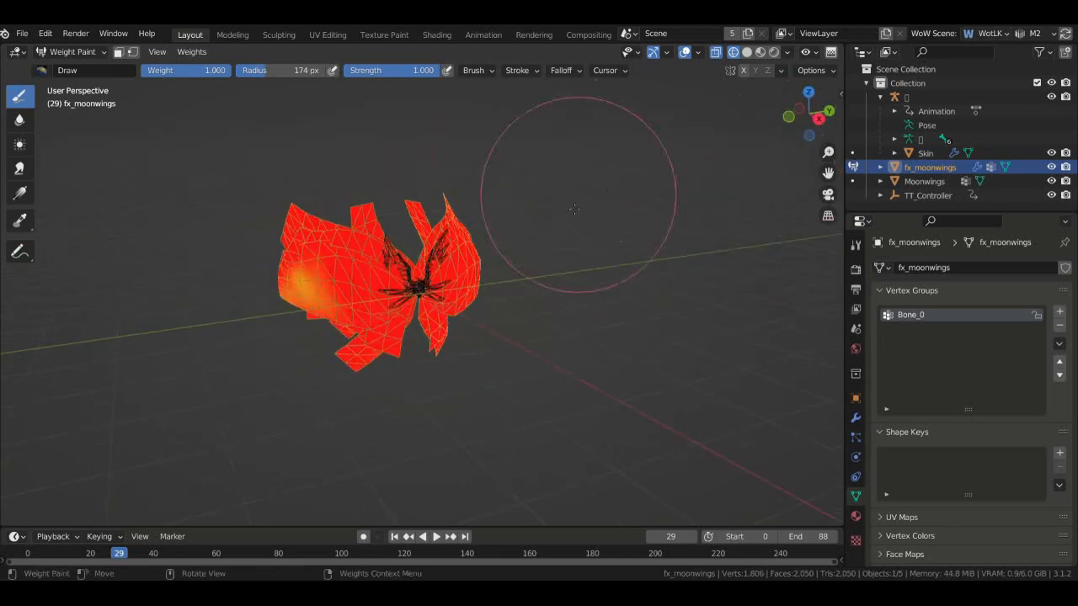
scroll(539, 218, up, 4)
mouse_move(139, 288)
mouse_down()
mouse_move(118, 284)
mouse_move(272, 316)
mouse_up()
scroll(336, 124, down, 4)
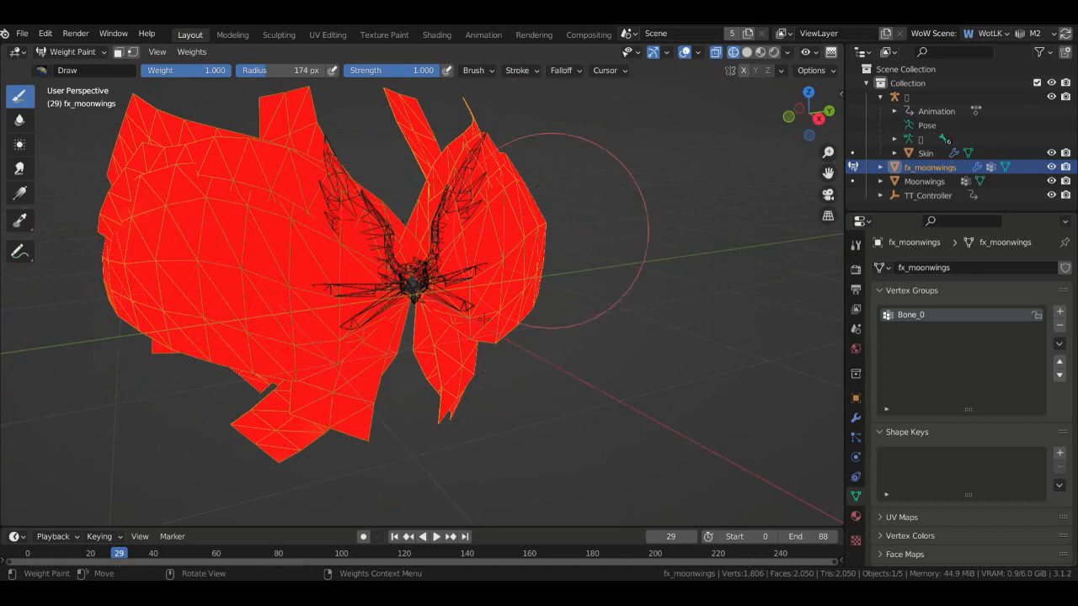
click(185, 53)
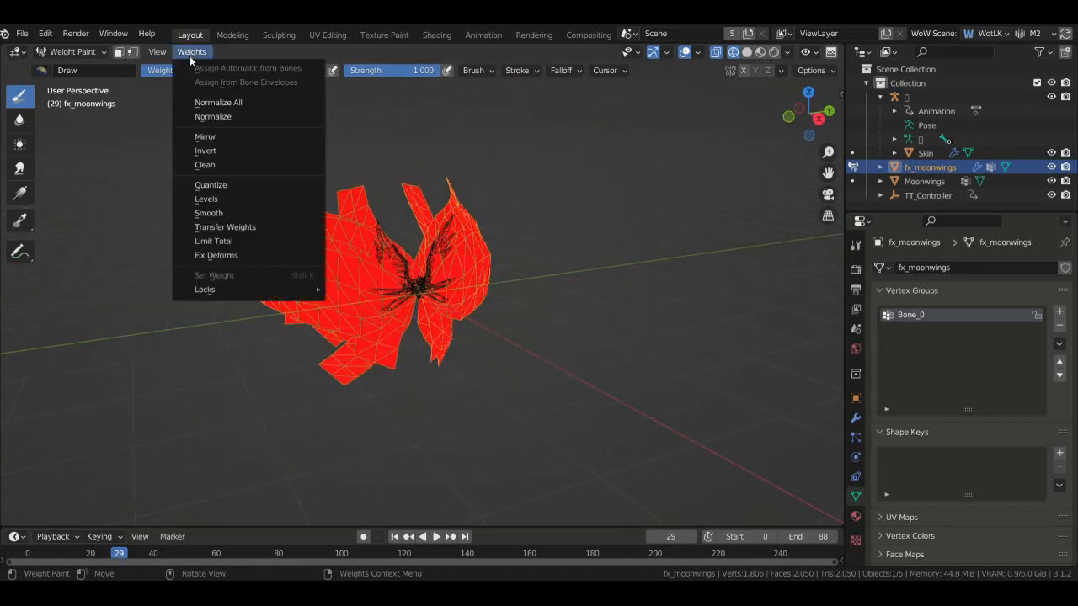
- Run Normalize All on fx_moonwings and Moonwings, then open Moonwings' Add Modifier list
click(222, 103)
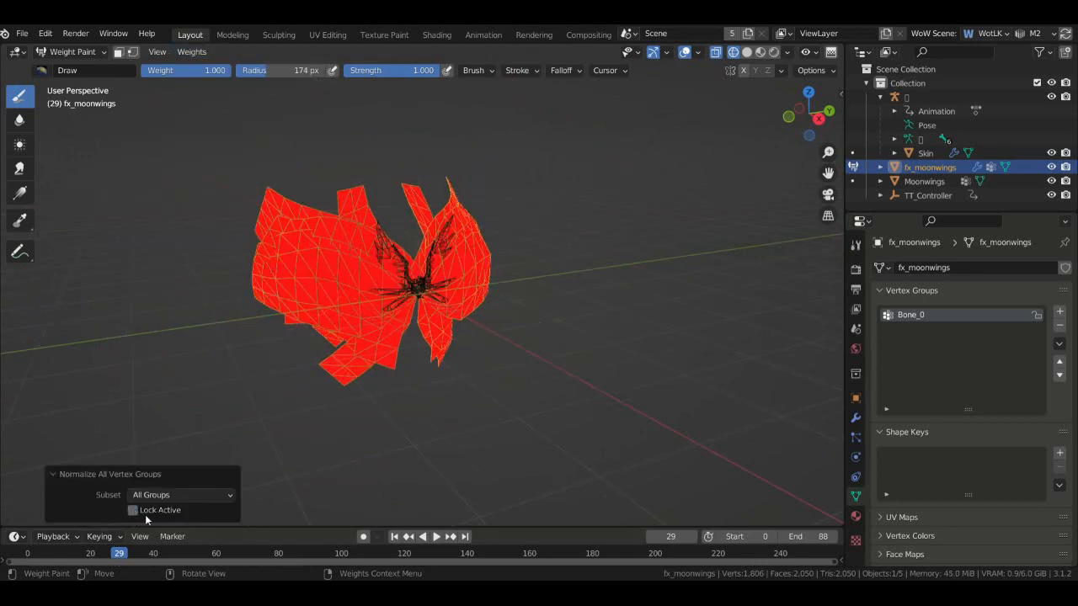
click(853, 182)
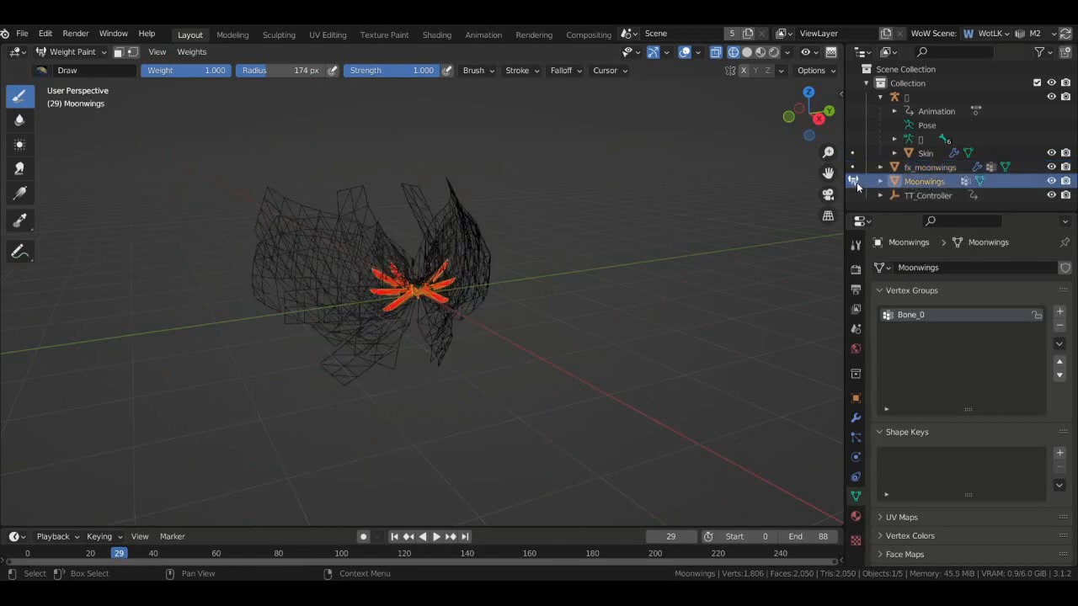
click(191, 52)
click(220, 102)
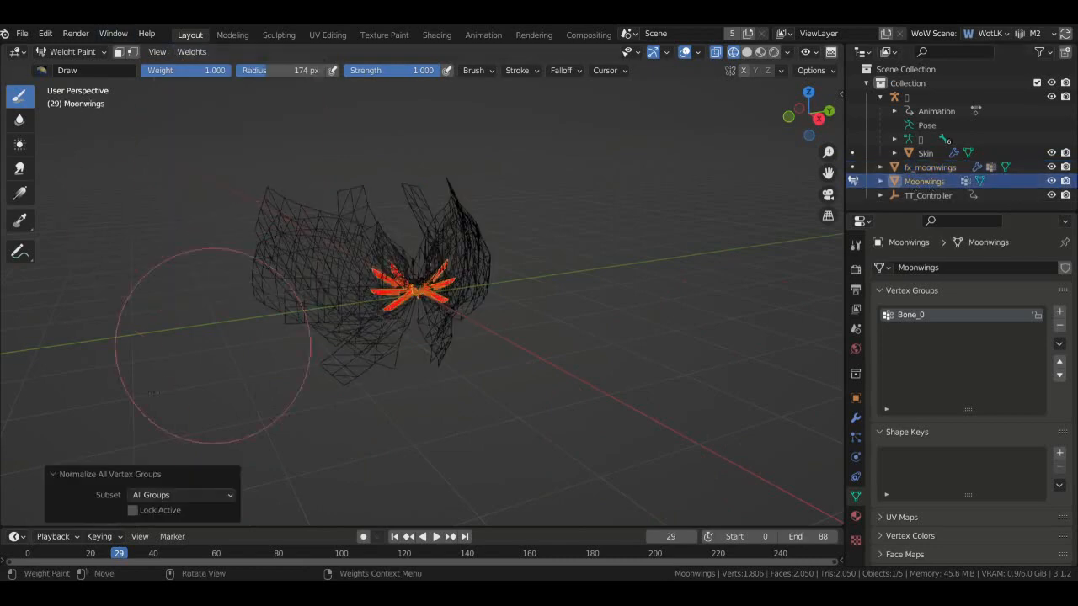
scroll(605, 278, up, 5)
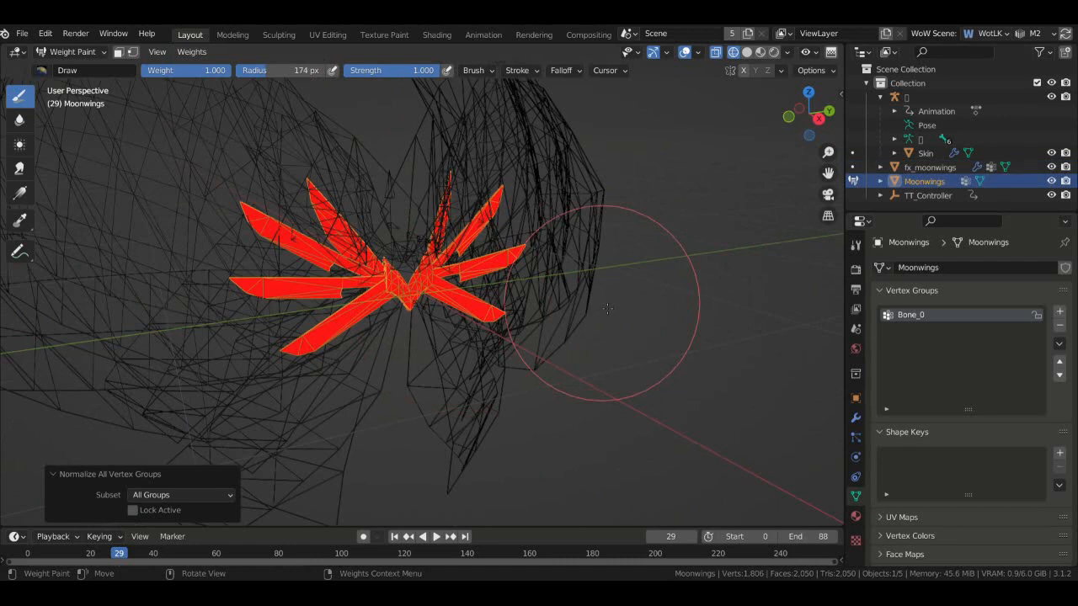
scroll(539, 181, up, 4)
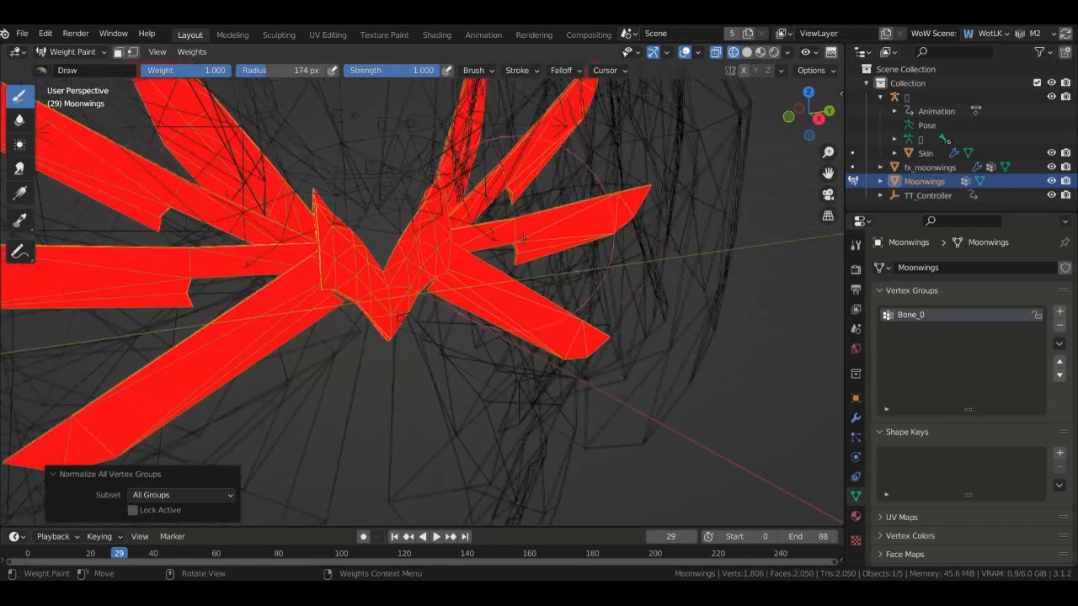
drag(810, 103, 788, 110)
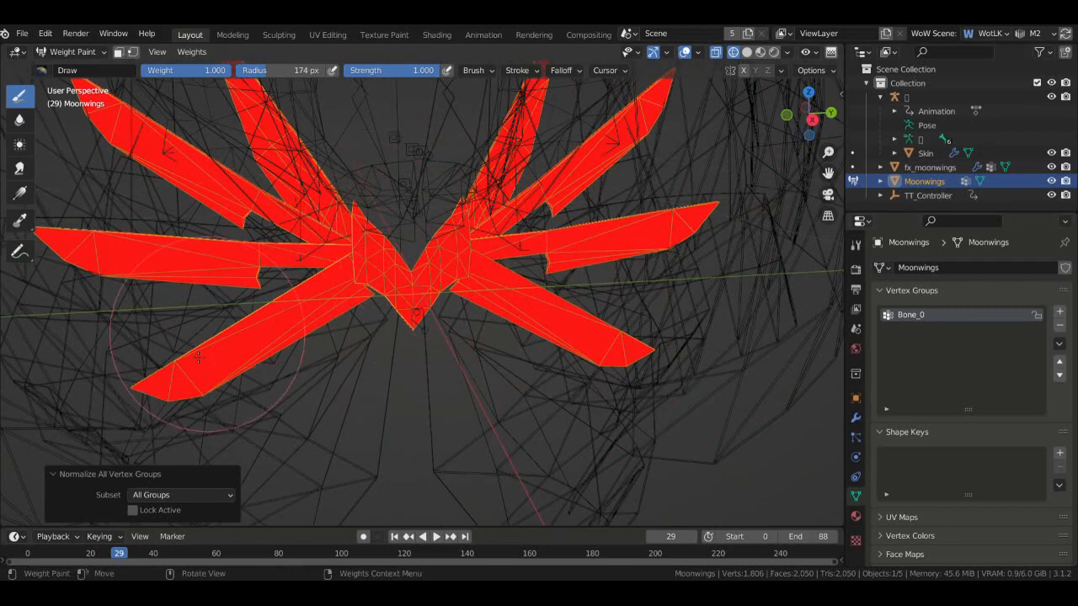
mouse_move(808, 114)
mouse_down()
mouse_move(762, 148)
mouse_move(714, 126)
mouse_move(798, 114)
mouse_move(781, 106)
mouse_up()
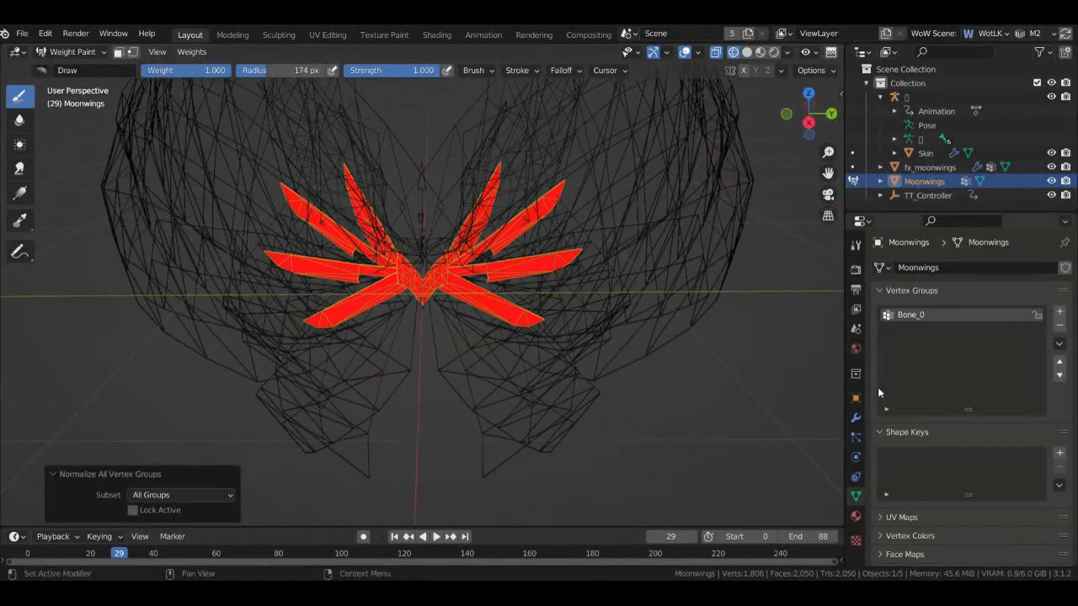
click(855, 418)
click(948, 267)
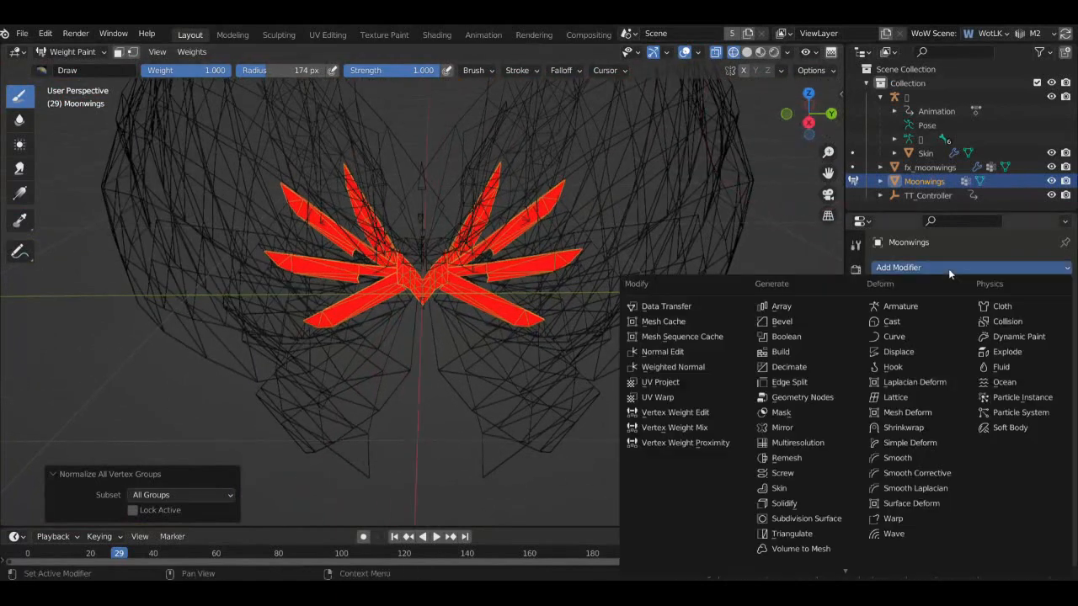
- Add an Armature modifier to Moonwings bound to the rig
click(910, 314)
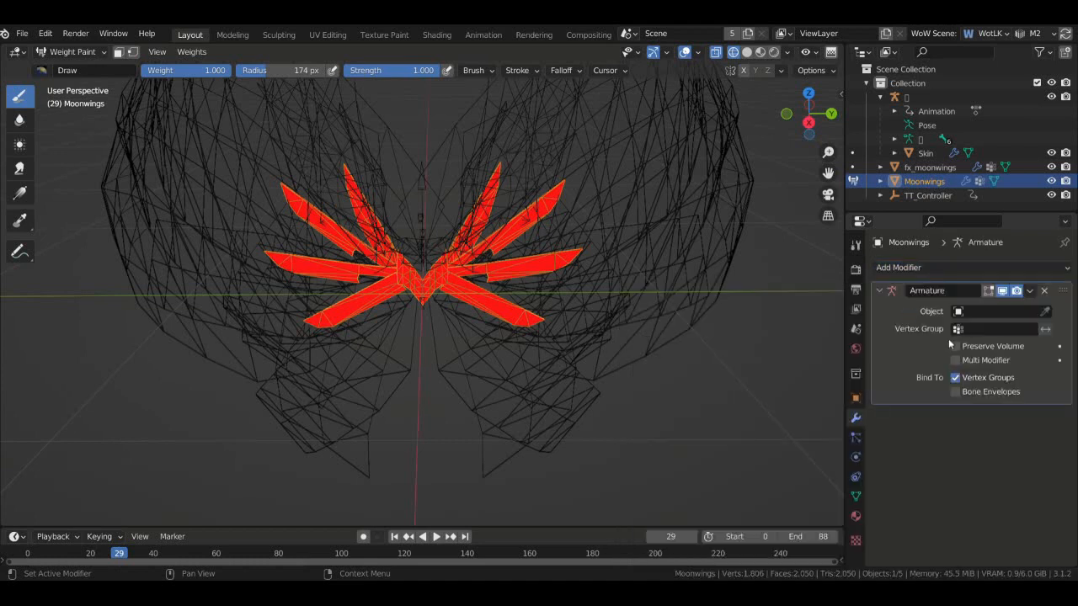
click(958, 311)
click(968, 333)
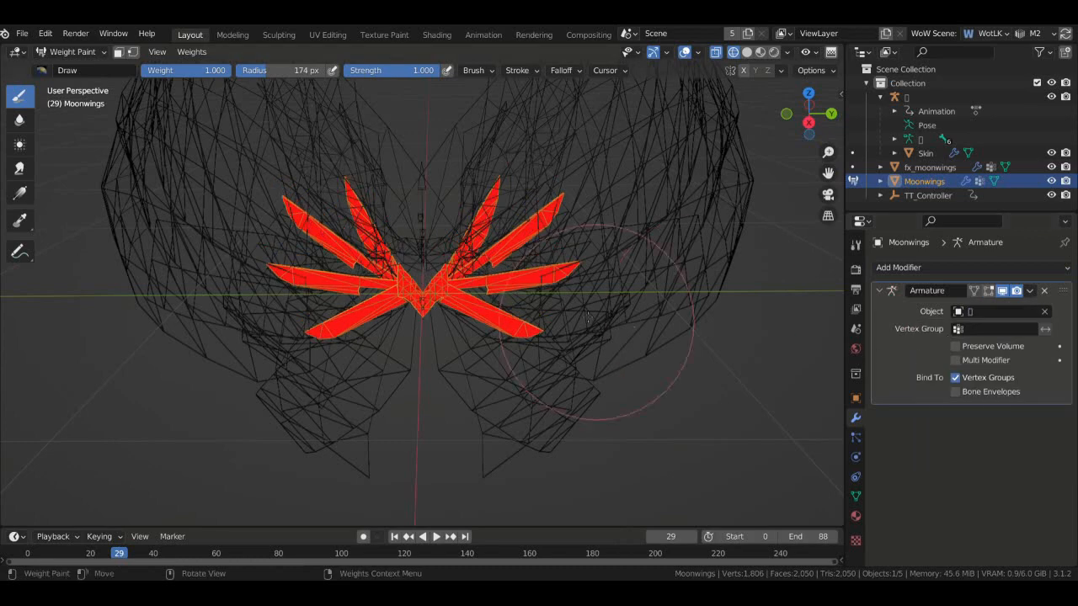
- Give fx_moonwings an Armature modifier bound to the rig, placed above UVWarp
click(929, 166)
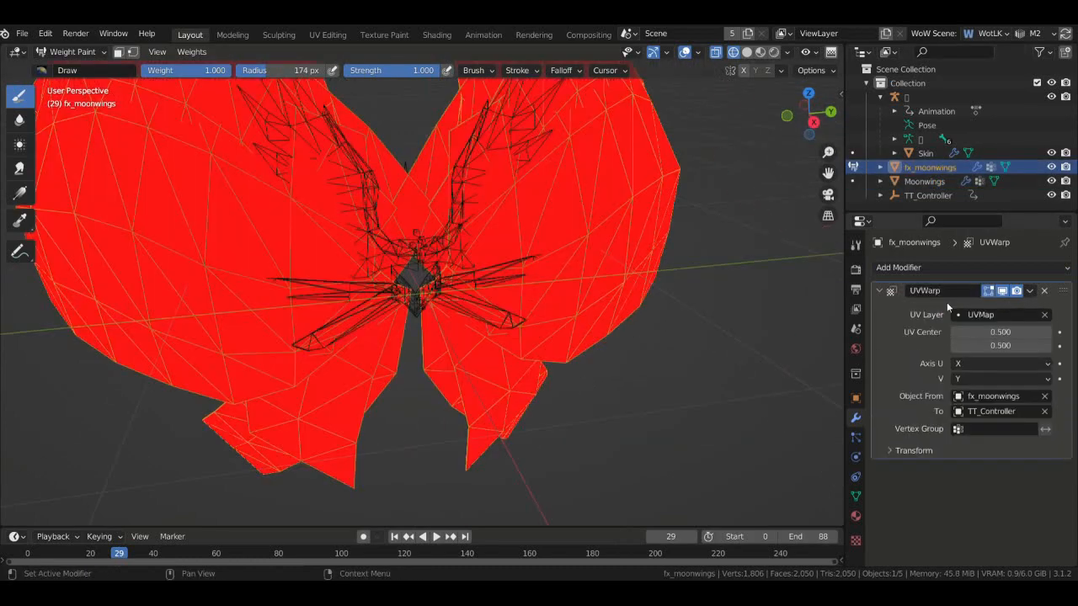
click(920, 269)
click(922, 315)
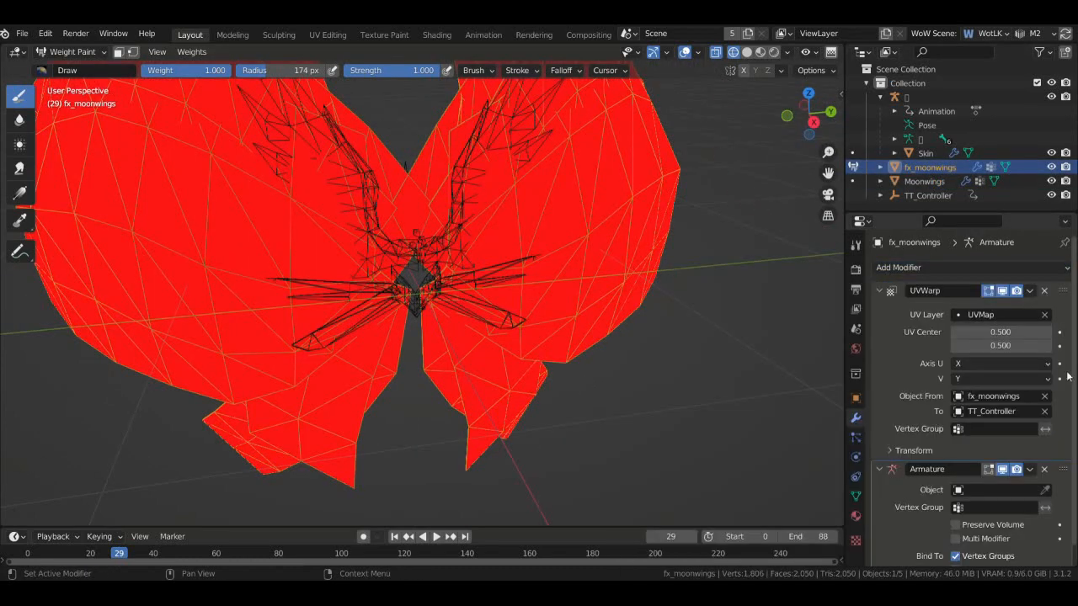
drag(1065, 469, 1057, 293)
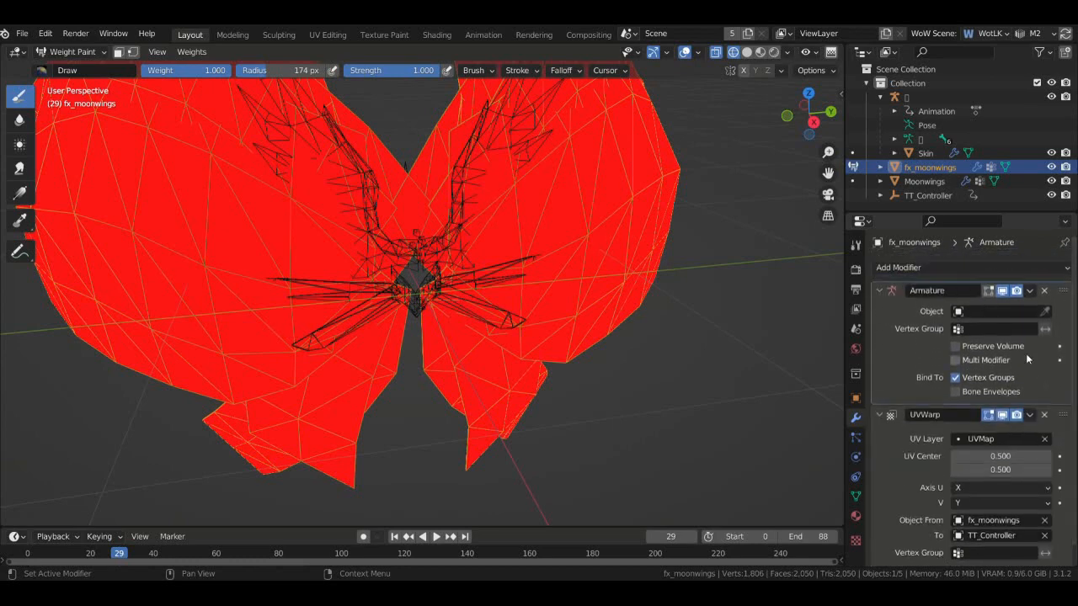
click(963, 313)
click(977, 333)
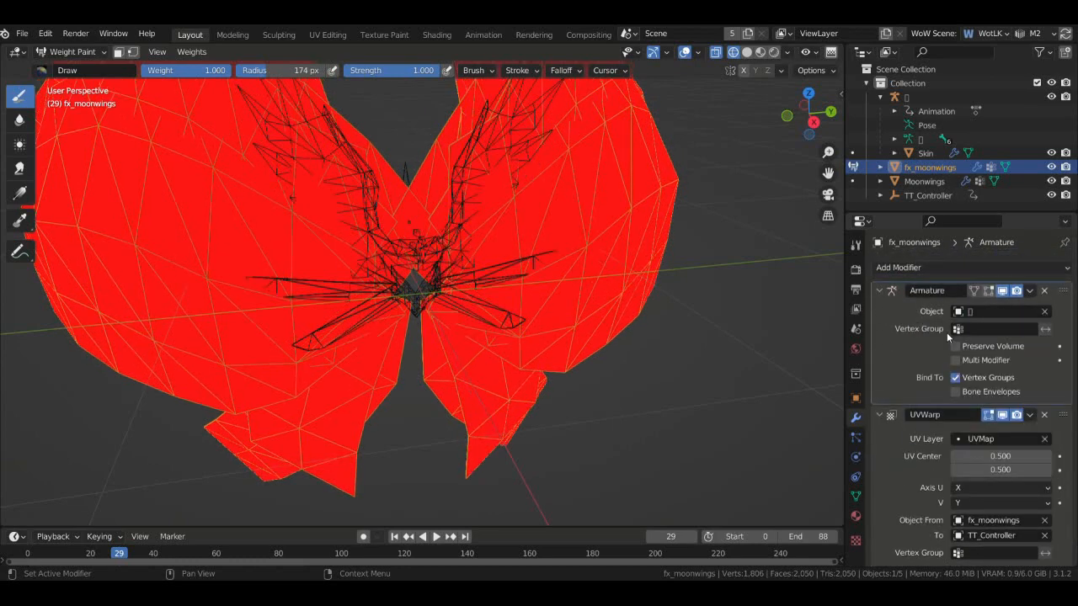
- Return to Object Mode and switch to Material Preview shading to see the textured wings
mouse_move(800, 106)
mouse_down()
mouse_move(810, 118)
mouse_move(758, 109)
mouse_move(810, 108)
mouse_up()
click(82, 52)
click(85, 66)
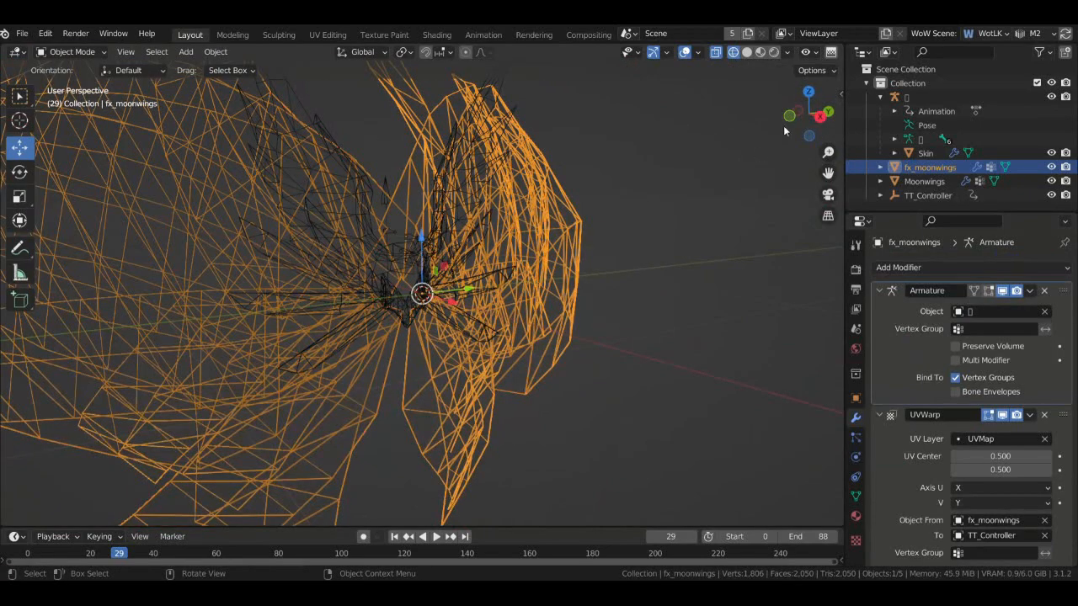
click(761, 56)
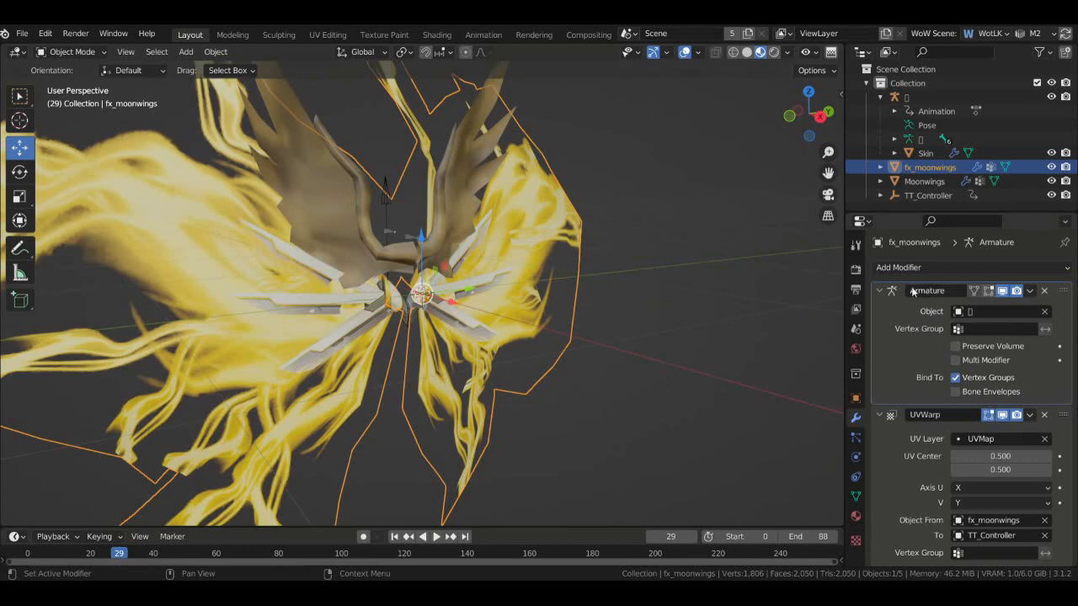
- Play the flame-wing animation while orbiting around it, stopping playback at frame 80
drag(807, 111, 802, 128)
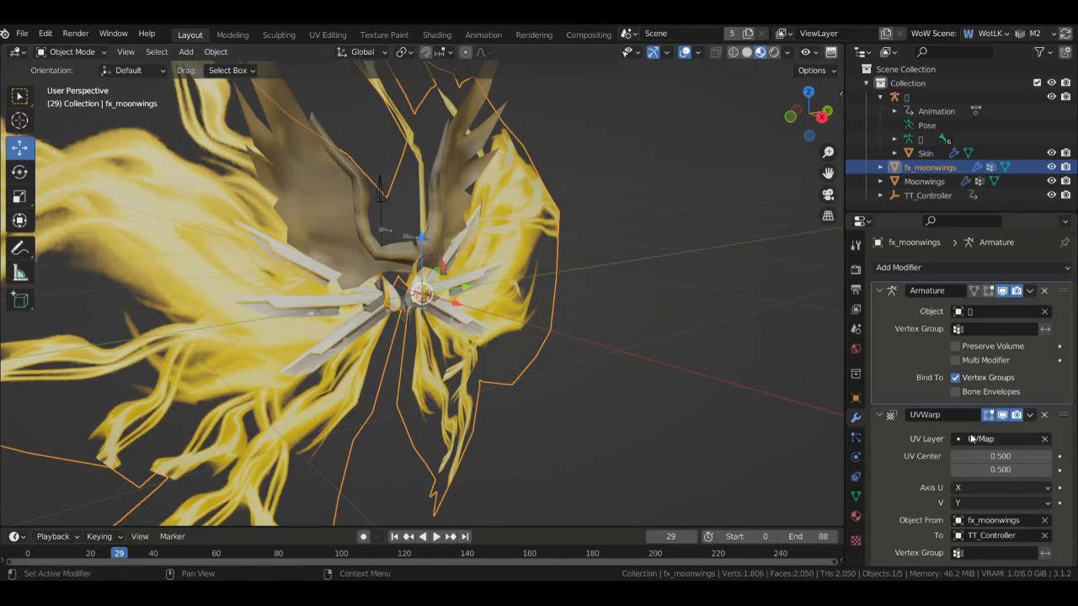
scroll(926, 472, down, 1)
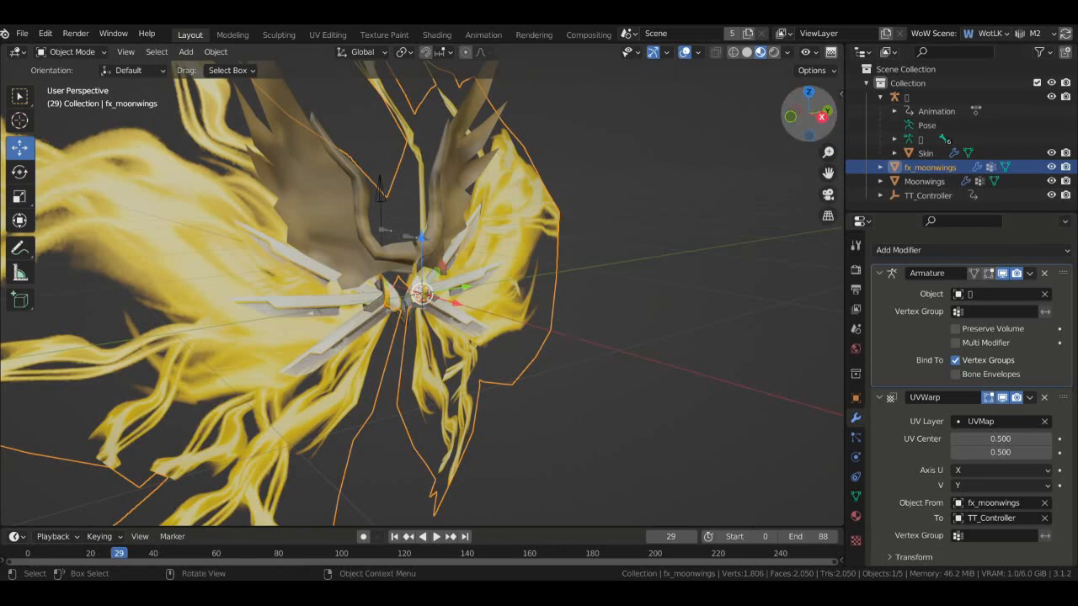
drag(804, 114, 758, 126)
key(space)
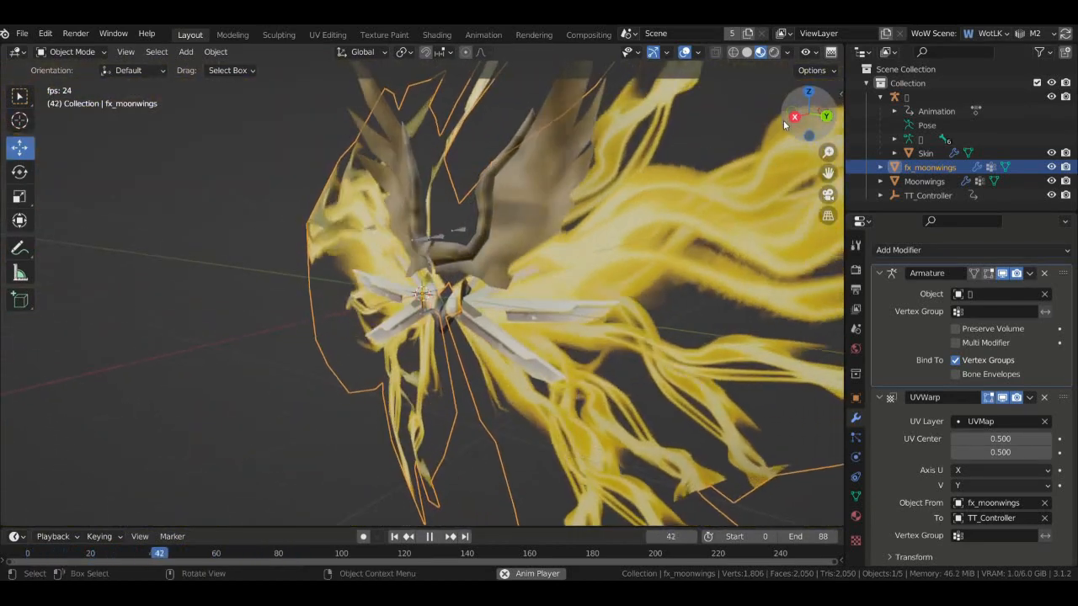
scroll(522, 169, down, 5)
middle_drag(497, 168, 577, 163)
key(space)
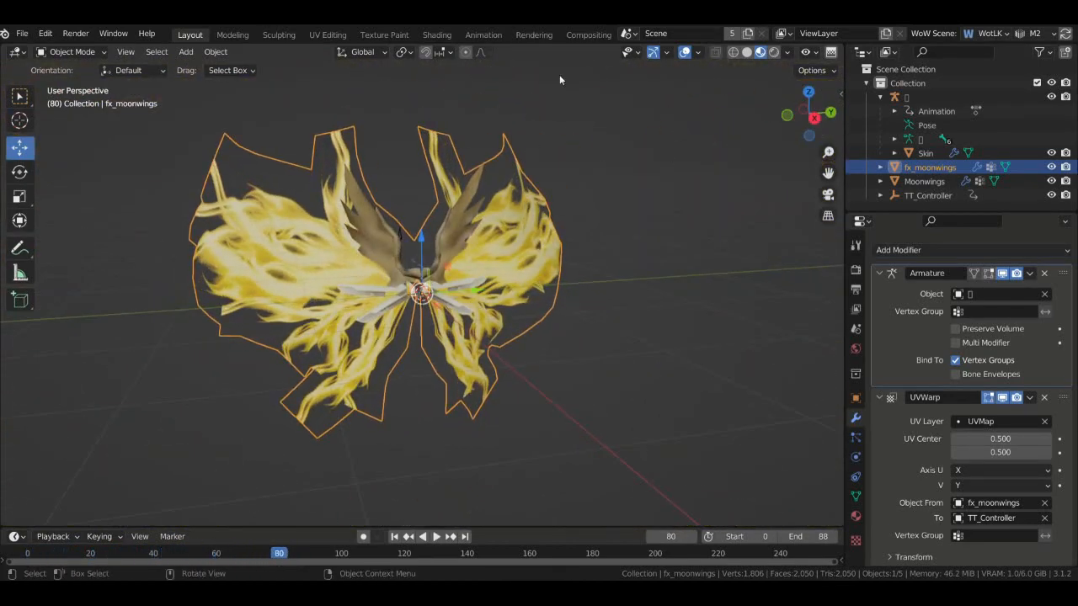
- Select the Skin mesh inside the wings and delete it
click(492, 35)
scroll(758, 224, up, 3)
scroll(759, 226, up, 3)
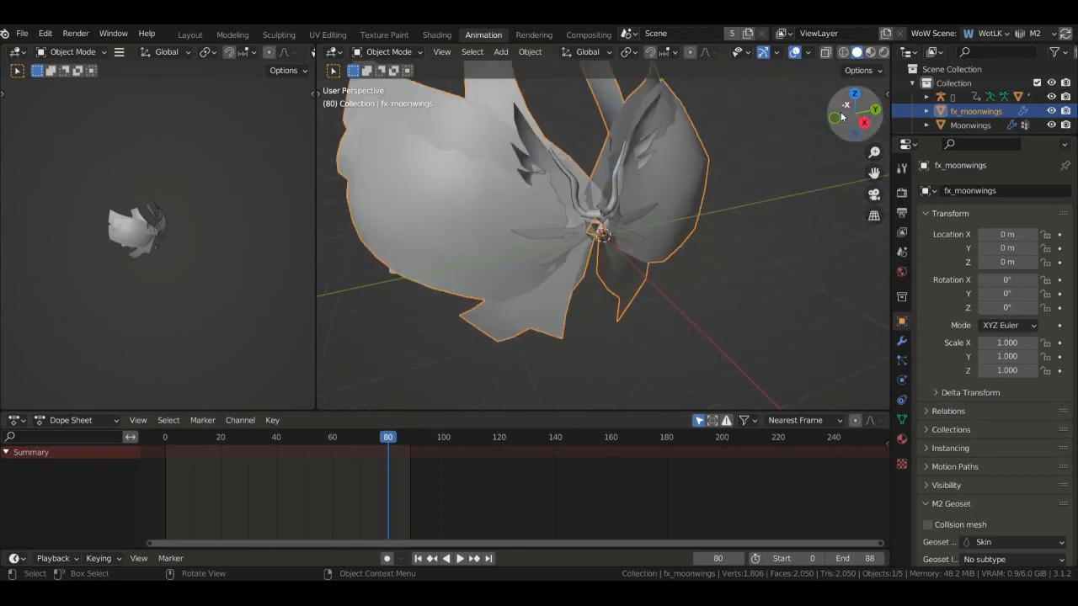
drag(857, 120, 857, 96)
click(633, 156)
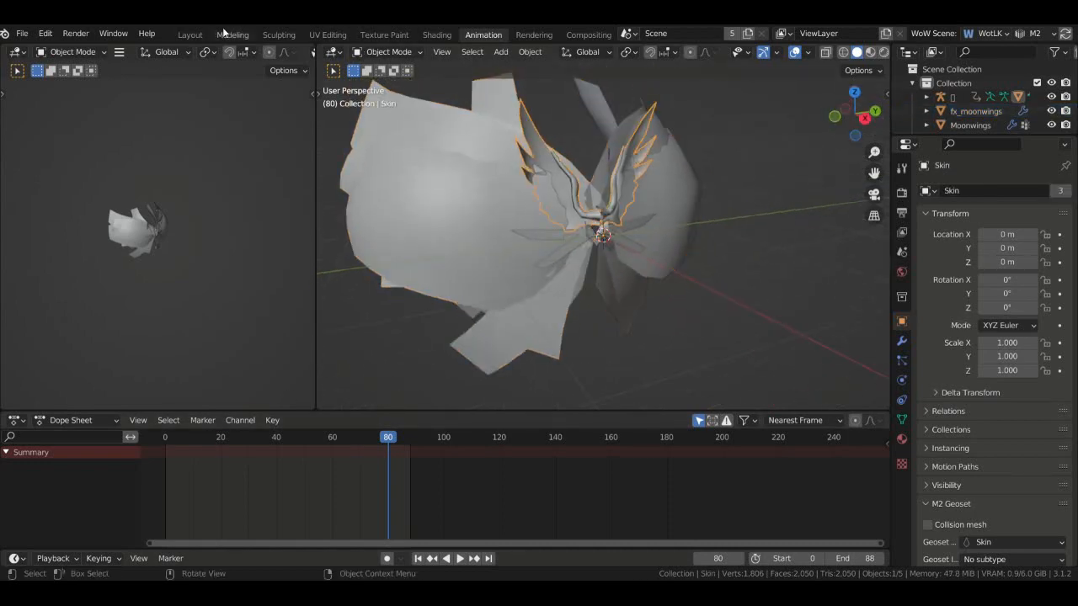
click(190, 35)
scroll(492, 178, up, 2)
scroll(621, 294, down, 4)
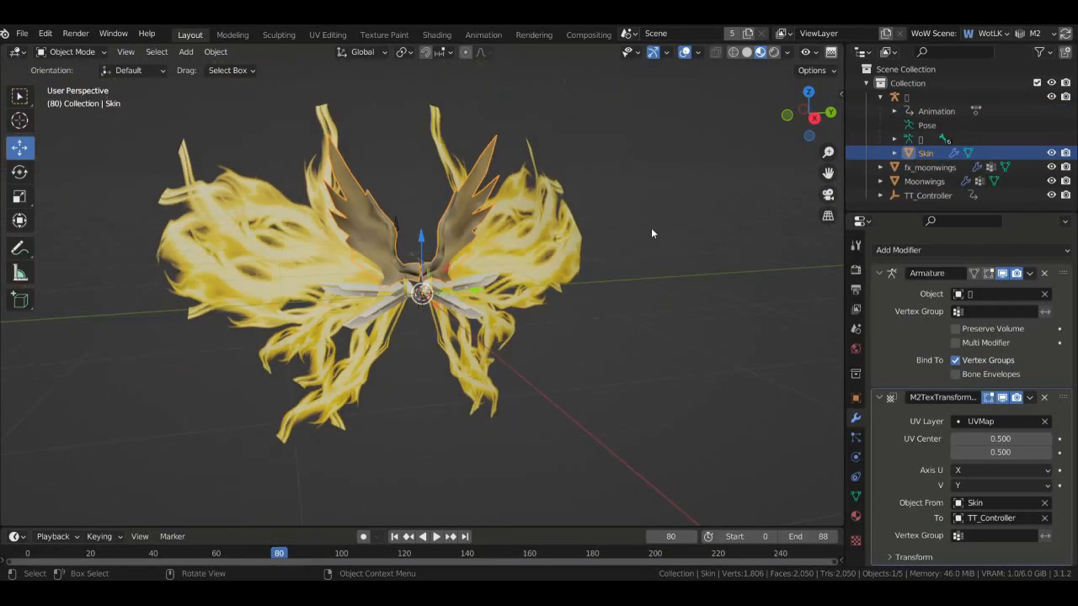
key(Delete)
- Show TT_Controller's keyframes in the Animation workspace, with the outliner enlarged
drag(806, 107, 800, 111)
scroll(778, 128, up, 3)
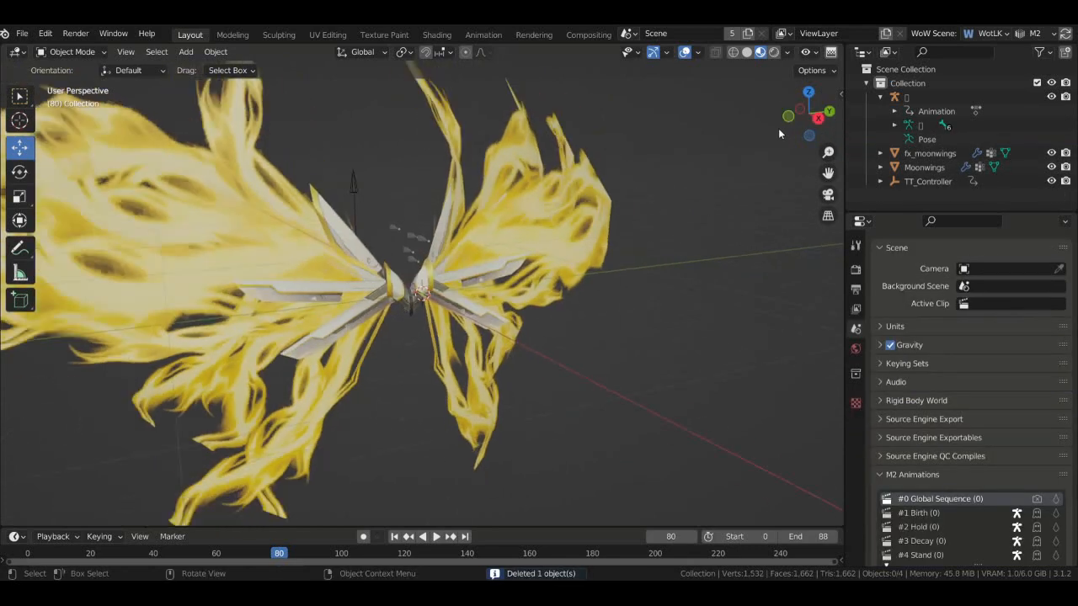
scroll(778, 128, down, 2)
click(483, 34)
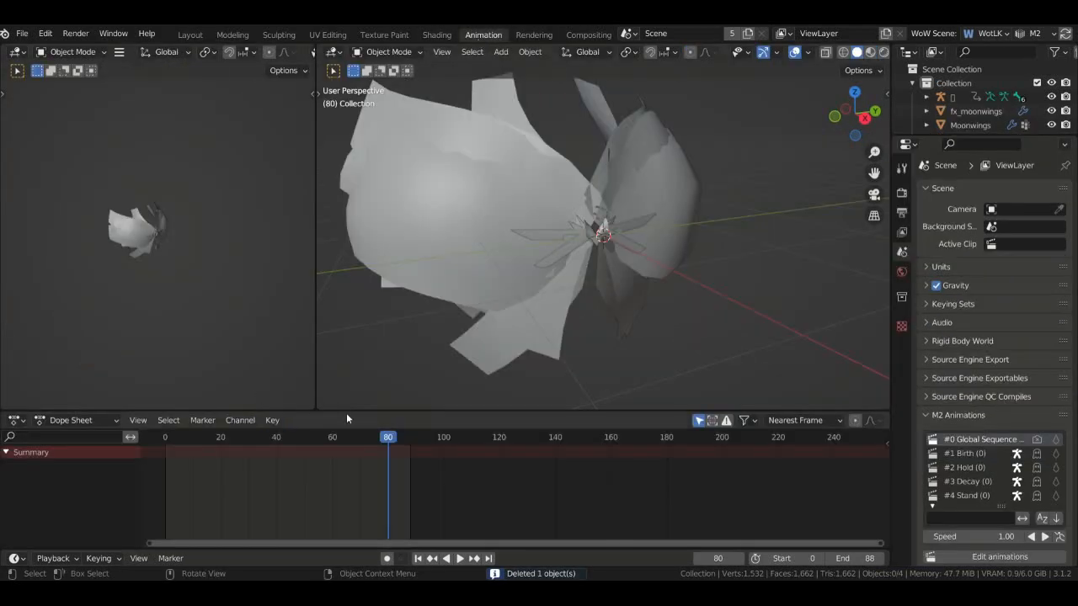
drag(973, 143, 973, 290)
click(973, 139)
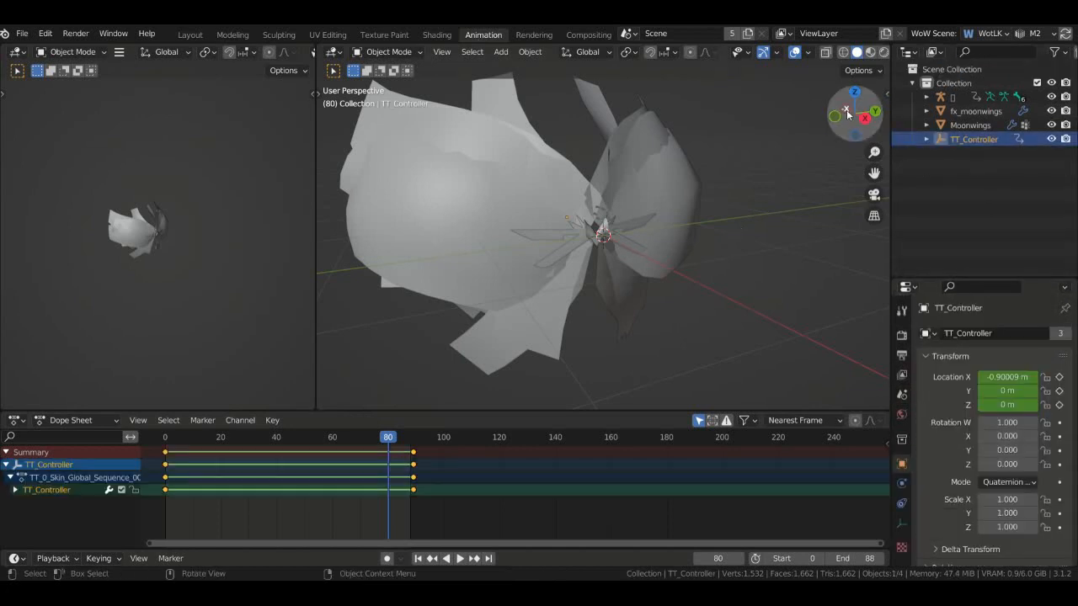
- Play the animation and select TT_Controller's last column of keyframes, undoing a first move
drag(847, 114, 889, 148)
key(space)
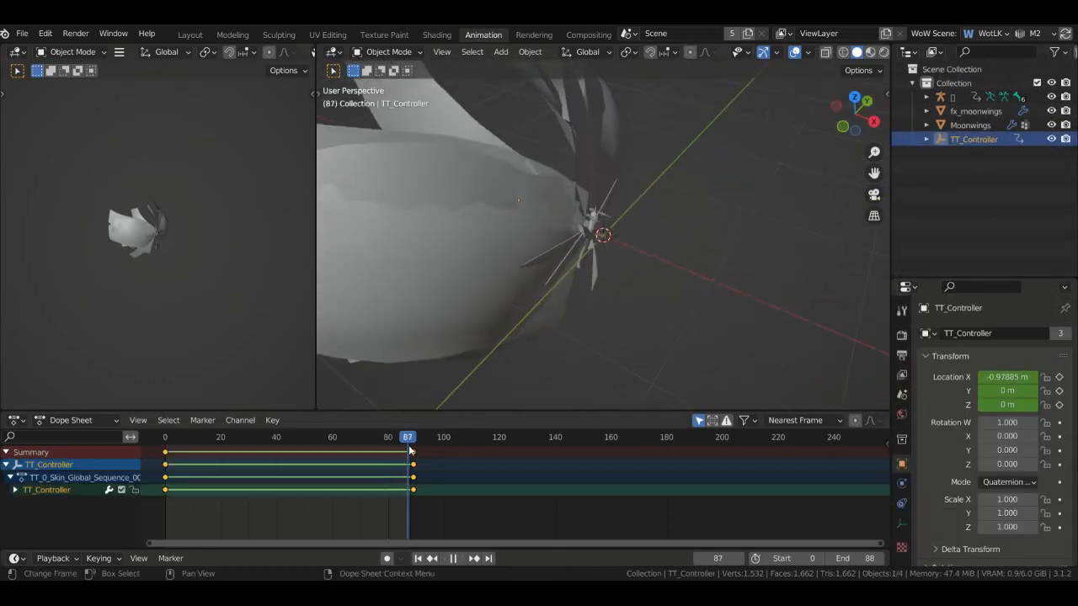
drag(409, 447, 400, 447)
scroll(418, 457, up, 4)
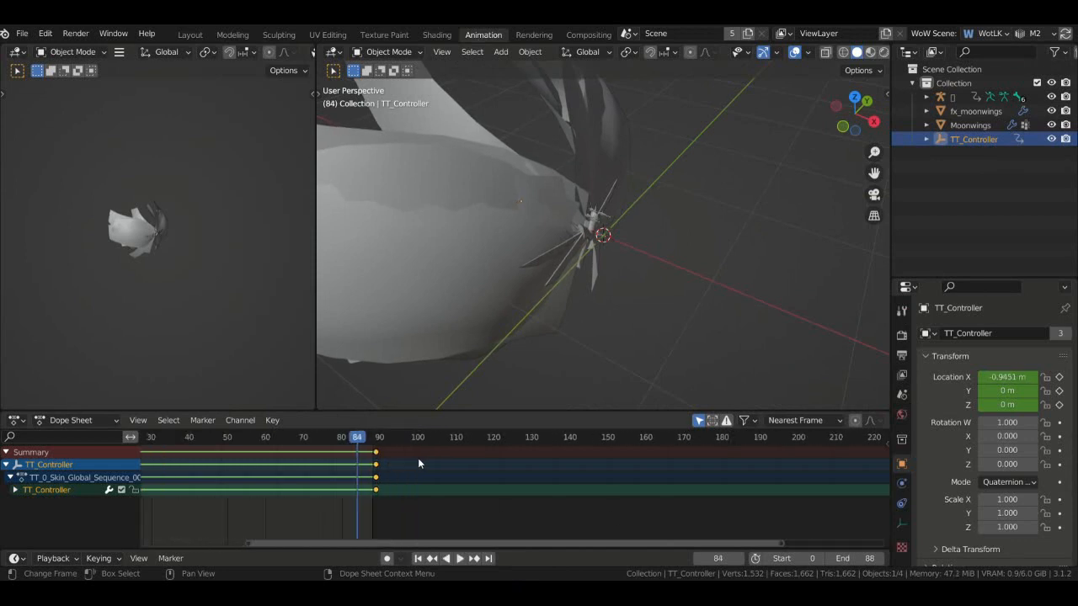
scroll(417, 458, up, 1)
ctrl+scroll(389, 472, up, 9)
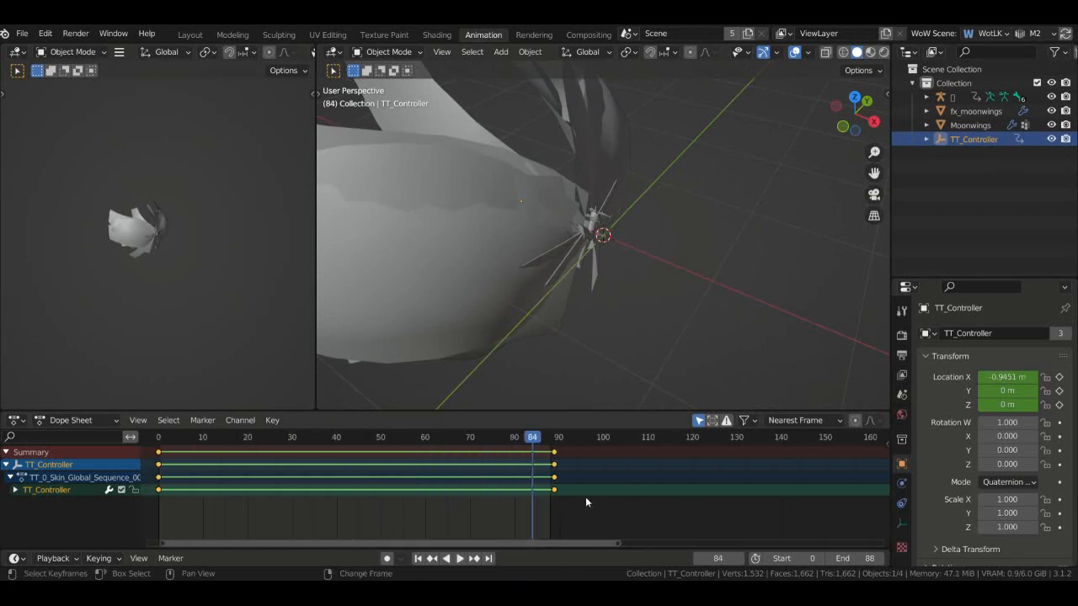
scroll(606, 503, up, 6)
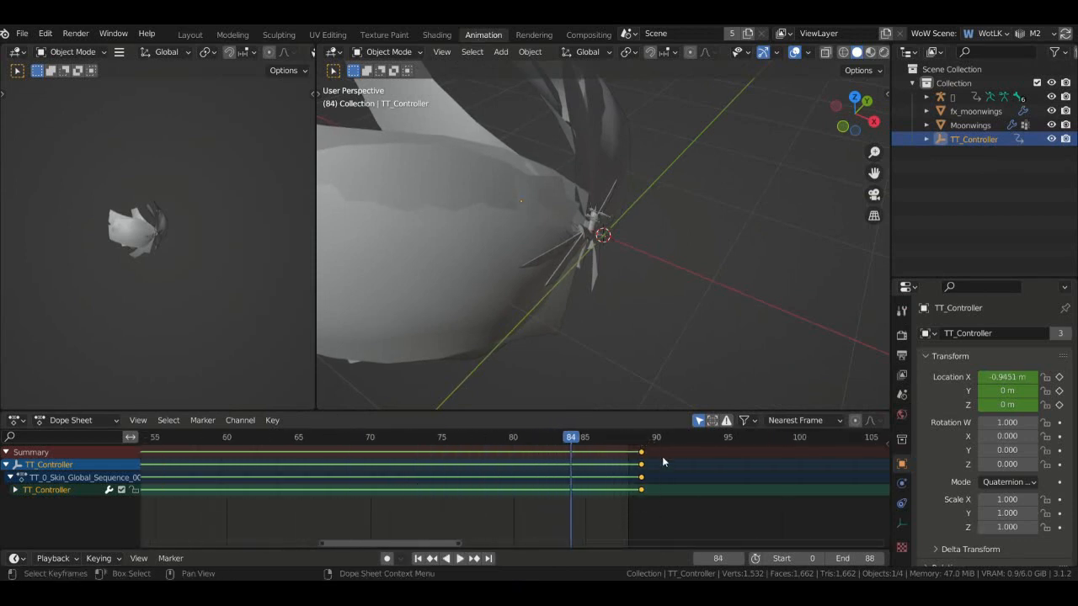
click(665, 504)
drag(672, 508, 588, 439)
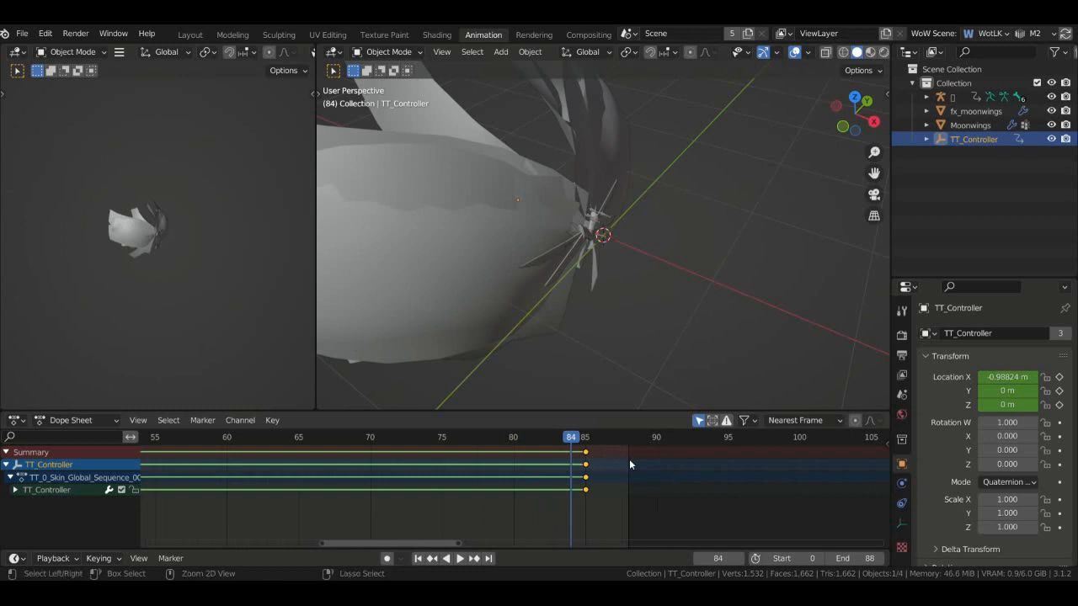
key(ctrl+z)
- Scrub the end of the animation to compare frames 88 and 89, then stop playback
drag(572, 438, 641, 446)
ctrl+scroll(654, 465, up, 5)
ctrl+scroll(694, 481, down, 9)
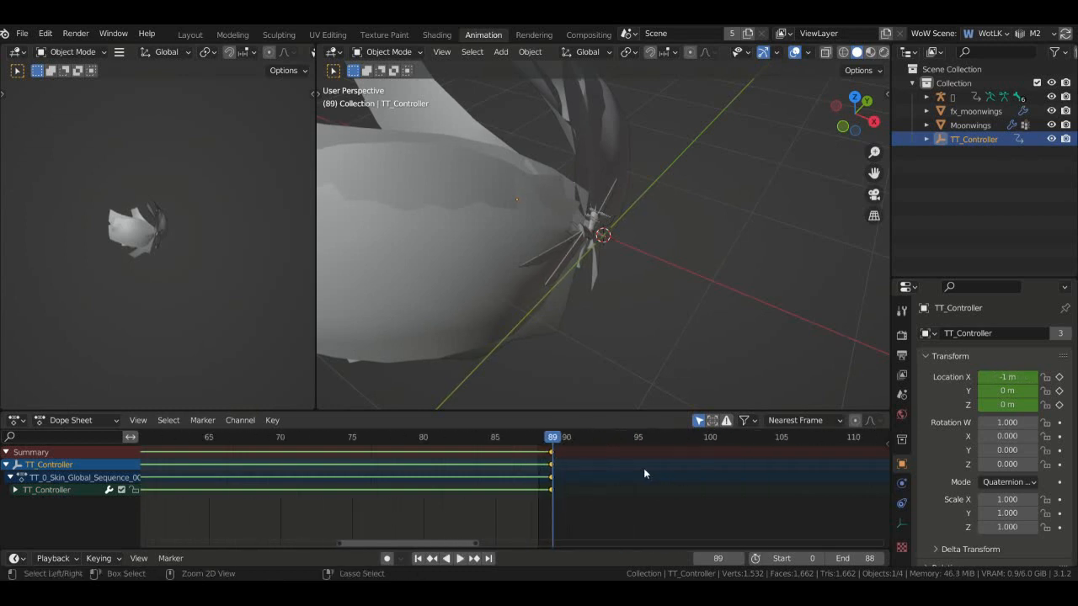
scroll(570, 471, up, 18)
scroll(629, 466, up, 6)
ctrl+scroll(731, 465, down, 7)
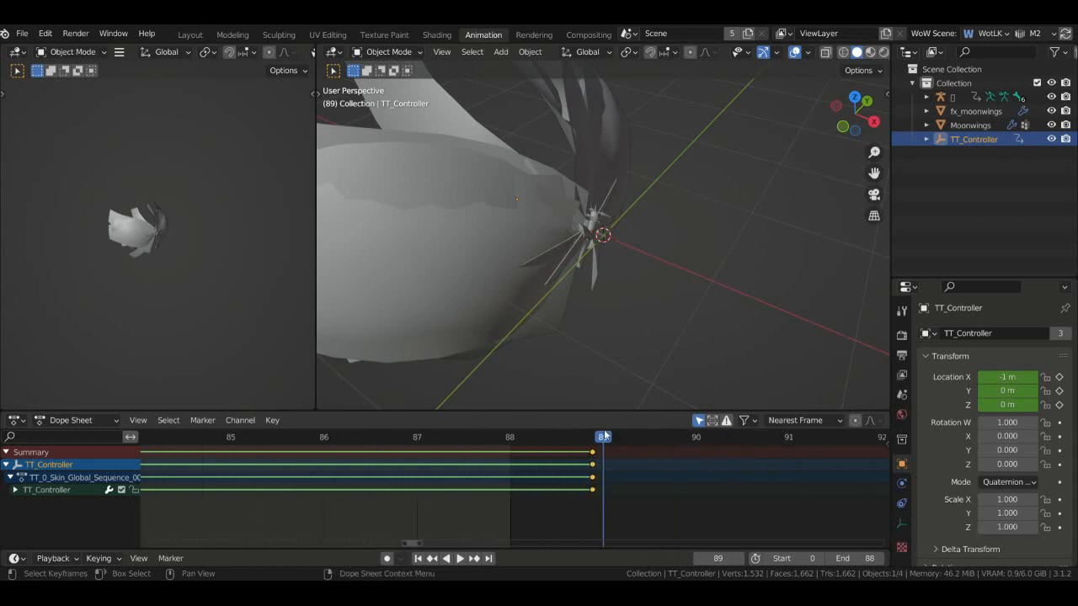
drag(603, 438, 575, 472)
key(space)
scroll(589, 476, down, 4)
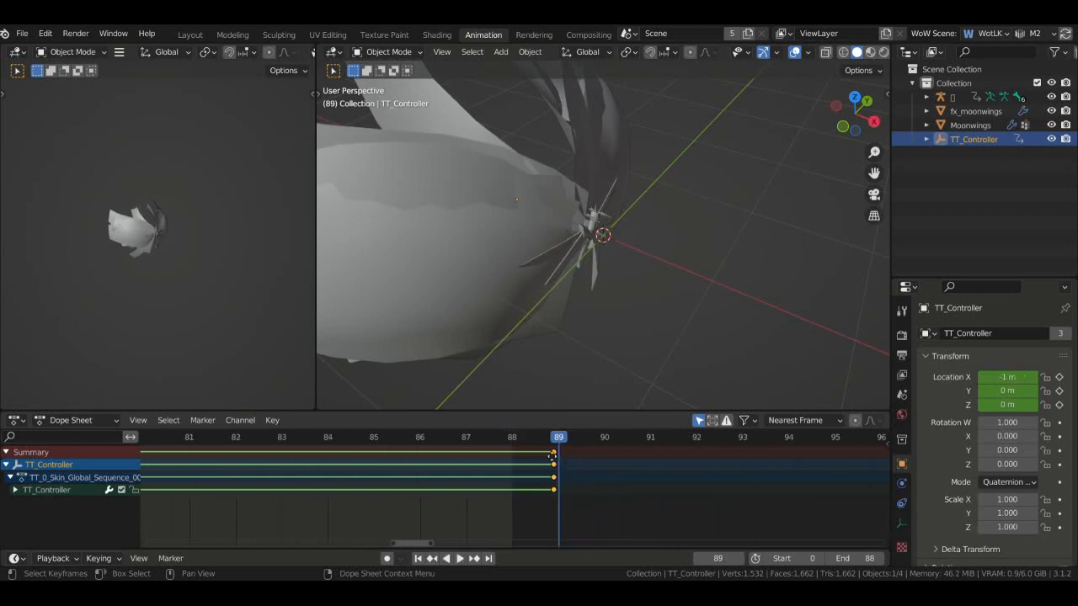
- Move the final keys to frame 85, set Location X to 1 m, and key all channels
drag(552, 455, 382, 446)
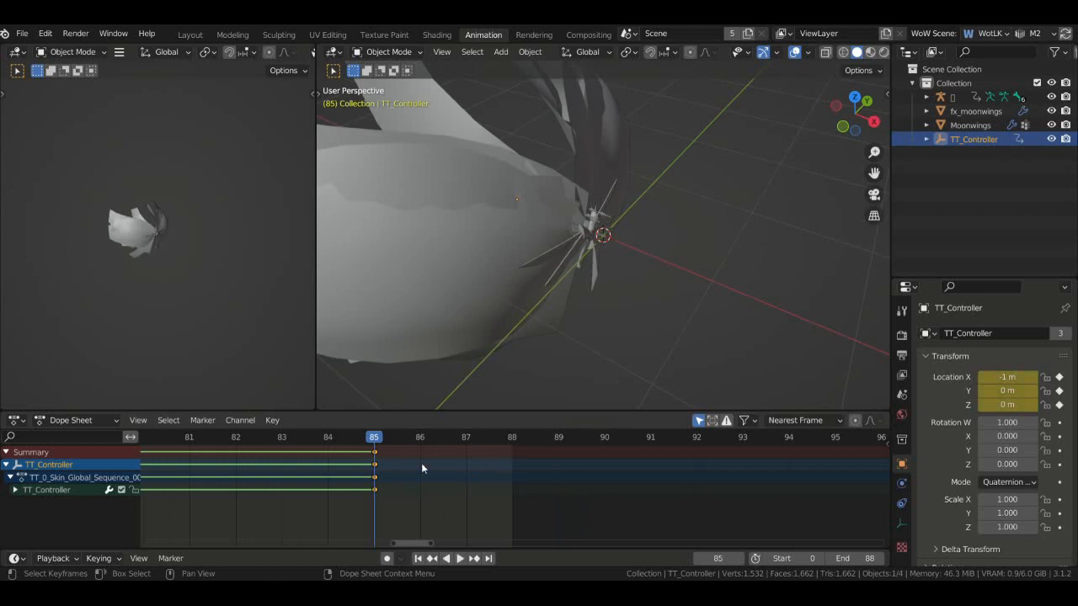
ctrl+scroll(430, 464, left, 4)
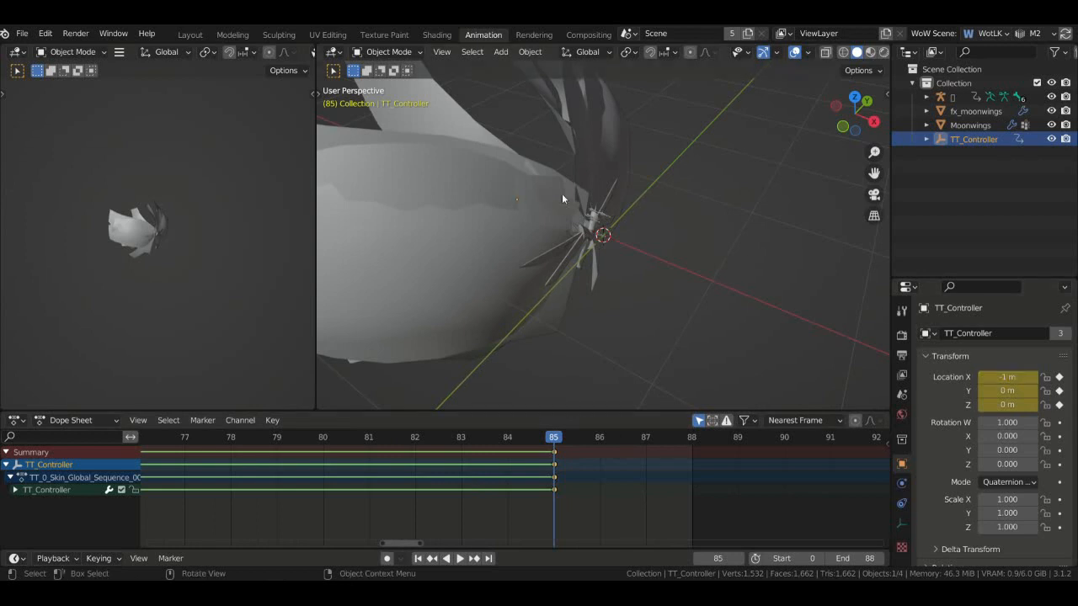
click(986, 377)
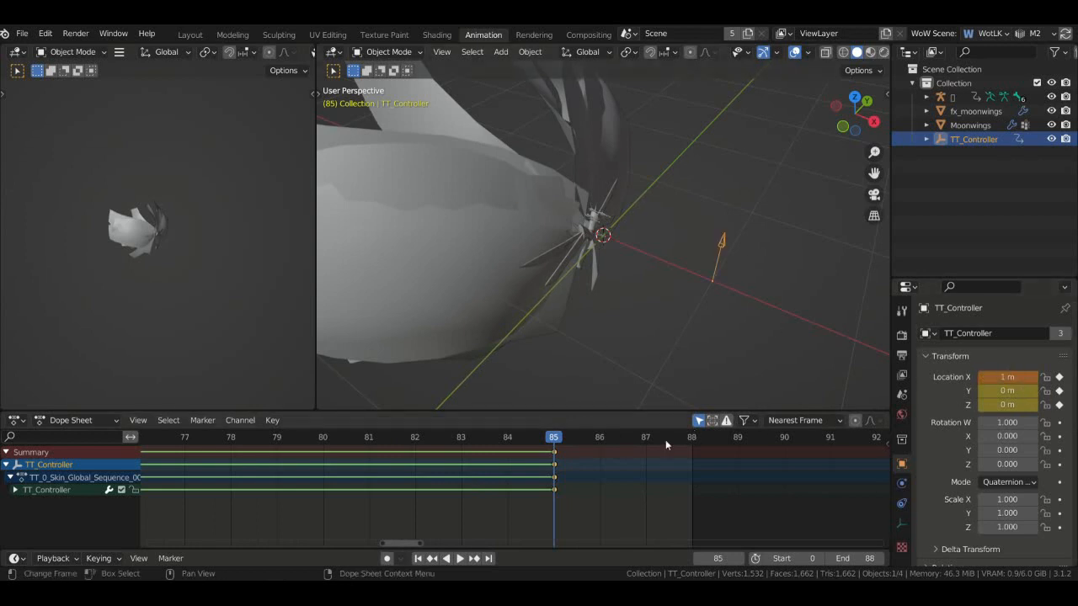
key(i)
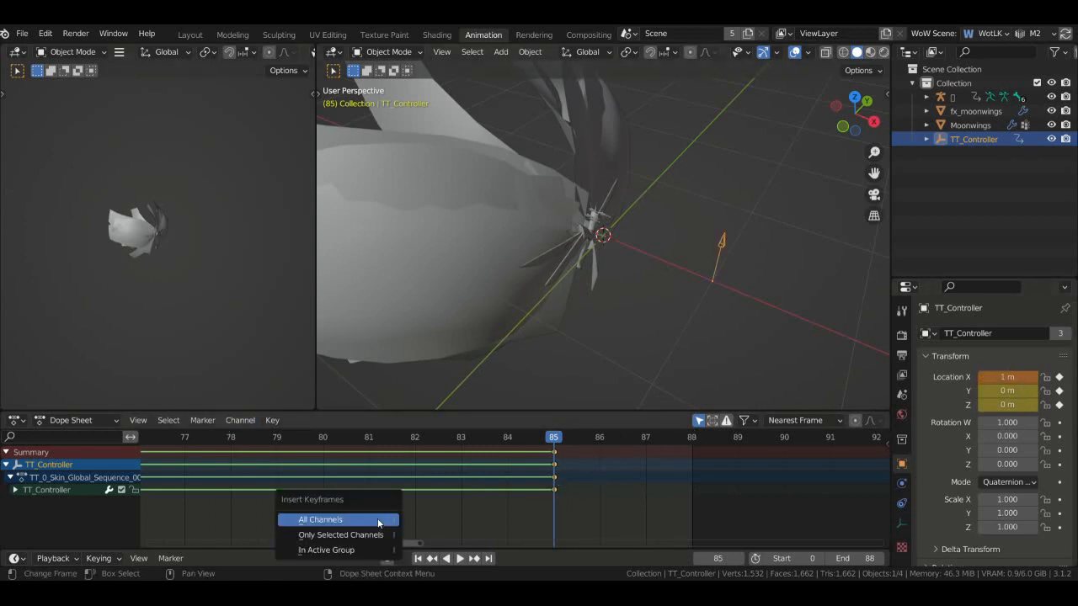
click(377, 517)
key(i)
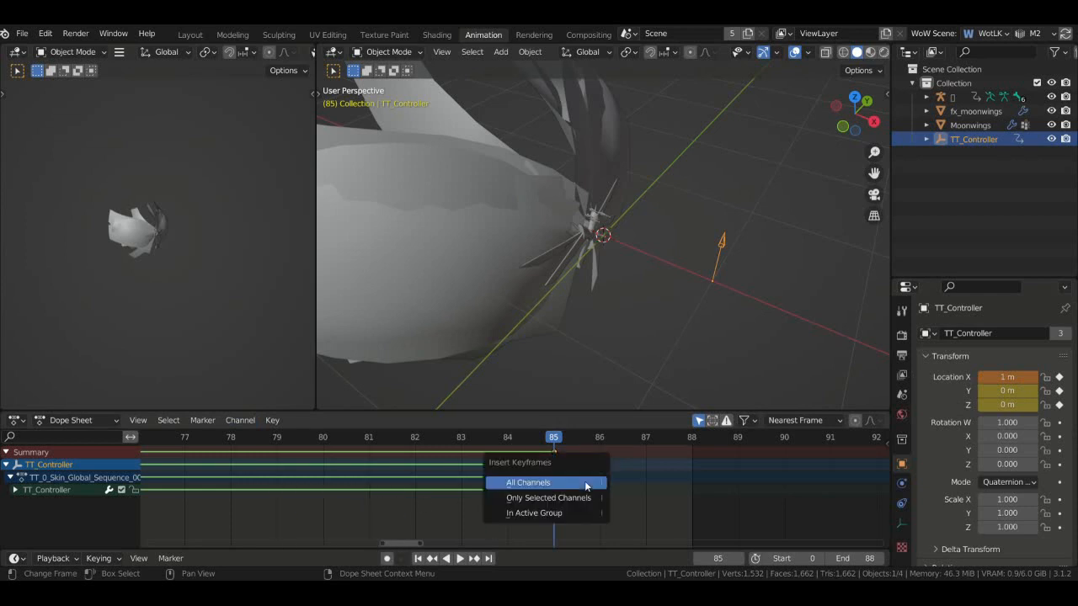
click(575, 482)
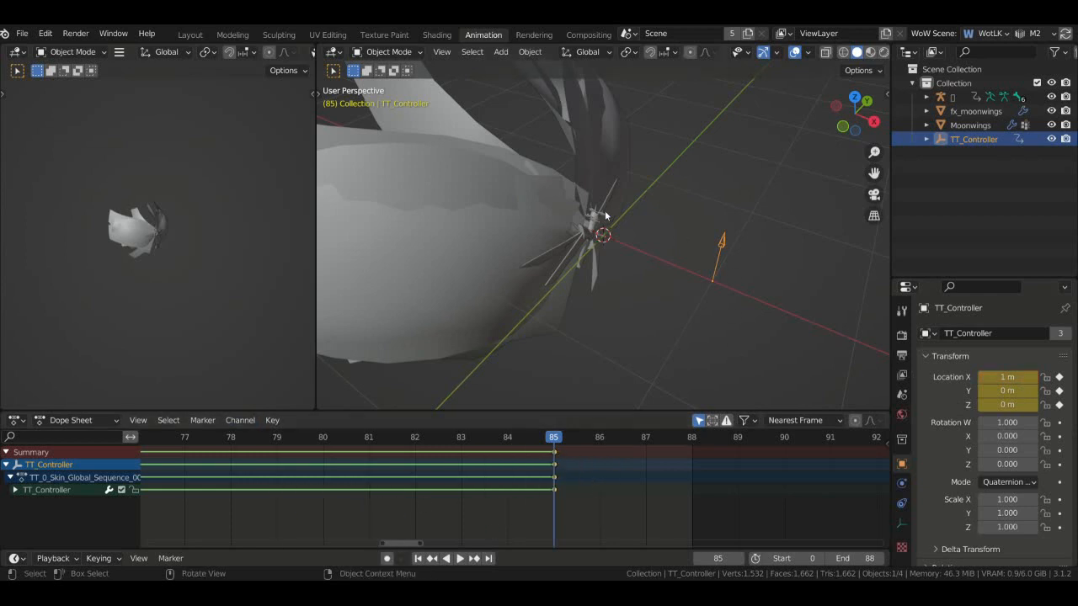
key(space)
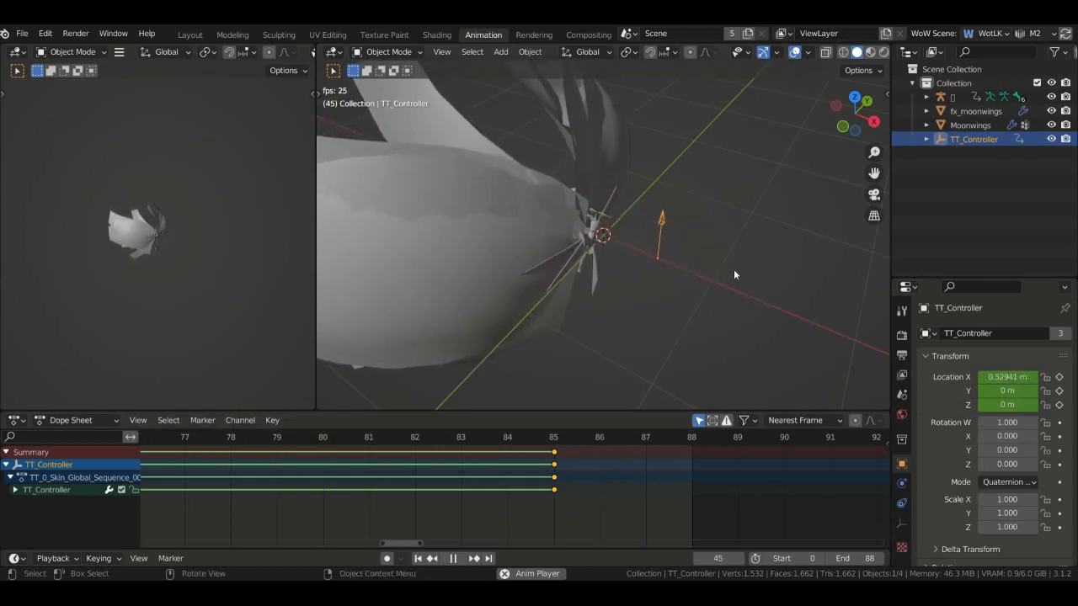
click(969, 95)
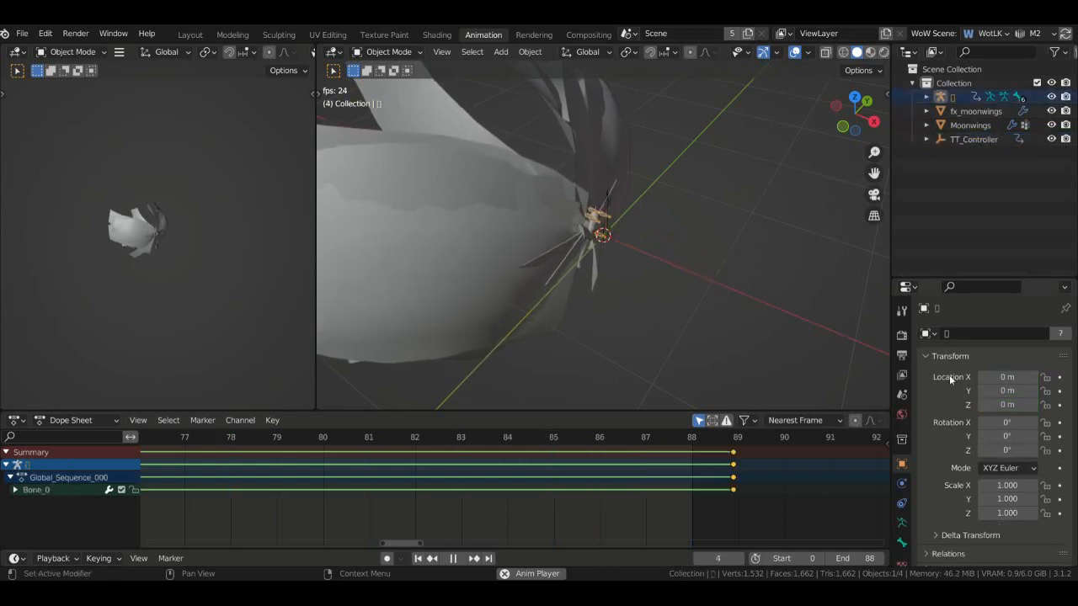
- Switch the timeline to the Action Editor showing the armature's Global_Sequence_000 action
click(76, 421)
click(72, 450)
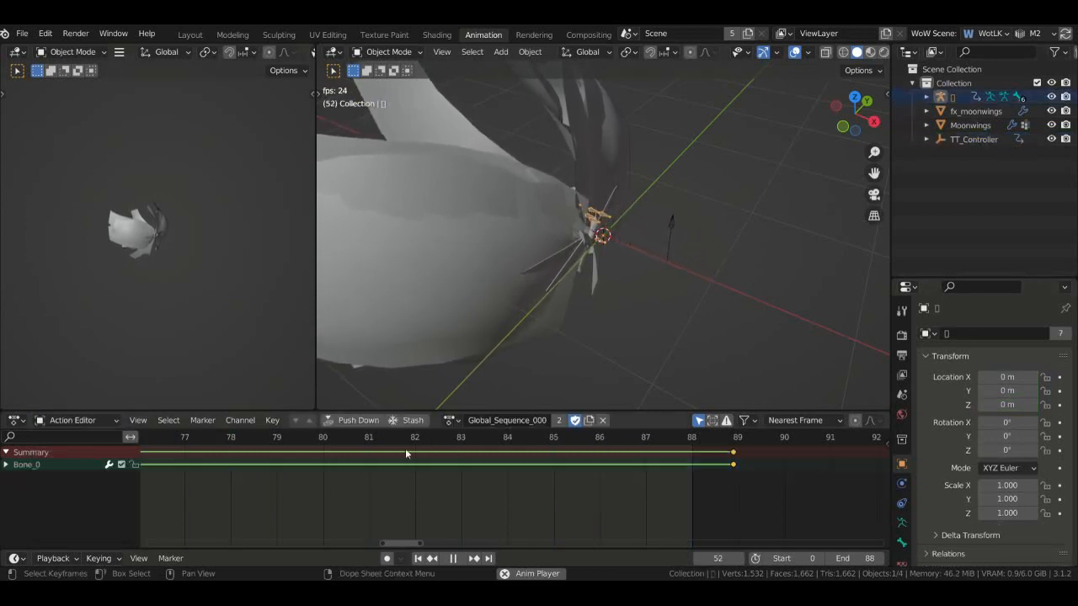
scroll(556, 458, down, 3)
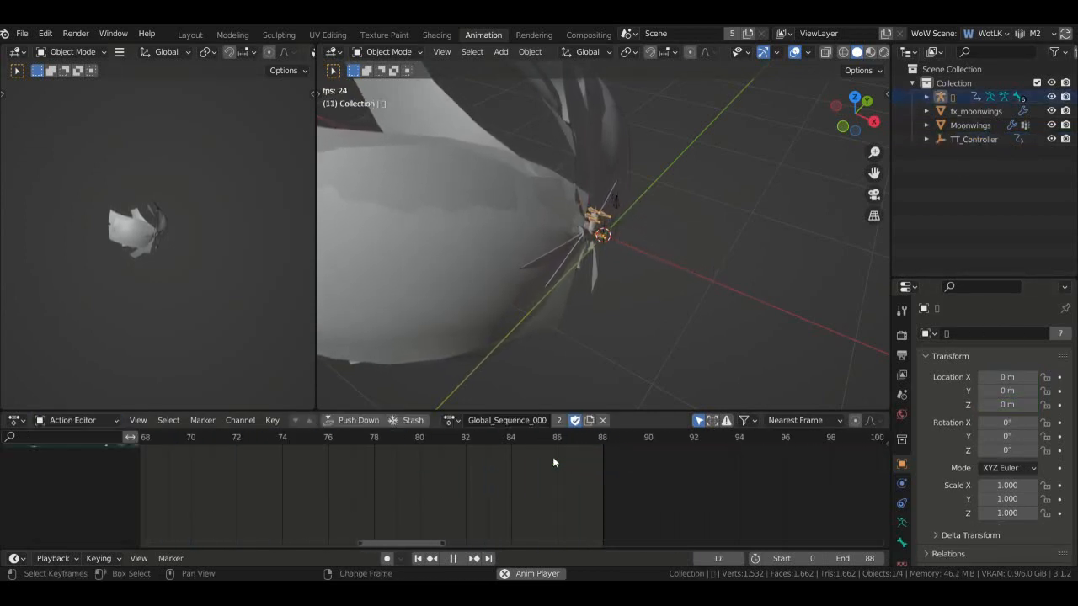
ctrl+scroll(561, 461, up, 6)
ctrl+scroll(562, 461, down, 3)
ctrl+scroll(559, 460, up, 9)
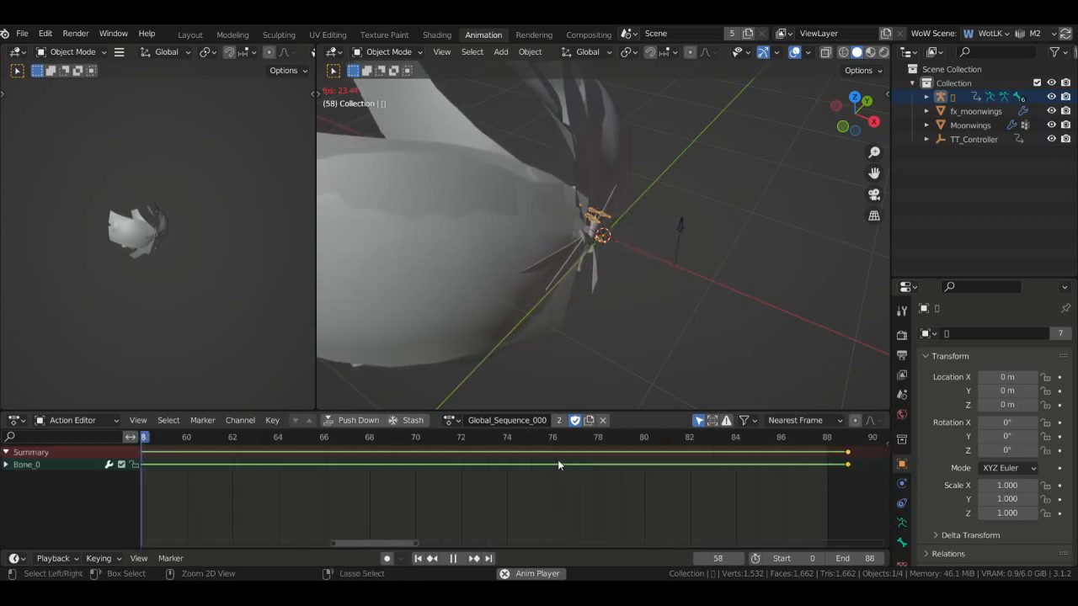
ctrl+scroll(559, 461, down, 5)
ctrl+scroll(557, 460, down, 10)
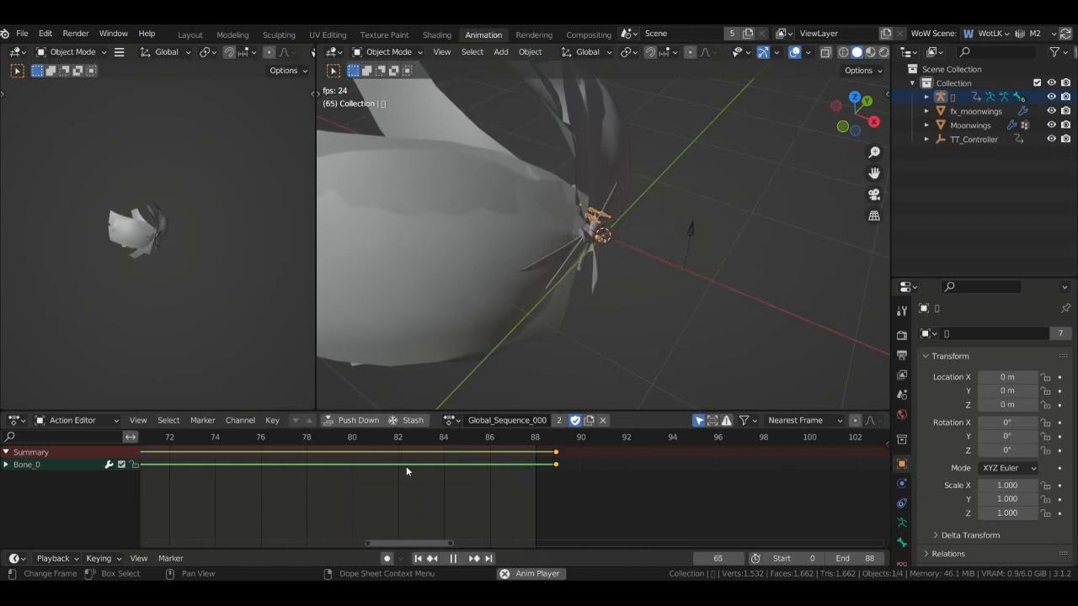
key(space)
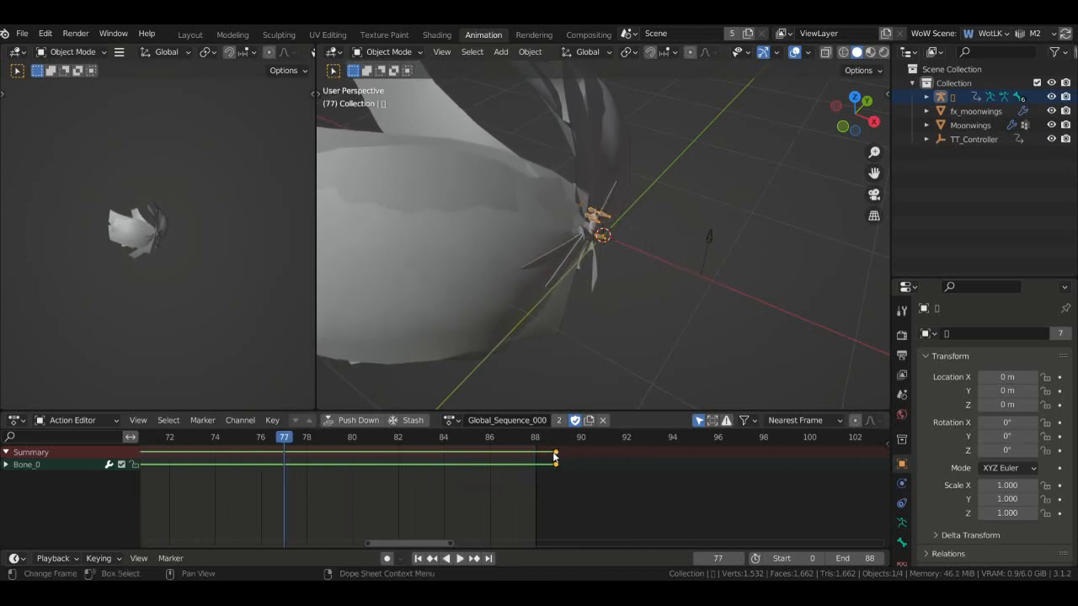
- Move the bone's frame-89 keys to frame 85 and scrub frames 81–89 to check
drag(554, 457, 469, 461)
scroll(461, 458, up, 5)
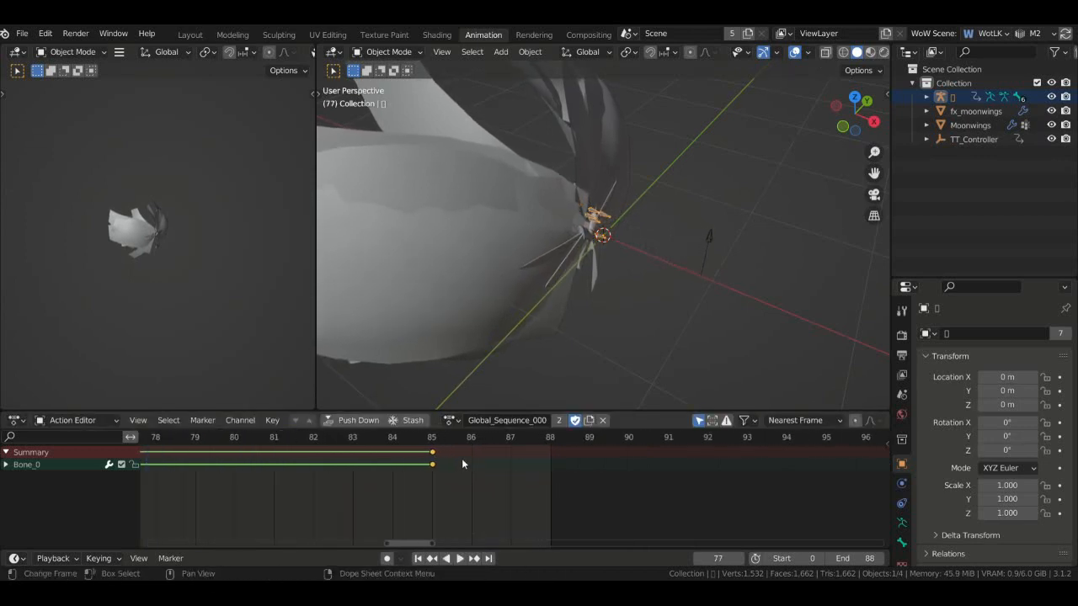
scroll(640, 468, up, 3)
ctrl+scroll(663, 468, down, 5)
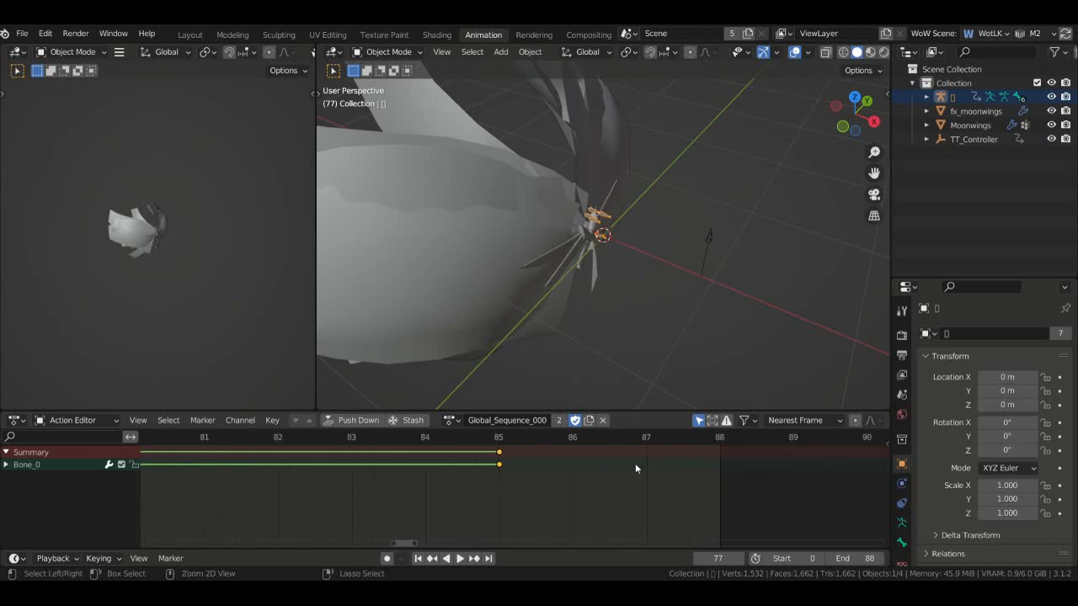
click(502, 435)
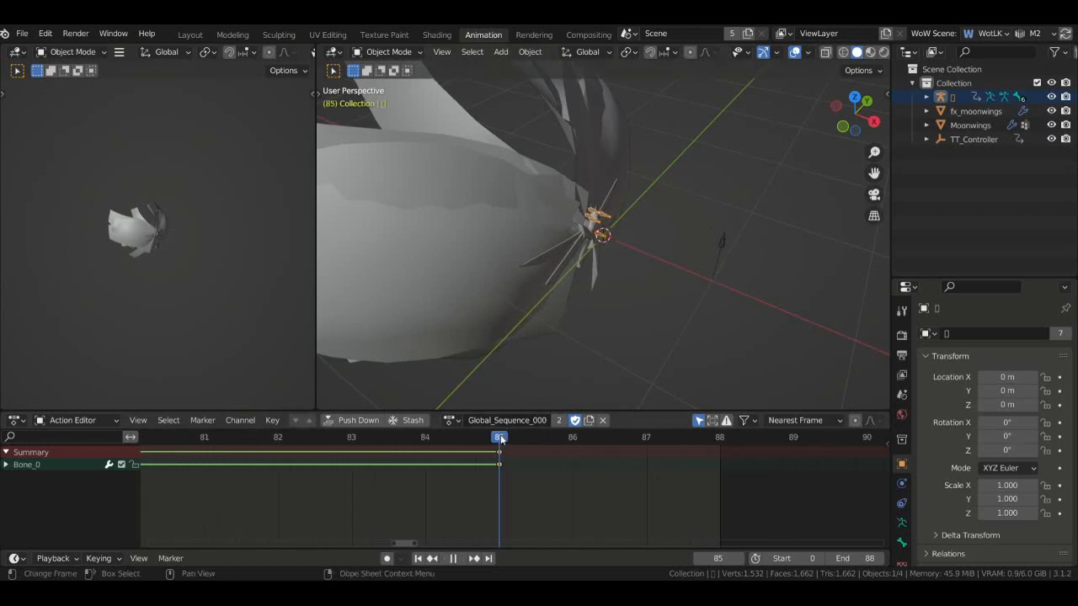
scroll(644, 249, up, 5)
drag(852, 118, 821, 122)
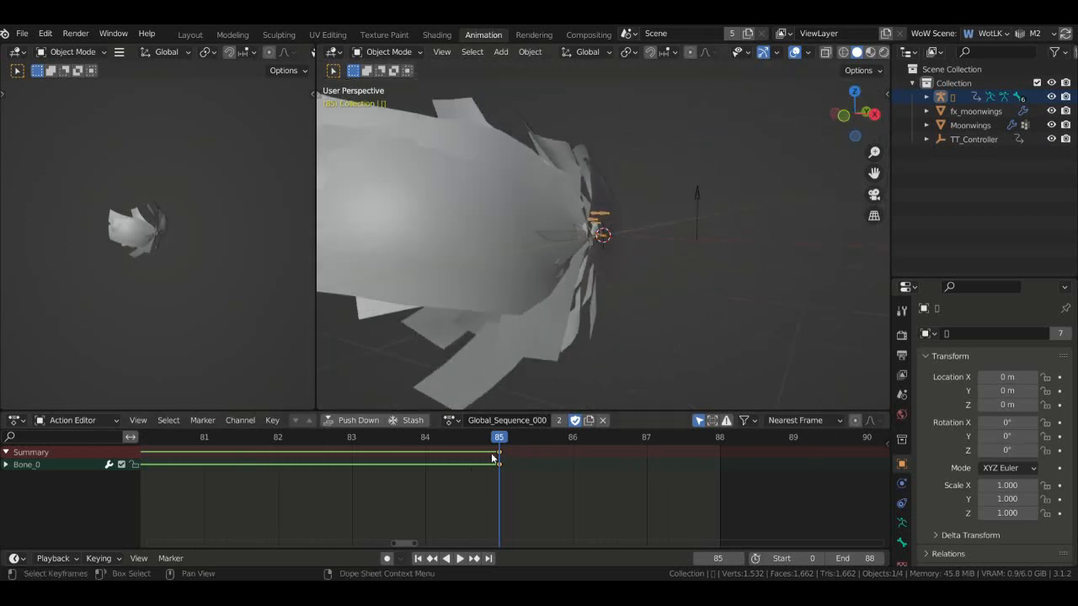
drag(461, 439, 288, 459)
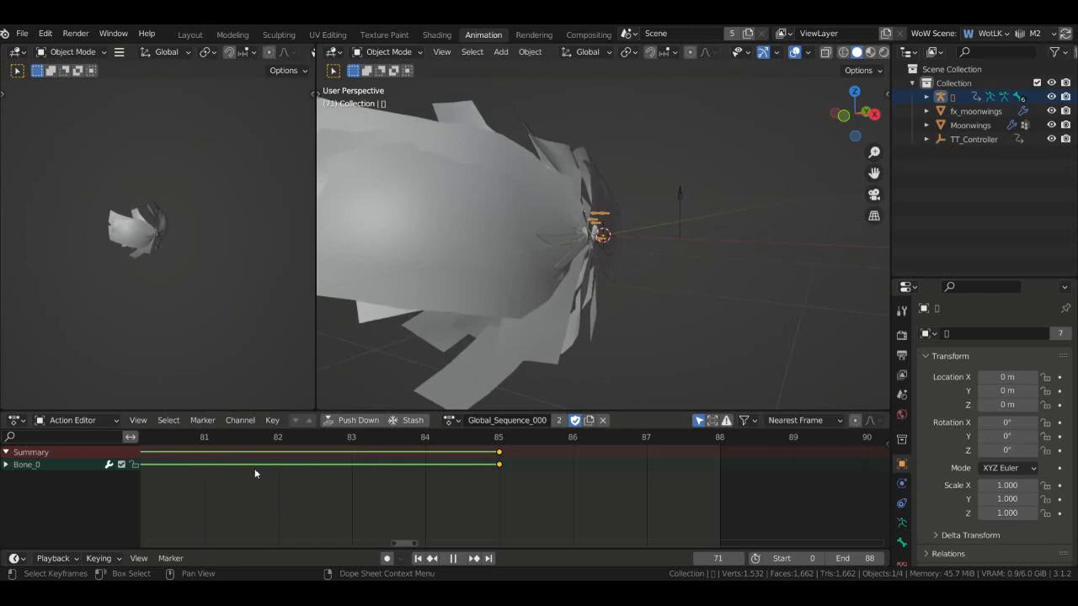
click(477, 441)
drag(502, 446, 779, 444)
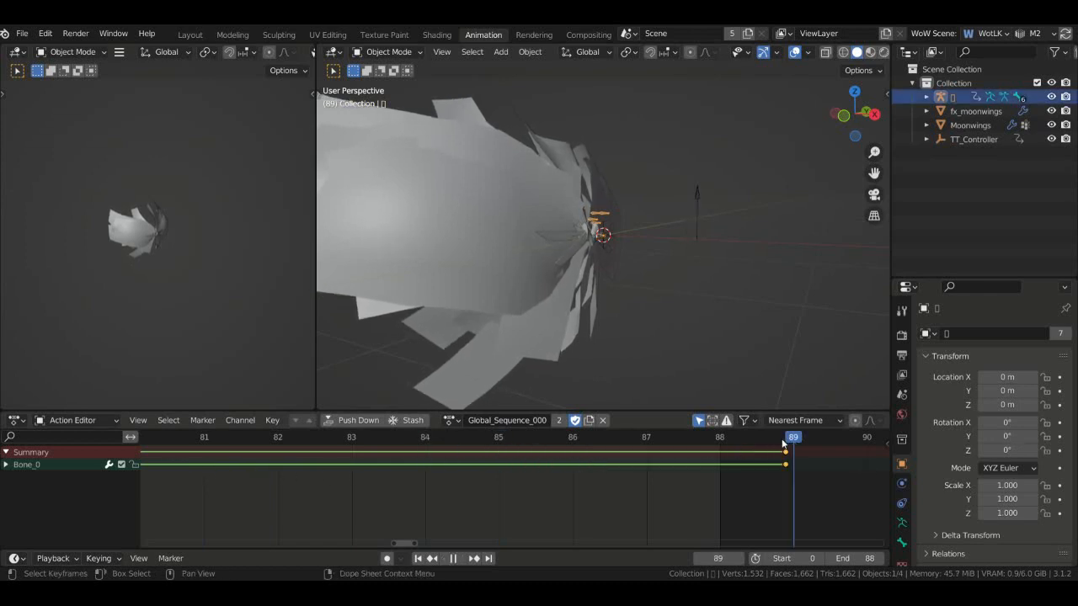
drag(685, 444, 239, 472)
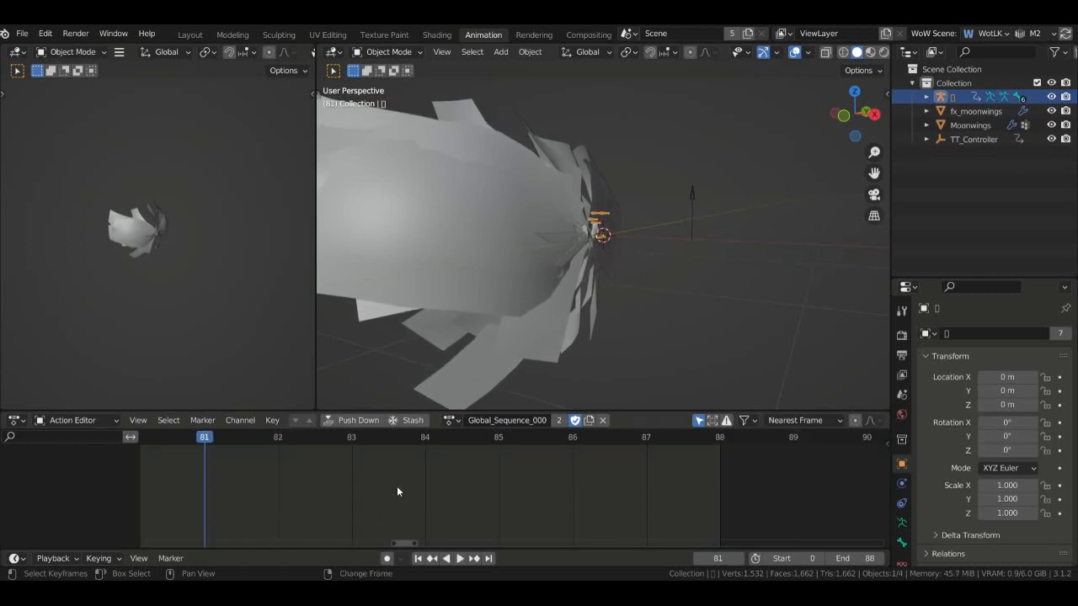
- Delete the stray Bone_0 keyframe near frame 45 and scrub back to frame 39 to verify
ctrl+scroll(396, 484, right, 2)
ctrl+scroll(402, 476, left, 10)
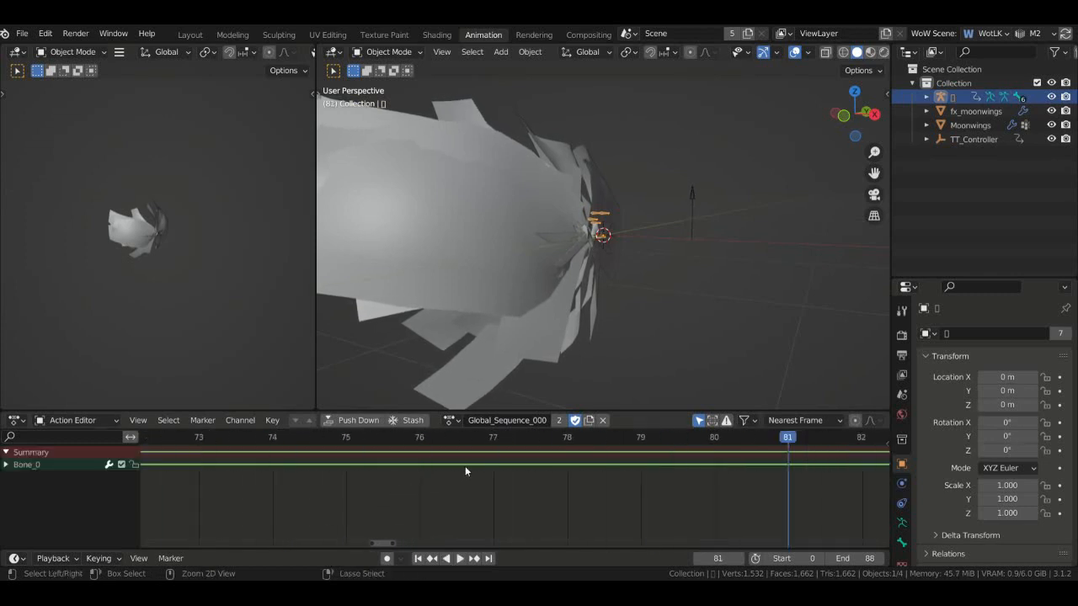
scroll(395, 471, down, 8)
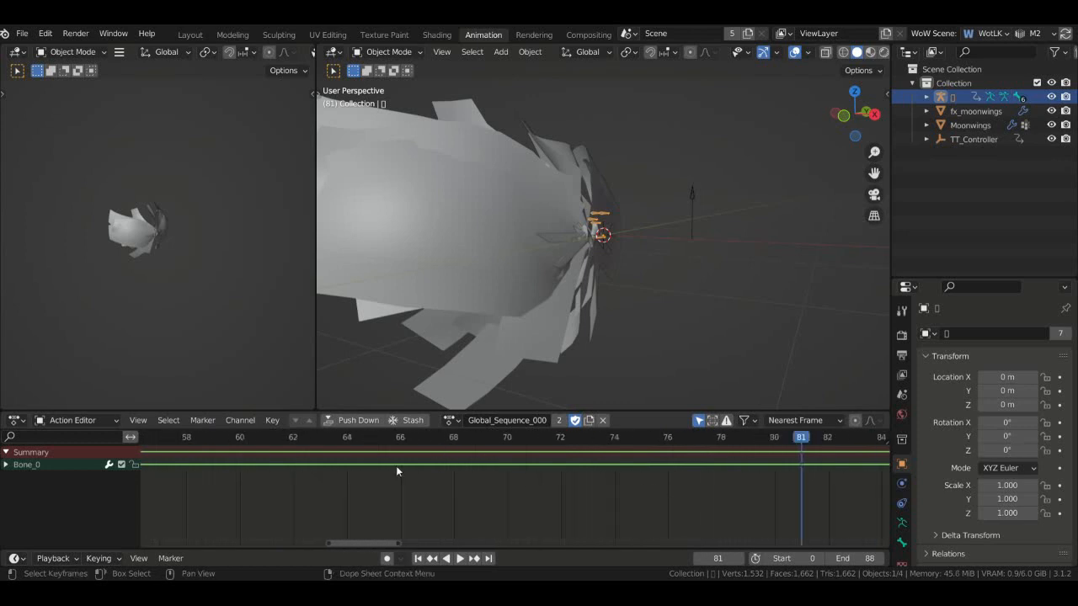
ctrl+scroll(329, 465, left, 3)
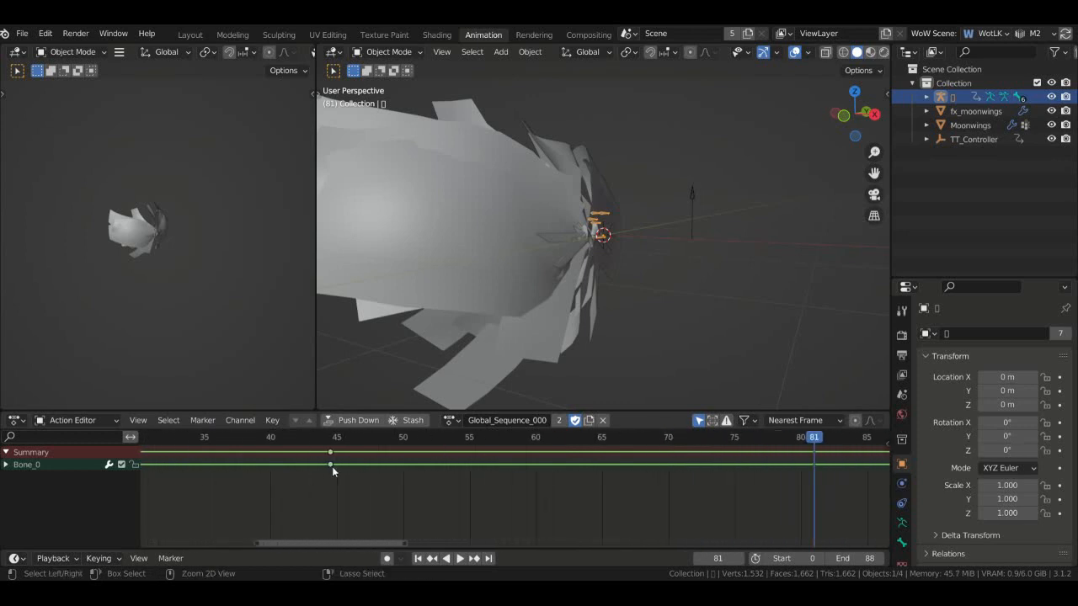
drag(461, 445, 478, 444)
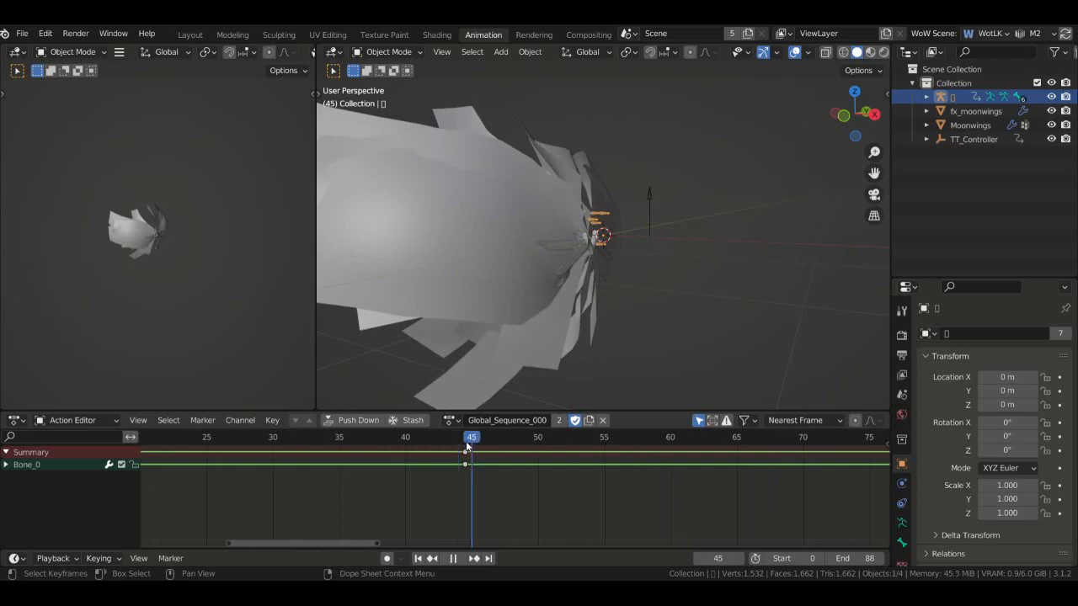
scroll(460, 467, up, 6)
scroll(684, 480, up, 2)
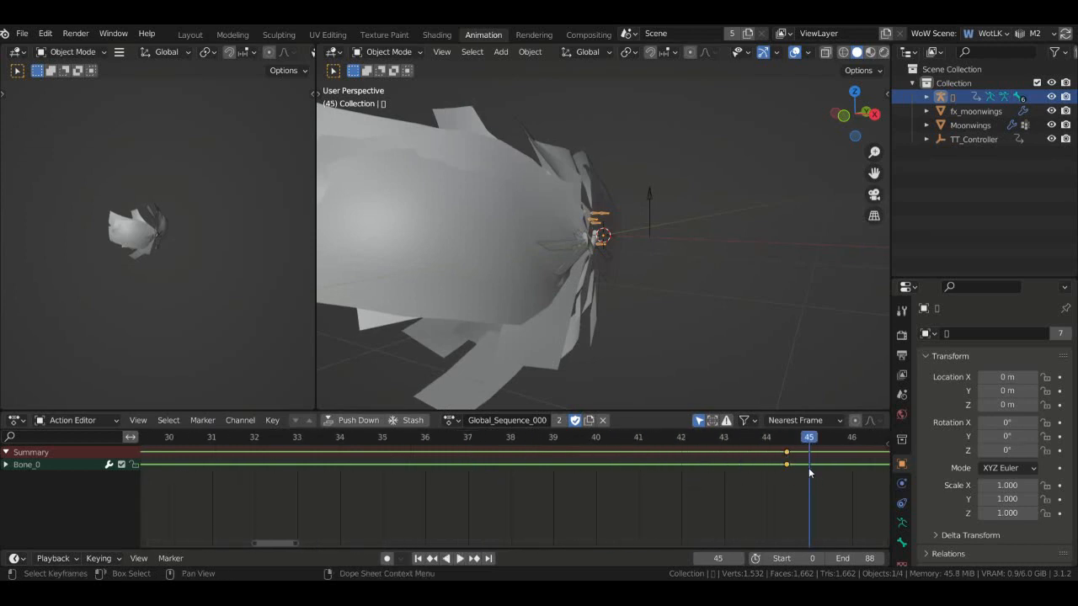
key(Delete)
drag(810, 442, 723, 483)
ctrl+scroll(620, 485, down, 10)
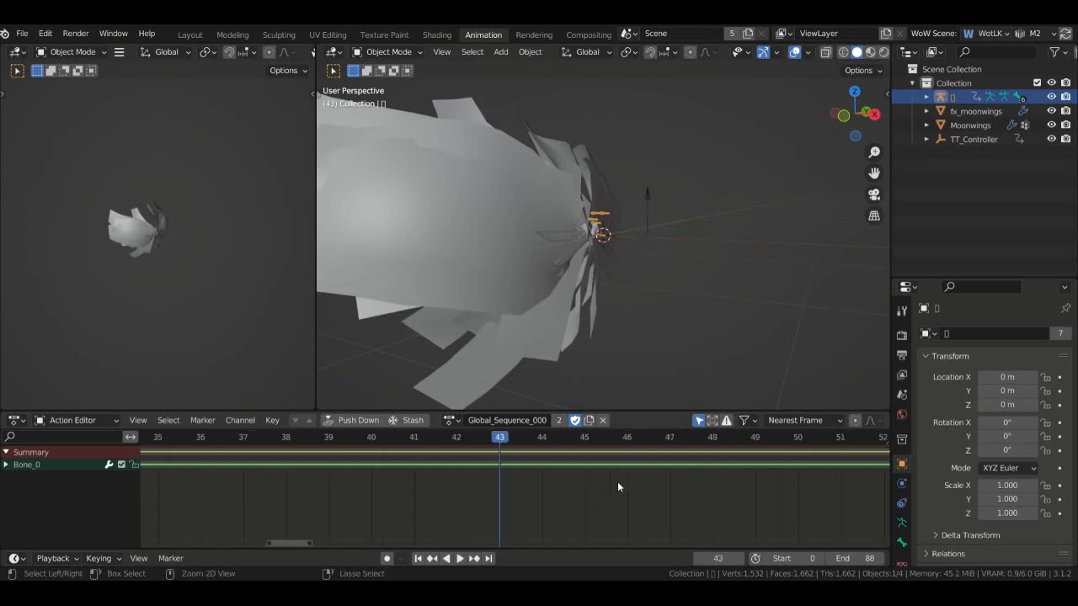
shift+scroll(592, 482, down, 2)
shift+scroll(591, 481, up, 1)
shift+scroll(591, 485, up, 2)
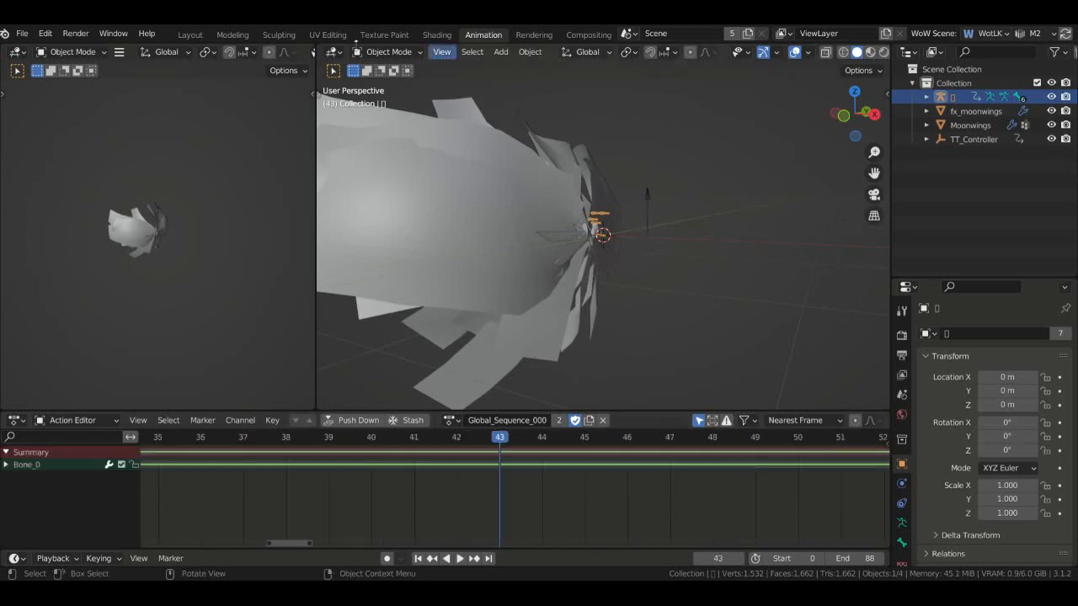
click(190, 34)
- Apply all transforms to the Moonwings and fx_moonwings meshes
key(space)
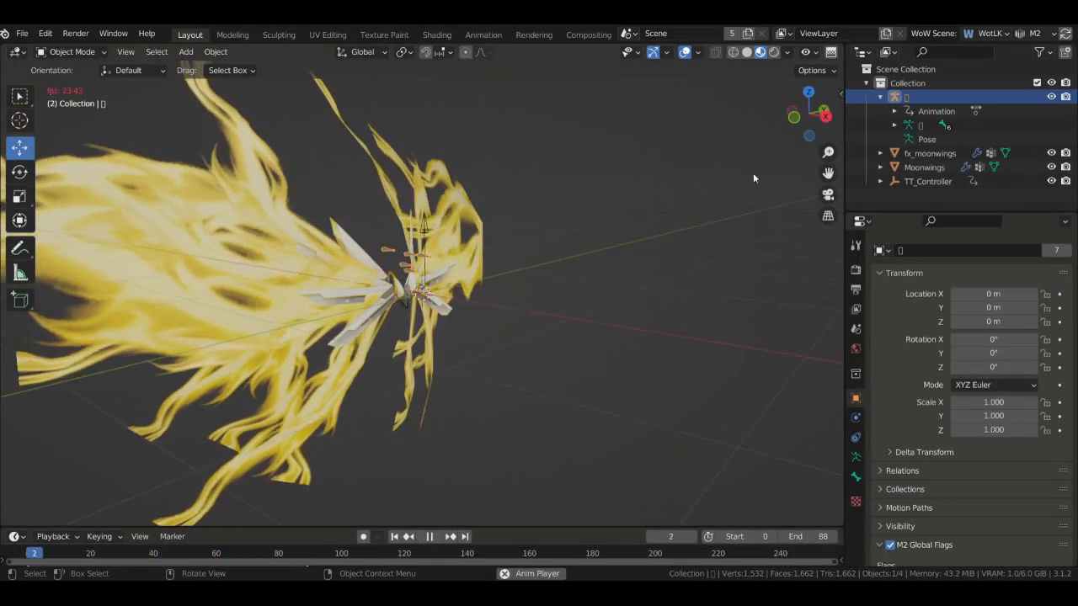
drag(804, 116, 740, 116)
drag(811, 113, 884, 120)
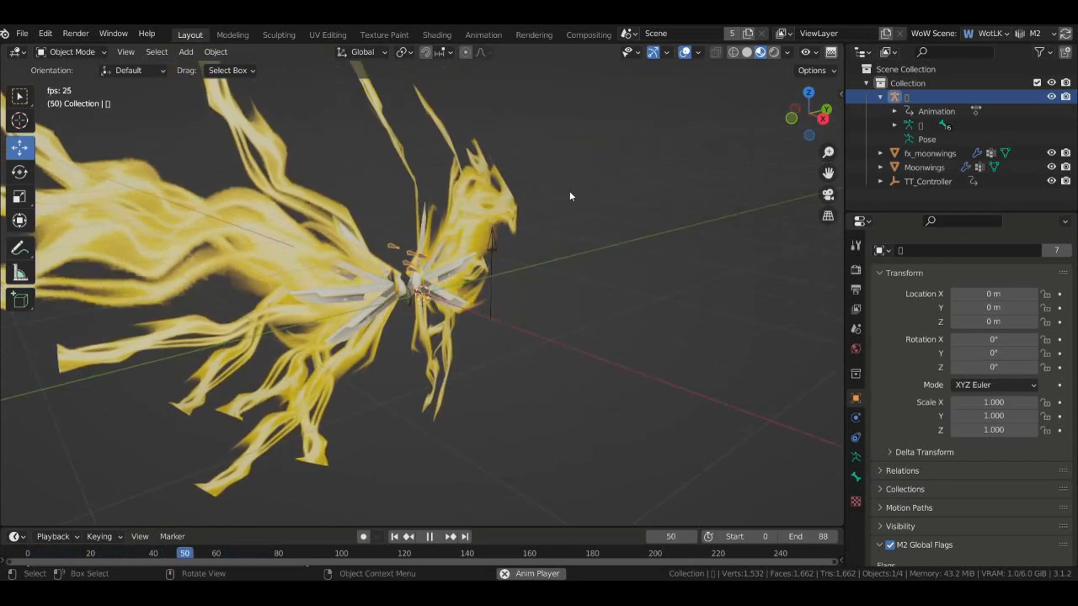
key(space)
click(918, 167)
shift+click(926, 154)
key(ctrl+a)
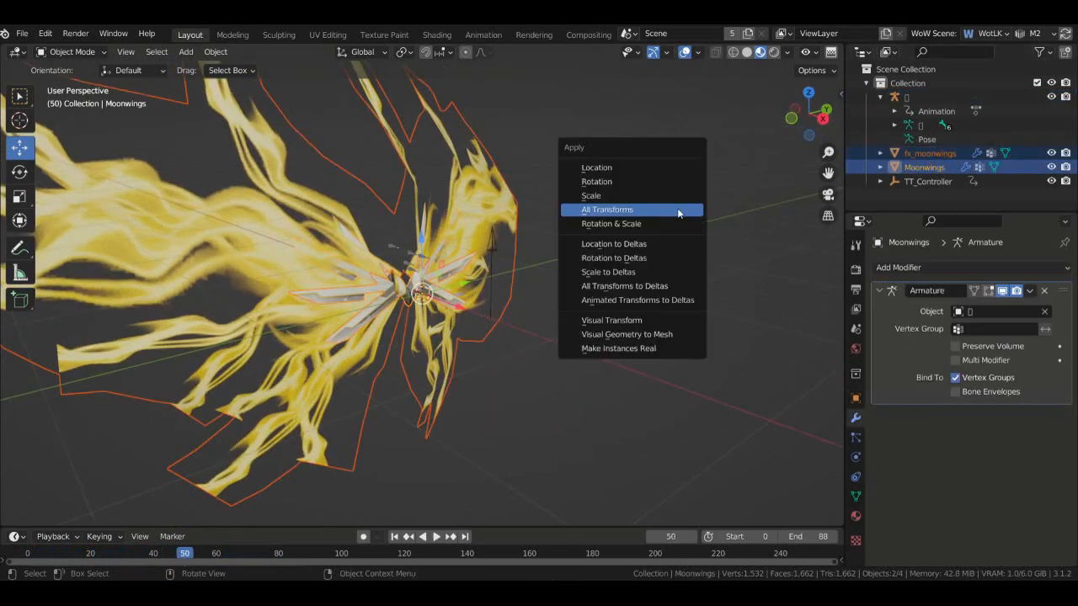
click(674, 210)
- Replay the animation while orbiting to check the transformed wings
drag(803, 126, 770, 128)
key(space)
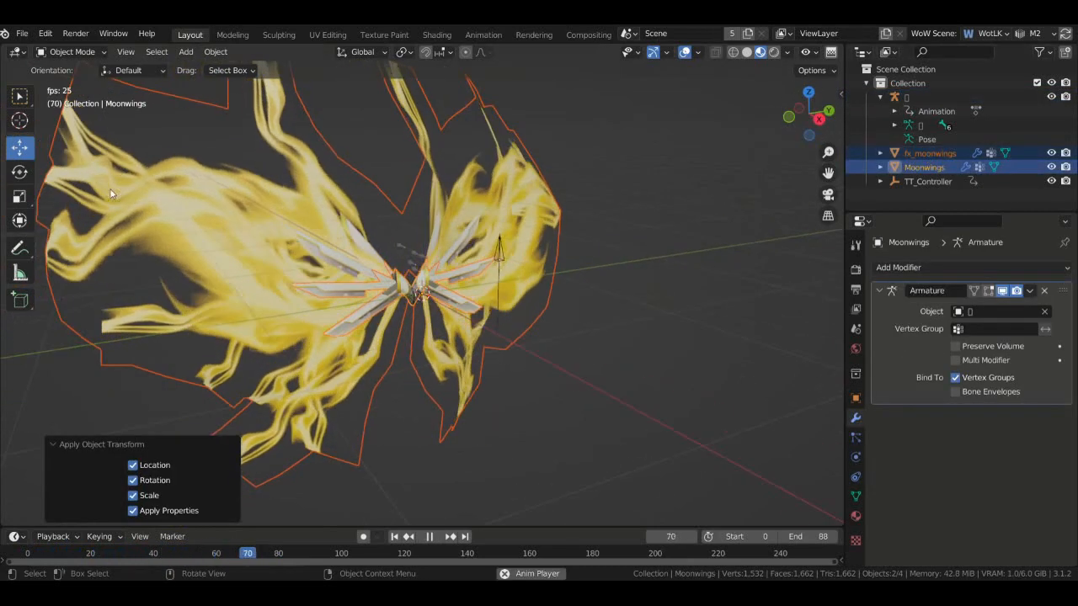
scroll(271, 194, down, 2)
mouse_move(813, 119)
mouse_down()
mouse_move(901, 119)
mouse_move(993, 101)
mouse_move(657, 122)
mouse_move(766, 114)
mouse_move(800, 127)
mouse_up()
scroll(514, 296, up, 4)
key(space)
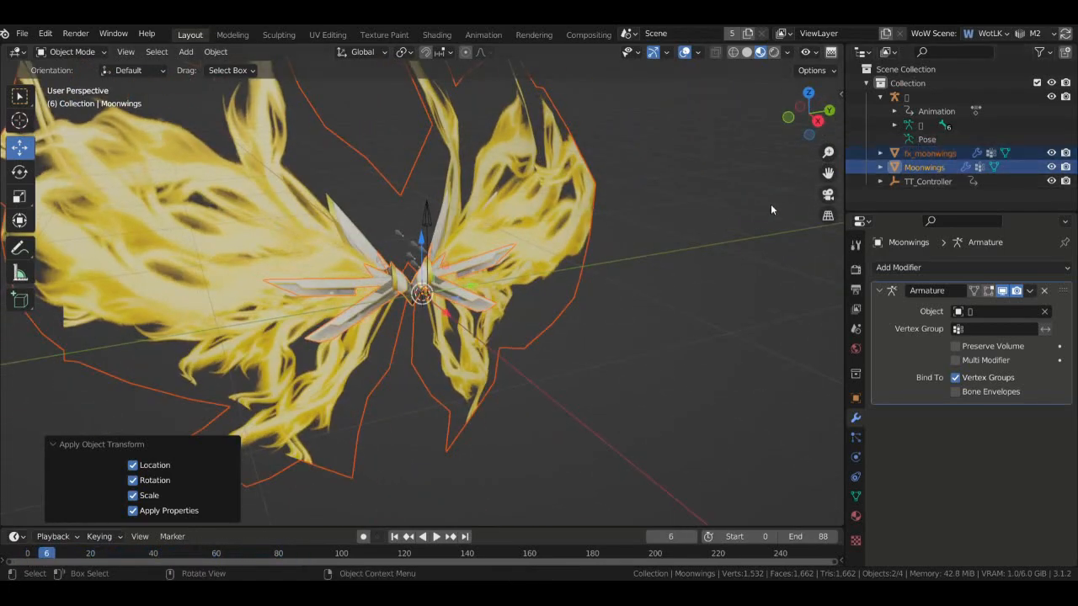
- Parent both wing meshes to the armature with Armature Deform and play to check
ctrl+click(894, 98)
key(ctrl+p)
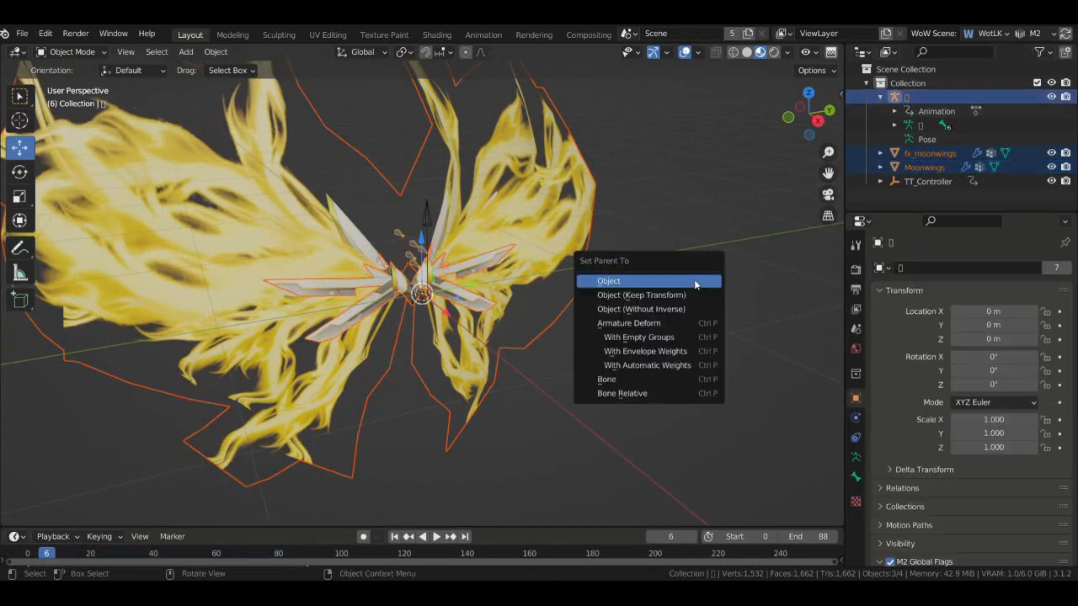
click(671, 323)
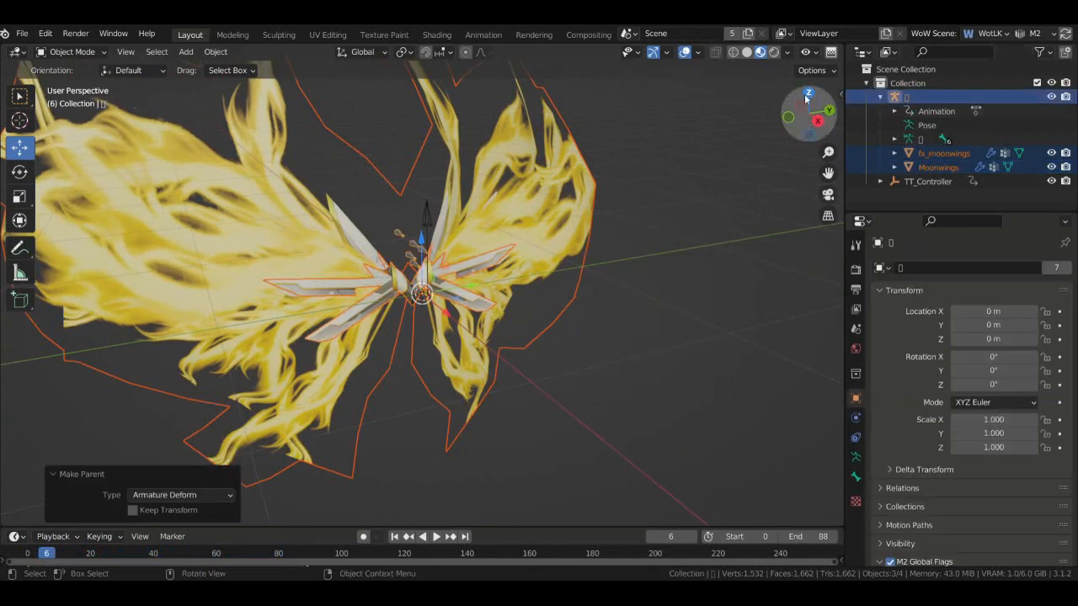
mouse_move(805, 100)
mouse_down()
mouse_move(808, 91)
mouse_move(884, 100)
mouse_move(810, 107)
mouse_up()
click(731, 244)
scroll(731, 243, down, 2)
key(space)
key(space)
click(947, 183)
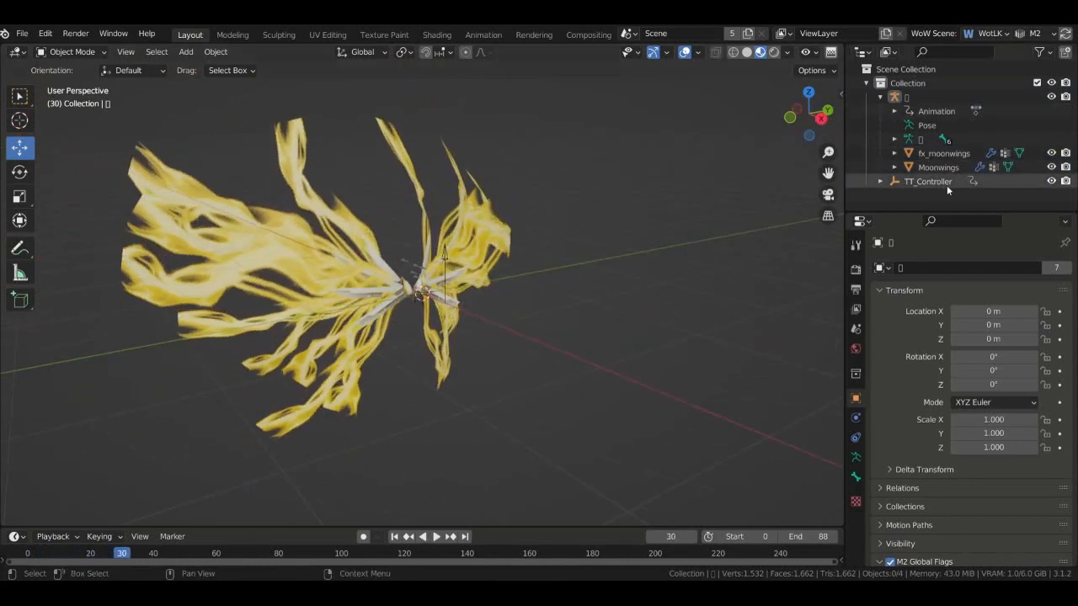
- Collapse the armature hierarchy and scroll the Scene properties down to M2 Components
click(881, 97)
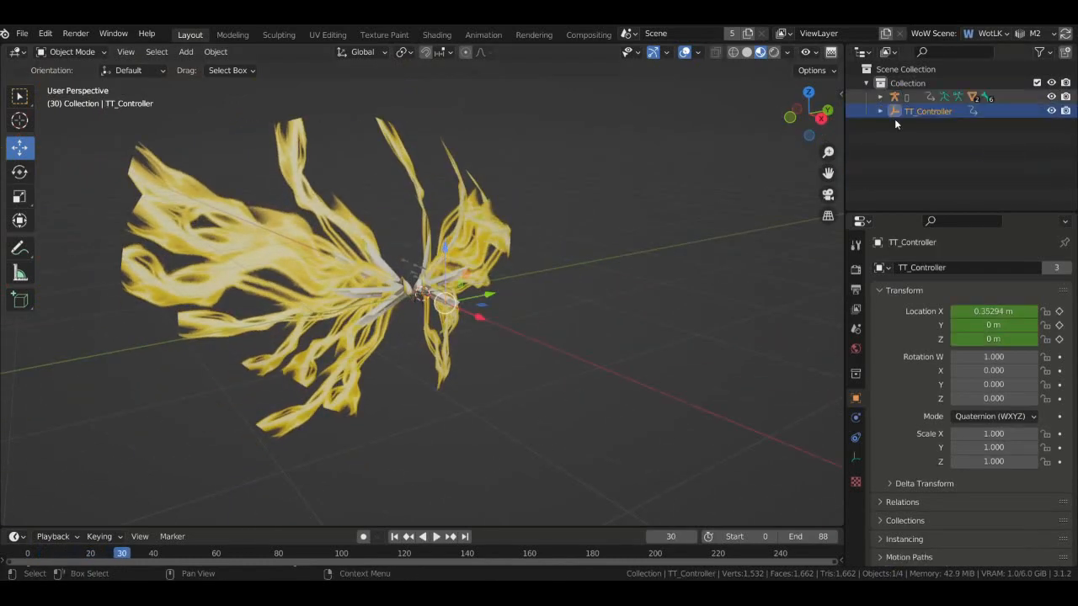
click(855, 328)
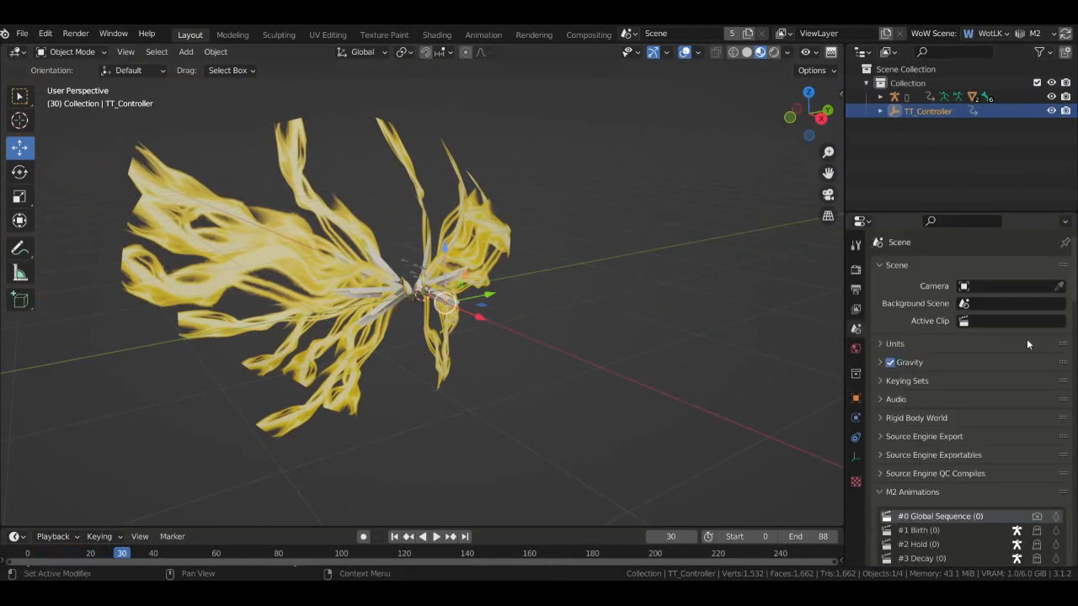
scroll(1026, 339, down, 4)
scroll(1010, 362, down, 3)
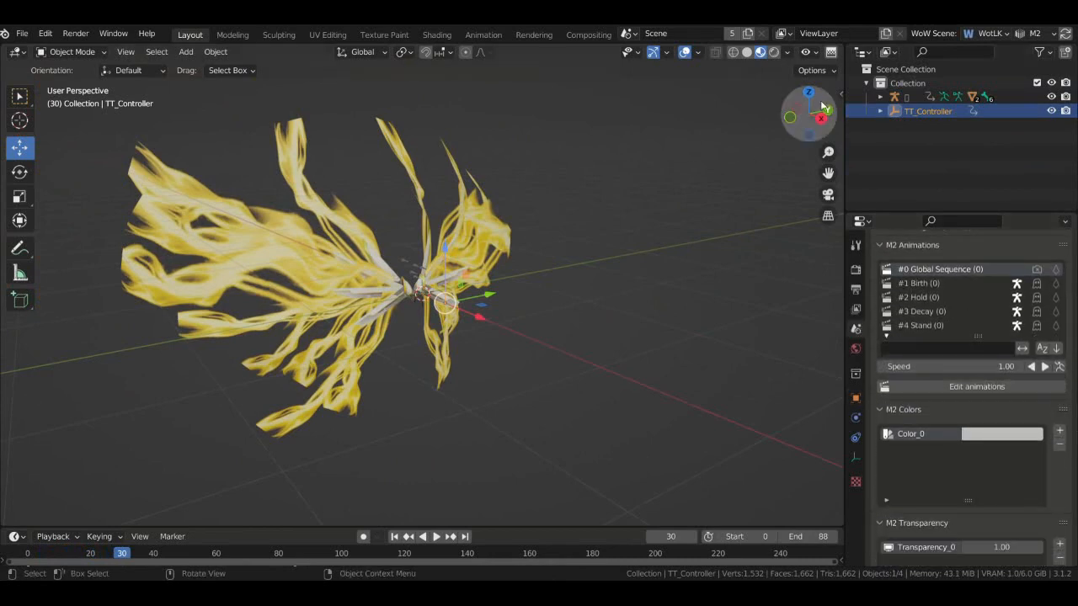
mouse_move(807, 111)
mouse_down()
mouse_move(771, 108)
mouse_move(850, 106)
mouse_move(952, 147)
mouse_move(909, 156)
mouse_move(865, 109)
mouse_move(825, 110)
mouse_up()
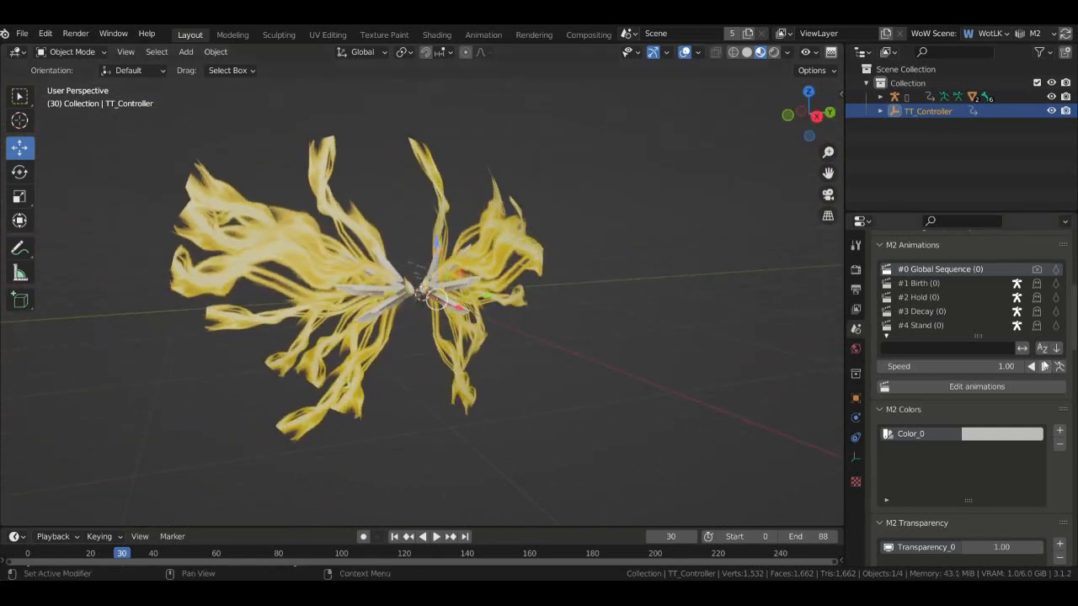
scroll(1072, 446, down, 12)
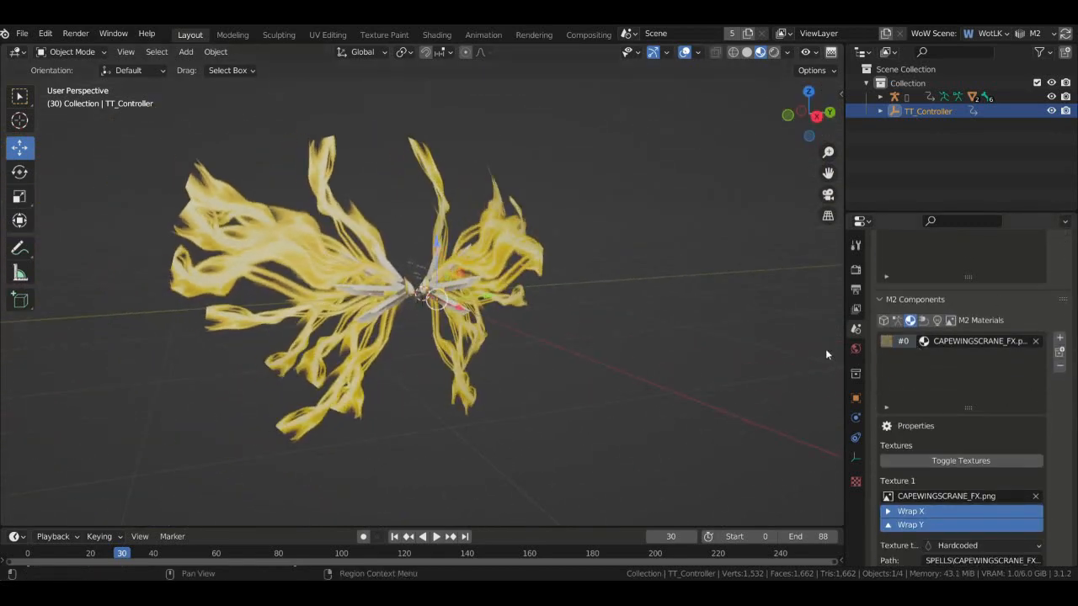
- Browse the M2 Textures and Geosets lists, ending on material #0 using CAPEWINGSCRANE_FX.png
click(950, 322)
click(910, 325)
click(884, 323)
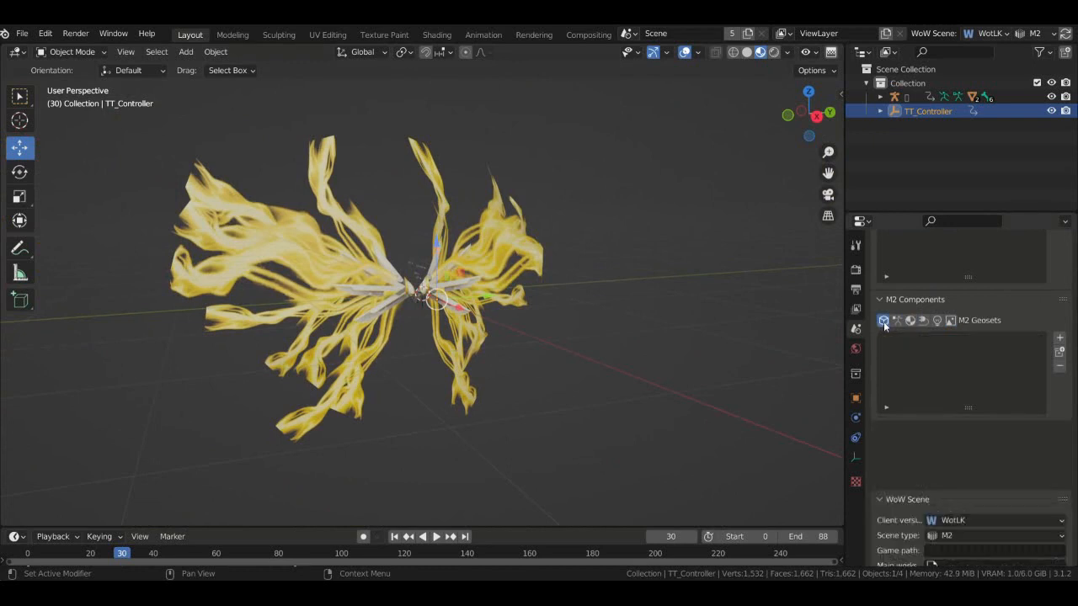
click(910, 323)
click(950, 323)
click(910, 324)
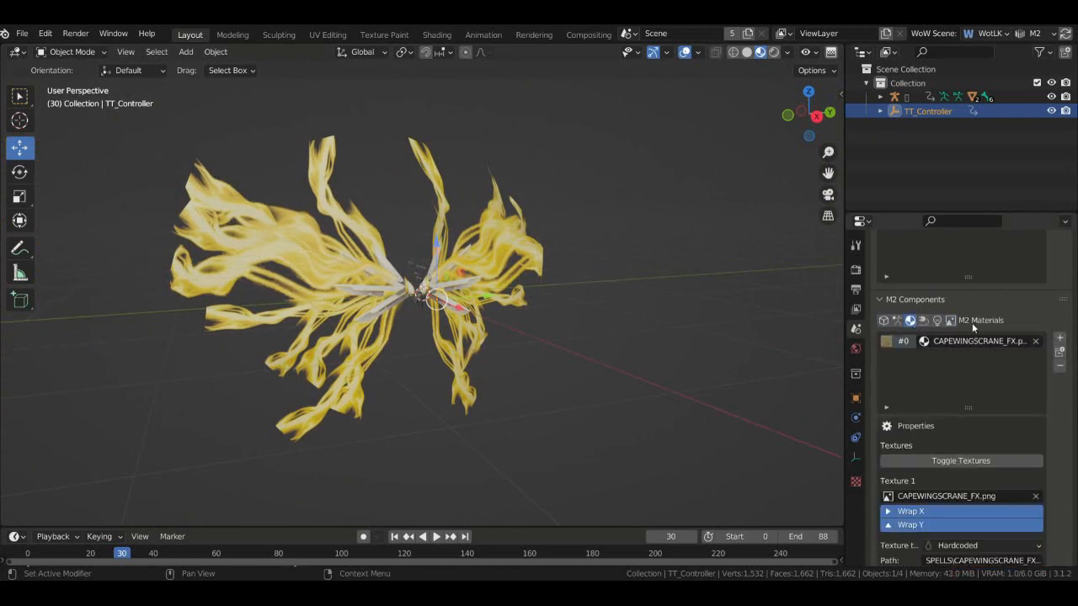
click(888, 52)
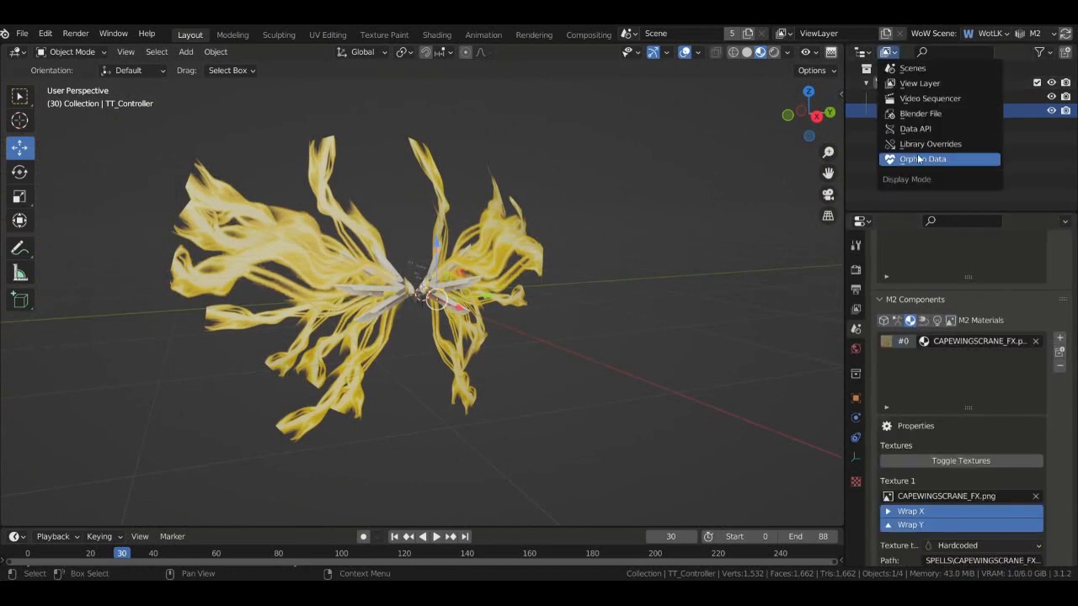
- Show the Outliner's Blender File view and inspect the Collection's objects and armature
click(921, 115)
scroll(918, 141, down, 3)
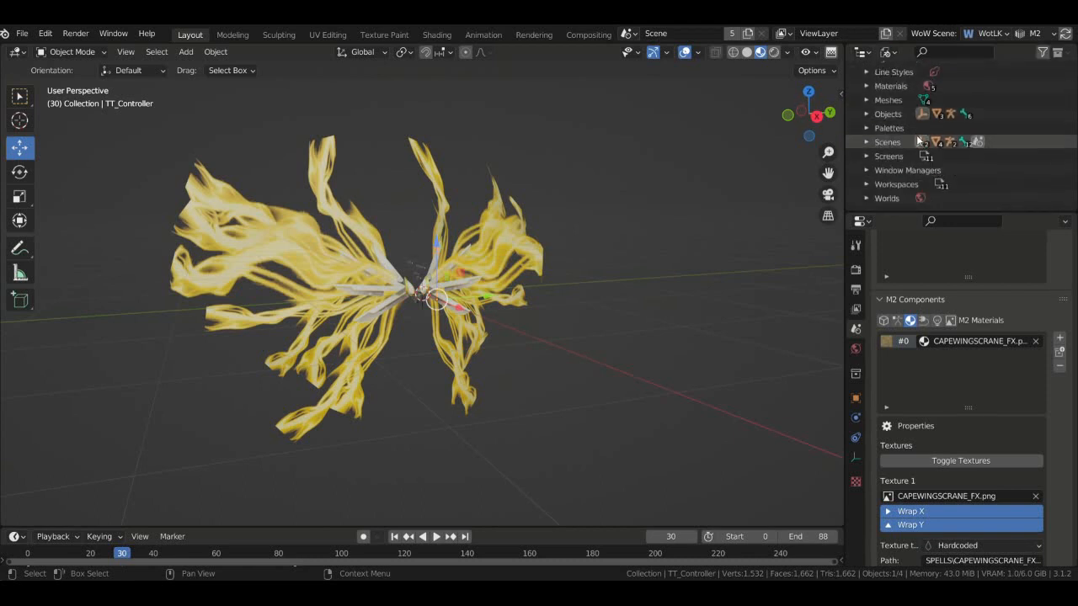
scroll(943, 142, up, 4)
click(866, 139)
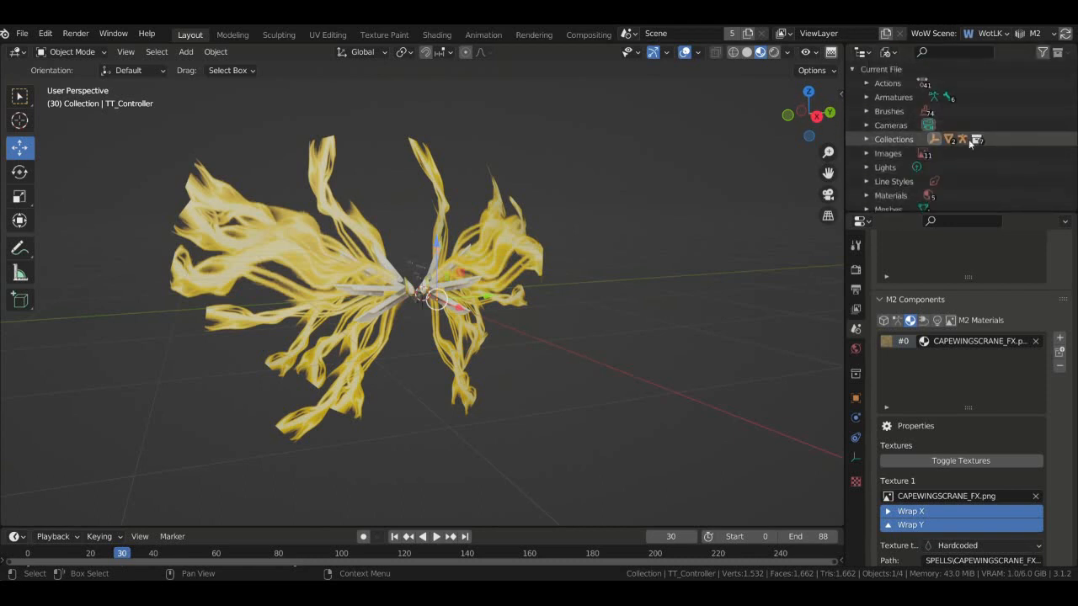
click(881, 154)
scroll(970, 149, down, 3)
scroll(971, 150, up, 1)
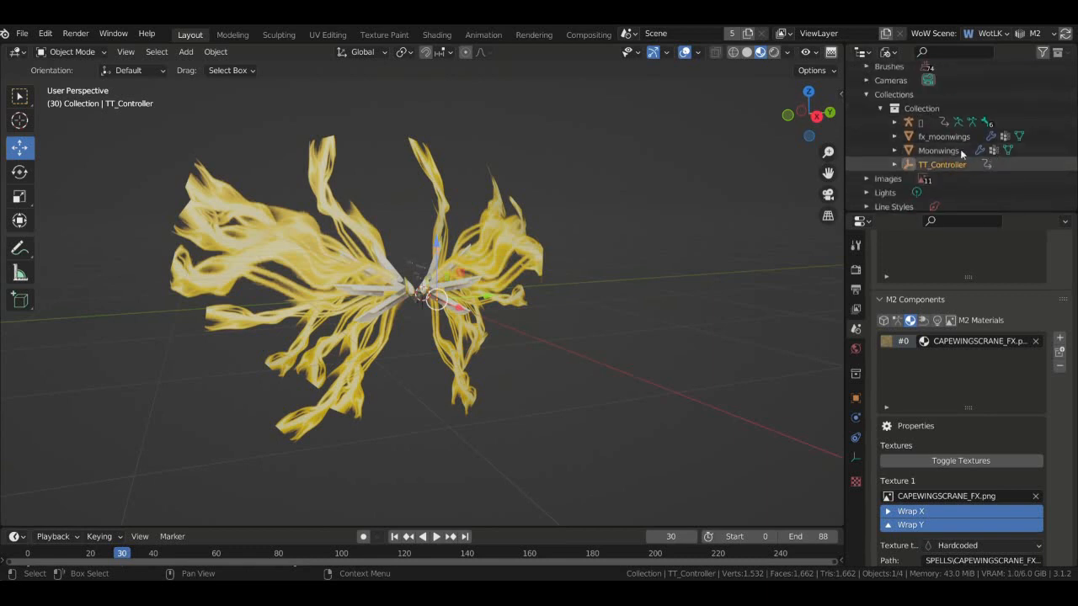
click(894, 122)
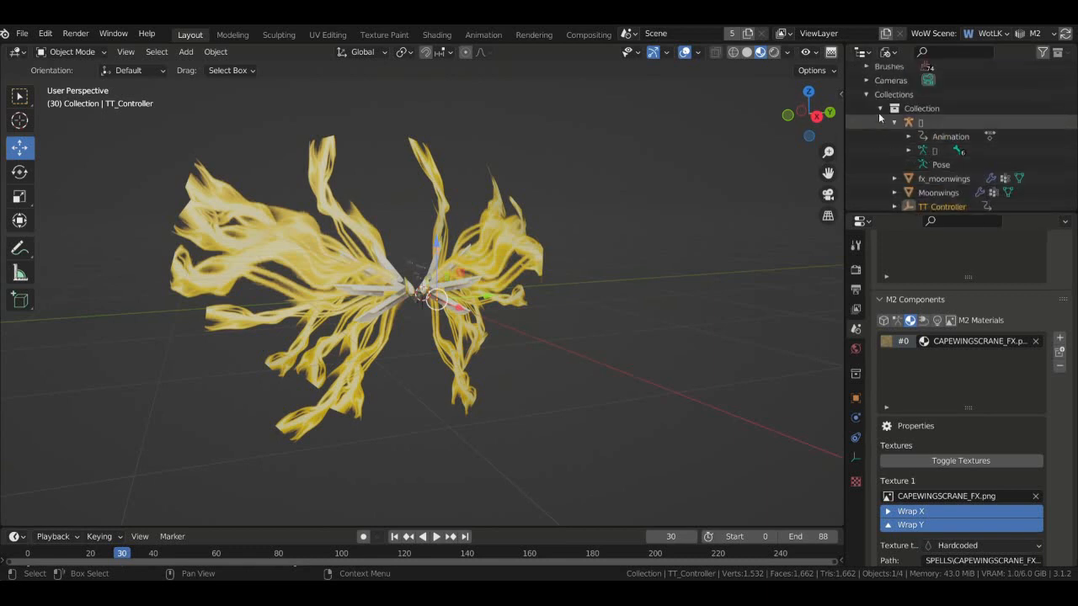
click(866, 95)
- Inspect the Scene's objects, Scene Collection and the TT_Controller animation
scroll(868, 101, down, 2)
click(867, 162)
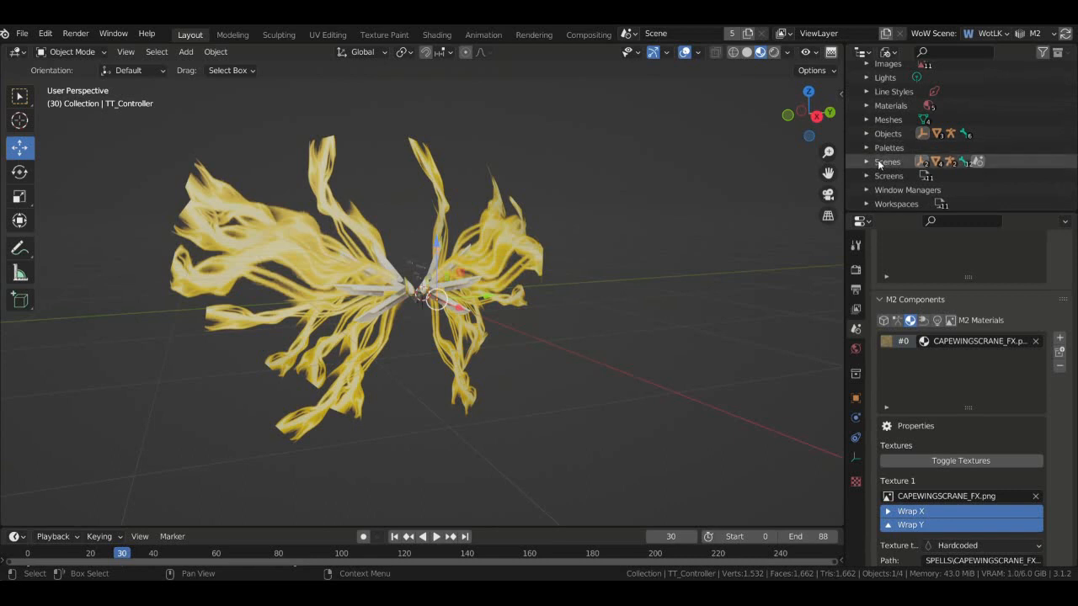
scroll(871, 160, down, 1)
click(878, 154)
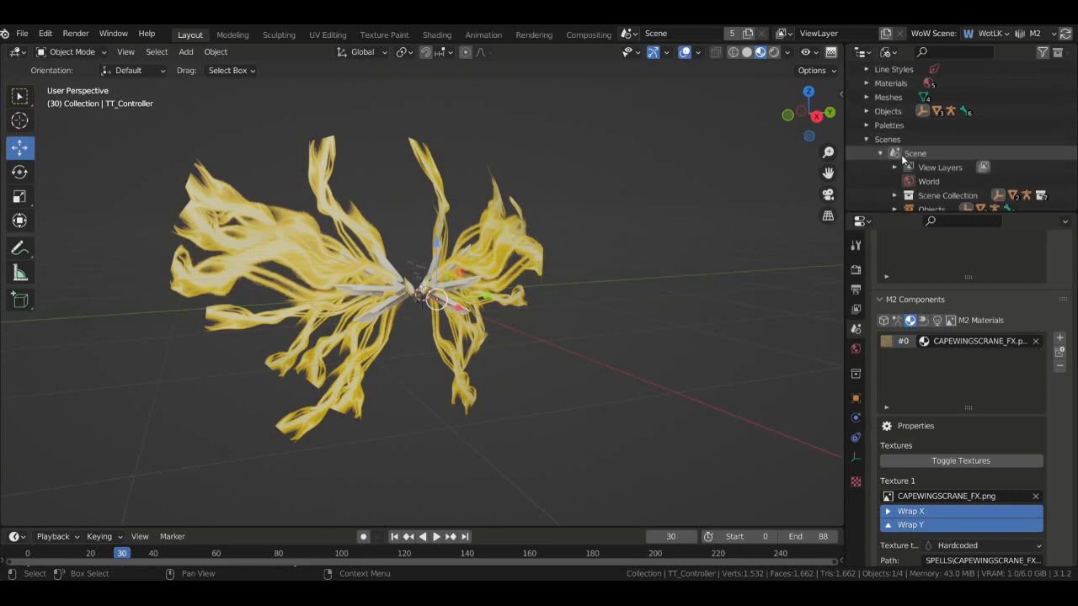
scroll(923, 153, down, 3)
click(894, 141)
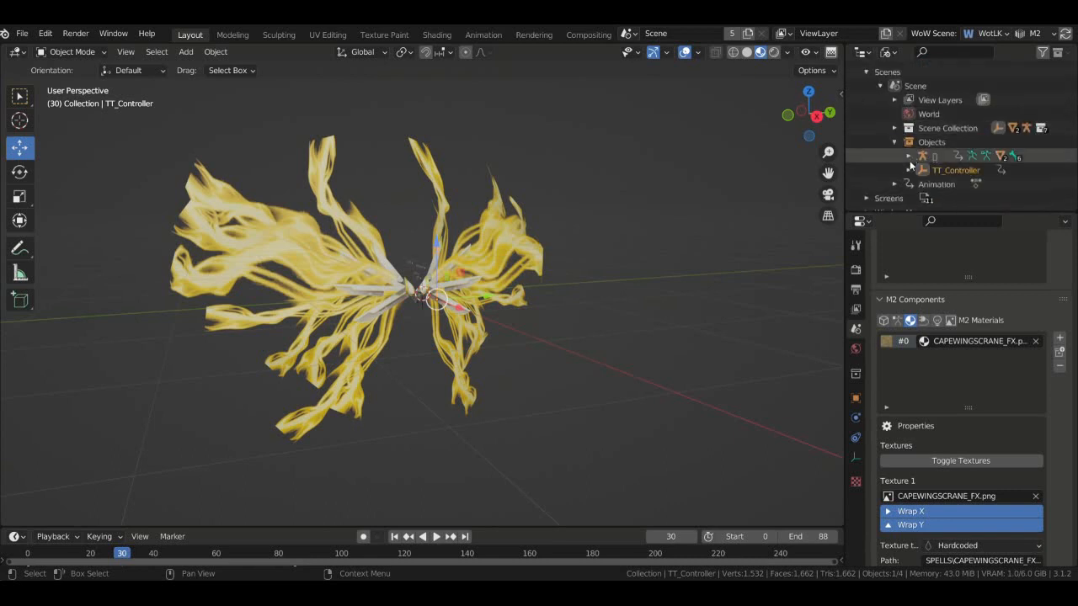
click(894, 128)
click(909, 143)
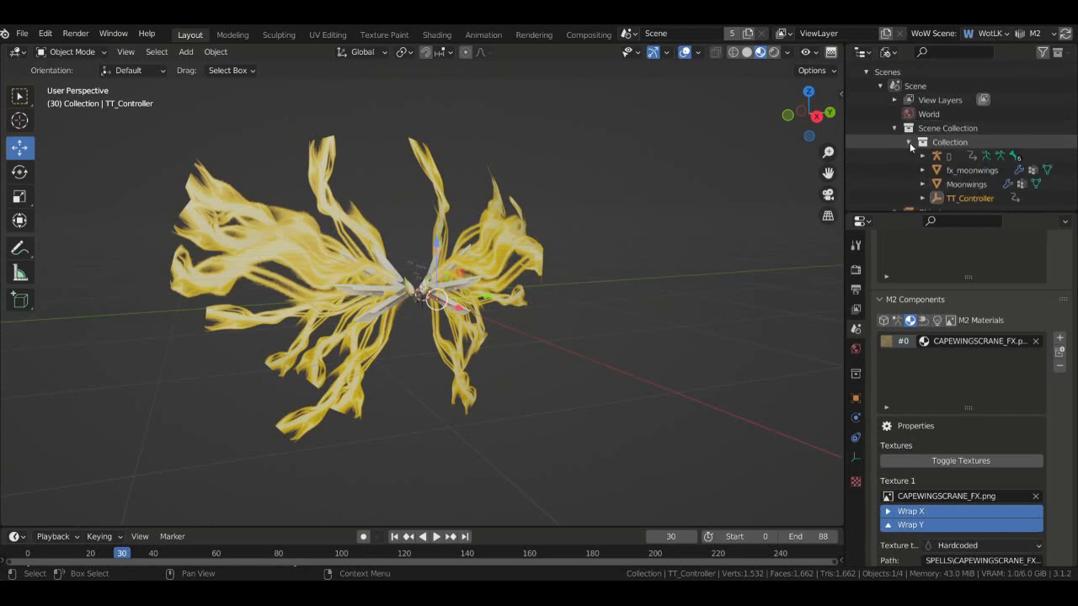
scroll(912, 147, down, 1)
scroll(914, 156, down, 3)
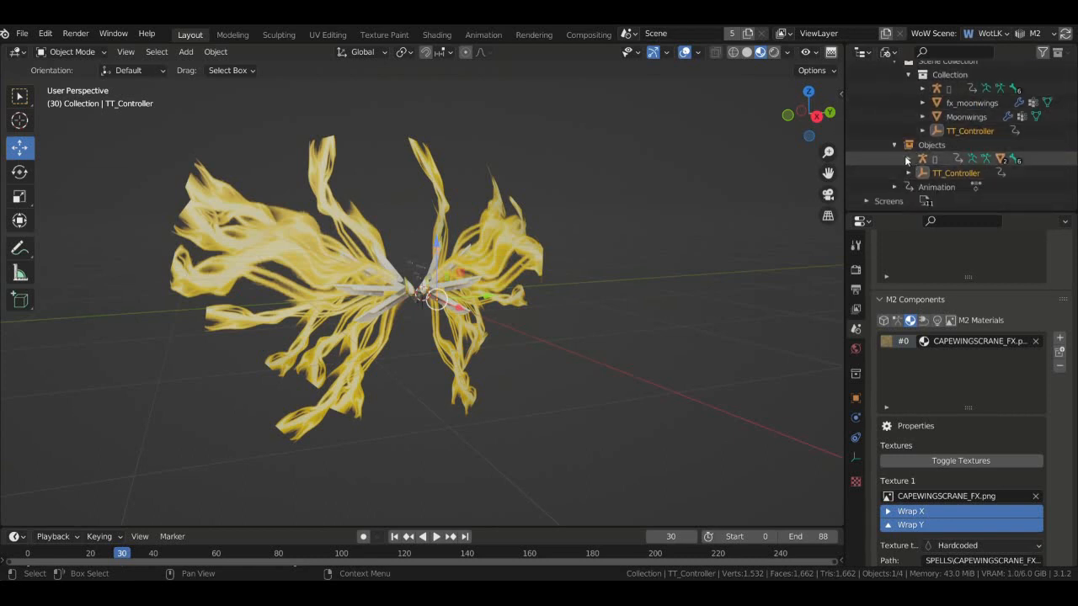
click(909, 159)
scroll(914, 159, down, 3)
scroll(914, 159, down, 1)
click(908, 175)
scroll(904, 172, up, 11)
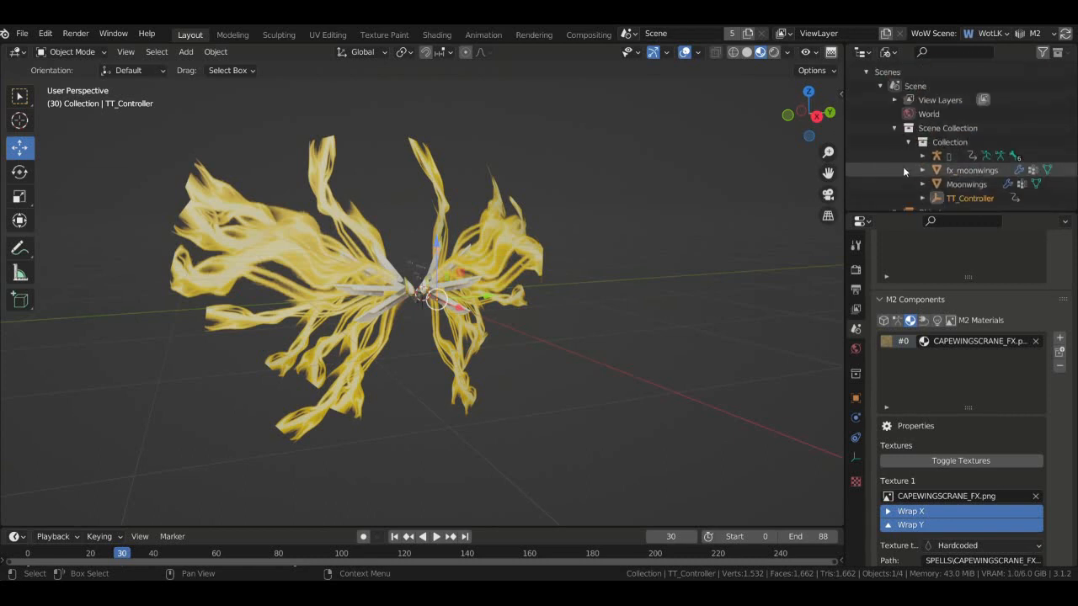
scroll(873, 177, up, 3)
scroll(877, 165, down, 1)
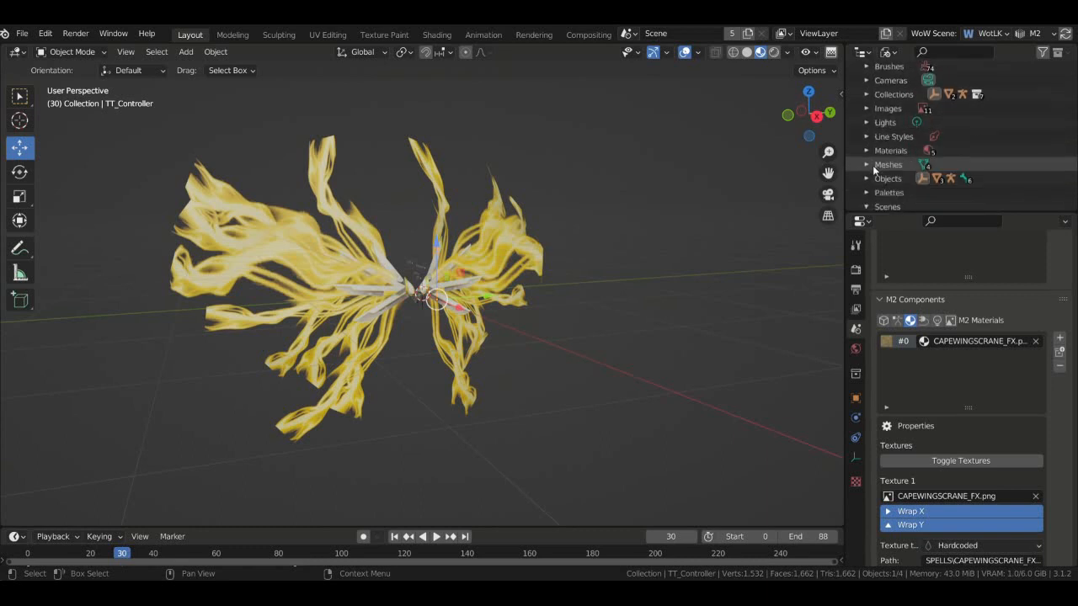
- Delete the leftover Cube mesh from the file's Meshes list
click(867, 164)
scroll(869, 163, down, 2)
click(914, 148)
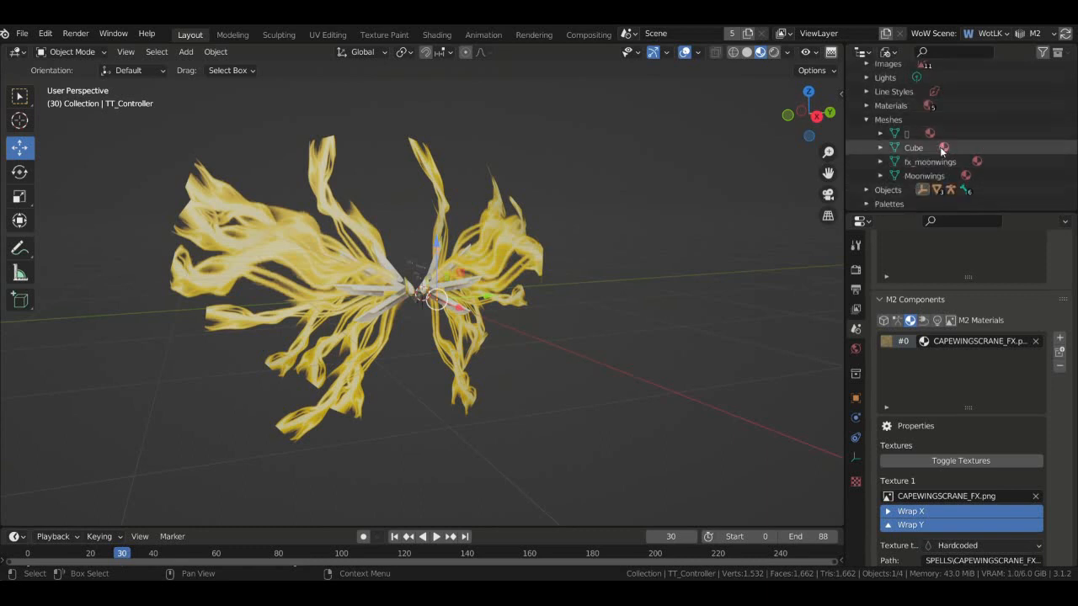
right_click(914, 150)
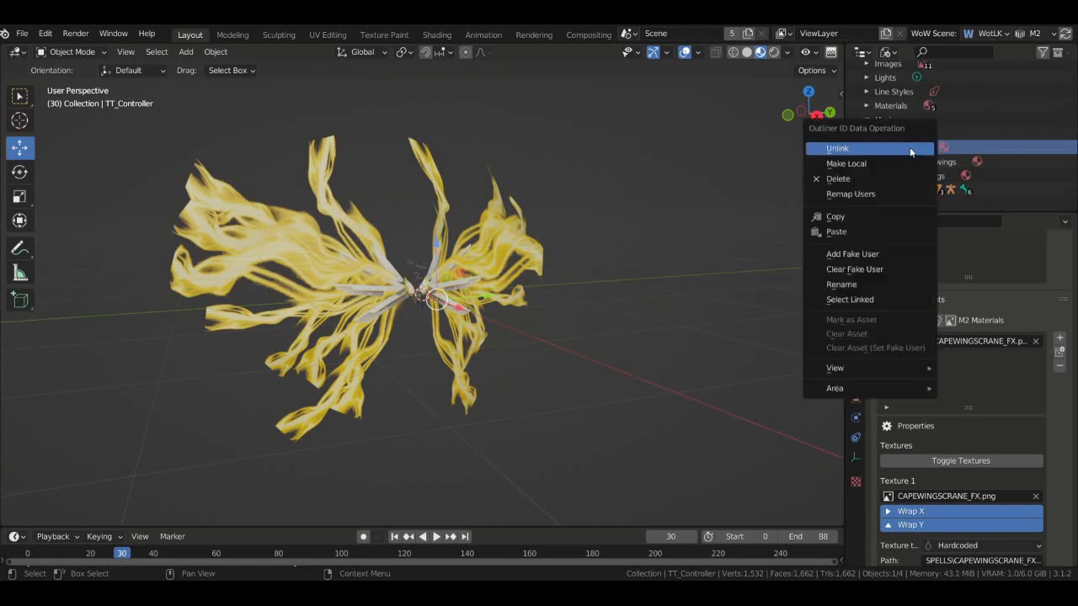
click(889, 183)
- Delete the unused materials CAPEWINGSCRANE_FX.png, Dots Stroke and Material
scroll(870, 165, up, 3)
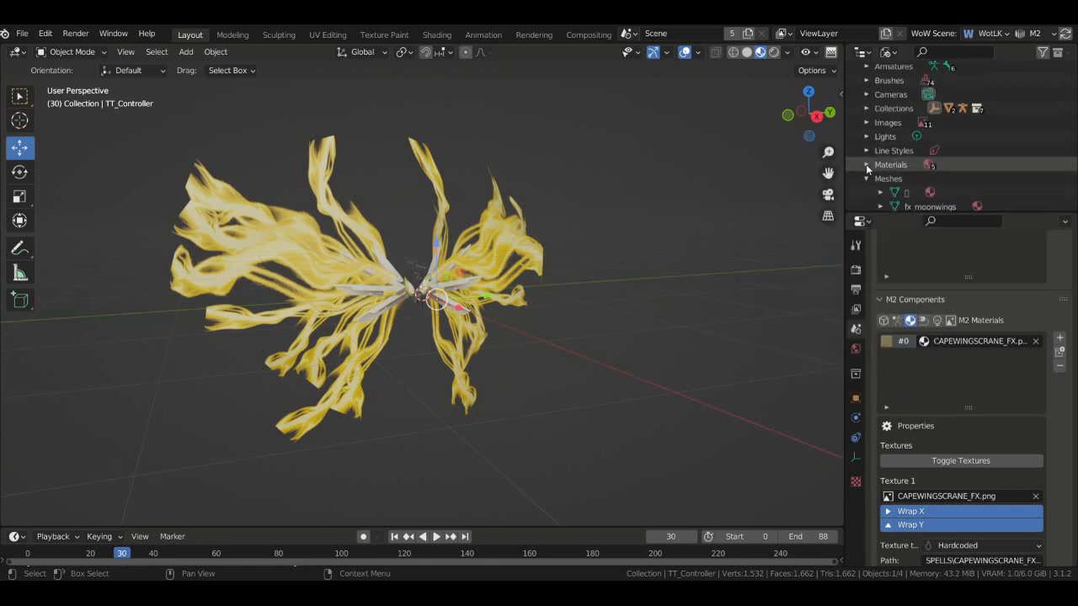
click(866, 165)
scroll(910, 169, down, 2)
click(942, 133)
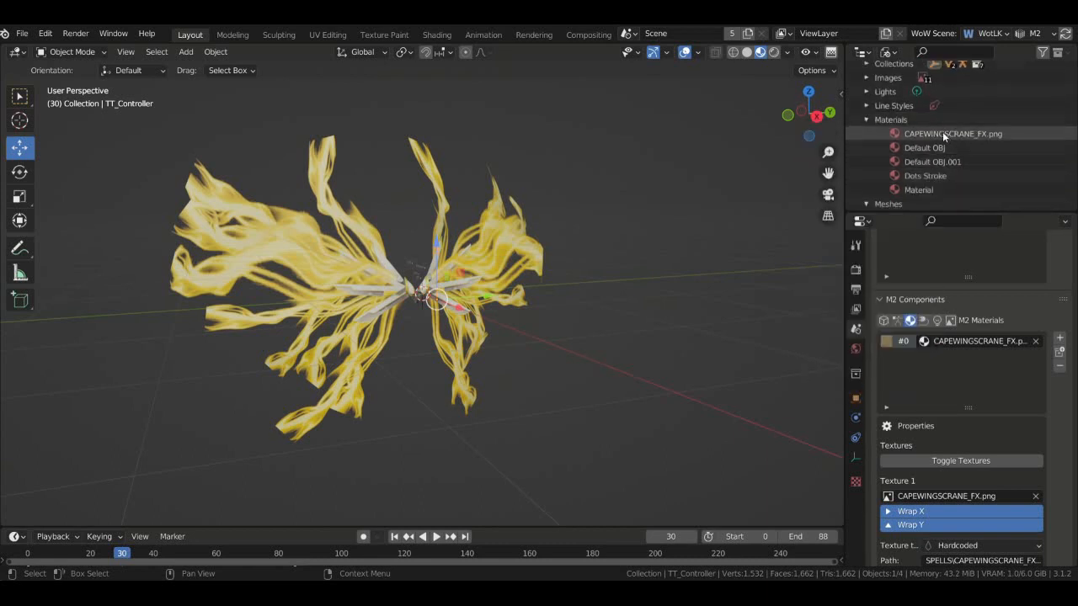
click(948, 176)
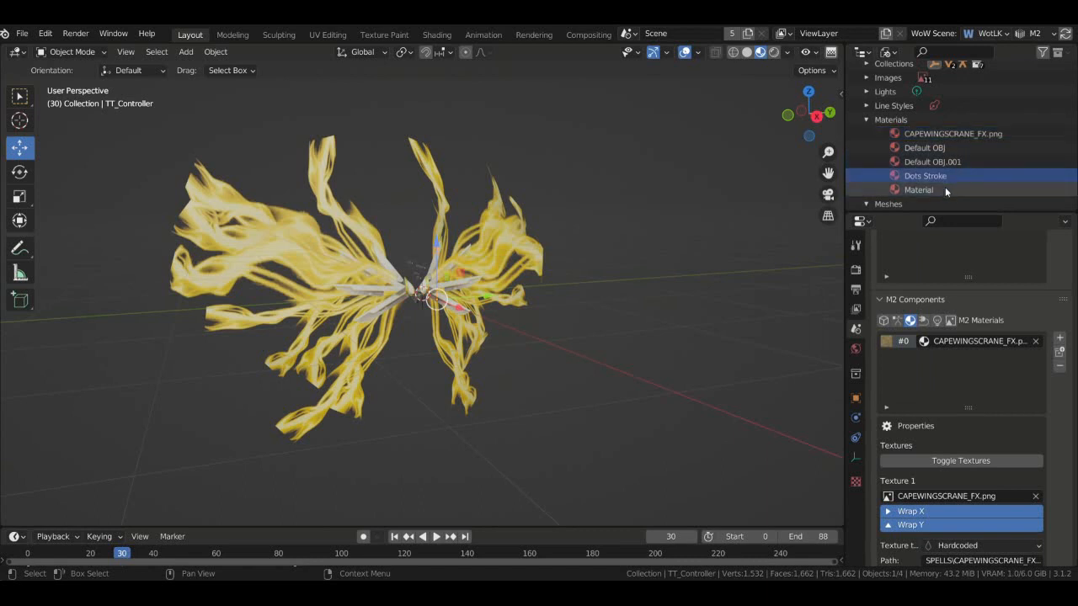
ctrl+click(945, 188)
ctrl+click(955, 136)
right_click(955, 134)
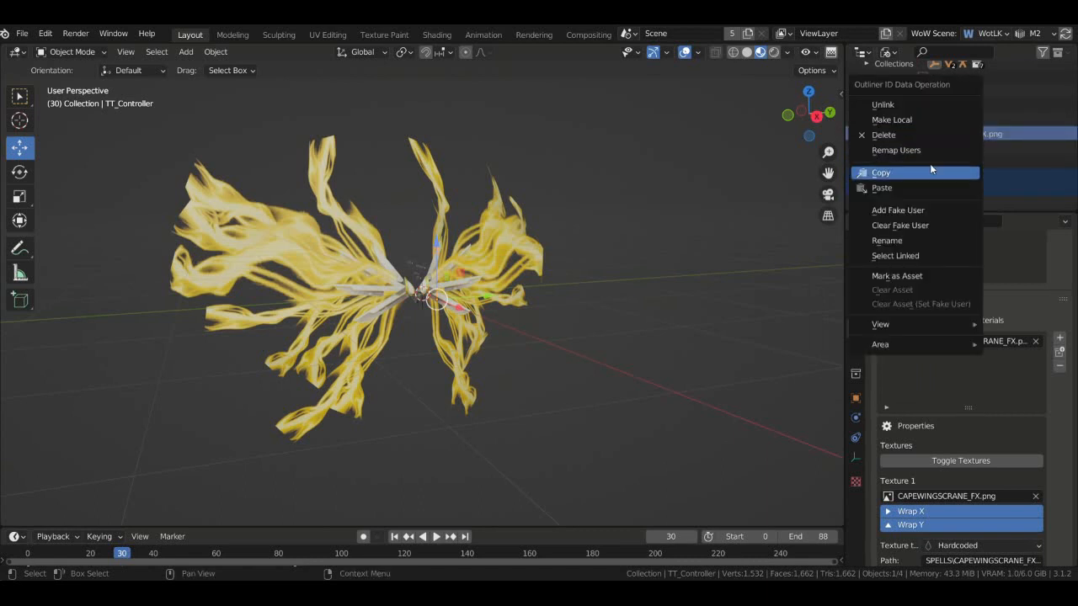
click(913, 135)
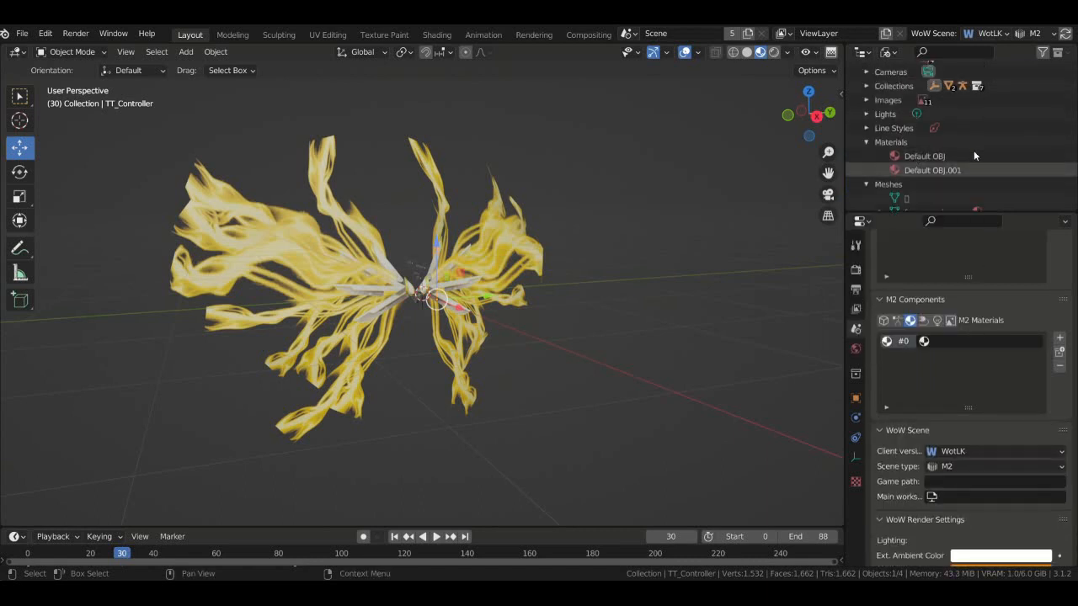
- Delete the unused images in batches: CAPEWINGSCRANE, GLOWBALLOFFSET, GRADIENT64FLIPA, Render Result, SMOKE02B and the flare
scroll(968, 149, up, 1)
click(866, 122)
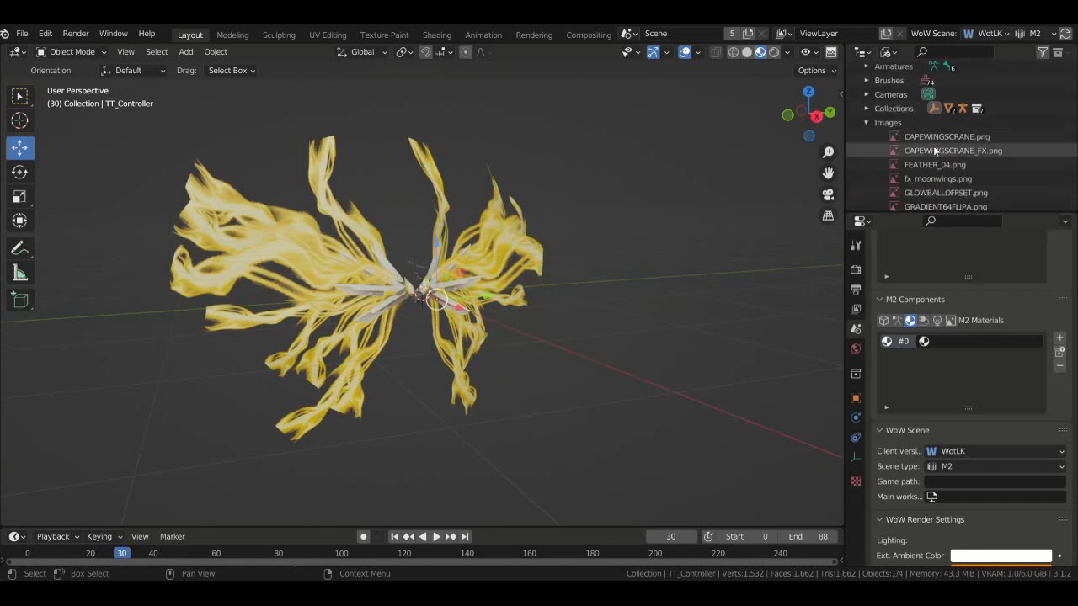
click(944, 137)
scroll(944, 138, down, 1)
right_click(957, 141)
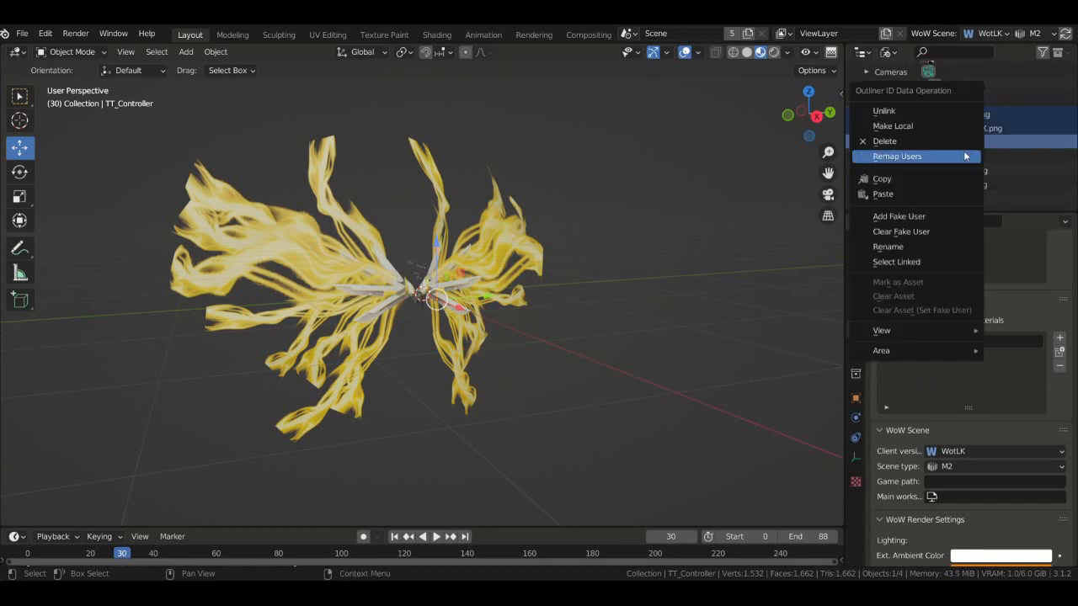
click(943, 138)
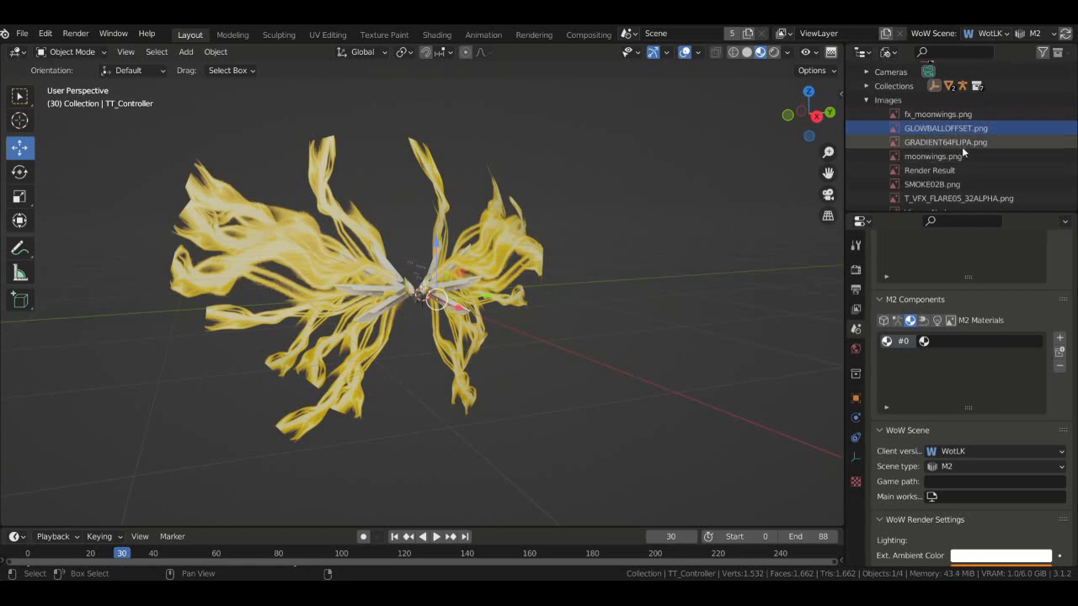
right_click(967, 144)
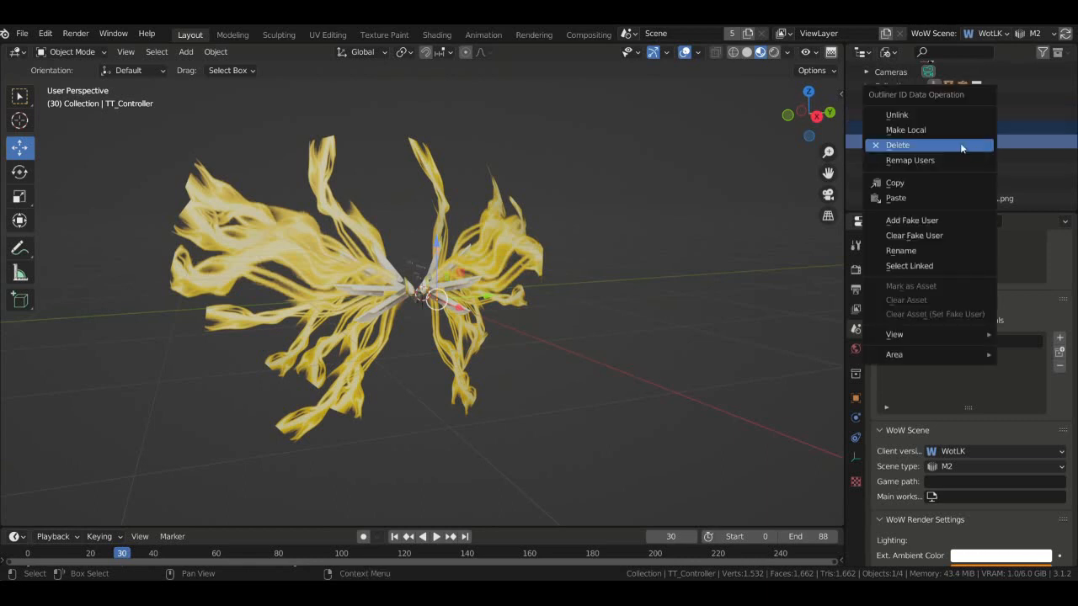
click(968, 147)
drag(952, 143, 947, 171)
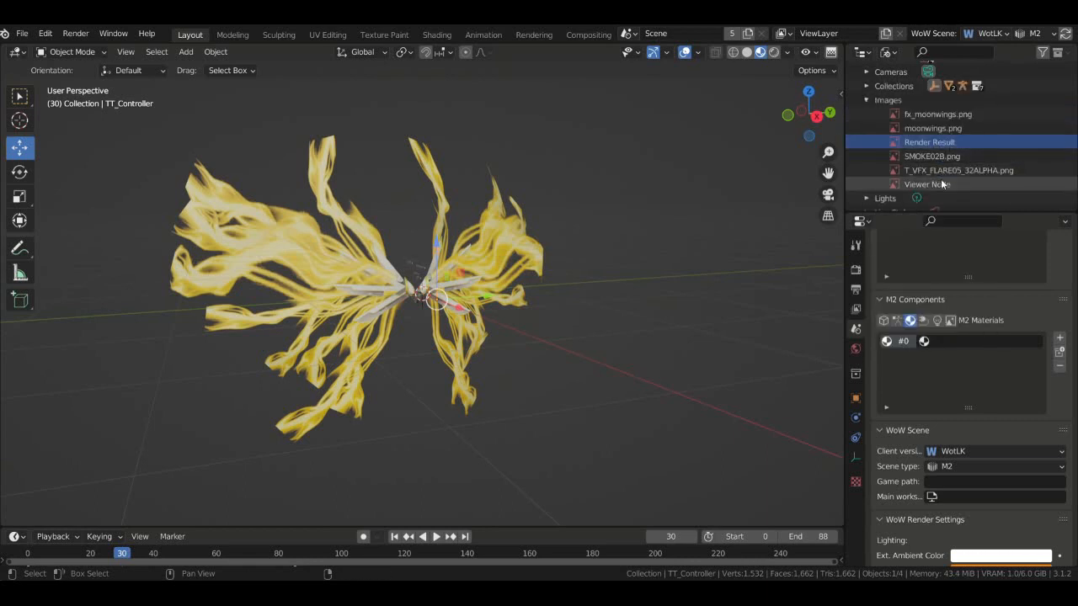
right_click(946, 172)
click(923, 175)
- Check the armature and actions lists, then assign Default OBJ.001 to M2 material slot #0
scroll(944, 162, up, 3)
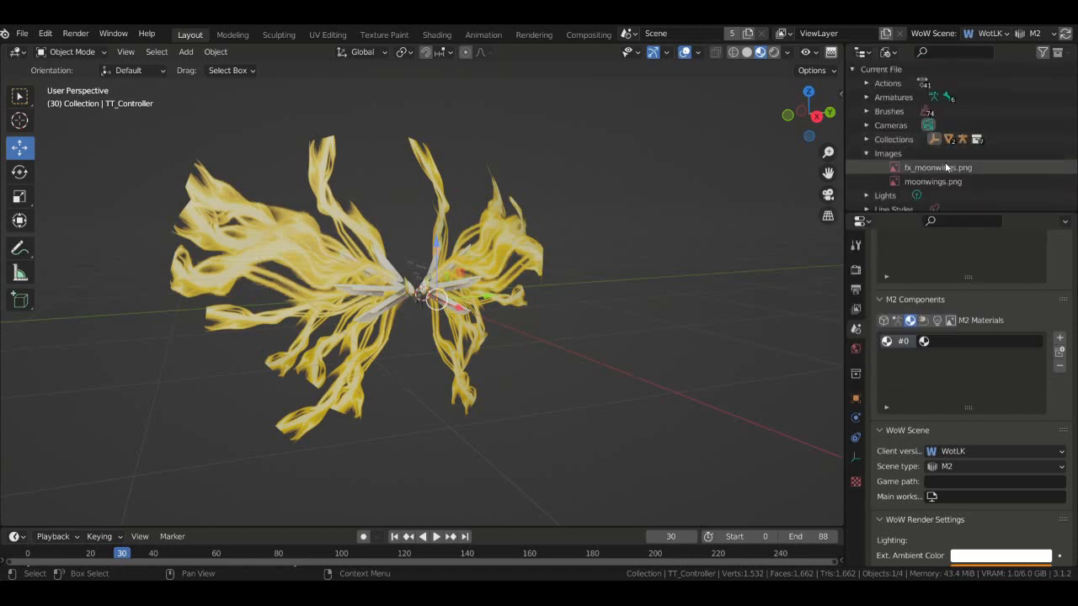
click(865, 153)
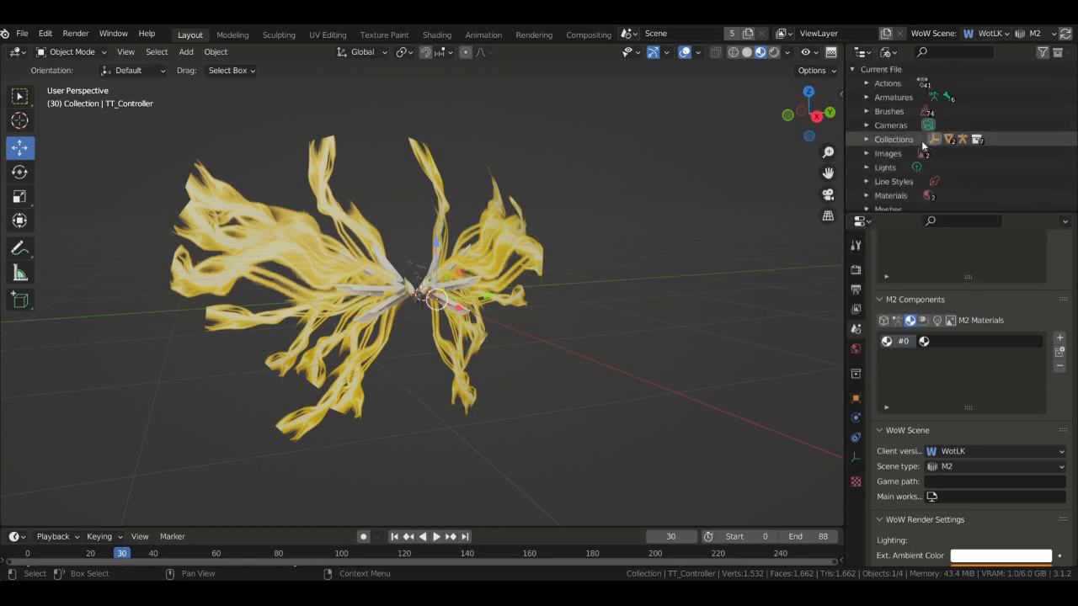
click(866, 98)
click(880, 112)
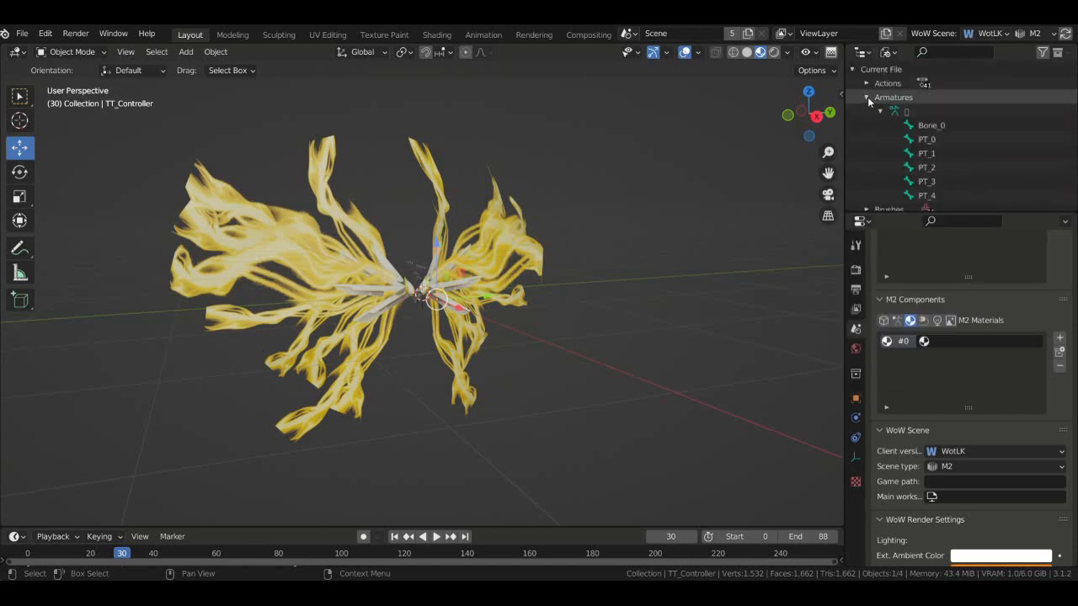
click(866, 98)
click(865, 85)
click(867, 84)
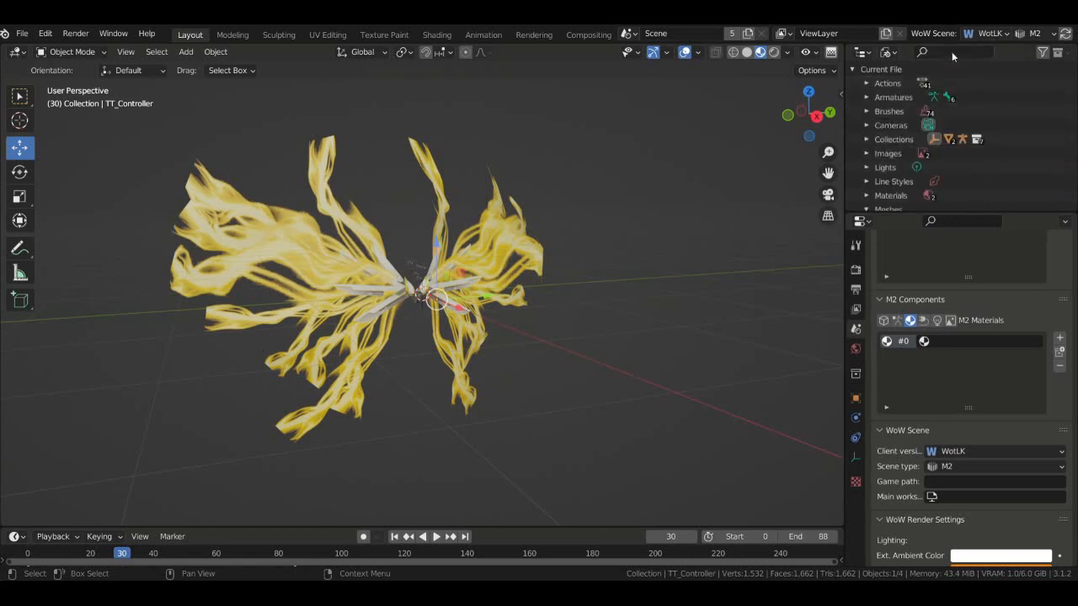
click(924, 341)
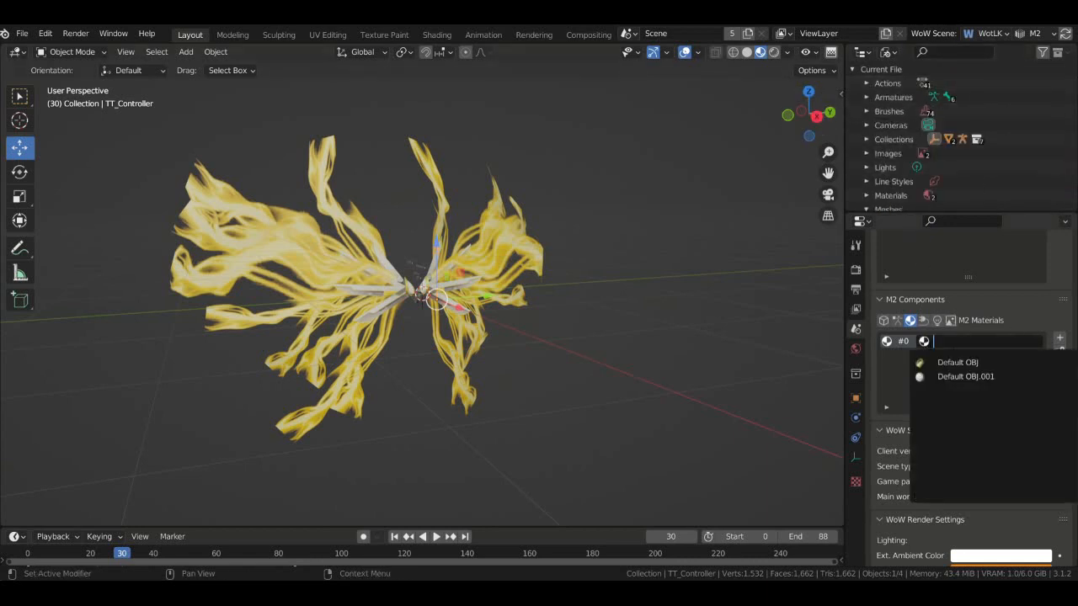
click(970, 378)
- Rename the Moonwings object's material to 'moonwings'
scroll(1067, 292, up, 2)
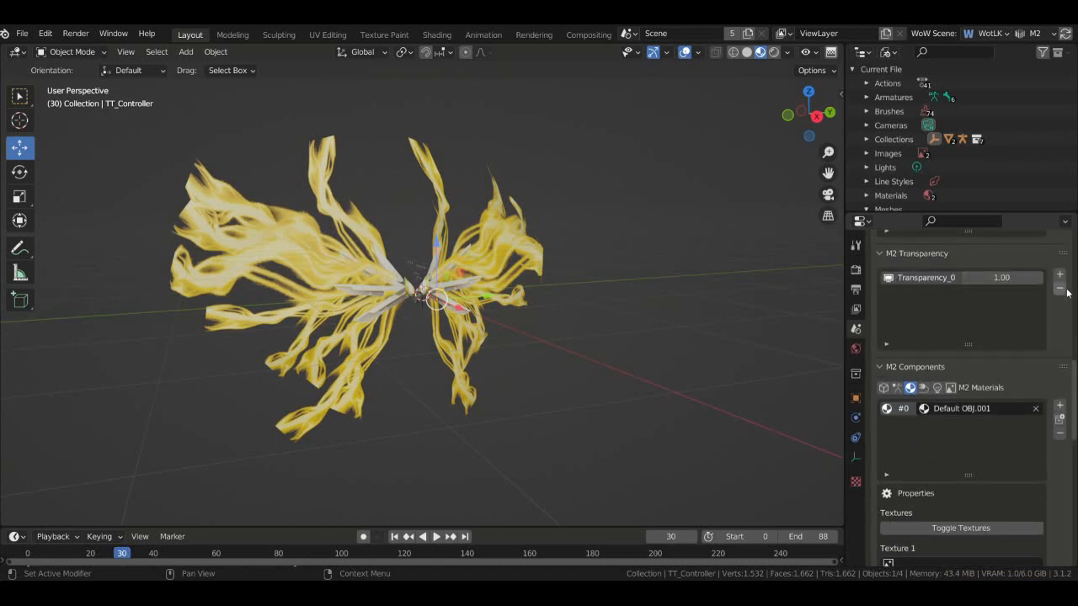
click(407, 289)
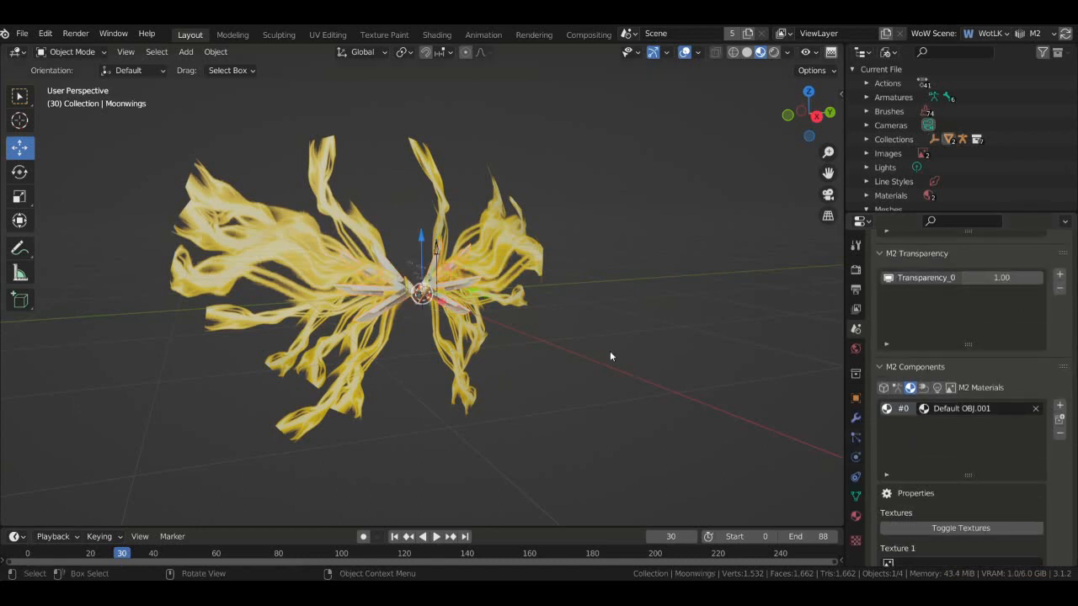
click(856, 515)
scroll(1067, 376, up, 10)
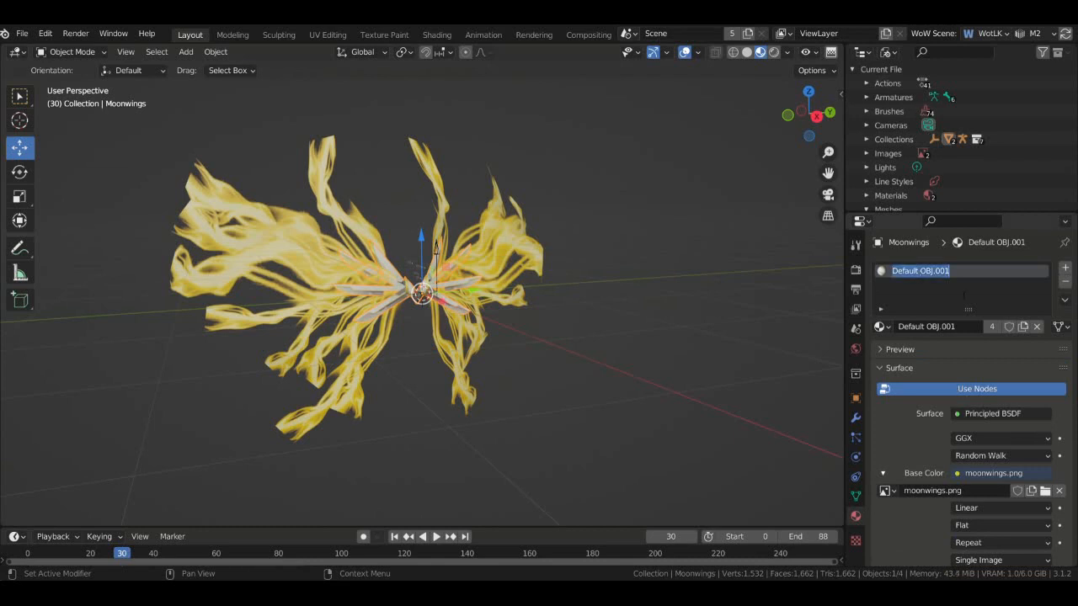
text(M)
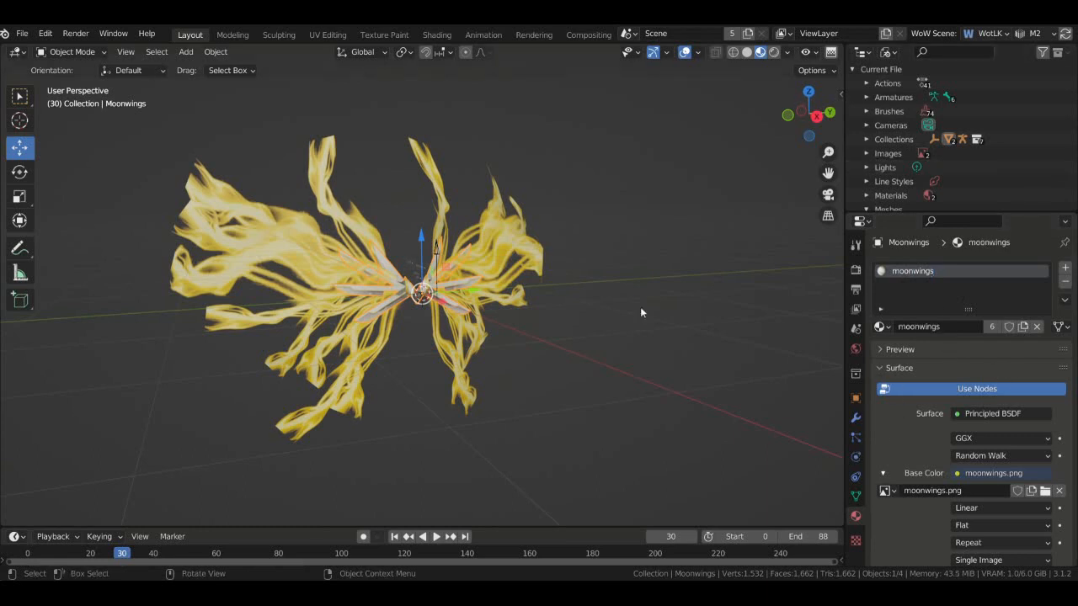
- Rename the fx_moonwings mesh's material to 'fx_moonwings'
click(501, 246)
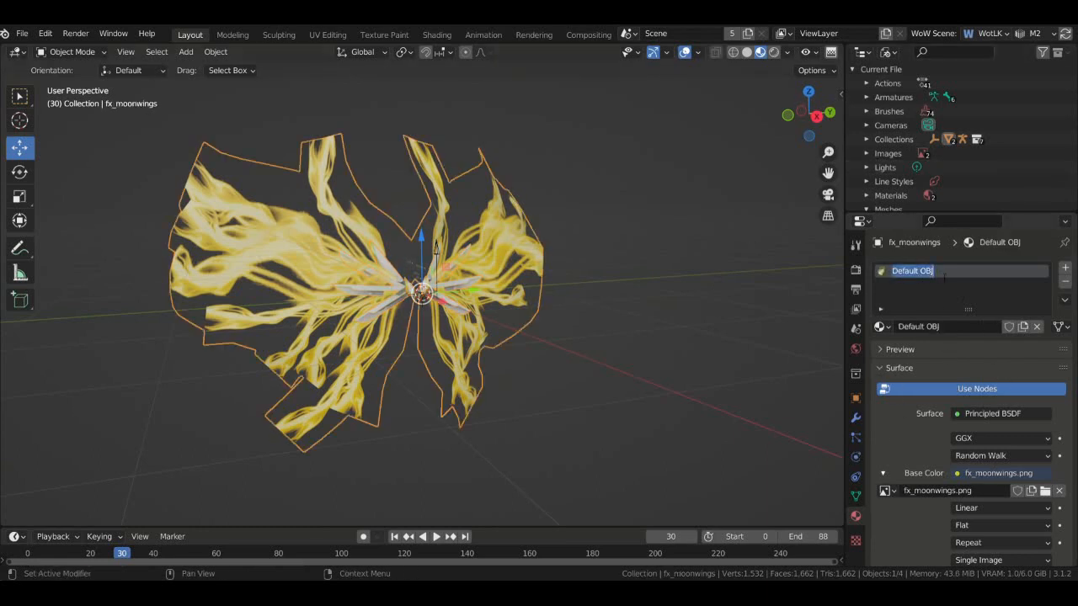
text(fx_moonwings)
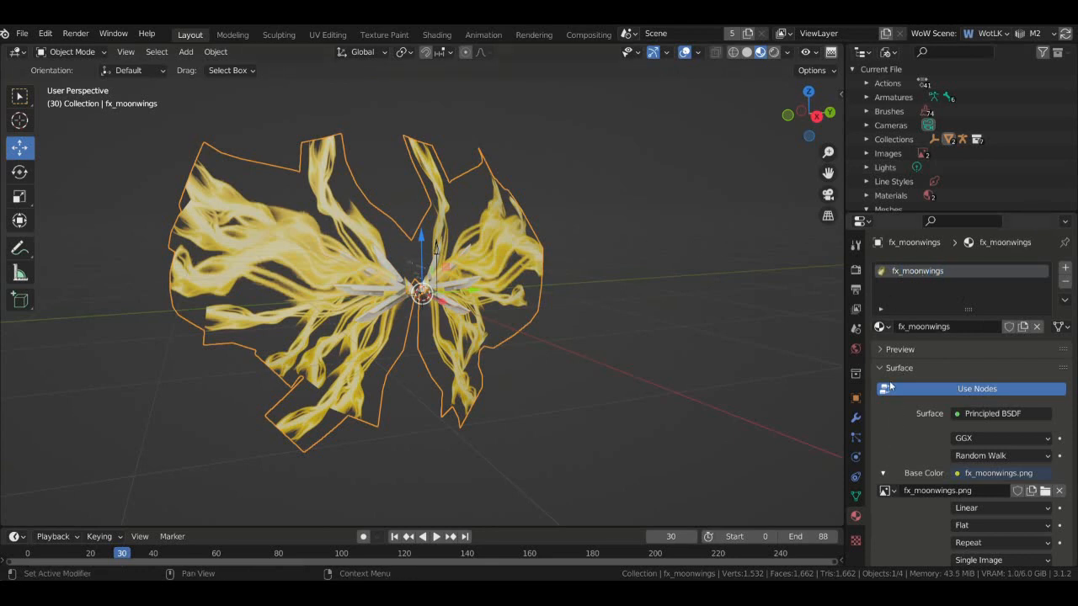
click(855, 329)
scroll(1010, 404, down, 5)
scroll(1069, 407, up, 5)
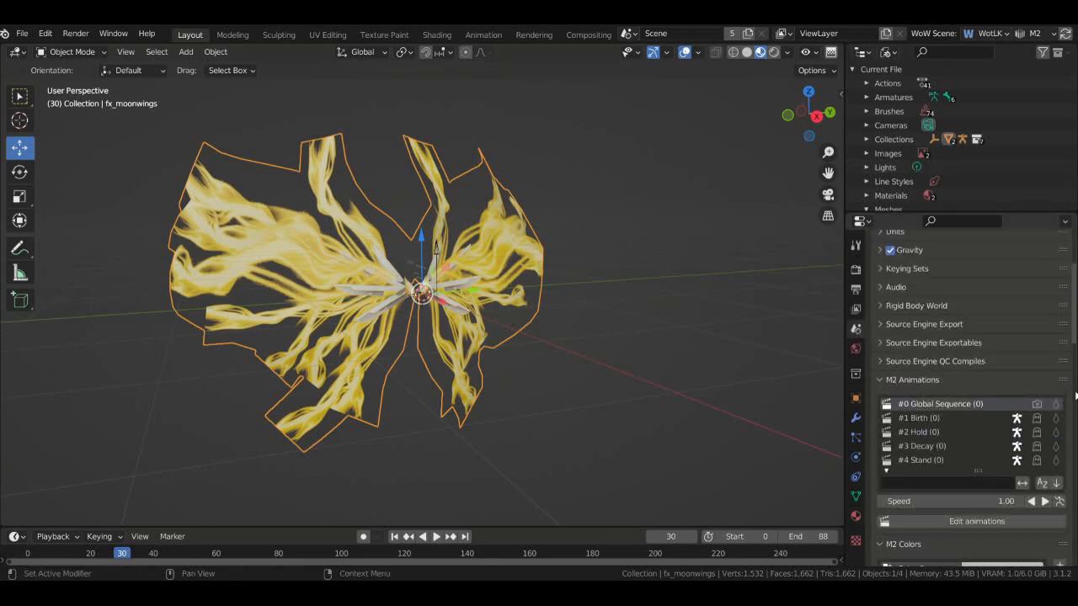
- Assign fx_moonwings to M2 material slot #1
scroll(1011, 395, down, 10)
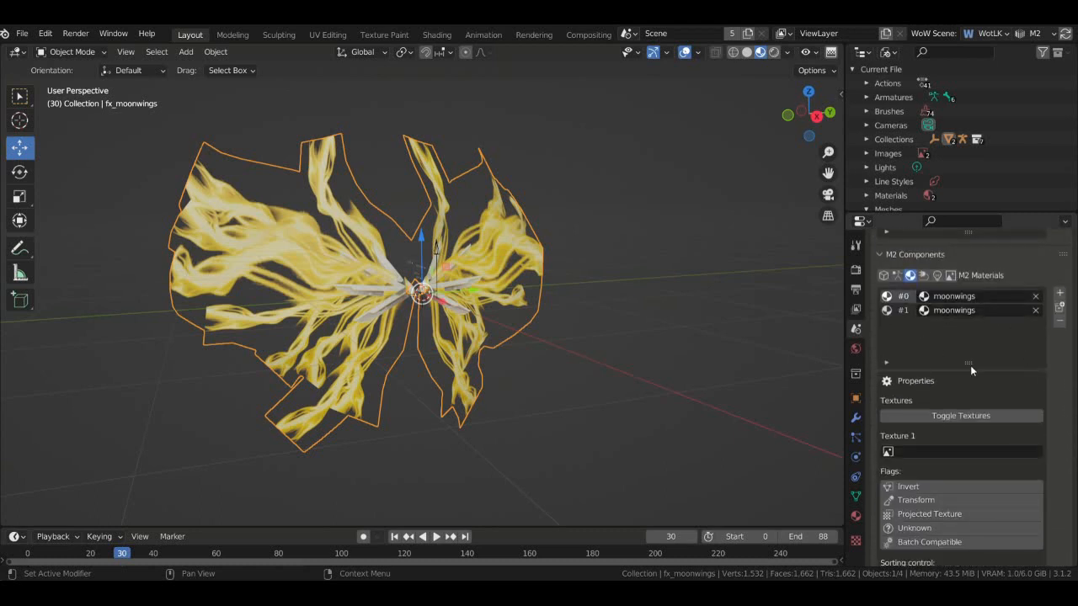
click(923, 310)
click(948, 336)
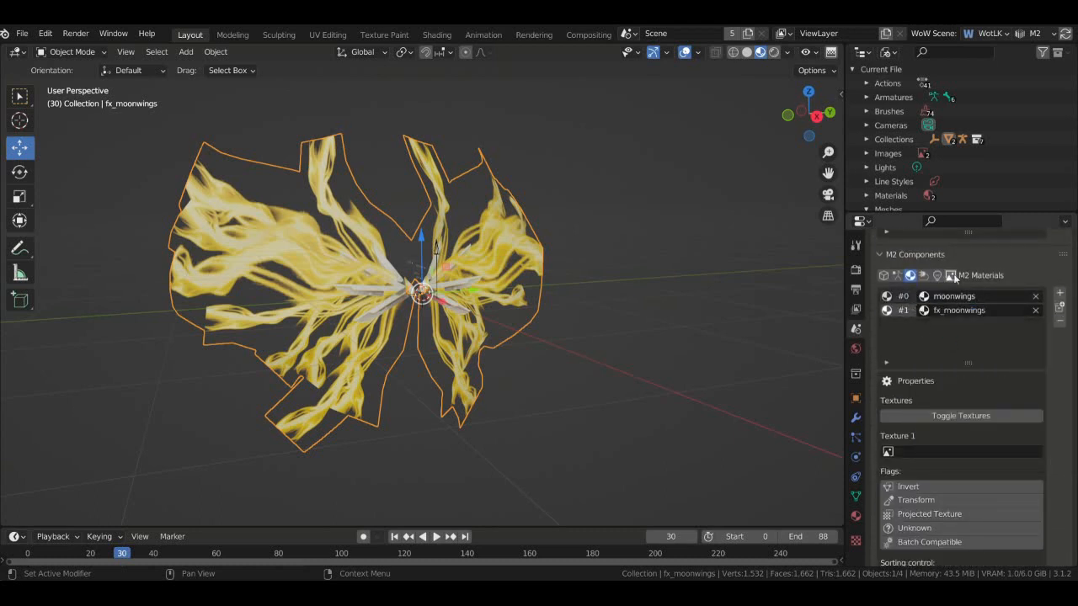
- Set Texture 1 to moonwings.png with game path Spells\Wings\moonwings.blp
scroll(971, 336, down, 3)
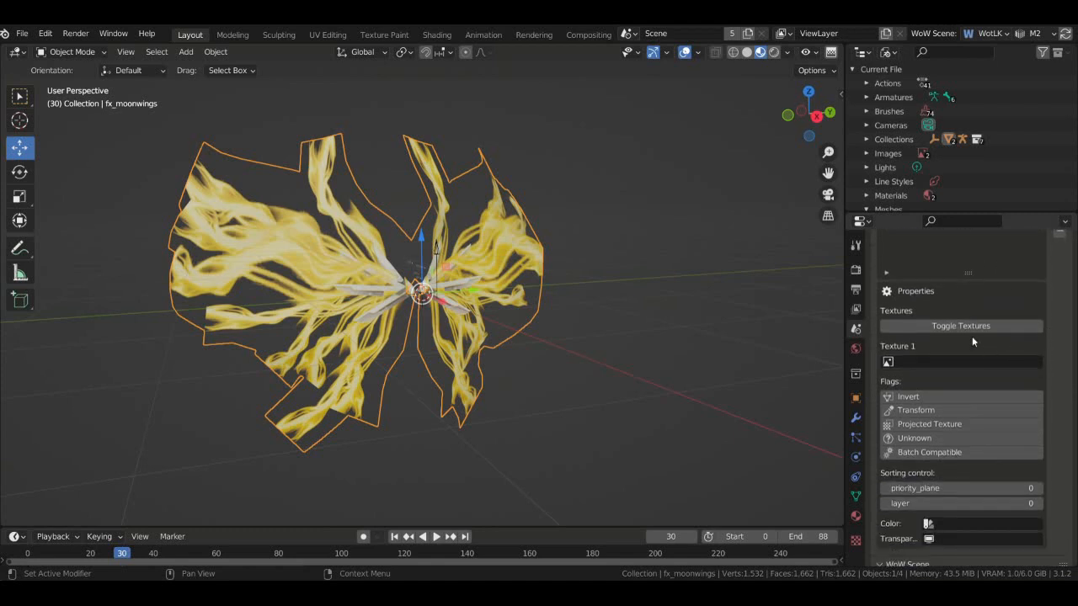
click(938, 328)
click(939, 328)
click(943, 362)
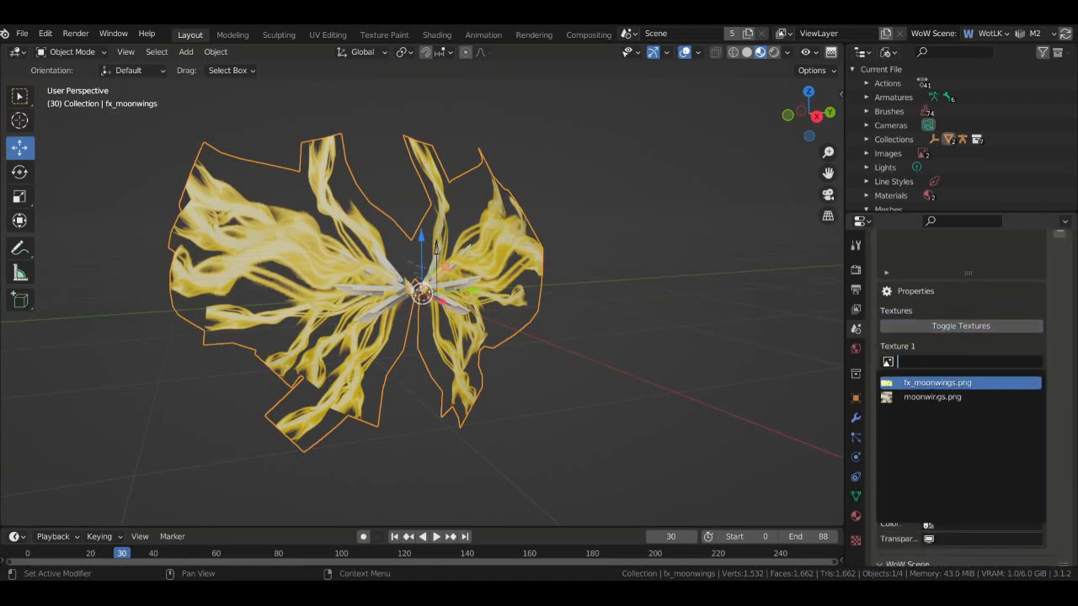
click(948, 397)
click(911, 367)
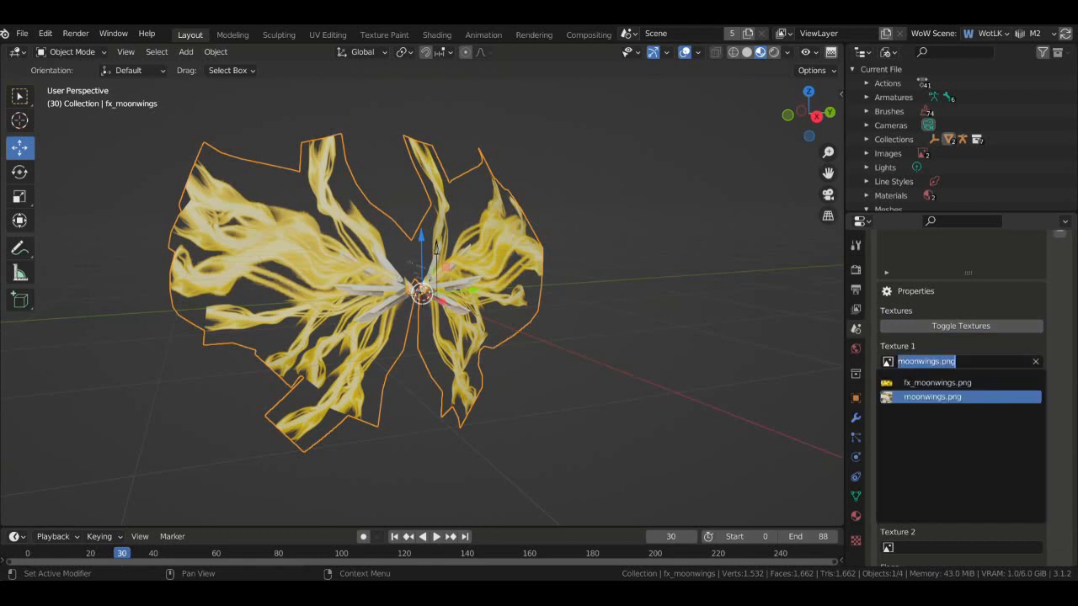
click(929, 397)
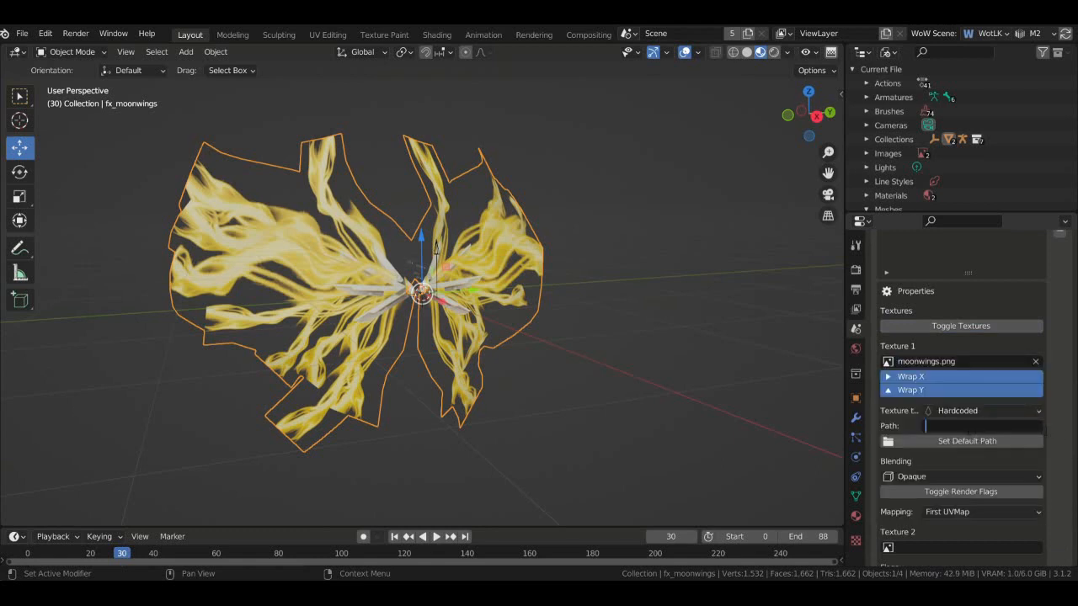
click(1004, 428)
text(Spells)
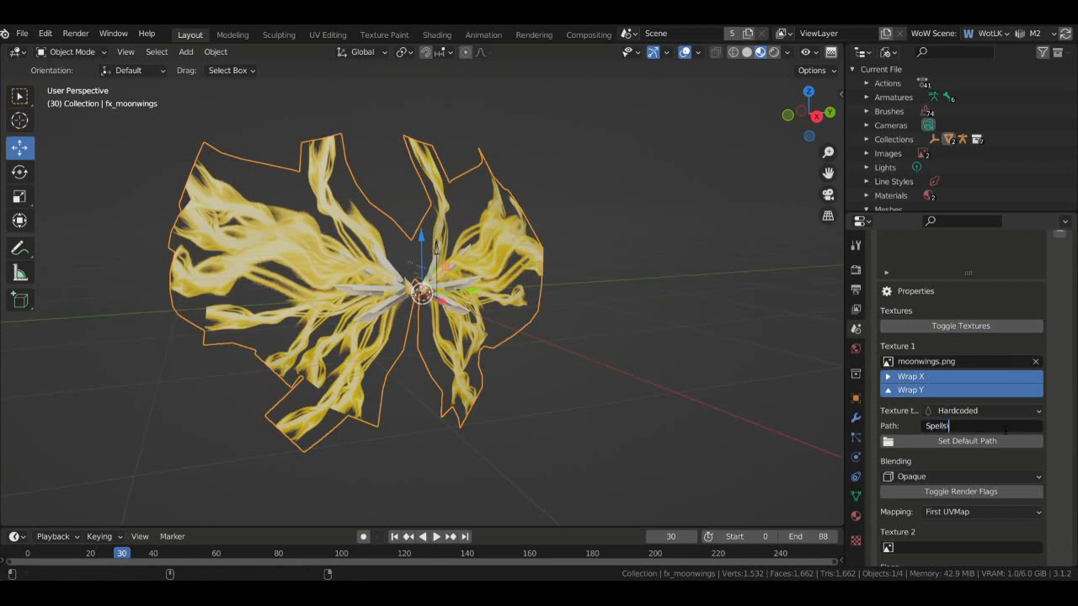
text(\Wings\moonwings.blp)
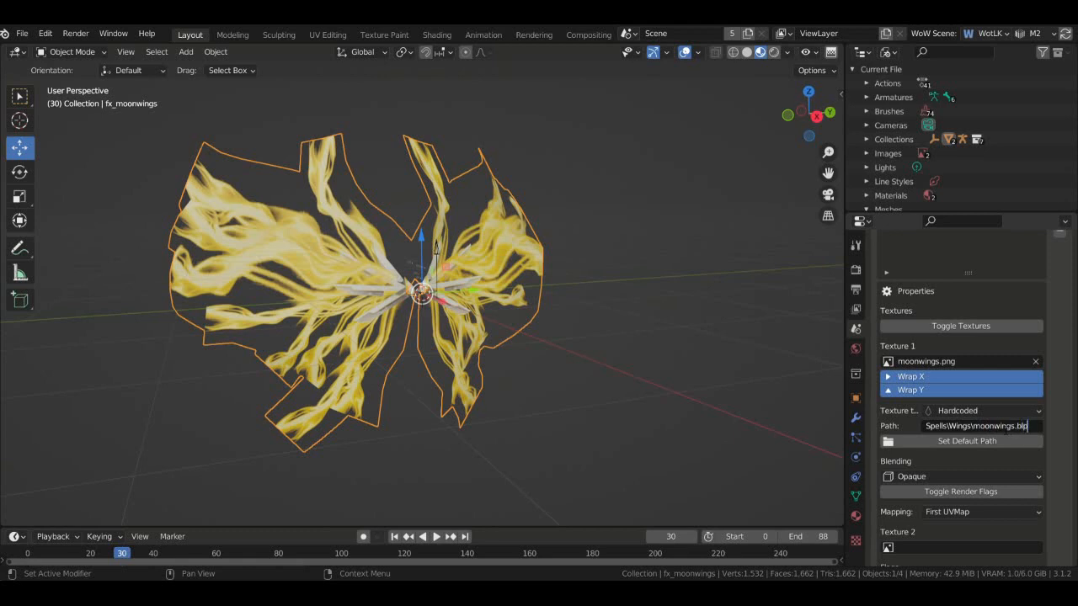
key(Return)
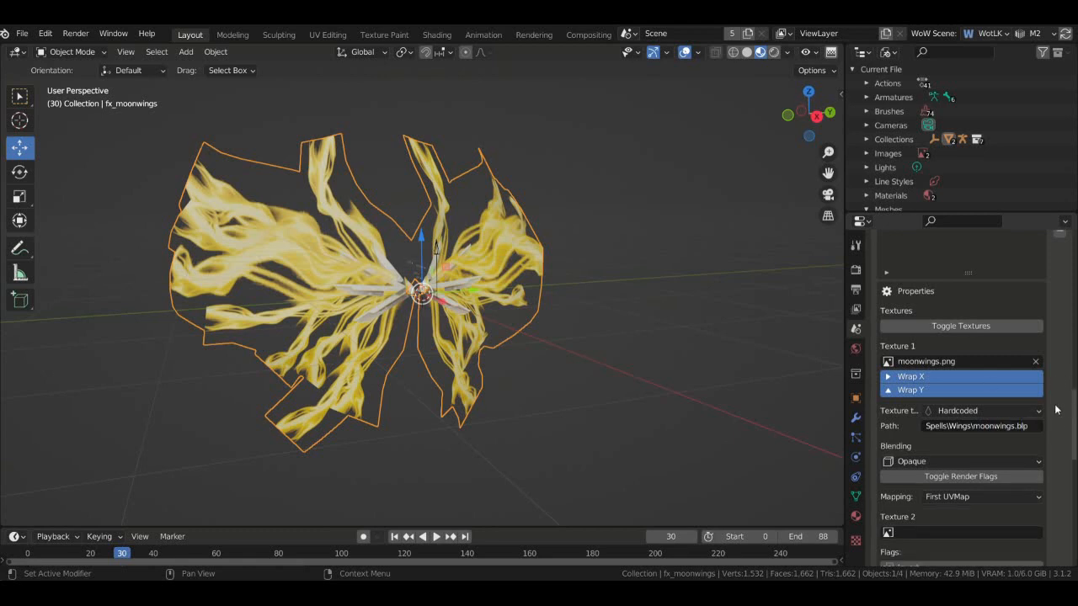
- Show the moonwings texture's render flags and review the Blending options, leaving it Opaque
click(1016, 476)
scroll(1010, 455, down, 2)
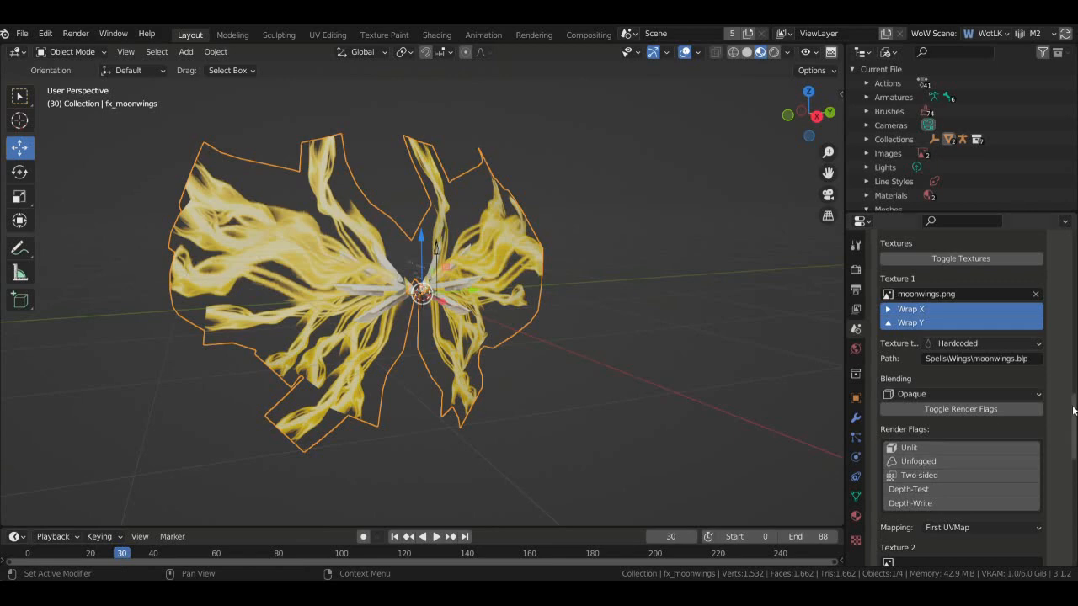
drag(807, 112, 605, 187)
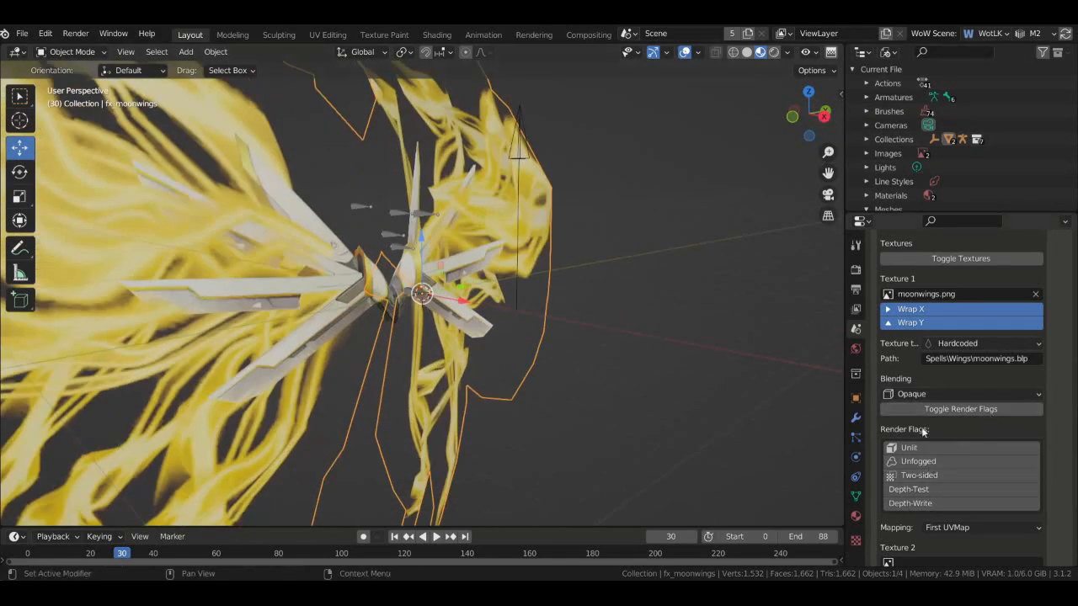
mouse_move(828, 128)
mouse_down()
mouse_move(770, 126)
mouse_move(804, 133)
mouse_move(827, 121)
mouse_up()
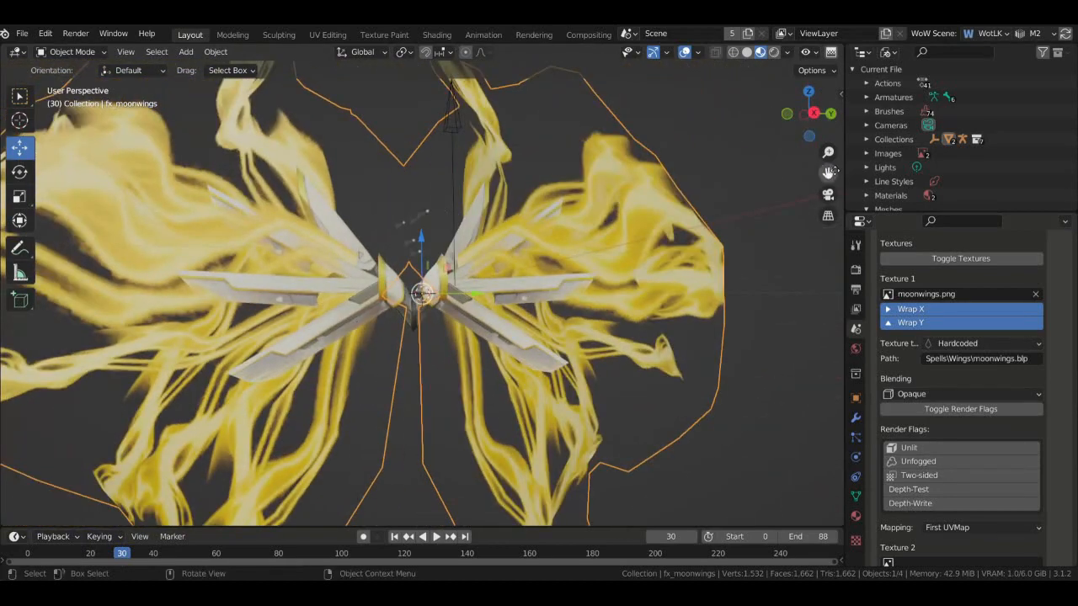
scroll(1063, 458, up, 2)
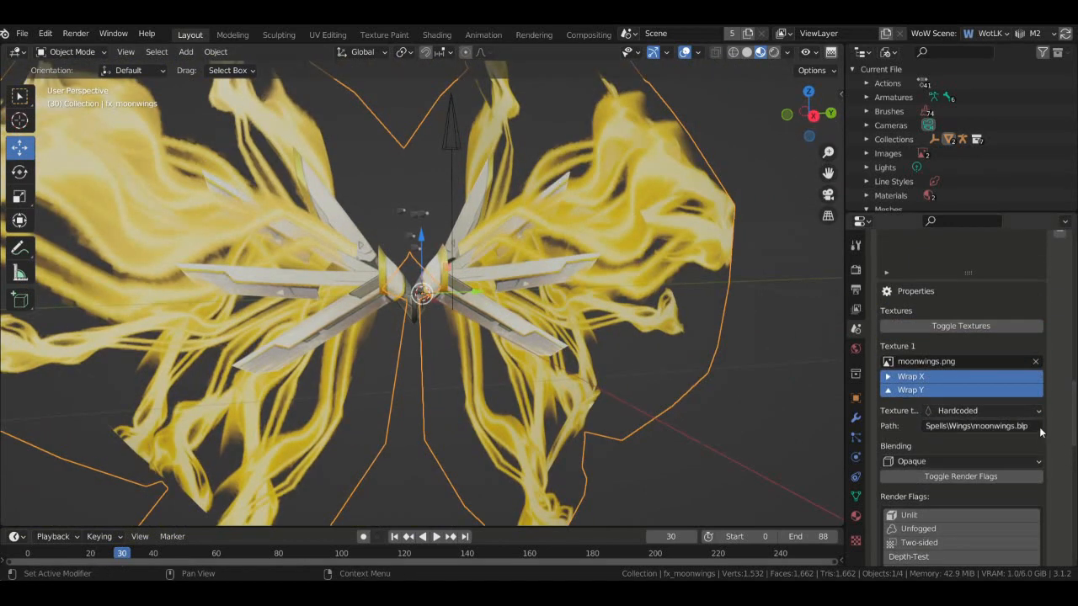
click(1025, 462)
key(Escape)
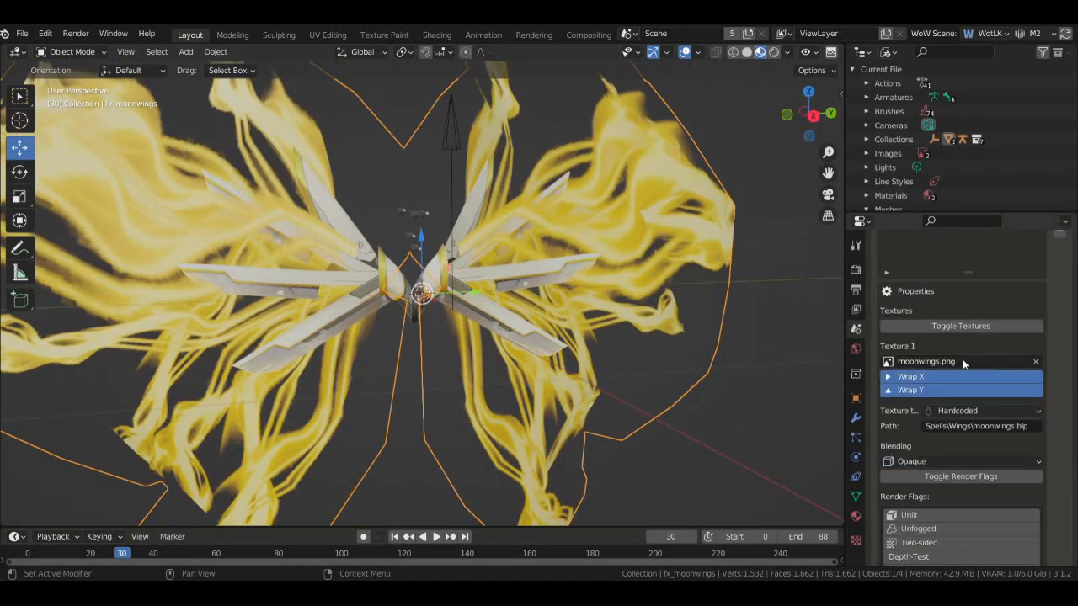
scroll(960, 379, up, 3)
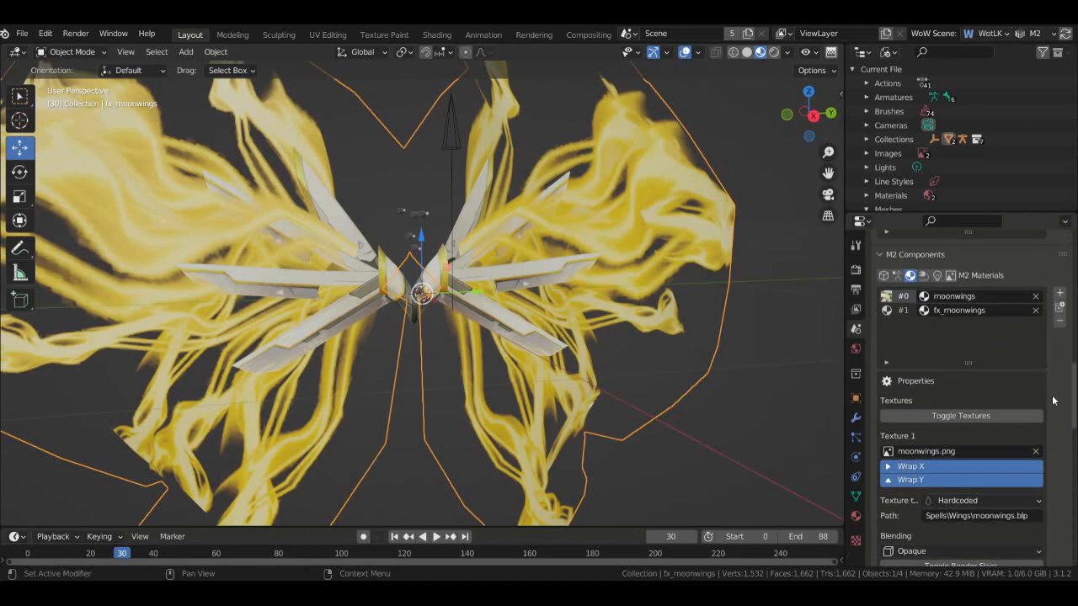
- Select the fx_moonwings M2 material and set fx_moonwings.png as its Texture 1
click(905, 311)
scroll(1067, 448, down, 3)
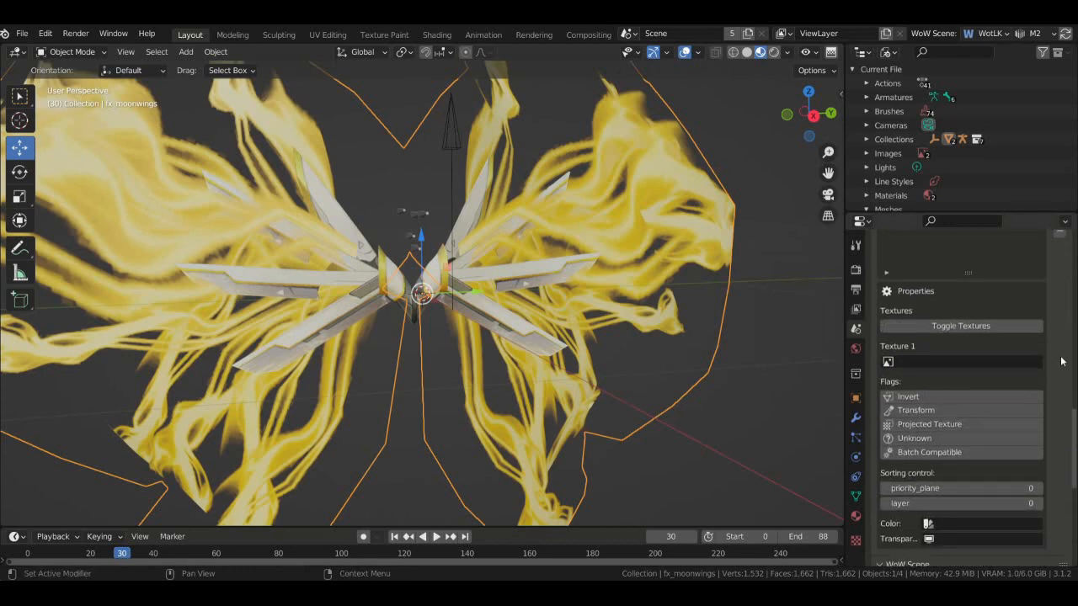
scroll(1060, 361, up, 3)
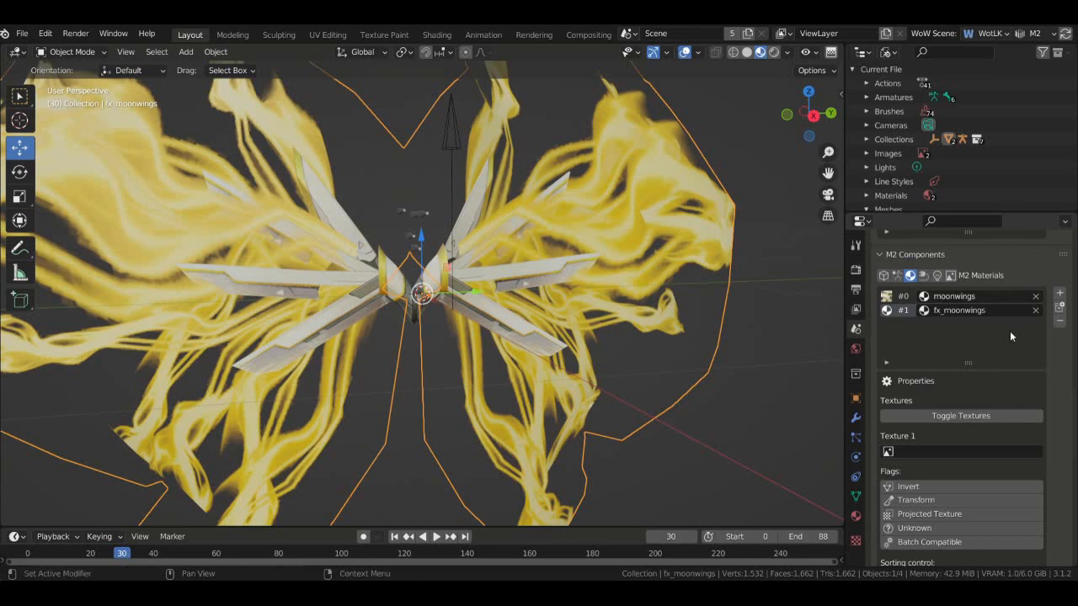
scroll(1035, 354, down, 2)
scroll(1067, 423, up, 4)
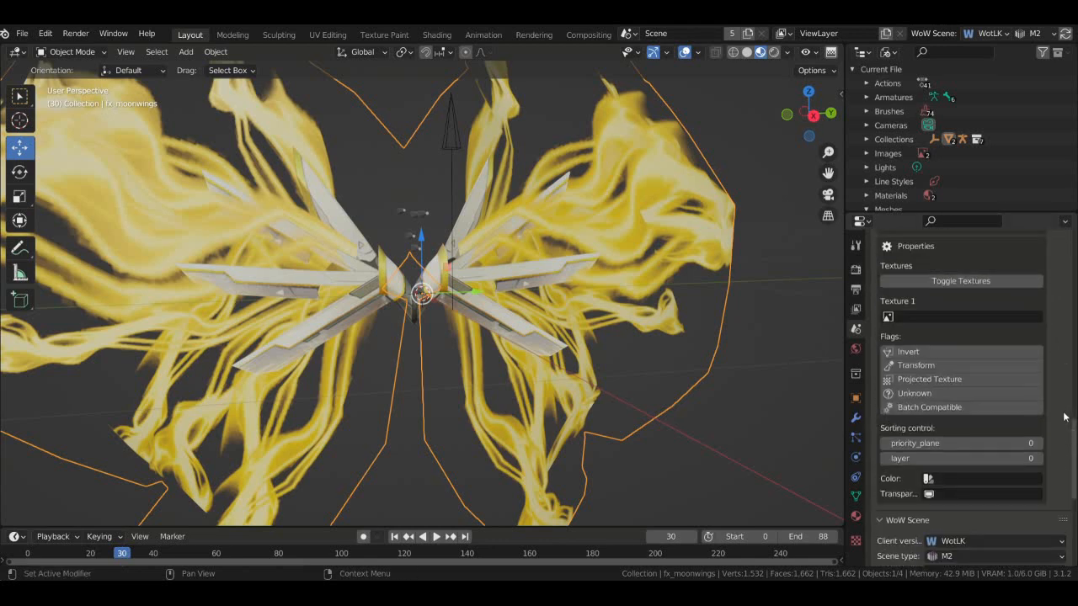
scroll(931, 359, down, 1)
click(931, 360)
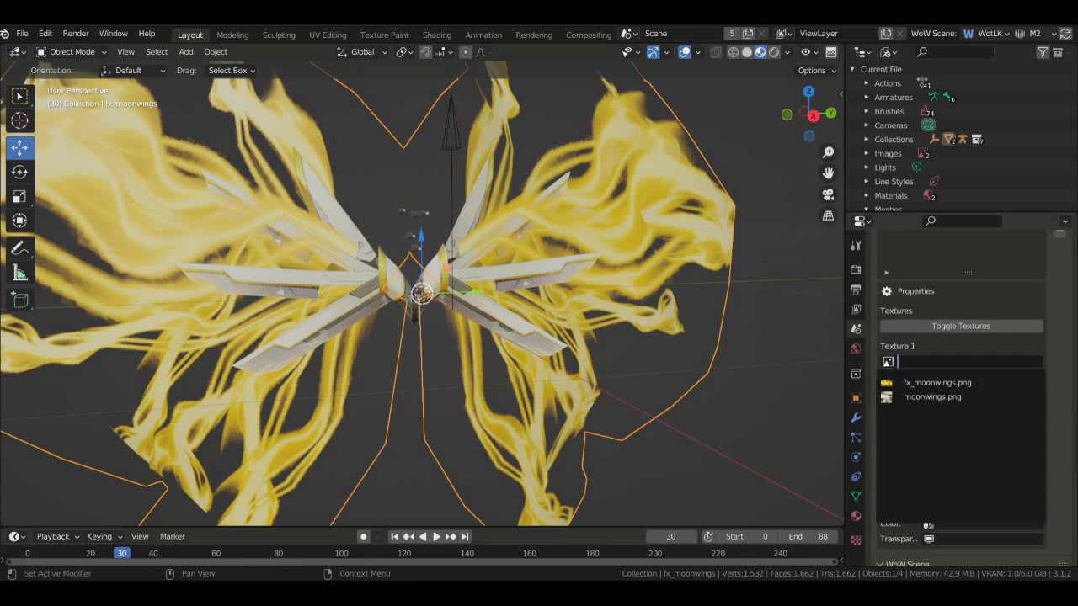
click(934, 394)
- Browse the images available for Texture 2 without assigning one
scroll(1049, 379, down, 3)
scroll(1048, 380, down, 2)
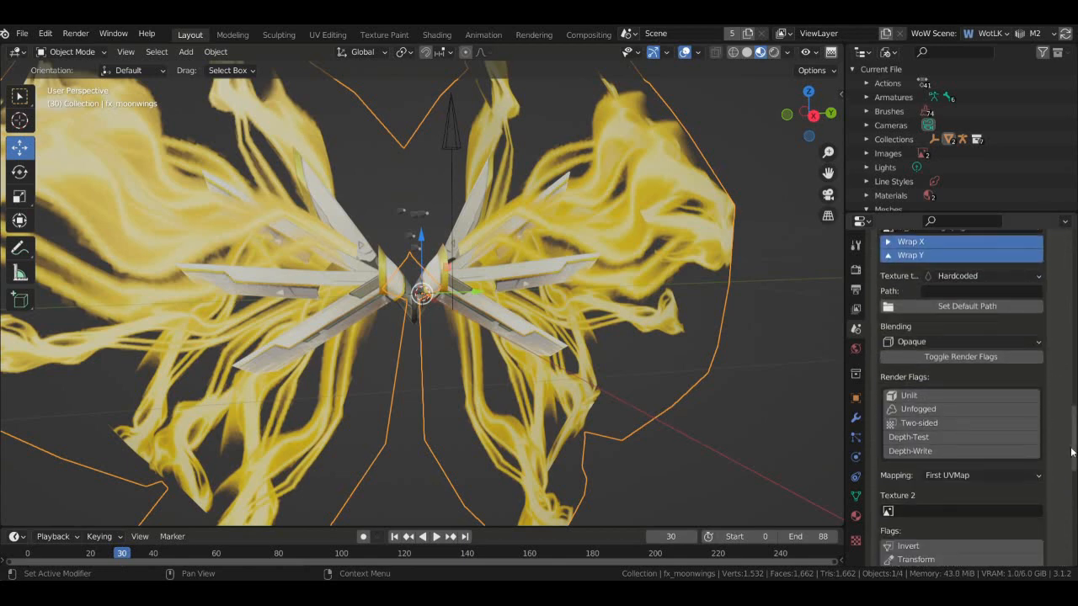
scroll(949, 433, down, 3)
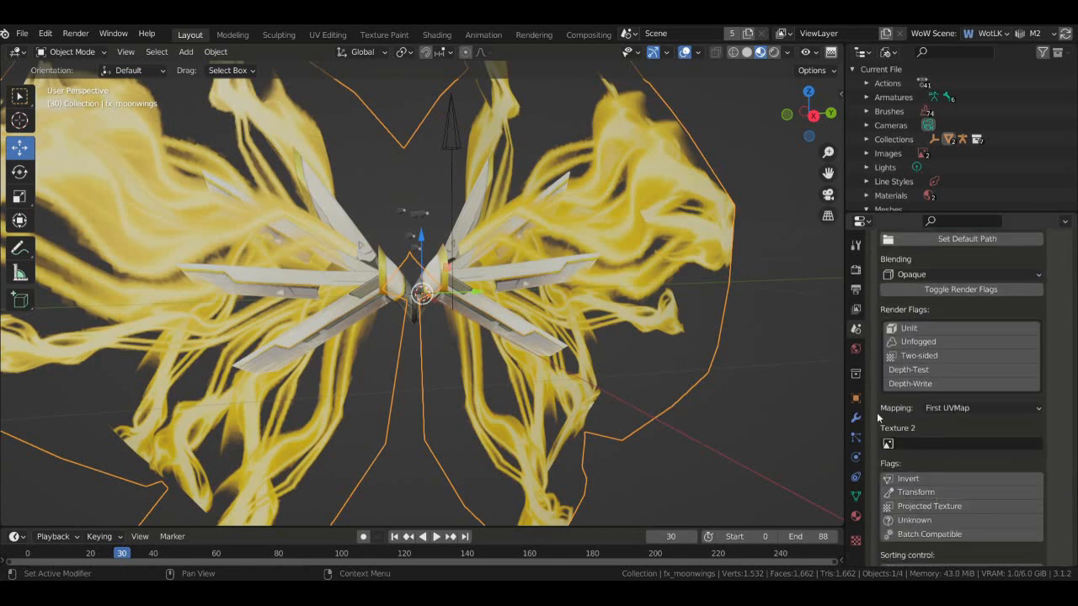
click(887, 443)
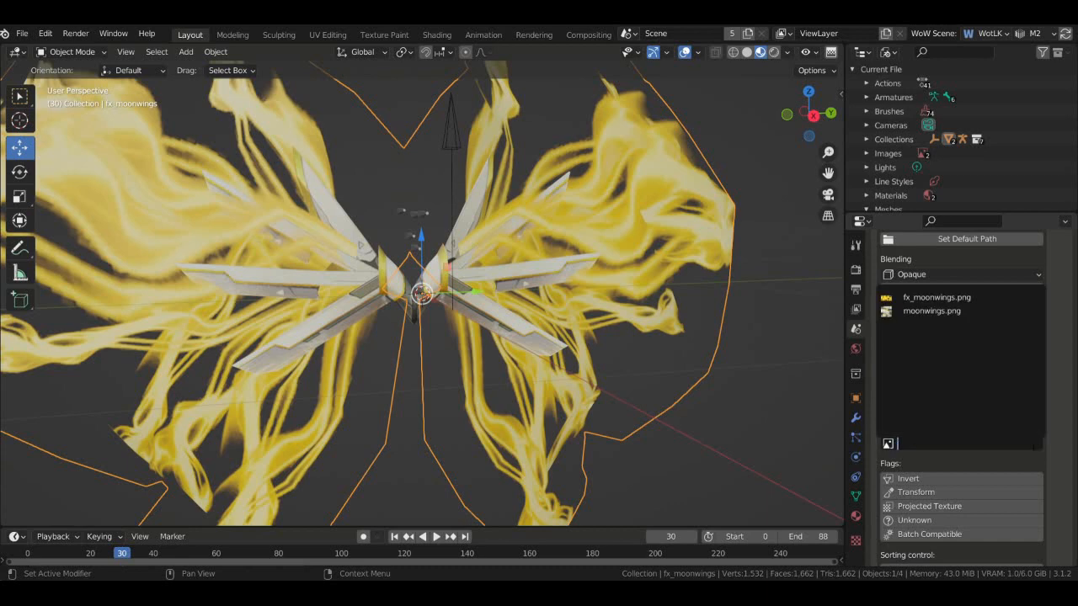
scroll(908, 318, up, 15)
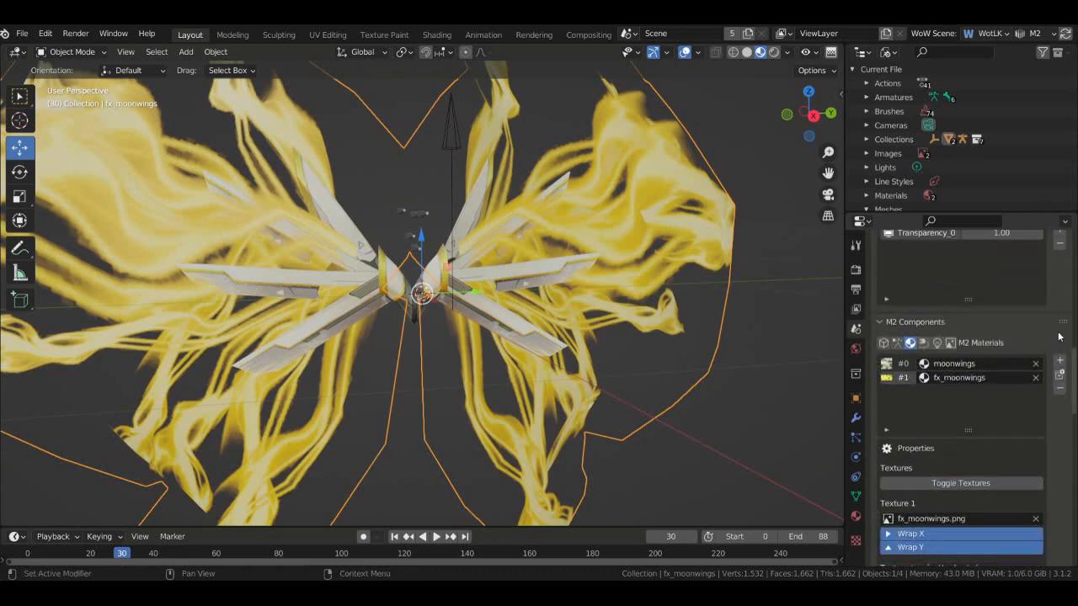
scroll(1029, 469, up, 20)
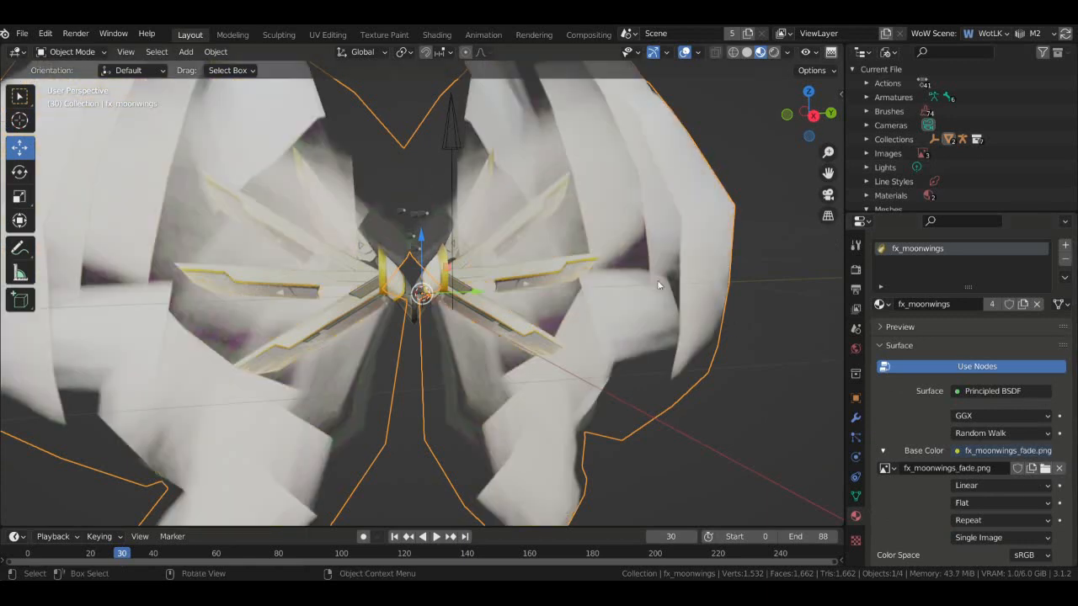
- Play the wing animation, return the timeline to frame 0 and inspect the pale wings
mouse_move(799, 99)
mouse_down()
mouse_move(834, 110)
mouse_move(808, 102)
mouse_up()
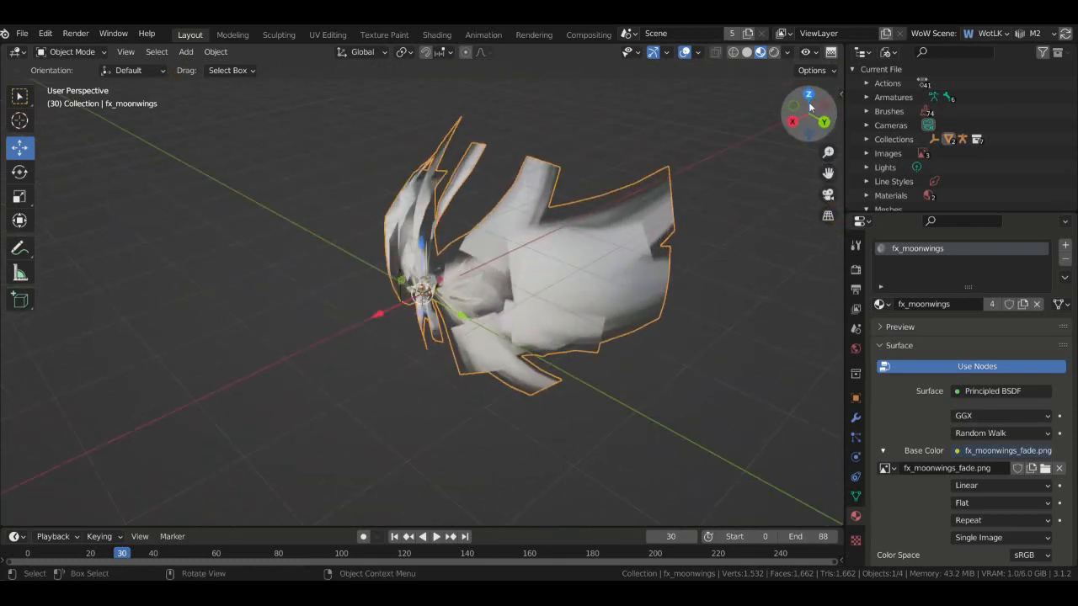
key(space)
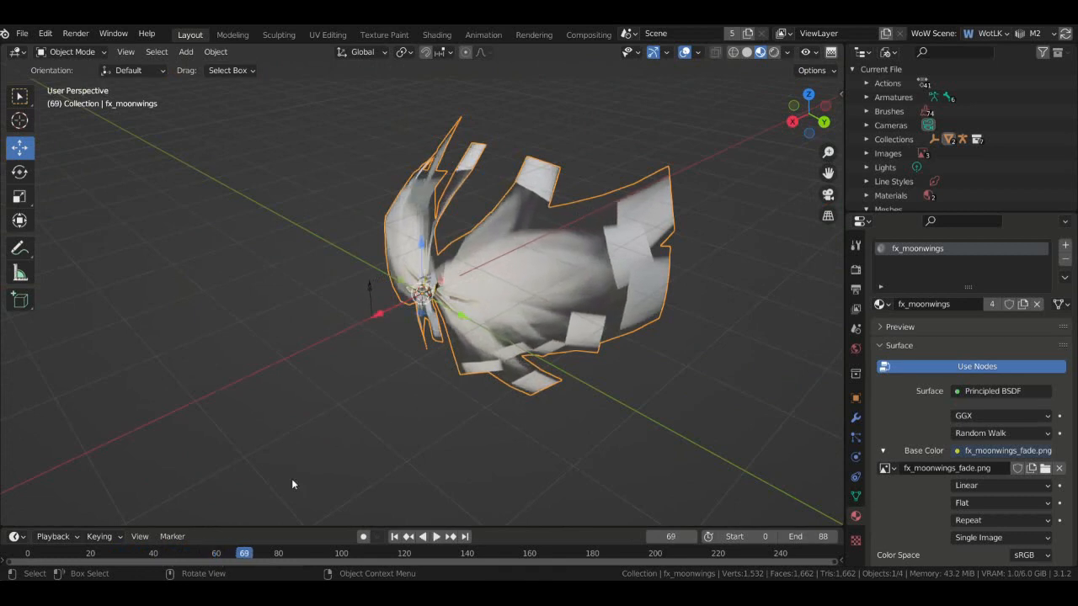
drag(46, 537, 20, 539)
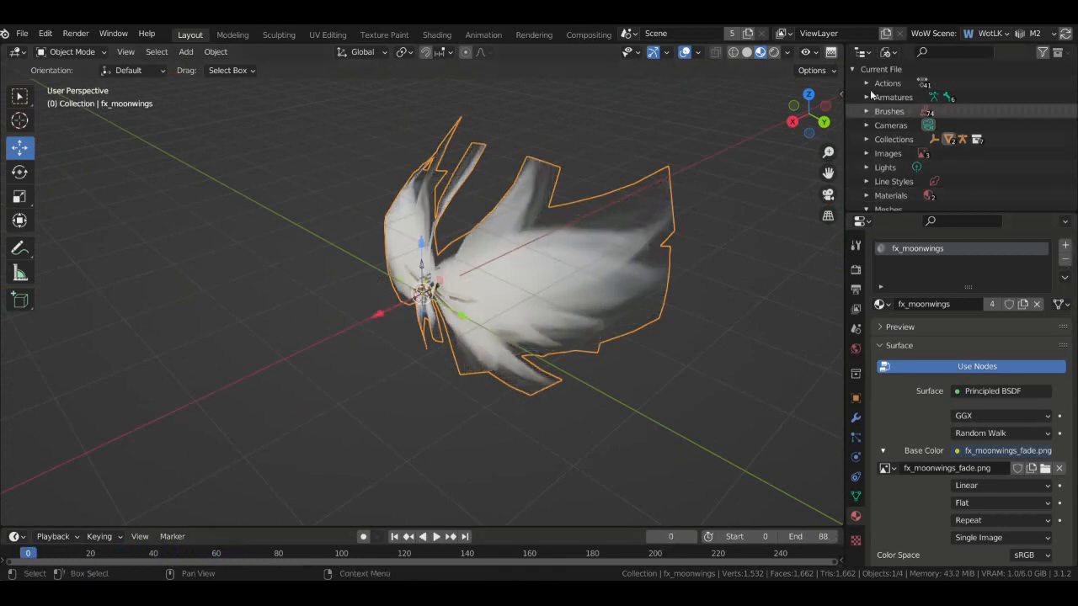
drag(813, 113, 552, 141)
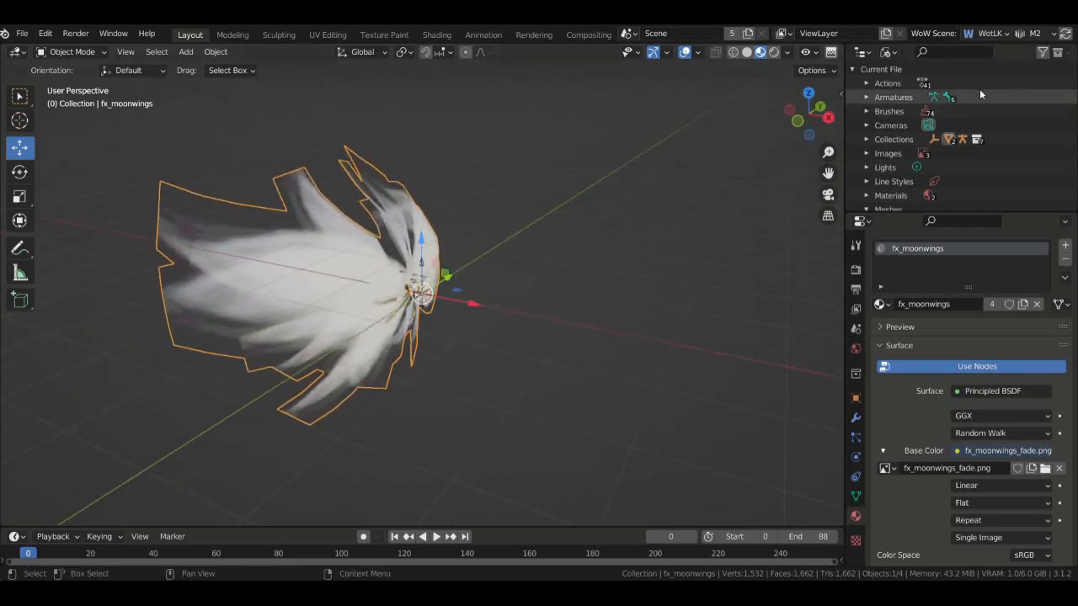
mouse_move(811, 114)
mouse_down()
mouse_move(728, 114)
mouse_move(792, 107)
mouse_up()
scroll(811, 114, up, 5)
scroll(799, 122, down, 3)
scroll(895, 406, down, 4)
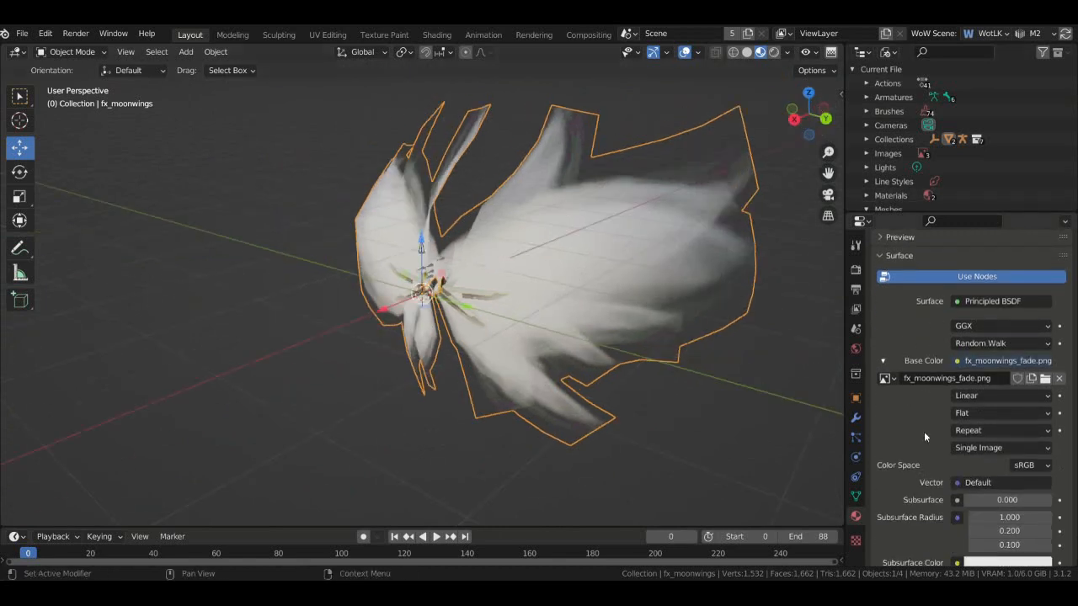
scroll(923, 431, up, 3)
click(888, 445)
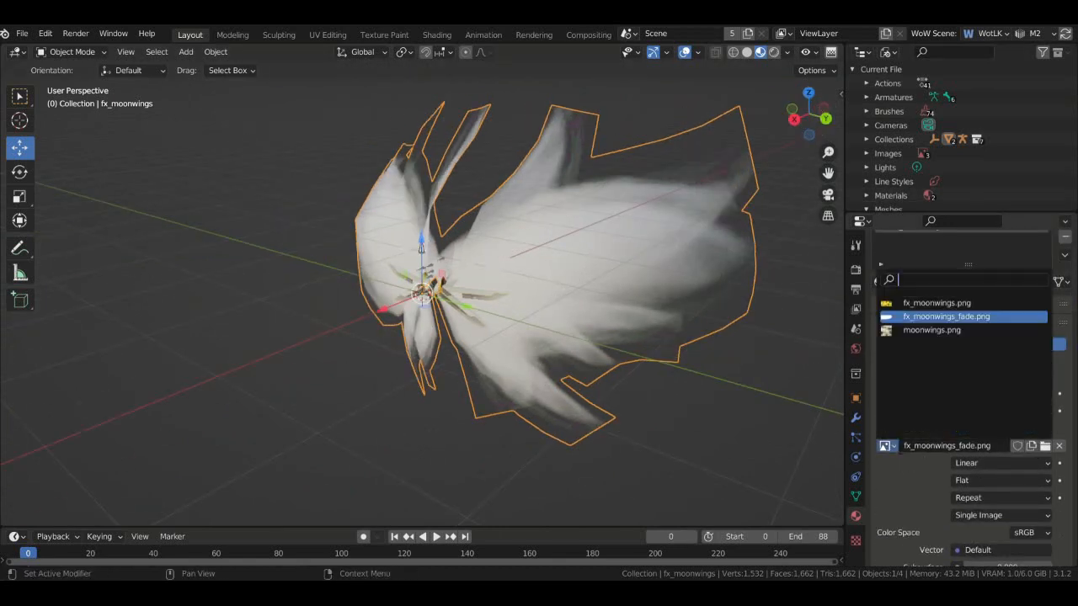
- Restore fx_moonwings.png as the wings' base colour texture
click(926, 300)
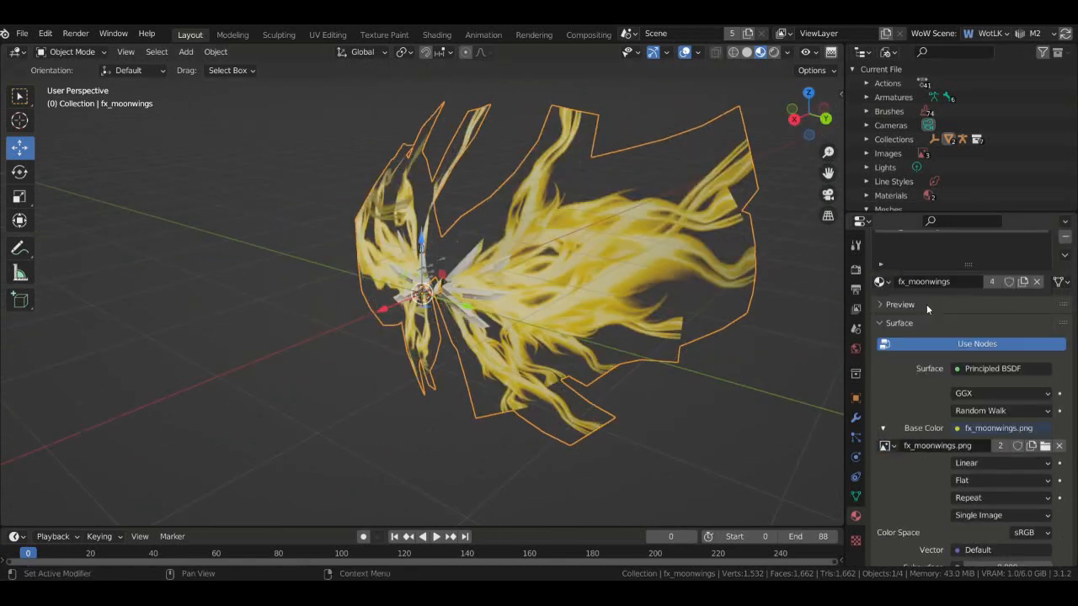
click(856, 330)
drag(1074, 300, 1076, 431)
scroll(1076, 426, down, 4)
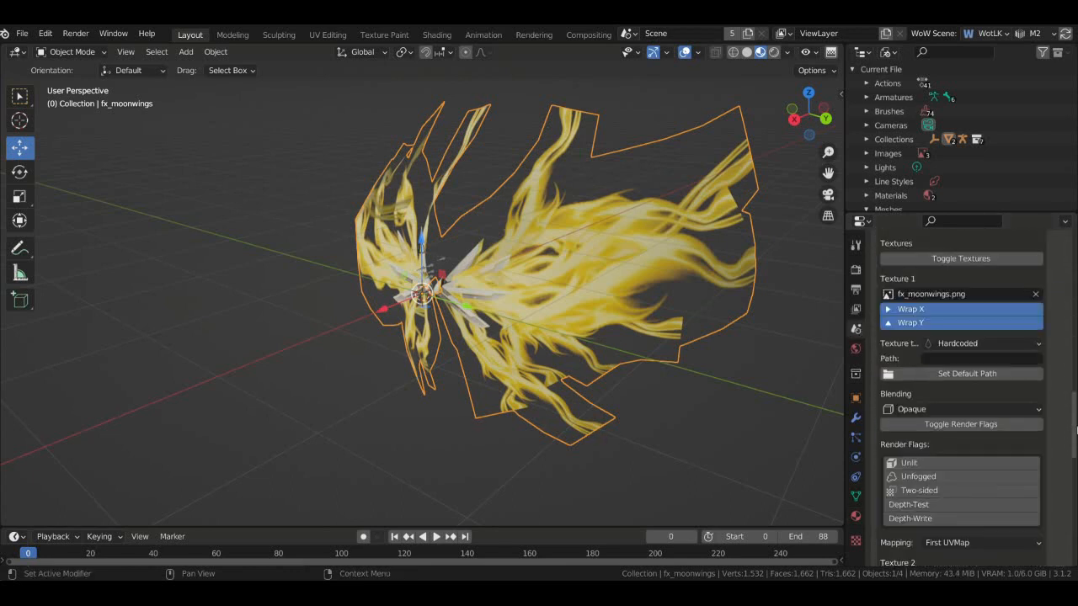
scroll(1066, 414, down, 4)
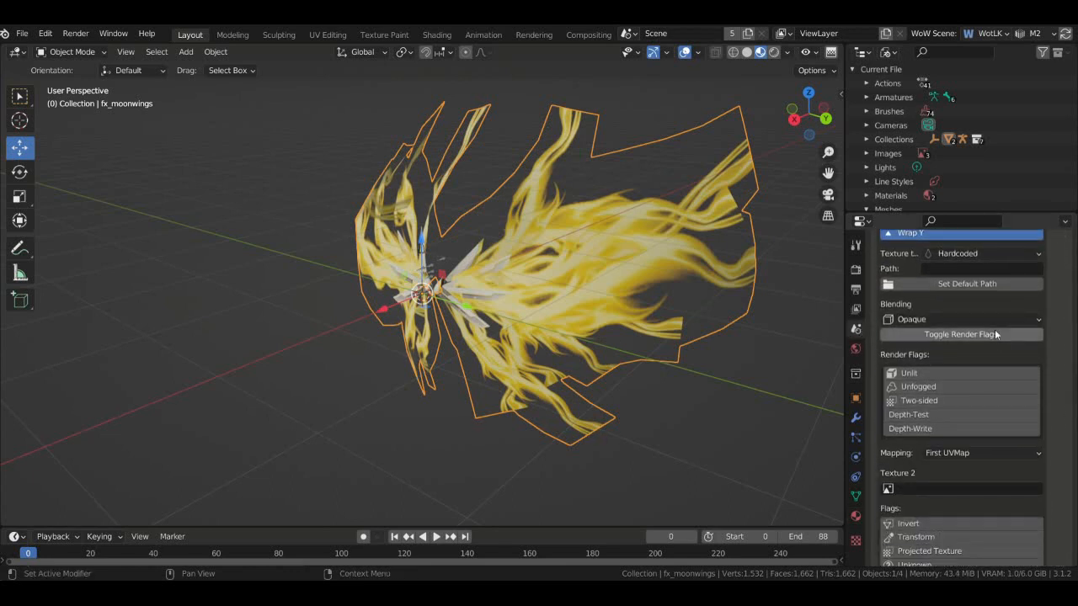
- Set the M2 blending to Alpha and enable the Unlit render flag
click(970, 319)
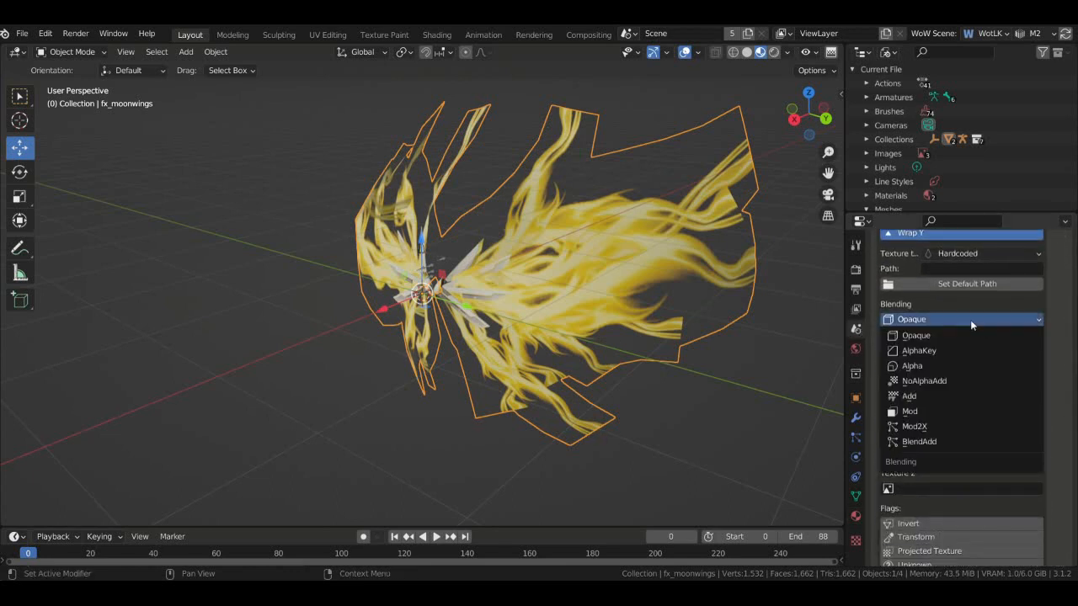
click(960, 367)
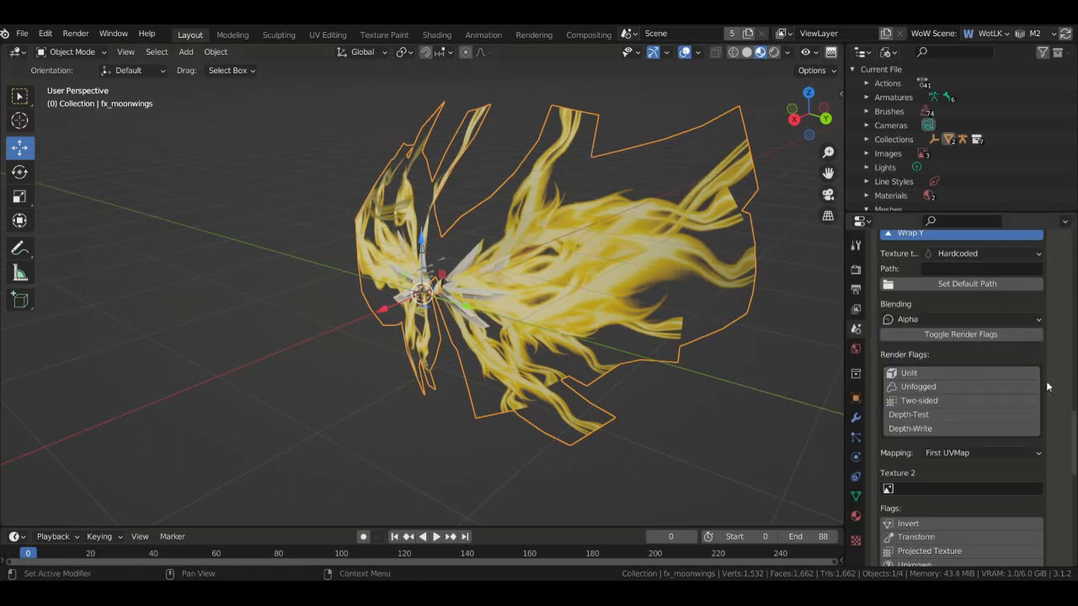
click(956, 374)
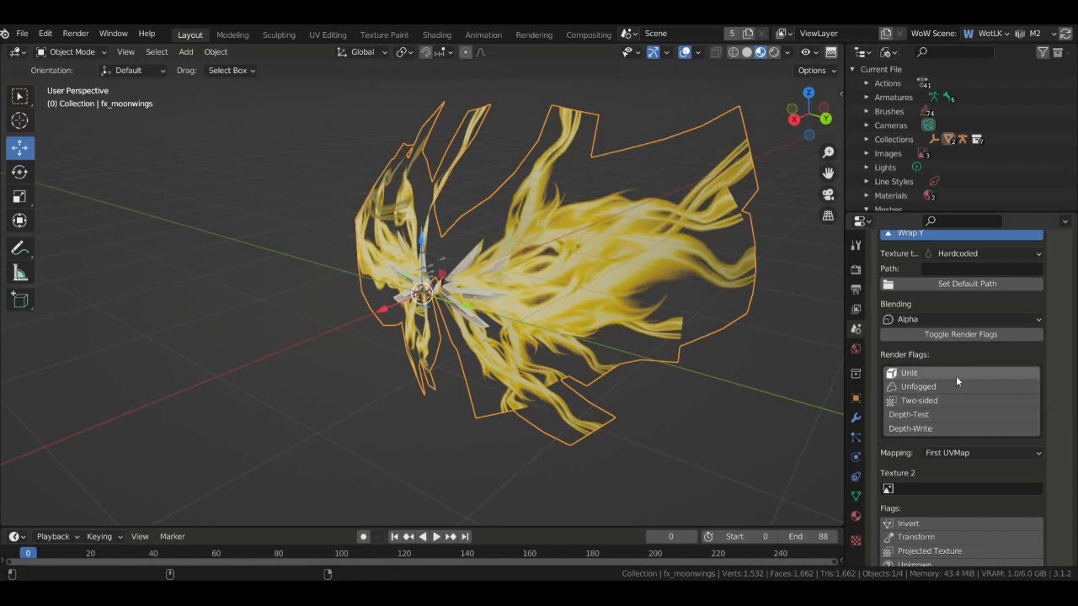
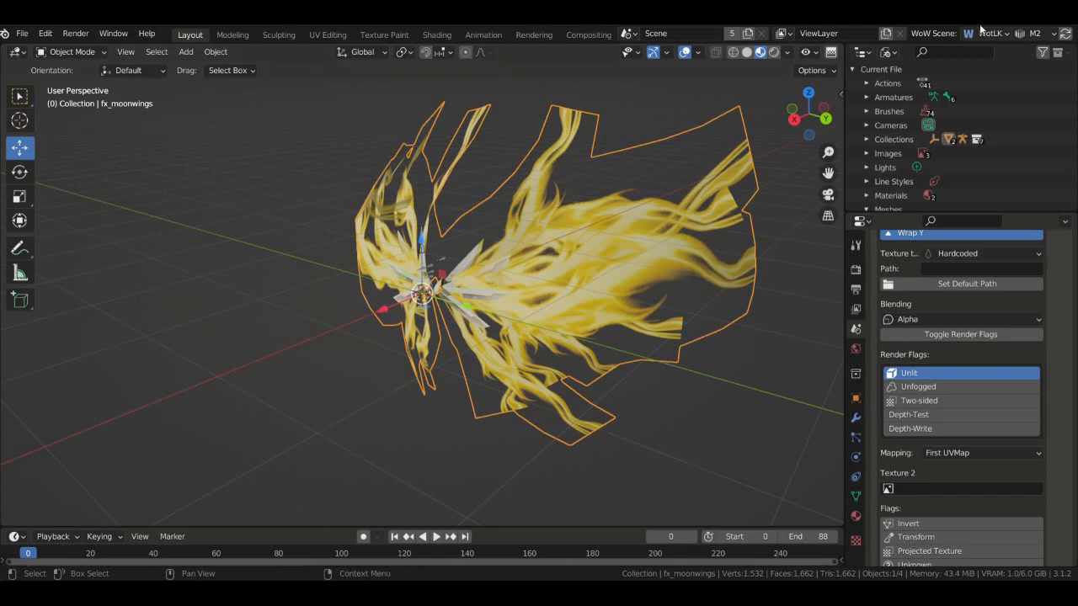
- Make the first wing texture two-sided and play the wing animation
shift+click(972, 400)
drag(808, 113, 392, 141)
key(space)
drag(828, 111, 924, 113)
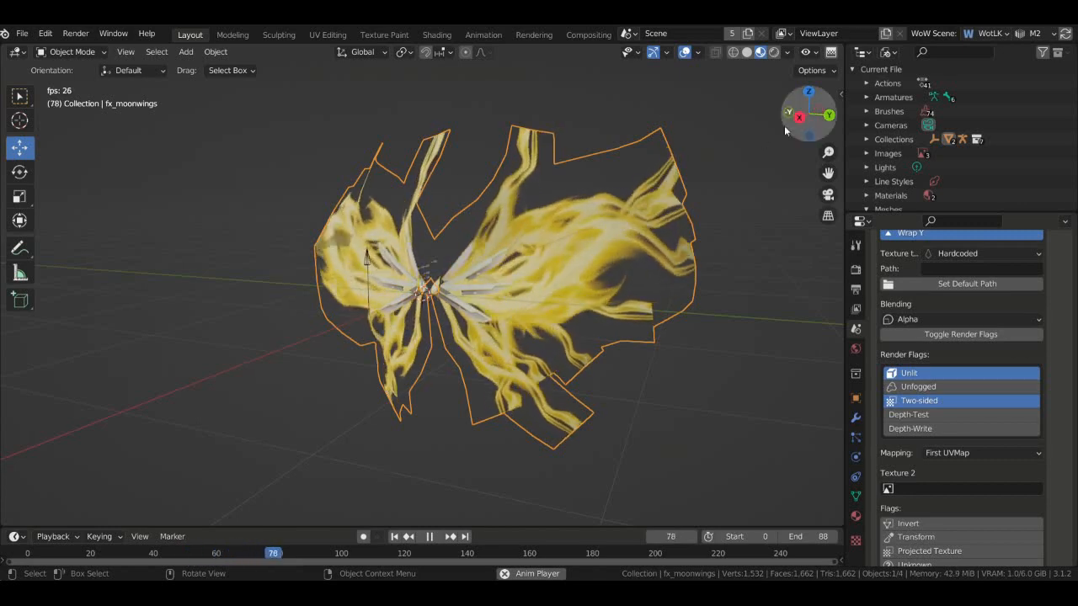
drag(790, 123, 894, 118)
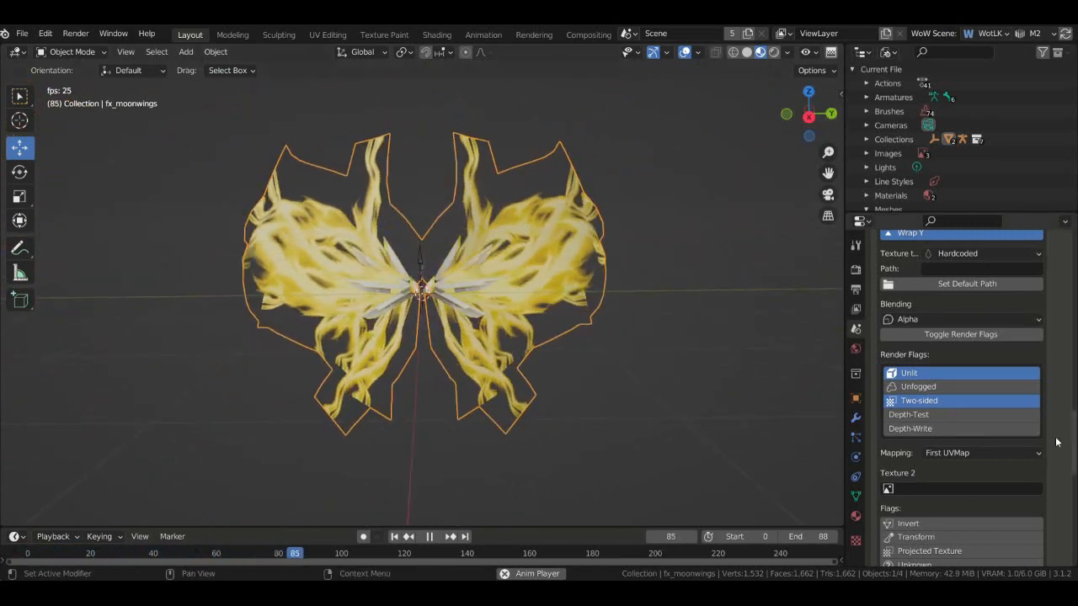
- Assign moonwings.png as Texture 2 of the wing material
scroll(1041, 380, down, 4)
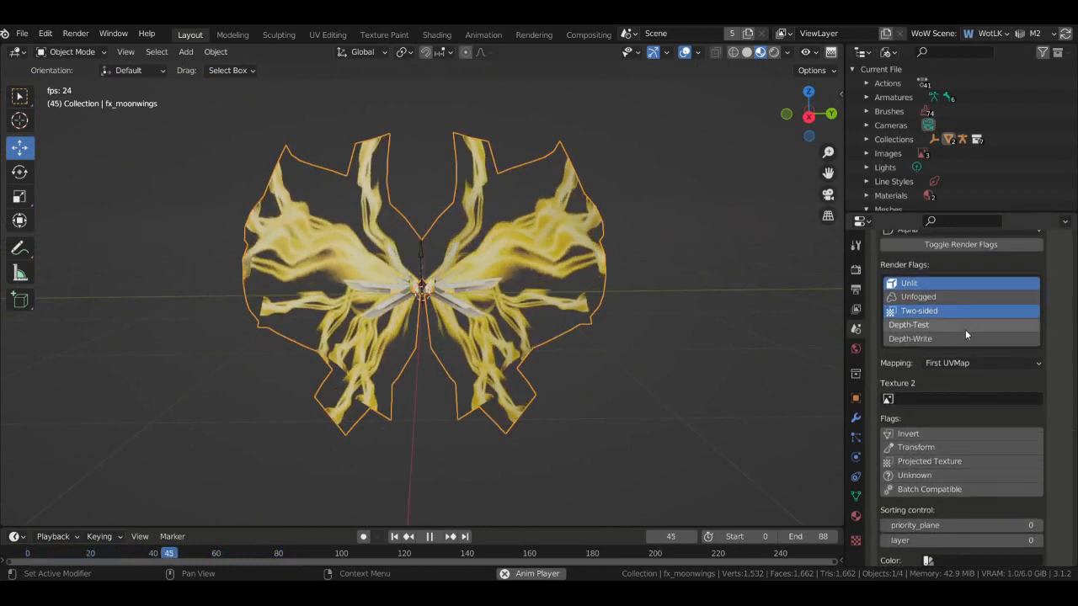
scroll(1044, 345, down, 5)
scroll(1057, 354, up, 2)
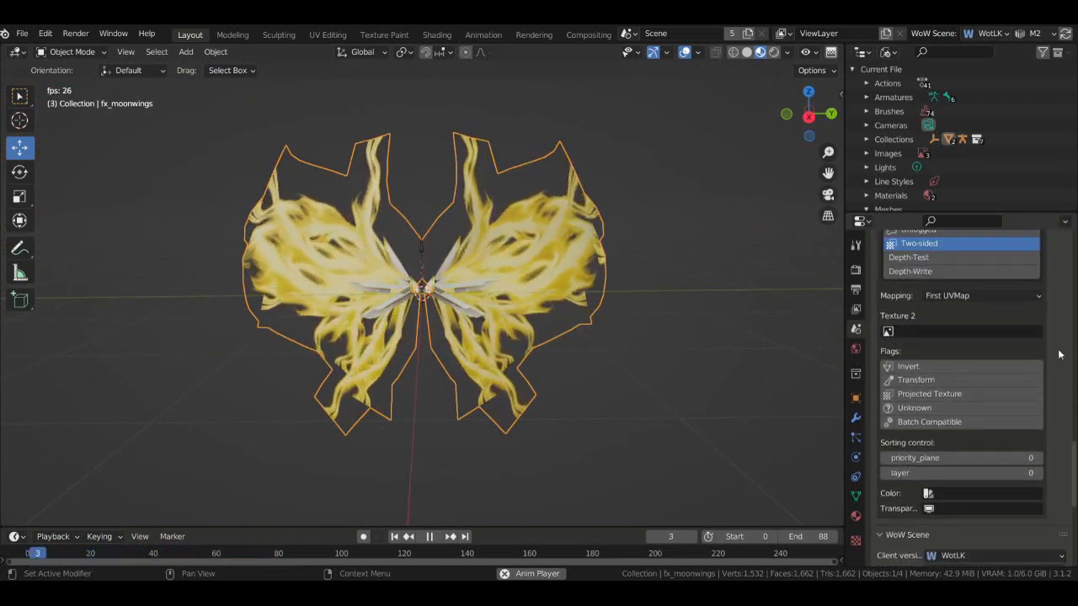
click(887, 331)
click(993, 378)
- Stop playback and set the second texture's Mapping to First UVMap
scroll(1040, 360, down, 5)
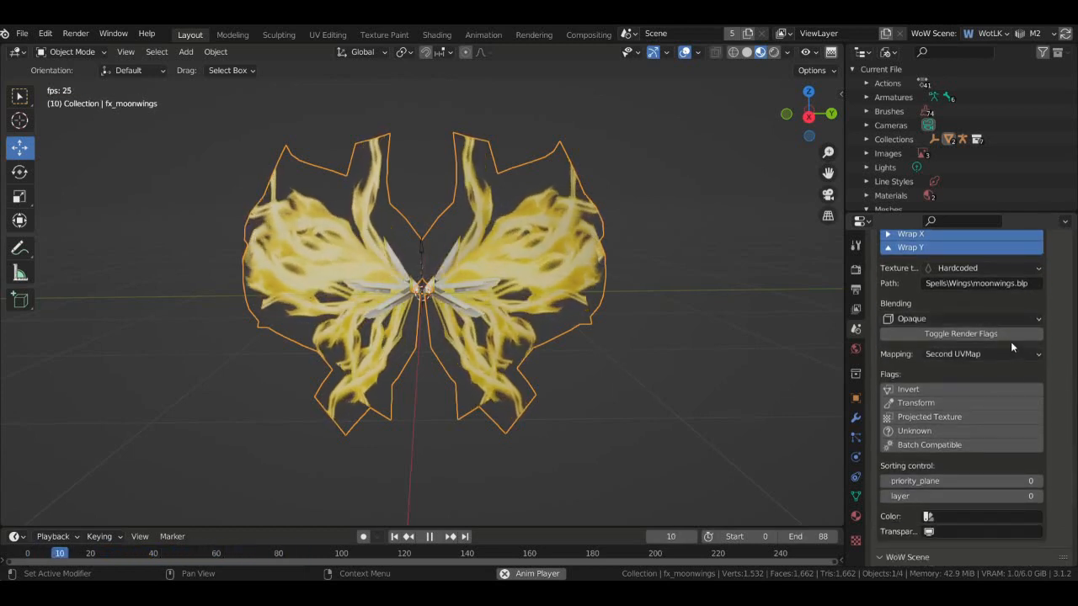
scroll(1019, 370, up, 2)
key(space)
click(1025, 401)
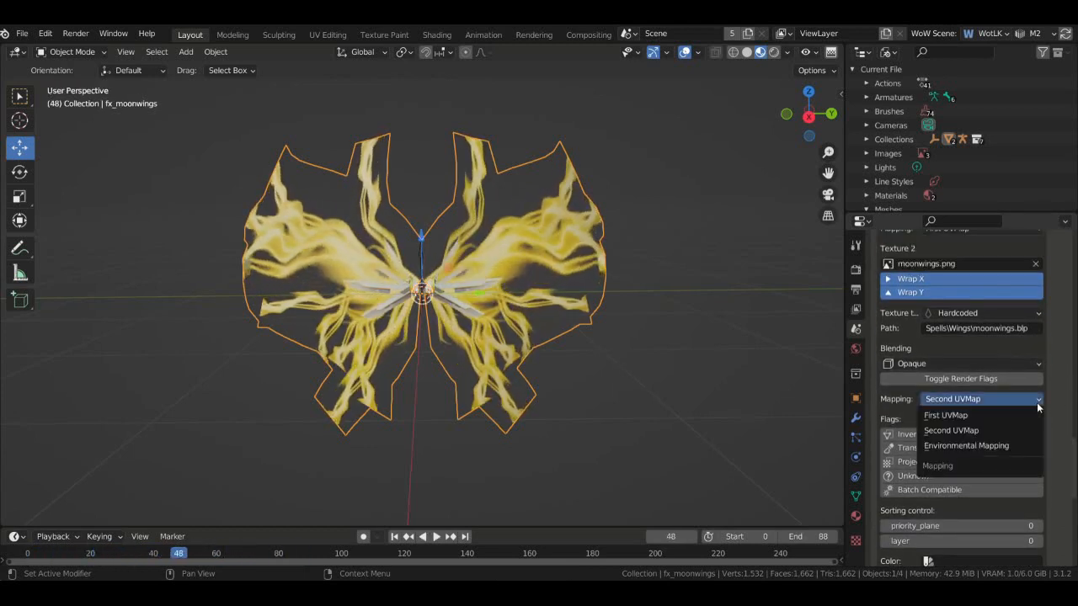
click(1020, 414)
scroll(1034, 414, up, 4)
scroll(1046, 419, up, 4)
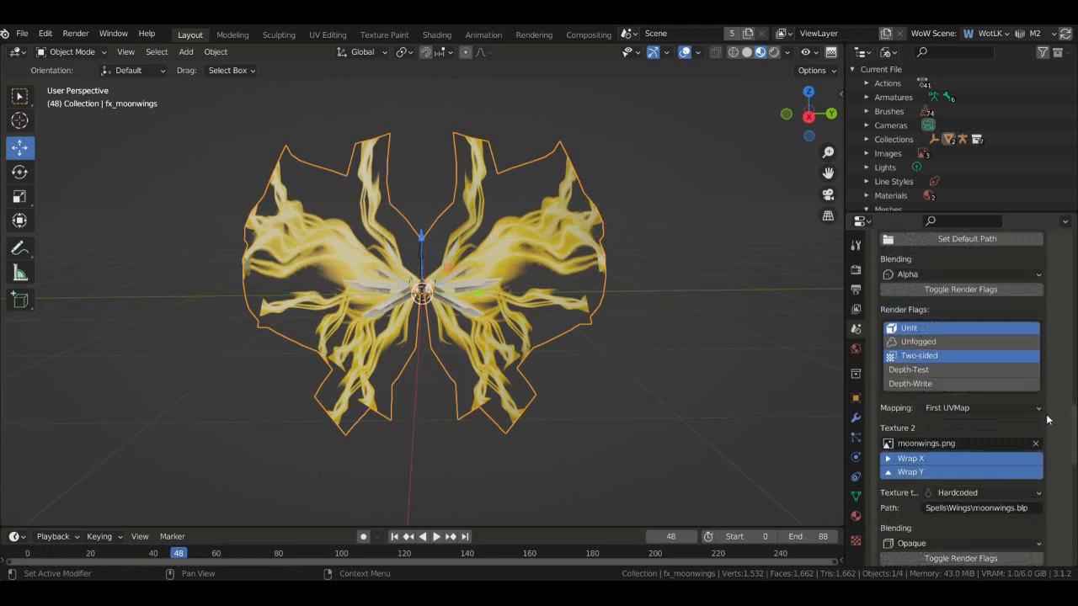
scroll(1051, 422, down, 7)
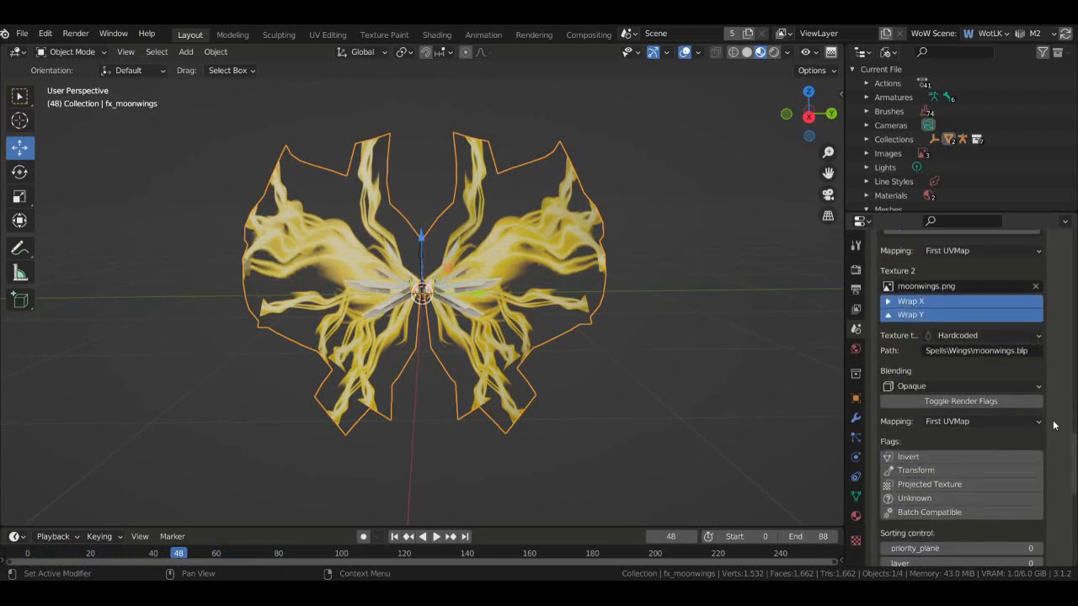
click(339, 36)
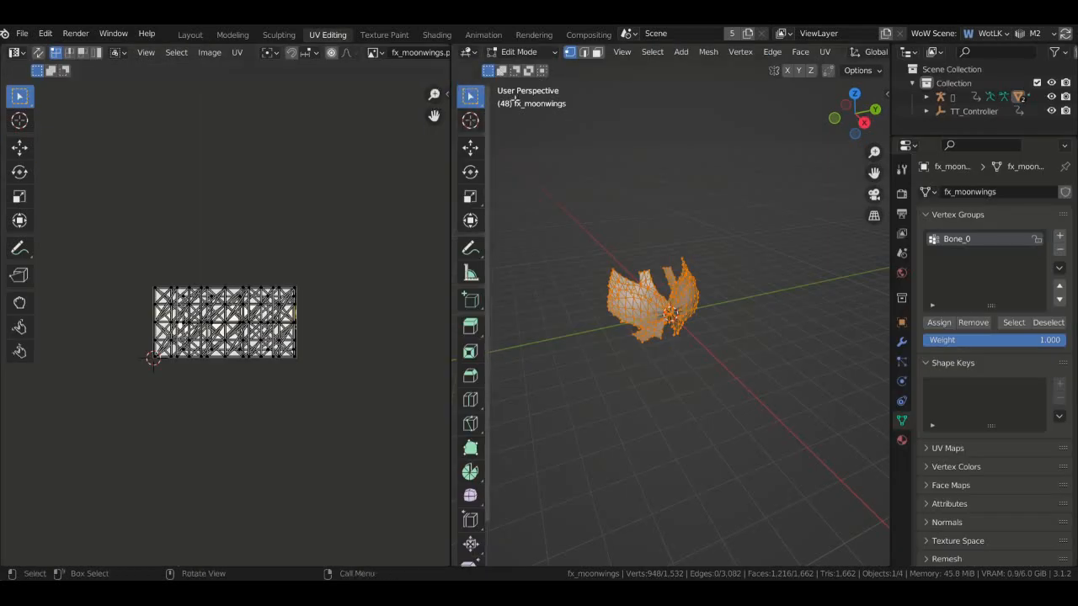
drag(455, 74, 691, 119)
click(623, 52)
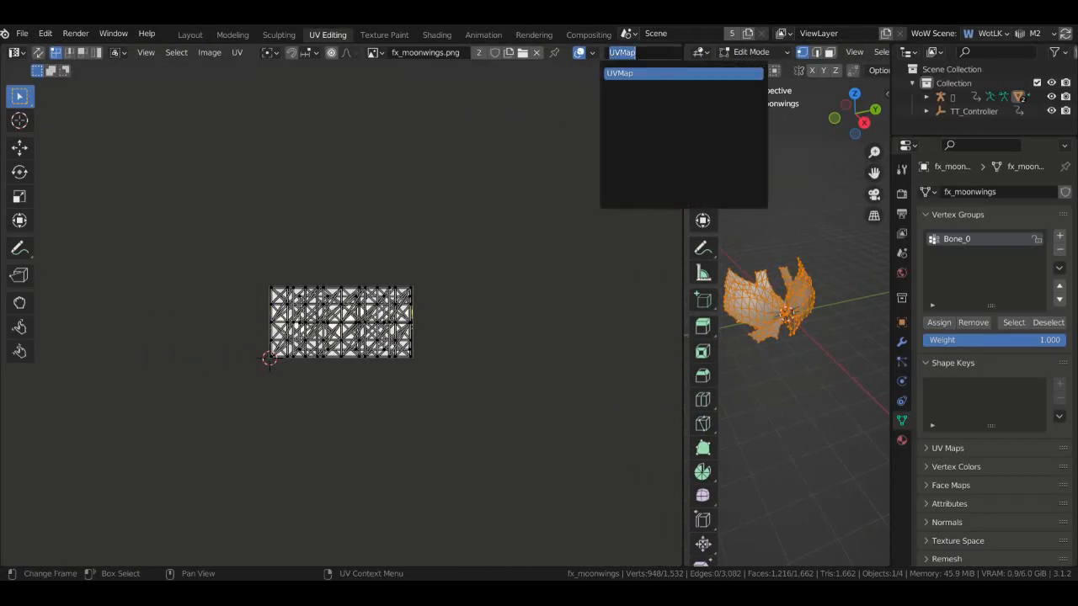
click(623, 52)
click(460, 309)
scroll(460, 311, up, 6)
scroll(460, 338, down, 2)
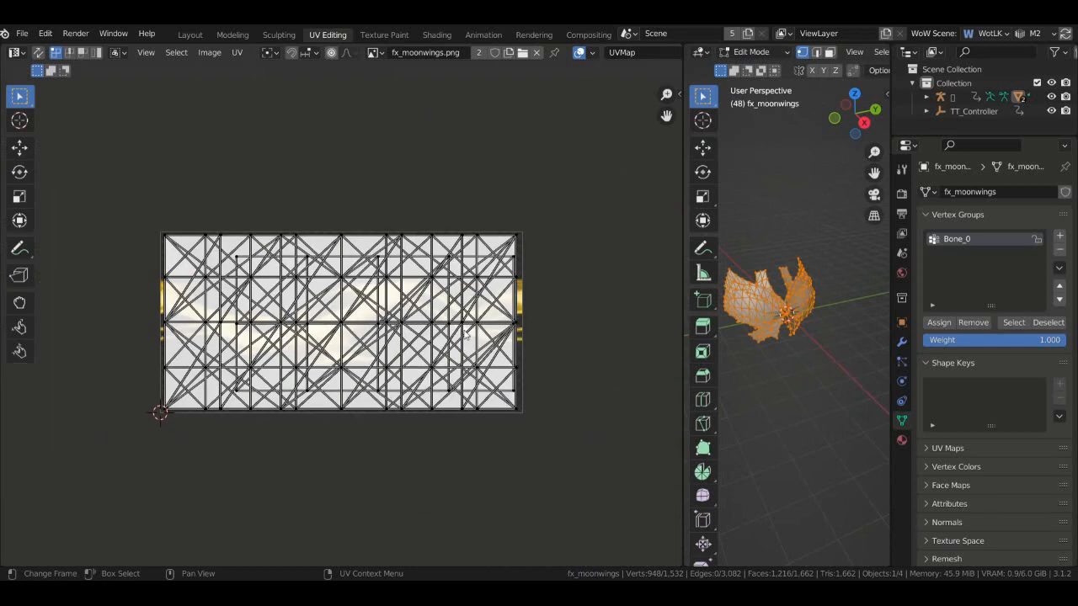
click(827, 334)
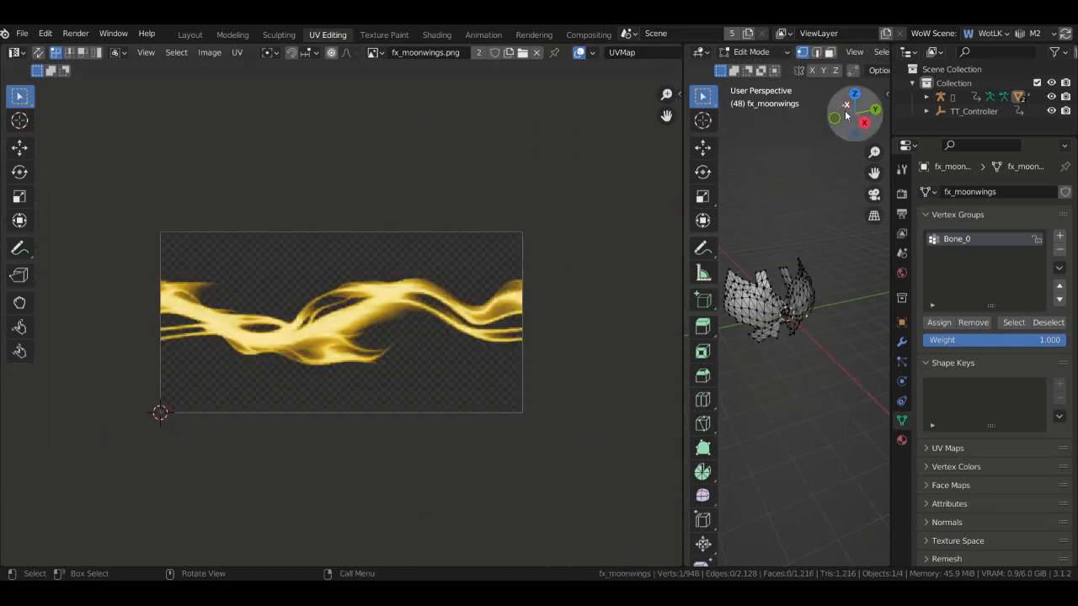
click(190, 35)
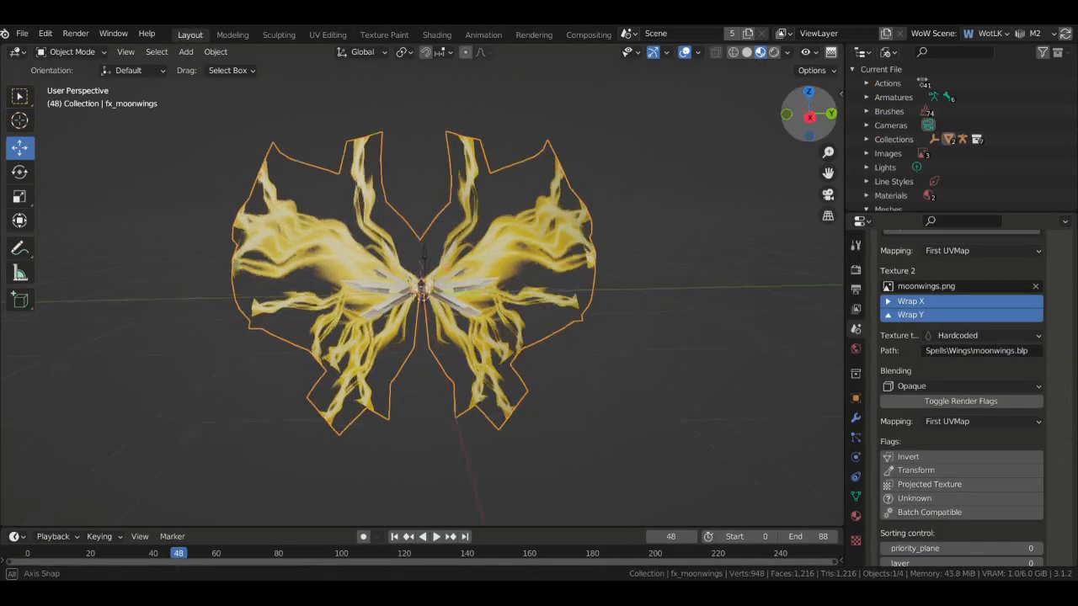
- Change the moonwings.png second texture's Blending from Opaque to Alpha
drag(809, 114, 857, 114)
scroll(1073, 397, up, 2)
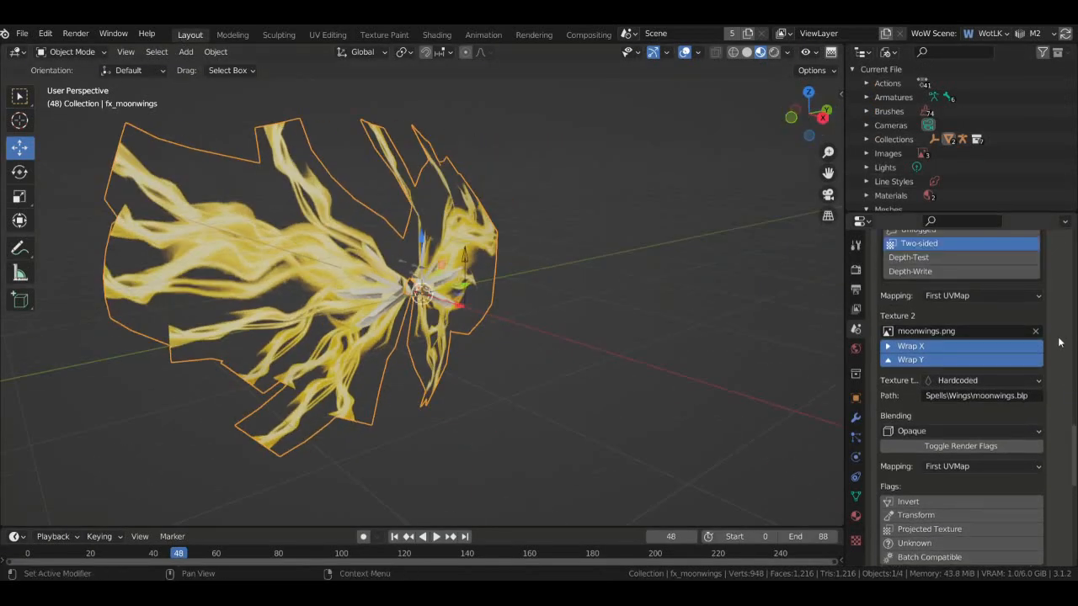
scroll(1059, 342, up, 4)
scroll(1061, 345, down, 6)
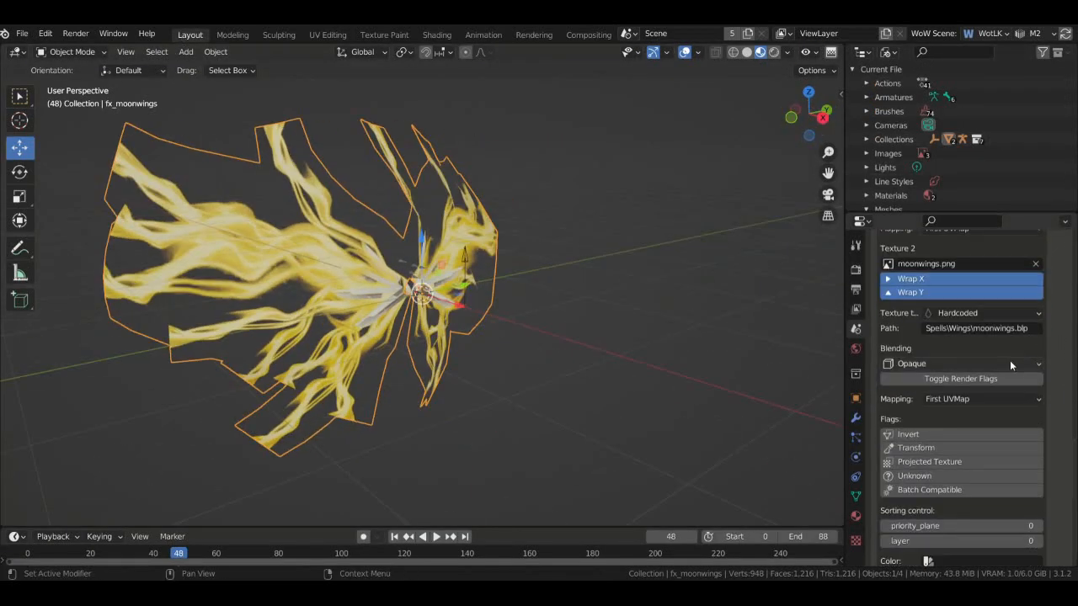
click(1010, 364)
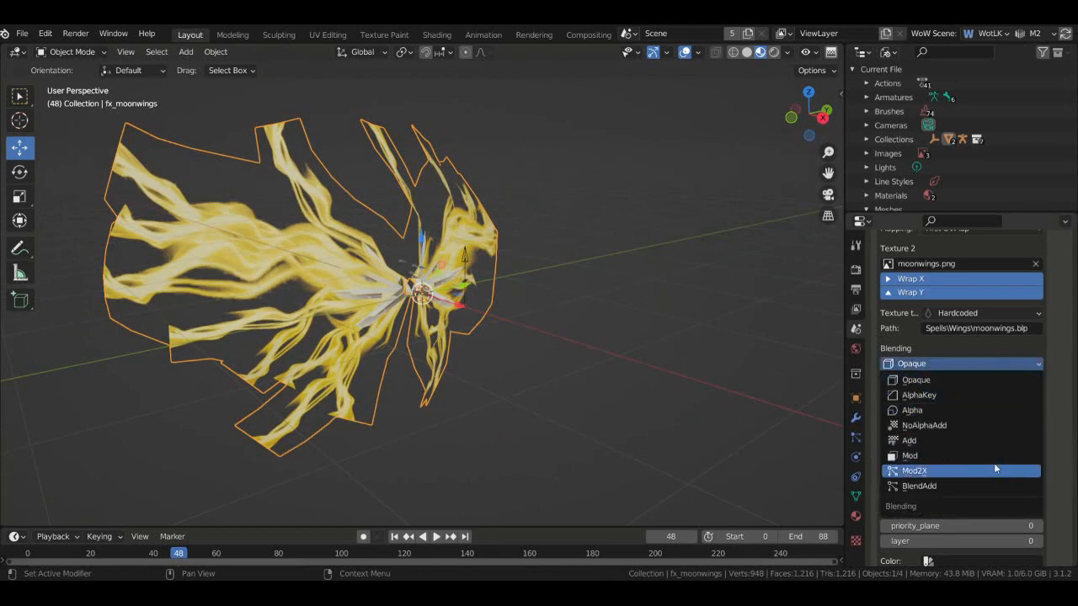
click(962, 410)
scroll(1048, 412, up, 2)
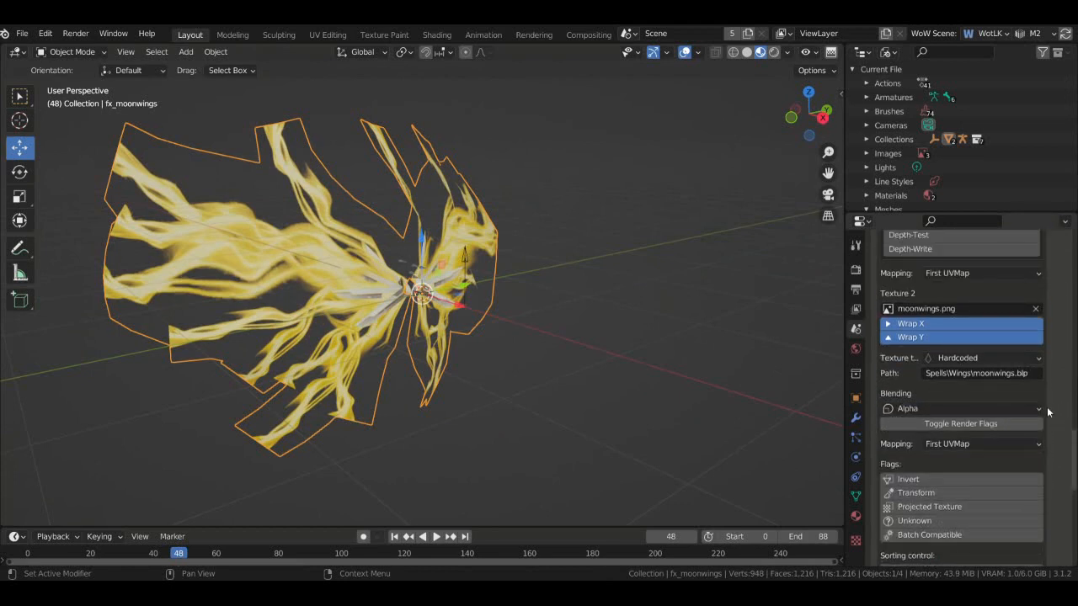
click(1040, 410)
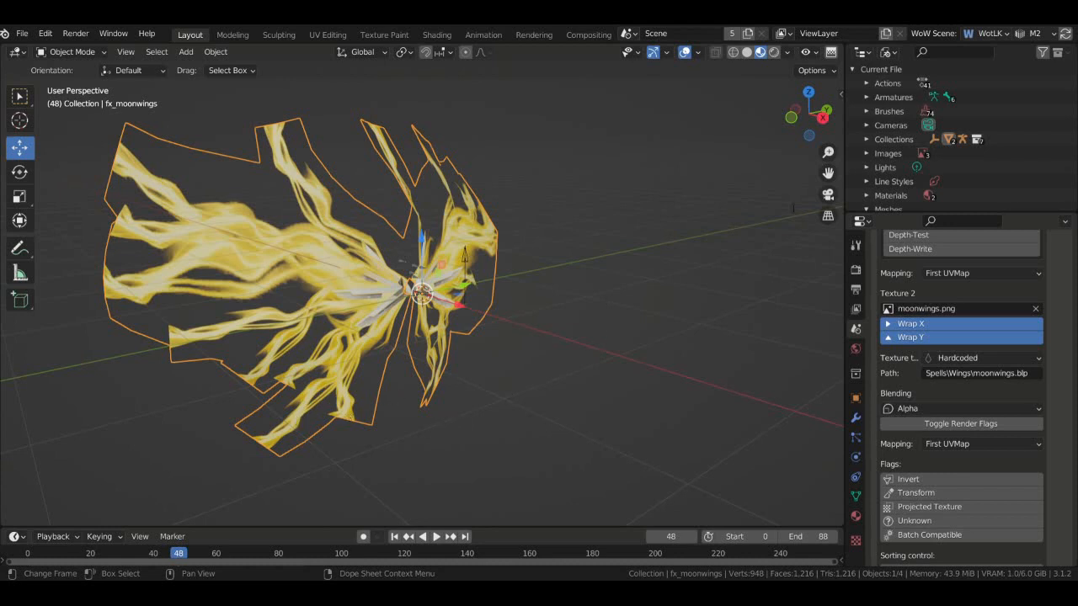
click(153, 428)
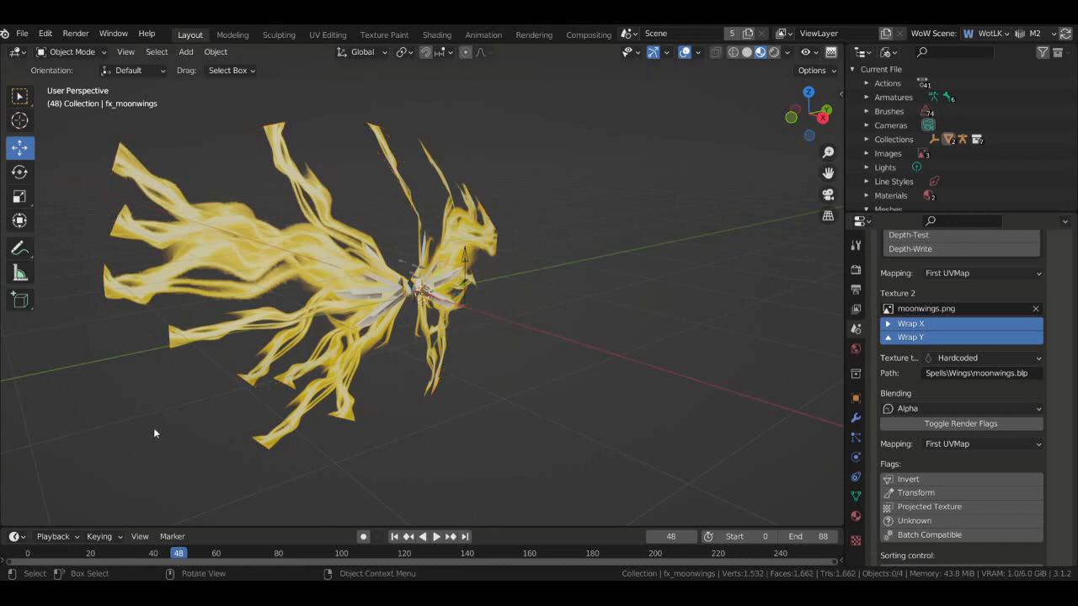
click(940, 408)
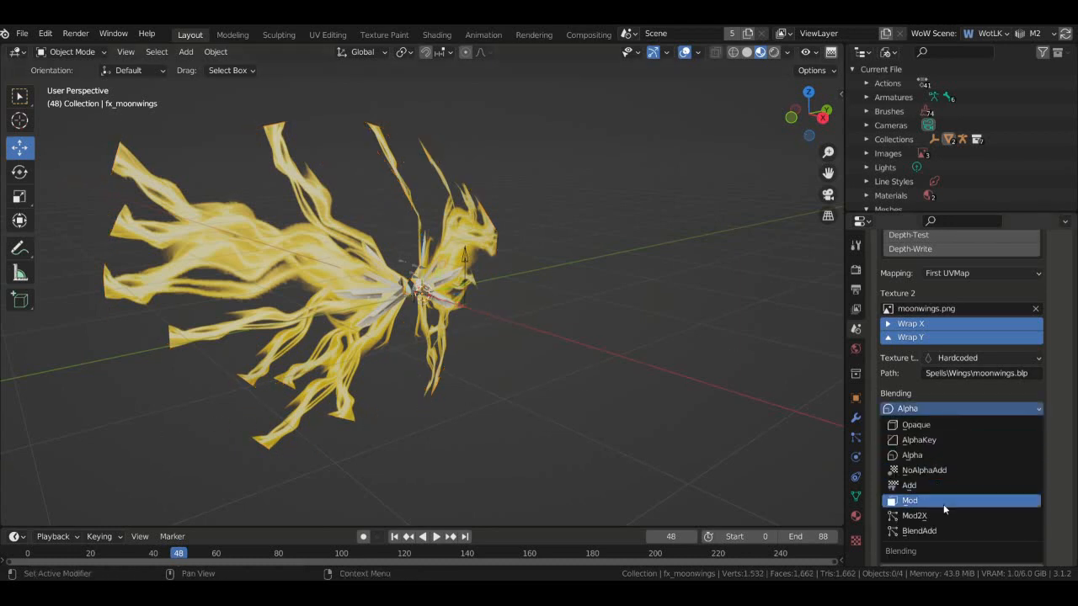
click(943, 502)
click(915, 410)
click(916, 474)
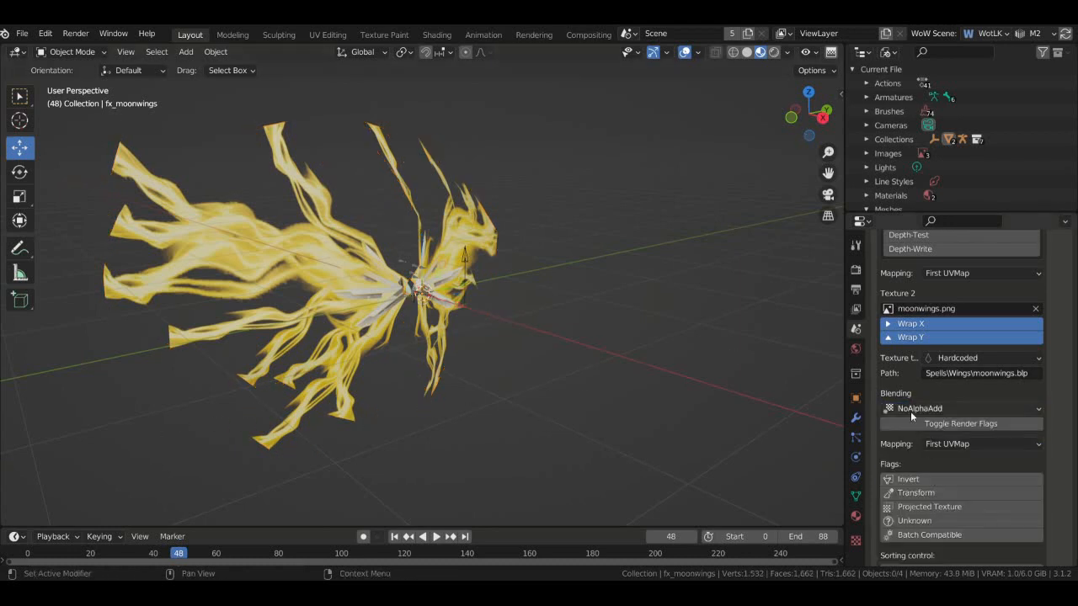
click(911, 409)
click(916, 488)
scroll(1063, 420, up, 4)
scroll(1063, 420, up, 2)
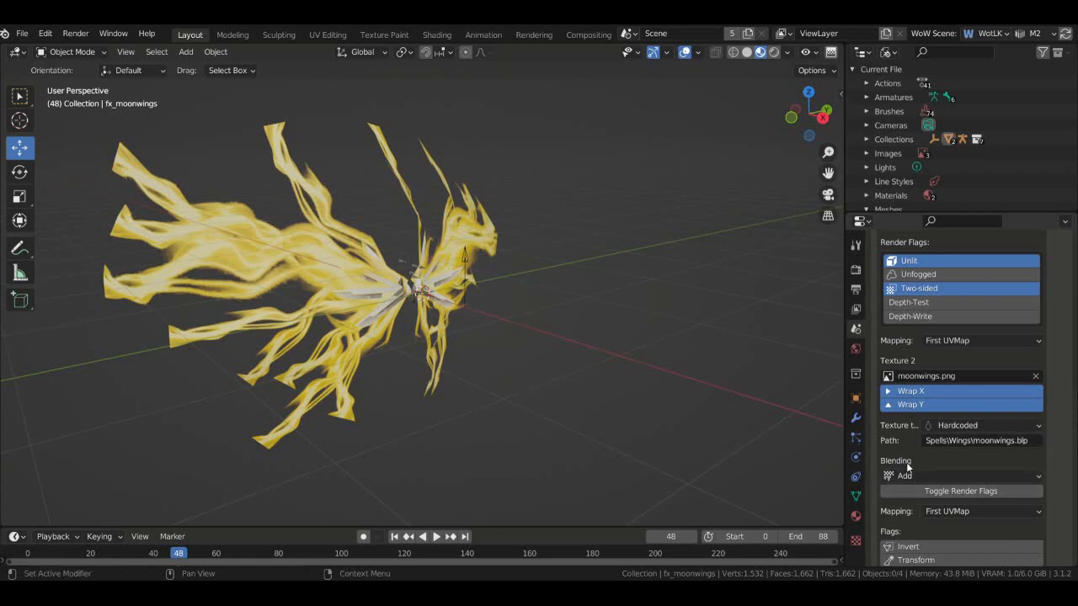
scroll(905, 473, up, 3)
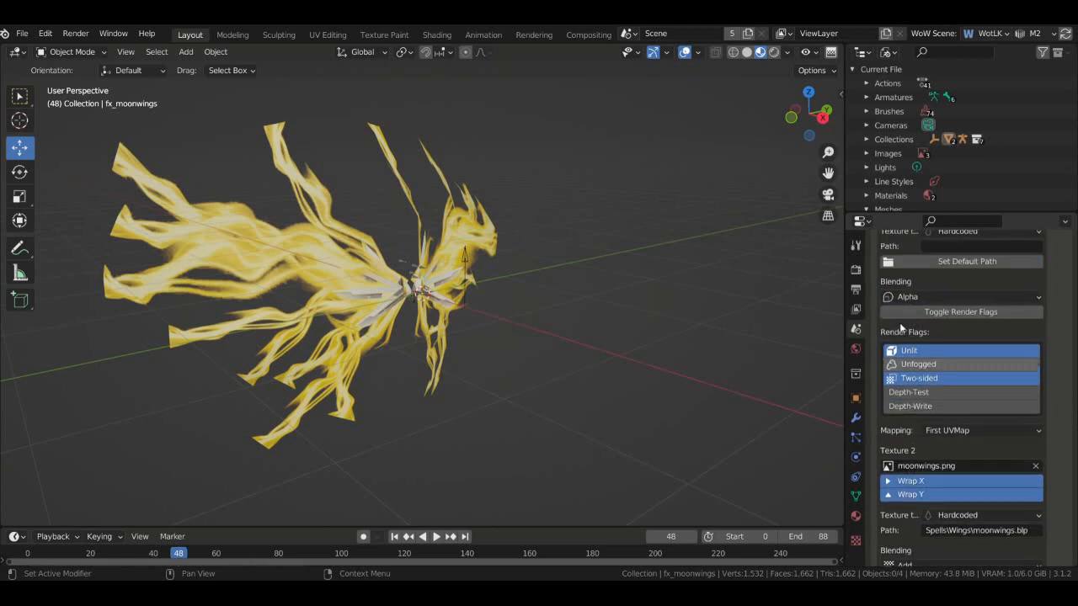
scroll(909, 459, down, 4)
scroll(911, 448, up, 3)
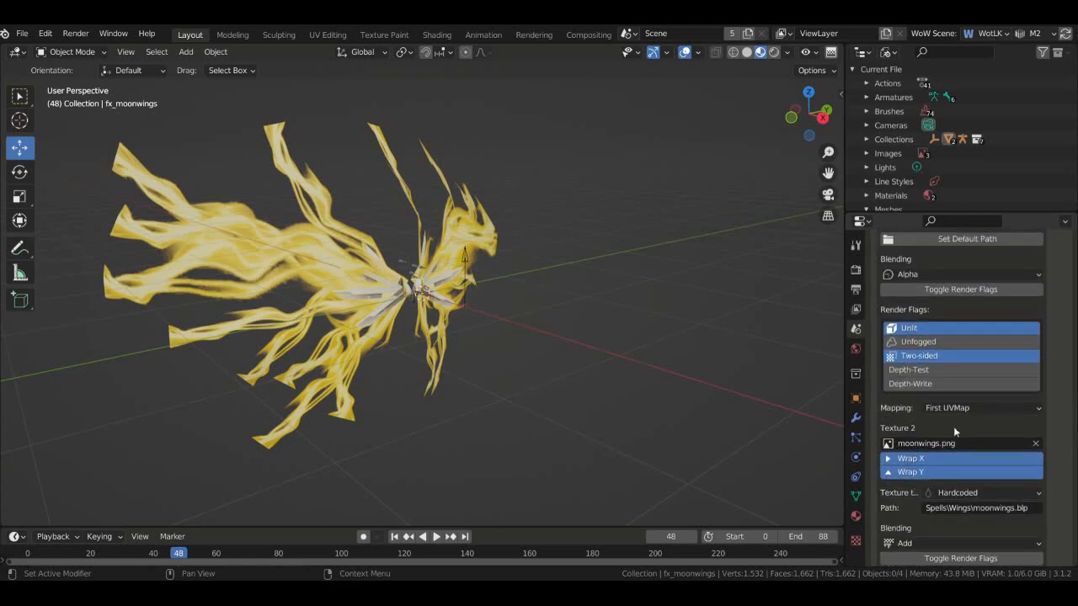
scroll(940, 297, down, 3)
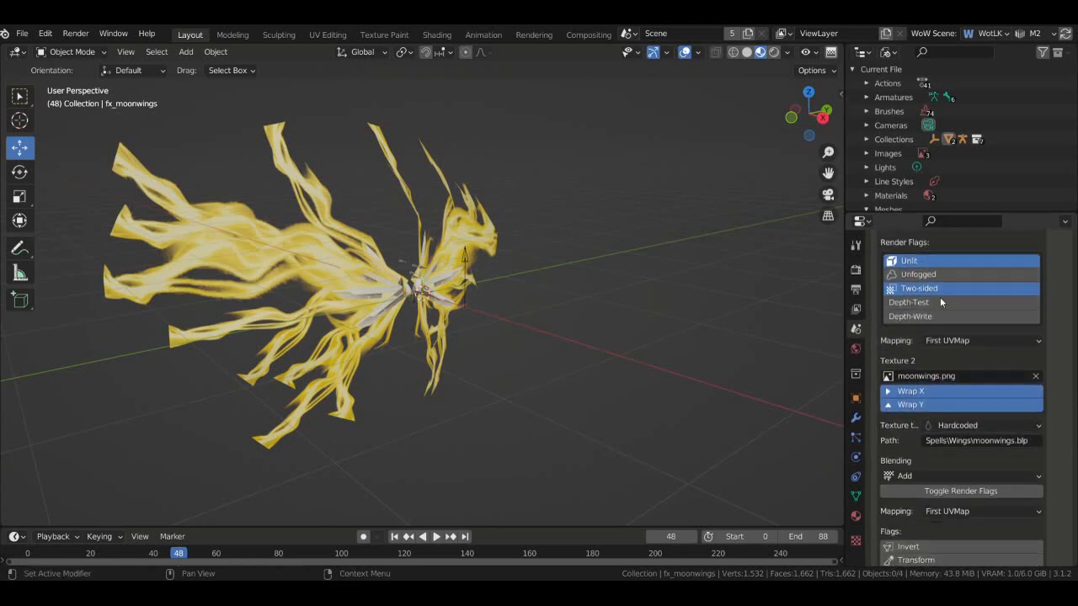
scroll(884, 337, up, 2)
scroll(965, 348, down, 2)
click(916, 476)
click(937, 431)
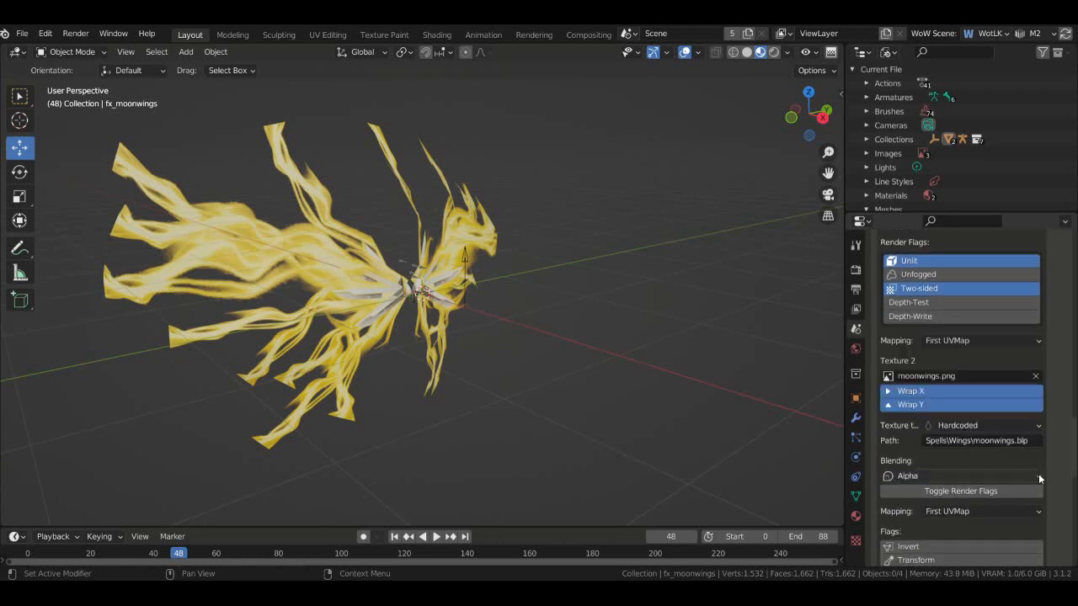
scroll(1052, 434, up, 3)
scroll(1052, 435, down, 3)
click(926, 451)
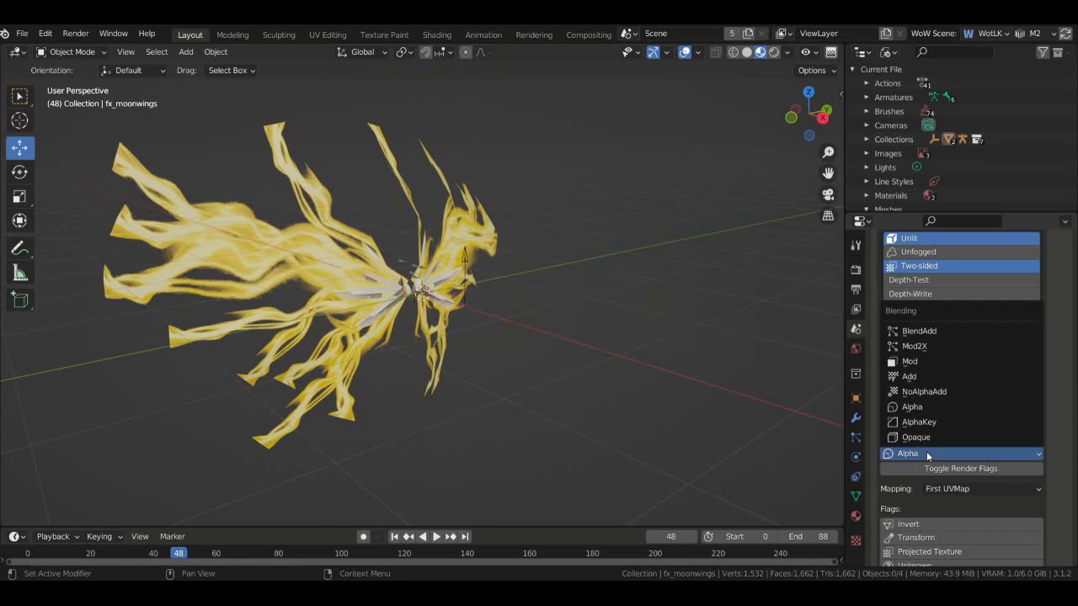
click(926, 378)
scroll(992, 417, down, 4)
scroll(1011, 409, down, 3)
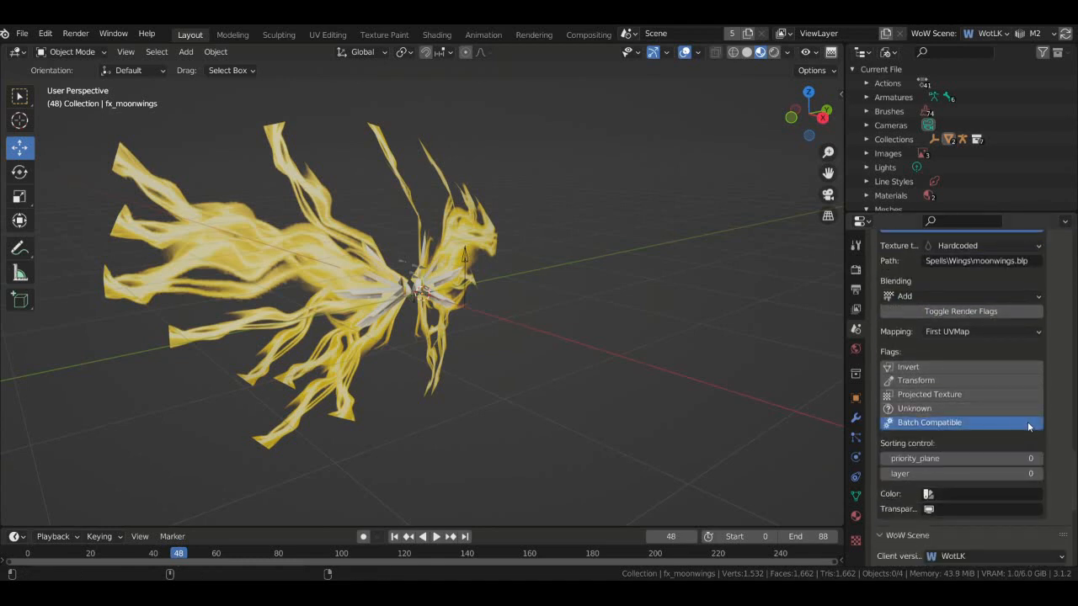
scroll(1027, 421, up, 5)
click(961, 469)
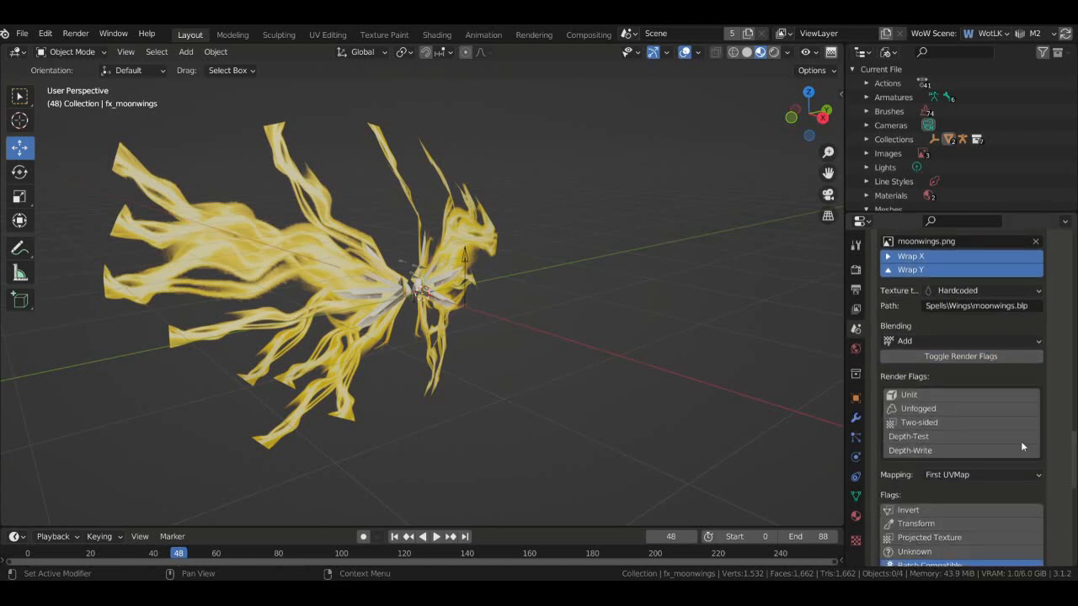
click(941, 450)
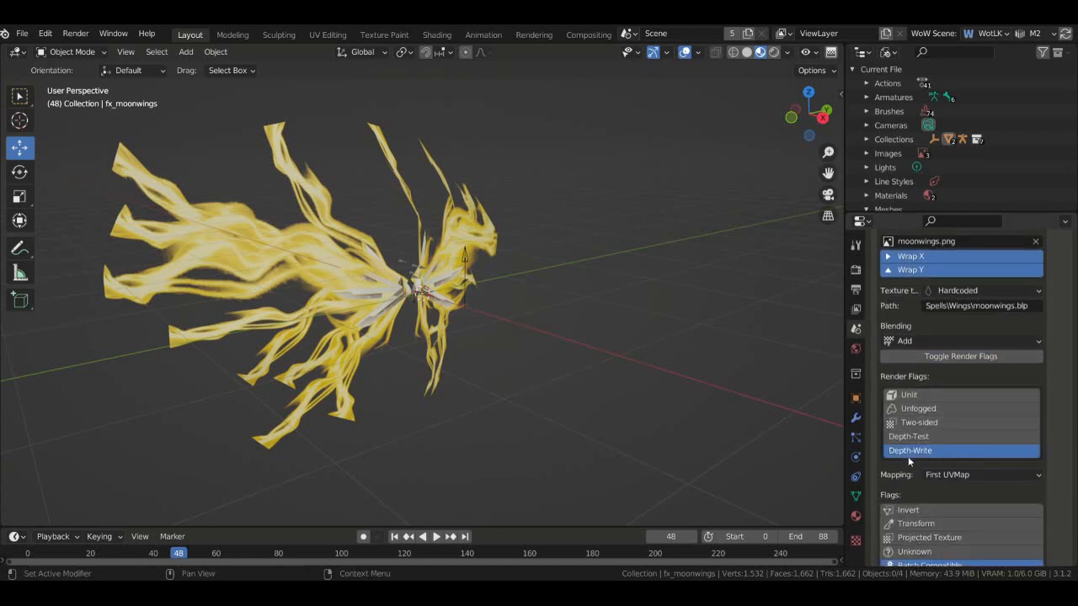
click(919, 421)
click(927, 396)
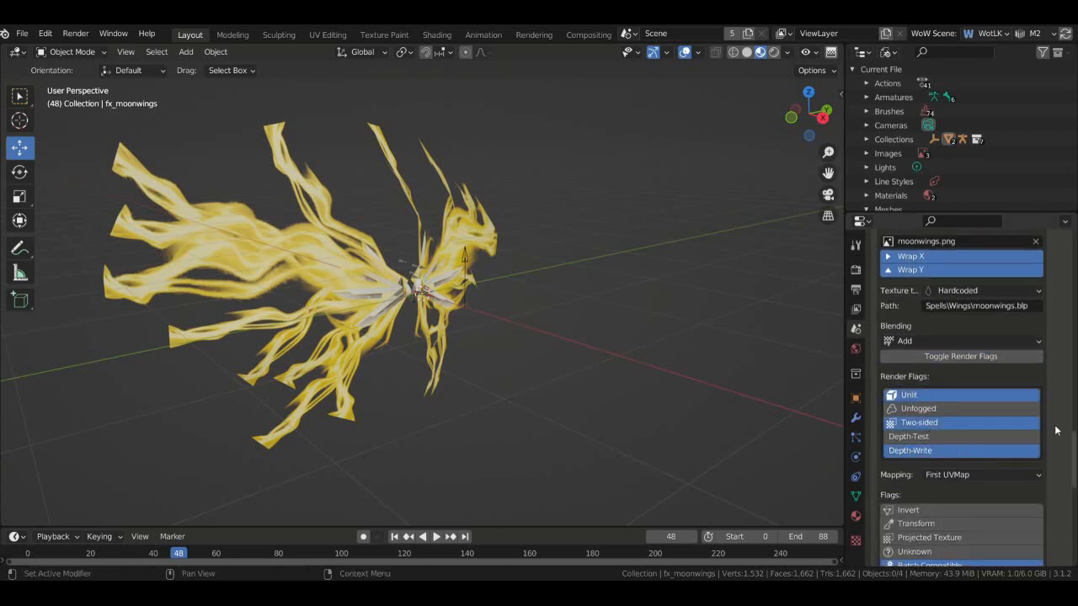
scroll(1055, 429, up, 7)
scroll(1052, 433, down, 3)
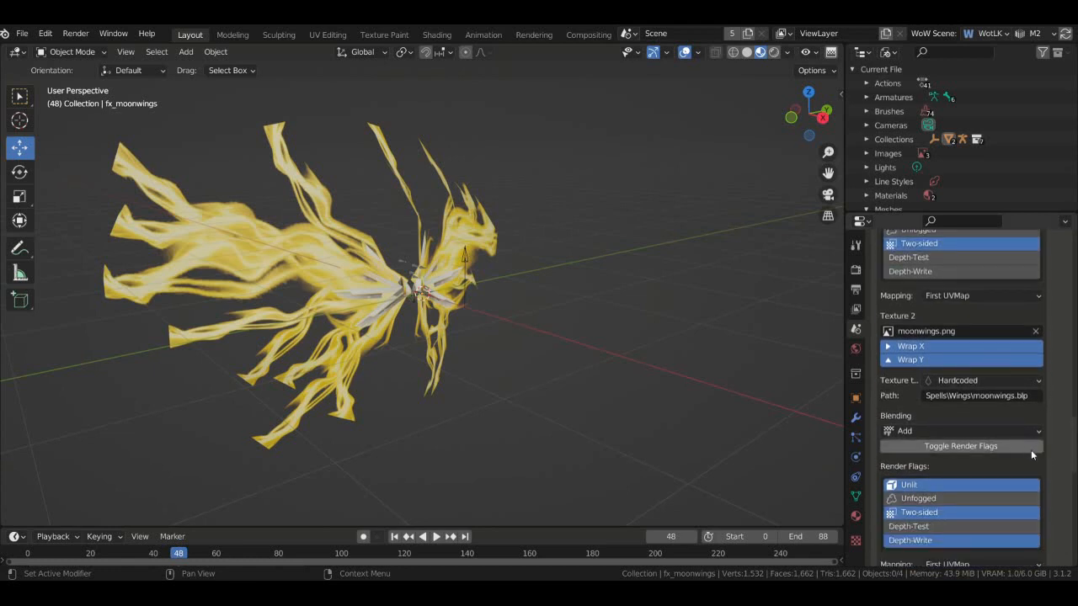
scroll(1028, 442, up, 6)
scroll(981, 389, up, 1)
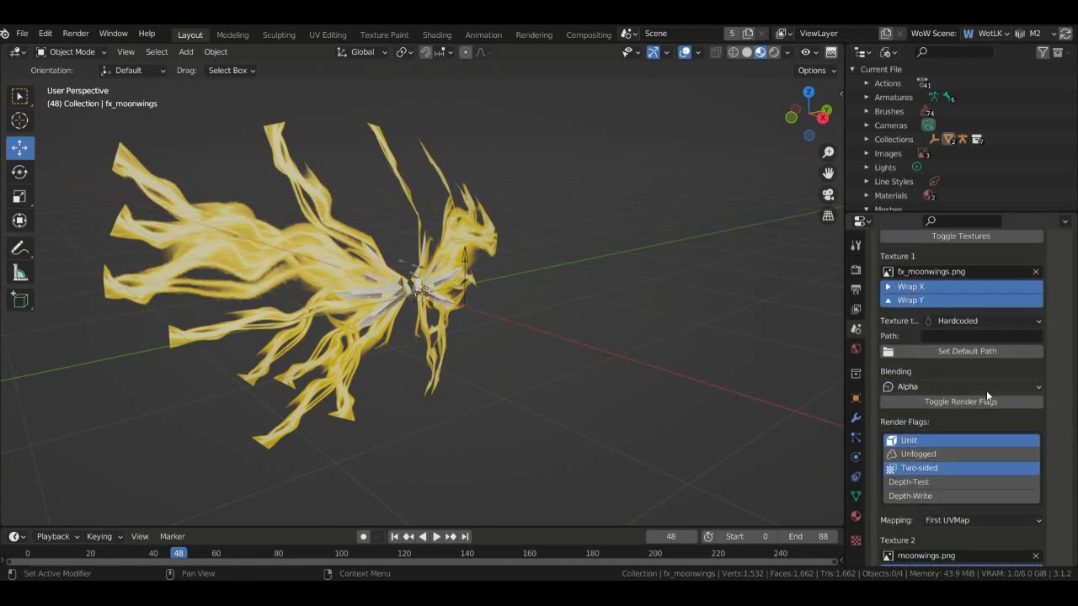
scroll(978, 418, up, 3)
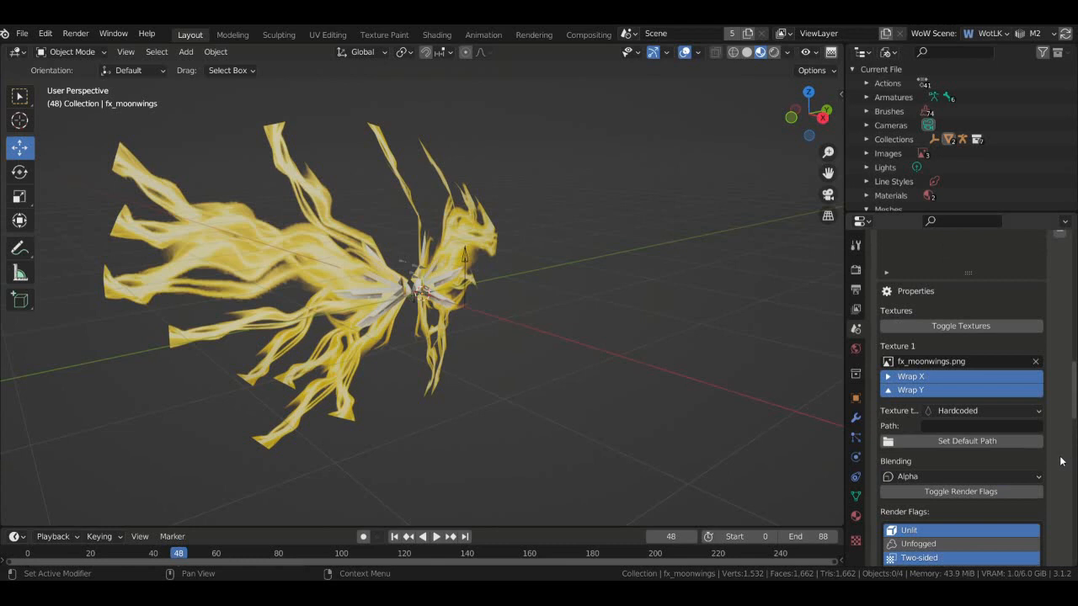
scroll(1061, 462, up, 3)
scroll(1059, 459, down, 2)
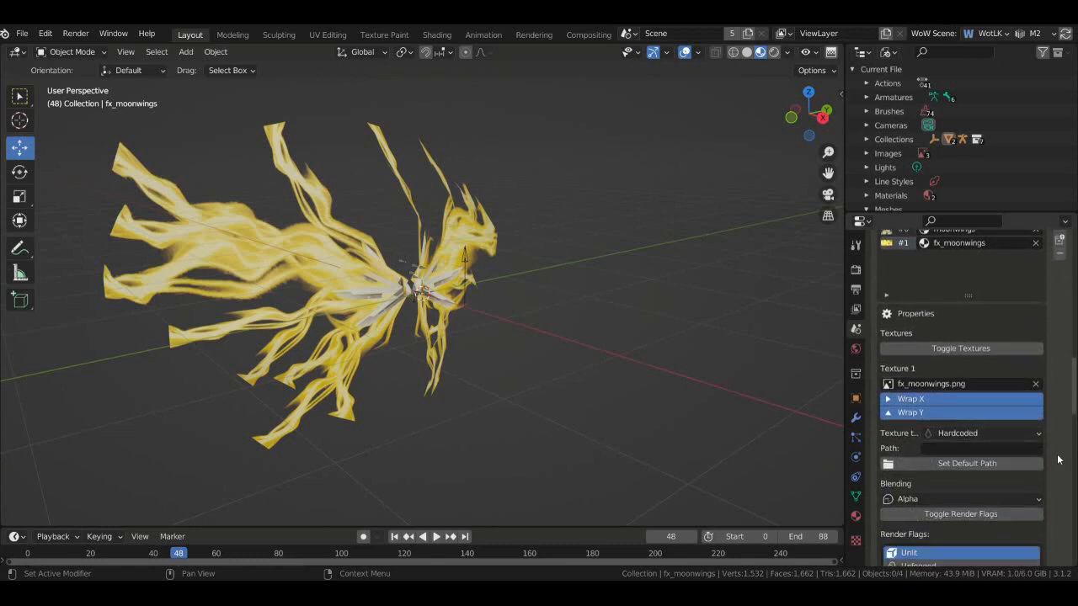
scroll(1058, 460, up, 2)
- Add and remove an empty material slot, then select the fx_moonwings material
click(1059, 269)
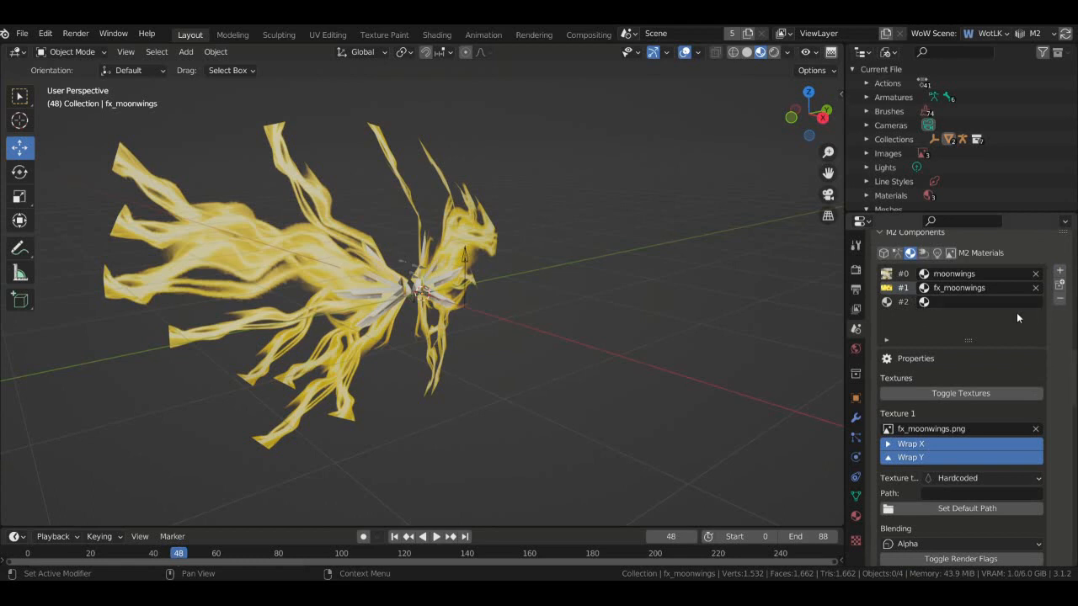
click(897, 302)
click(1059, 299)
click(951, 253)
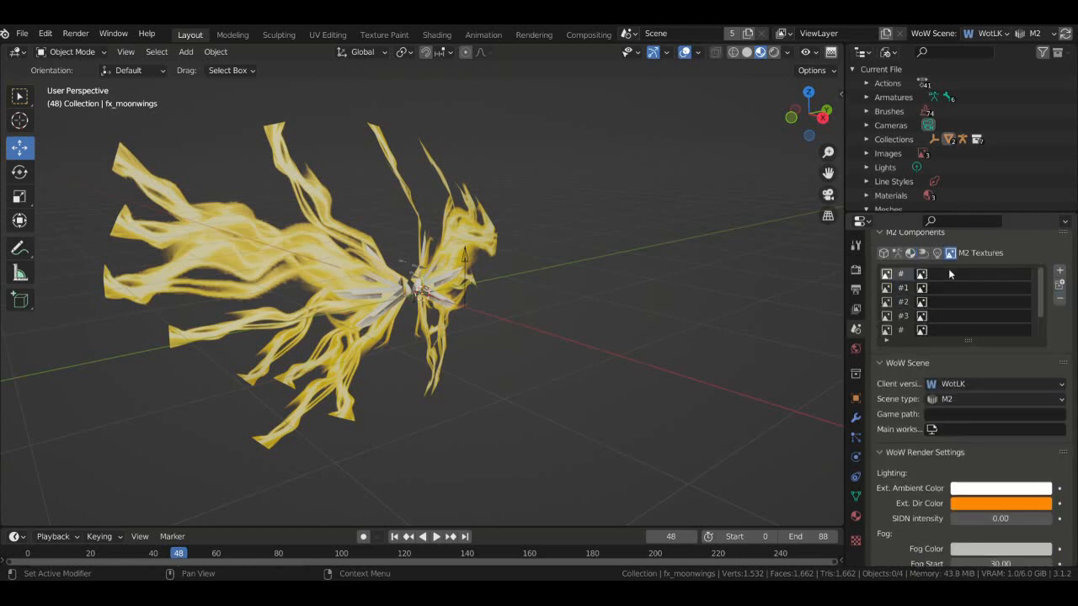
click(948, 273)
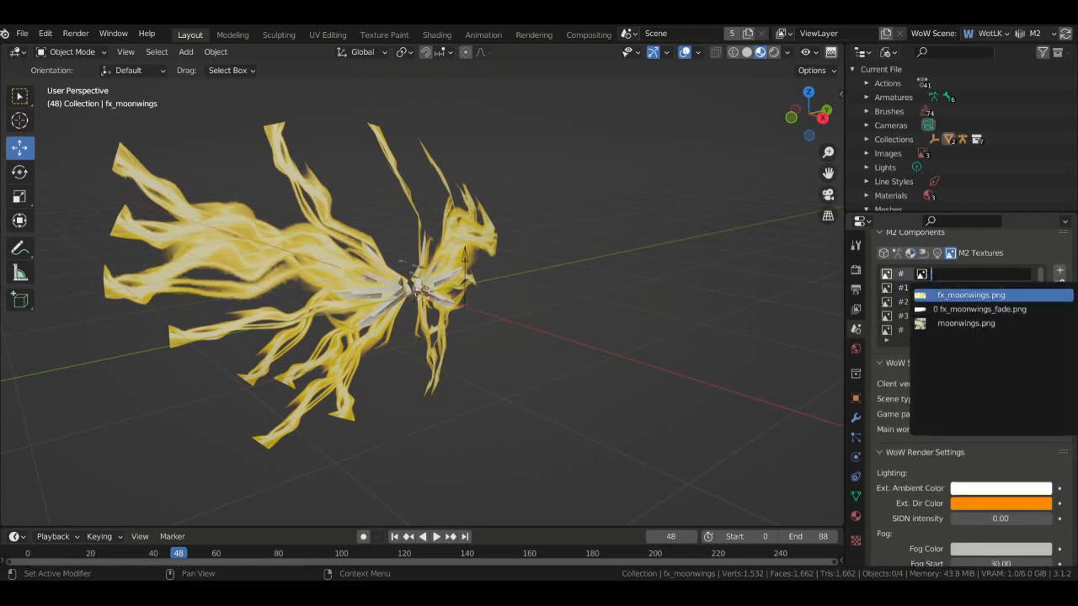
click(911, 254)
click(910, 254)
click(893, 287)
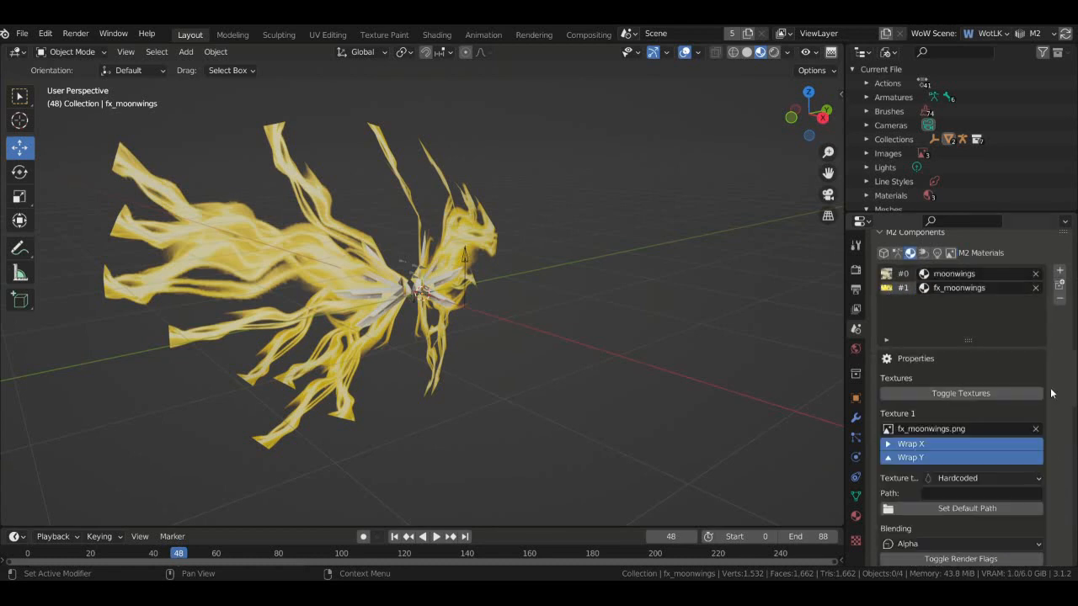
scroll(1051, 393, down, 5)
scroll(1056, 412, up, 4)
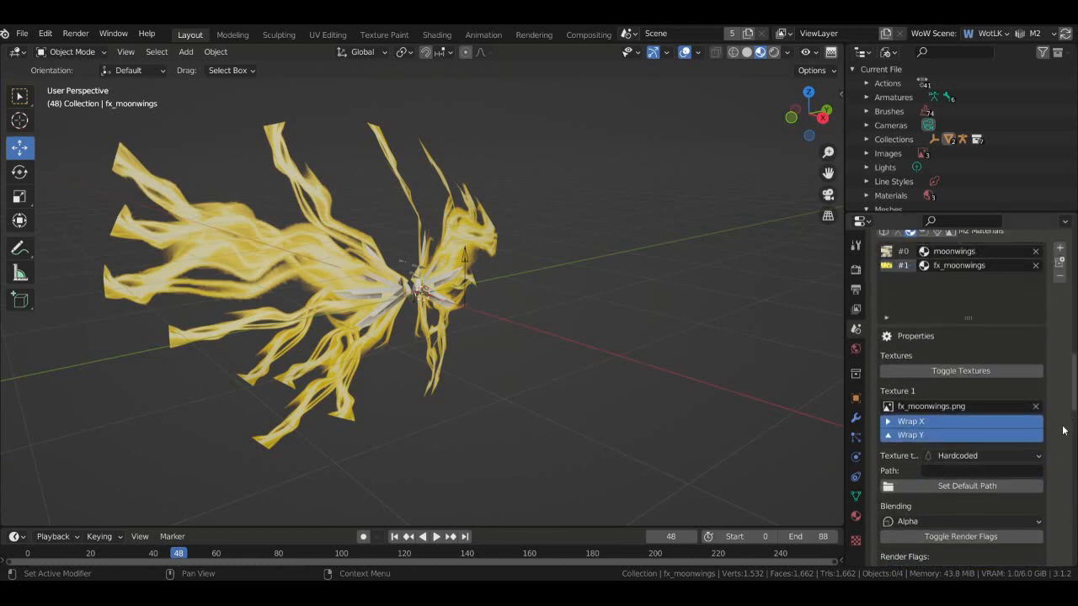
- Copy the moonwings texture path and paste it, prefixed fx_, as fx_moonwings's Texture 1 path
click(903, 252)
click(1037, 473)
key(ctrl+c)
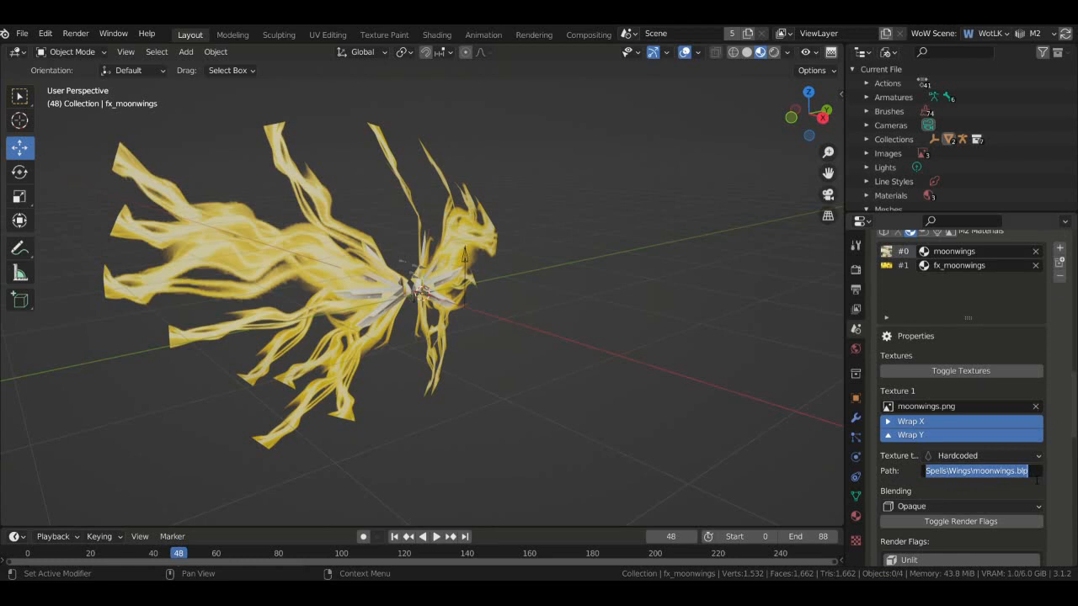
click(904, 268)
click(904, 268)
click(950, 474)
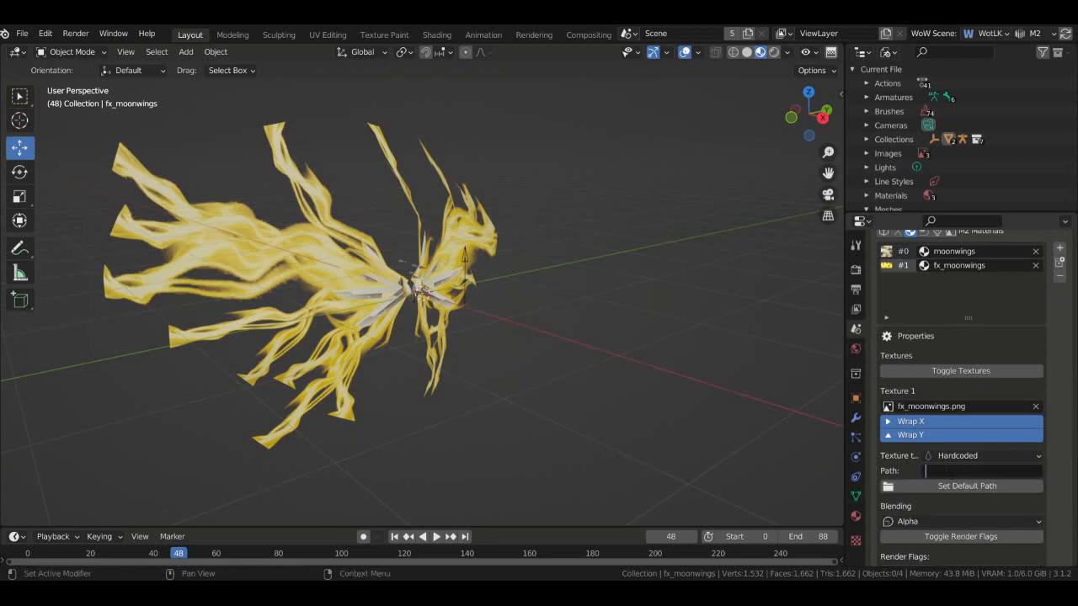
key(ctrl+v)
text(fx_)
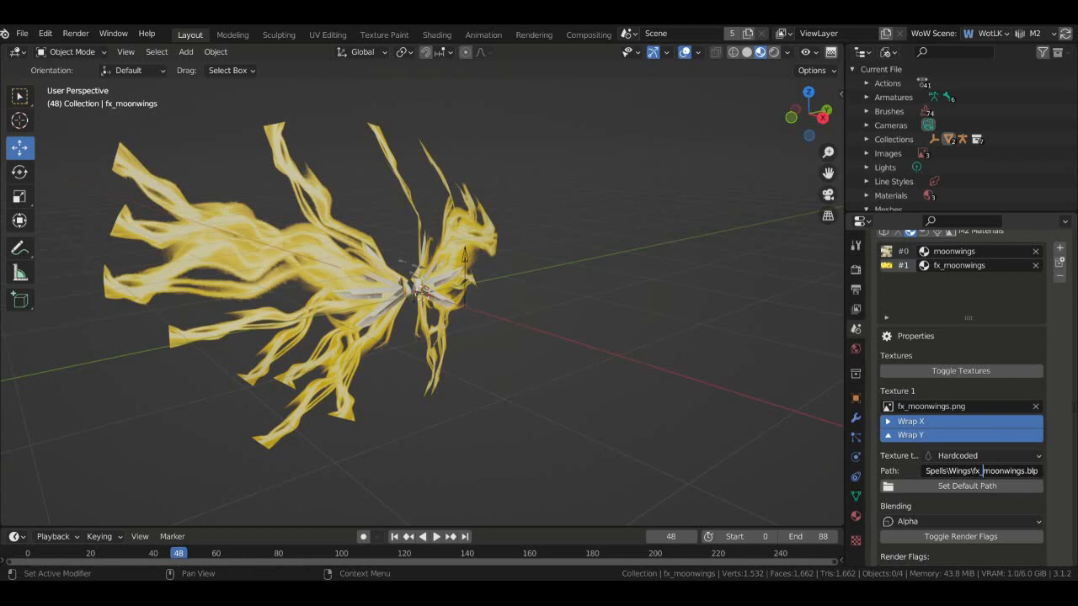
key(Return)
- Swap the second texture to fx_moonwings_fade.png
scroll(1057, 434, down, 8)
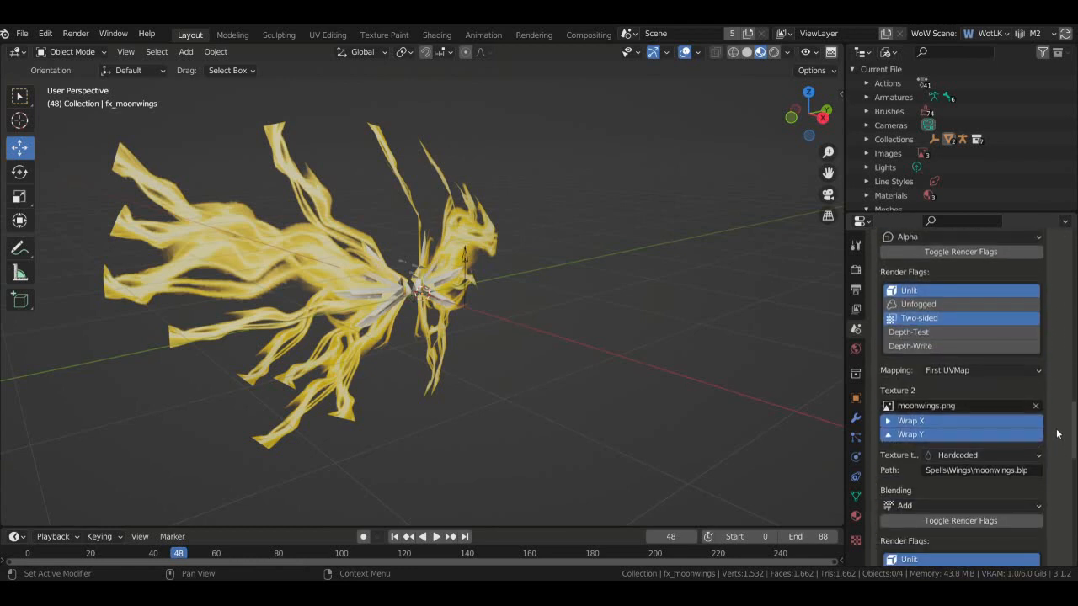
scroll(1058, 433, down, 1)
scroll(1044, 452, down, 4)
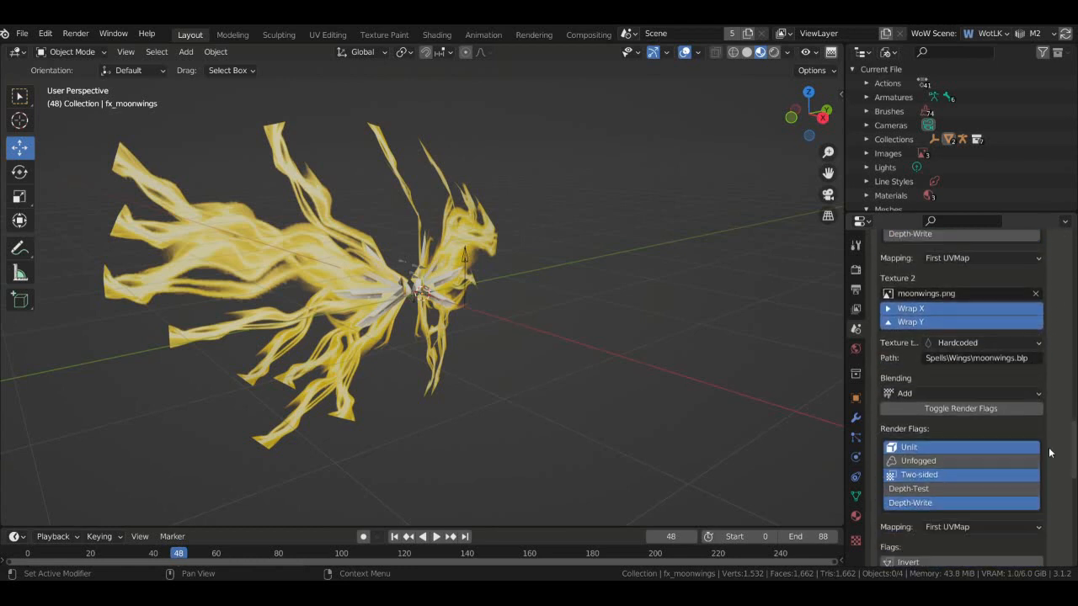
scroll(968, 382, up, 3)
click(886, 360)
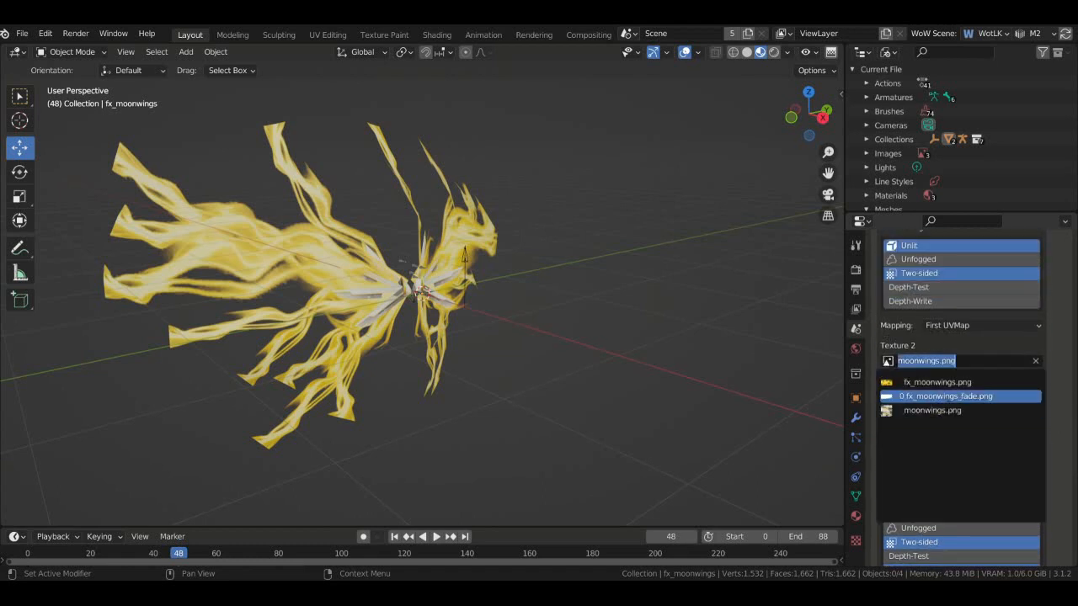
click(960, 395)
scroll(1064, 467, down, 5)
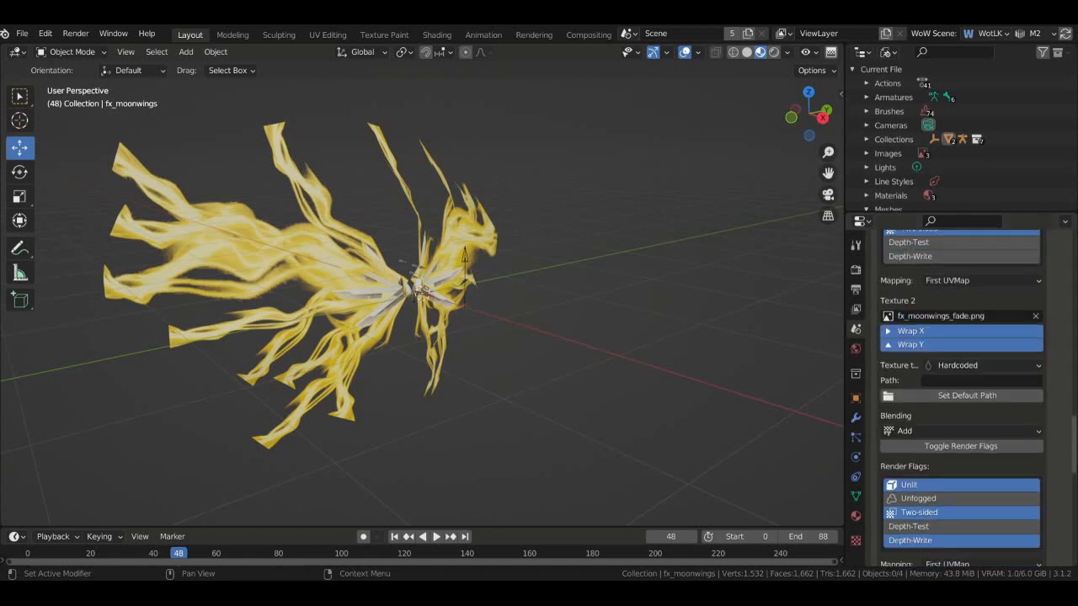
scroll(1064, 467, up, 17)
scroll(1065, 467, down, 10)
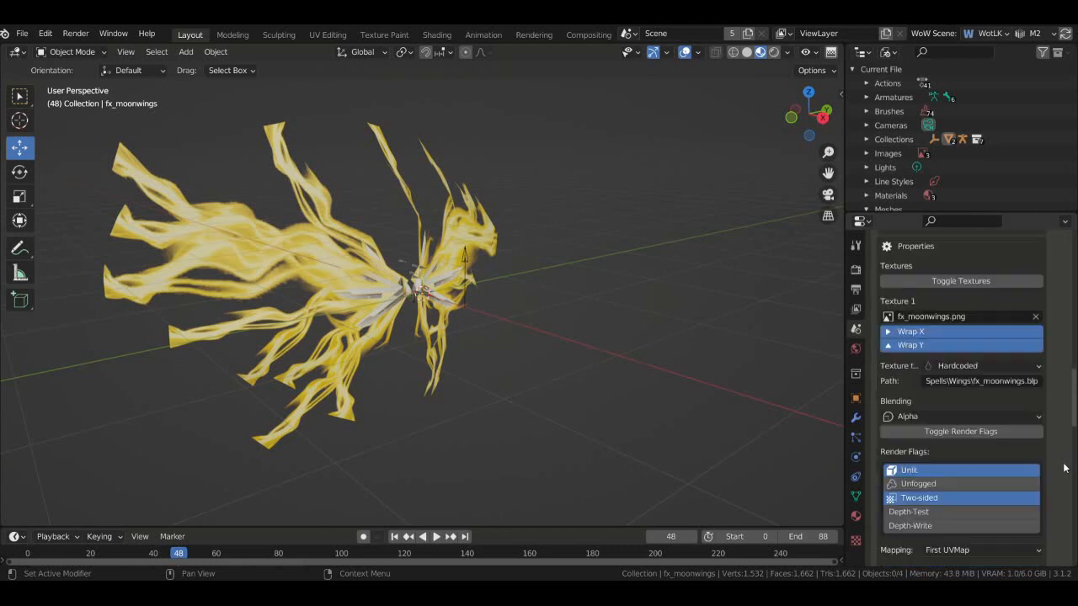
- Set the second texture's path to the Spells\Wings\fx_moonwings_fade file
click(951, 358)
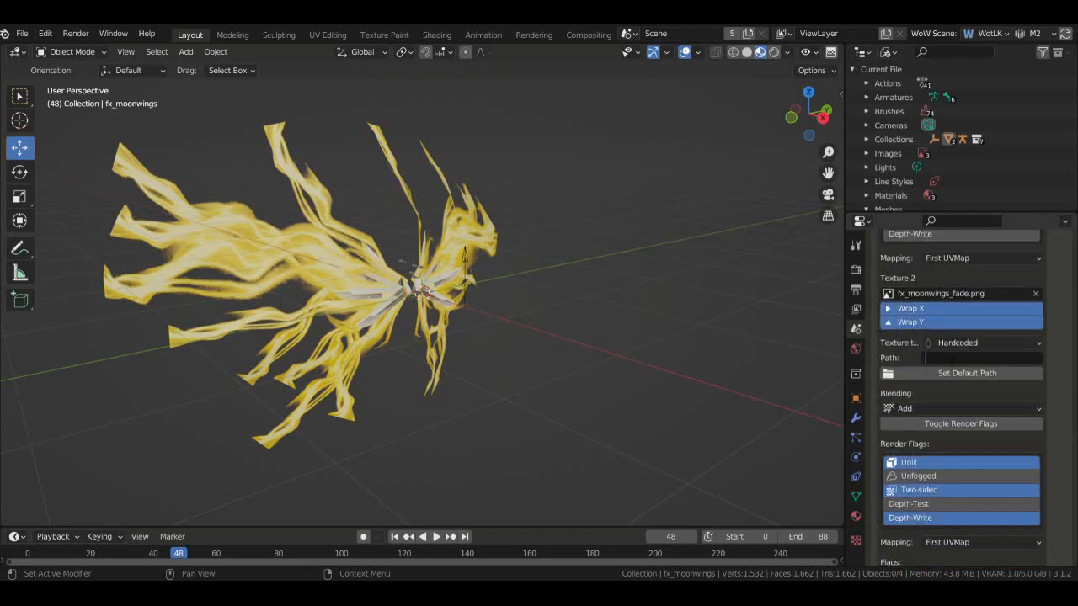
key(ctrl+v)
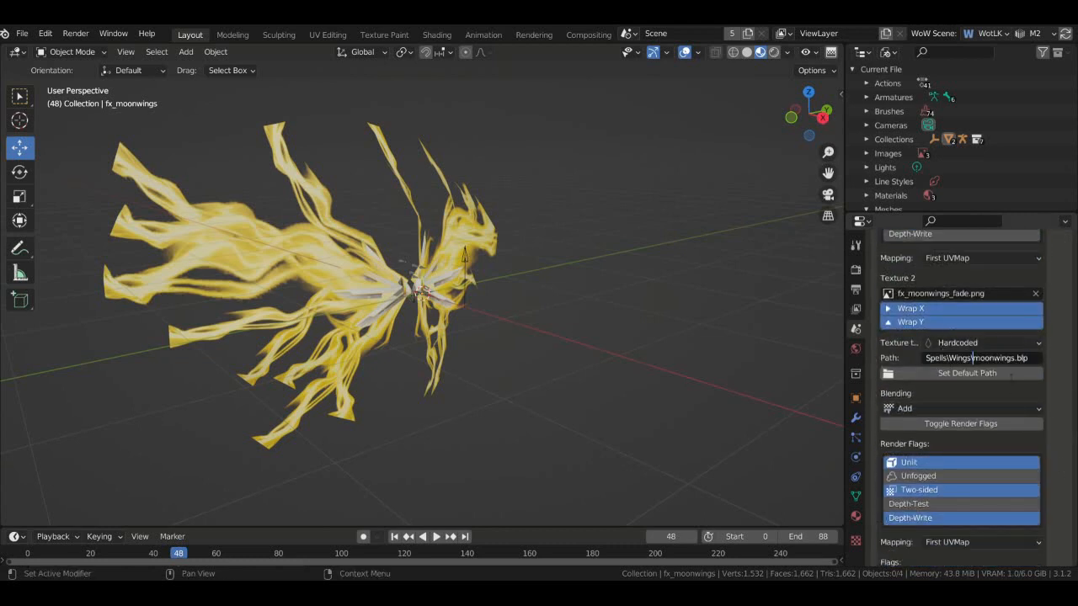
text(fx_)
key(BackSpace)
key(BackSpace)
key(BackSpace)
text(x__fade)
- Assign Transparency_0 to both the fx_moonwings and moonwings materials
scroll(1042, 359, down, 7)
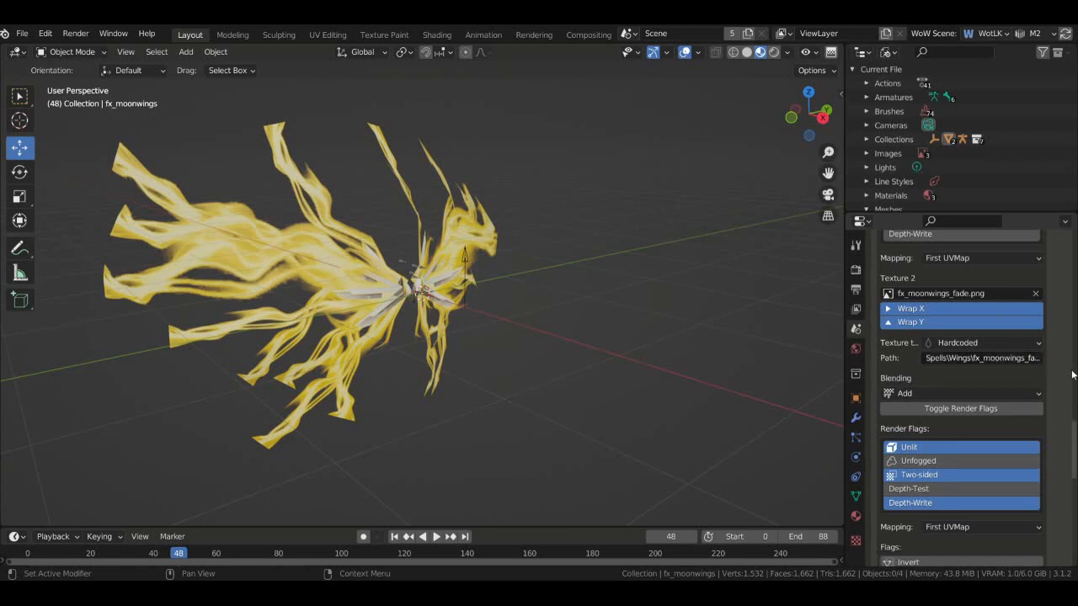
scroll(1042, 360, down, 3)
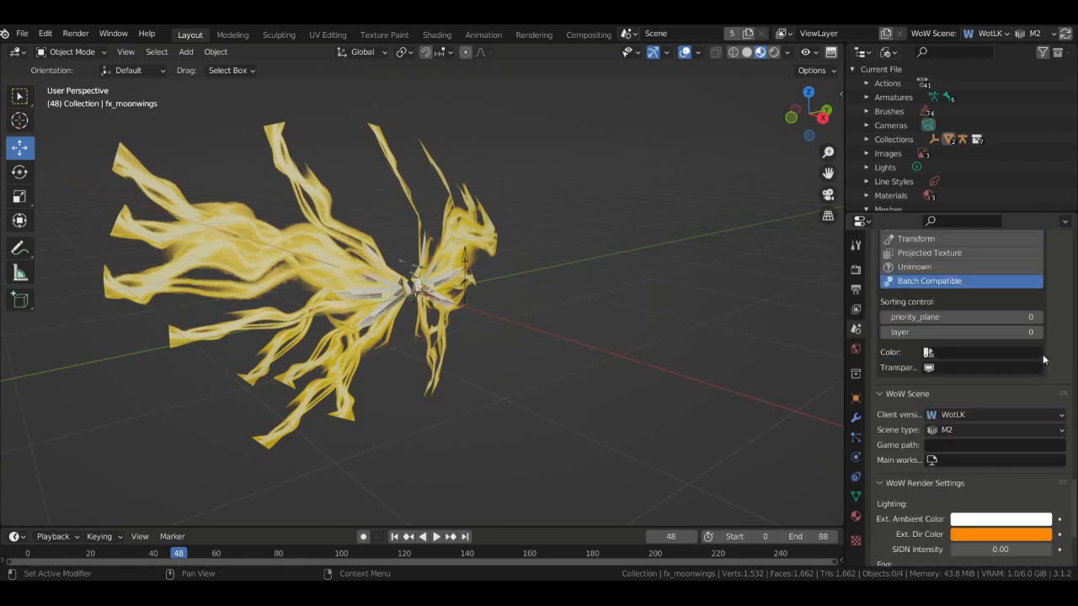
click(943, 368)
click(977, 386)
scroll(1057, 354, up, 14)
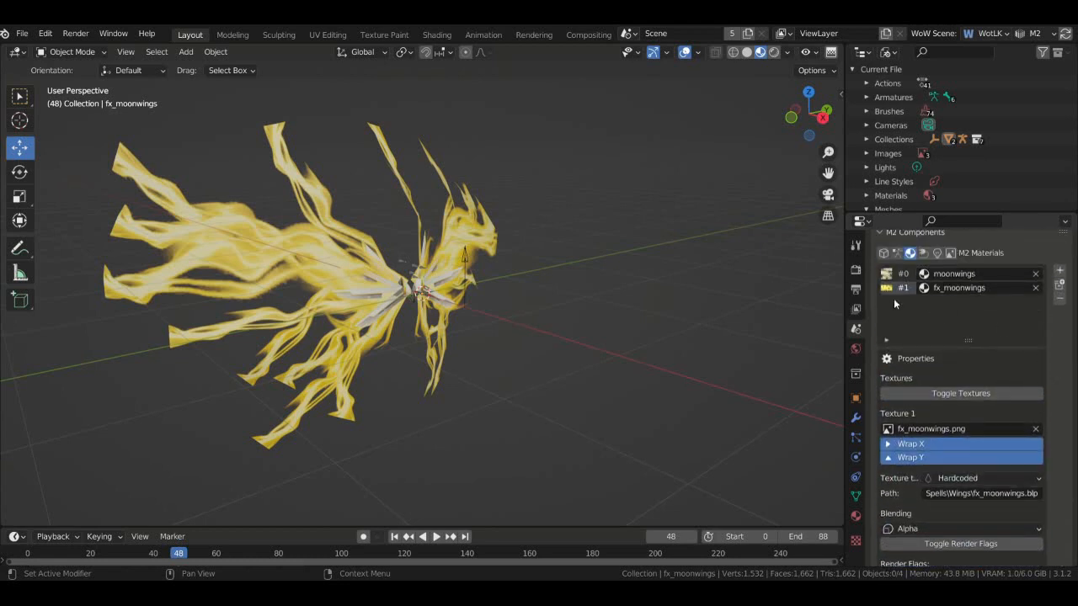
click(900, 278)
scroll(1056, 350, down, 15)
click(943, 359)
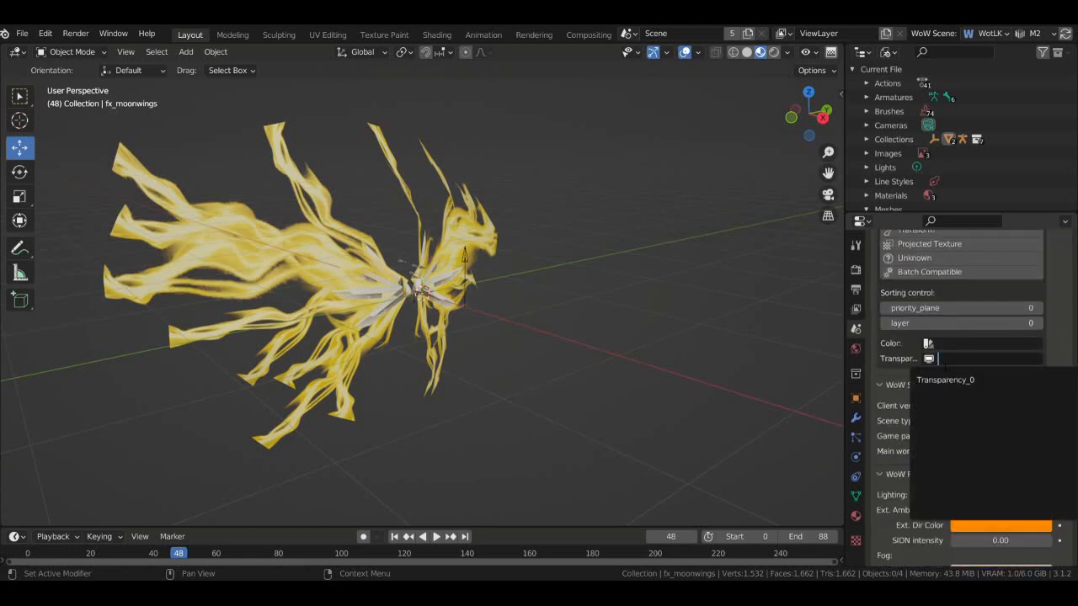
click(950, 380)
scroll(1049, 389, up, 12)
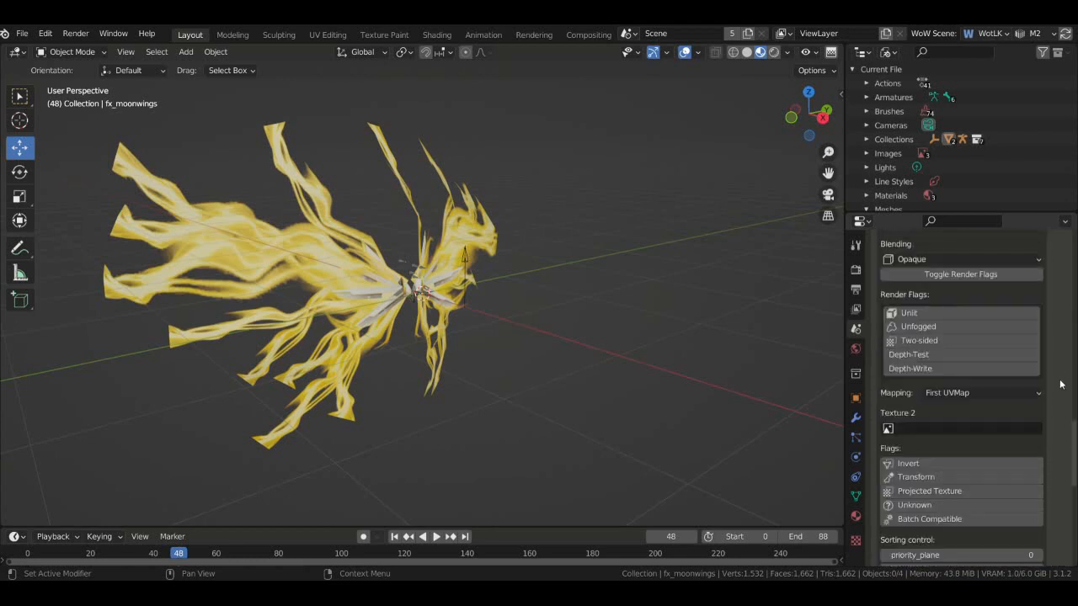
- Fill texture slots with fx_moonwings.png, moonwings.png, fx_moonwings_fade.png, then clear all three
click(950, 297)
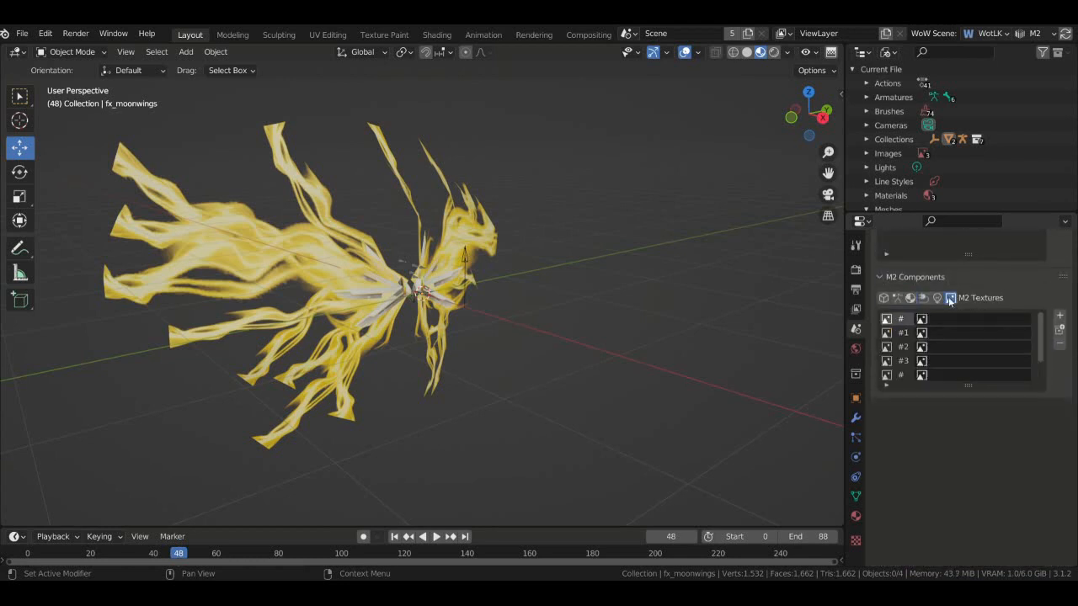
click(968, 318)
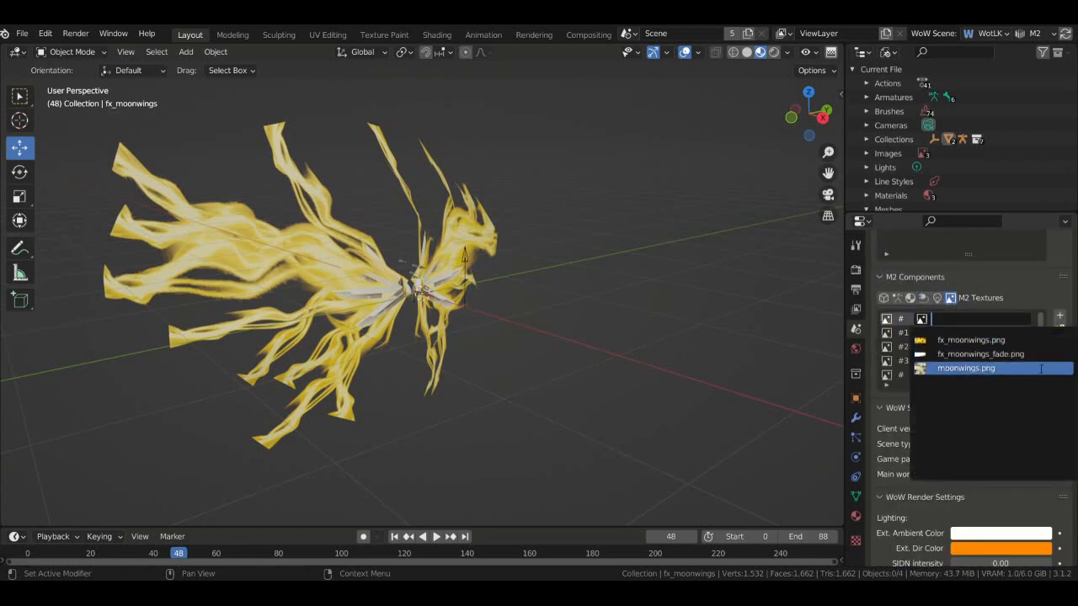
click(919, 338)
click(926, 332)
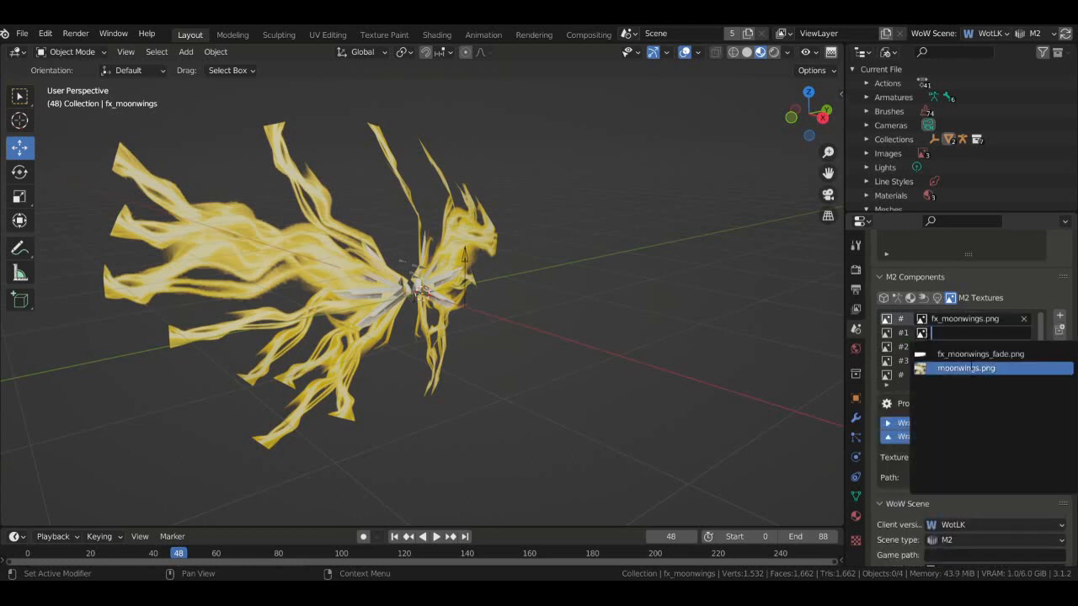
click(972, 365)
click(968, 347)
click(980, 368)
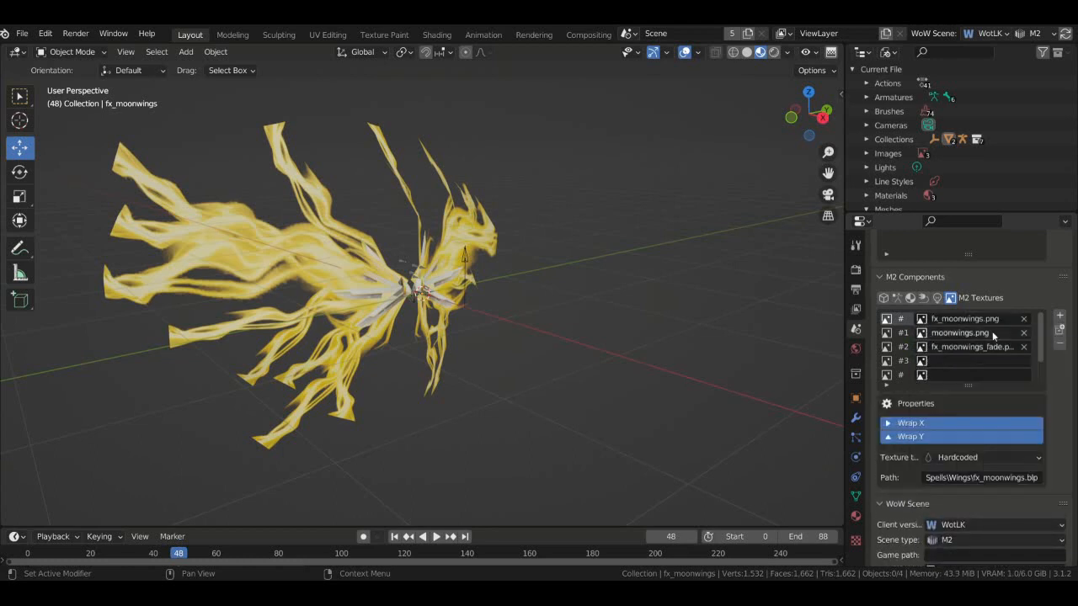
click(1024, 347)
click(1023, 332)
click(1024, 318)
- Refill slots #0–#2 with moonwings.png, fx_moonwings.png, fx_moonwings_fade.png and return to materials
click(986, 320)
click(966, 368)
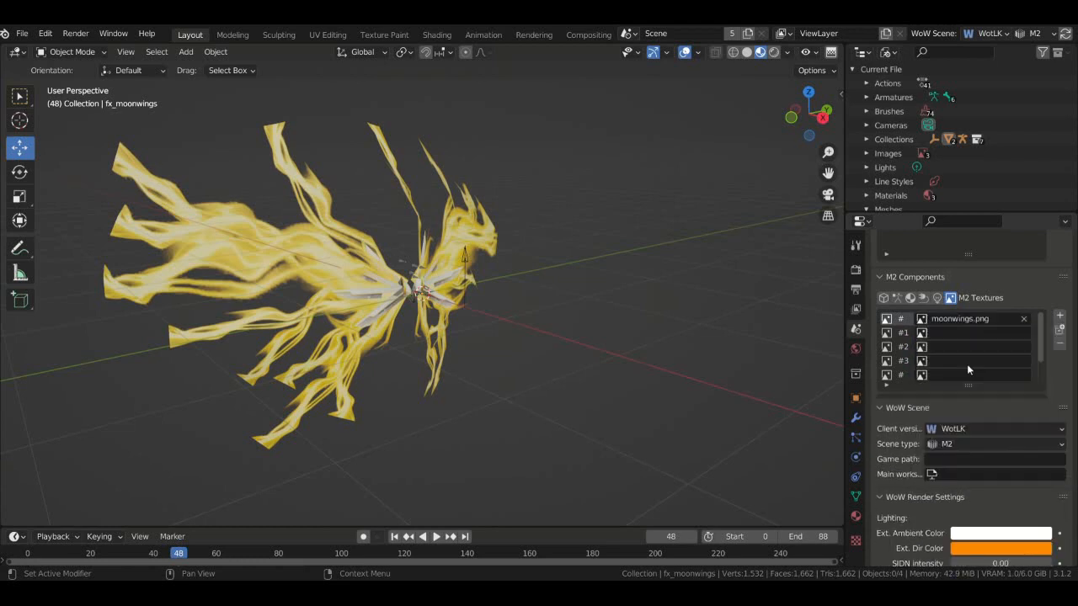
click(968, 333)
click(960, 354)
click(958, 349)
click(968, 371)
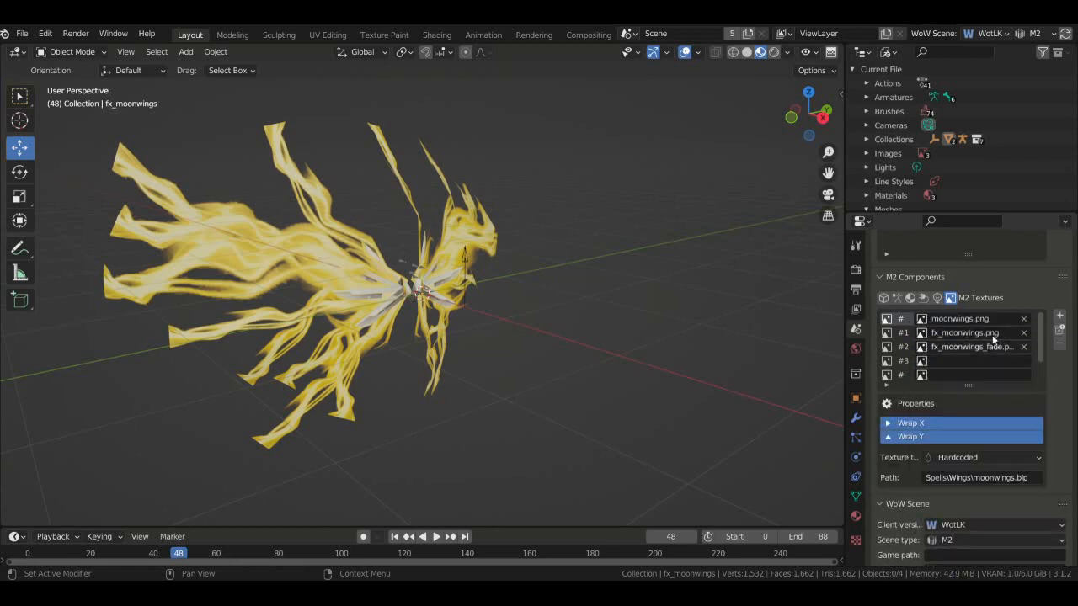
click(910, 298)
click(893, 332)
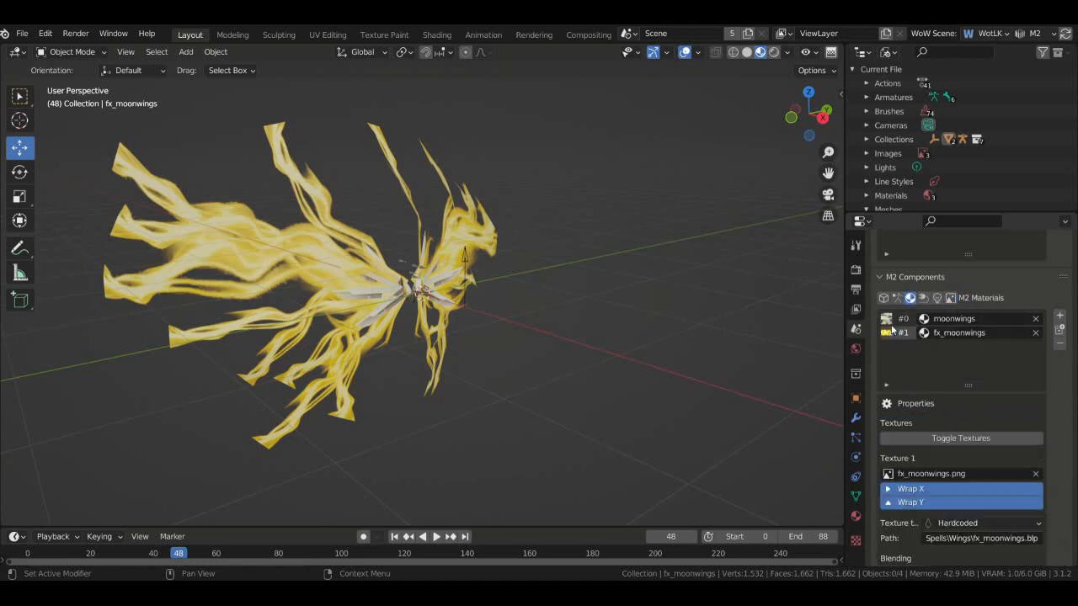
- Review the moonwings material's settings, collapsing and re-expanding its render flags
click(899, 321)
scroll(1061, 417, down, 5)
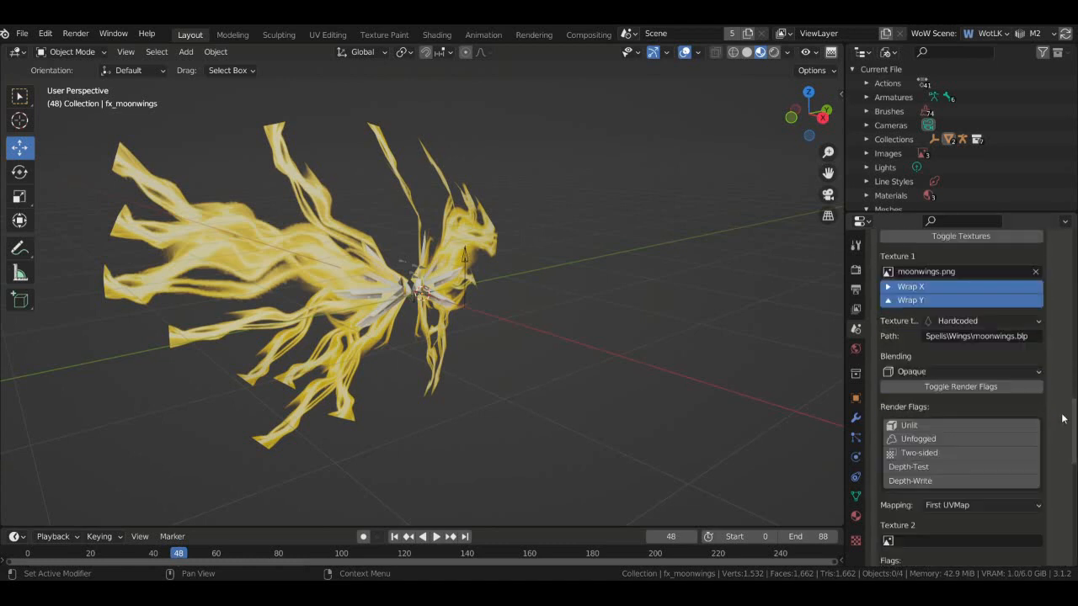
scroll(1062, 416, up, 7)
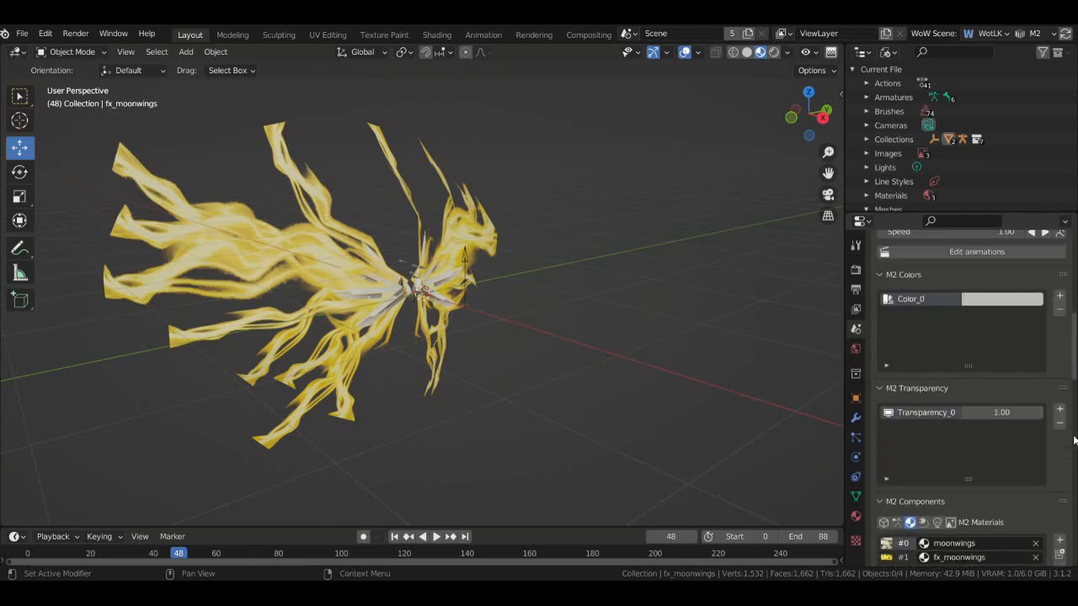
scroll(1073, 434, down, 10)
scroll(1066, 417, up, 3)
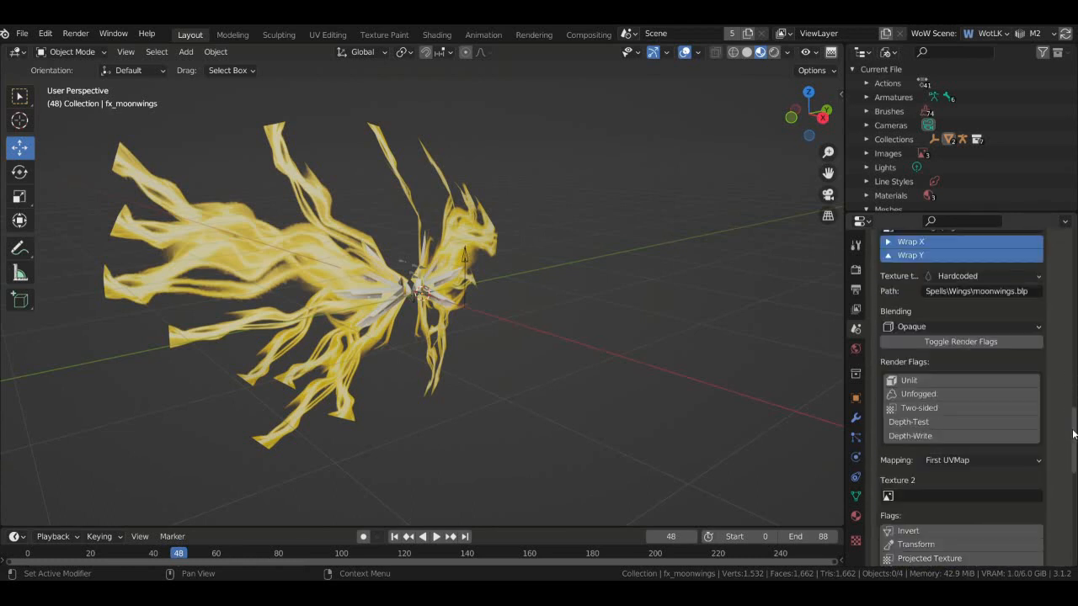
scroll(1066, 413, up, 2)
scroll(1044, 410, down, 2)
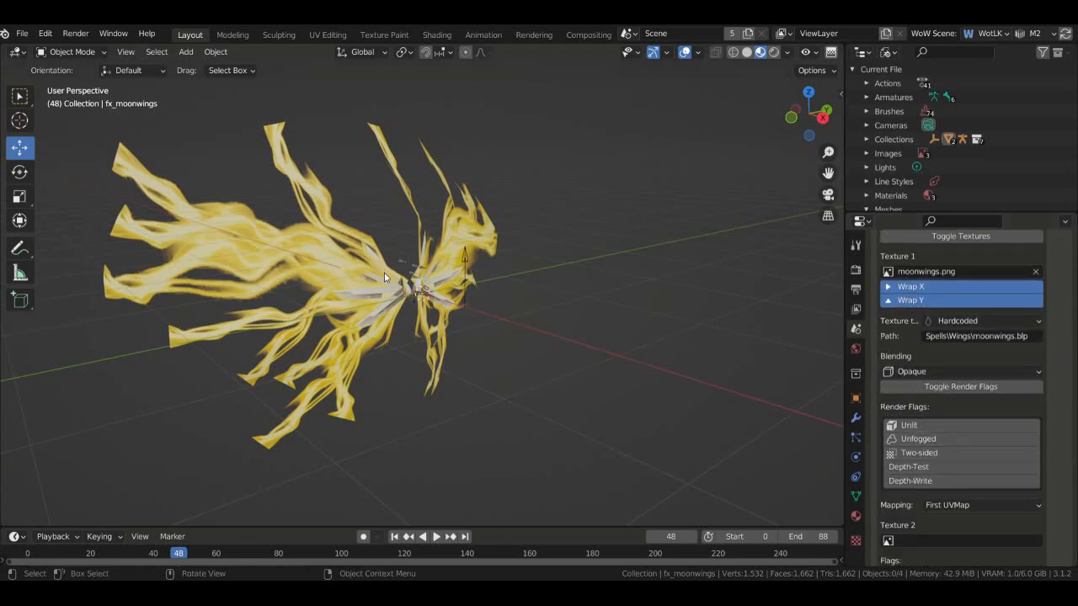
scroll(1048, 468, down, 5)
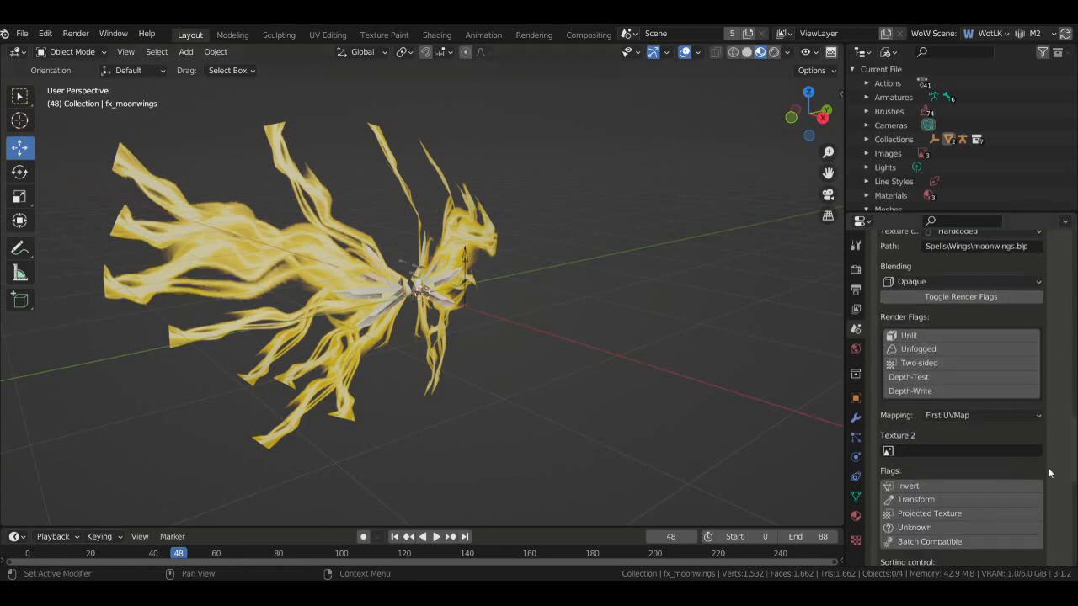
scroll(1061, 426, up, 5)
scroll(1060, 451, up, 5)
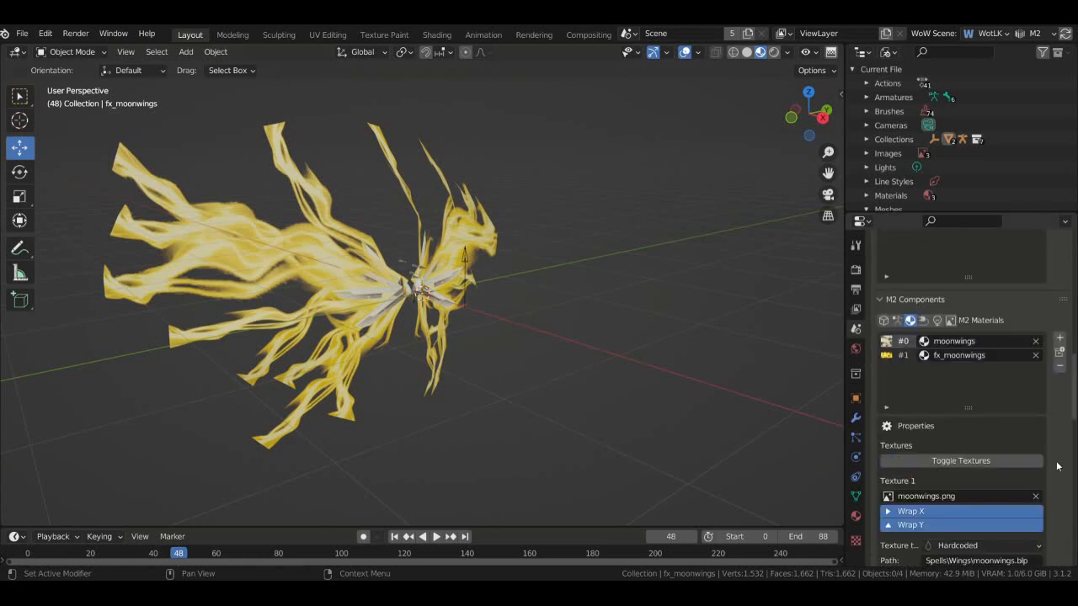
scroll(1057, 466, down, 4)
click(1014, 456)
click(1014, 457)
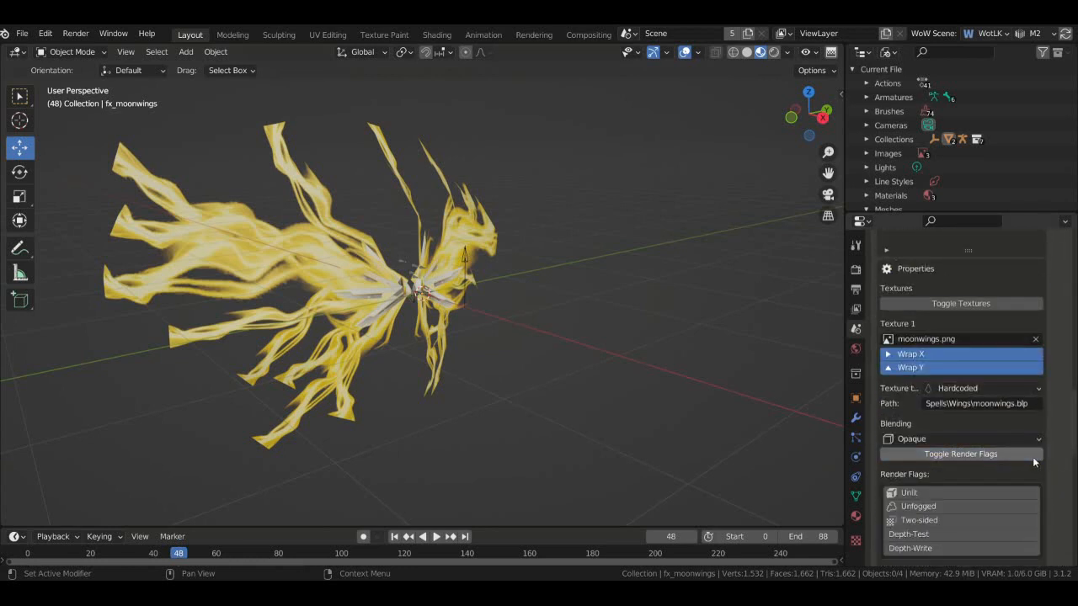
scroll(1032, 457, up, 5)
- Add two M2 geosets: Moonwings as #0 and fx_moonwings as #1
click(882, 410)
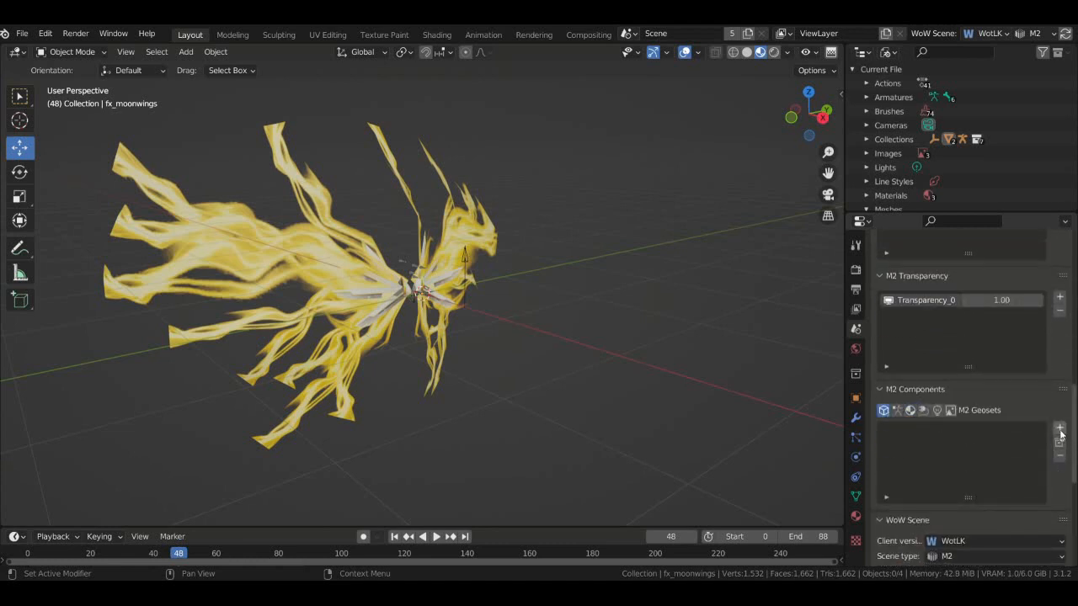
click(1060, 429)
click(1060, 429)
click(951, 431)
click(939, 295)
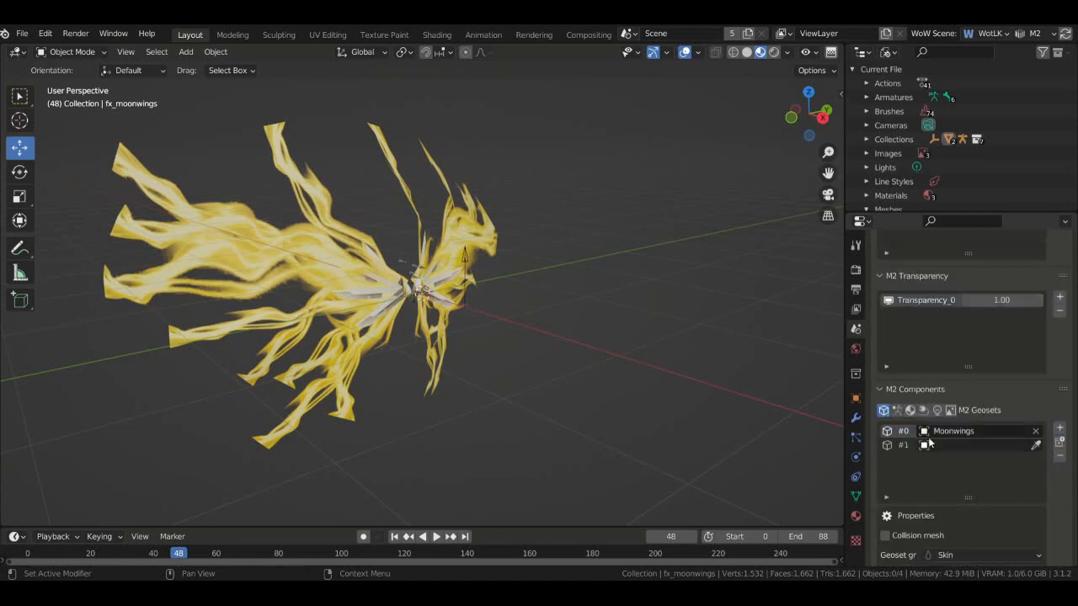
click(929, 443)
click(939, 296)
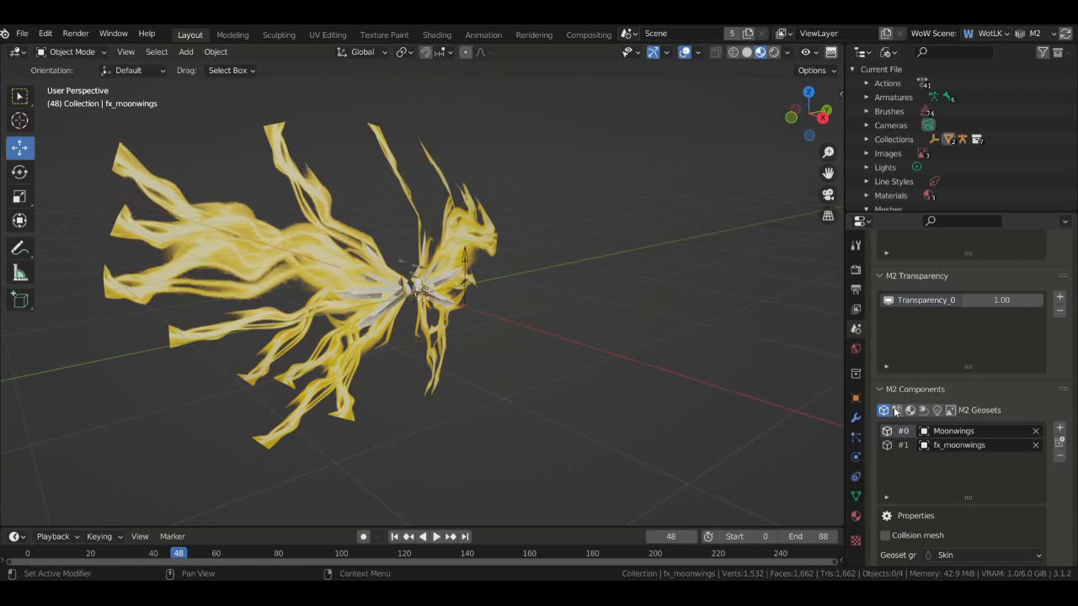
- Check each M2 component list, ending back on the materials list
click(897, 411)
click(910, 410)
click(924, 411)
click(937, 411)
click(950, 411)
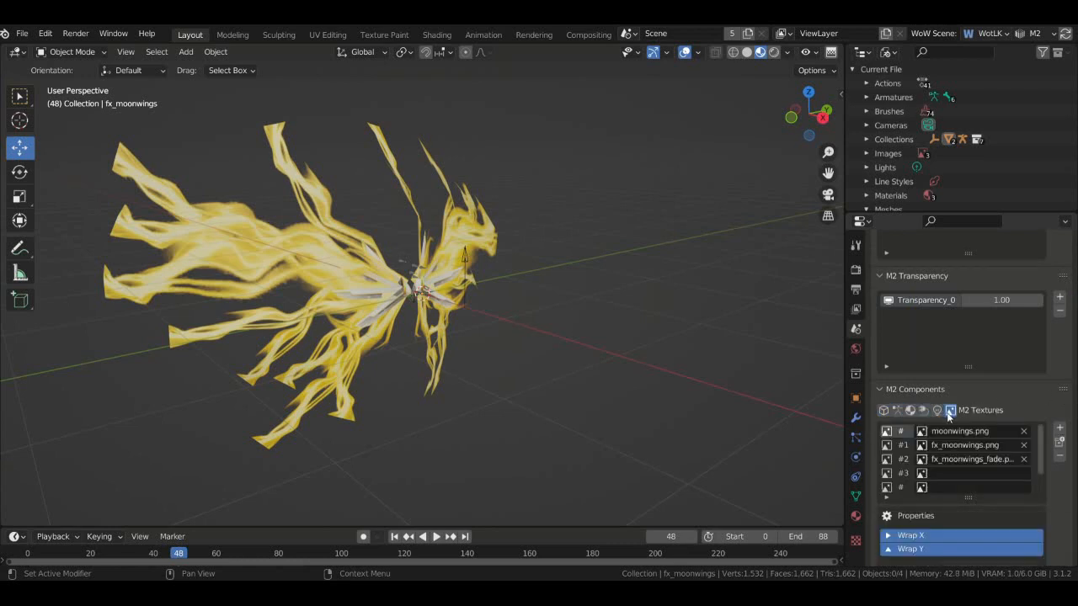
click(910, 411)
scroll(1057, 409, up, 9)
scroll(1059, 412, down, 19)
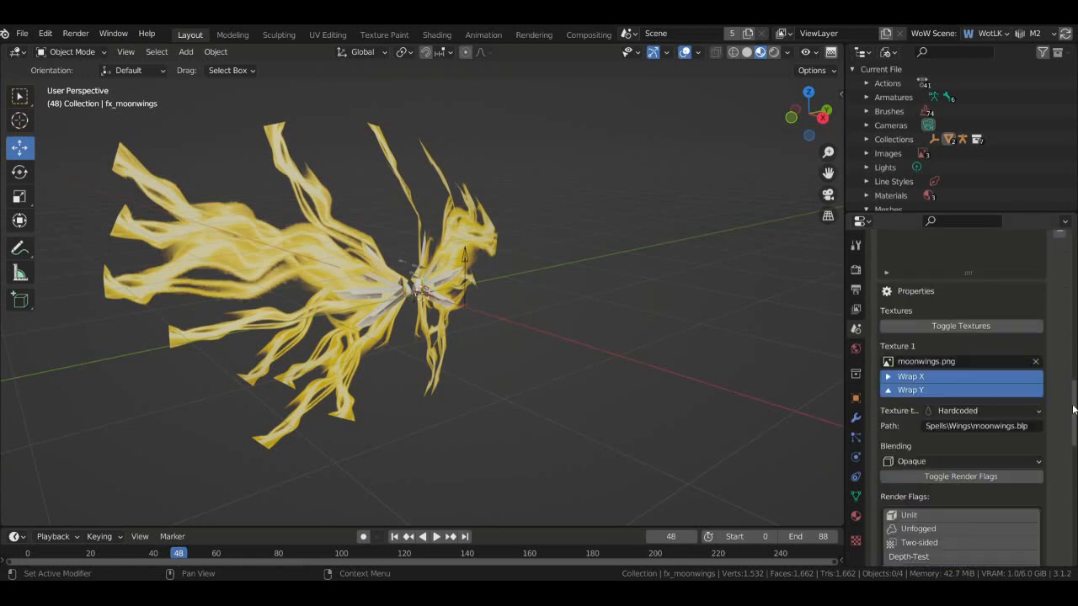
scroll(1072, 409, down, 15)
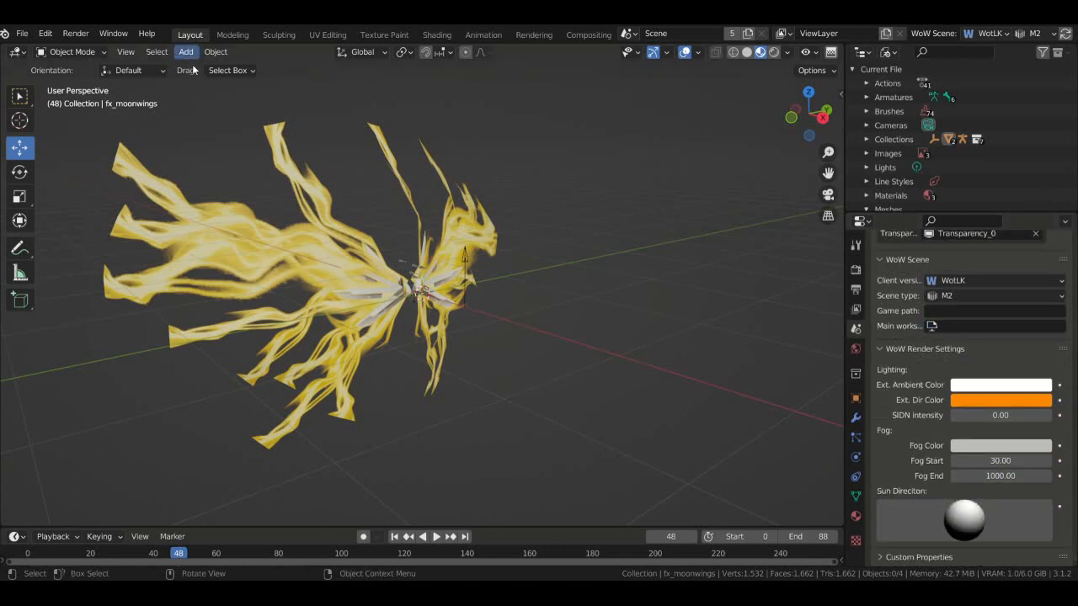
- Save the project as moonwings.blend
click(21, 35)
click(85, 136)
key(ctrl+s)
- Export the scene as WoW M2 (.m2) and dismiss the resulting error report
drag(804, 108, 810, 112)
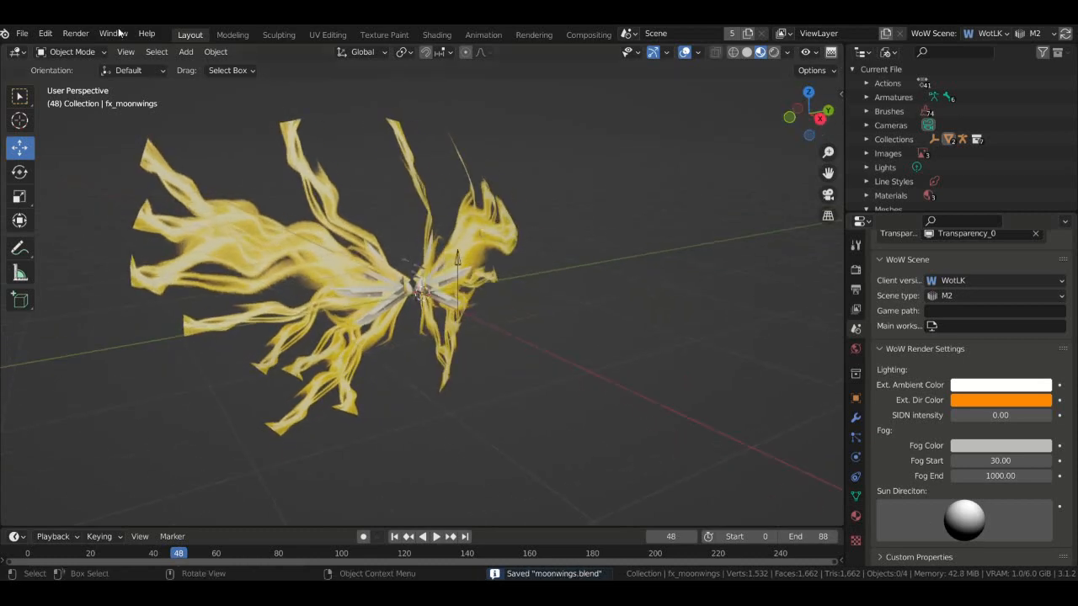
click(22, 32)
mouse_move(99, 239)
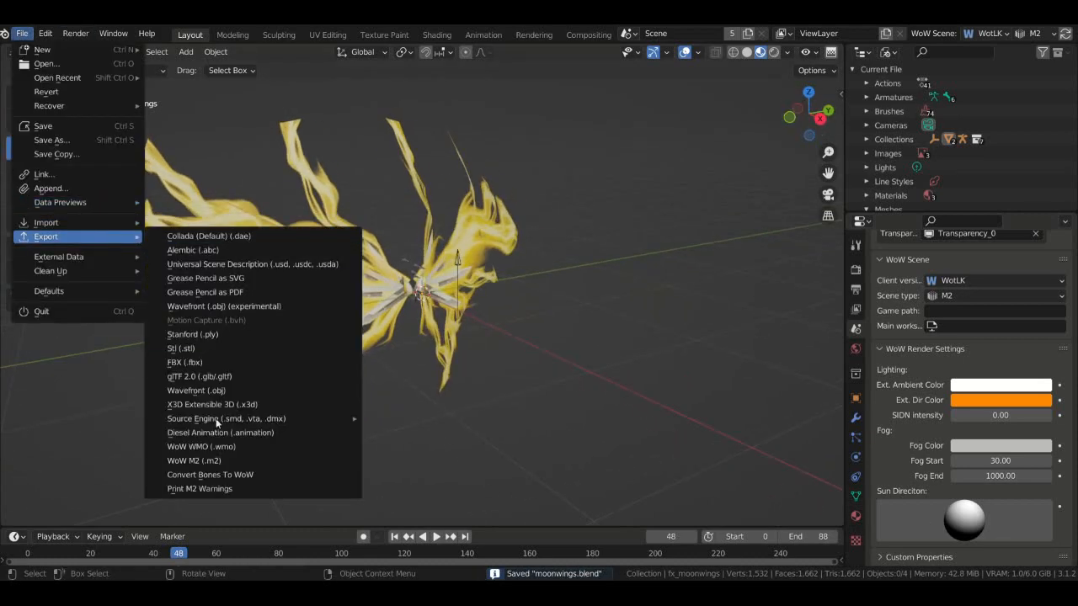
click(224, 457)
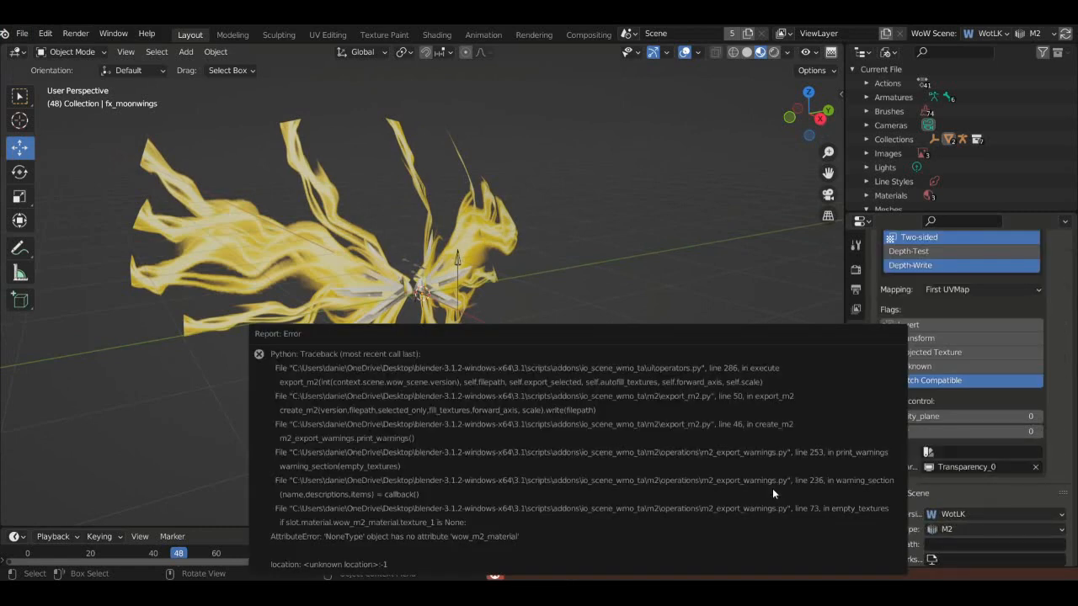
drag(604, 336, 561, 320)
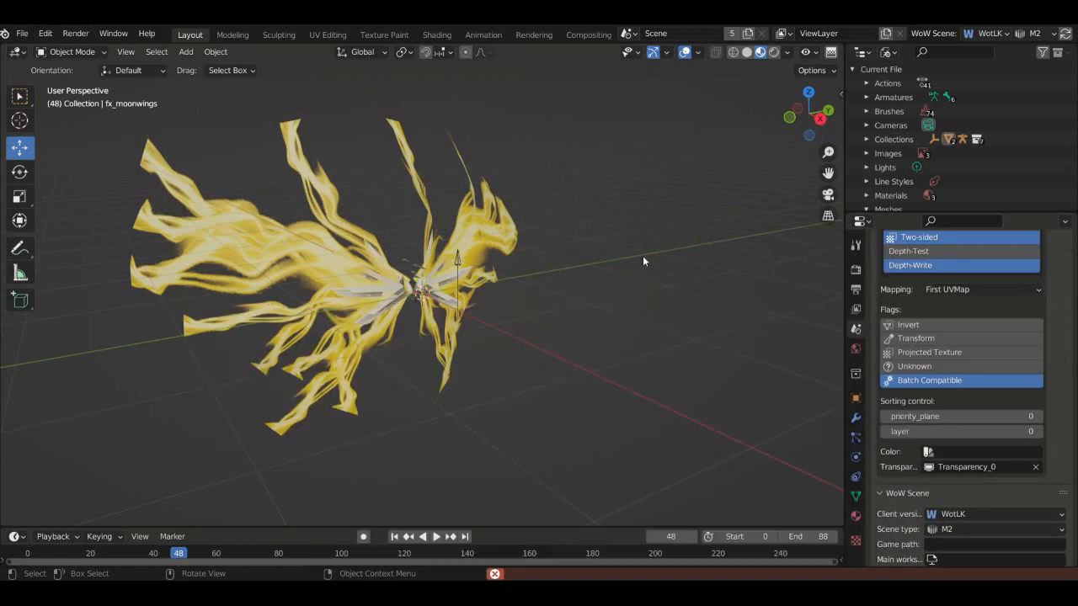
- Select the Moonwings object, then the fx_moonwings wings
click(426, 293)
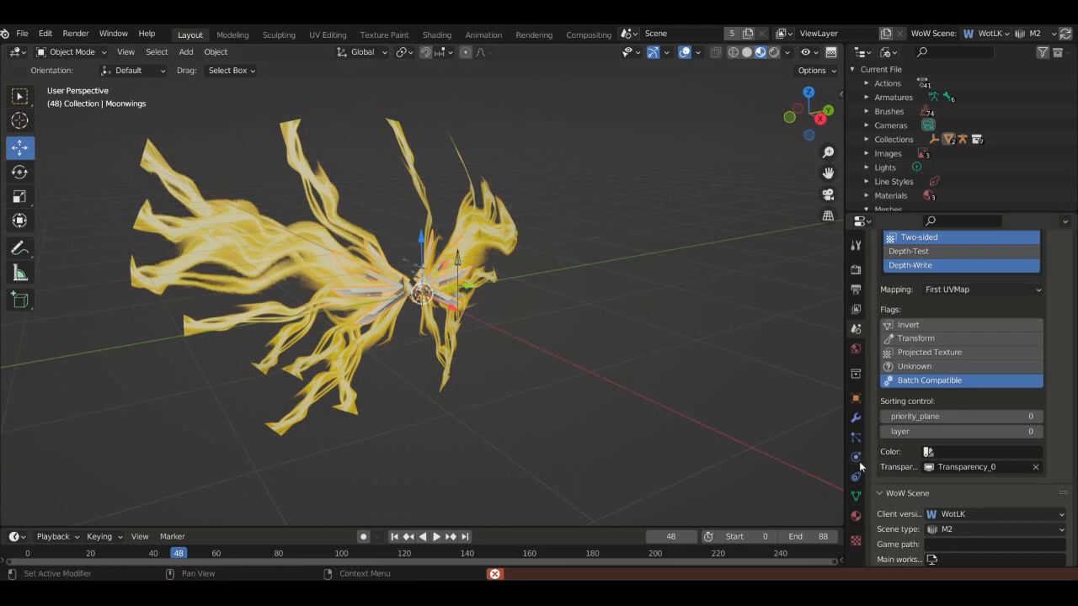
scroll(1047, 446, up, 15)
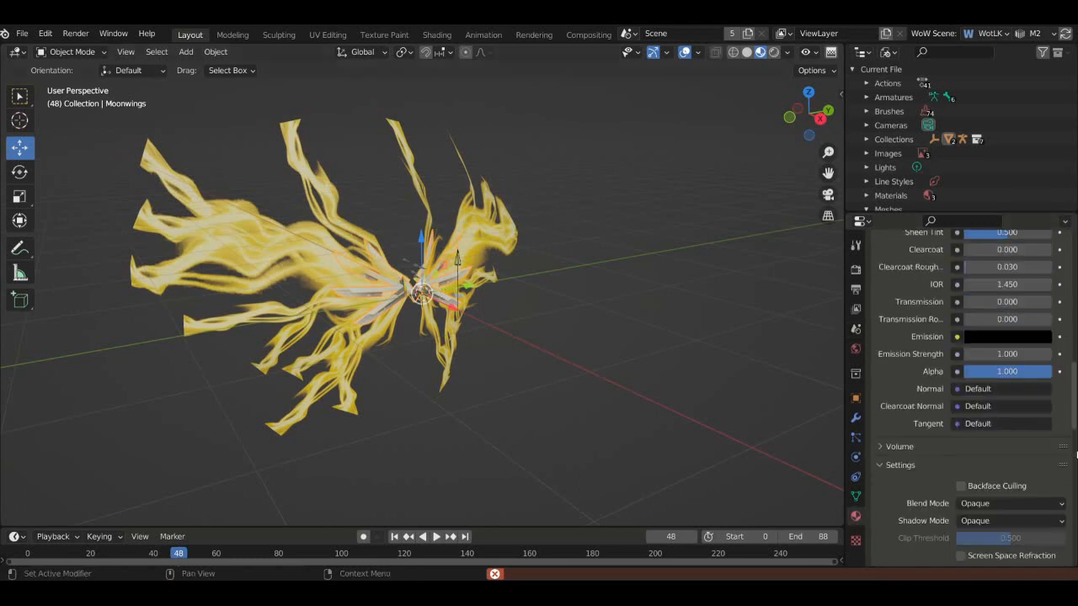
scroll(1068, 462, up, 2)
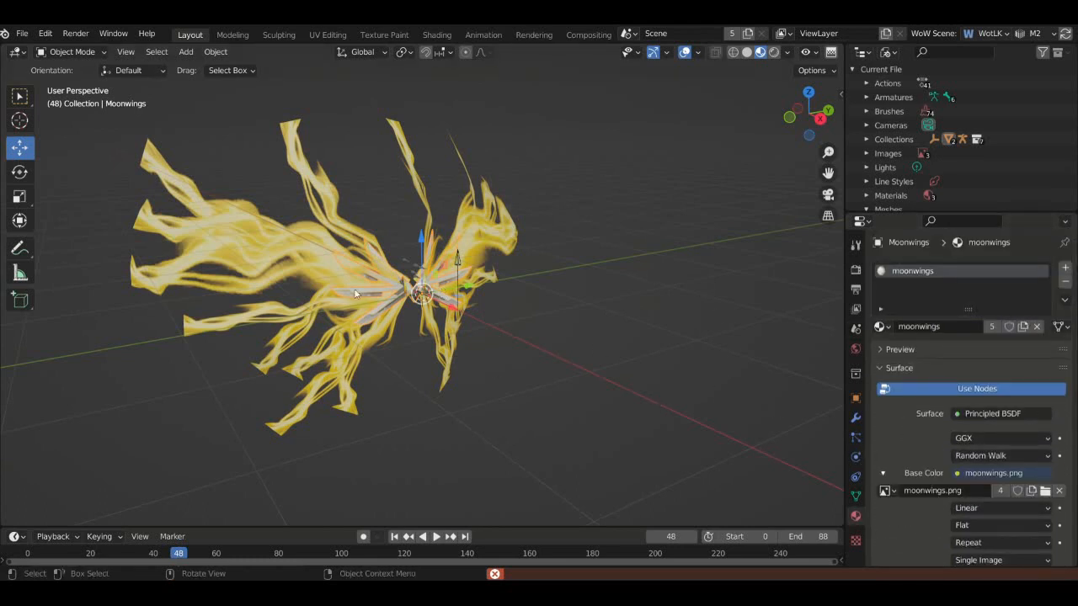
click(252, 232)
- Toggle the system console on and off, then orbit to face the wings head-on
click(113, 33)
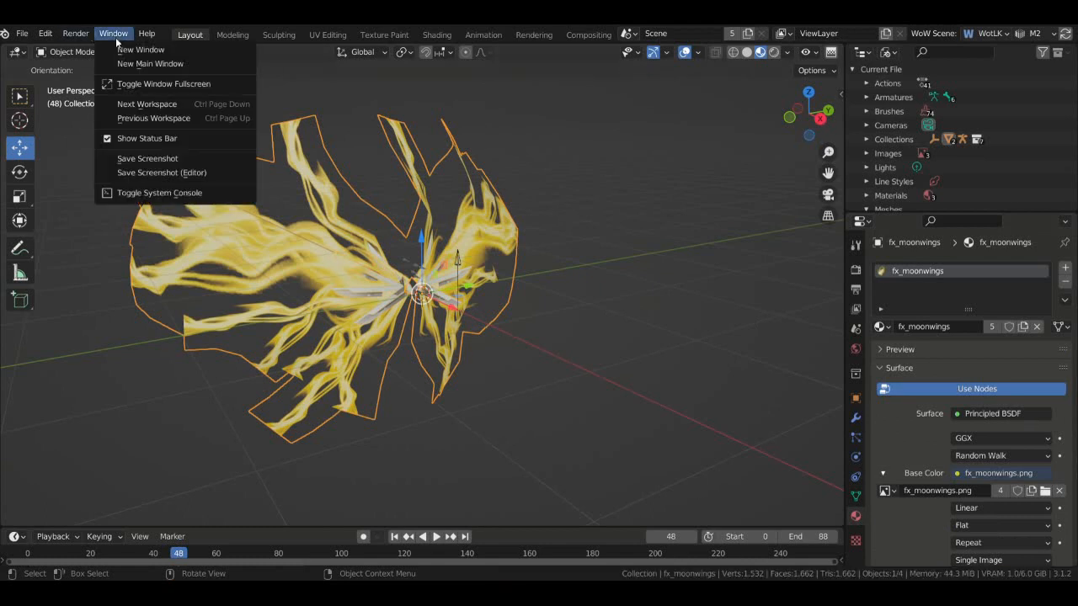
click(177, 195)
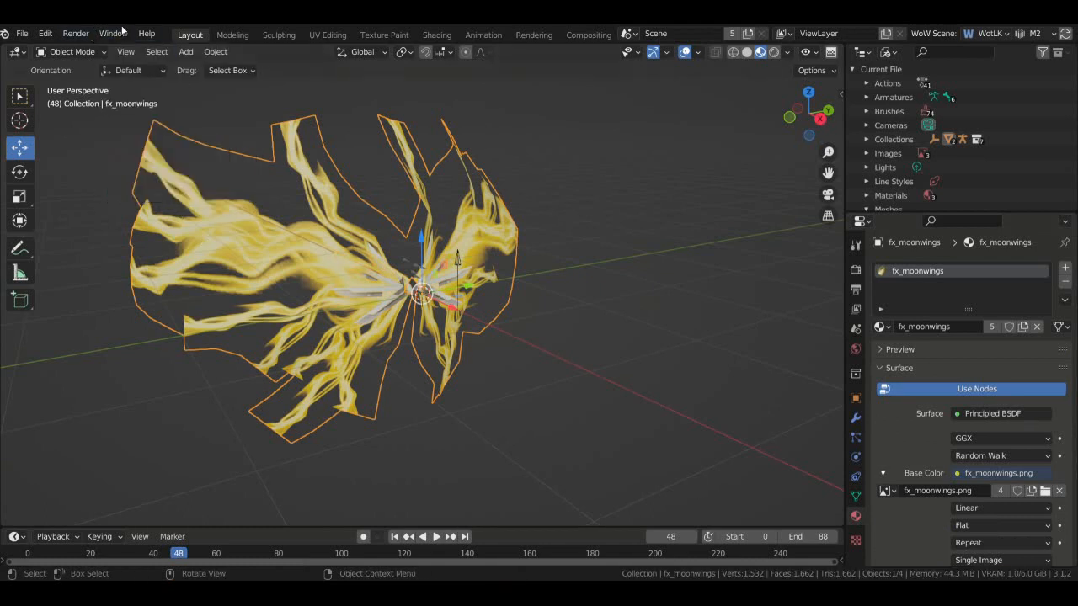
click(122, 33)
click(182, 199)
scroll(713, 347, up, 2)
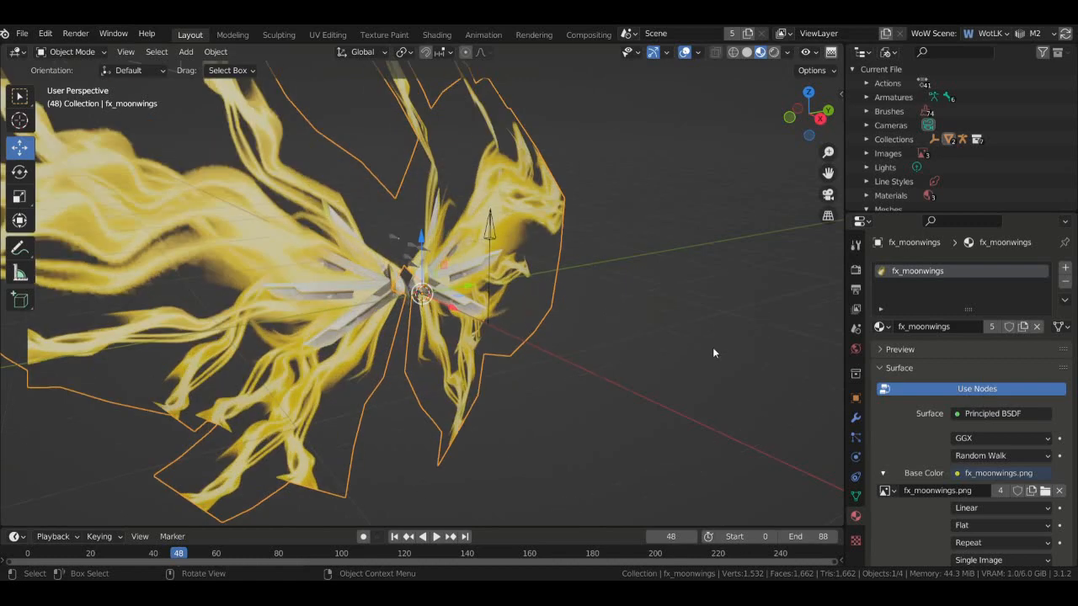
scroll(847, 126, down, 1)
middle_drag(840, 137, 798, 141)
scroll(798, 141, down, 2)
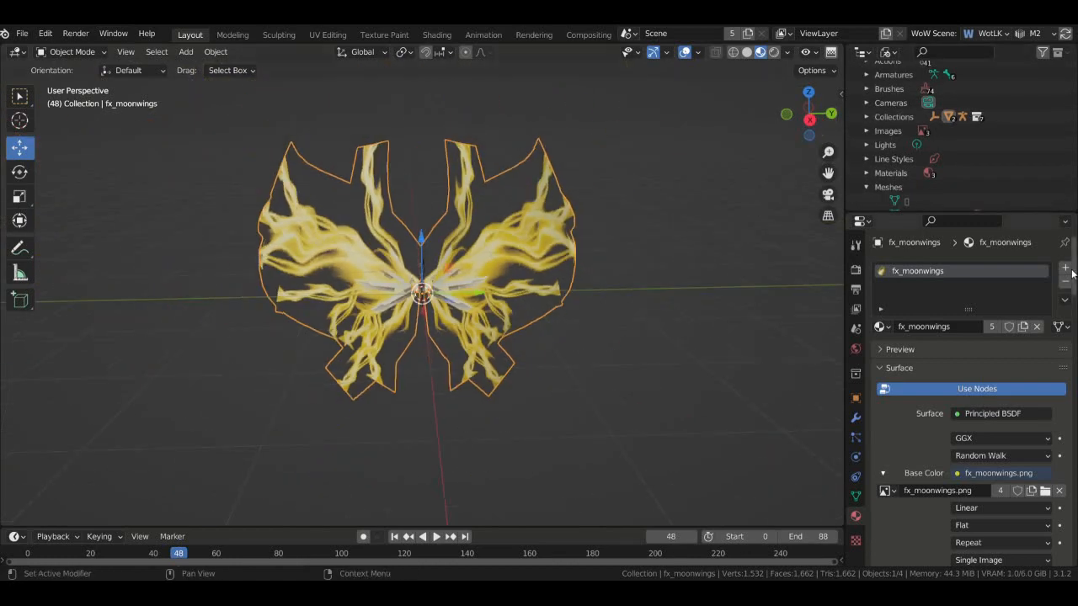
- Add a new material slot to fx_moonwings and name the material fx_moonwings_fade
click(1066, 269)
click(882, 356)
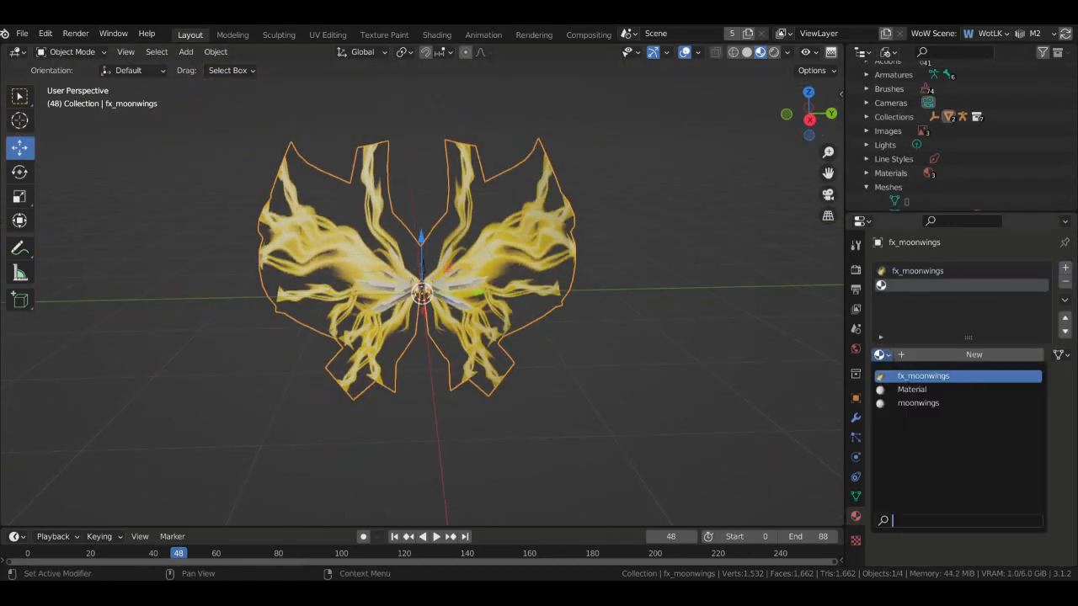
click(930, 390)
scroll(962, 354, down, 3)
scroll(931, 417, up, 3)
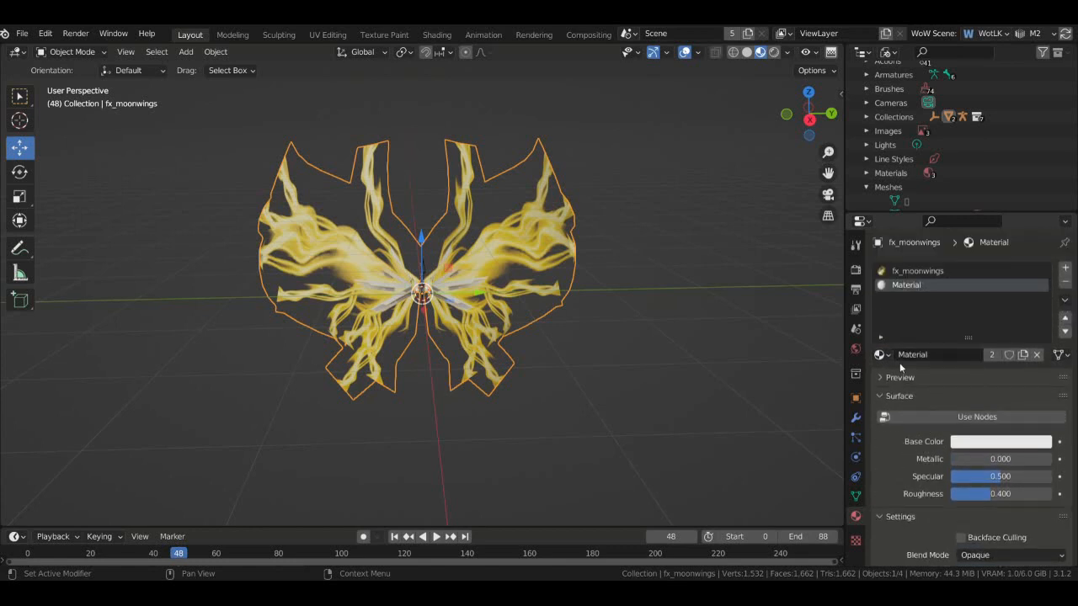
double_click(906, 285)
text(fx_moonwings_fade)
key(Return)
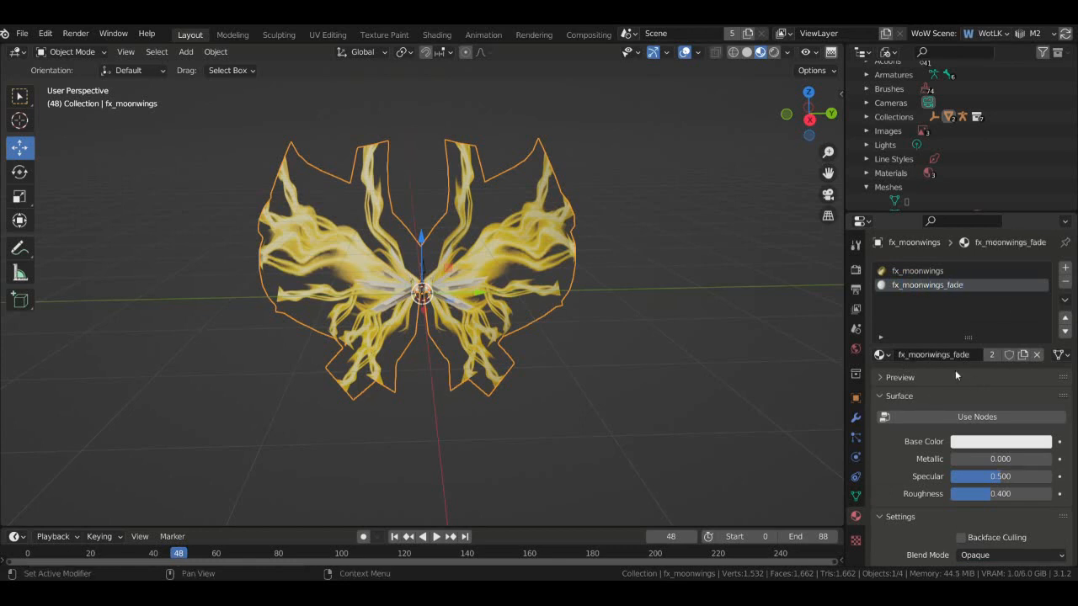
- Enable nodes on fx_moonwings_fade and set its base colour to the fx_moonwings_fade.png image texture
scroll(955, 370, down, 2)
scroll(929, 414, up, 2)
click(930, 416)
scroll(942, 437, down, 3)
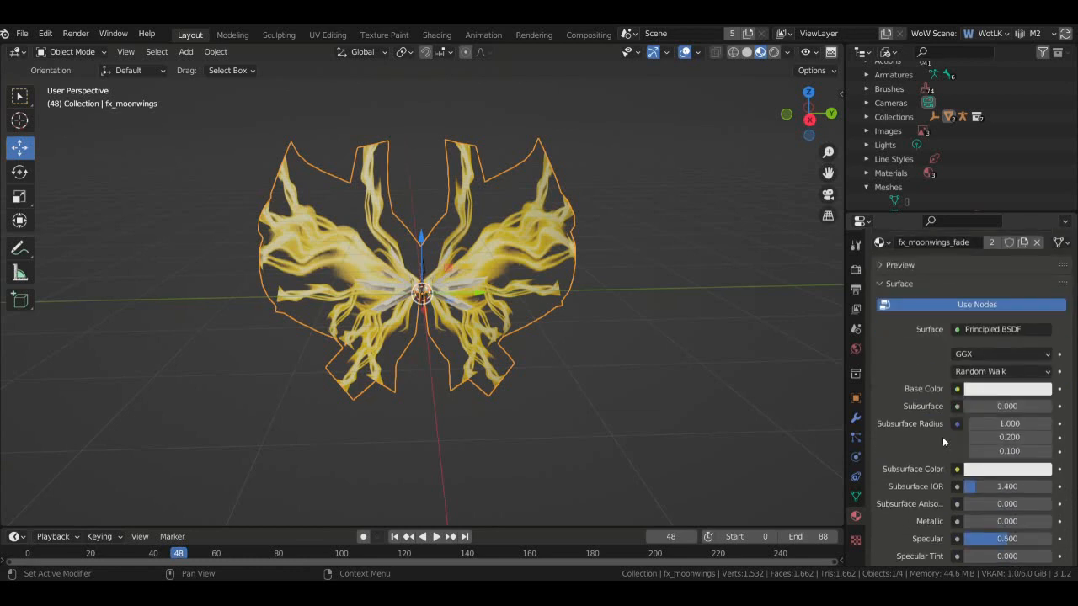
click(956, 389)
click(709, 266)
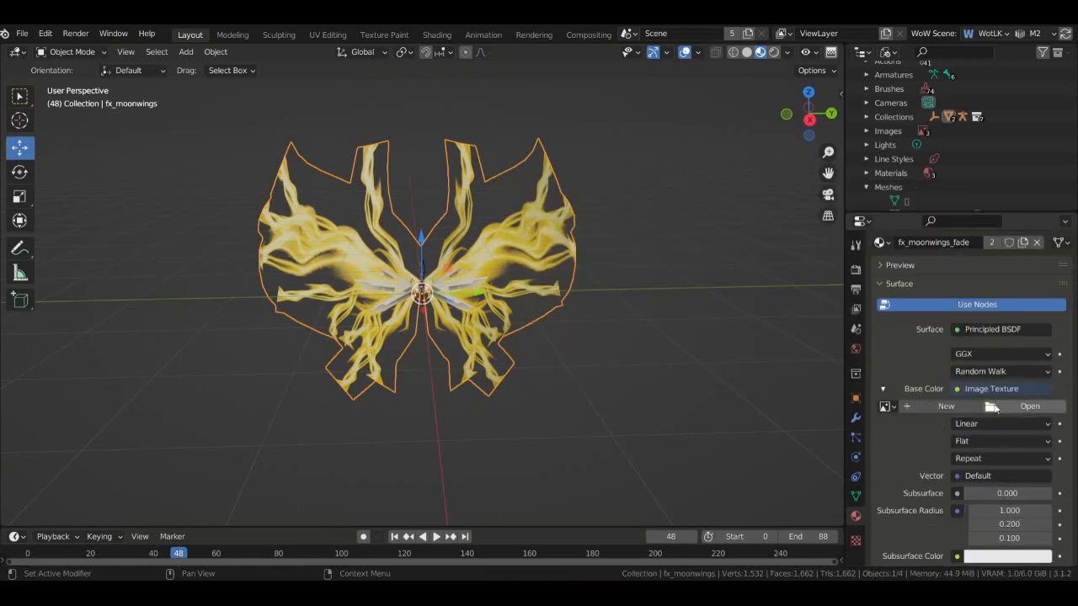
click(886, 406)
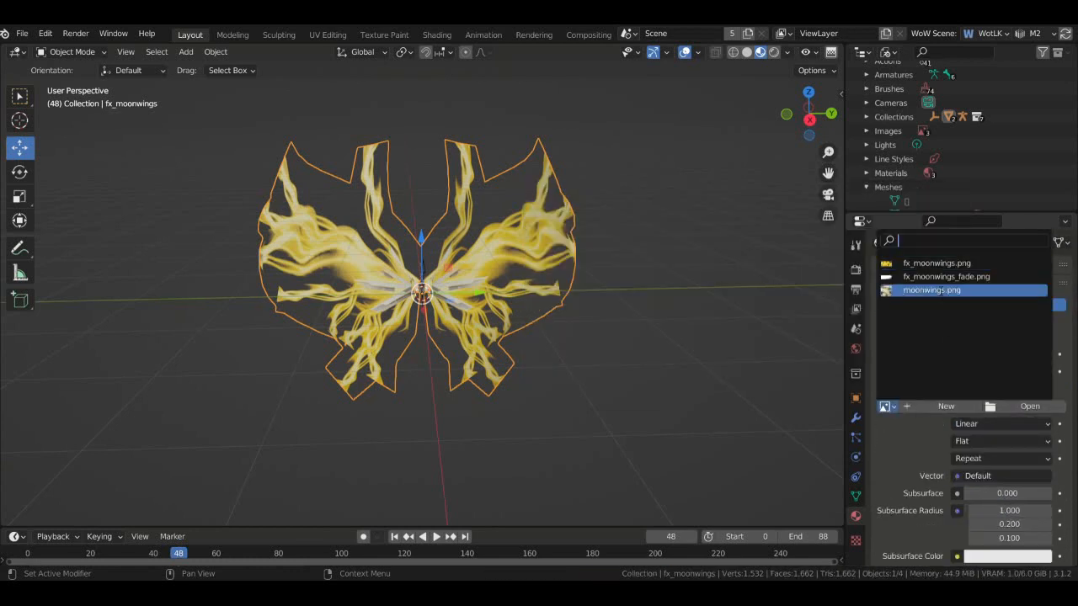
click(919, 279)
drag(808, 114, 737, 119)
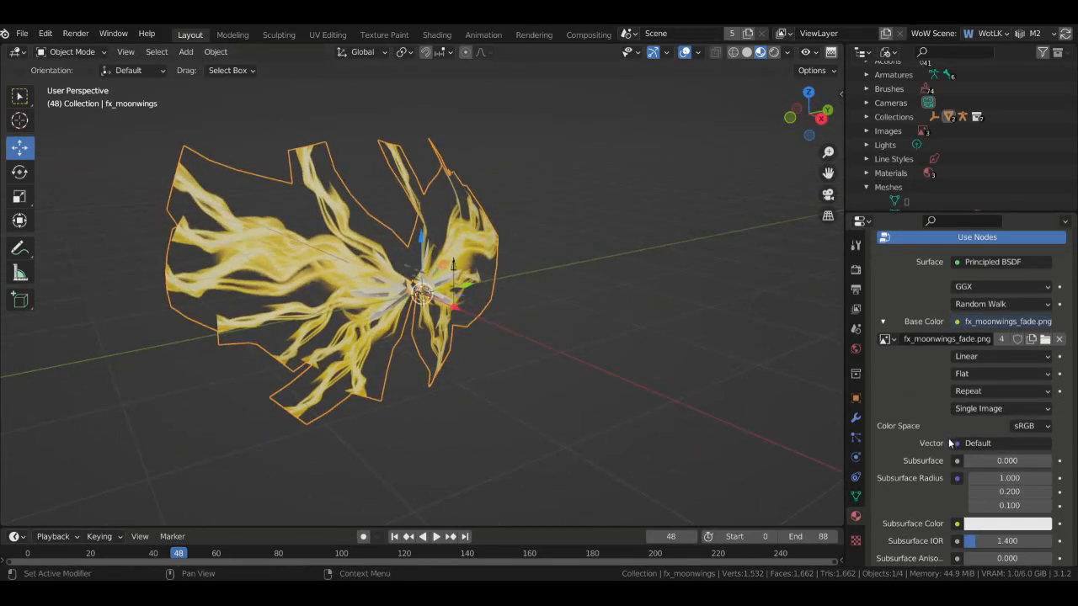
- Drive the texture's coordinates from a UV Map node using the UVMap layer
click(955, 442)
click(688, 428)
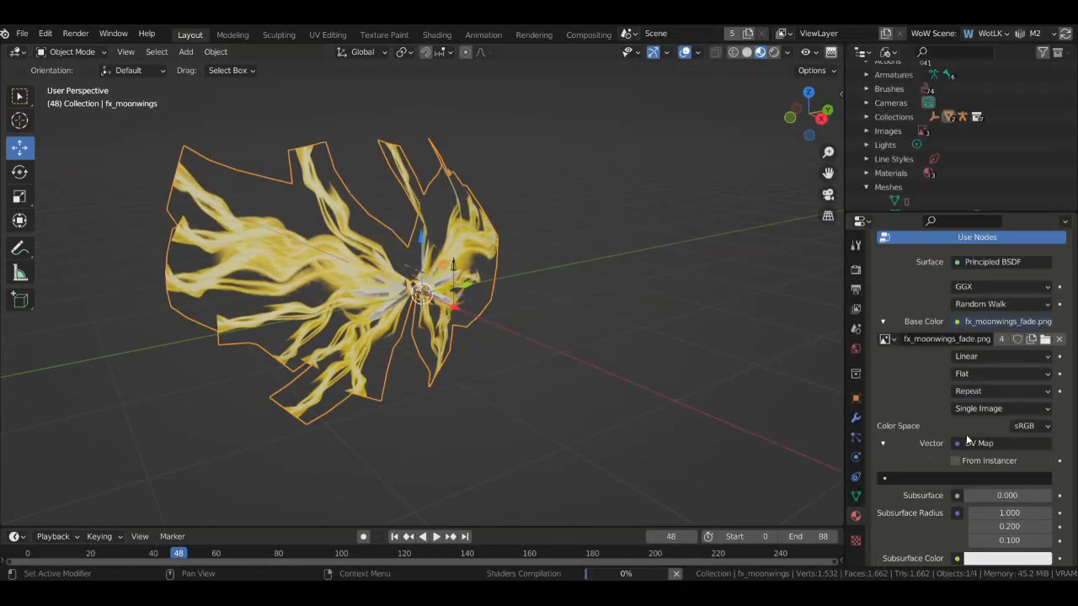
scroll(966, 435, down, 3)
click(969, 411)
click(893, 431)
scroll(924, 426, down, 8)
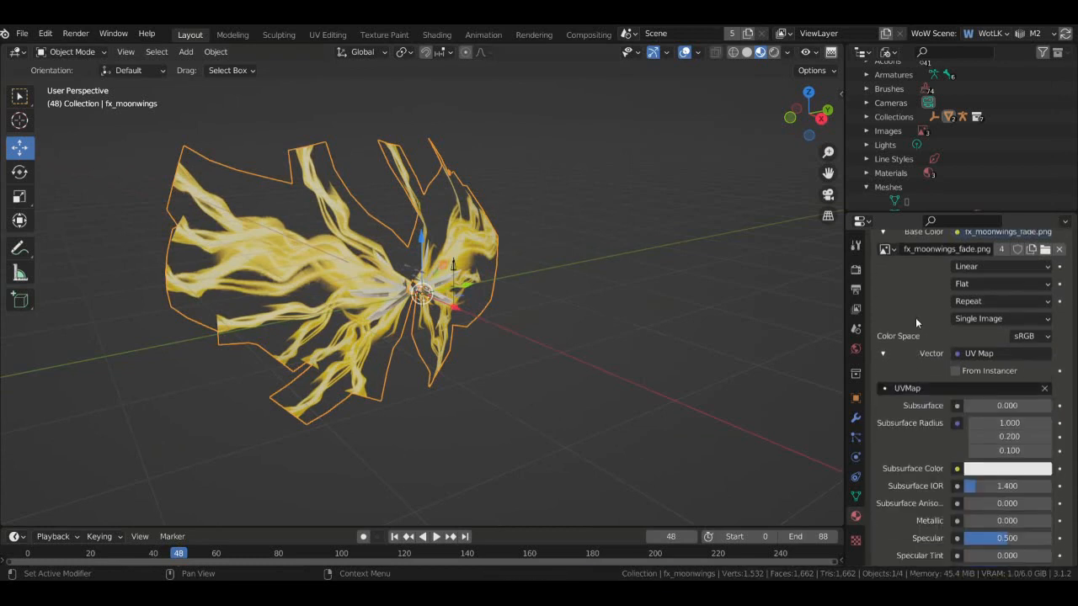
scroll(924, 426, down, 8)
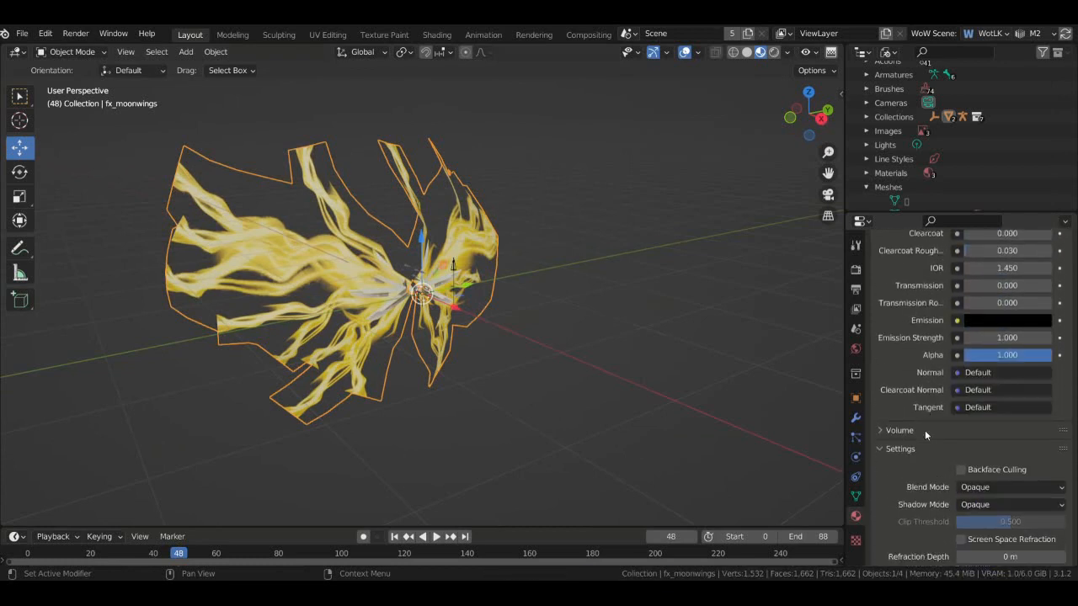
scroll(925, 434, down, 4)
- Review the fade material's shadow mode, blend mode and Texture 1 image choices without changing them
click(975, 413)
click(988, 400)
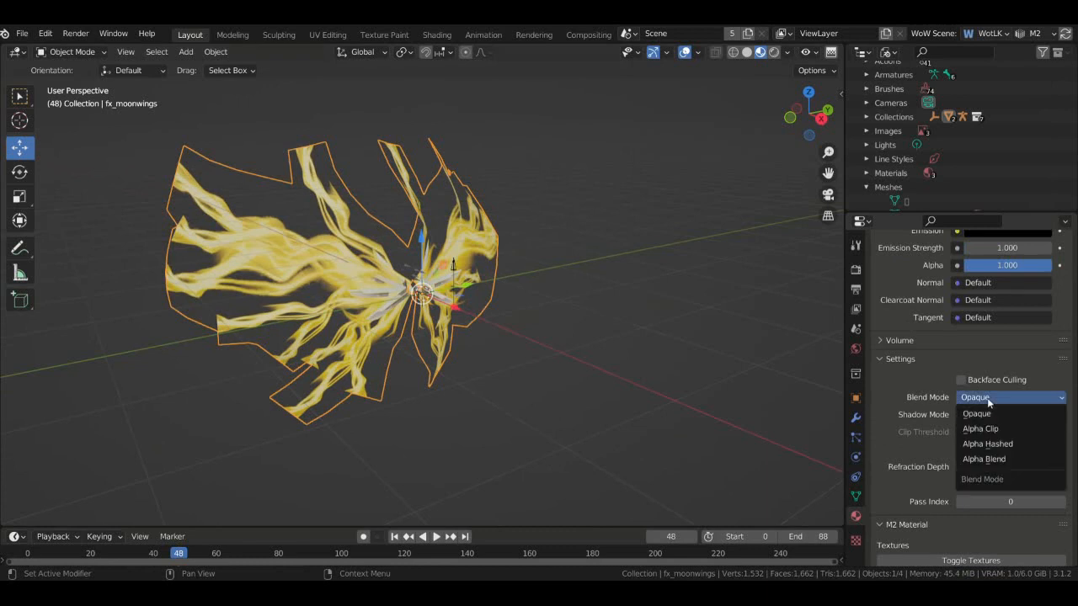
scroll(921, 403, down, 8)
scroll(934, 407, up, 2)
scroll(969, 378, down, 4)
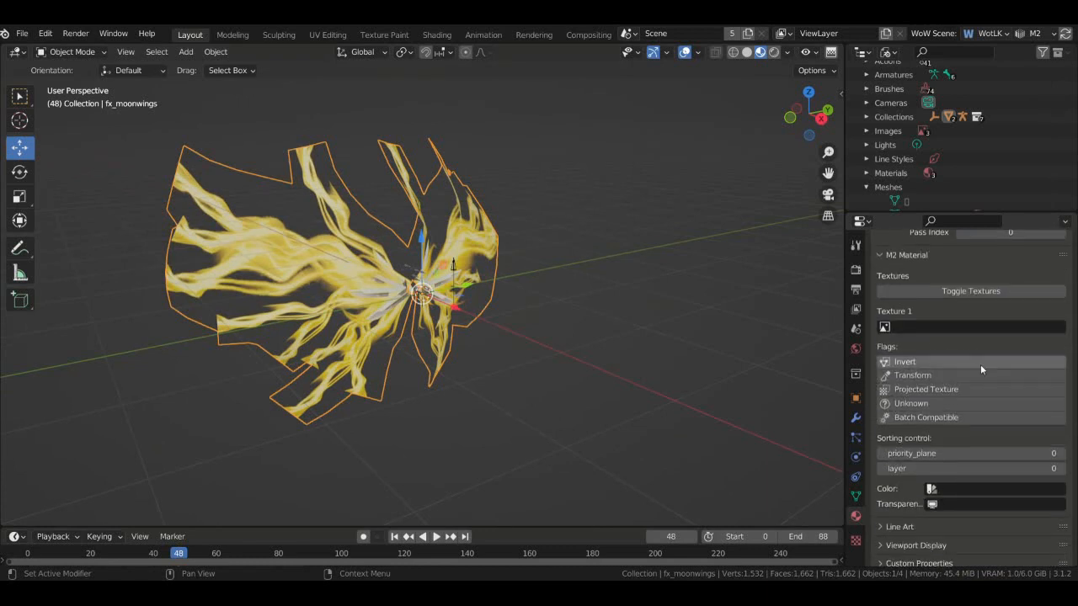
click(884, 327)
scroll(943, 269, up, 8)
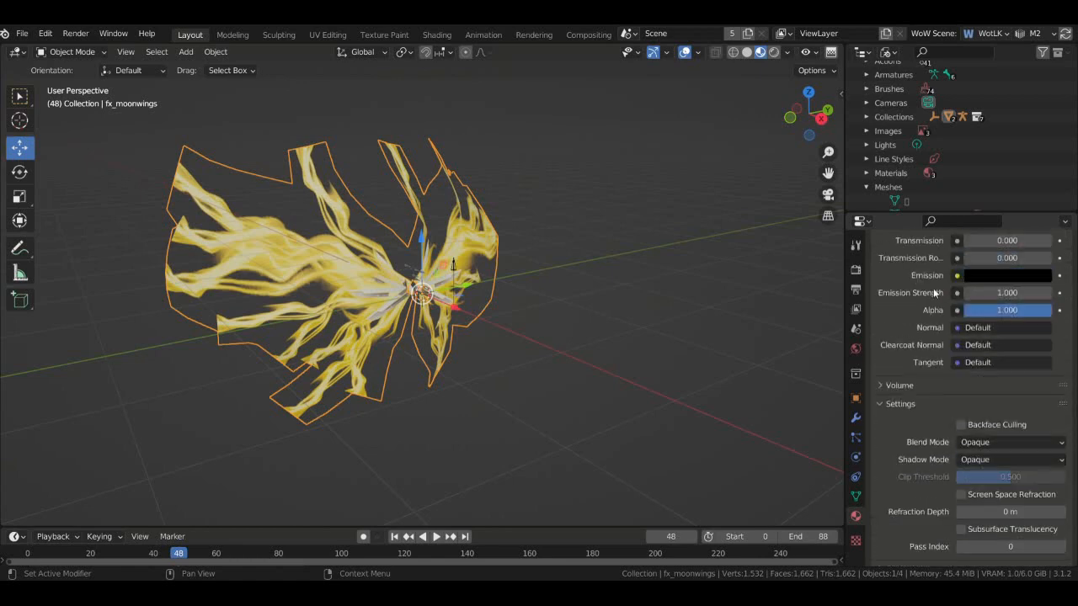
scroll(934, 292, up, 15)
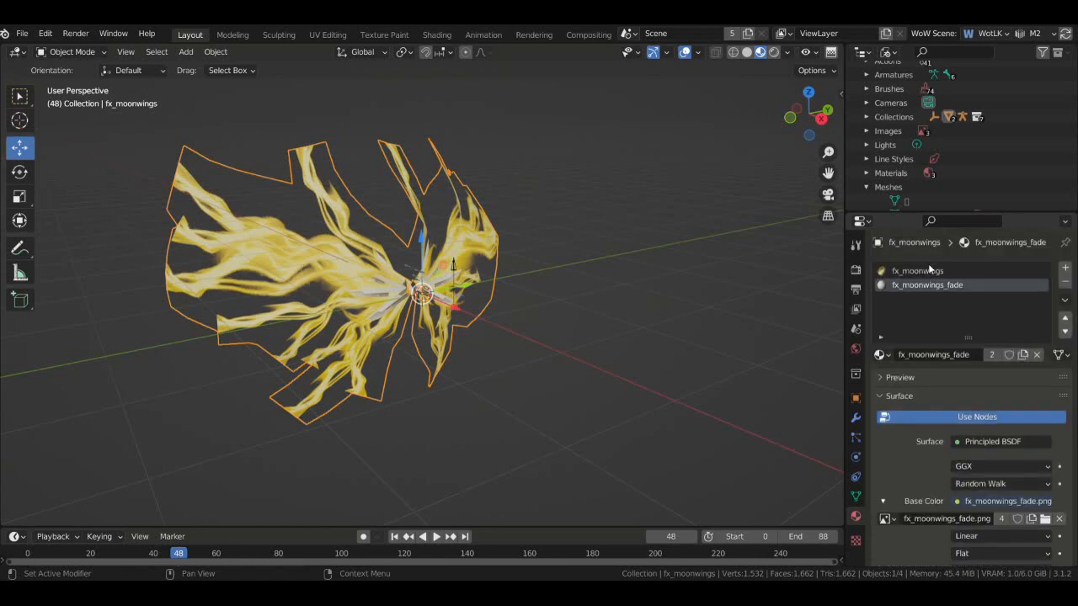
- Compare the fx_moonwings and fx_moonwings_fade materials, then show the File > Export formats
click(928, 268)
scroll(918, 370, down, 20)
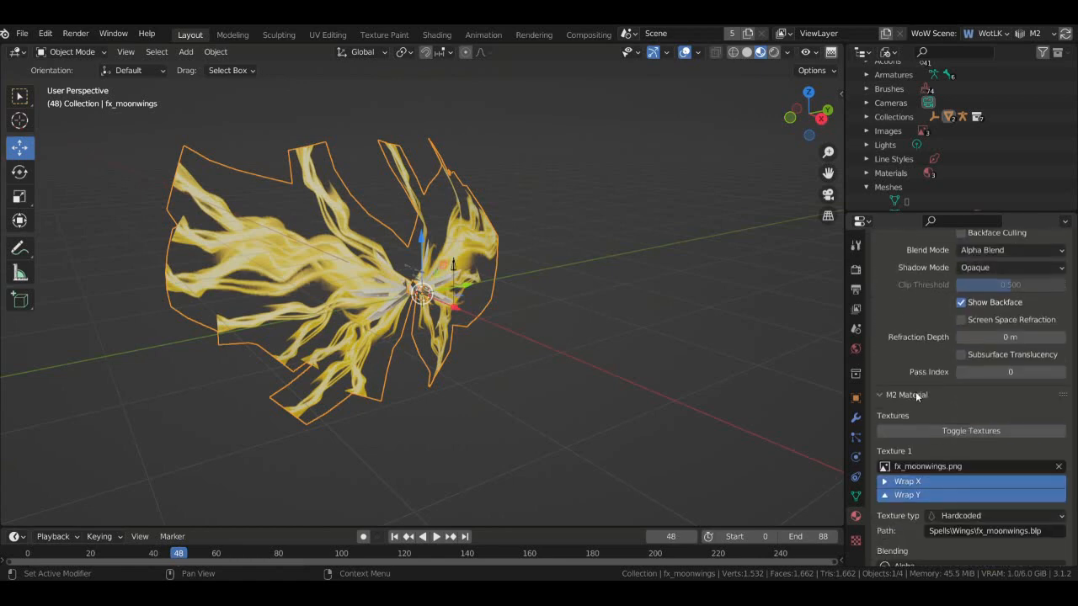
scroll(922, 413, down, 10)
scroll(904, 450, up, 20)
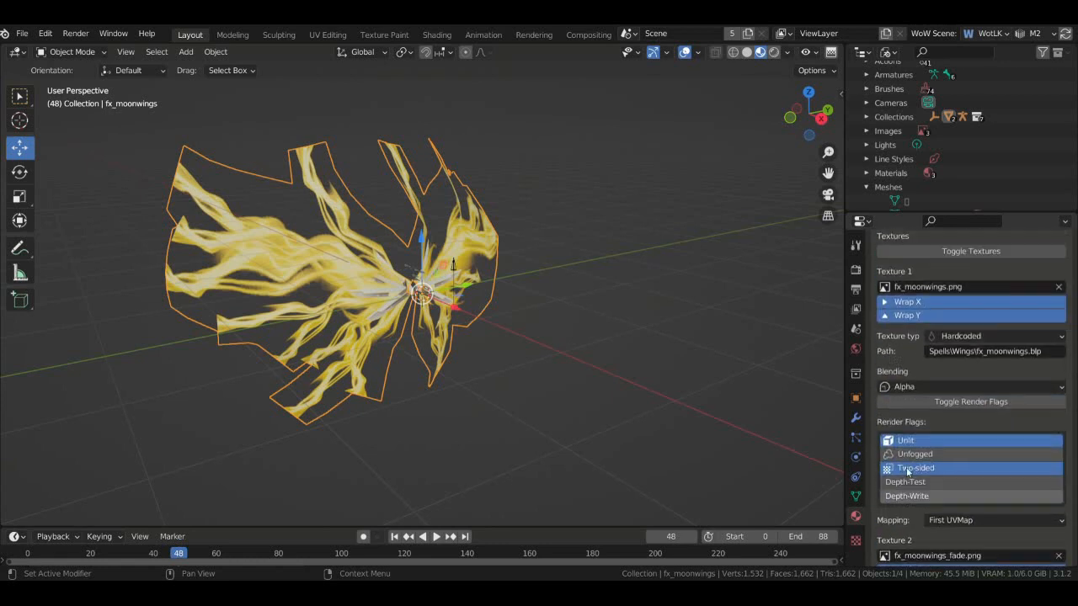
scroll(909, 453, up, 8)
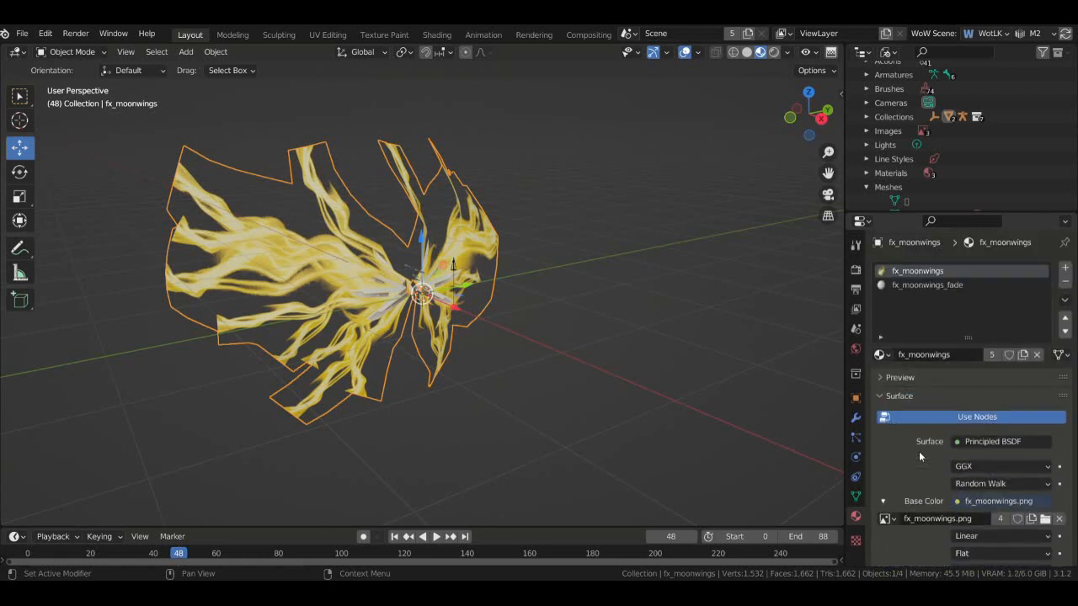
click(927, 284)
click(918, 270)
drag(810, 114, 2, 95)
click(22, 34)
- Dismiss the export menu and switch the Outliner to View Layer, expanding and collapsing the armature
mouse_move(126, 237)
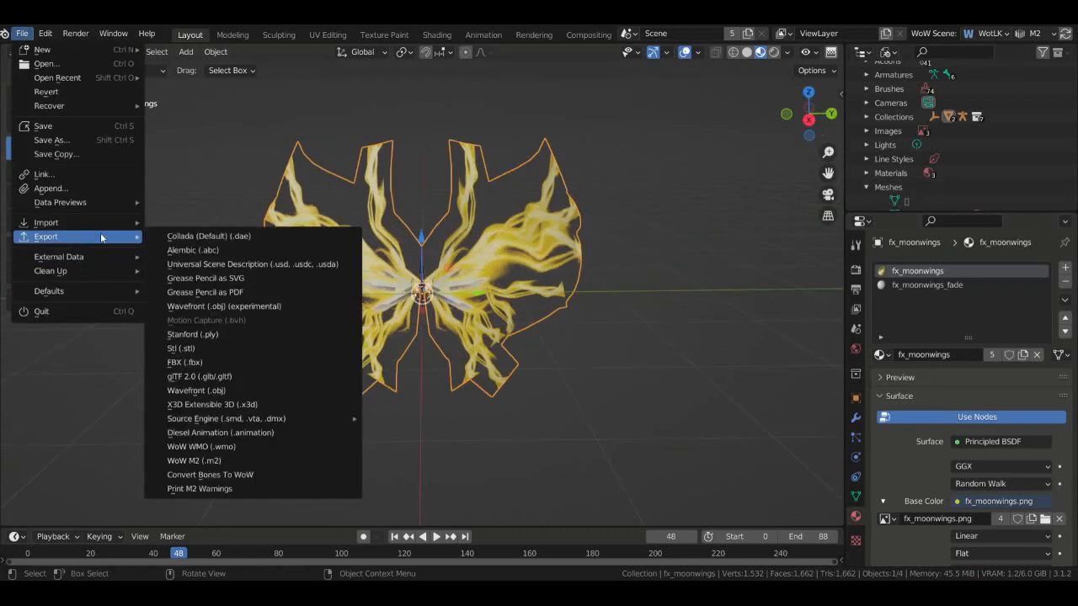
click(253, 460)
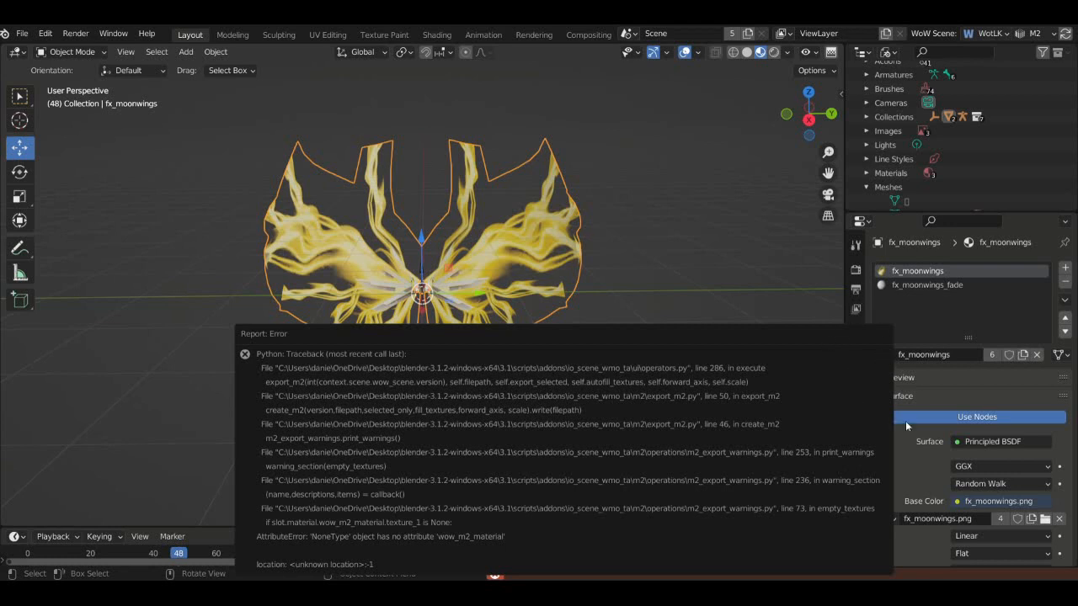
click(888, 52)
click(890, 76)
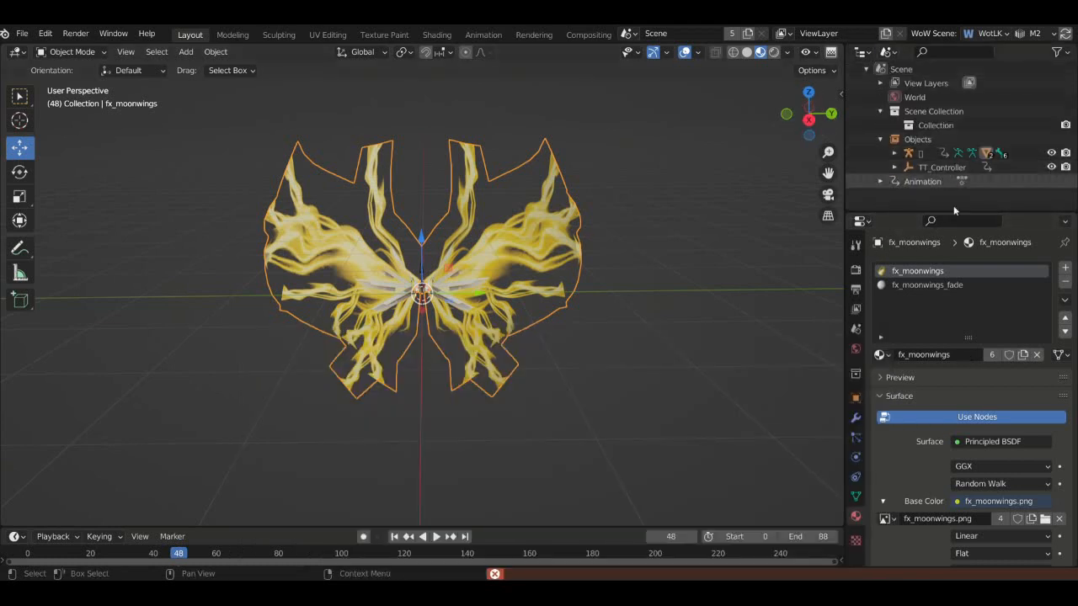
click(888, 51)
click(892, 84)
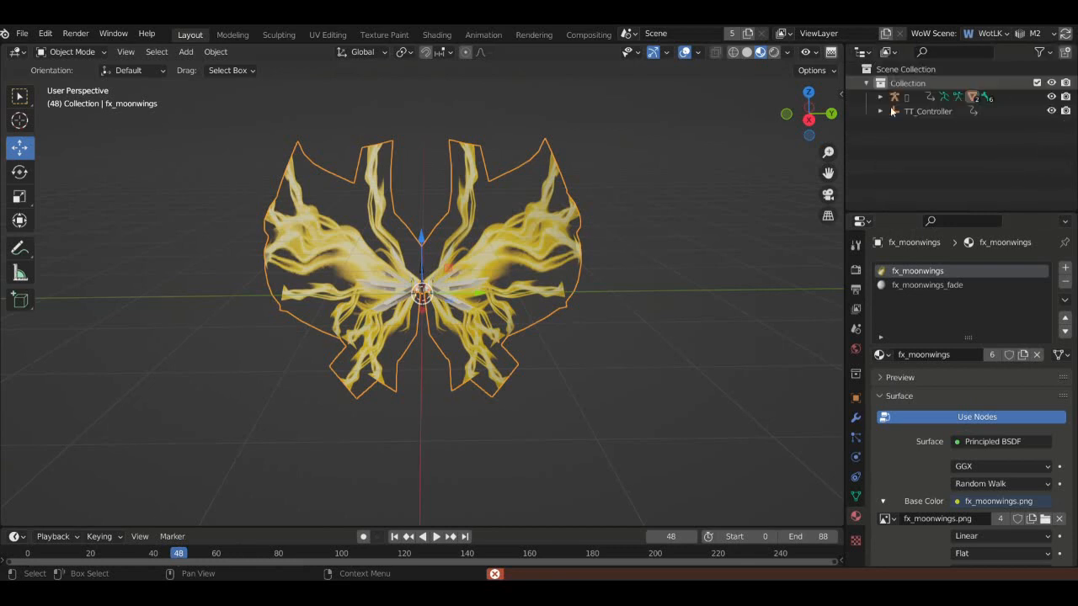
click(880, 97)
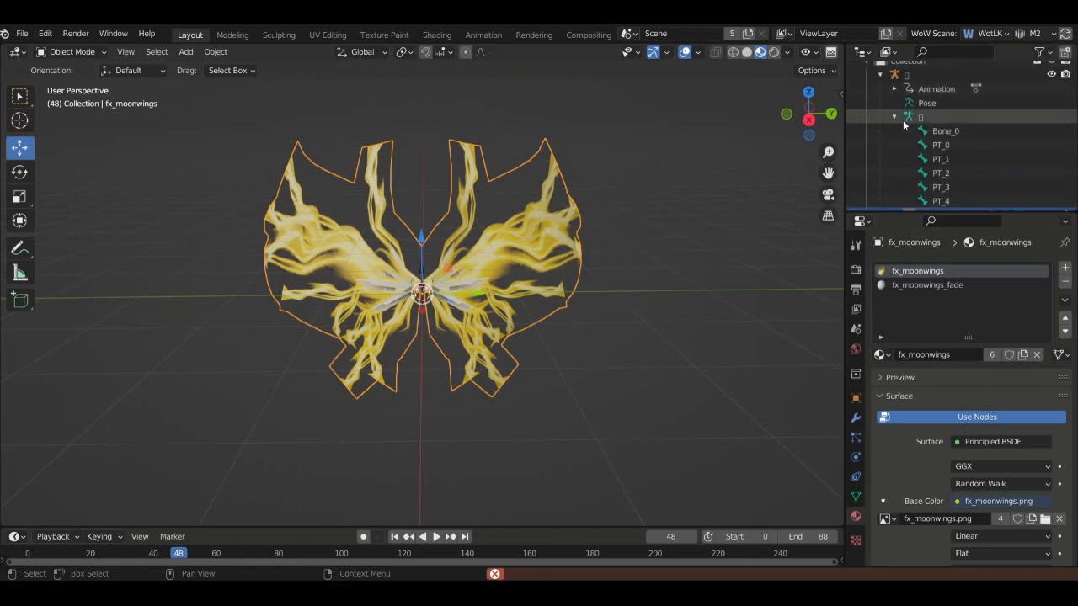
click(894, 139)
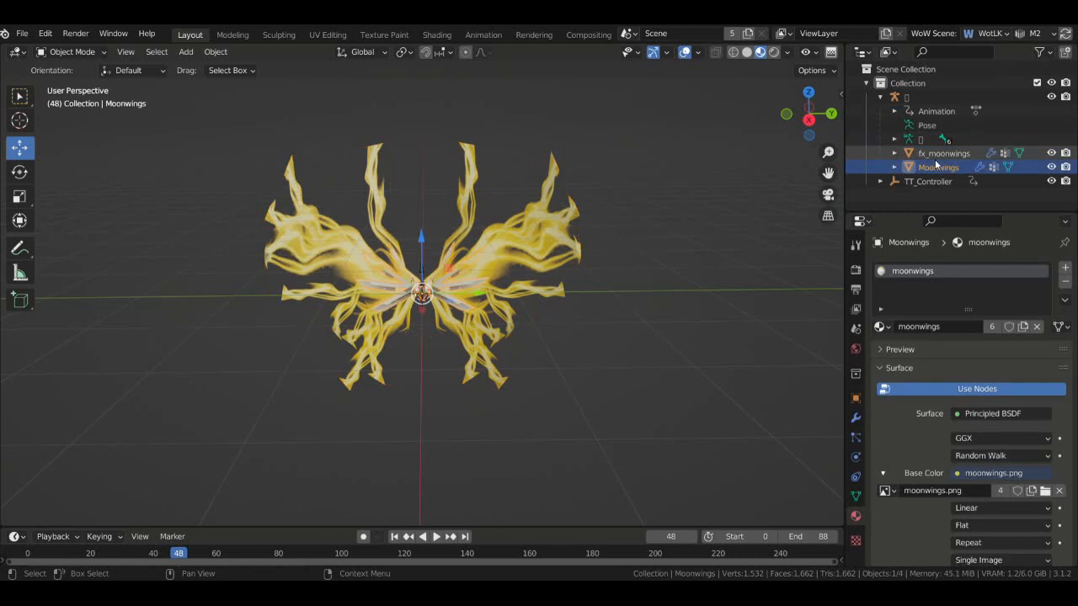
- Inspect the Moonwings object's material, then reselect fx_moonwings
click(947, 171)
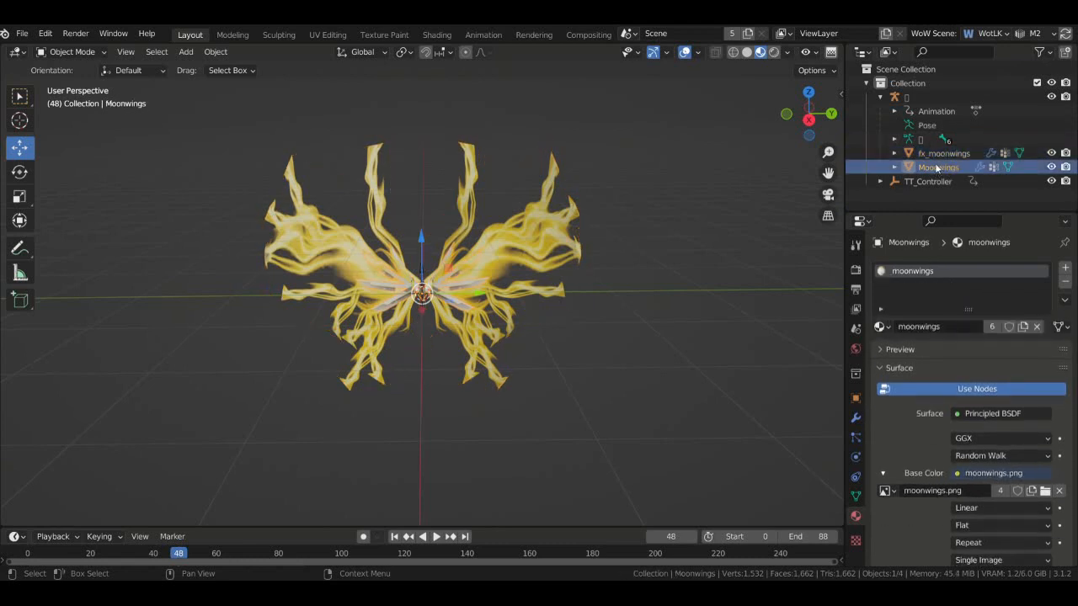
scroll(913, 436, down, 15)
scroll(900, 444, down, 10)
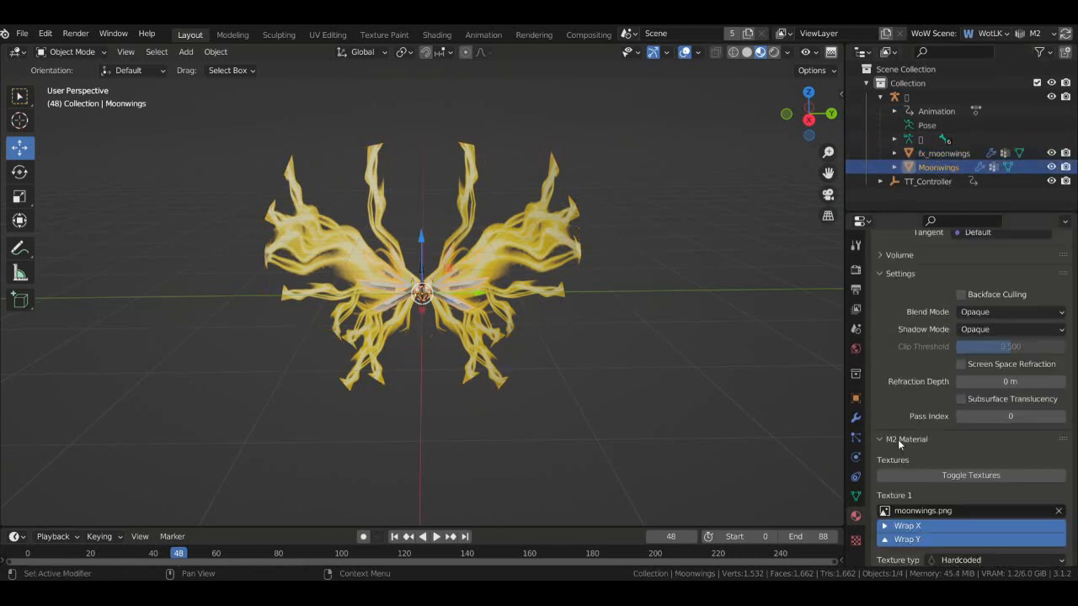
scroll(895, 397, down, 8)
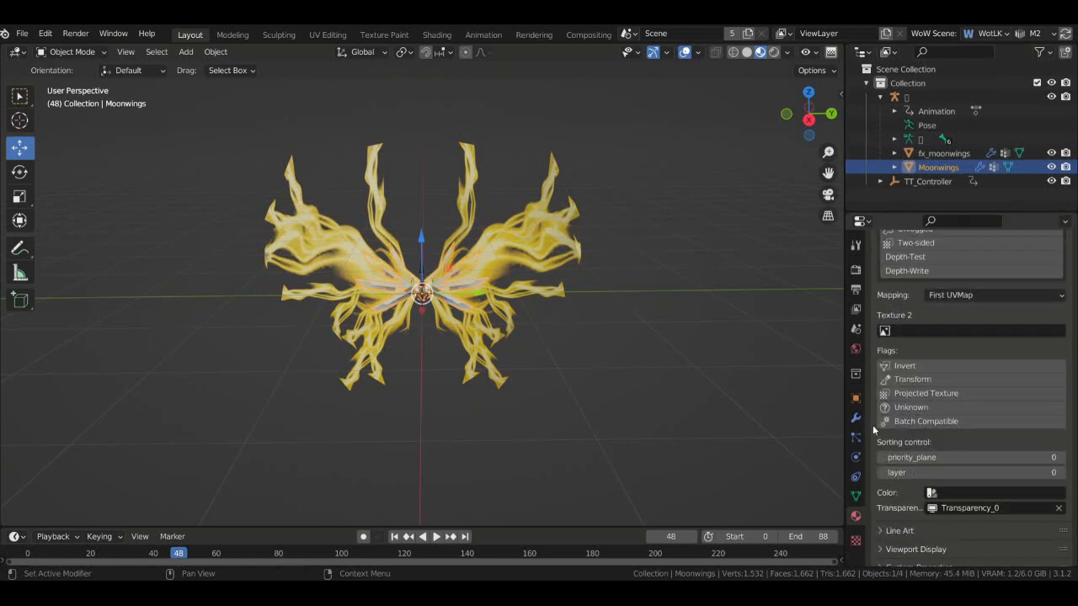
click(937, 153)
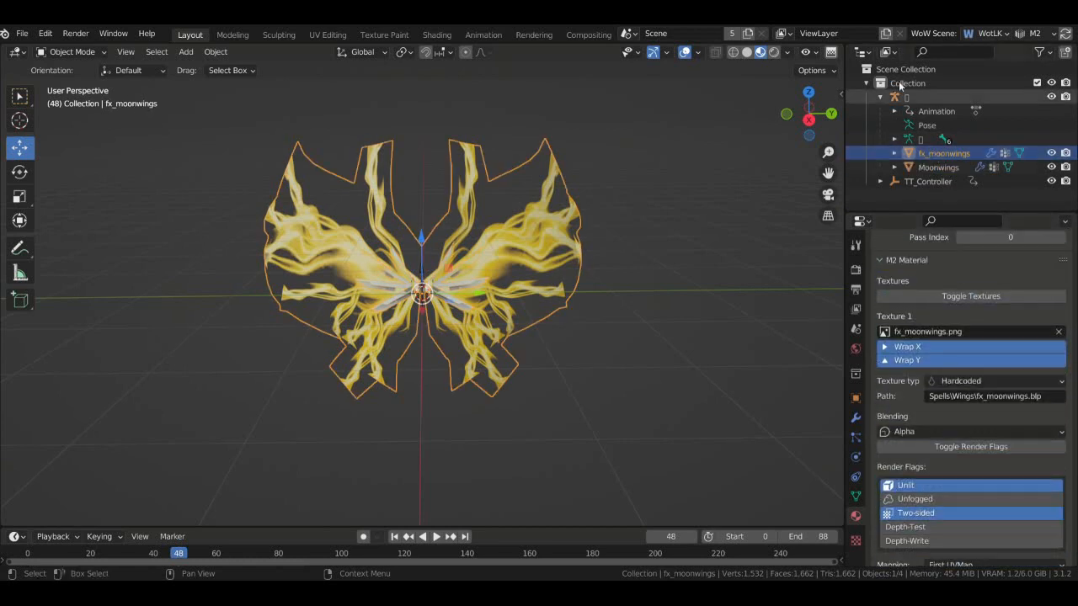
- Switch the Outliner to Blender File, check its materials, and scroll to M2 Components
click(888, 52)
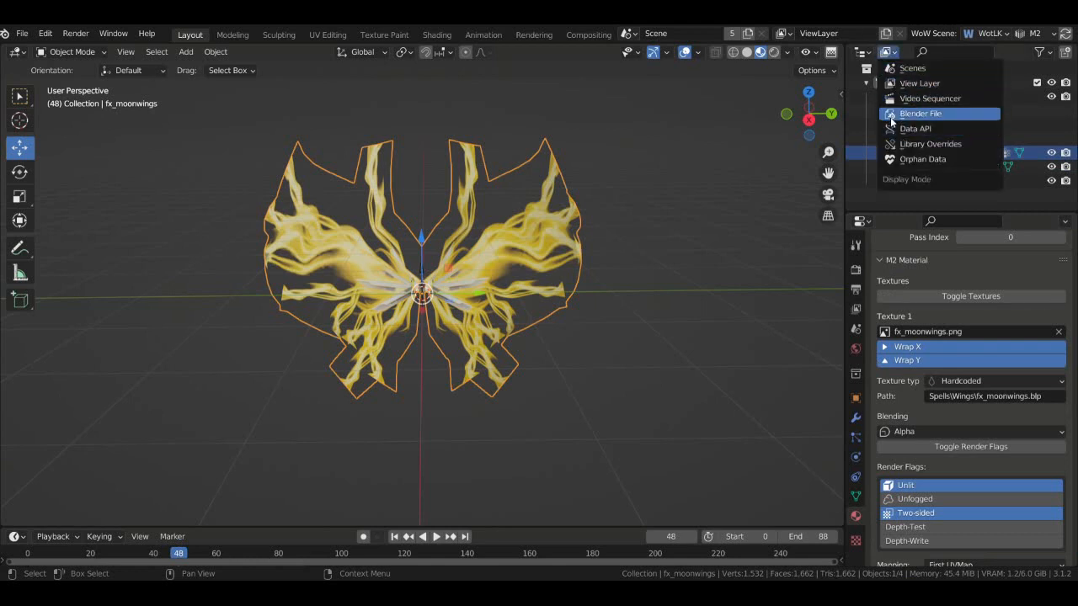
click(891, 120)
scroll(886, 172, down, 1)
click(867, 174)
scroll(892, 176, down, 3)
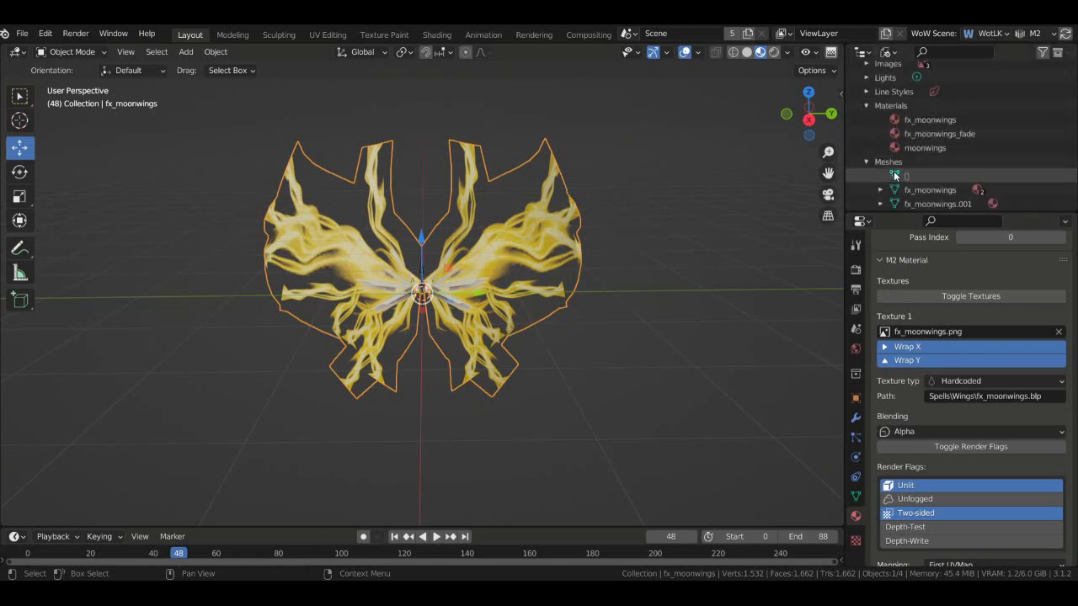
click(866, 105)
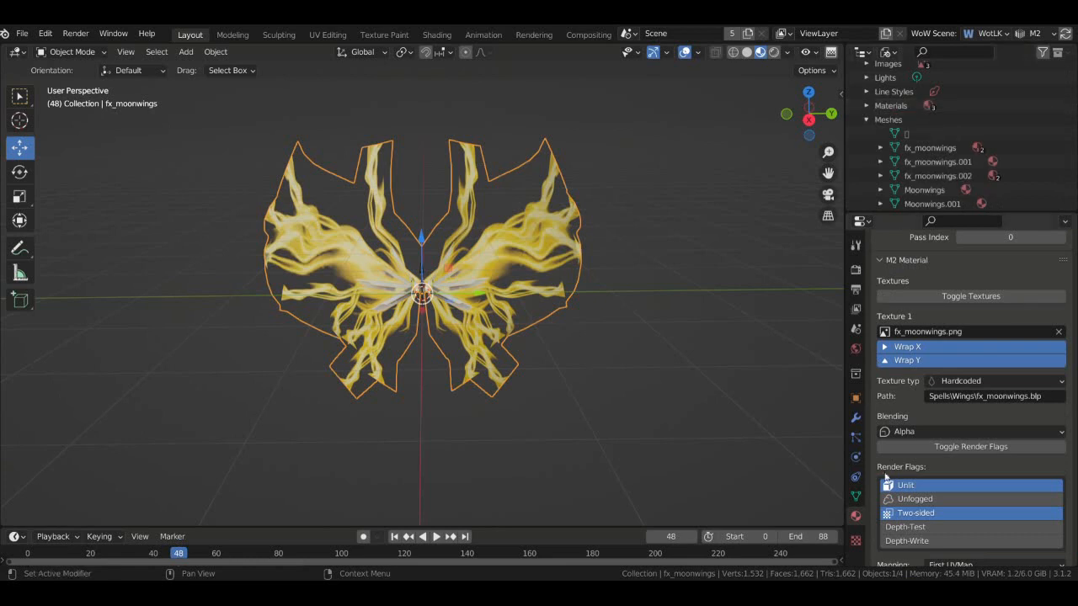
scroll(1071, 361, down, 8)
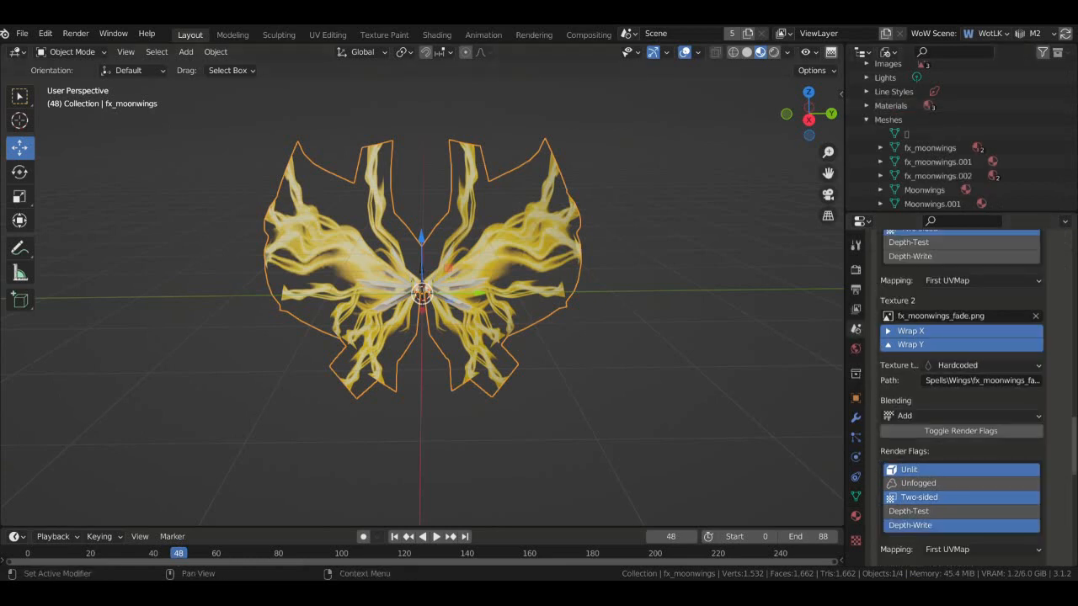
scroll(1071, 360, up, 10)
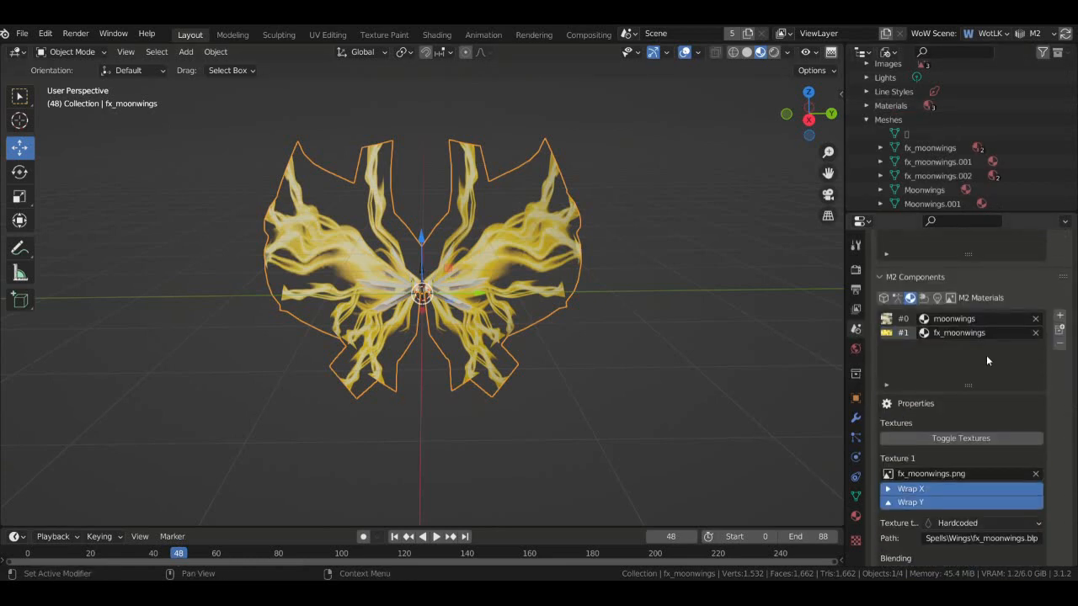
- Add a new M2 material entry #2 using fx_moonwings_fade
scroll(1062, 429, down, 3)
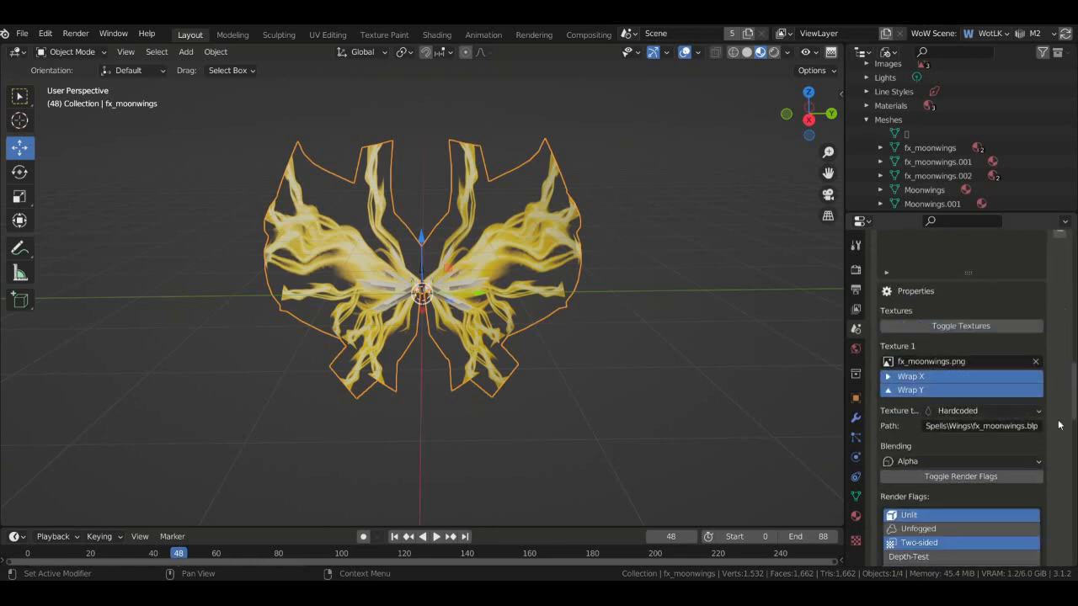
scroll(1062, 429, up, 4)
click(1059, 360)
click(977, 391)
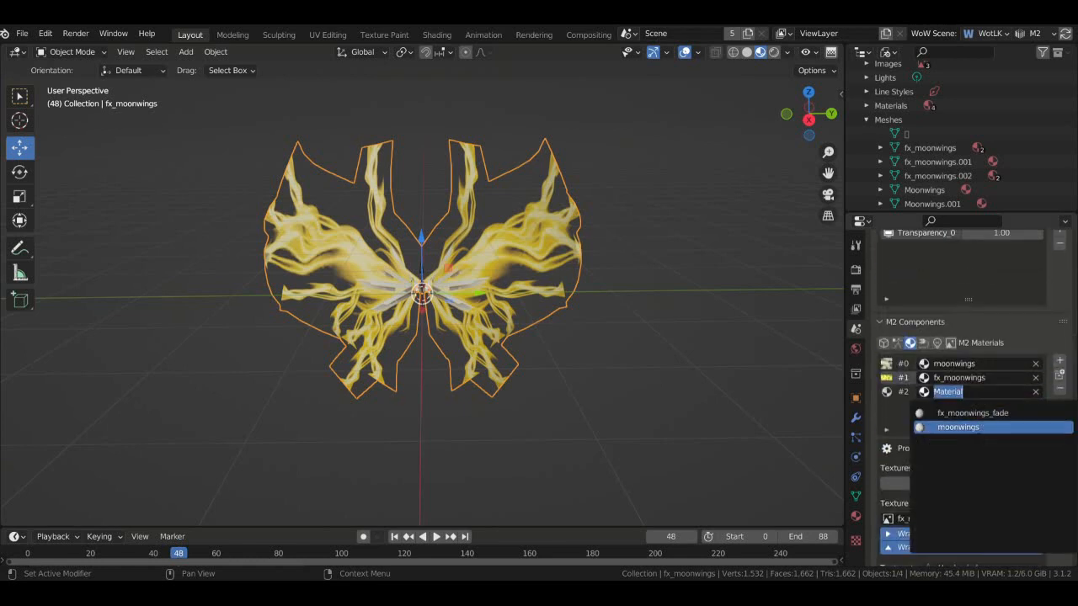
click(972, 413)
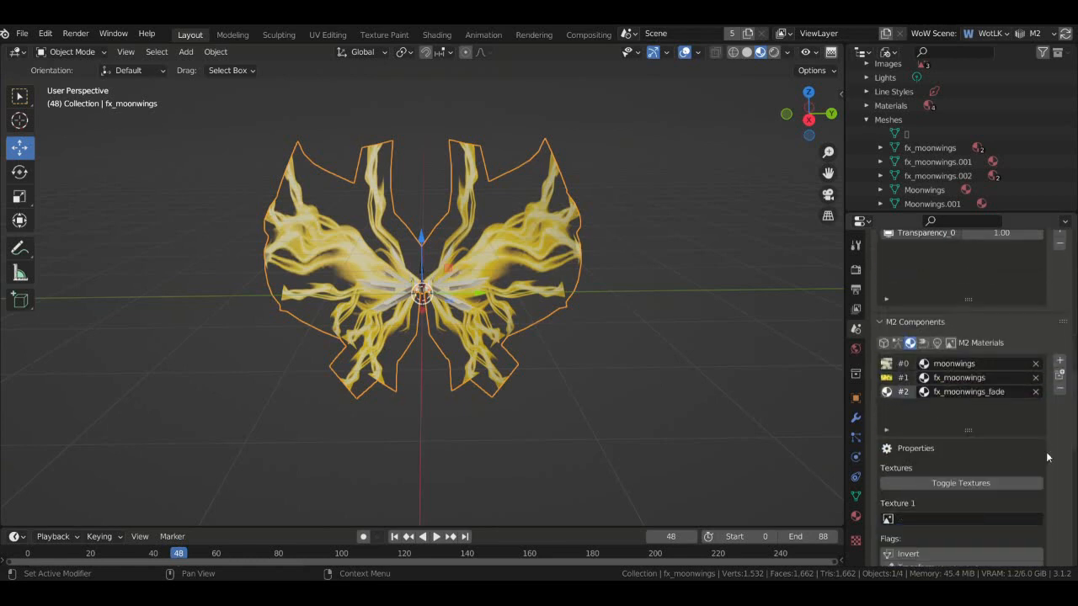
- Set its Texture 1 to fx_moonwings_fade.png and its Blending to Add
scroll(935, 421, down, 3)
click(934, 407)
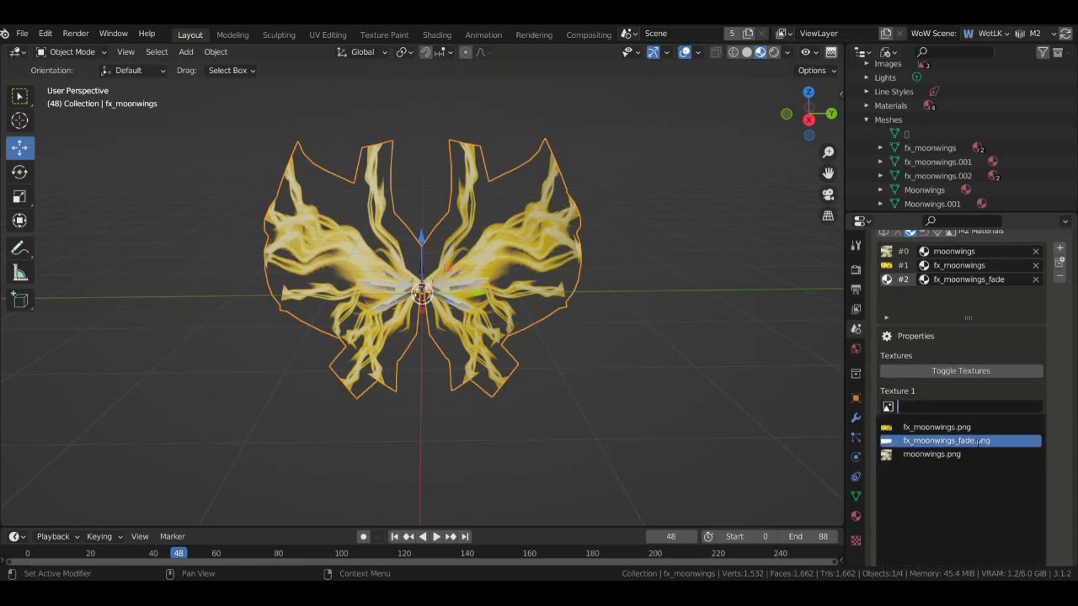
click(947, 441)
scroll(1044, 434, down, 2)
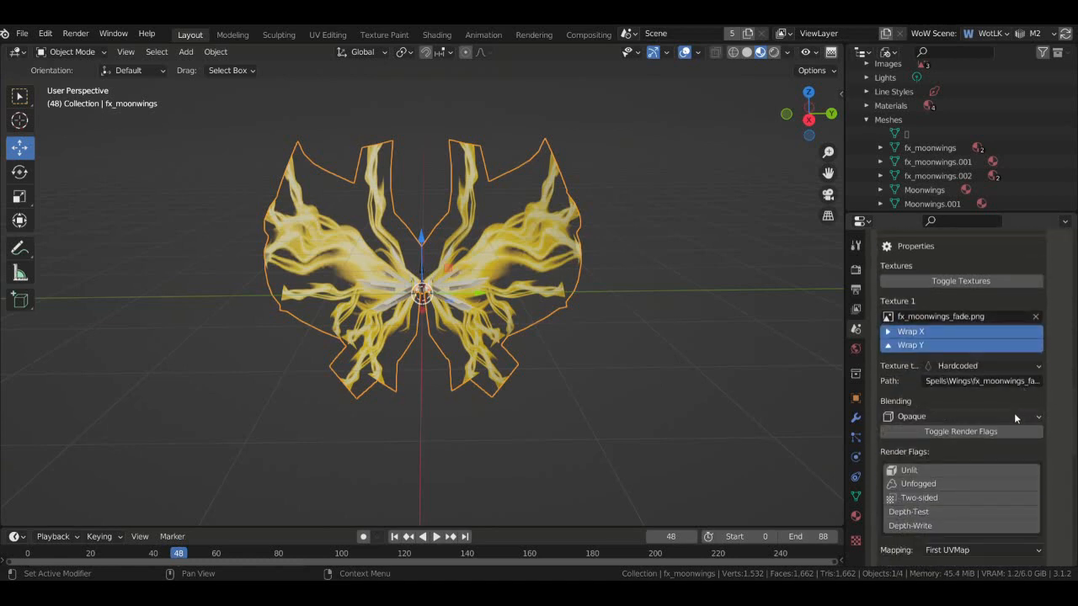
click(1013, 414)
click(961, 493)
scroll(1055, 426, up, 4)
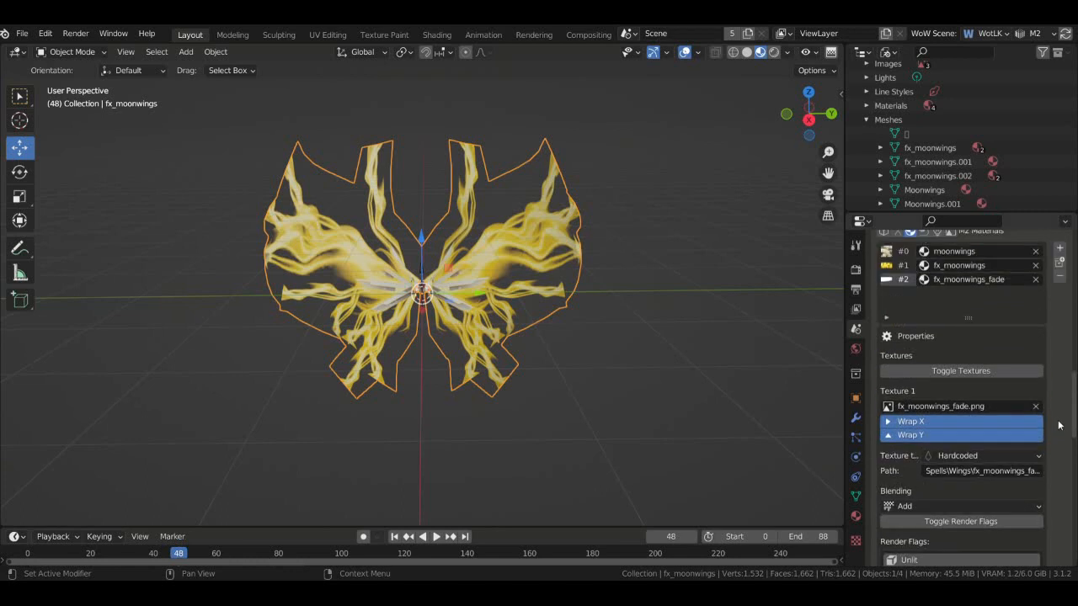
scroll(1056, 425, down, 4)
scroll(1055, 425, down, 2)
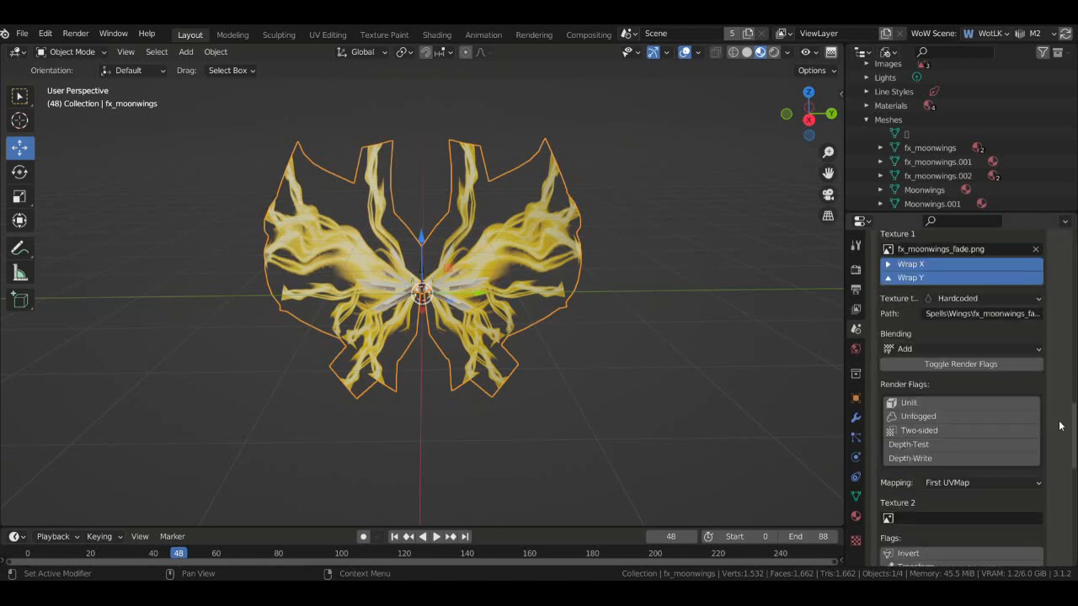
scroll(1060, 425, up, 7)
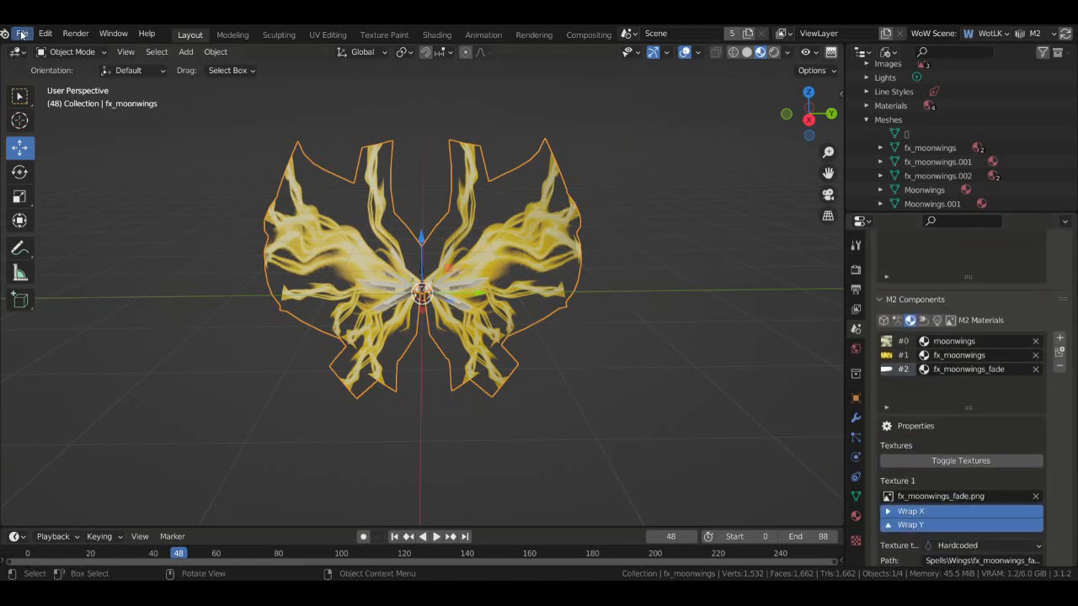
- Attempt a WoW M2 (.m2) export of the model
click(21, 34)
mouse_move(85, 239)
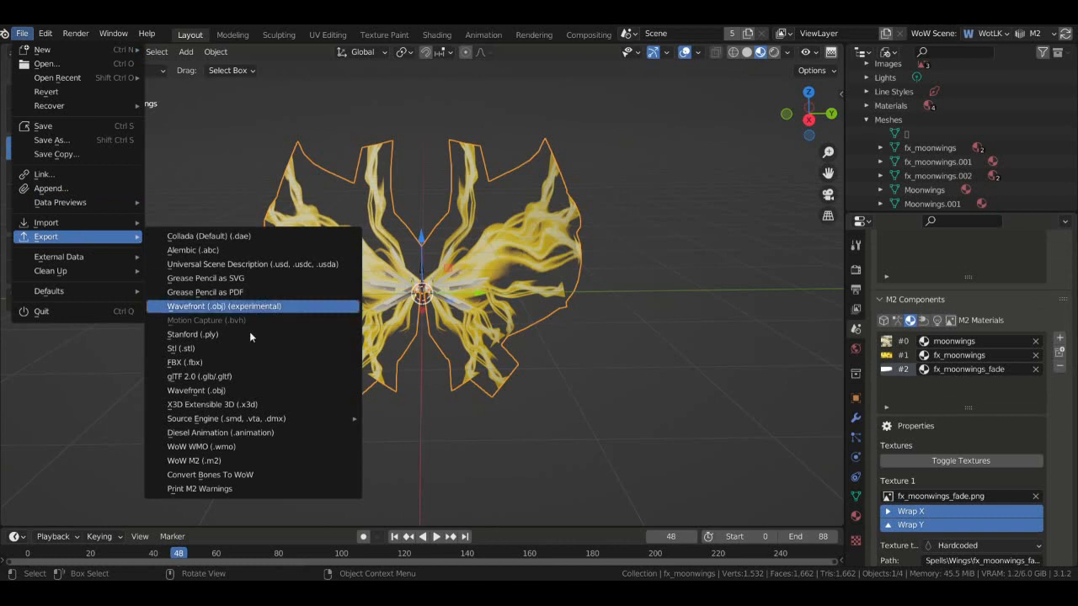
click(337, 460)
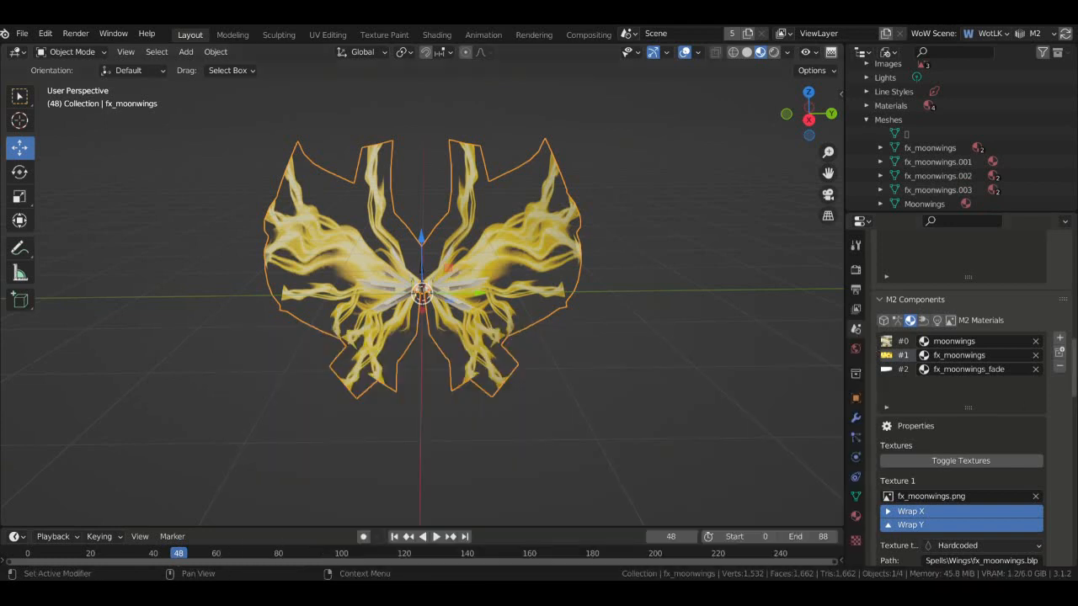
scroll(1051, 426, down, 1)
scroll(1052, 404, down, 2)
- Review the moonwings M2 material's settings
click(904, 274)
scroll(1067, 388, down, 5)
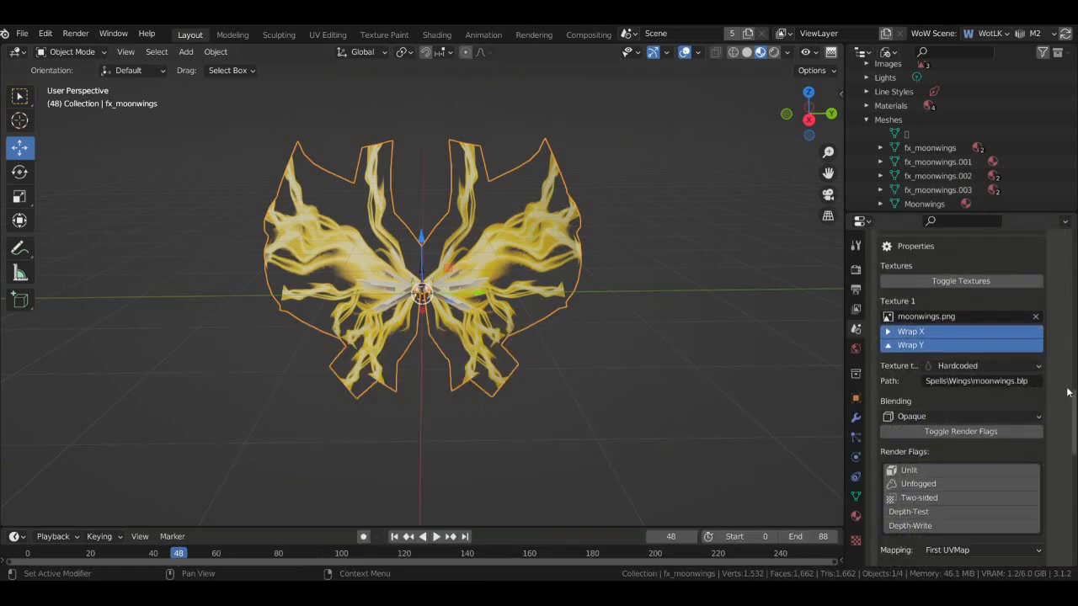
scroll(1067, 392, down, 6)
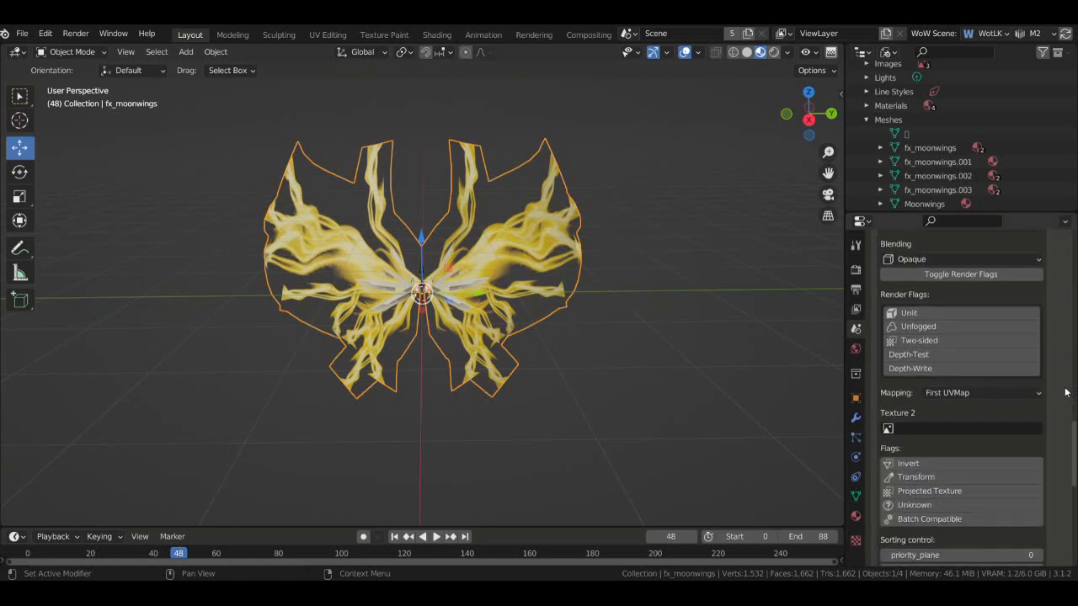
scroll(1067, 393, down, 5)
scroll(1067, 393, up, 7)
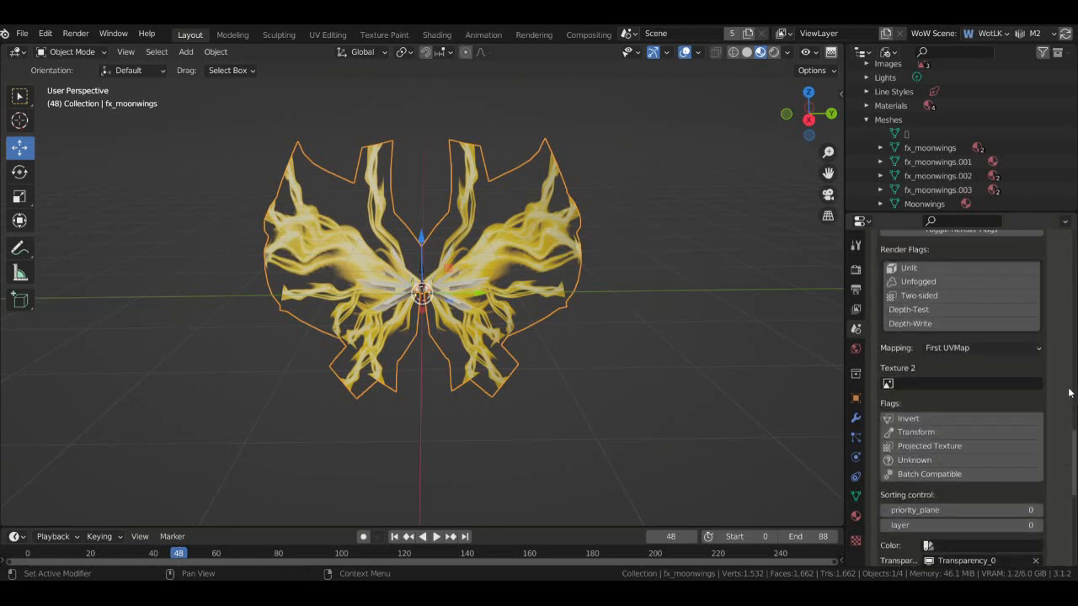
scroll(1069, 392, up, 4)
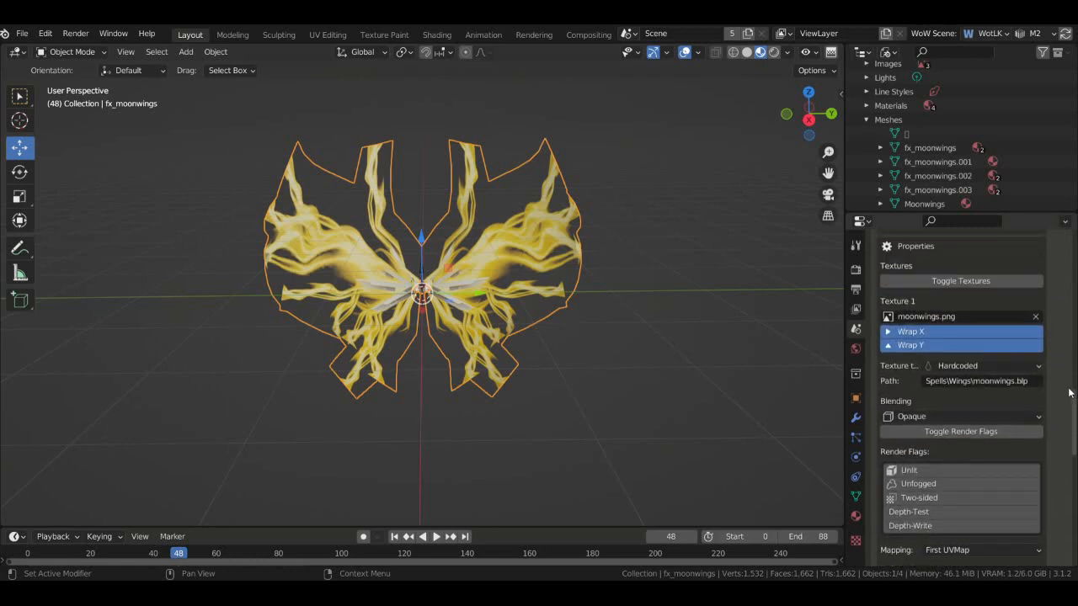
scroll(1069, 392, up, 5)
- Check fx_moonwings's textures, including which image its second texture uses
click(896, 310)
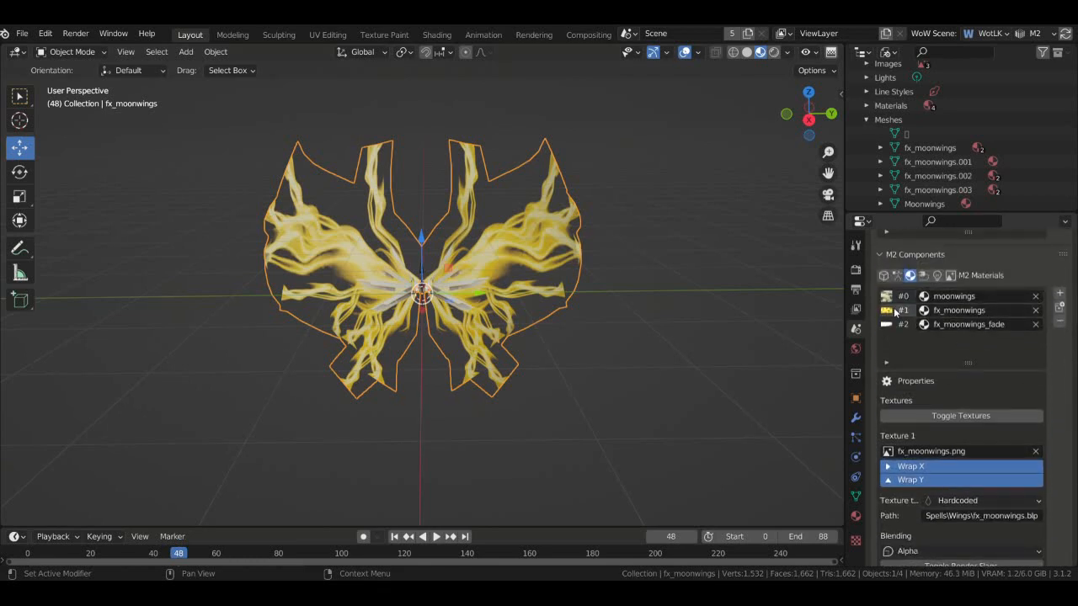
scroll(1068, 413, down, 15)
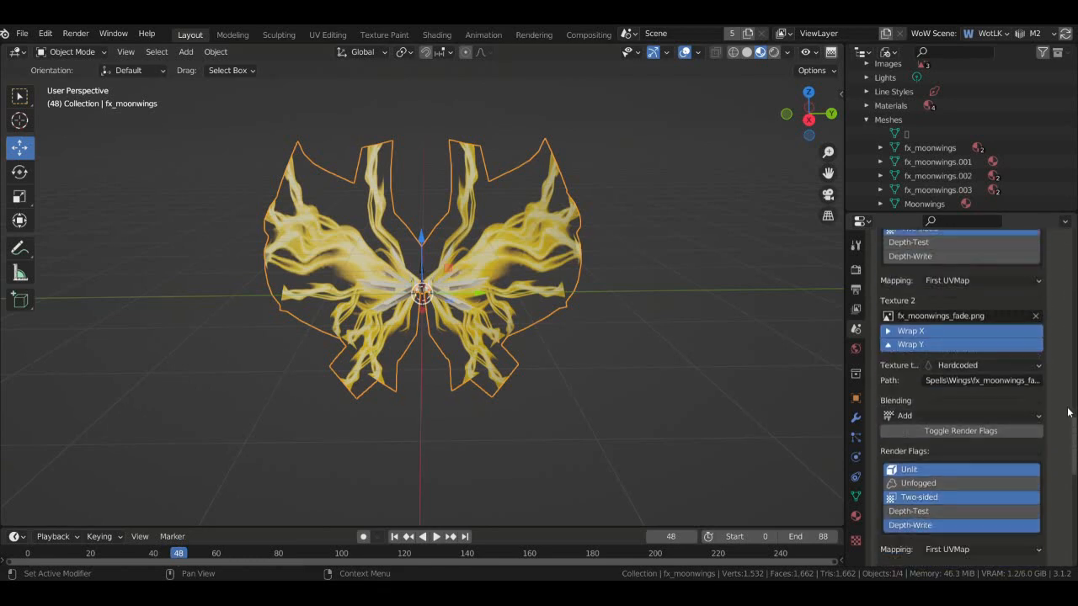
scroll(1068, 412, down, 1)
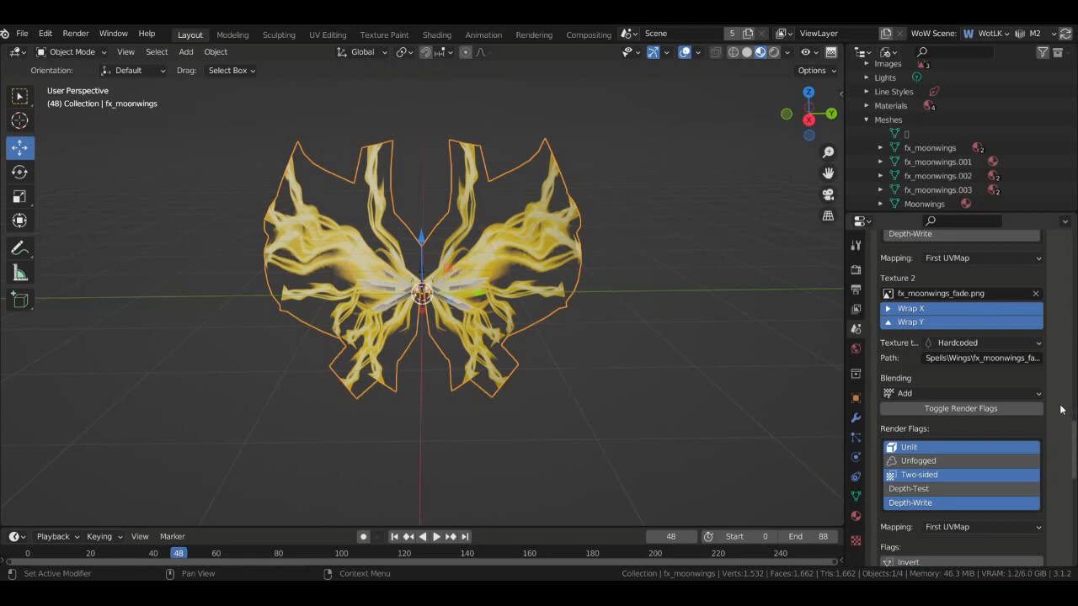
click(888, 293)
scroll(1056, 369, down, 7)
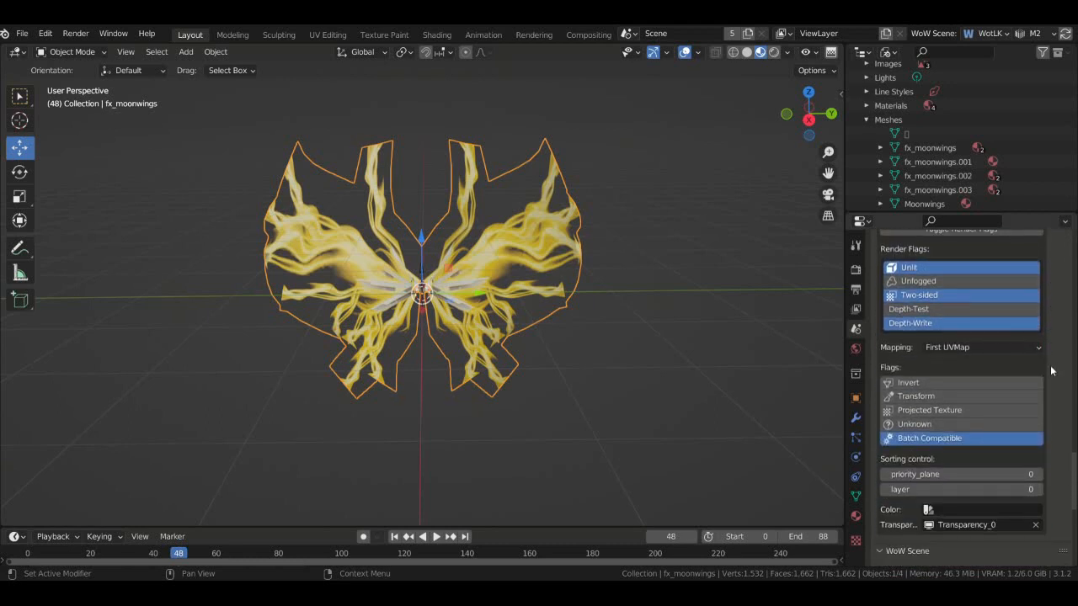
scroll(1051, 371, up, 20)
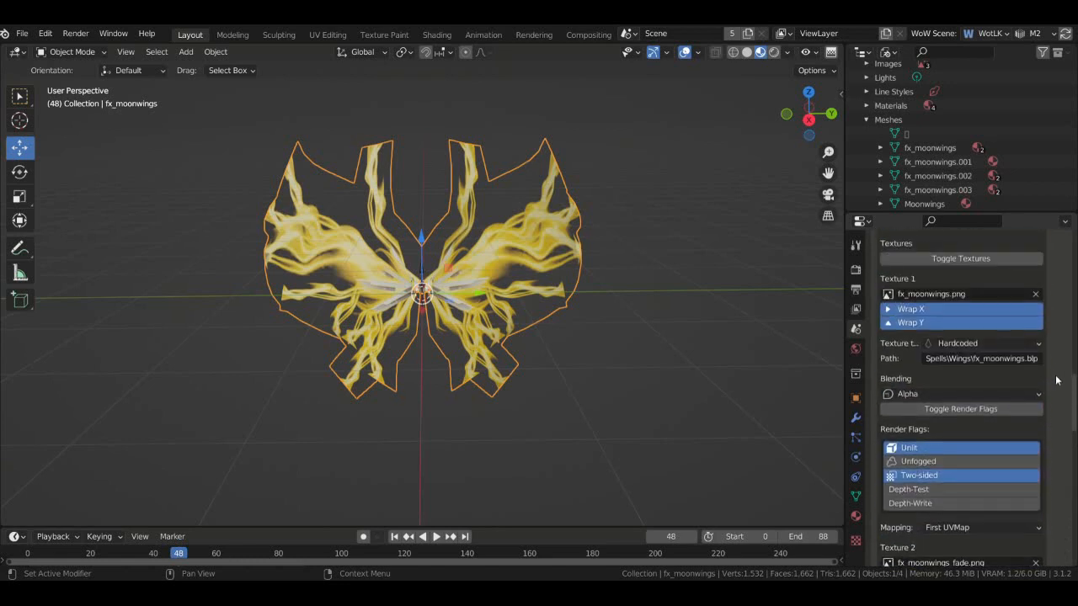
scroll(1057, 380, up, 4)
- Turn on Unlit, Two-sided and Depth-Write render flags for fx_moonwings_fade
click(904, 303)
scroll(1009, 370, down, 8)
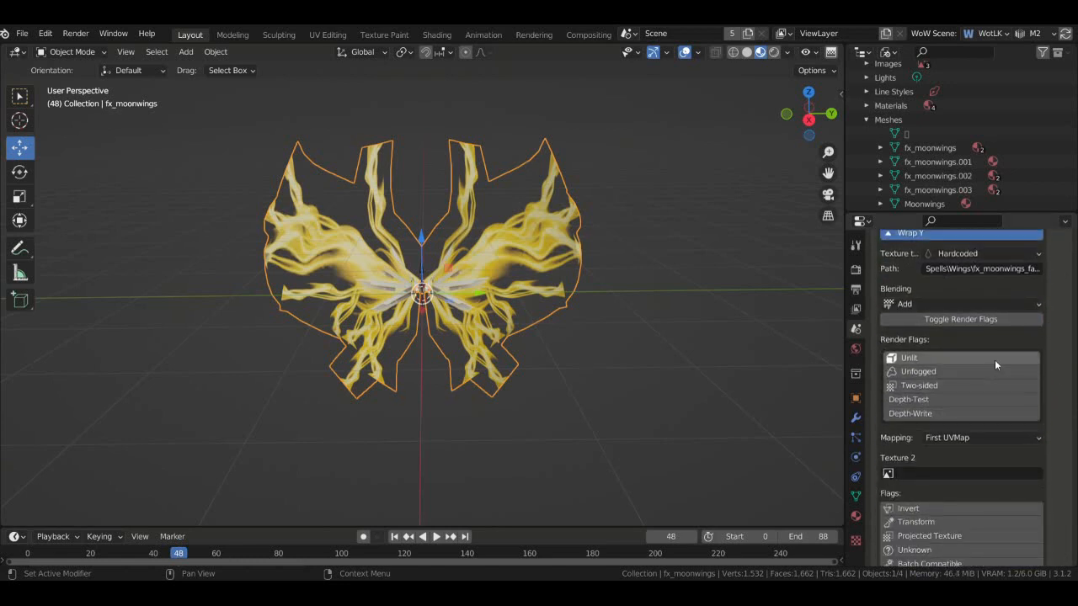
click(988, 359)
shift+click(986, 384)
shift+click(985, 411)
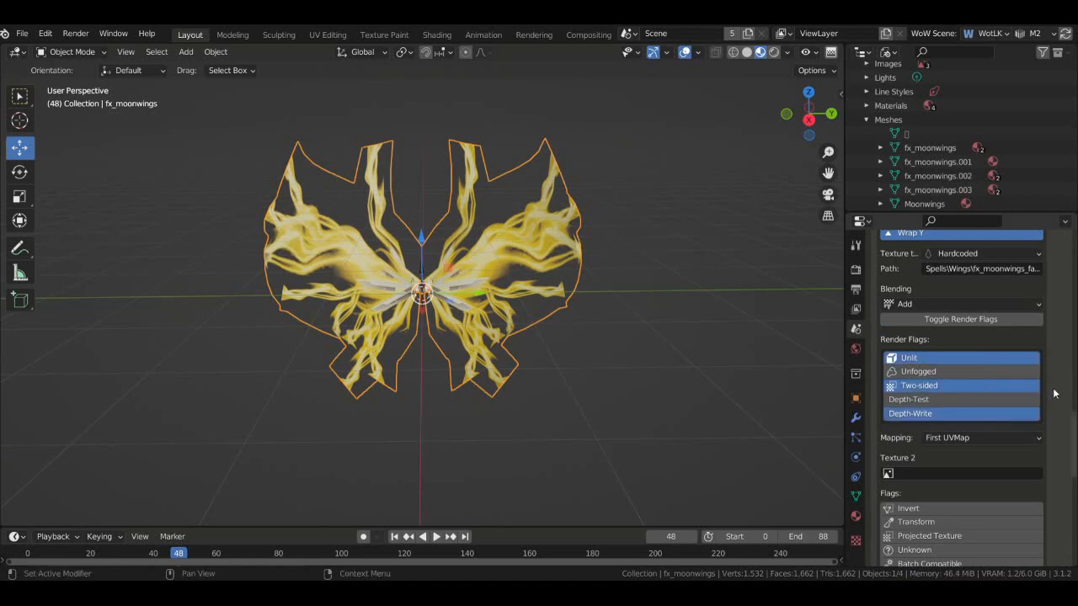
scroll(1054, 389, down, 4)
scroll(1054, 390, down, 1)
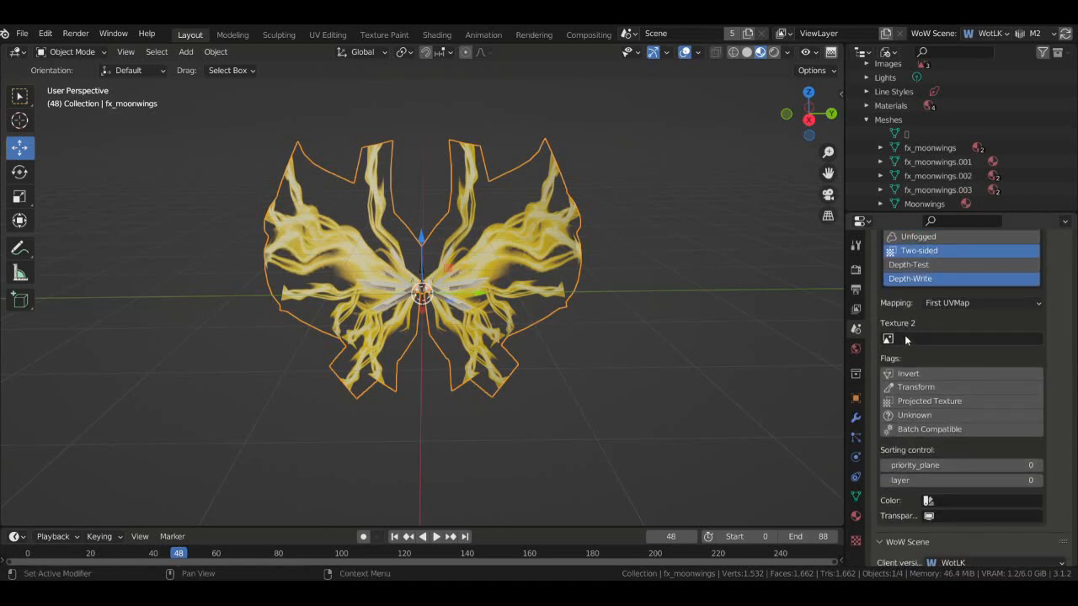
scroll(1017, 348, up, 10)
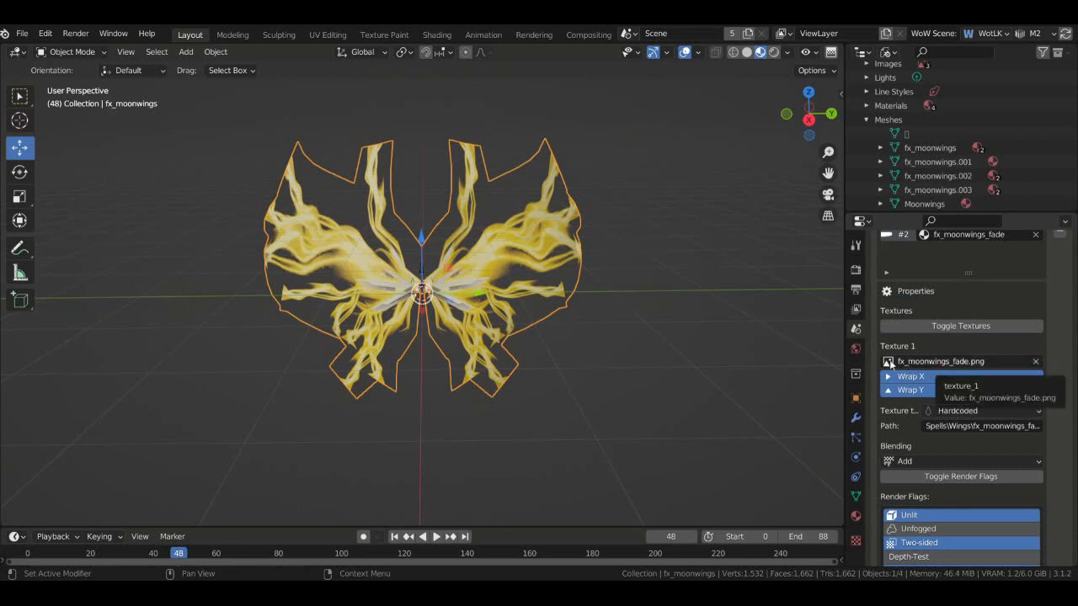
- Try the WoW M2 (.m2) export again, which fails with an error
click(22, 34)
mouse_move(80, 239)
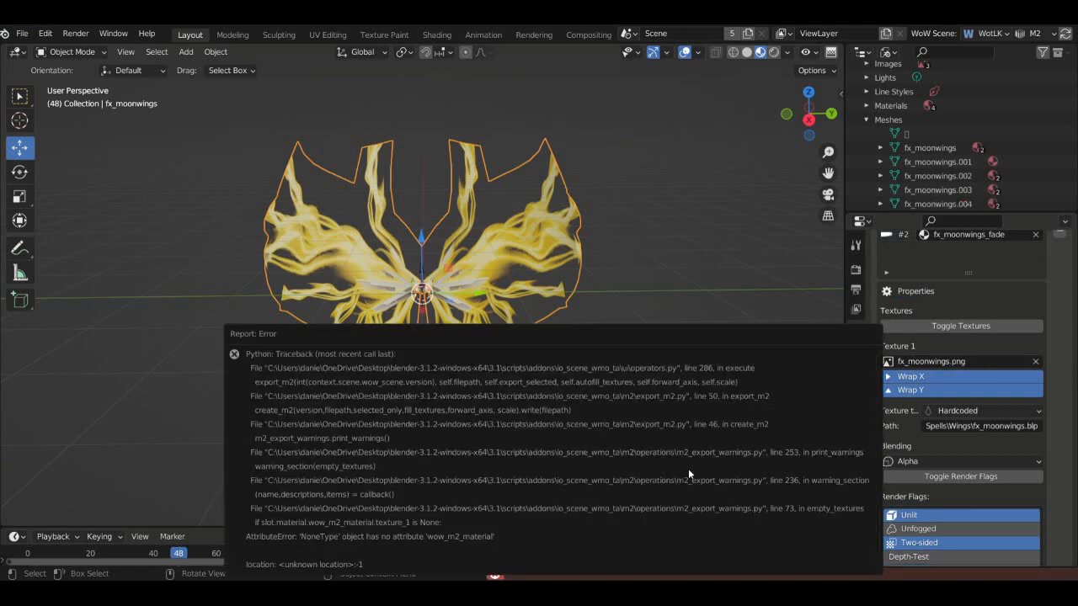
drag(812, 115, 836, 116)
scroll(937, 155, down, 4)
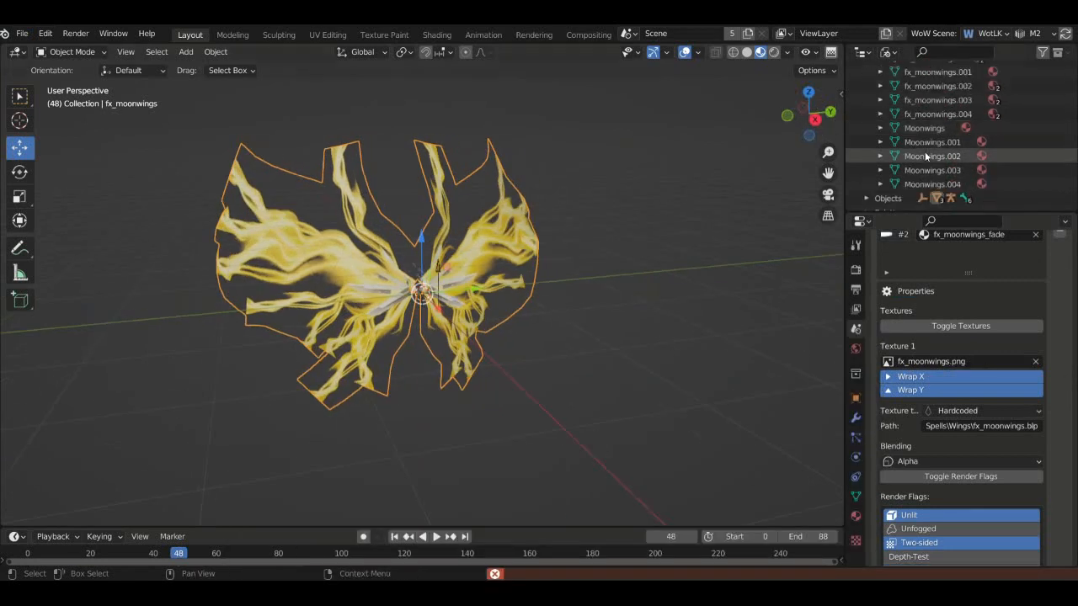
scroll(943, 158, up, 1)
- Review the fx_moonwings and Moonwings objects in the Outliner's View Layer mode
scroll(922, 143, up, 7)
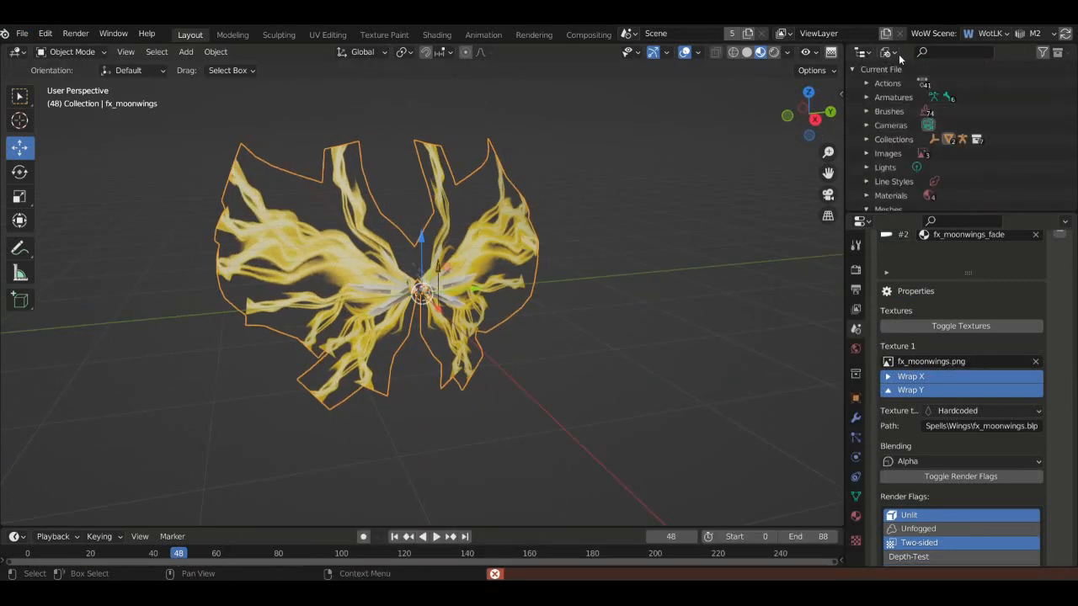
click(893, 53)
click(913, 82)
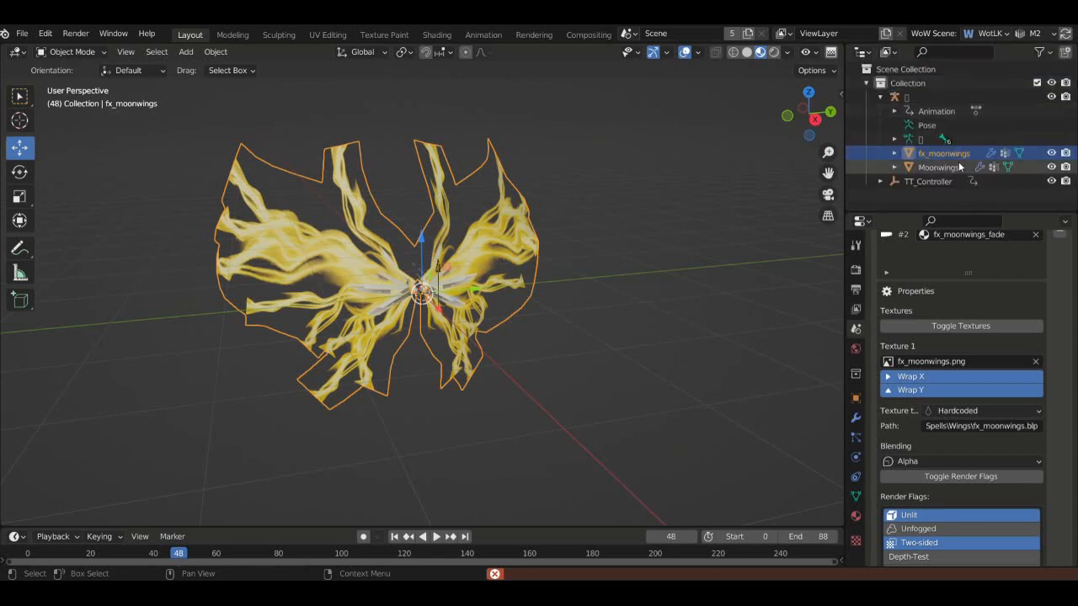
click(894, 153)
click(894, 153)
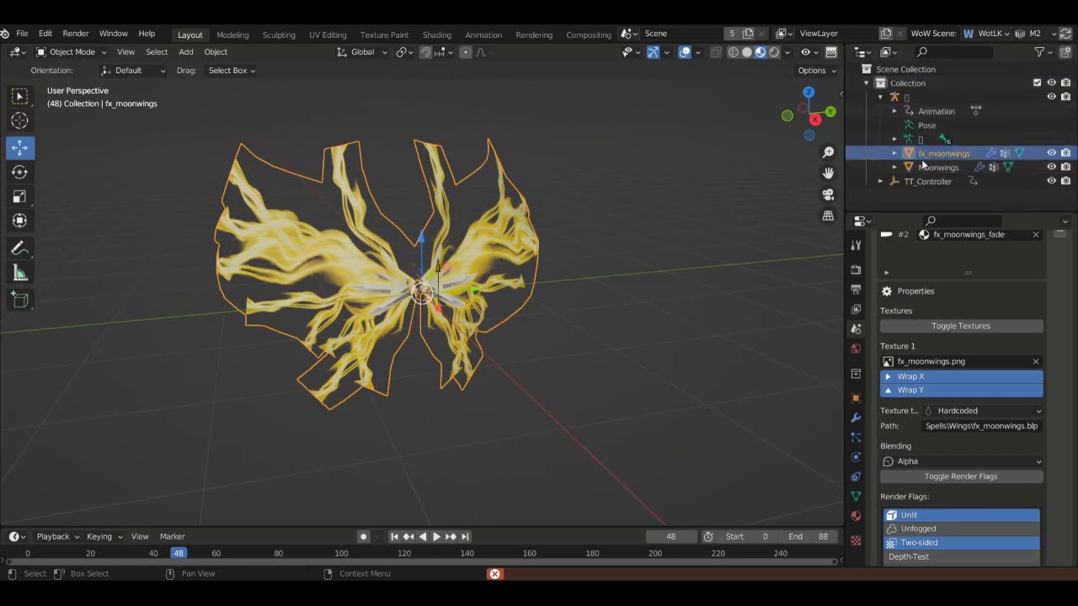
click(903, 167)
click(895, 168)
click(895, 167)
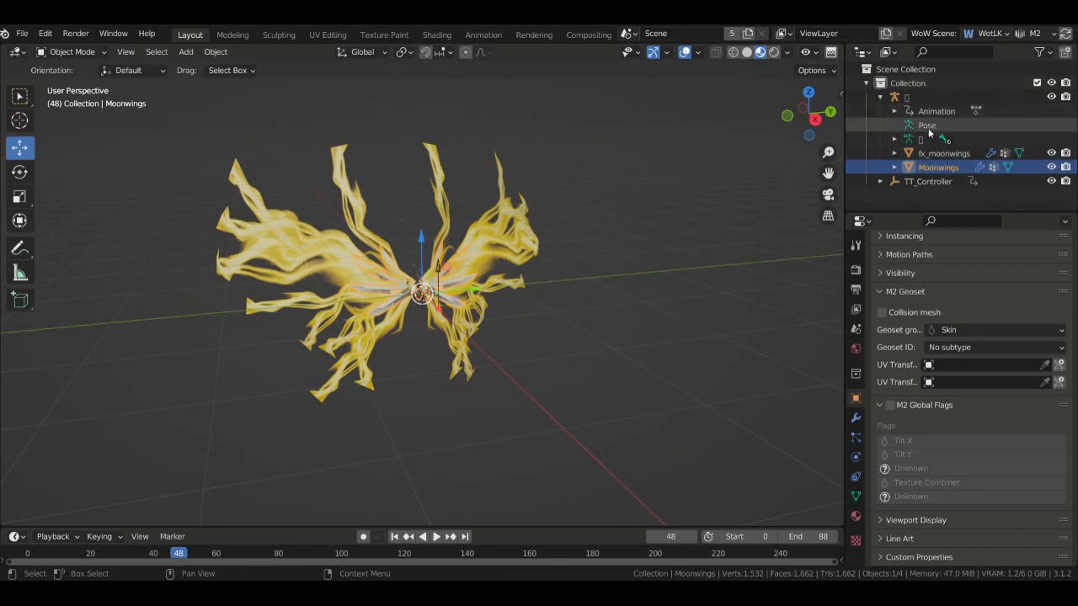
click(865, 52)
click(886, 52)
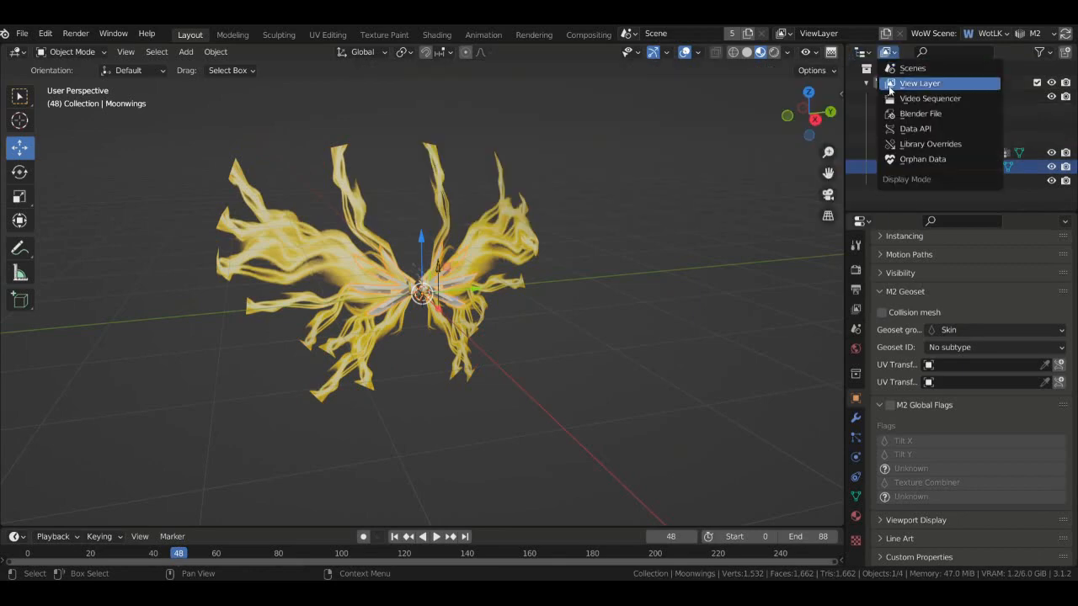
- Select the fx_moonwings wings, try moving them along Y, then undo the move
click(527, 232)
drag(476, 289, 567, 296)
key(ctrl+z)
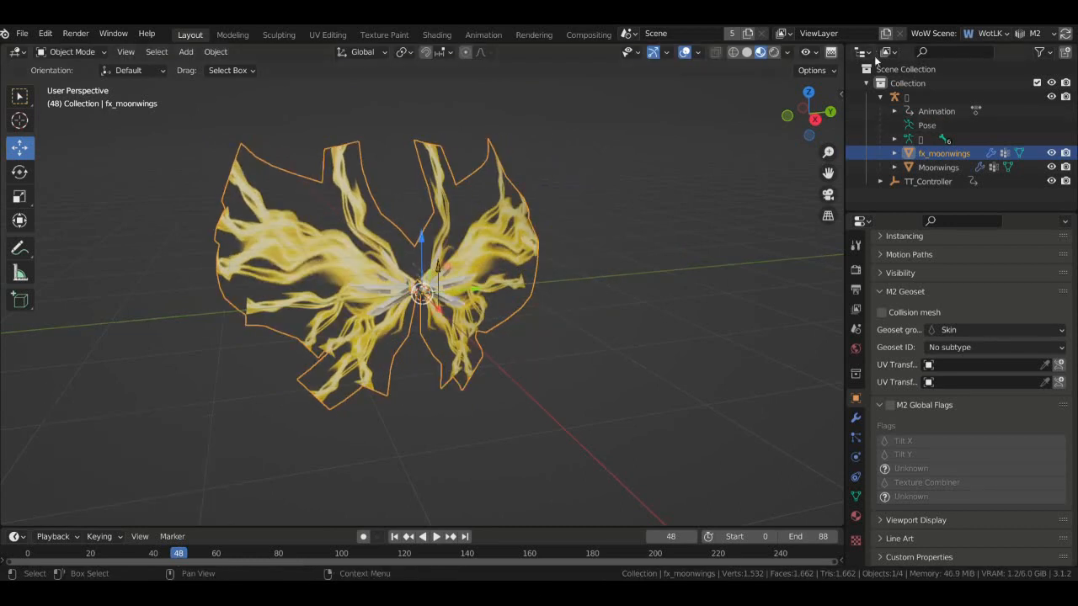
- In Blender File view, delete the duplicate meshes fx_moonwings.001 through fx_moonwings.004
click(886, 52)
click(897, 116)
scroll(897, 123, down, 5)
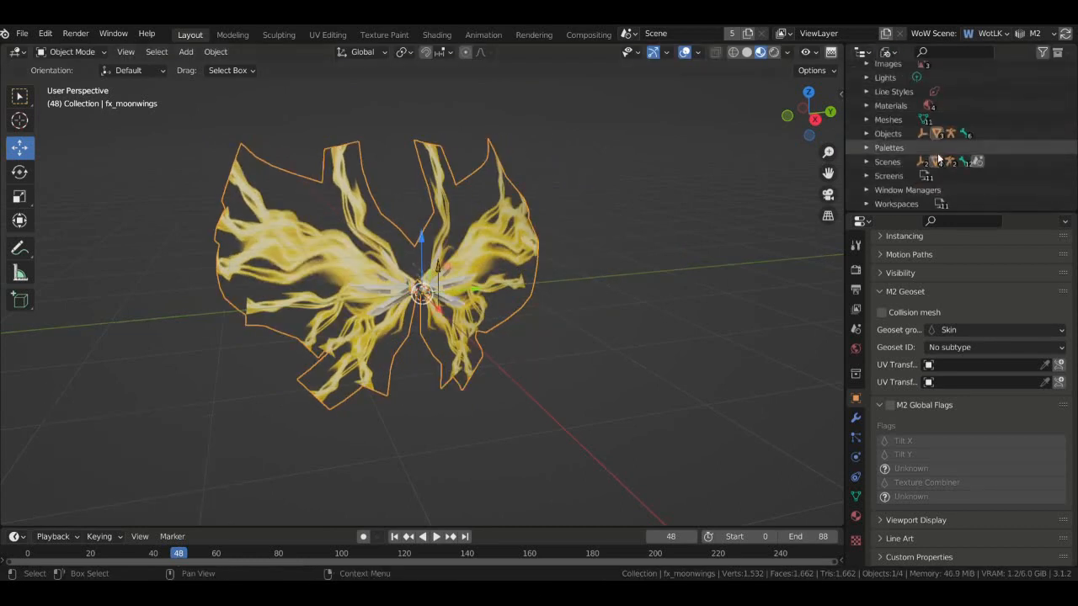
scroll(908, 133, up, 5)
scroll(898, 139, down, 3)
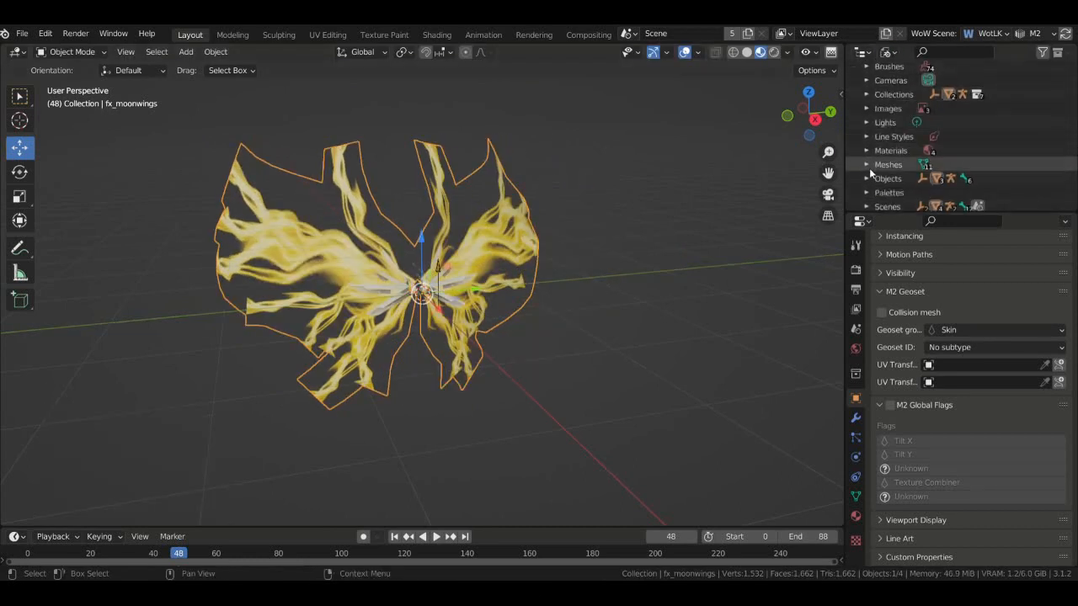
click(866, 164)
scroll(869, 168, down, 6)
click(915, 131)
click(917, 117)
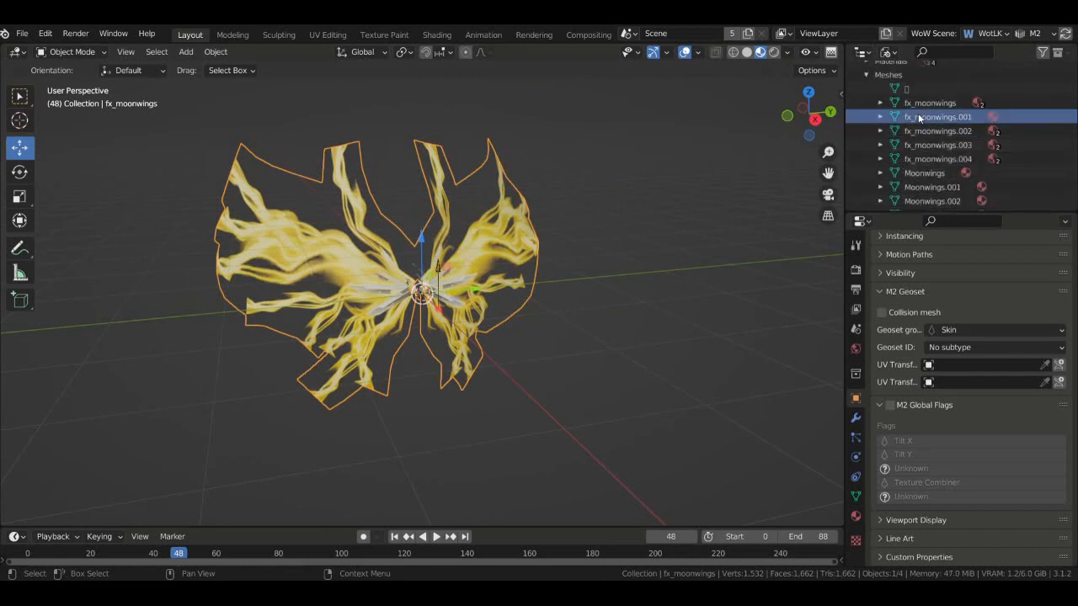
ctrl+click(937, 129)
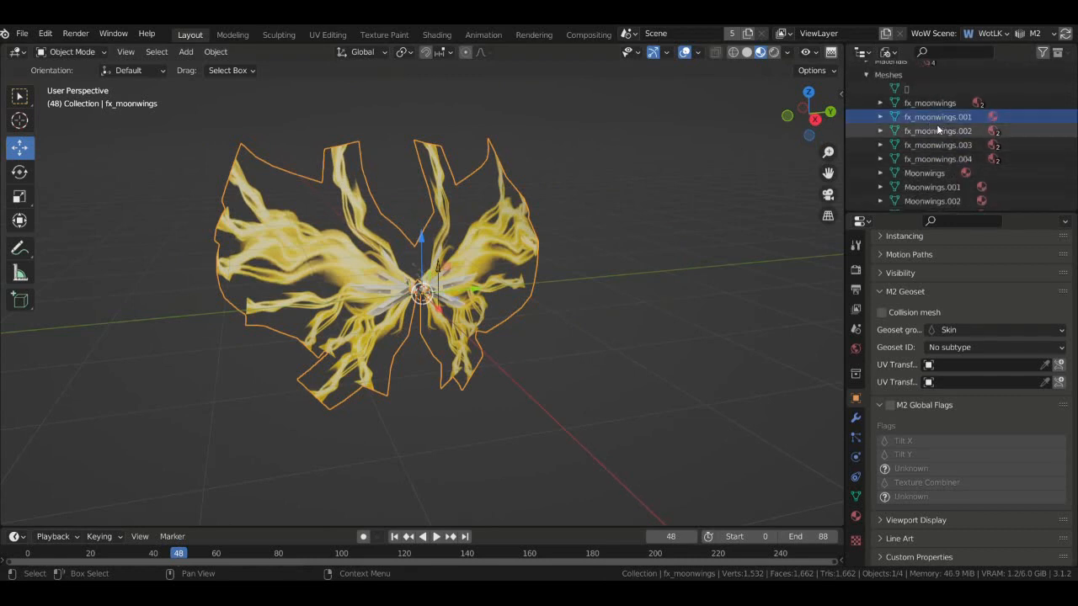
ctrl+click(938, 144)
ctrl+click(941, 158)
right_click(937, 149)
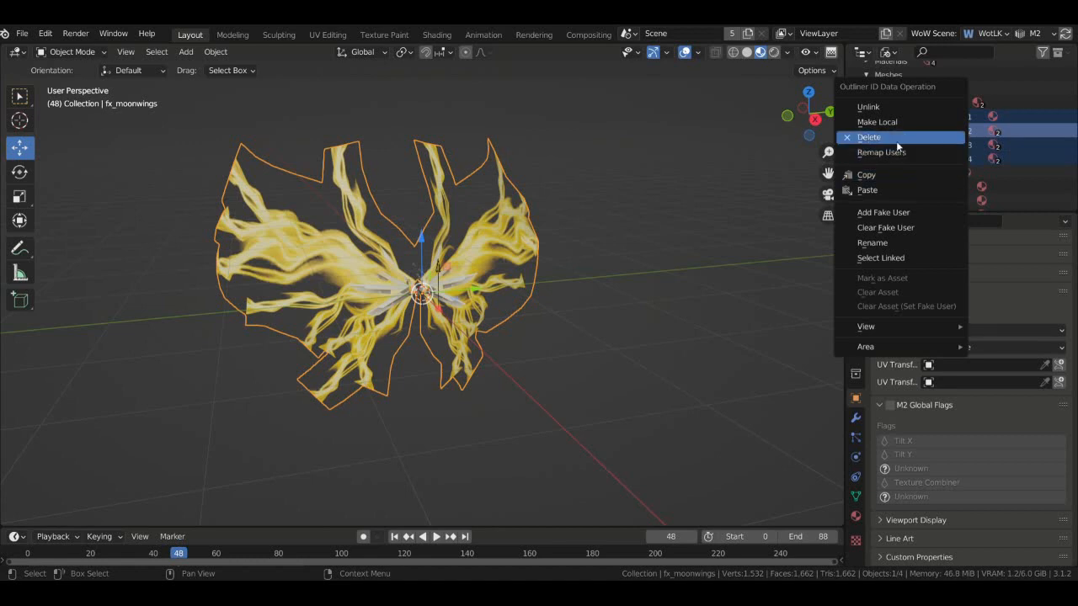
click(896, 141)
- Delete the duplicate meshes Moonwings.001–.004 and the unnamed mesh
click(952, 133)
shift+click(962, 175)
right_click(933, 147)
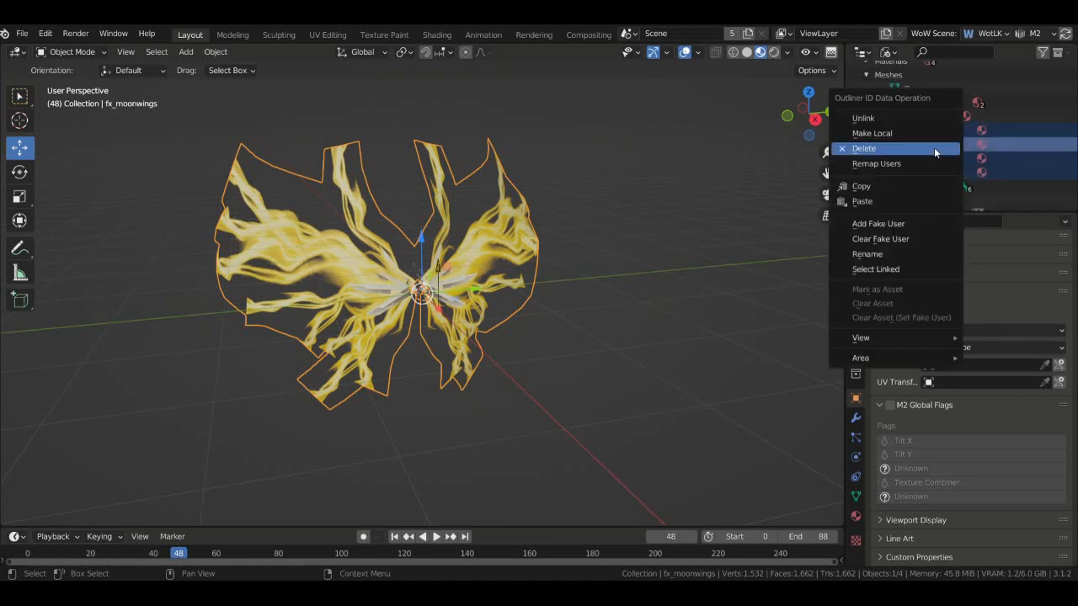
click(934, 147)
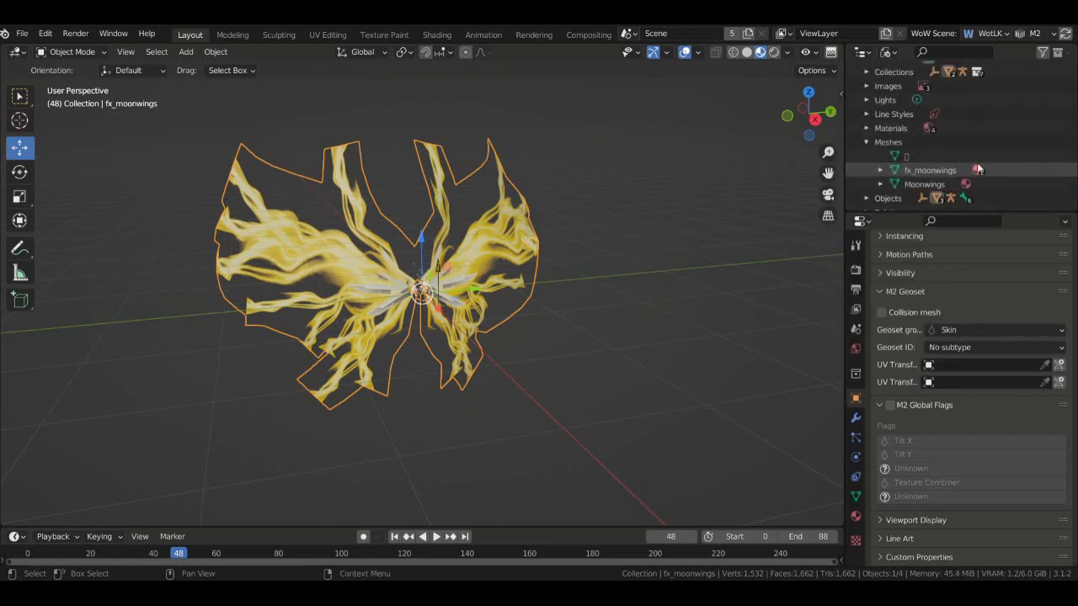
click(915, 157)
scroll(914, 158, down, 1)
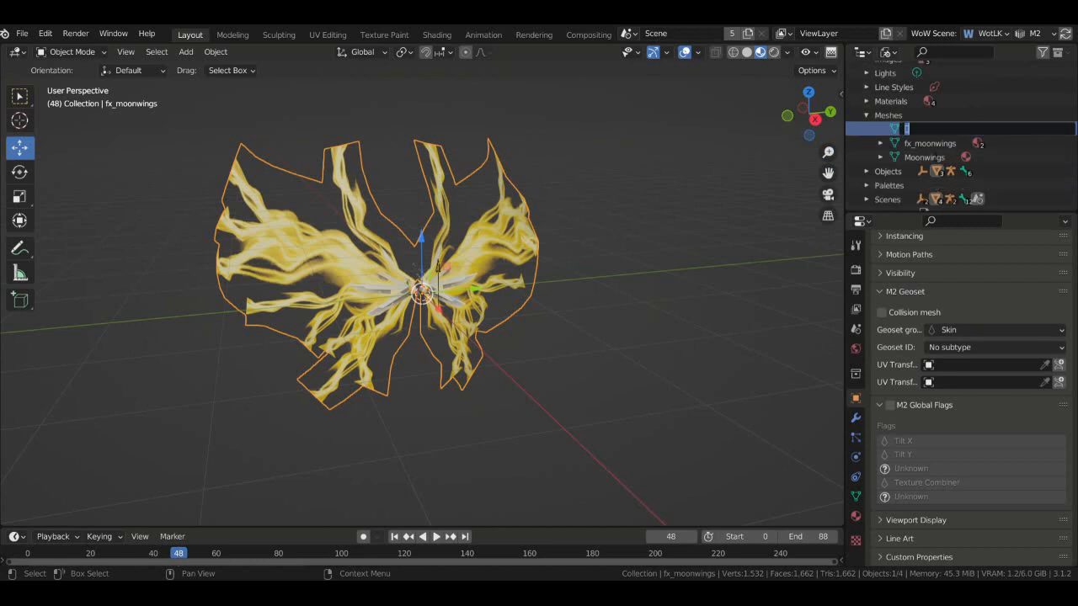
right_click(926, 130)
click(905, 128)
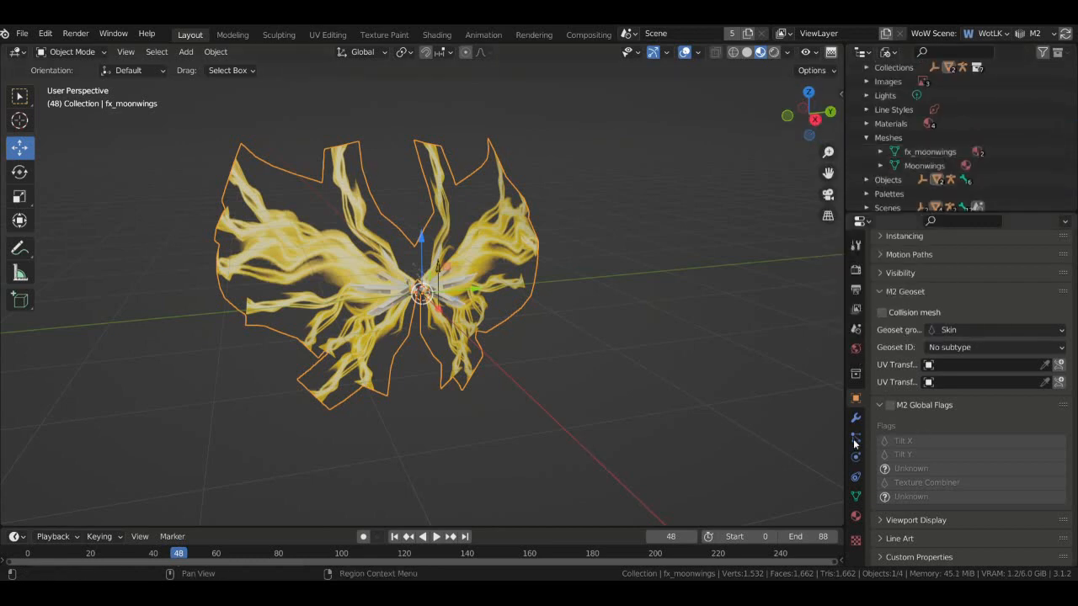
- Back out of the WoW M2 export options and check the Window menu without changes
click(20, 34)
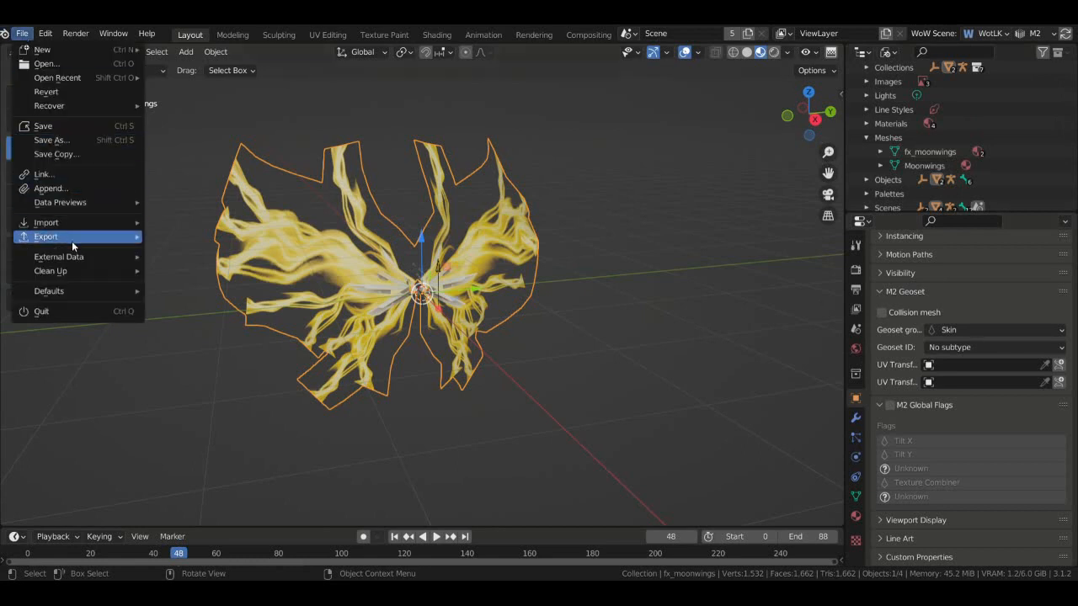
mouse_move(72, 239)
click(267, 462)
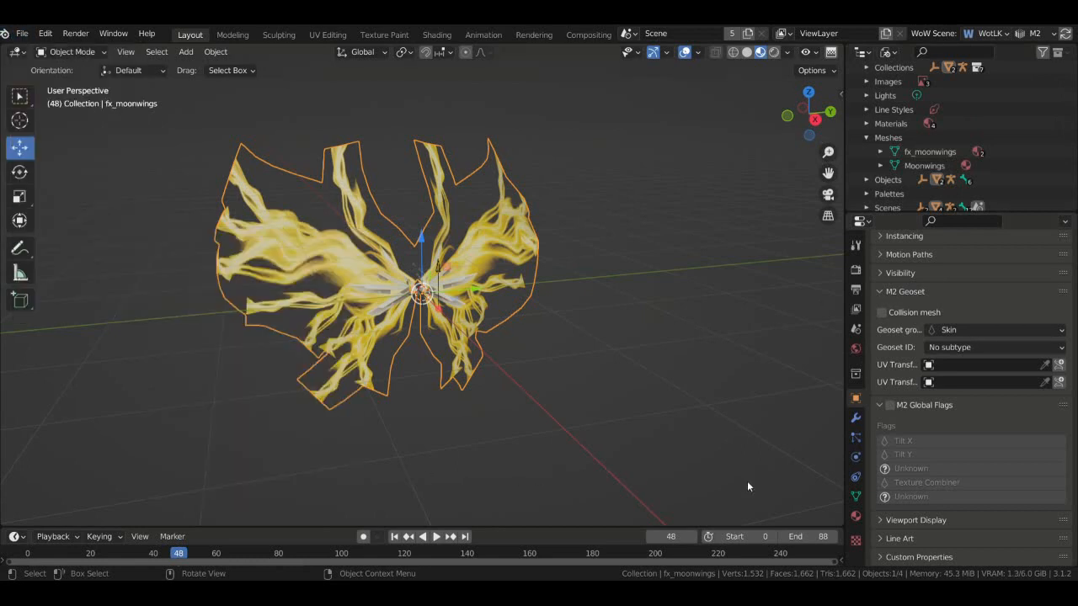
click(106, 39)
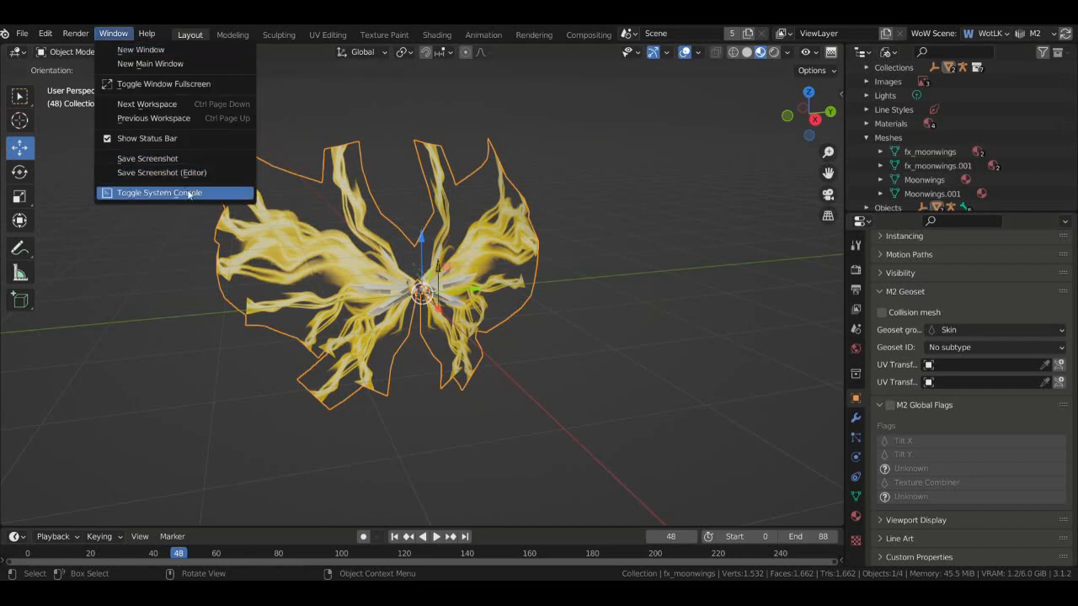
click(113, 34)
click(160, 193)
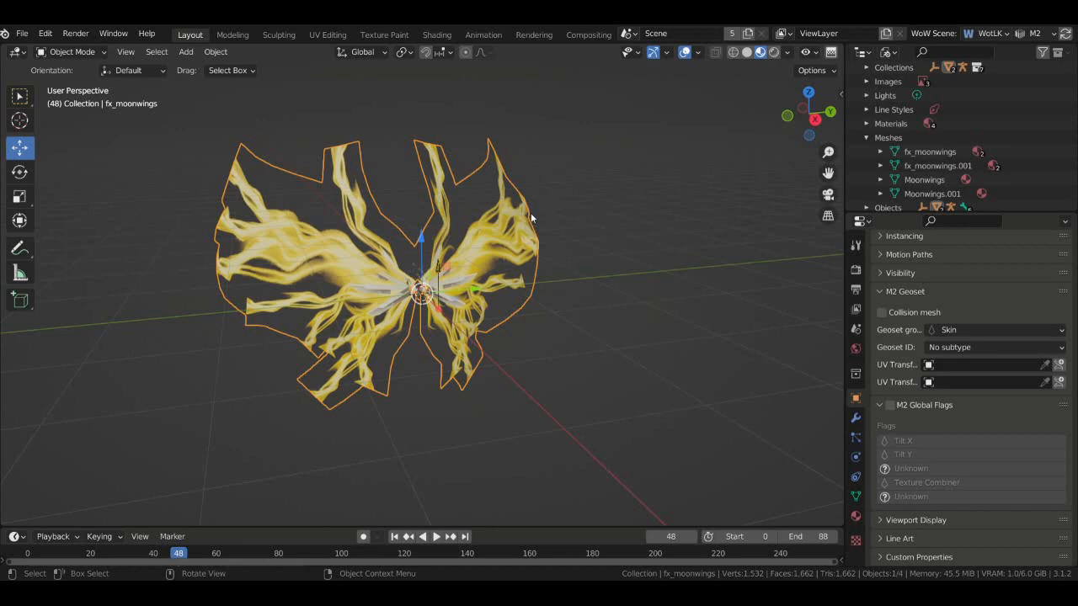
- Deselect the wings, orbit to face them front-on, and save moonwings.blend
click(593, 234)
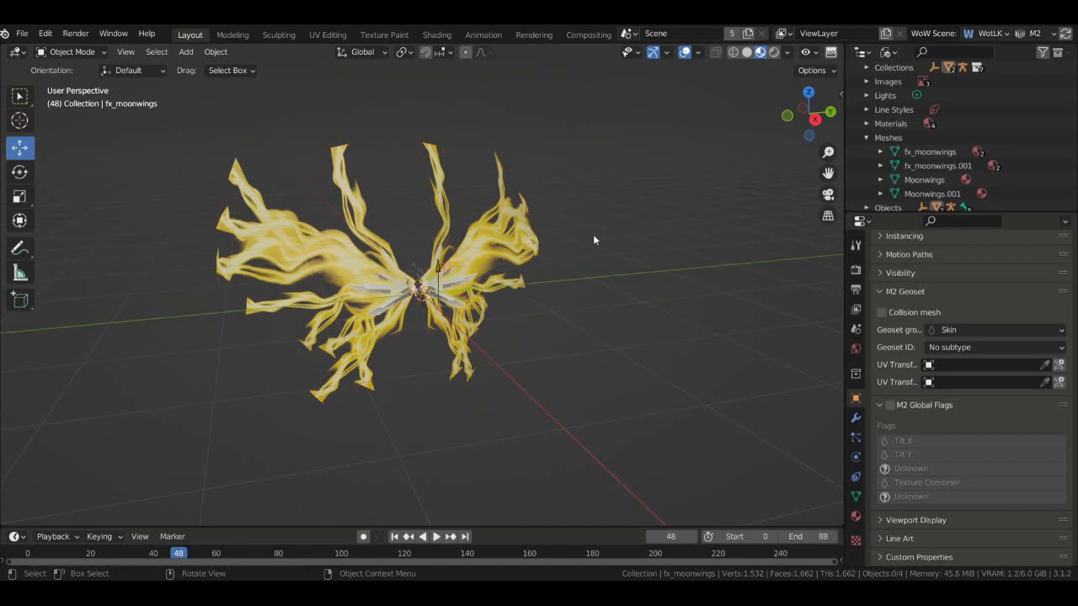
drag(808, 113, 761, 121)
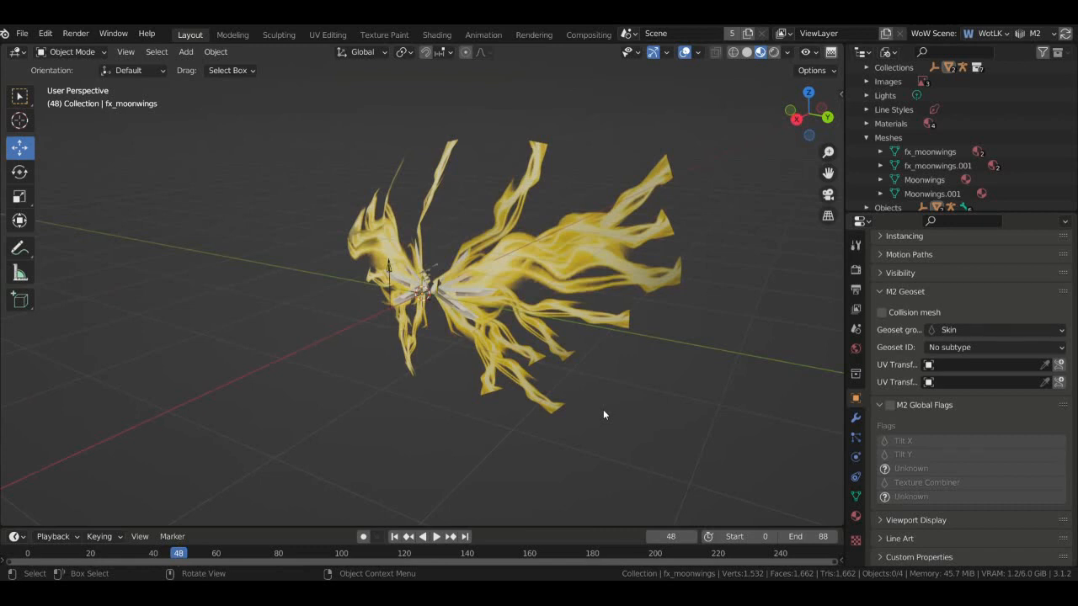
mouse_move(808, 113)
mouse_down()
mouse_move(745, 117)
mouse_move(819, 113)
mouse_up()
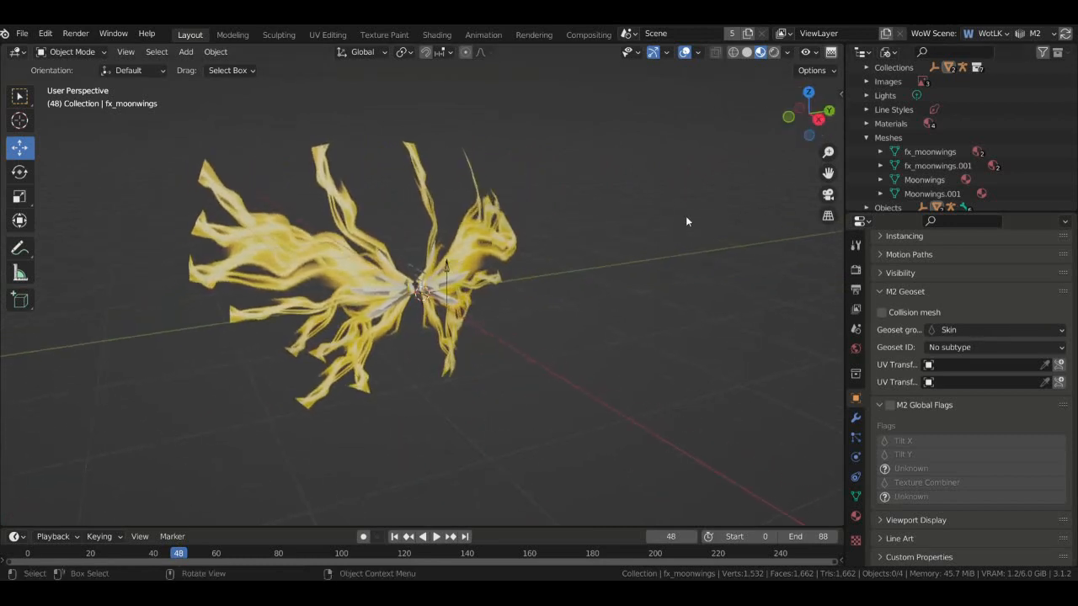
key(ctrl+s)
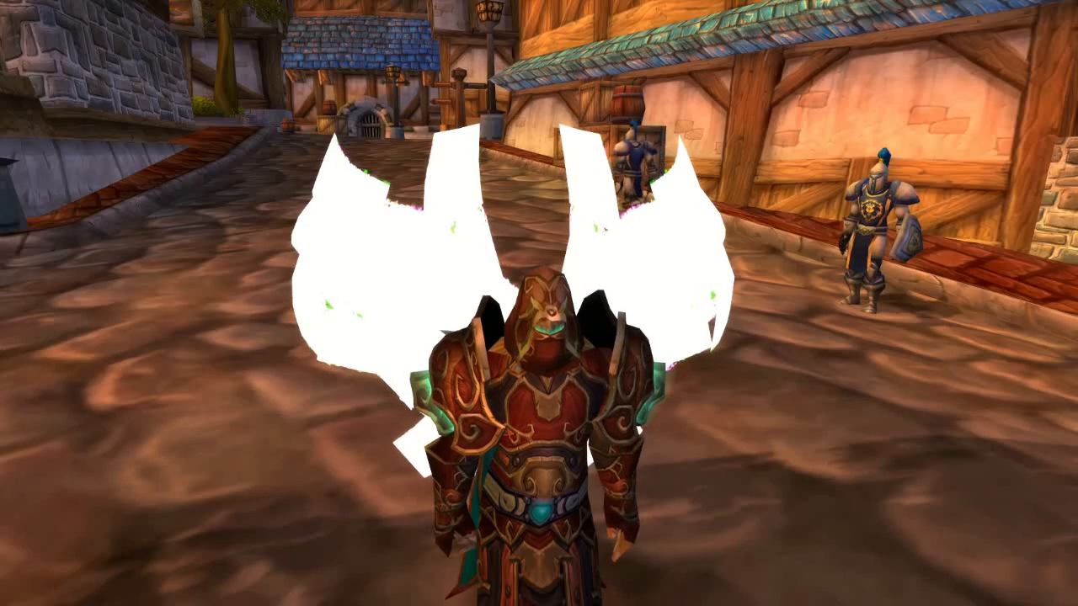
- Orbit and zoom the game camera around the character to inspect the plain white wings
drag(776, 362, 539, 374)
scroll(539, 337, up, 4)
scroll(539, 336, down, 4)
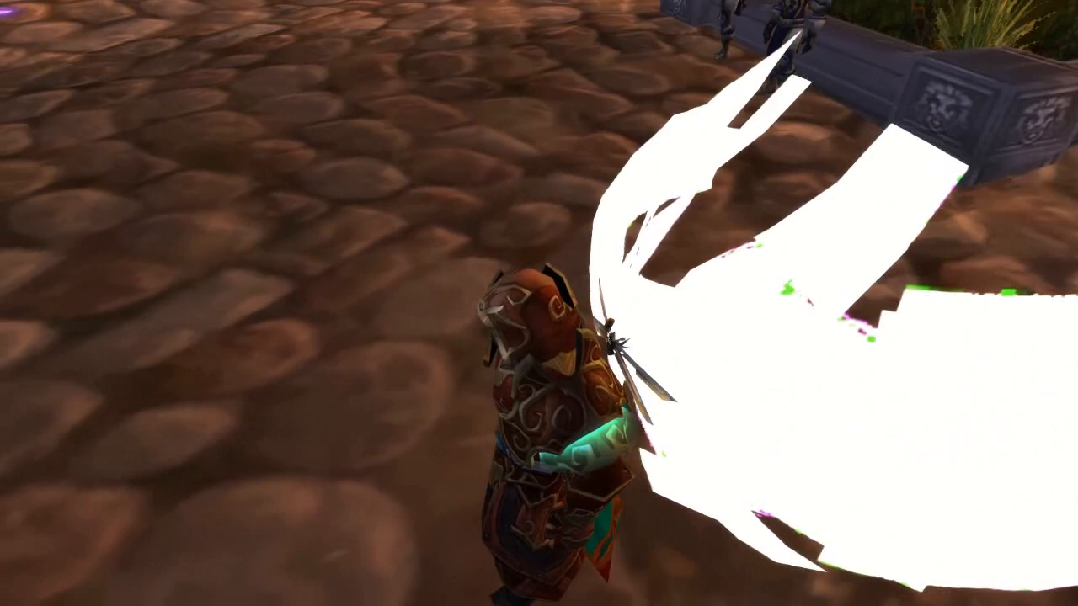
scroll(538, 337, up, 5)
scroll(538, 337, down, 2)
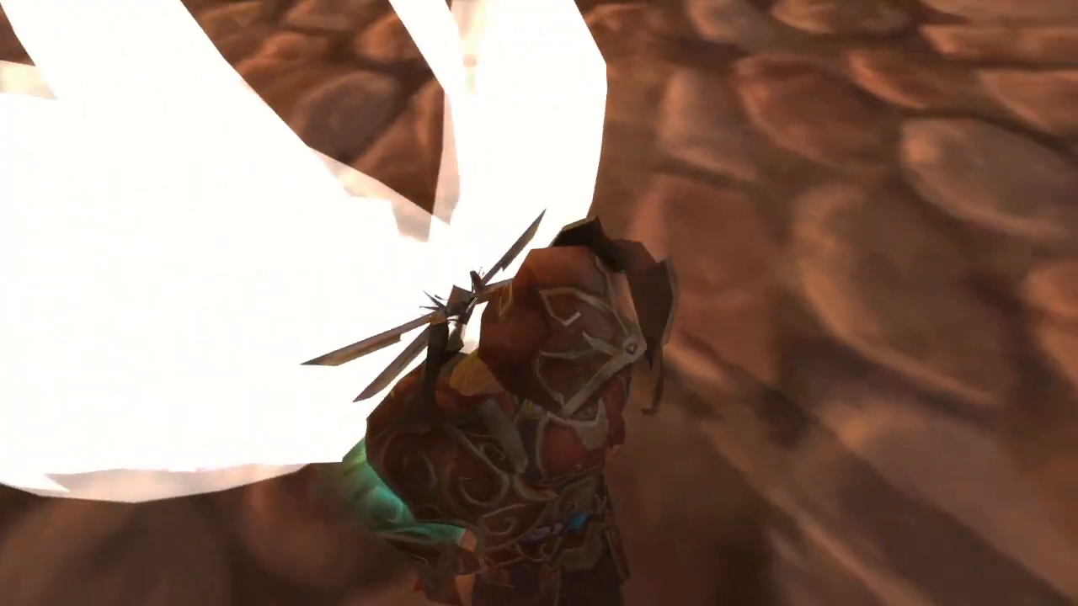
scroll(539, 337, down, 3)
scroll(539, 337, up, 4)
scroll(539, 337, down, 1)
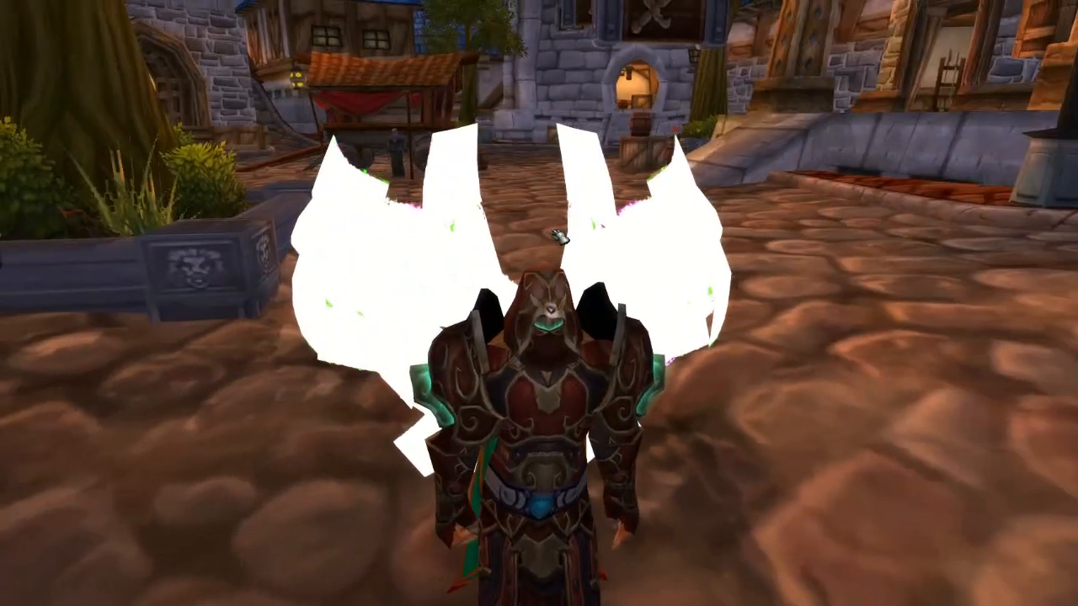
drag(420, 270, 530, 270)
scroll(423, 270, down, 2)
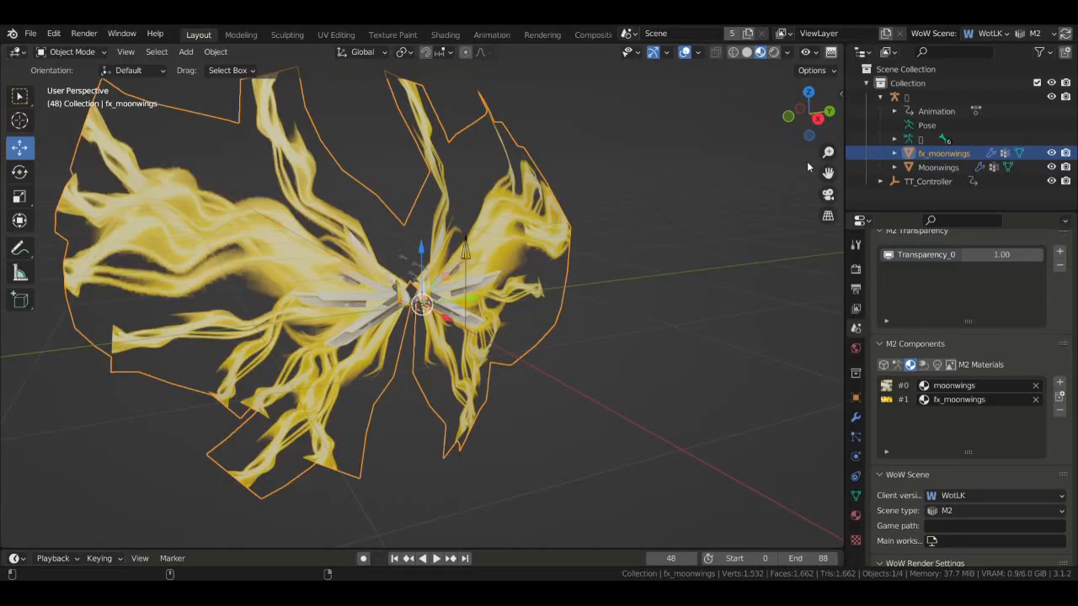
mouse_move(809, 118)
mouse_down()
mouse_move(768, 118)
mouse_move(841, 122)
mouse_move(802, 118)
mouse_up()
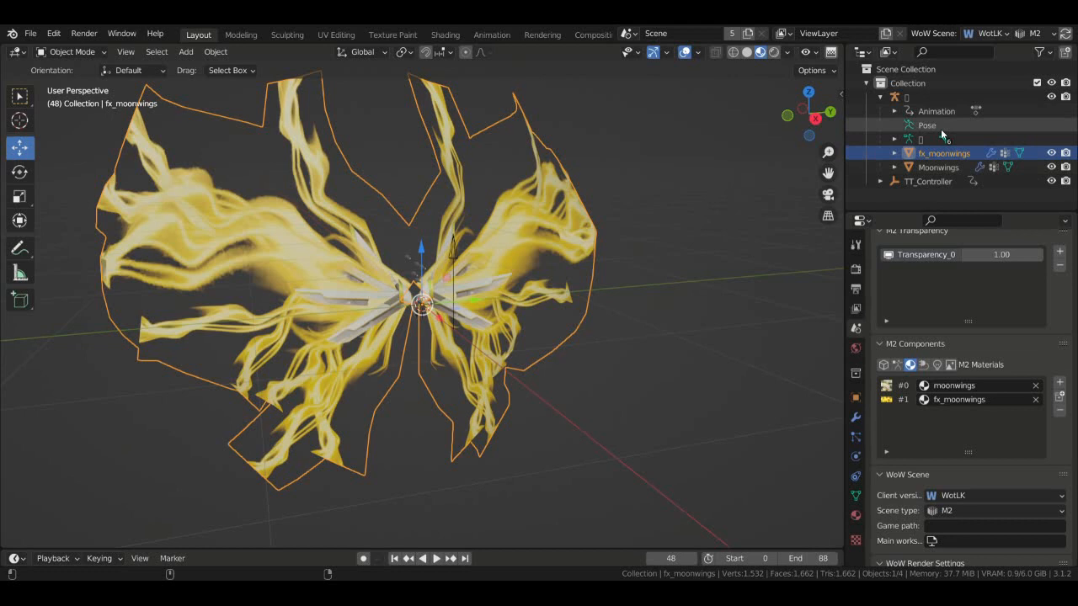
- Switch the Outliner to Blender File to review the data, then back to View Layer
click(888, 52)
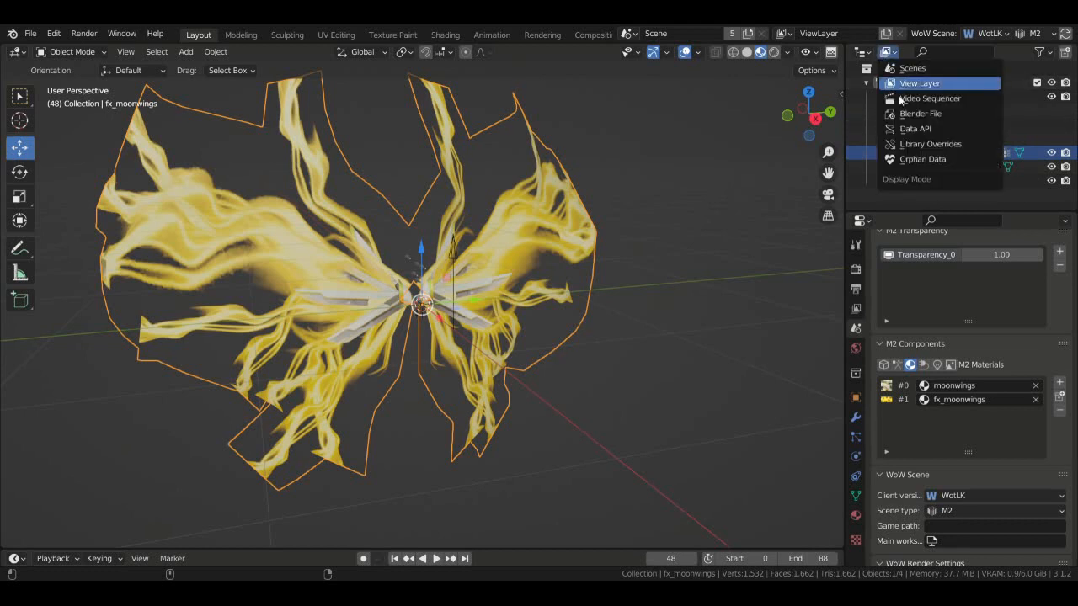
click(901, 114)
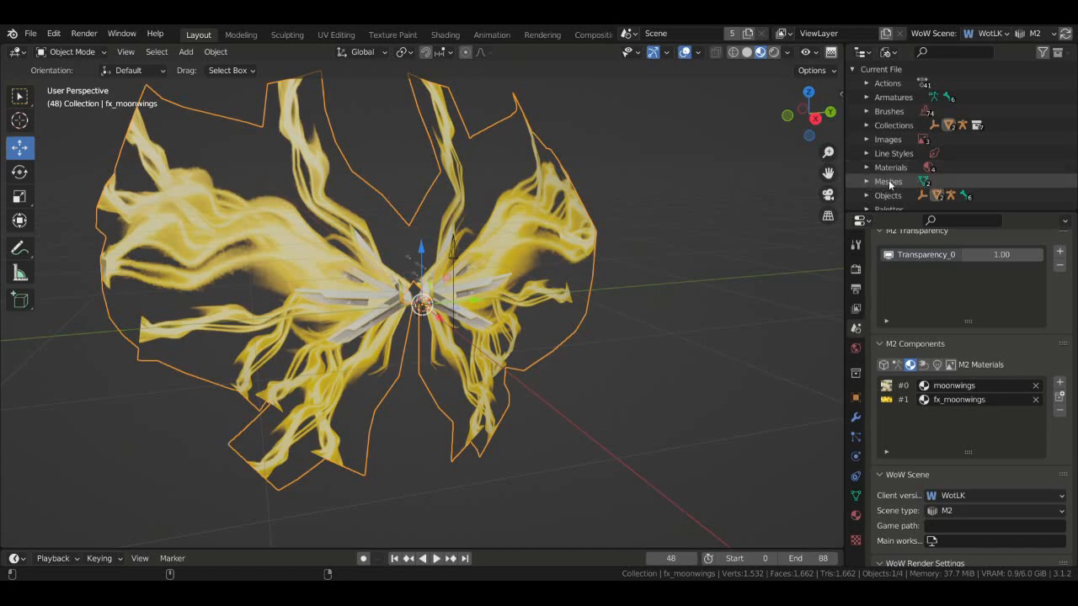
click(890, 53)
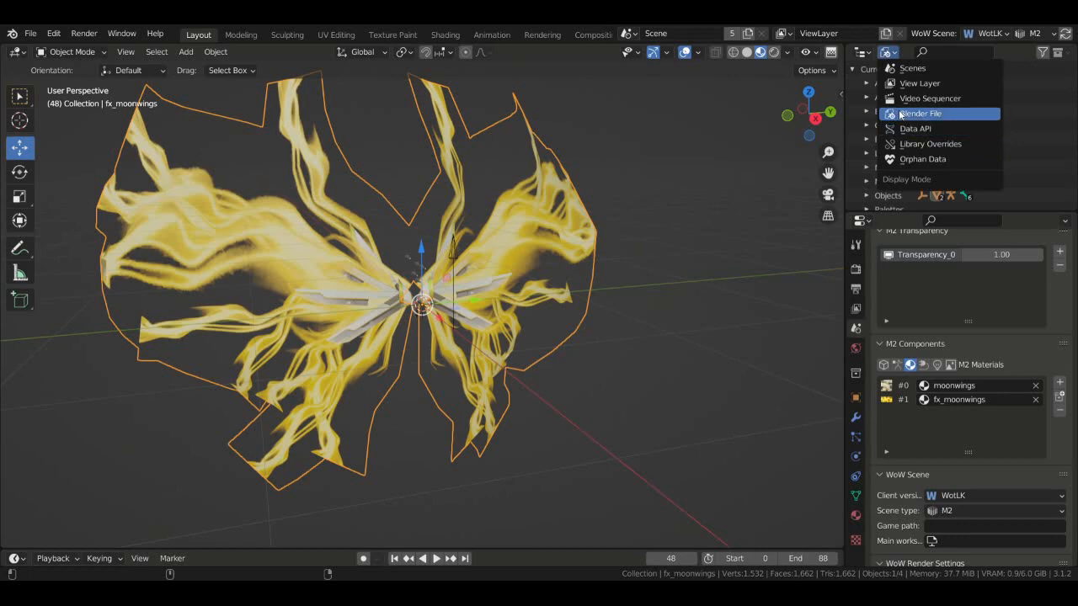
click(916, 83)
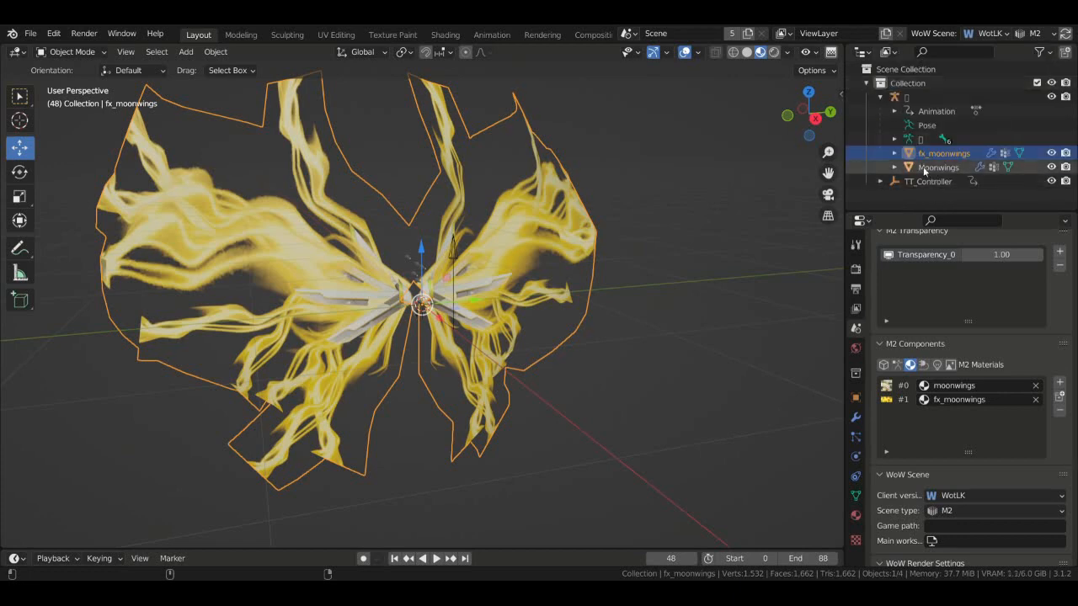
- Orbit the view to face the wings and select the fx_moonwings M2 material
drag(810, 126, 828, 180)
drag(812, 126, 739, 229)
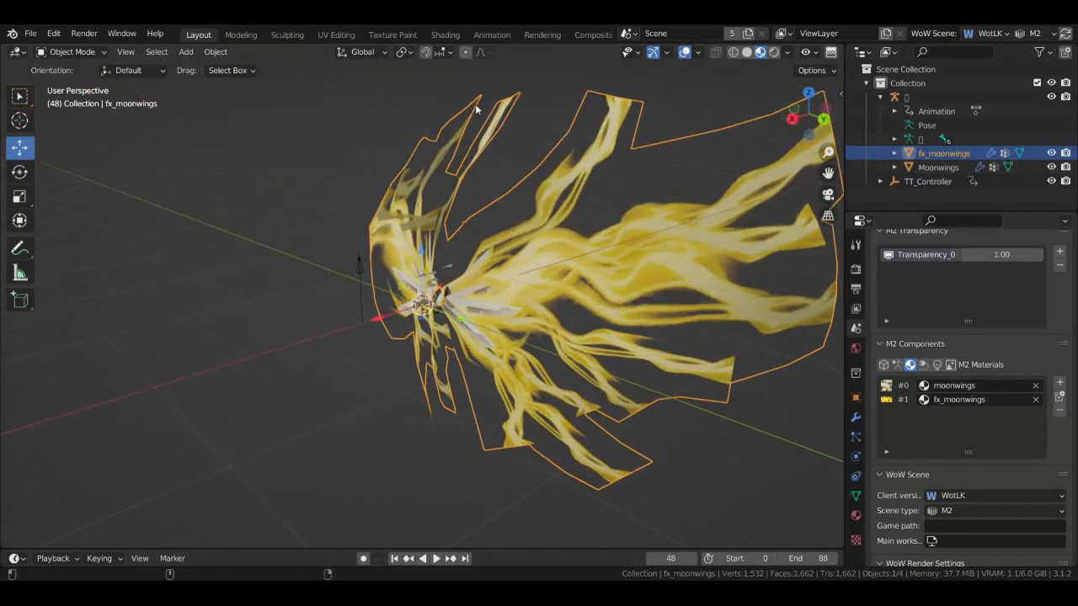
drag(774, 116, 330, 169)
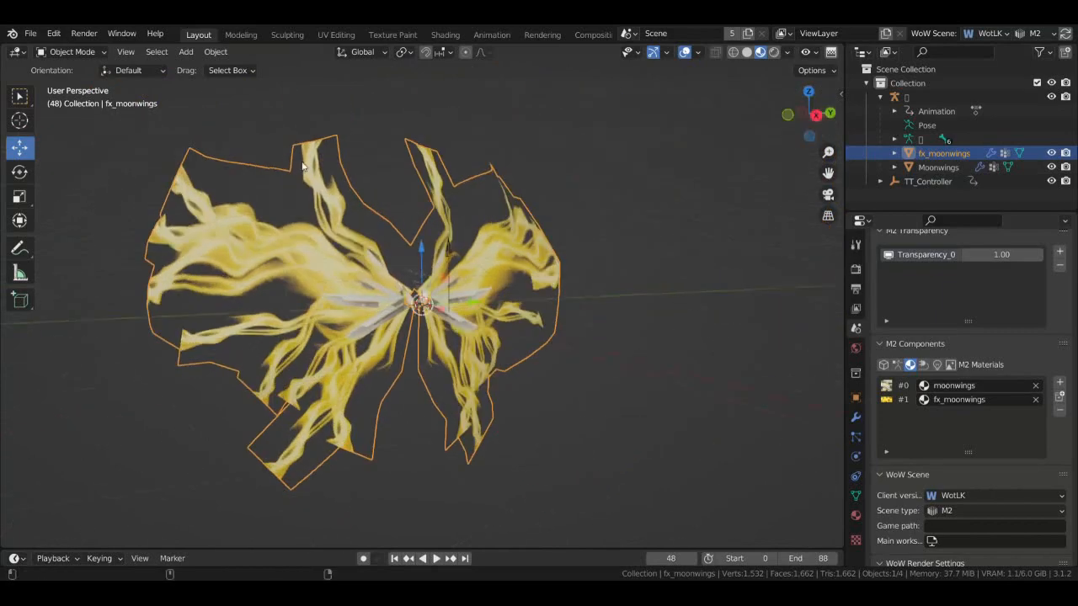
mouse_move(807, 116)
mouse_down()
mouse_move(767, 120)
mouse_move(821, 122)
mouse_move(801, 123)
mouse_up()
click(905, 401)
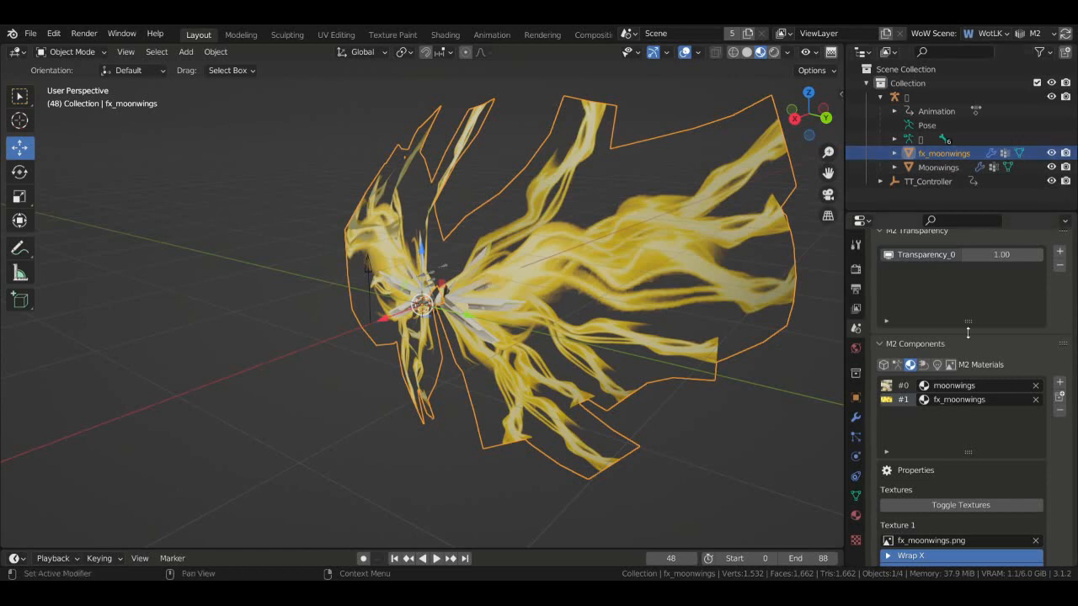
- Adjust the second texture's render flags to Two-sided, Unlit and Depth-Write
scroll(1075, 341, down, 6)
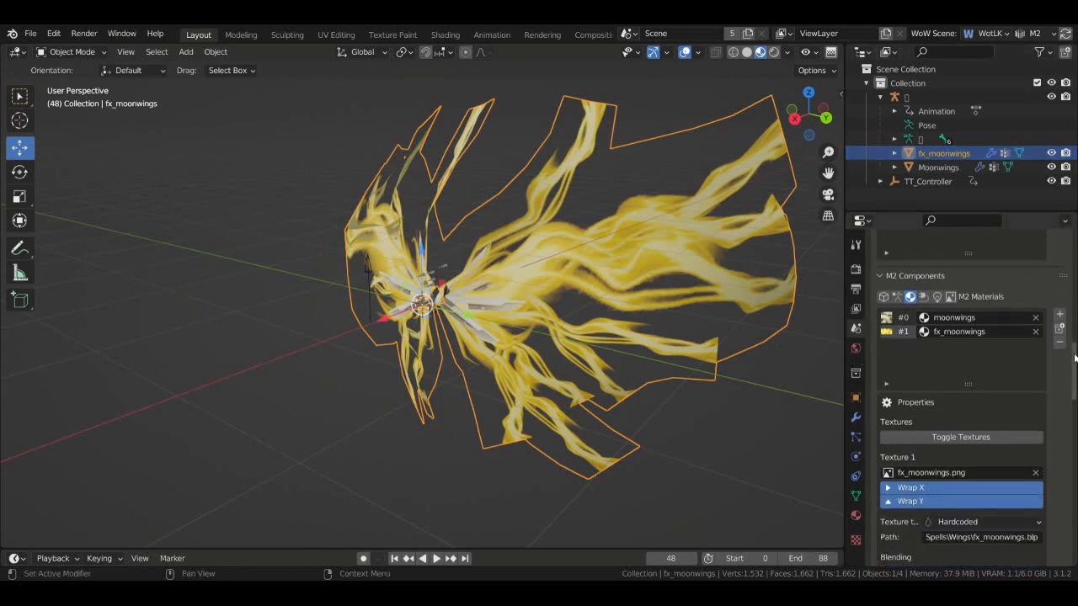
click(729, 393)
middle_drag(794, 400, 78, 270)
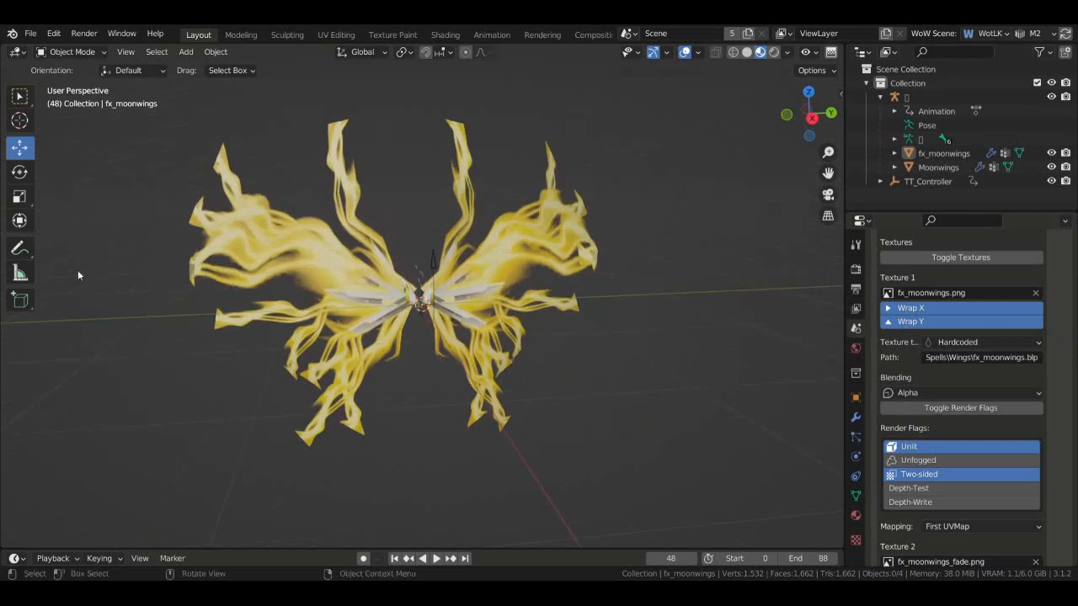
scroll(1068, 368, up, 3)
scroll(1068, 368, up, 3)
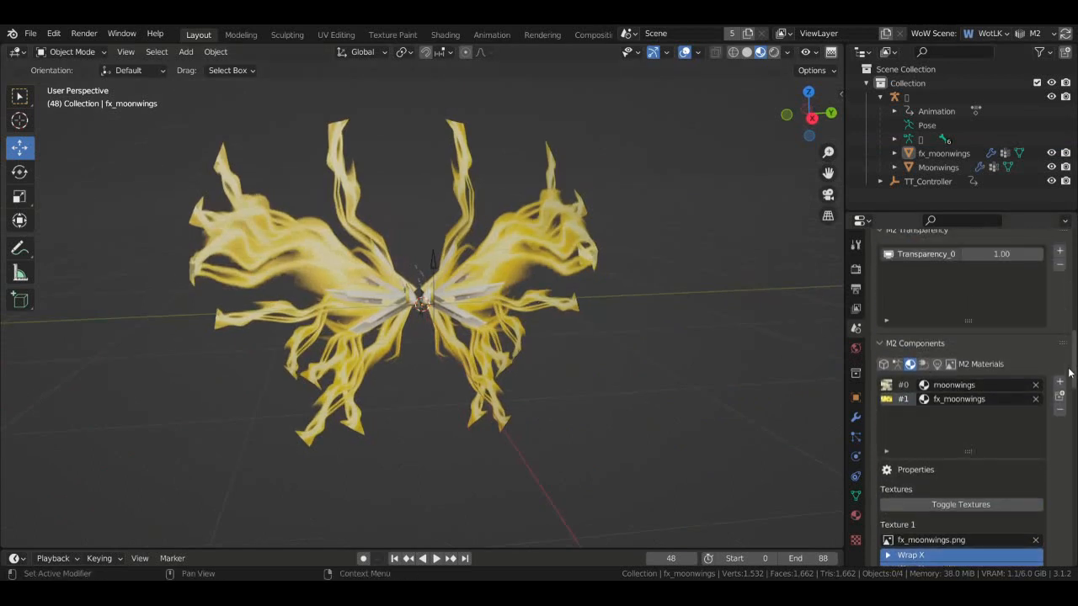
scroll(1069, 412, down, 6)
scroll(1062, 412, down, 4)
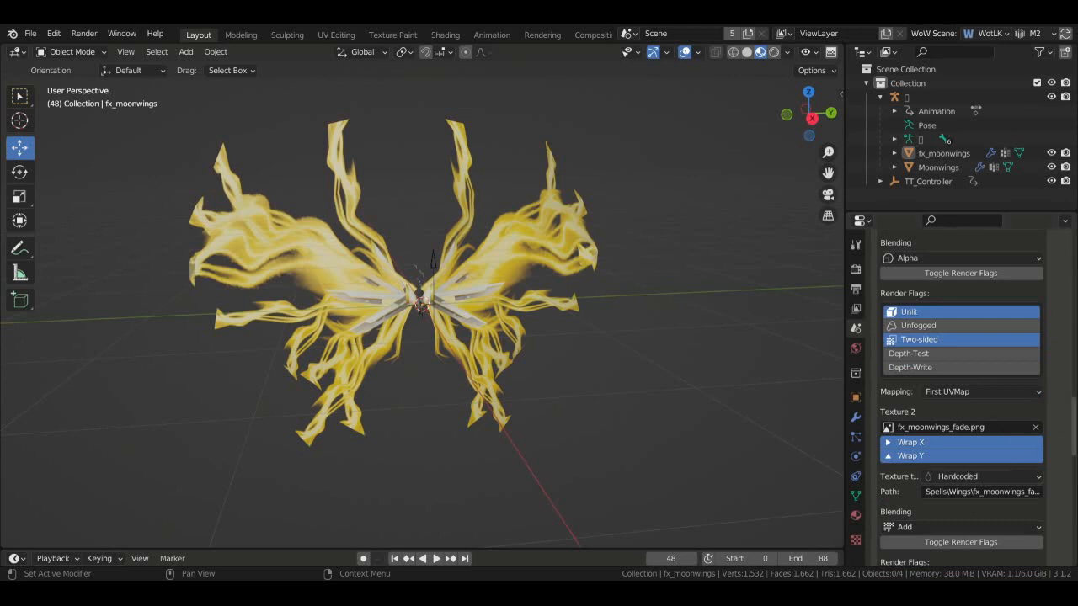
scroll(1062, 497, up, 1)
scroll(1062, 460, down, 6)
scroll(1061, 460, down, 1)
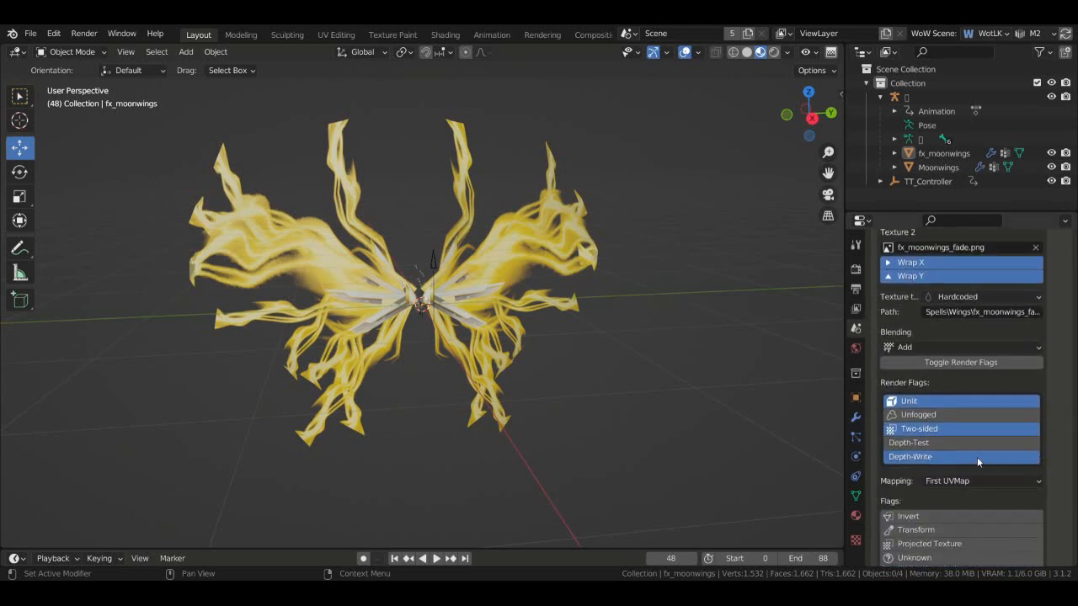
click(909, 456)
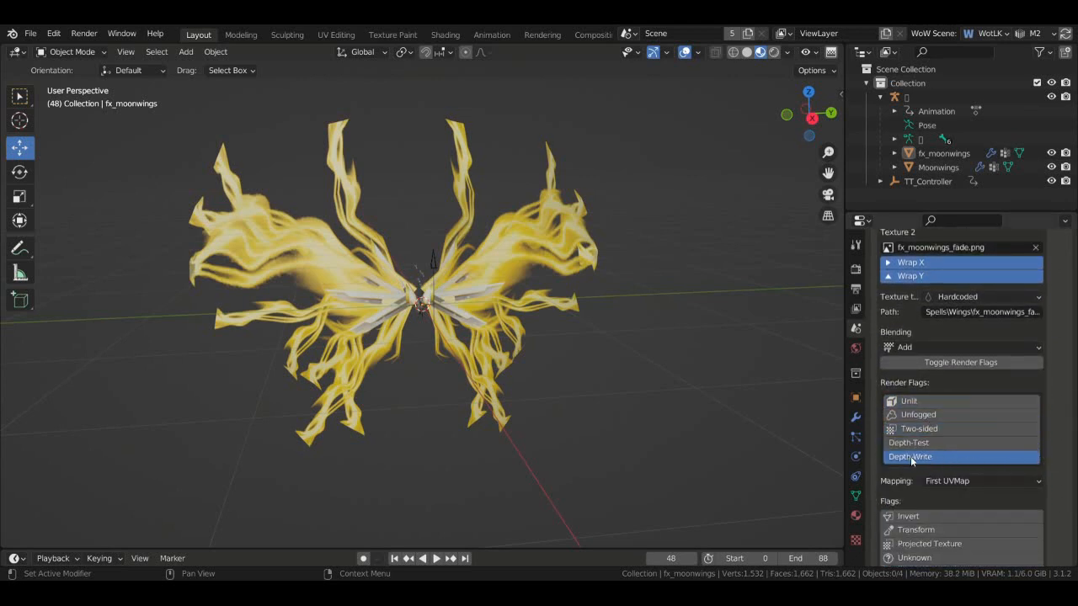
click(926, 429)
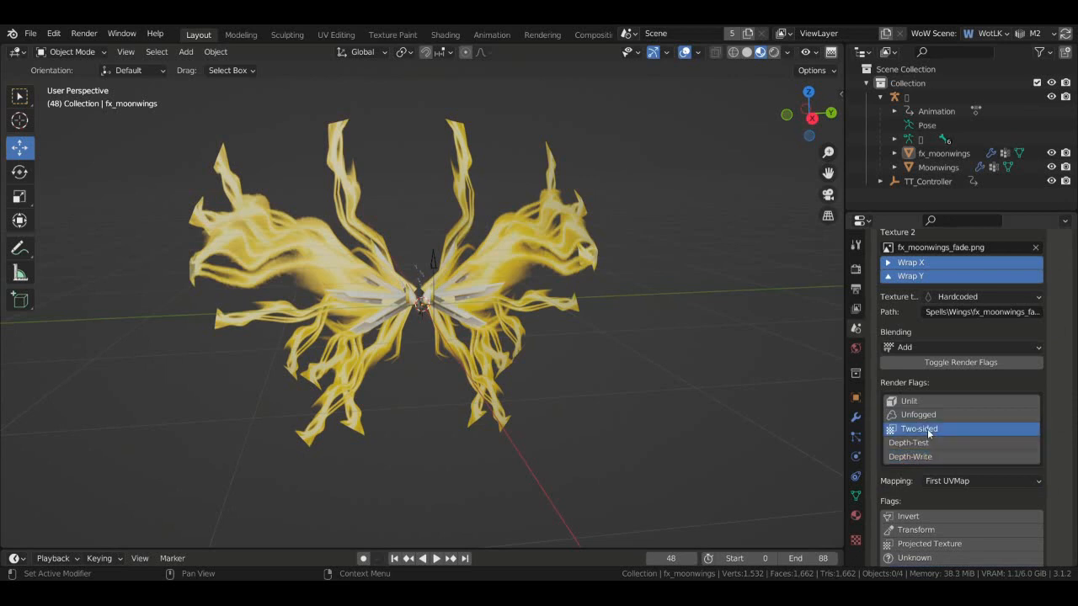
shift+click(927, 405)
shift+click(951, 458)
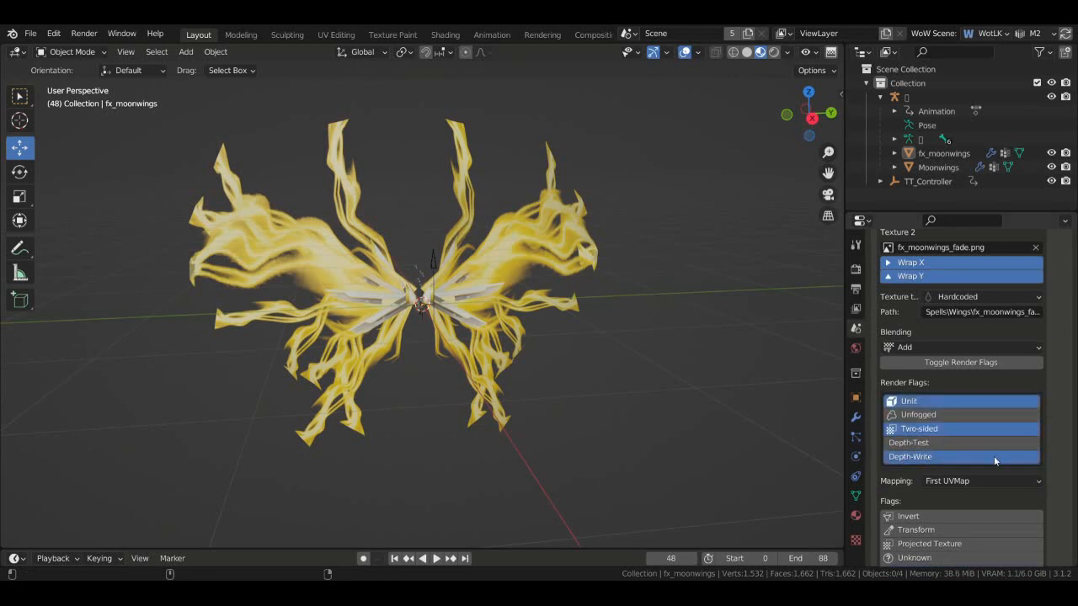
- Add Depth-Write to the first texture, keep Add blending on the second, and save
scroll(1041, 453, up, 10)
shift+click(960, 415)
scroll(1018, 435, down, 3)
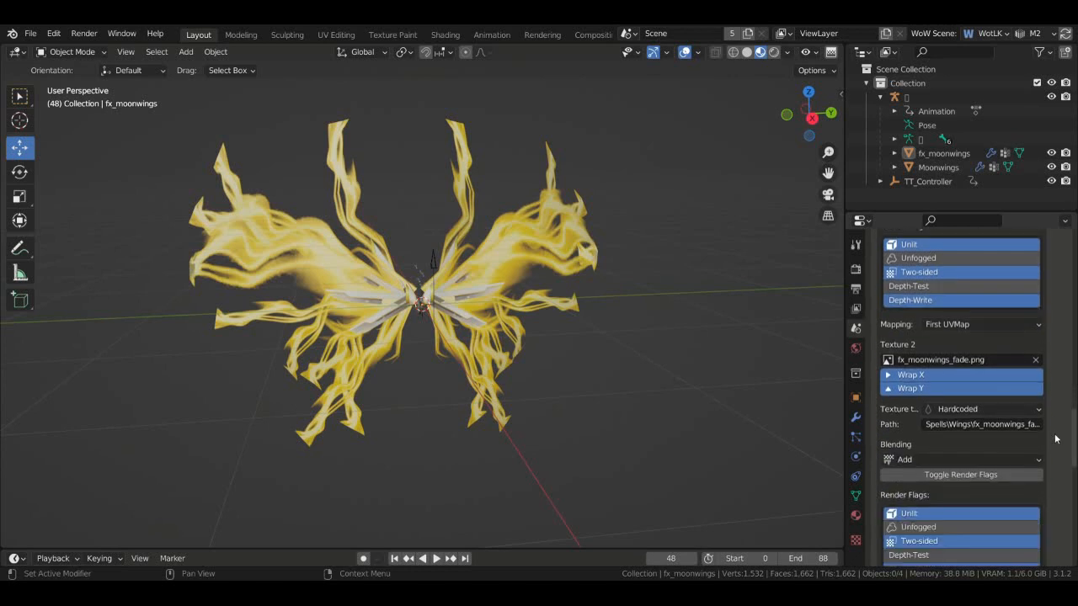
click(960, 458)
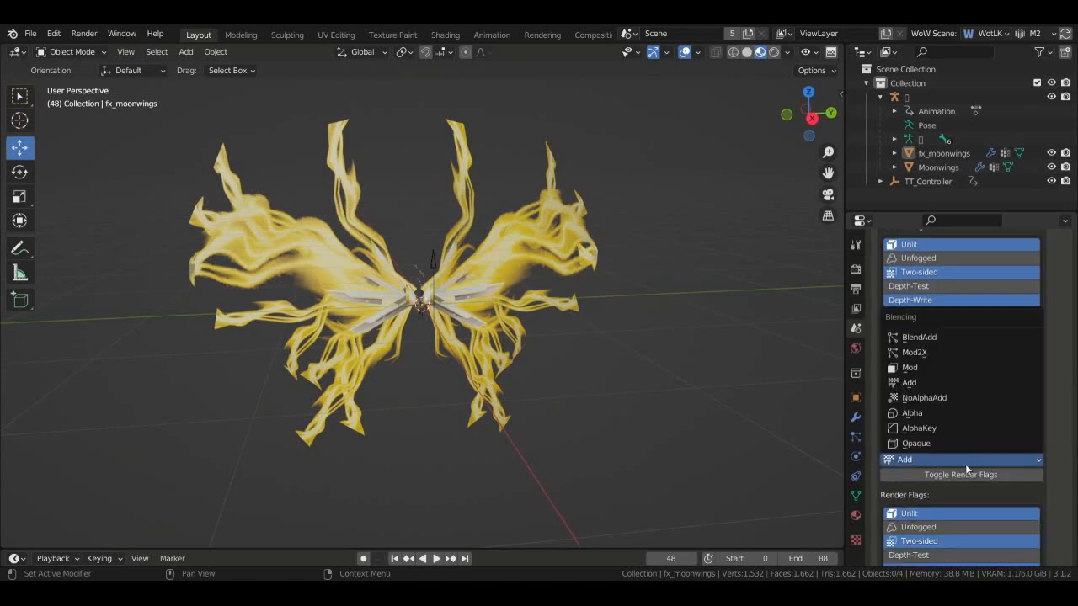
click(929, 383)
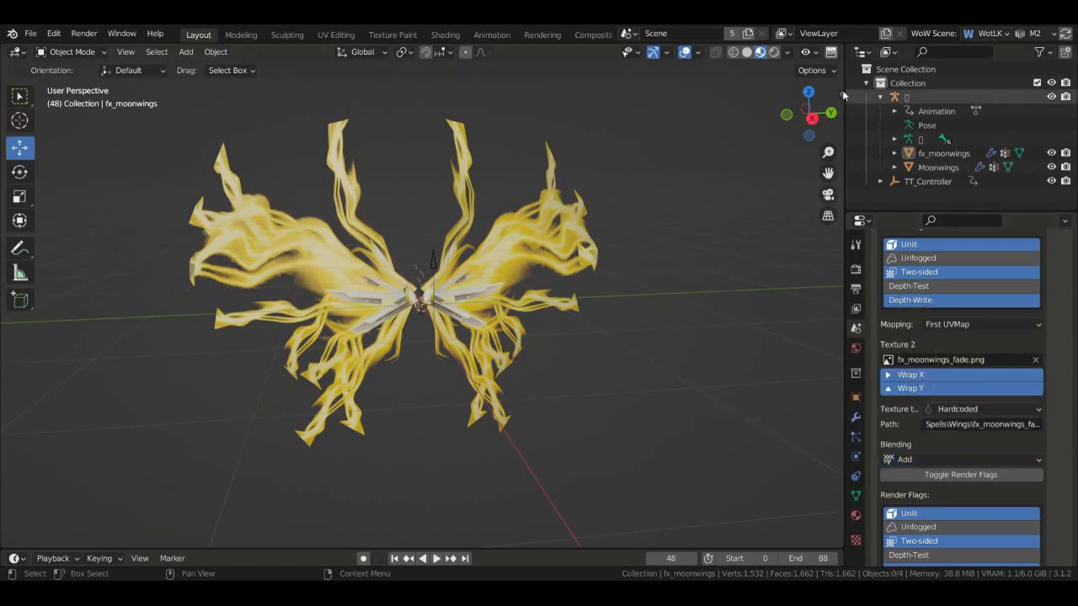
drag(816, 111, 564, 235)
scroll(1012, 367, up, 5)
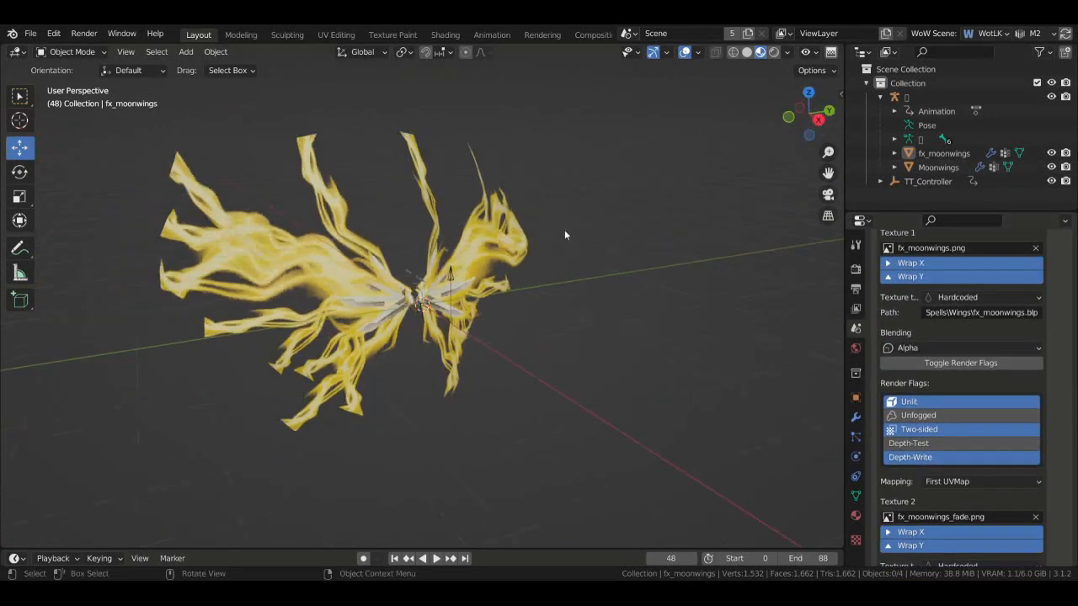
scroll(564, 235, down, 2)
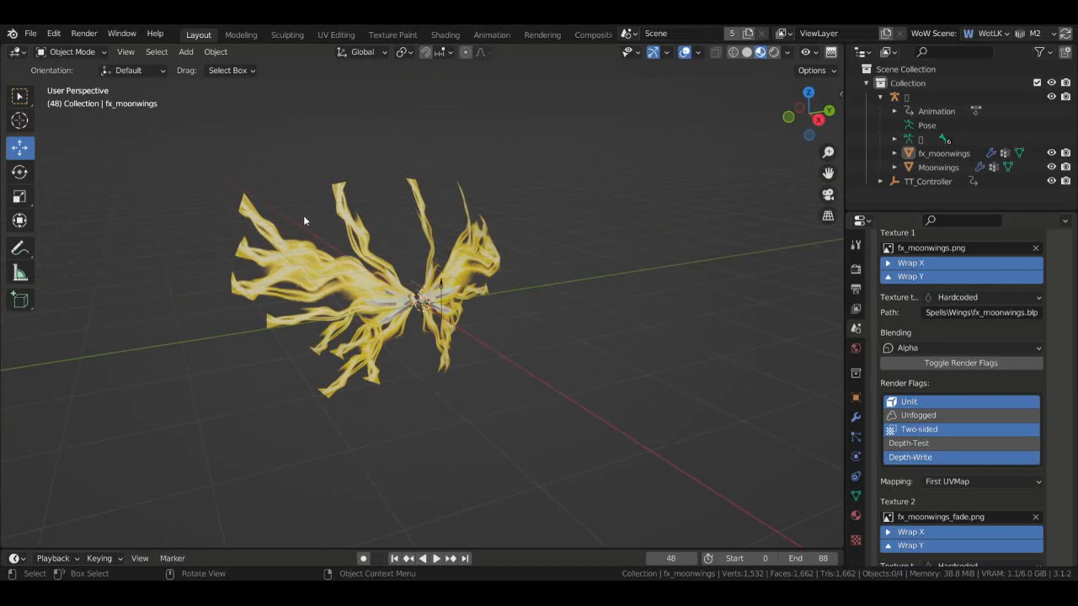
key(ctrl+s)
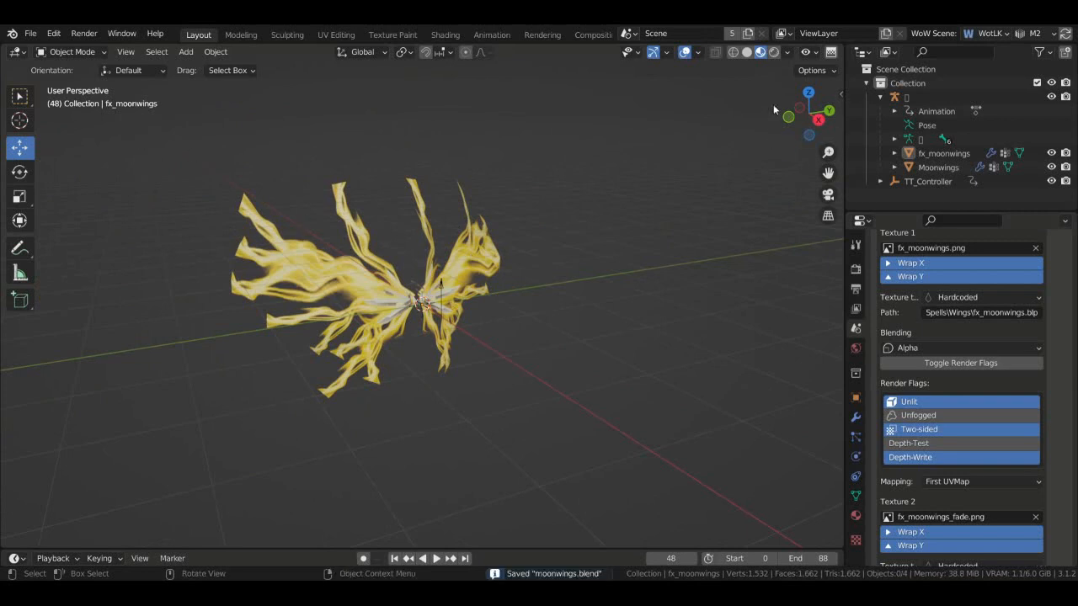
- Set the Texture 2 (fx_moonwings_fade.png) Mapping to Second UVMap
drag(804, 112, 692, 349)
scroll(993, 425, up, 5)
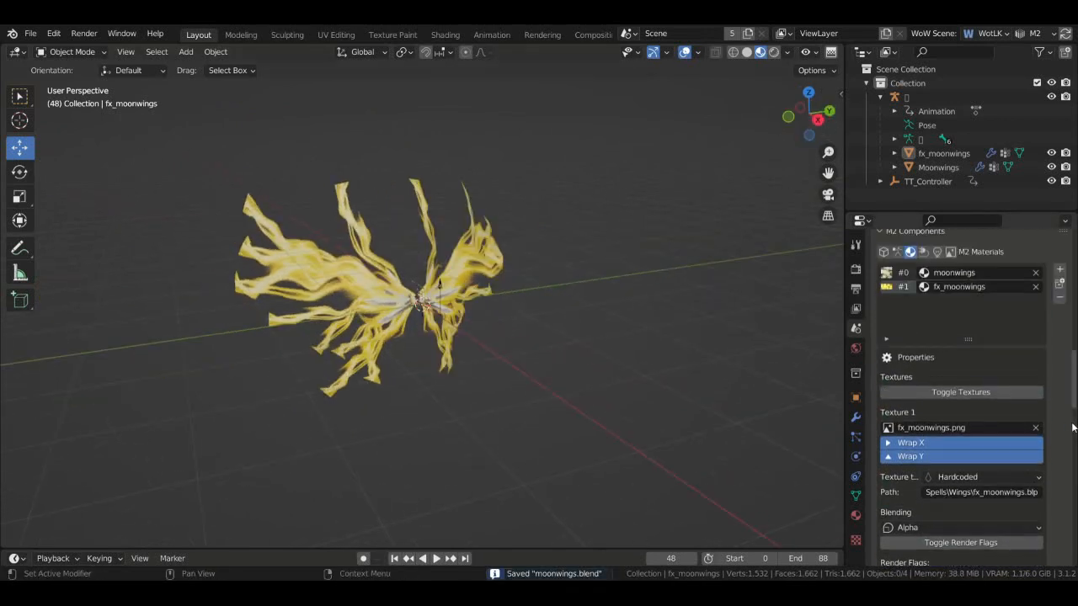
scroll(994, 424, down, 12)
scroll(1071, 429, up, 6)
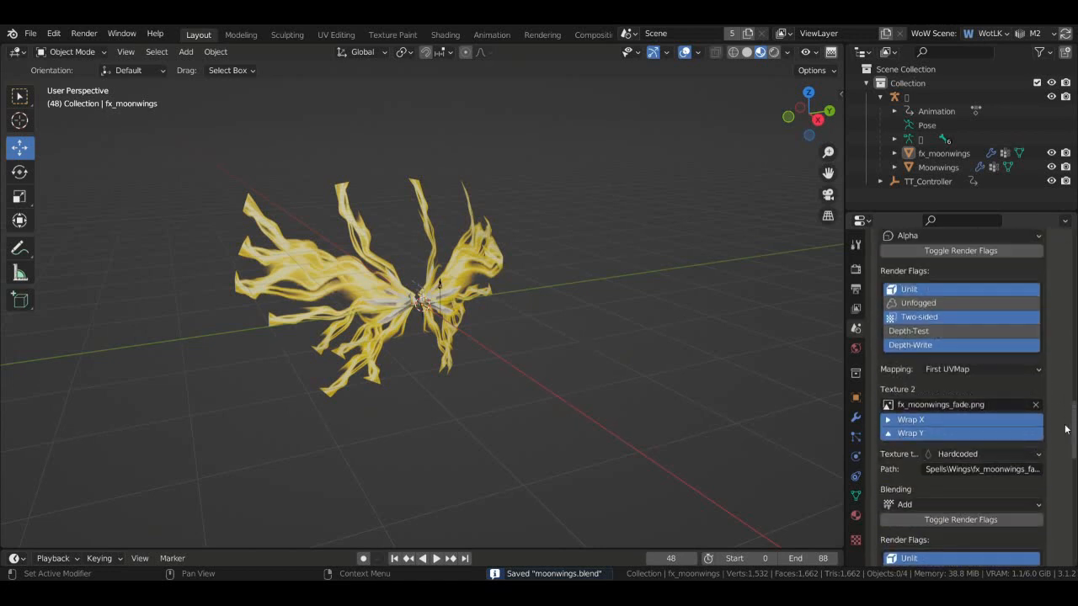
click(1010, 325)
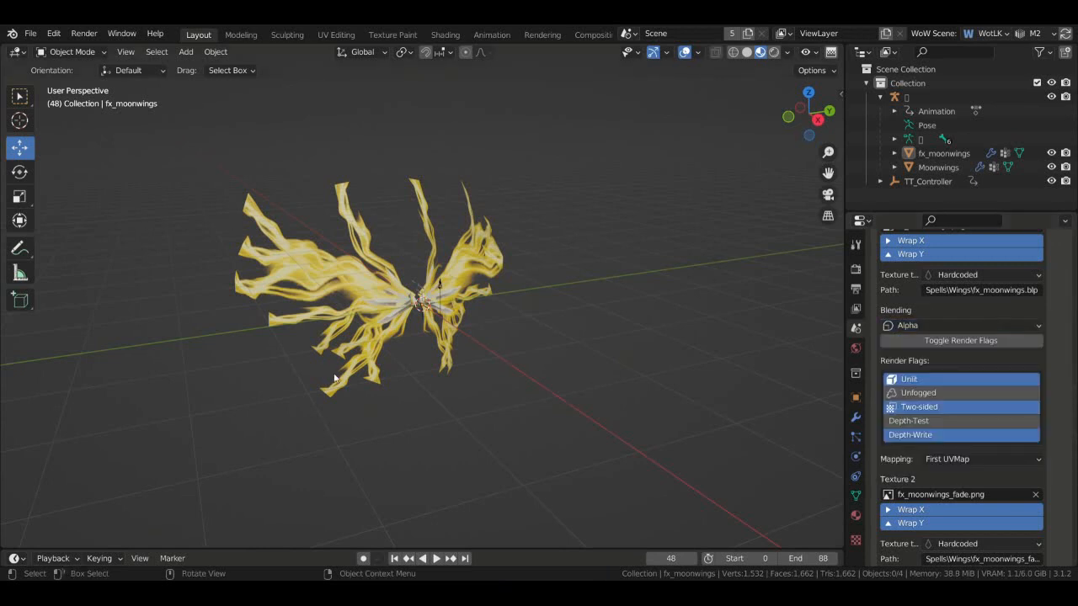
scroll(1065, 383, up, 7)
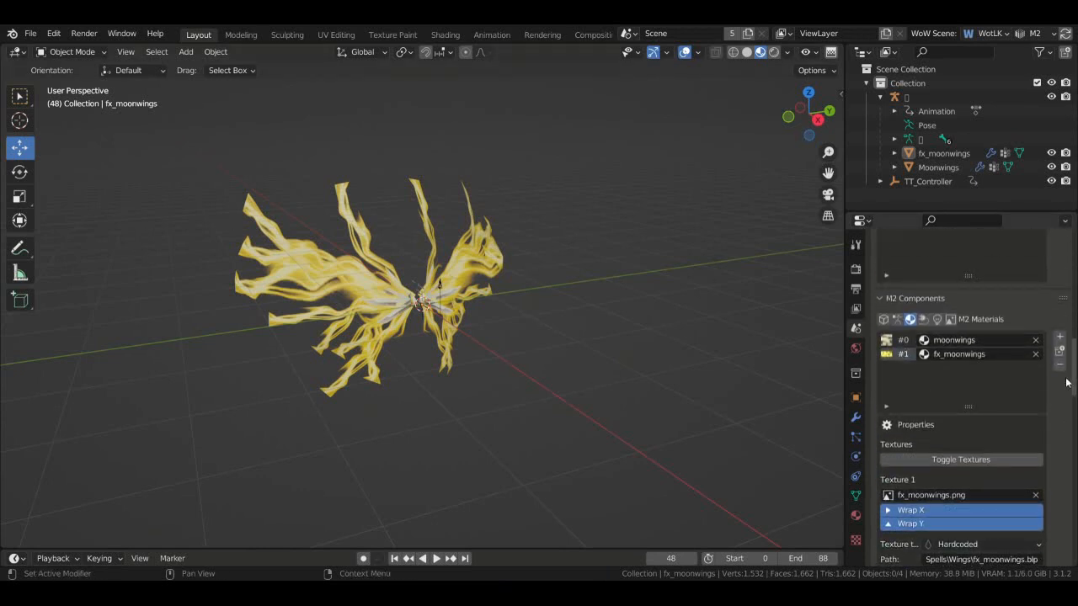
scroll(1066, 382, down, 10)
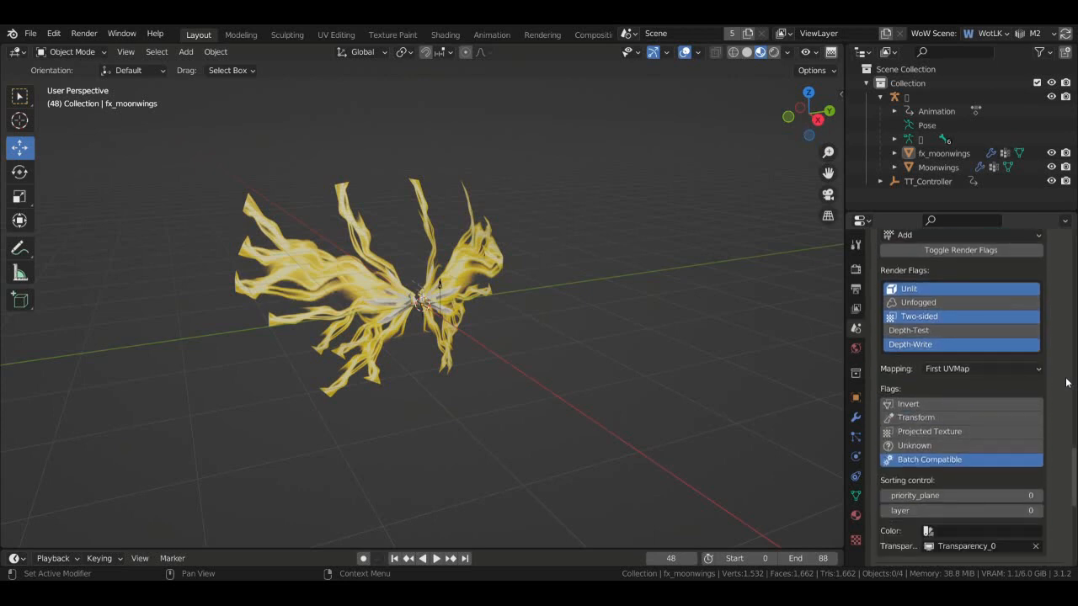
click(1026, 372)
click(1026, 397)
scroll(1053, 401, up, 3)
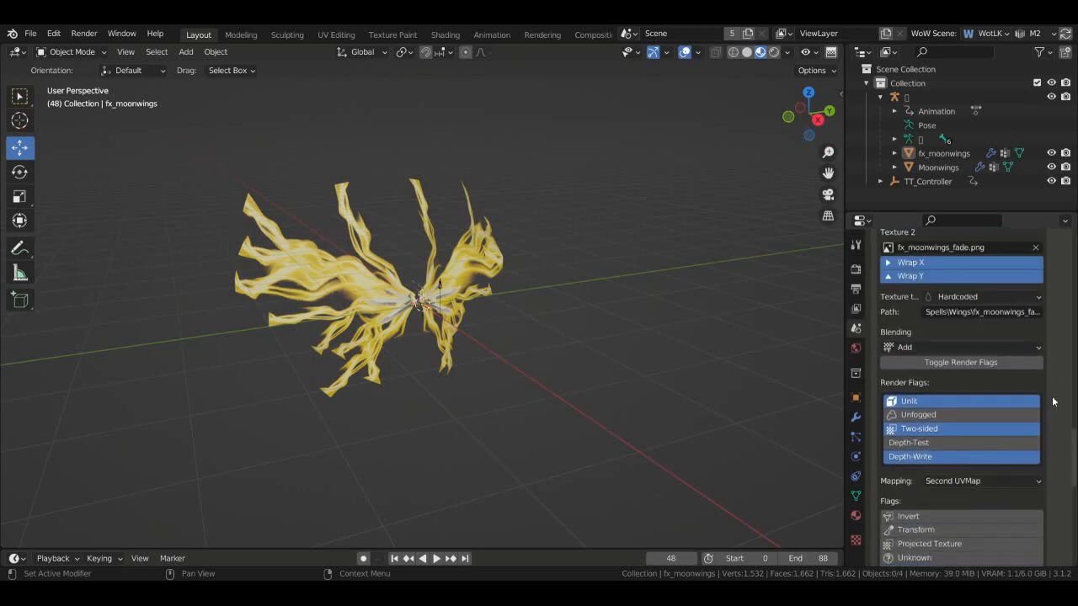
scroll(1052, 402, up, 3)
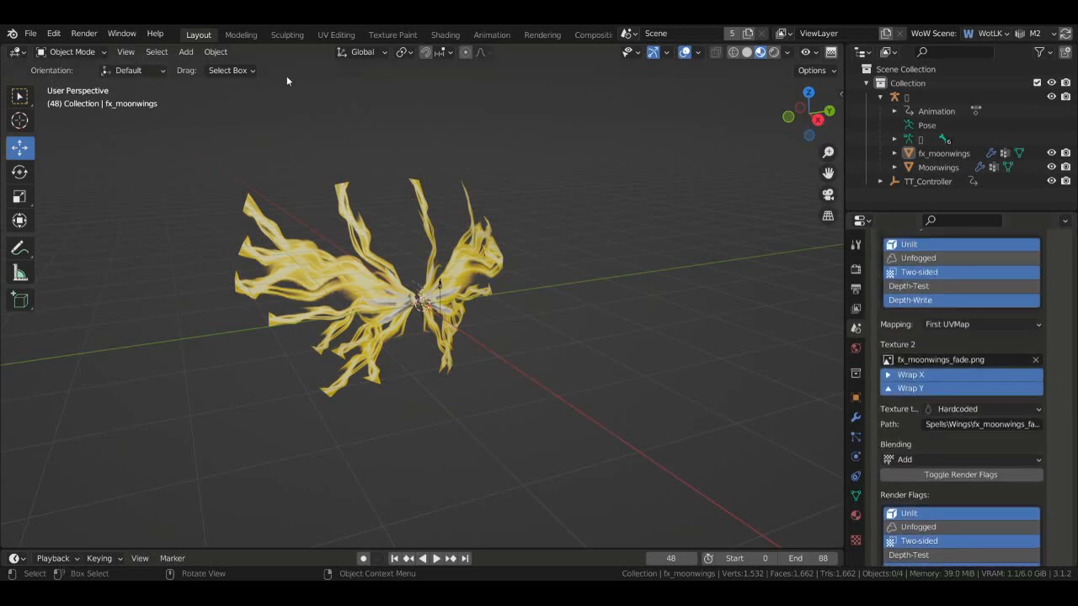
- Switch to the UV Editing workspace, widen the UV editor, and inspect its UV map list
click(336, 34)
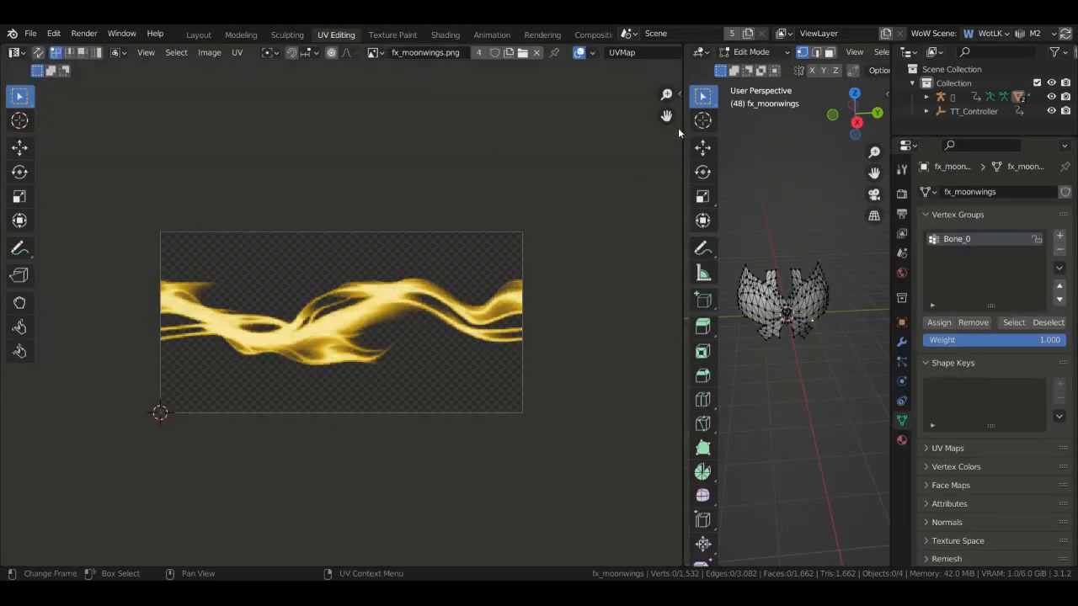
drag(682, 127, 777, 68)
click(673, 52)
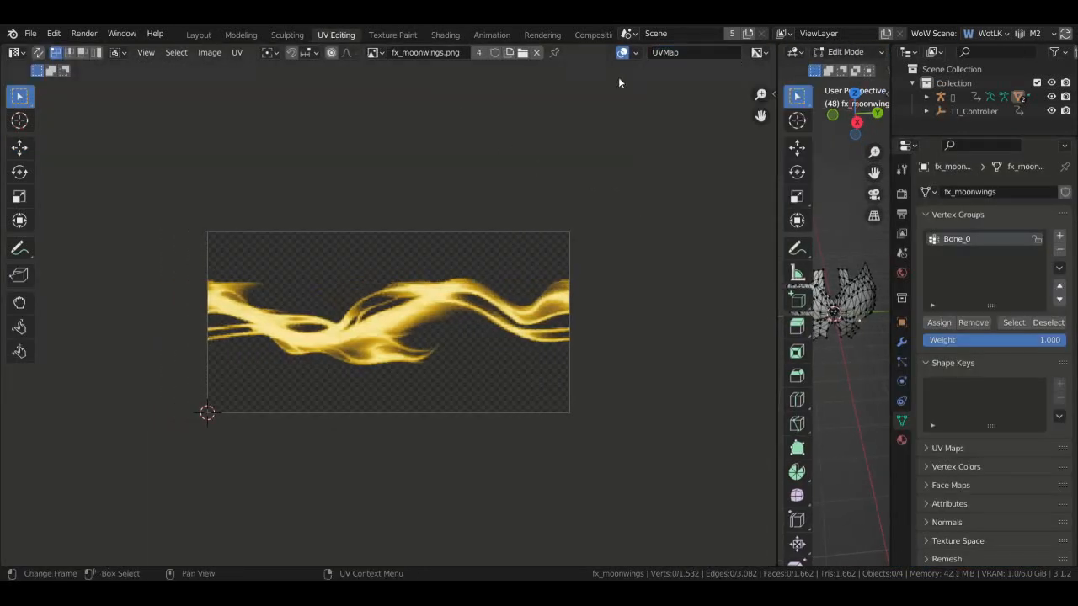
click(758, 52)
right_click(697, 51)
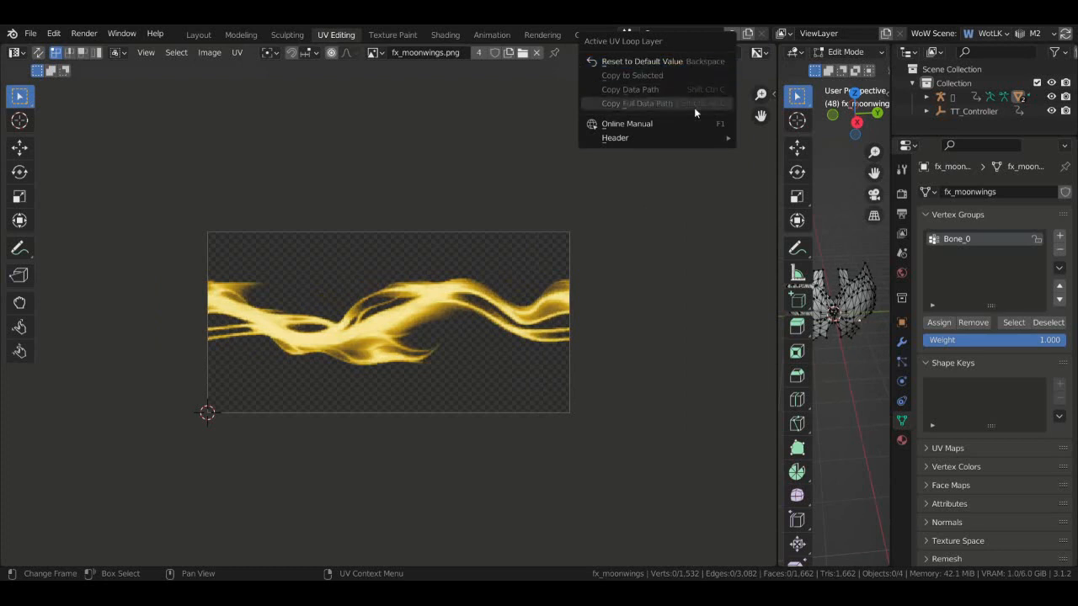
click(659, 63)
- Browse the UV editor's Select and Image menus and check the mesh's UV maps
click(176, 52)
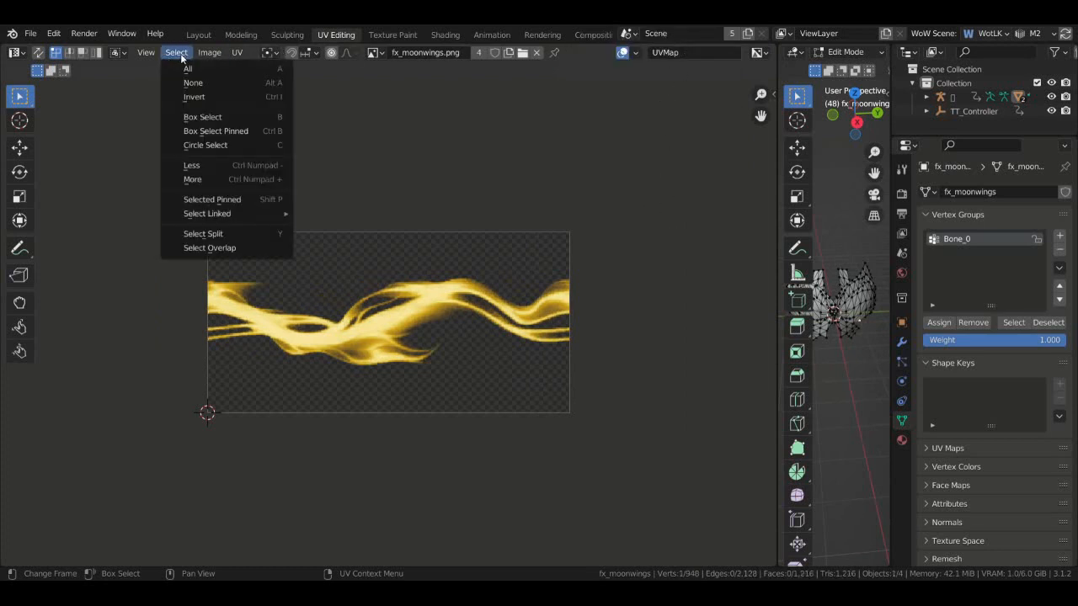
mouse_move(237, 52)
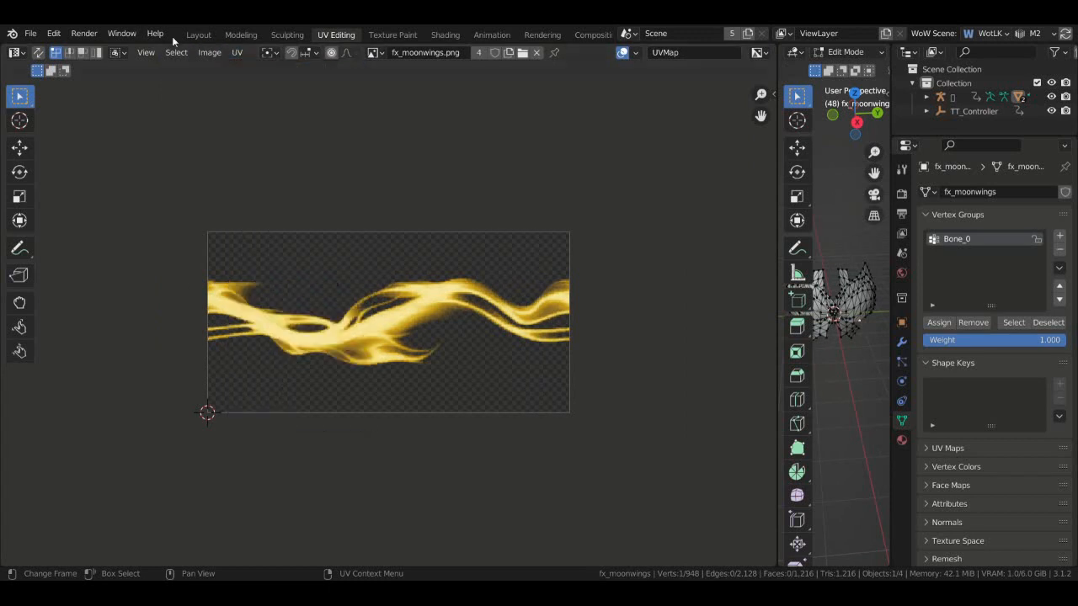
click(209, 52)
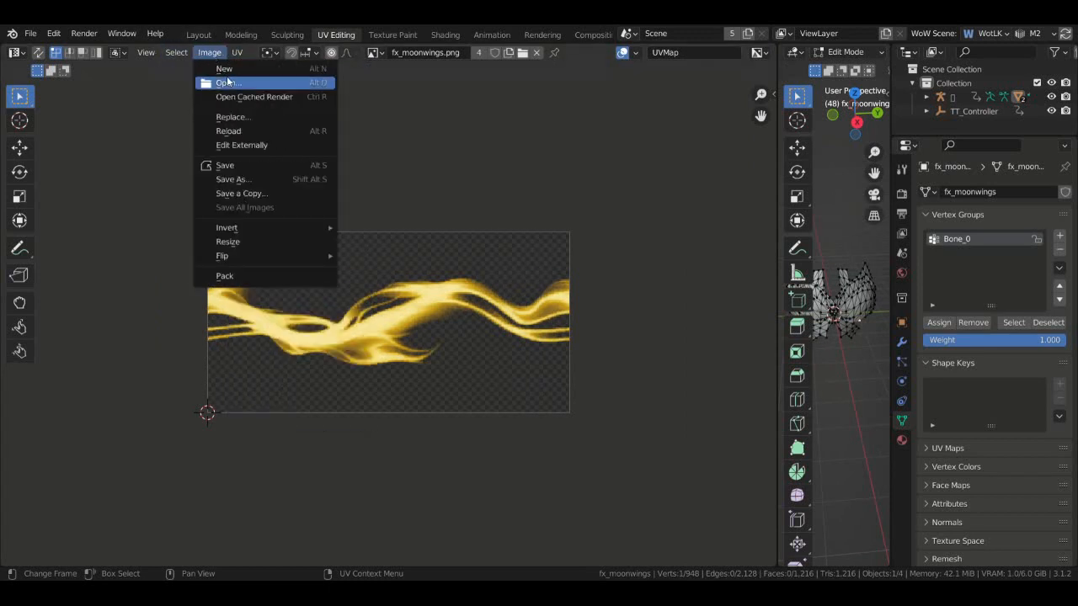
click(177, 55)
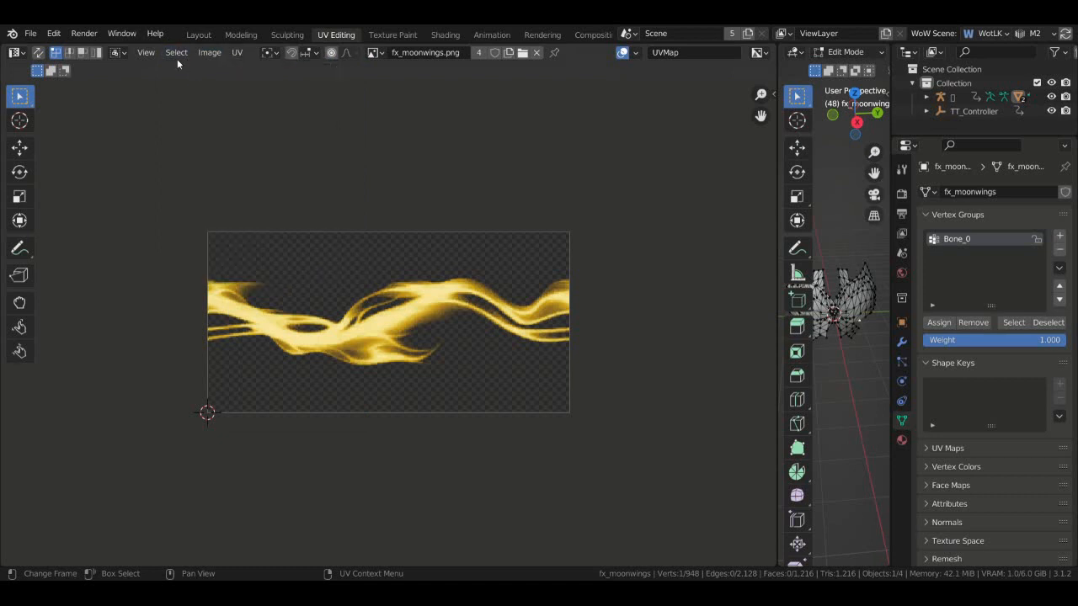
click(176, 56)
mouse_move(144, 52)
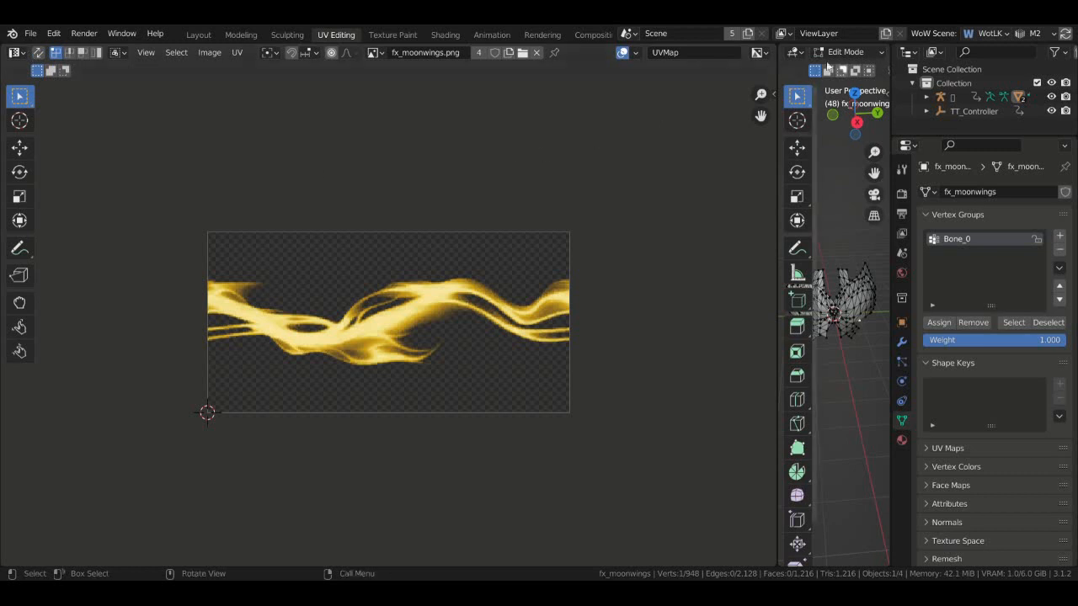
click(679, 50)
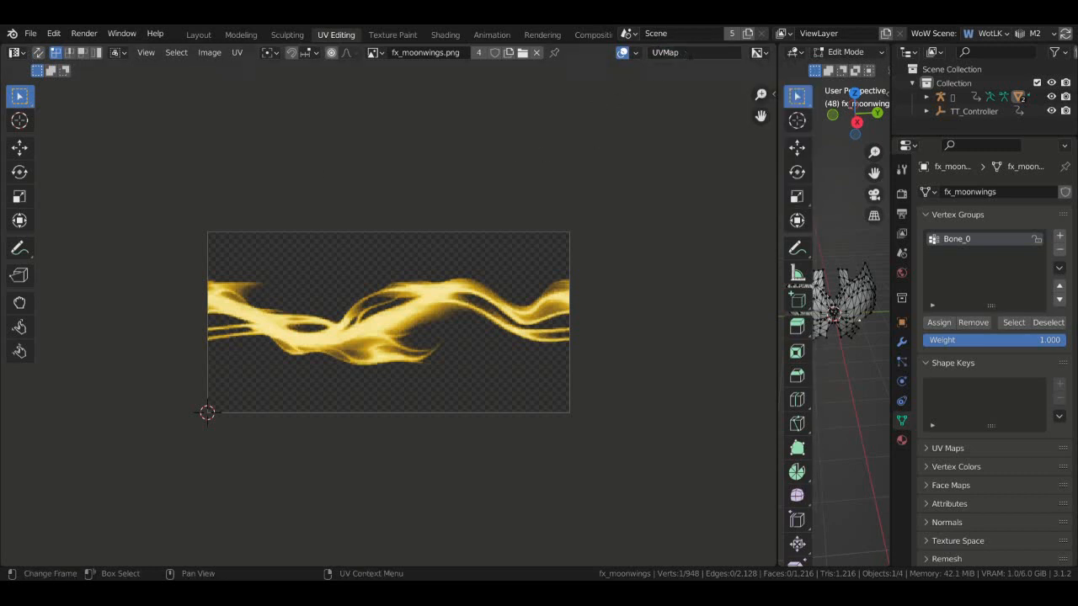
right_click(617, 74)
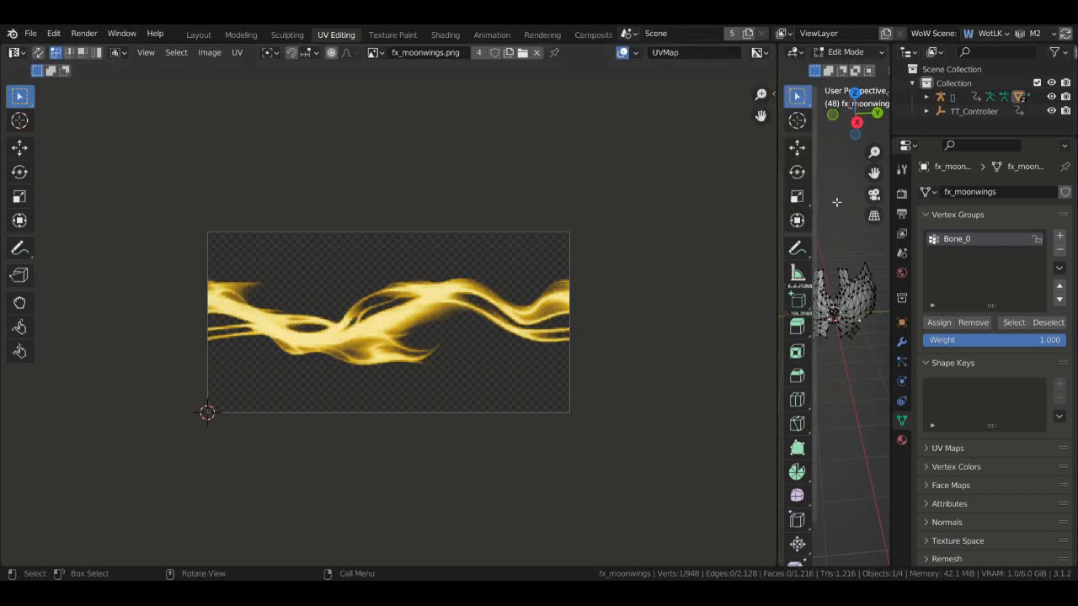
- Enlarge the 3D viewport and select the whole wing mesh to display its UVs
drag(779, 194, 536, 225)
click(734, 51)
click(746, 84)
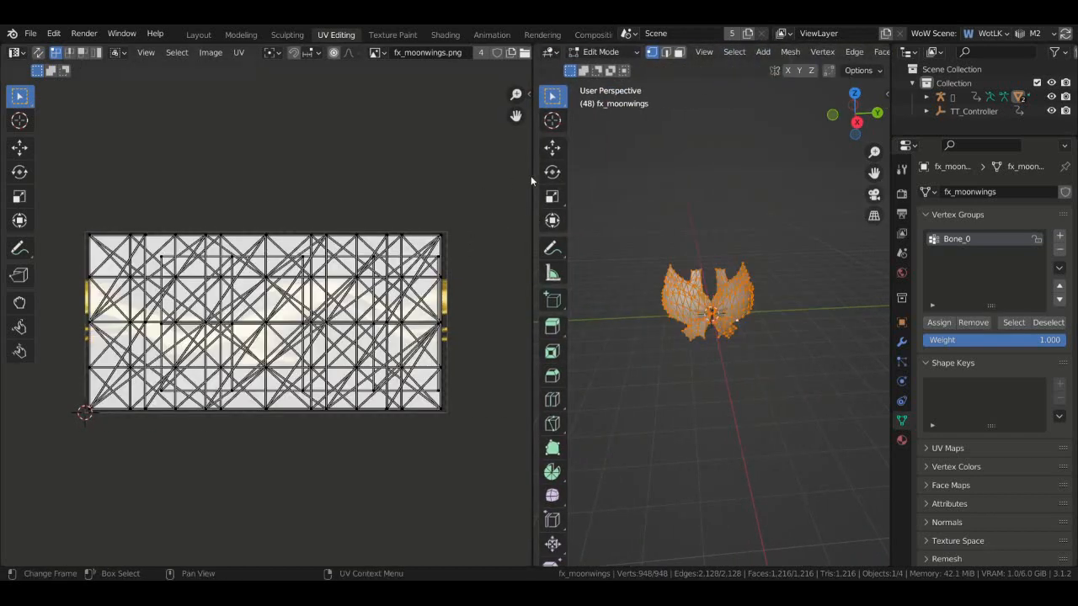
- Widen the UV editor again and review the UV map list and Image menu
drag(536, 175, 696, 175)
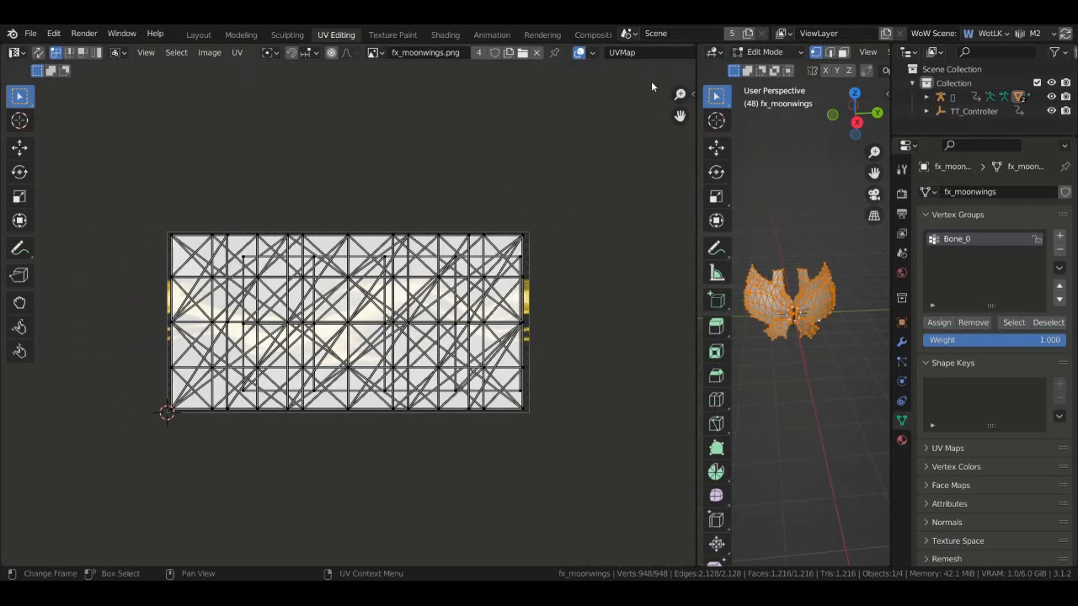
click(651, 52)
text(.)
key(Return)
click(649, 50)
key(Escape)
click(633, 55)
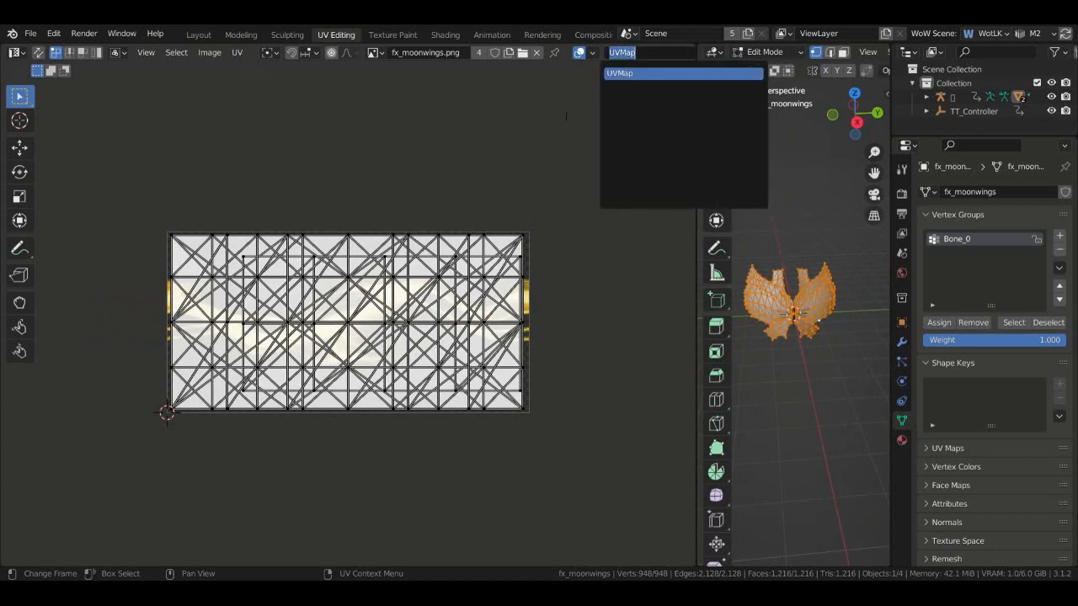
key(Escape)
right_click(632, 56)
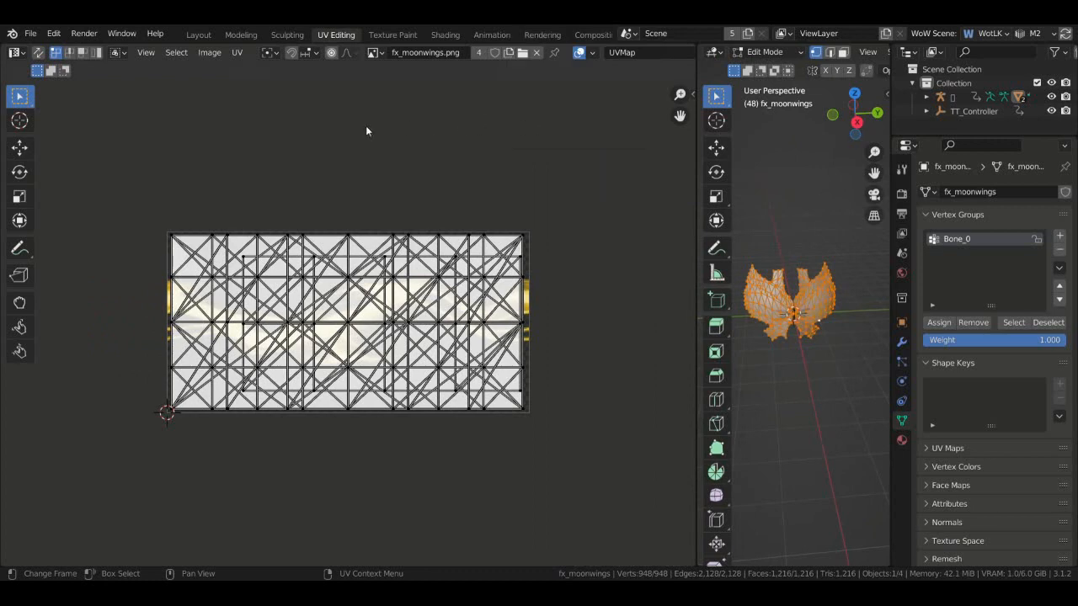
click(209, 52)
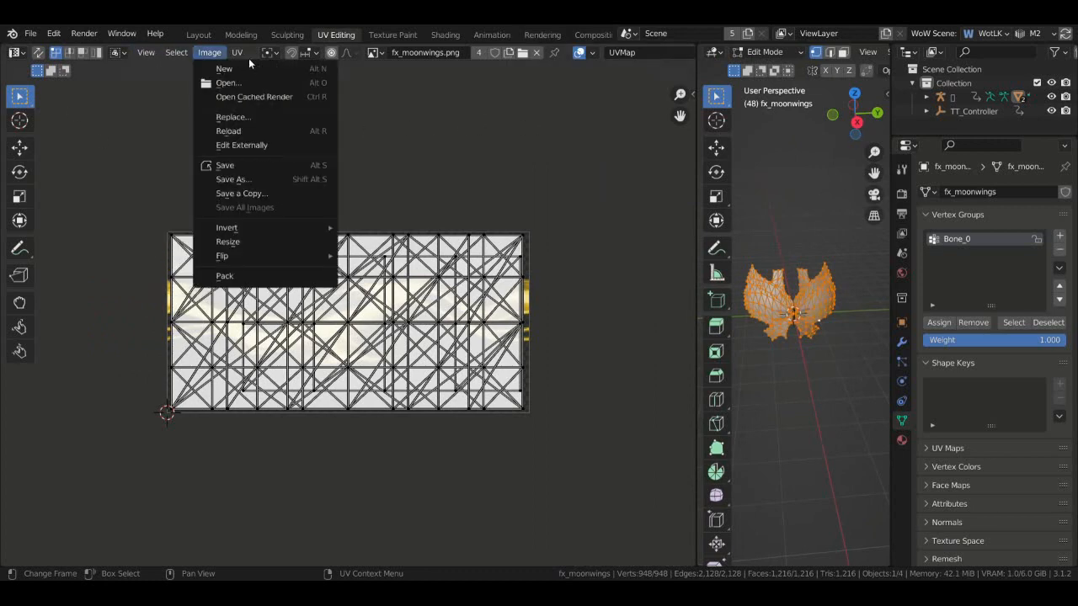
mouse_move(238, 52)
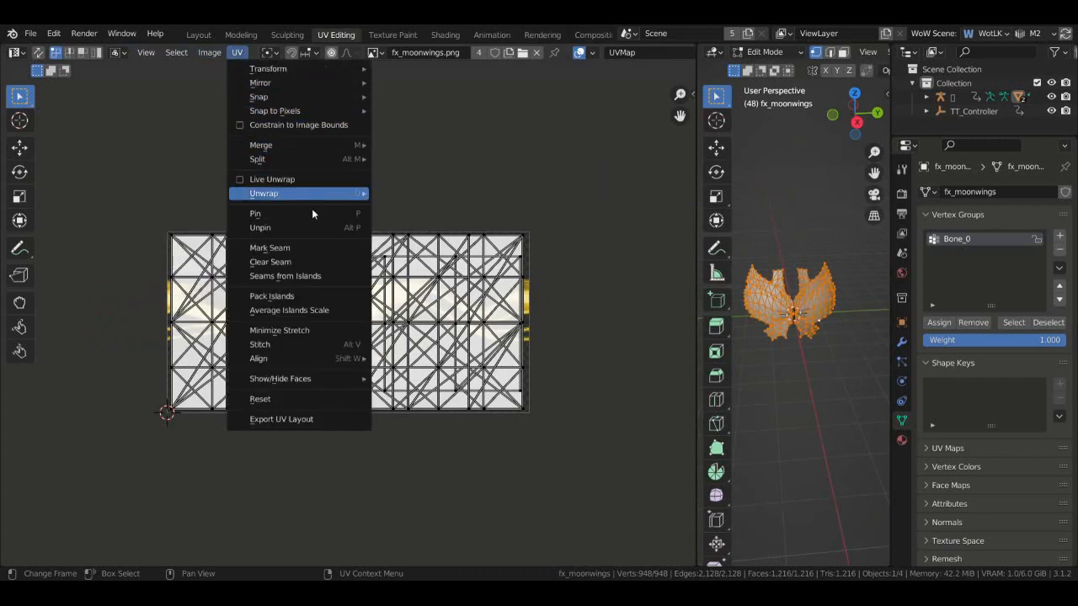
mouse_move(333, 383)
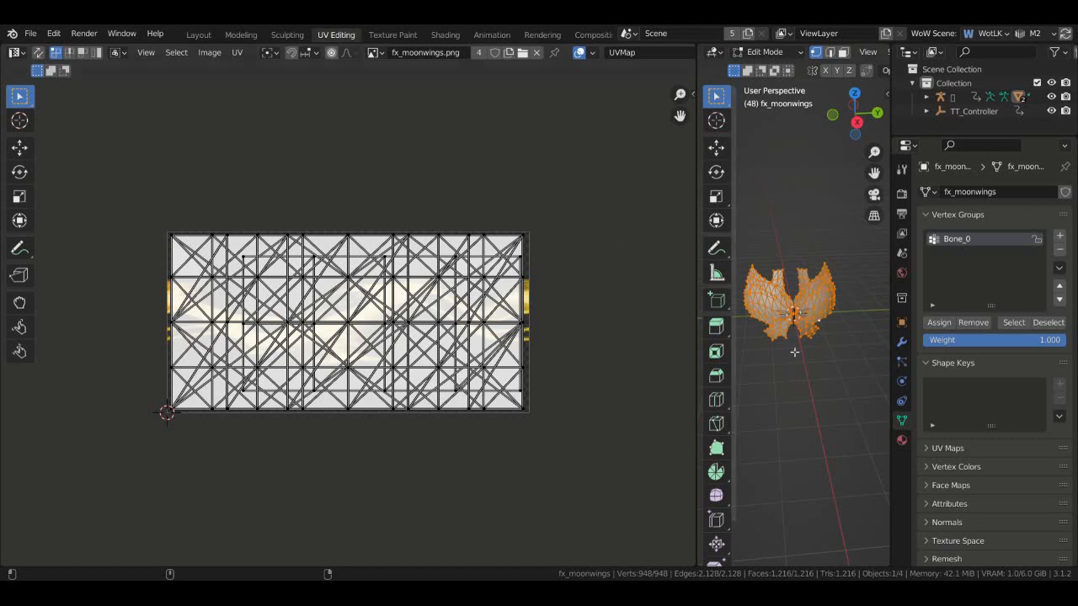
- Add a second UV map, UVMap.001, to fx_moonwings and keep UVMap as the active map
click(934, 449)
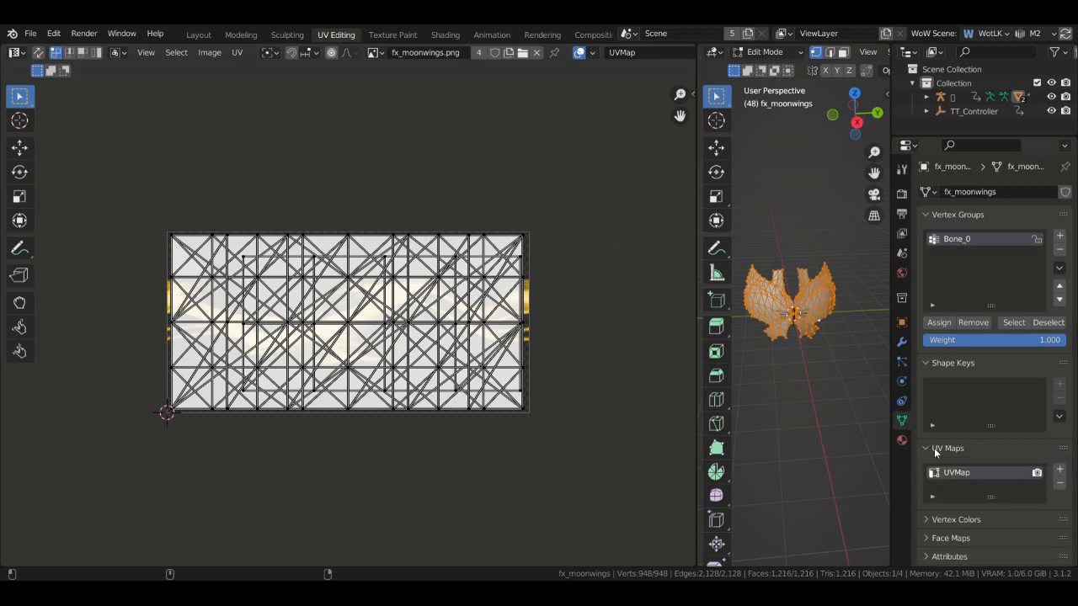
click(1059, 469)
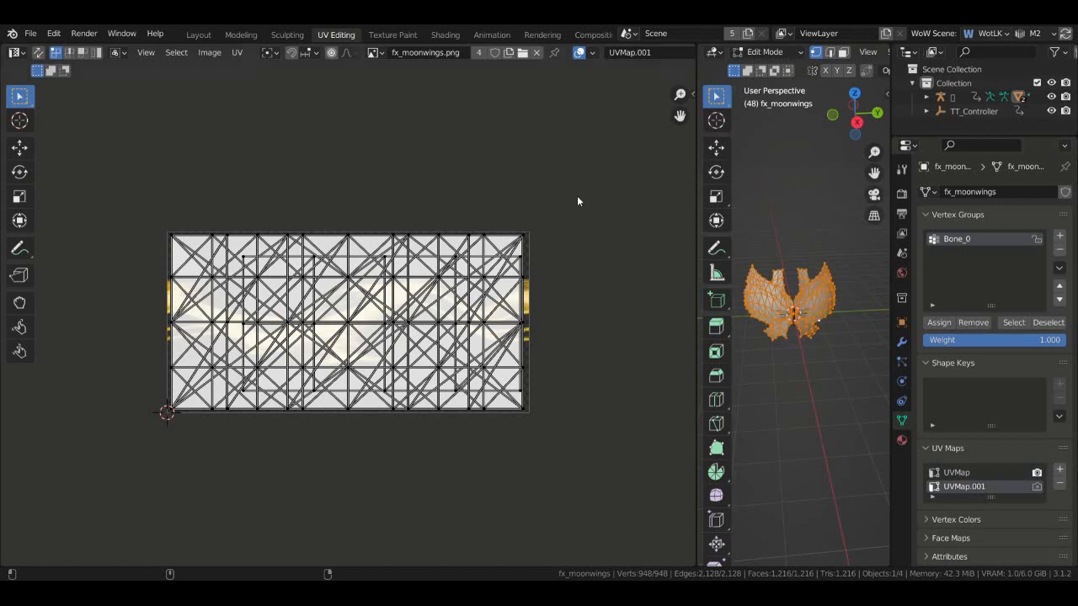
click(634, 55)
click(639, 73)
click(635, 57)
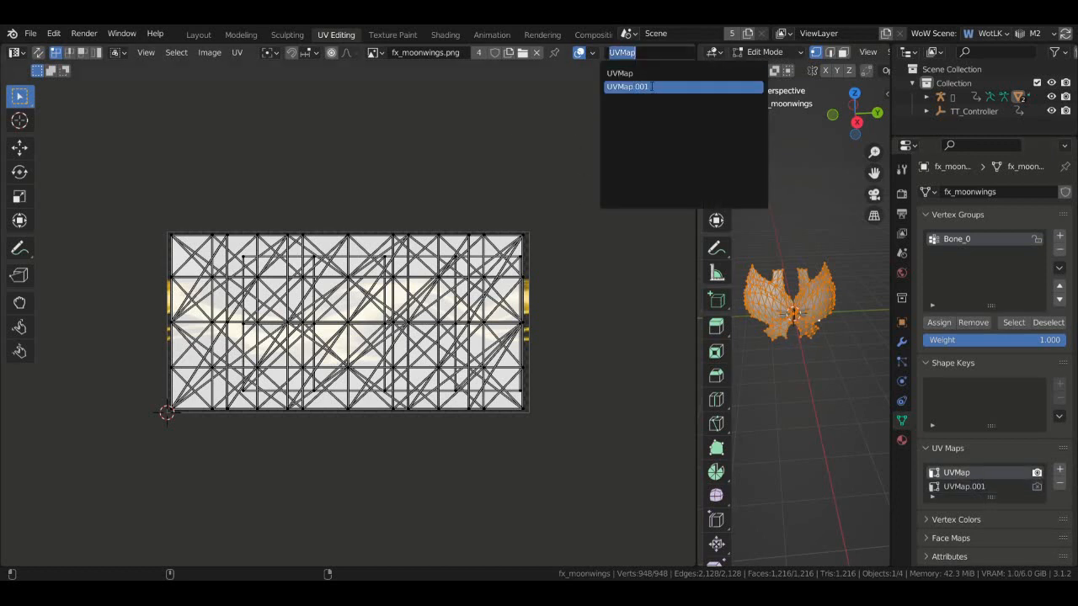
click(639, 87)
click(640, 57)
click(620, 73)
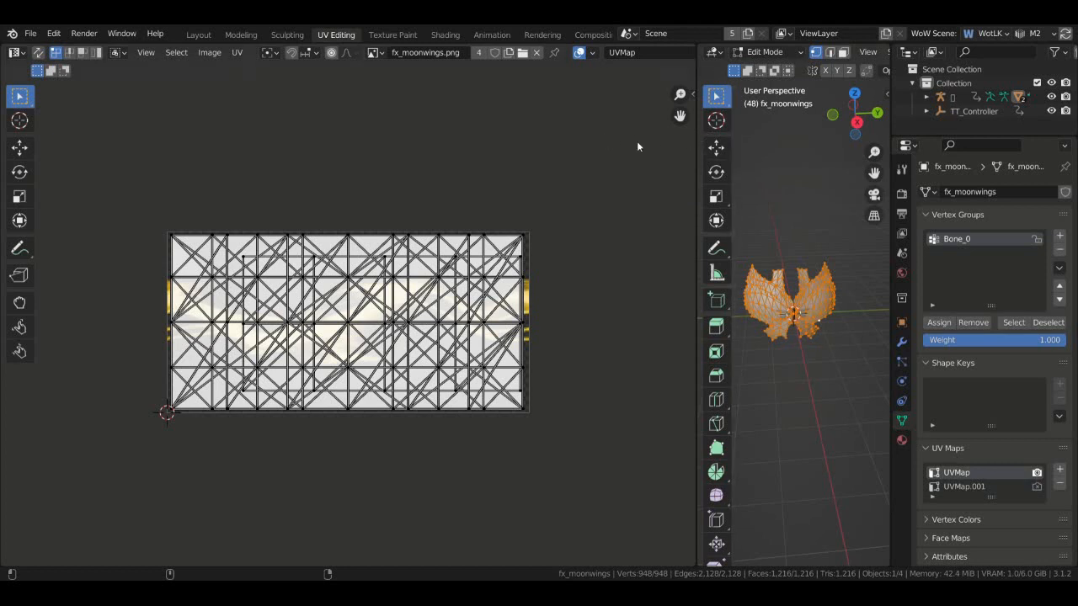
- Save moonwings.blend and export the model as a WoW M2 (.m2) file
click(30, 34)
click(51, 125)
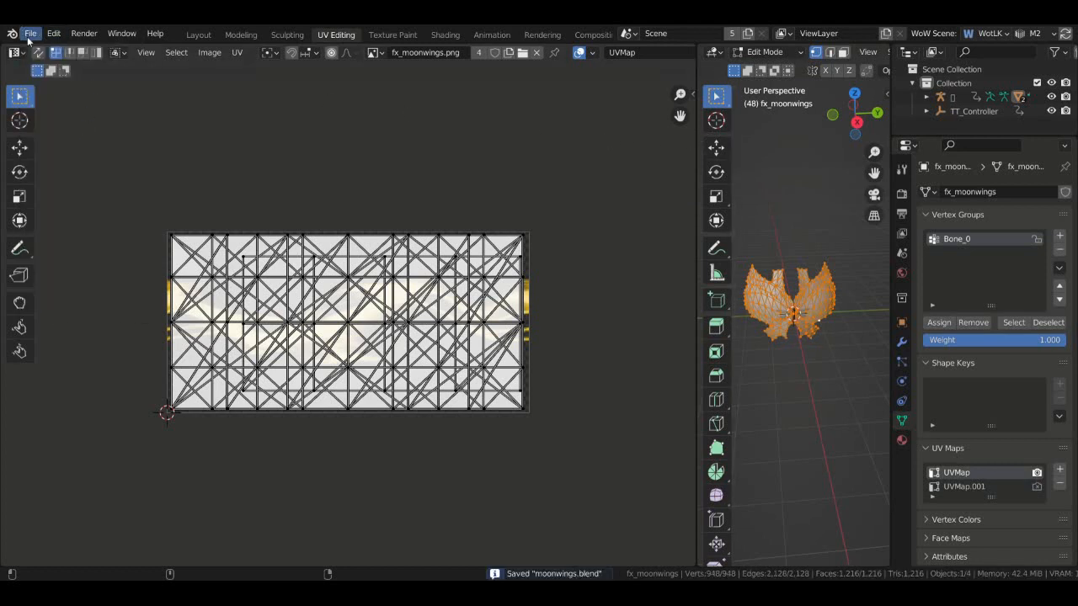
click(31, 34)
mouse_move(73, 237)
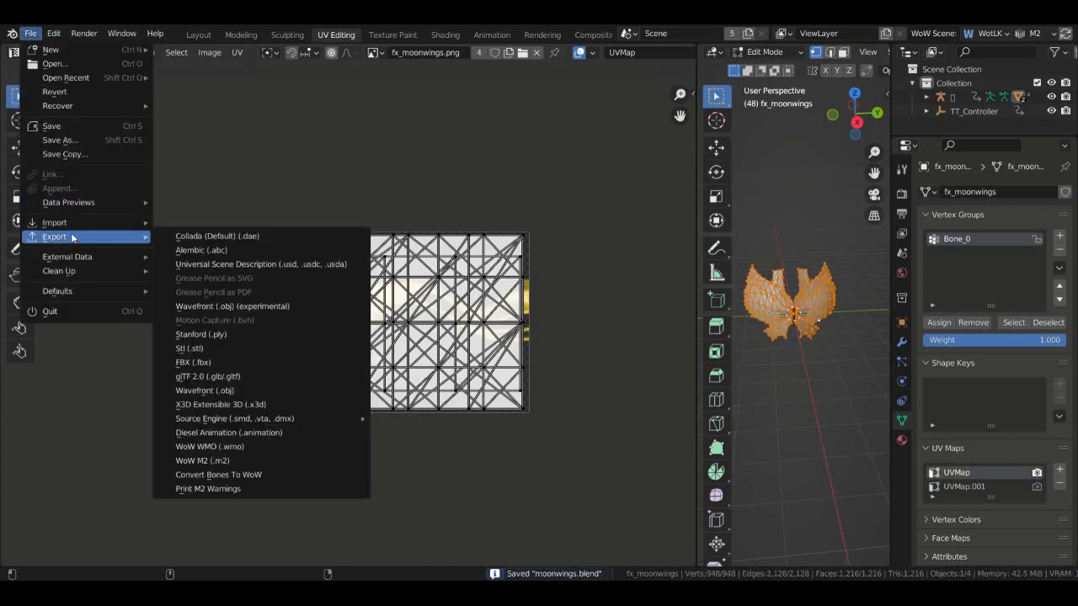
click(250, 463)
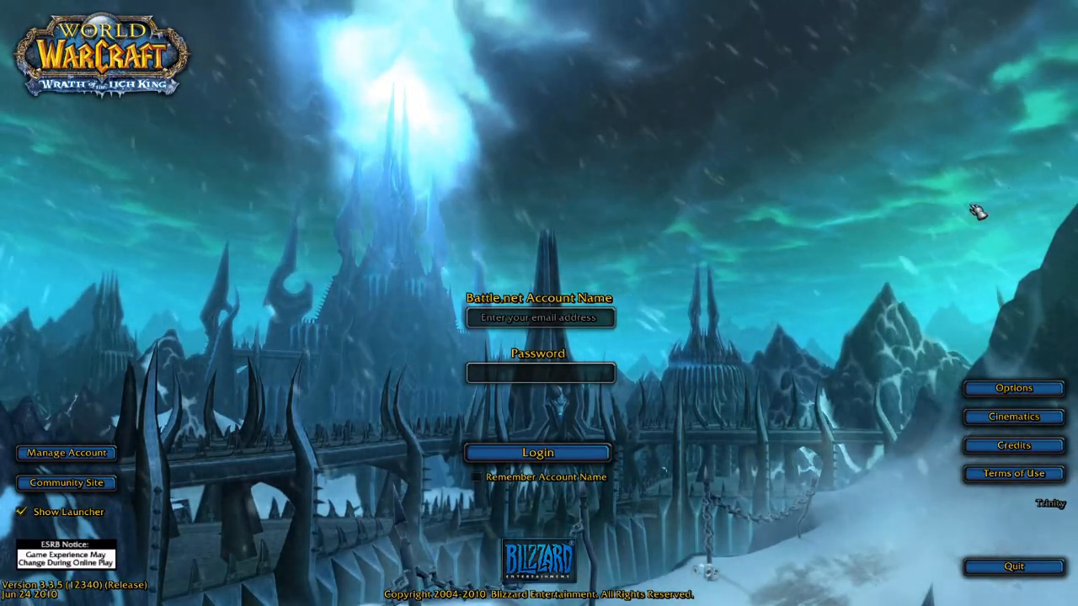
- Correct the mistyped account name, log in, and enter the world with the character
click(592, 324)
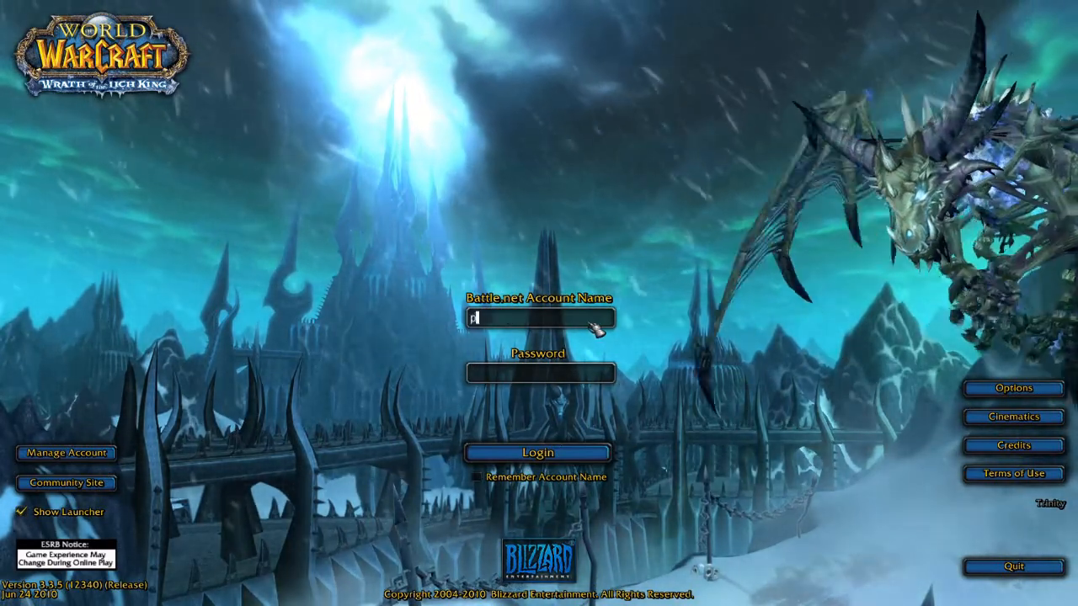
text(plauyer)
key(Tab)
click(592, 324)
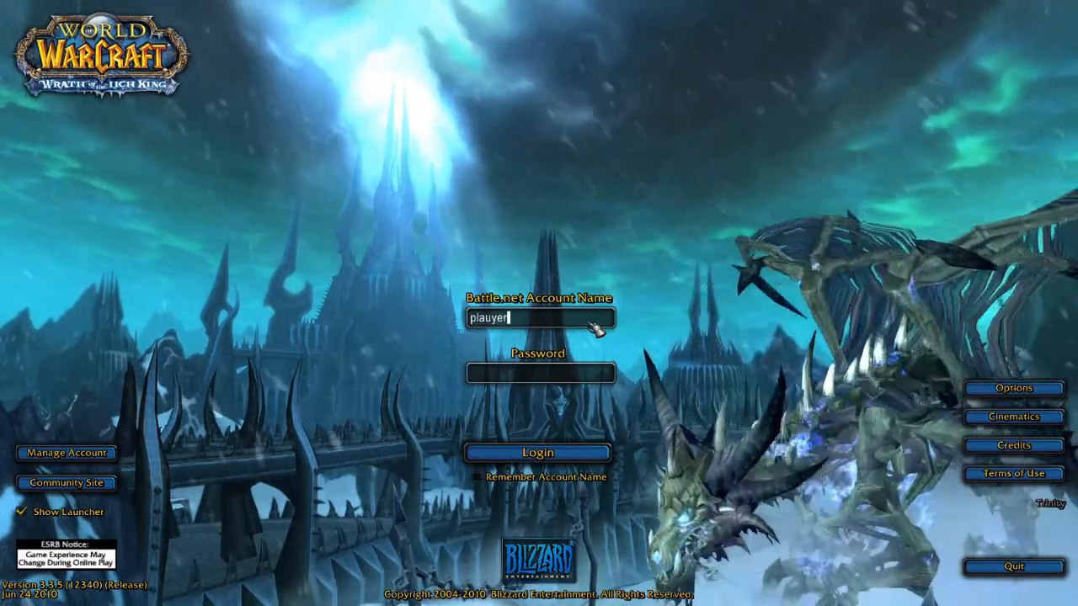
key(BackSpace)
key(BackSpace)
key(BackSpace)
key(BackSpace)
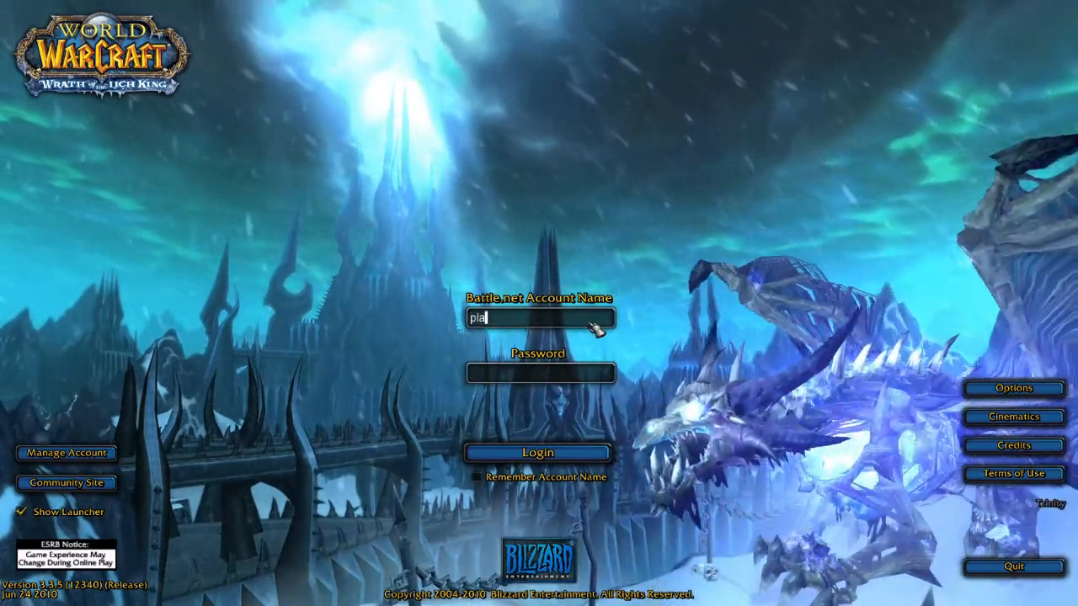
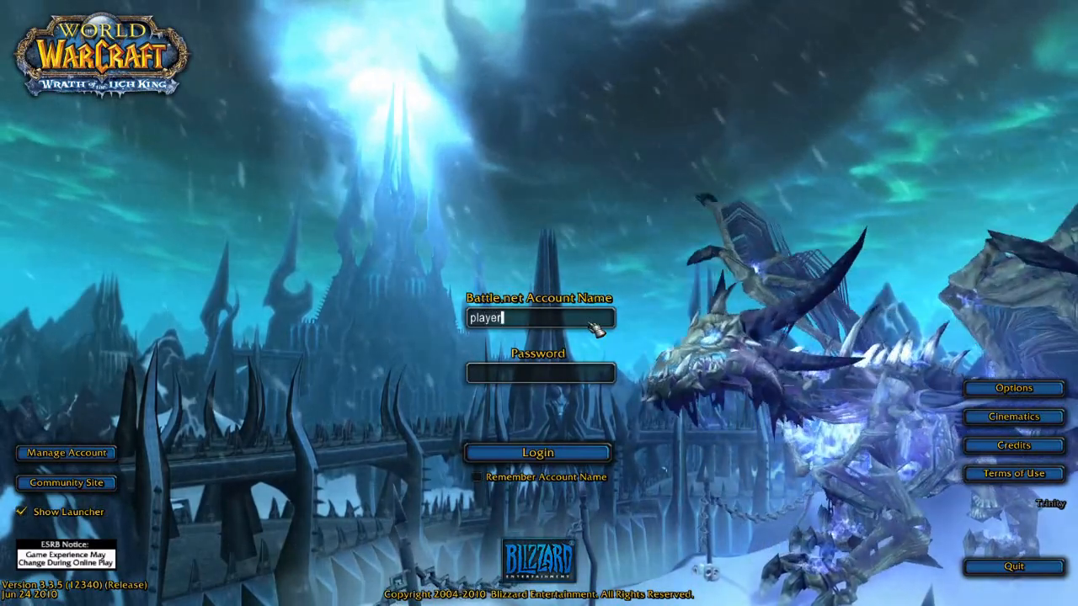
key(Tab)
key(Return)
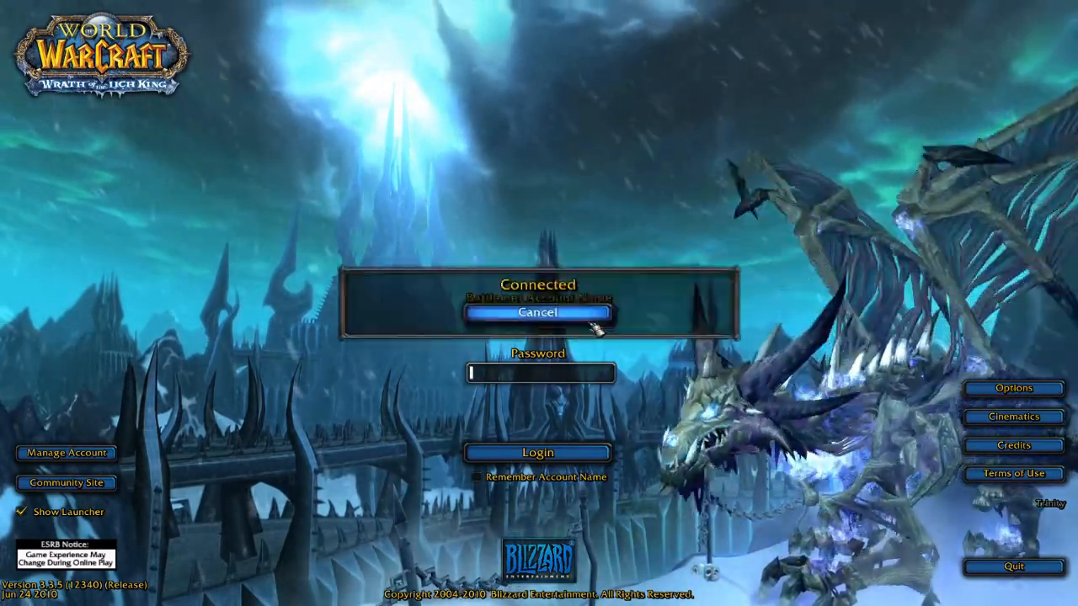
key(Return)
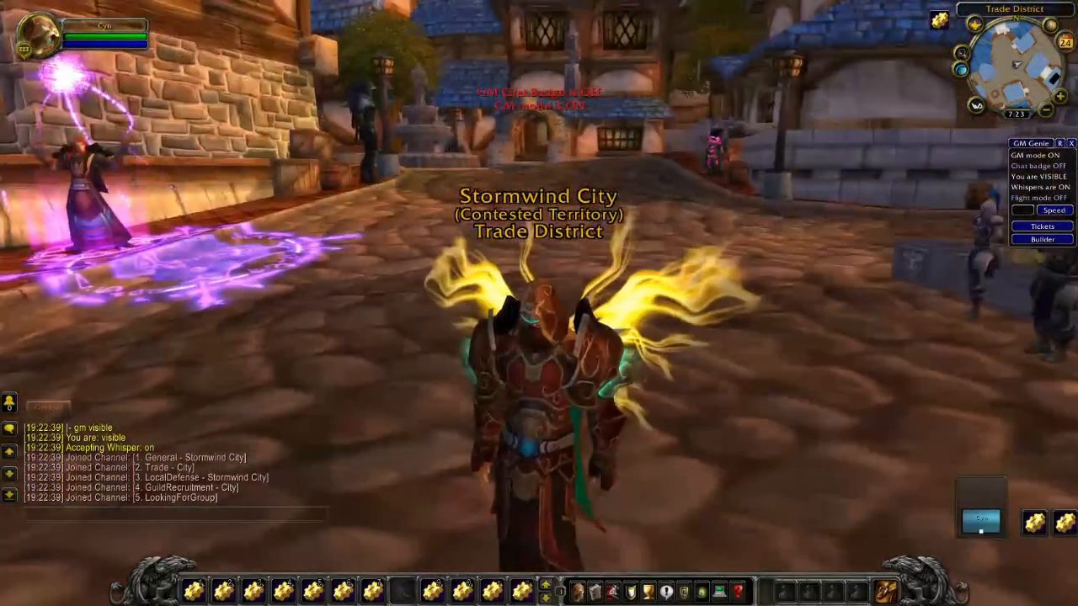
- Orbit the camera around the character to view the glowing golden wings from behind, side and front
drag(539, 303, 674, 303)
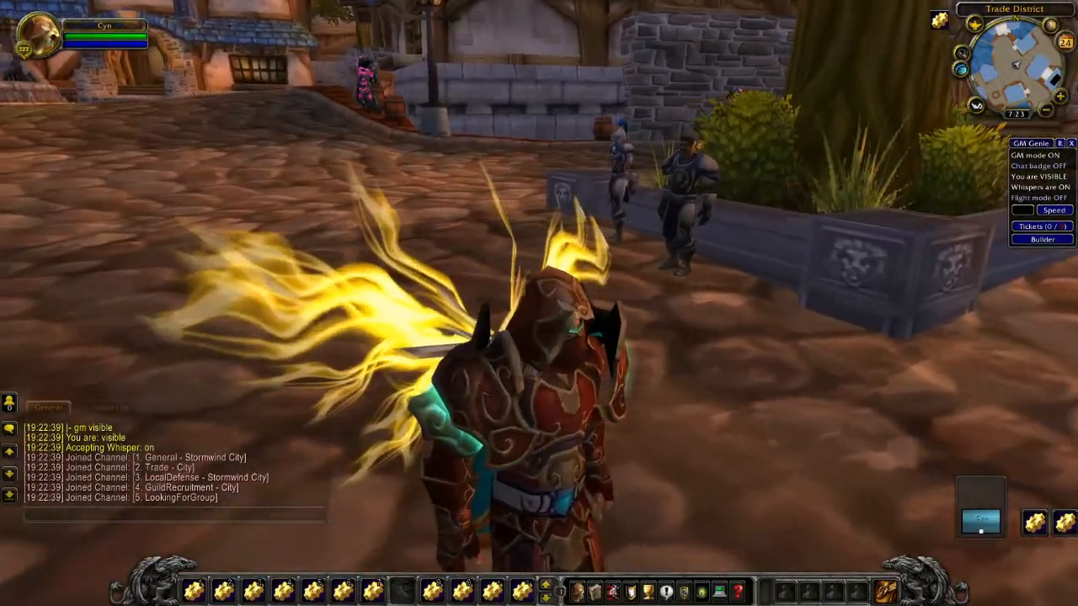
drag(539, 303, 572, 295)
right_drag(572, 294, 598, 304)
drag(597, 303, 825, 303)
right_drag(825, 303, 774, 303)
drag(775, 303, 488, 303)
scroll(539, 303, up, 2)
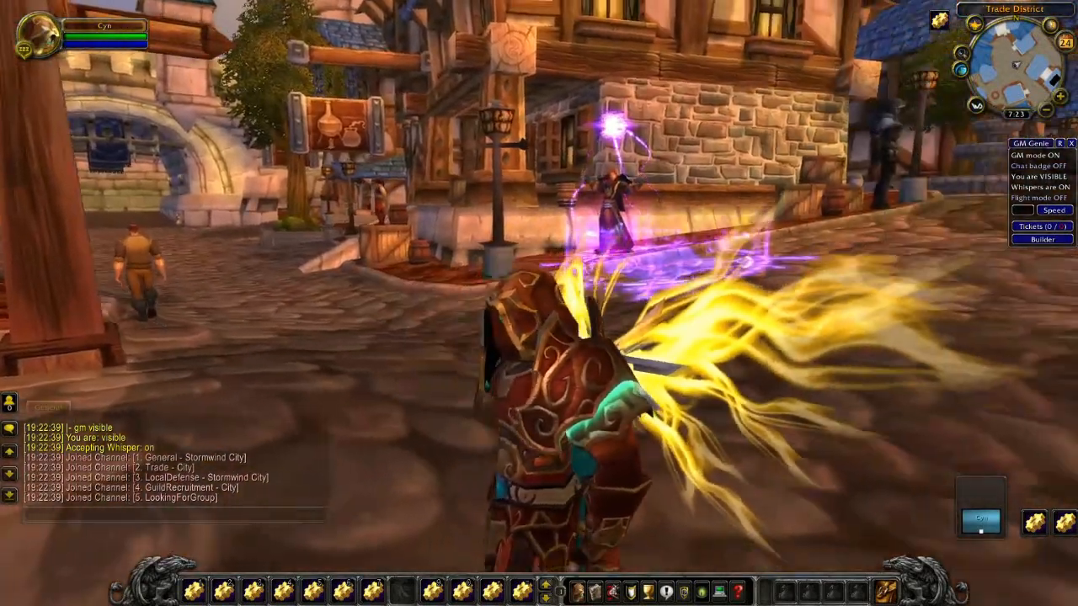
scroll(750, 178, down, 3)
drag(606, 174, 834, 173)
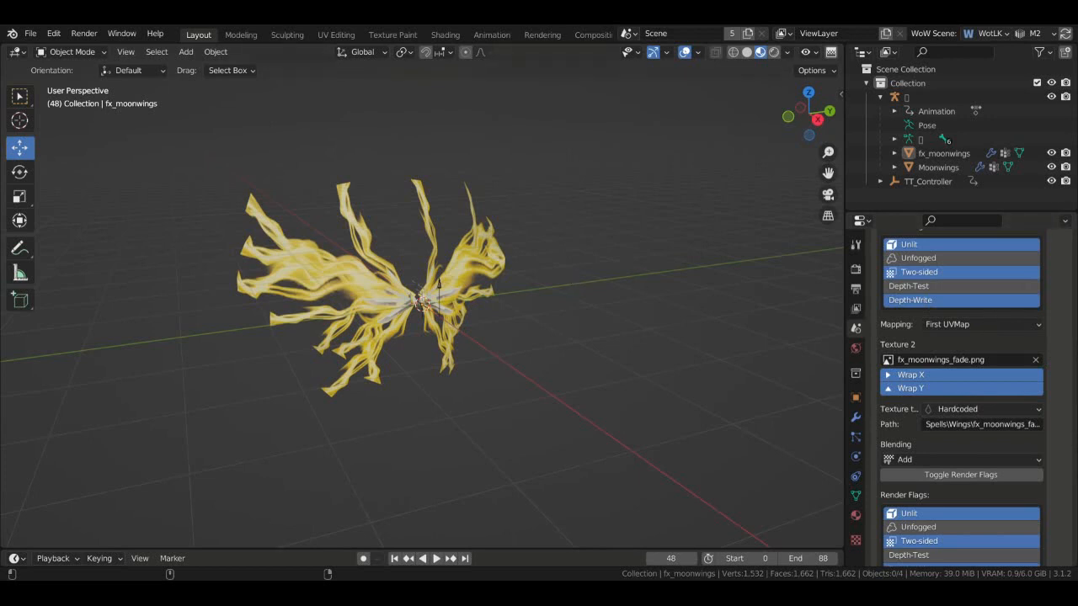
- Browse the model's materials, lights, events and geosets lists, ending on the geosets list
scroll(994, 344, up, 3)
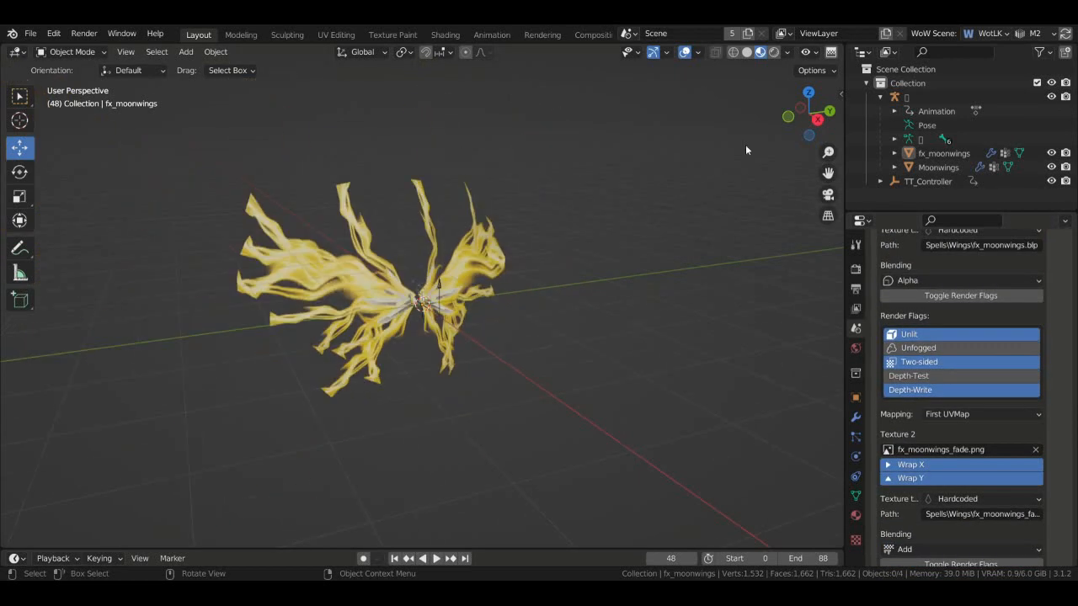
drag(806, 116, 779, 120)
scroll(1063, 406, up, 8)
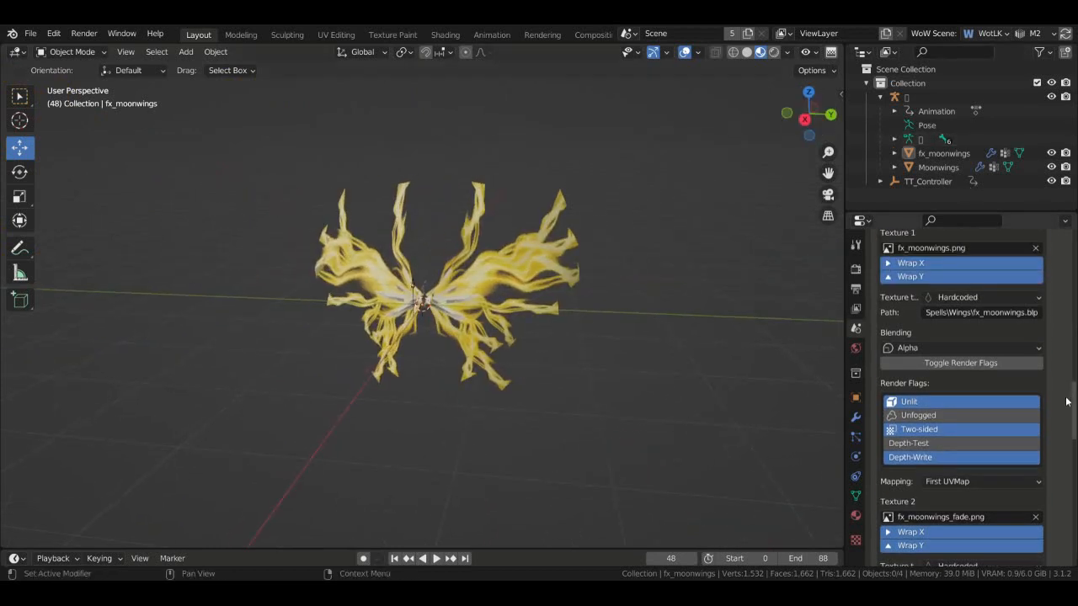
scroll(1063, 406, up, 2)
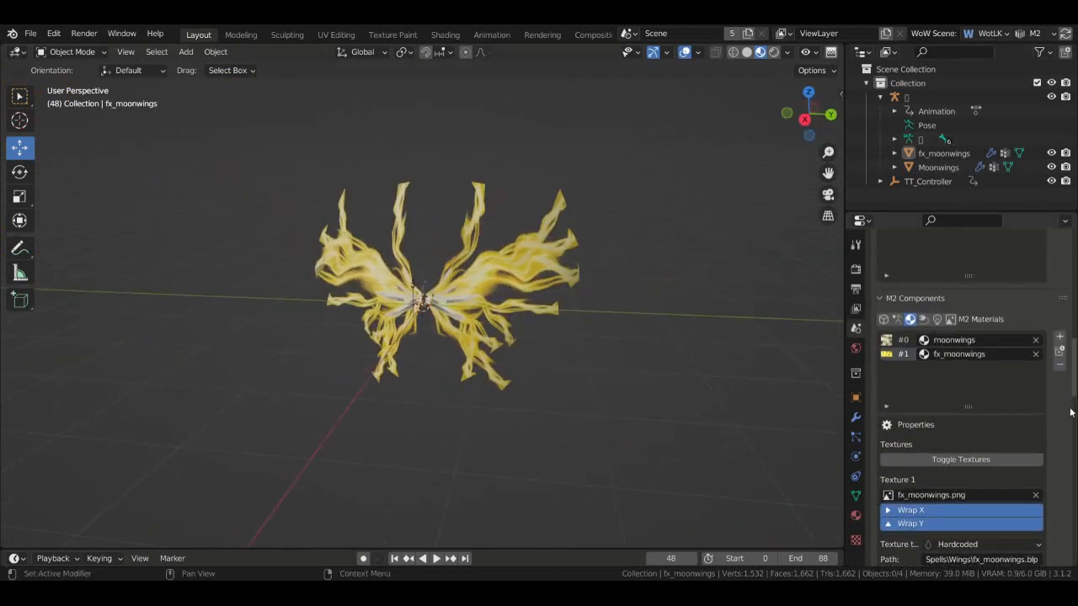
click(951, 321)
click(937, 321)
click(926, 321)
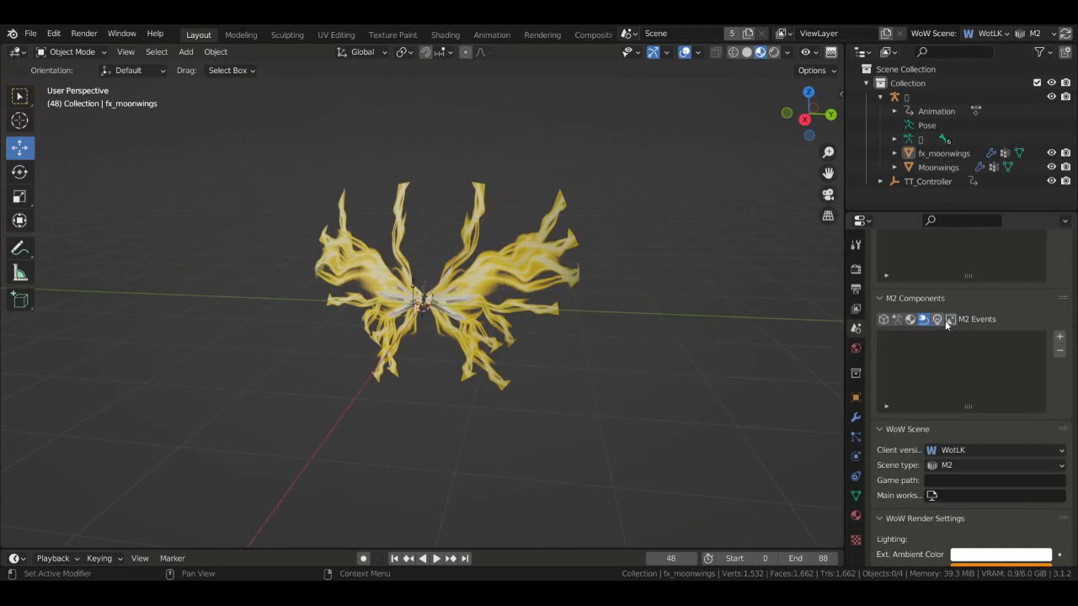
click(883, 320)
scroll(1068, 472, up, 1)
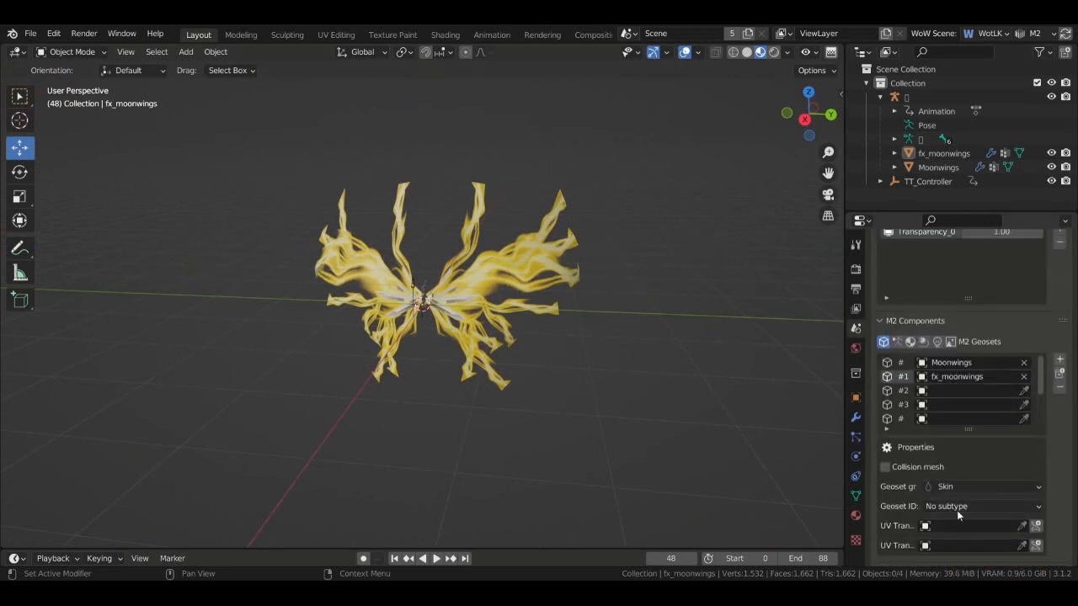
- Select the fx_moonwings mesh and start playing the wings animation
click(906, 364)
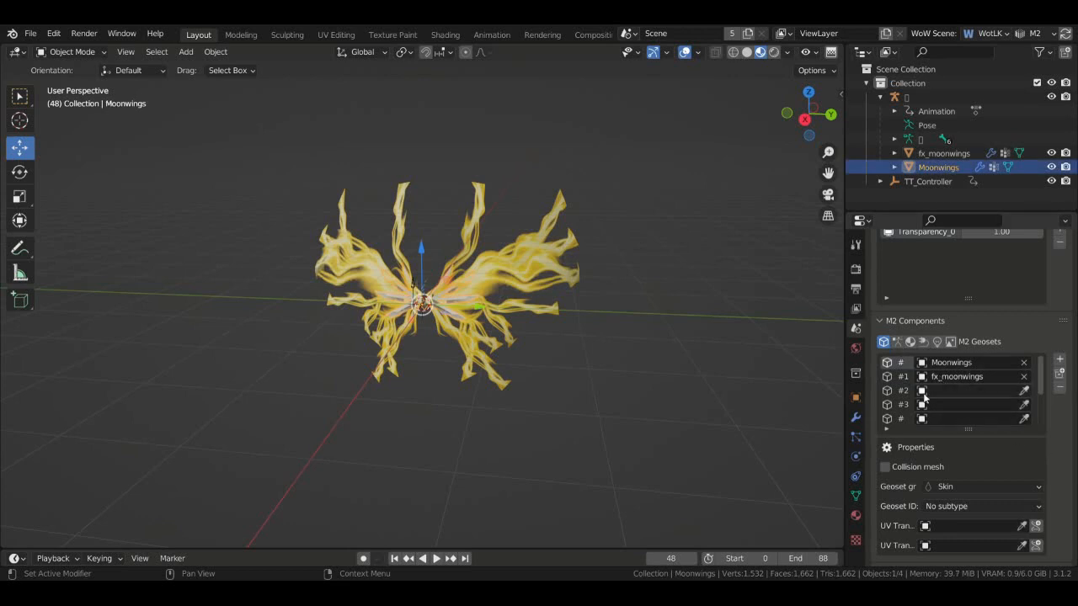
click(935, 157)
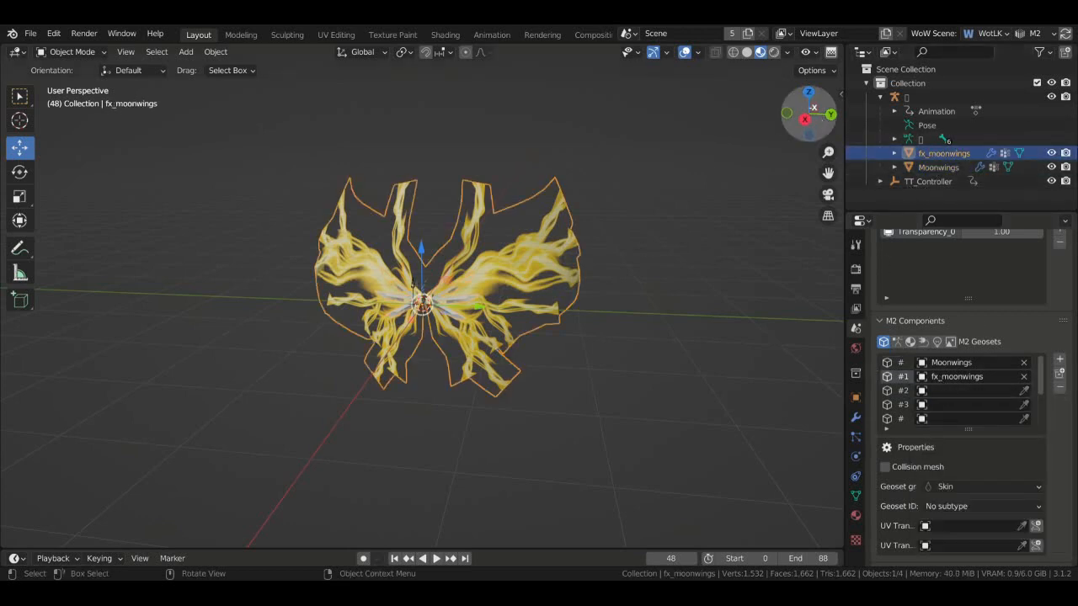
drag(812, 107, 767, 155)
key(space)
scroll(653, 313, up, 4)
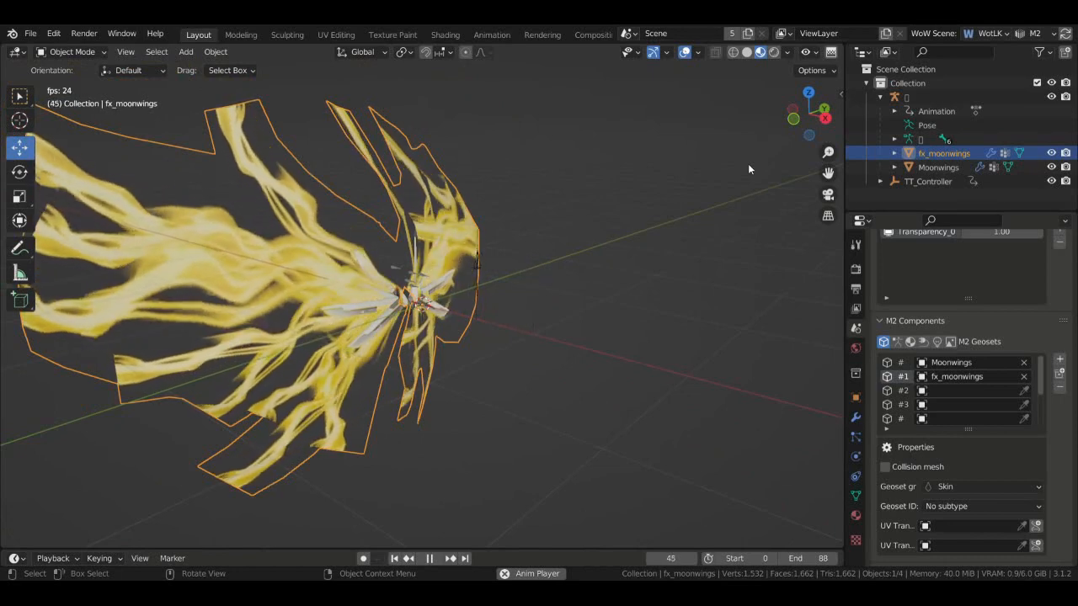
scroll(960, 387, down, 6)
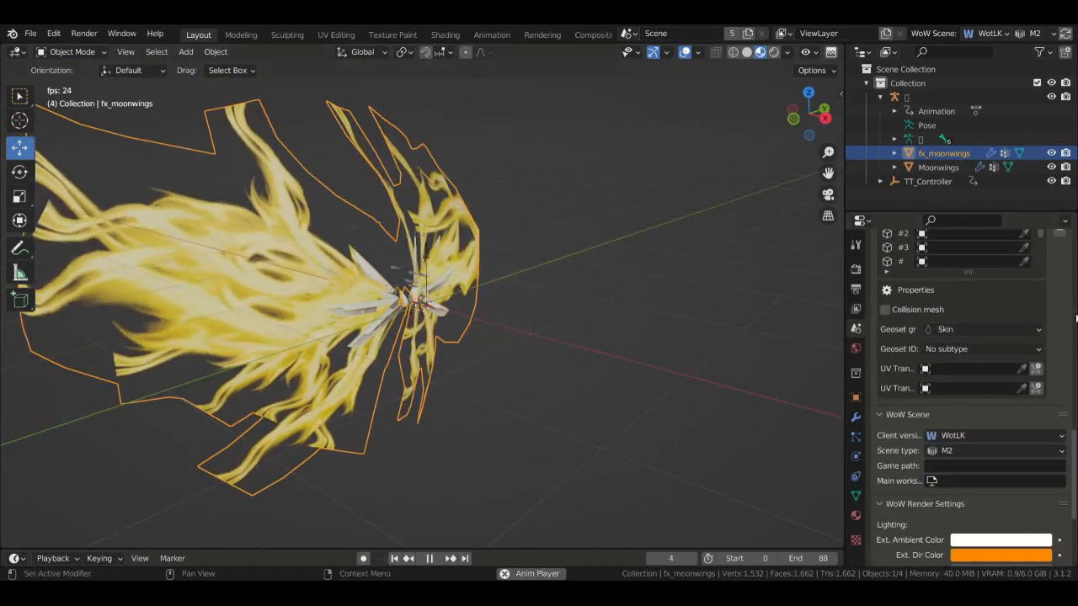
scroll(1058, 386, up, 15)
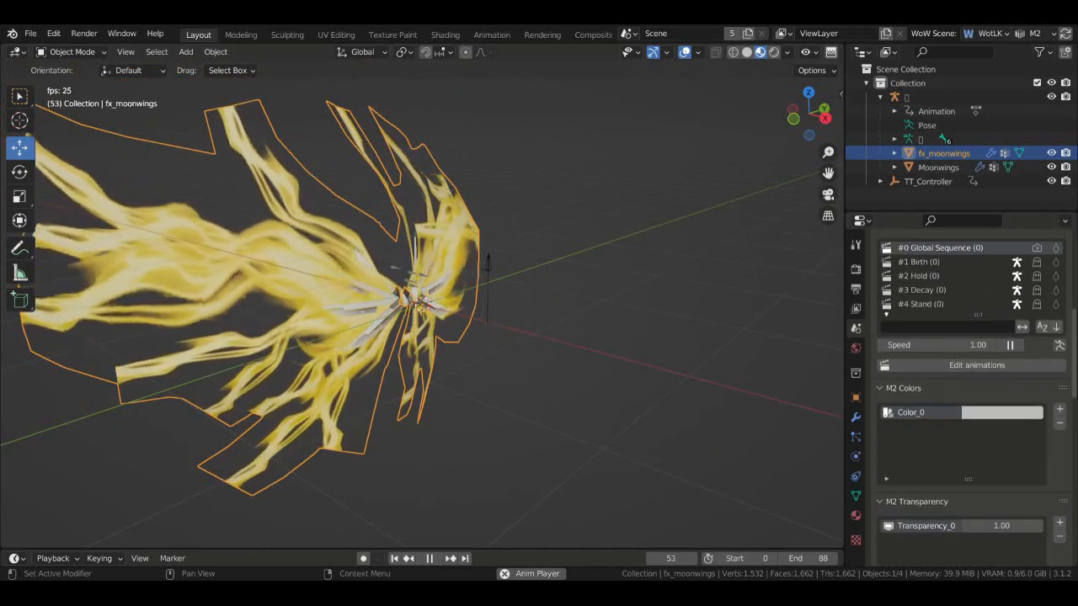
- Look through the fx_moonwings material, geoset and scene M2 settings
click(856, 515)
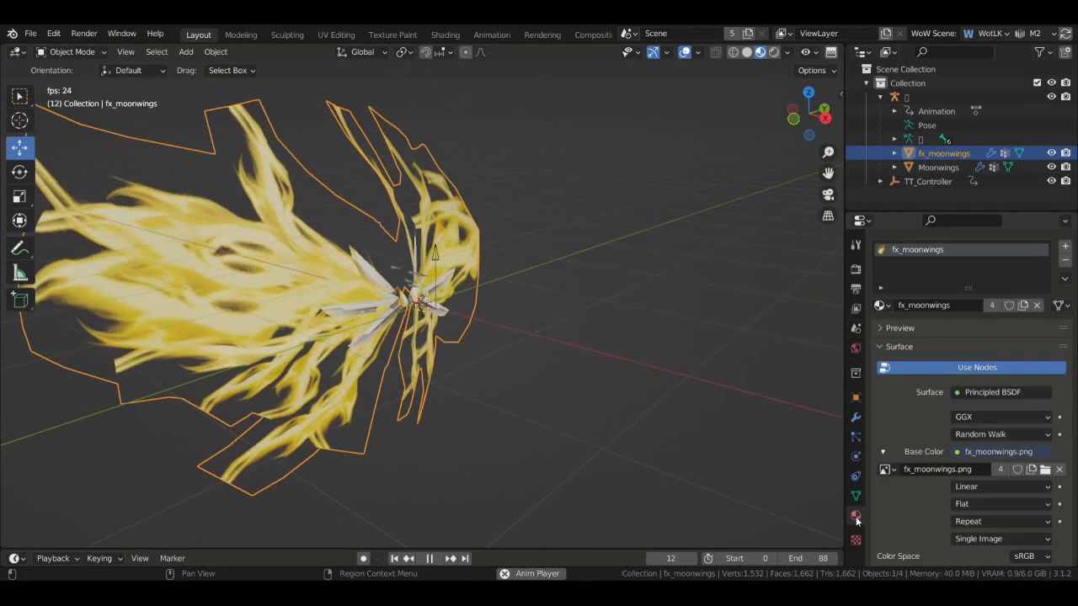
scroll(969, 396, down, 12)
scroll(968, 396, down, 15)
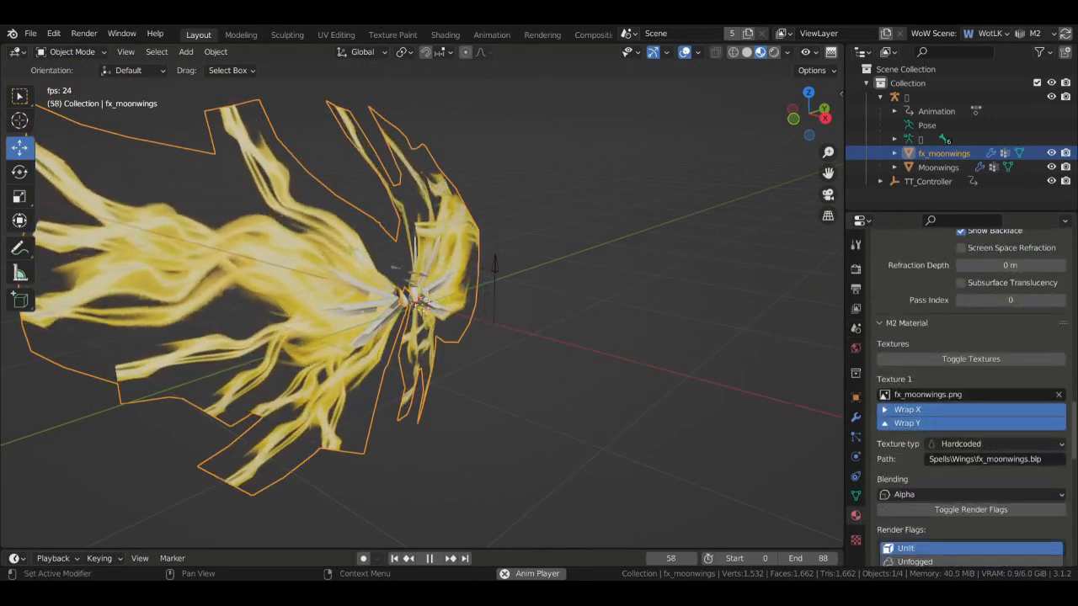
scroll(968, 396, down, 1)
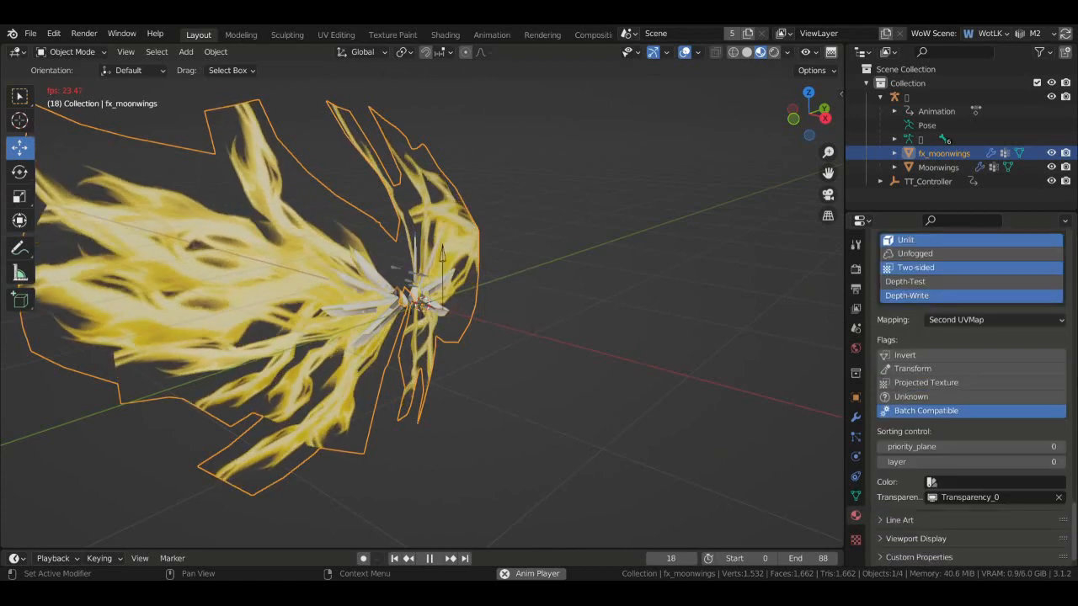
scroll(968, 395, up, 6)
scroll(968, 395, up, 4)
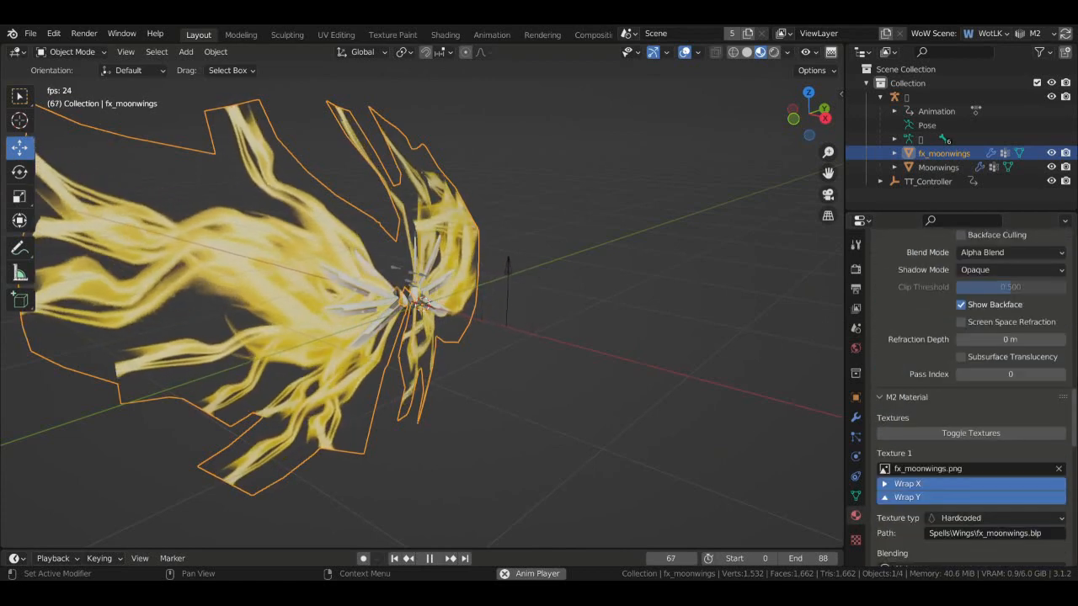
click(855, 399)
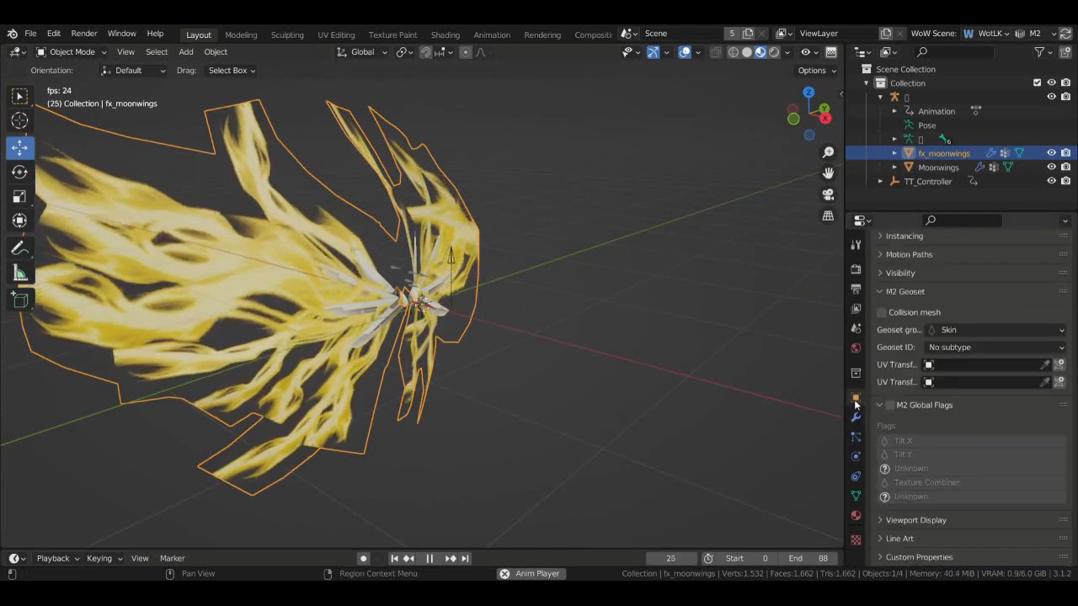
scroll(872, 331, up, 9)
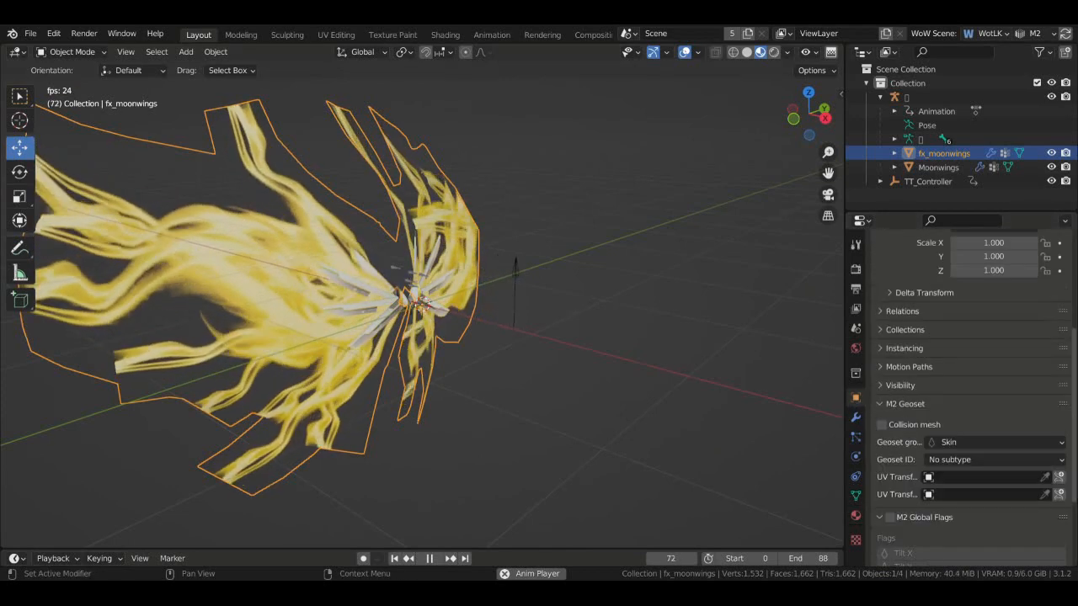
click(856, 328)
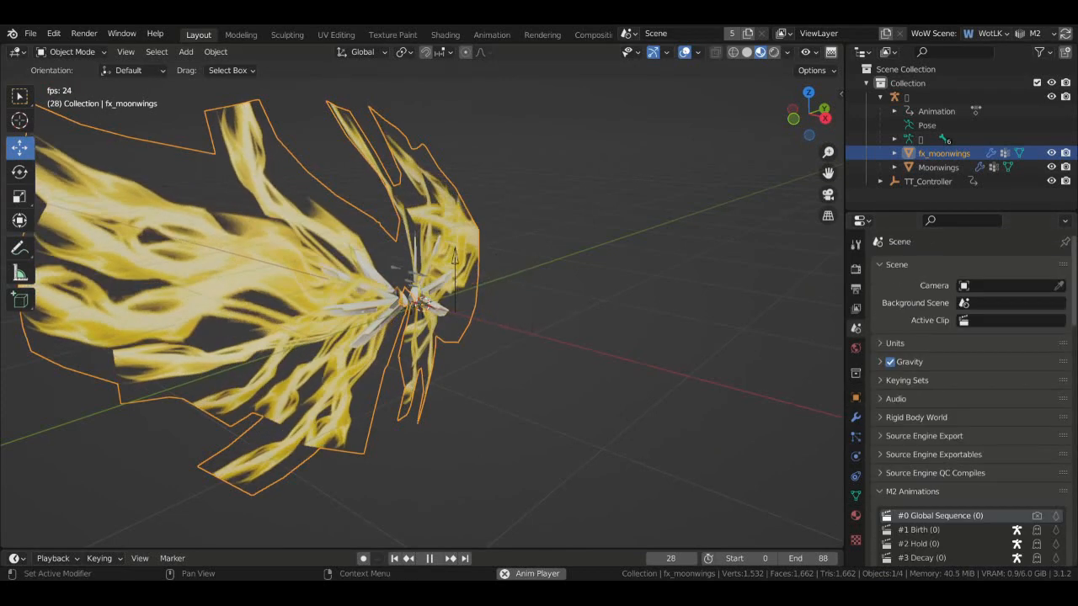
scroll(1072, 353, down, 15)
scroll(1072, 352, down, 9)
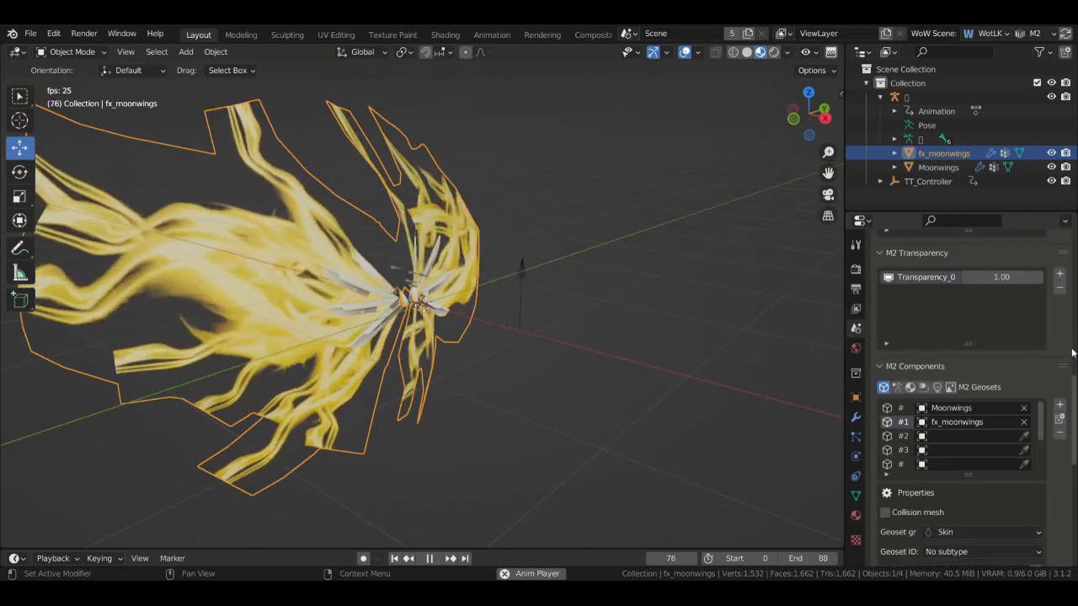
scroll(1072, 353, down, 4)
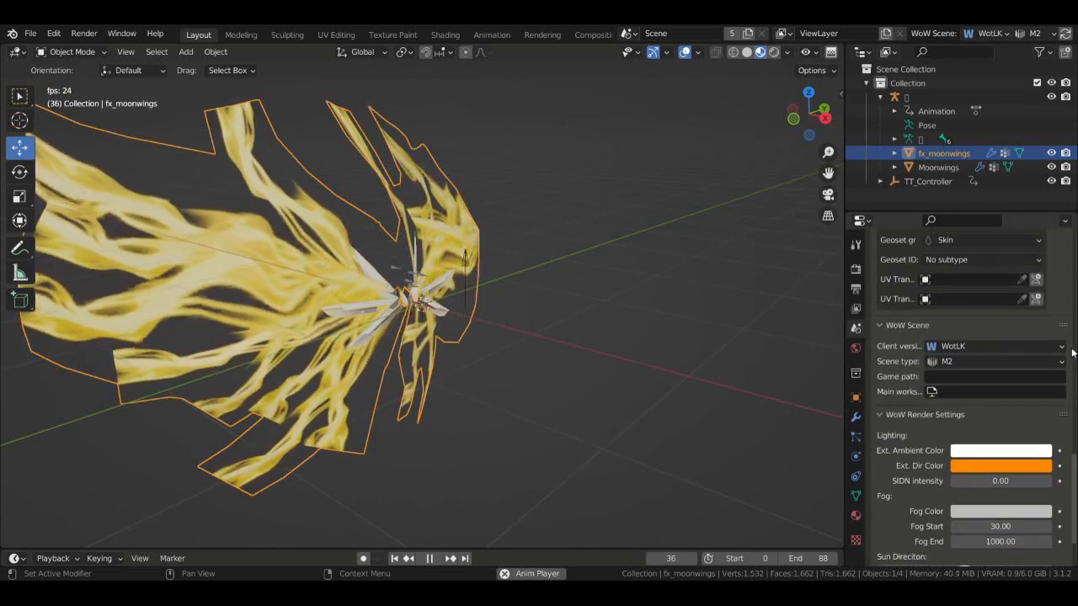
- Inspect the second texture, fx_moonwings_fade.png, using Add blending on the Second UVMap
click(856, 515)
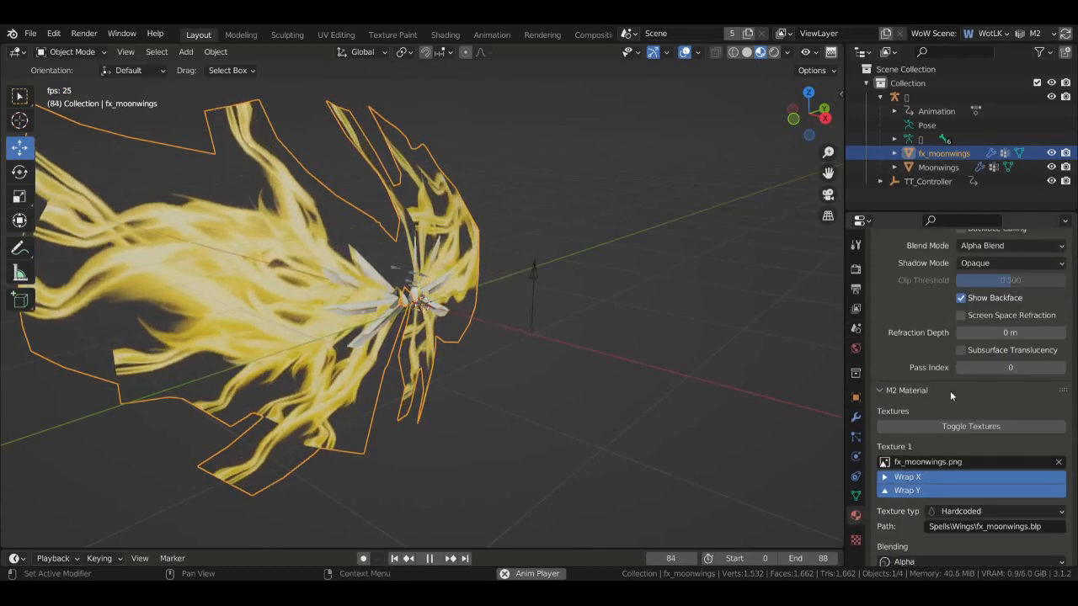
scroll(969, 379, down, 3)
scroll(1075, 389, up, 12)
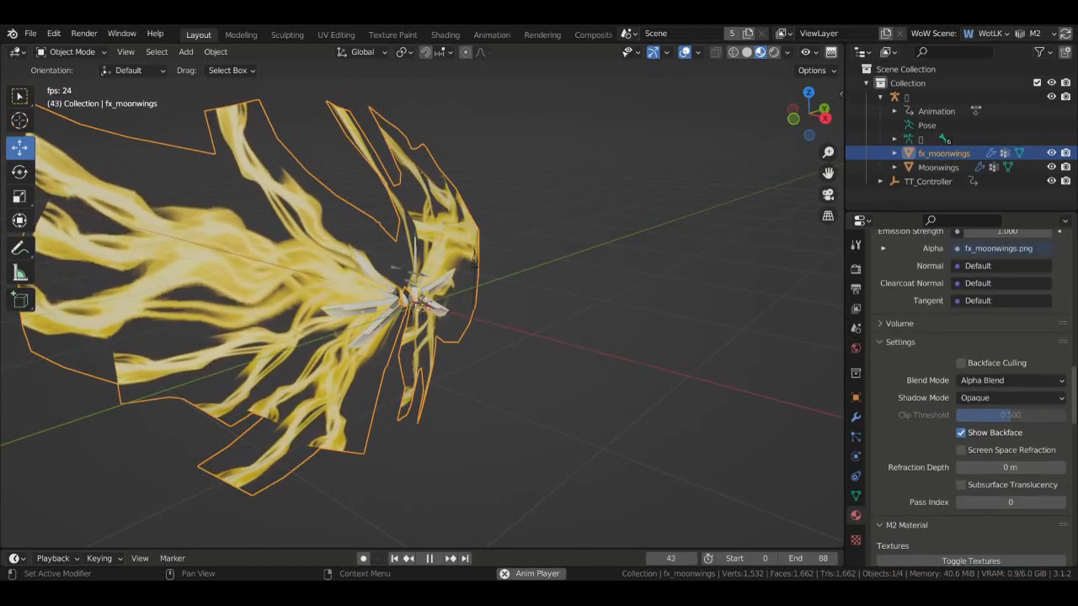
scroll(1075, 389, up, 10)
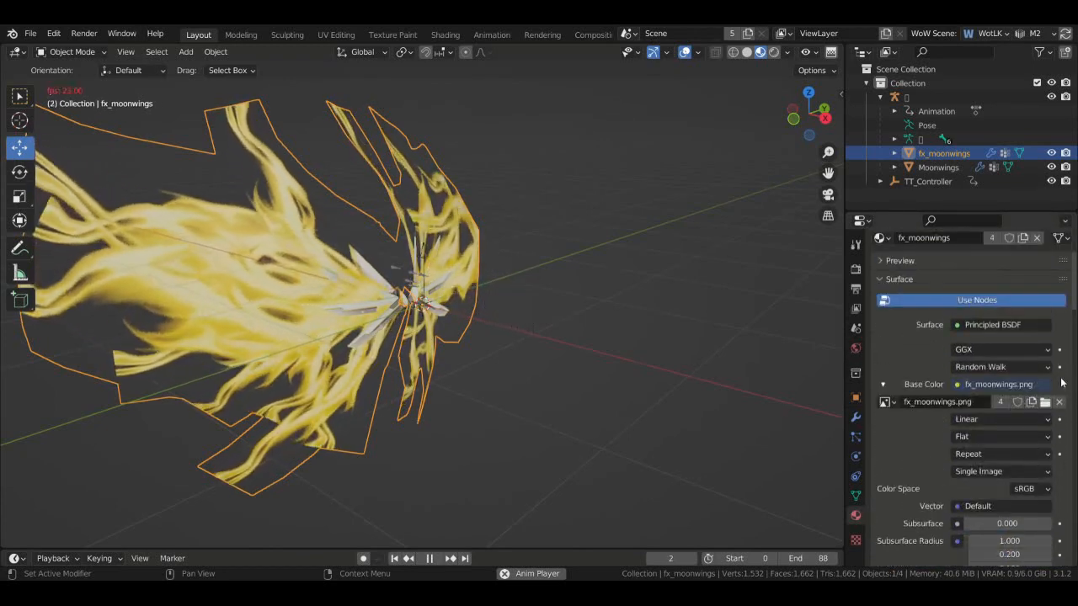
scroll(1070, 348, down, 20)
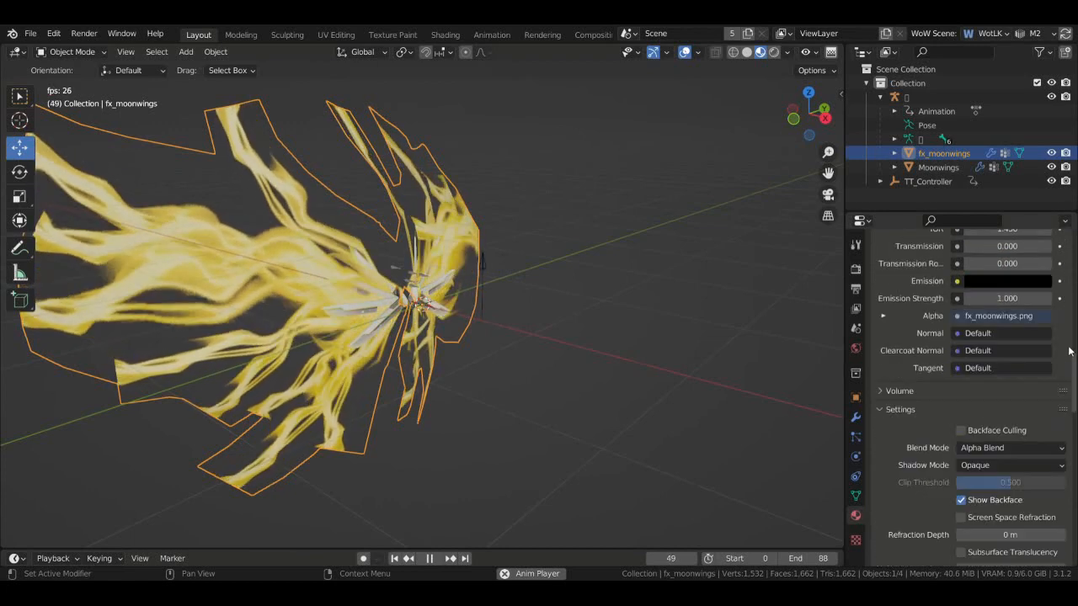
scroll(1070, 347, down, 8)
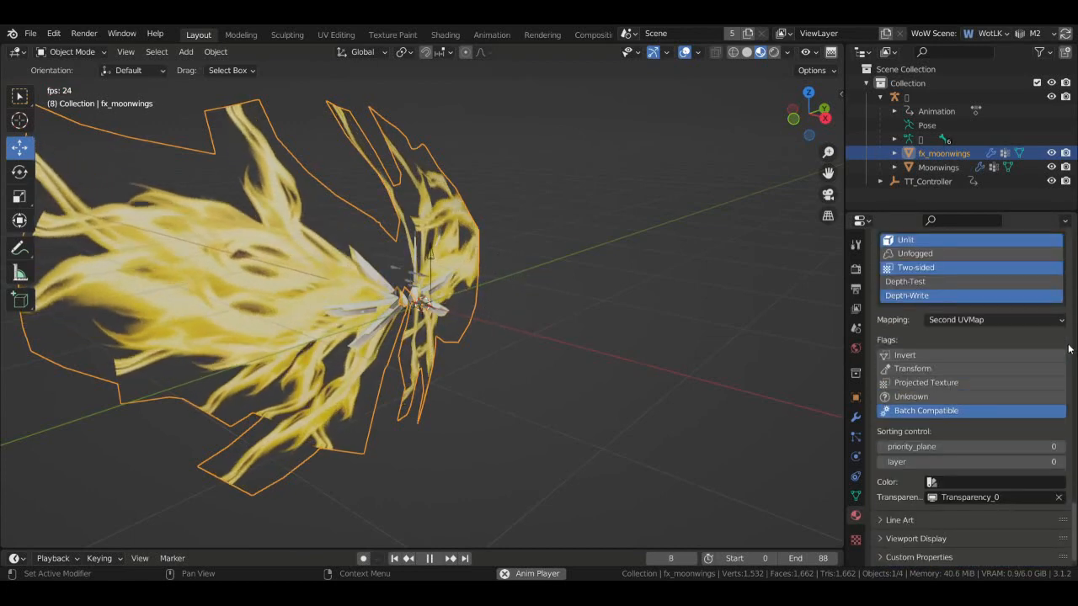
scroll(1052, 336, up, 6)
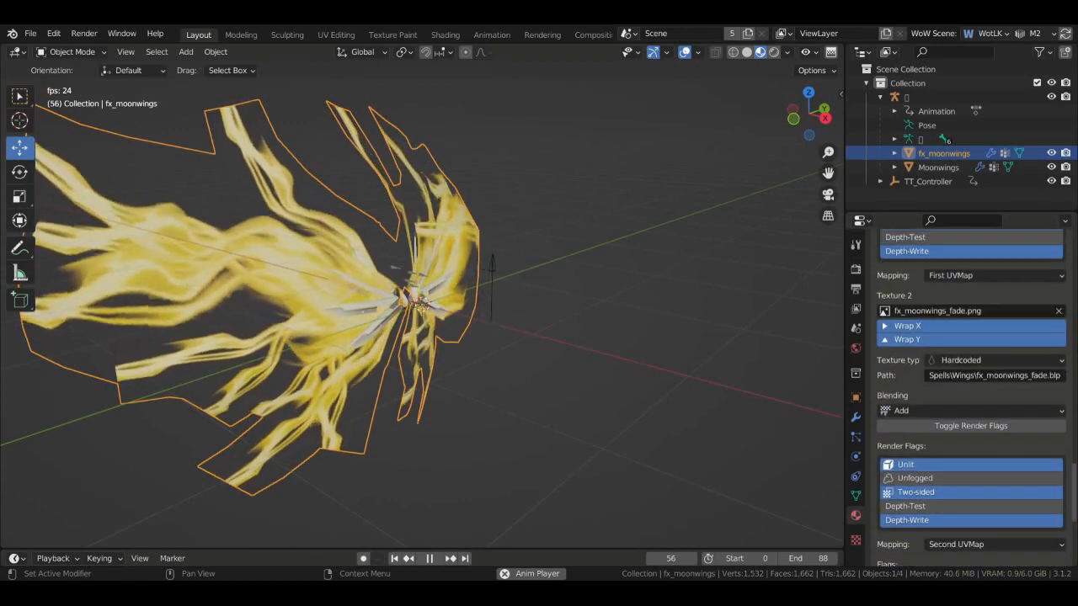
scroll(886, 253, down, 2)
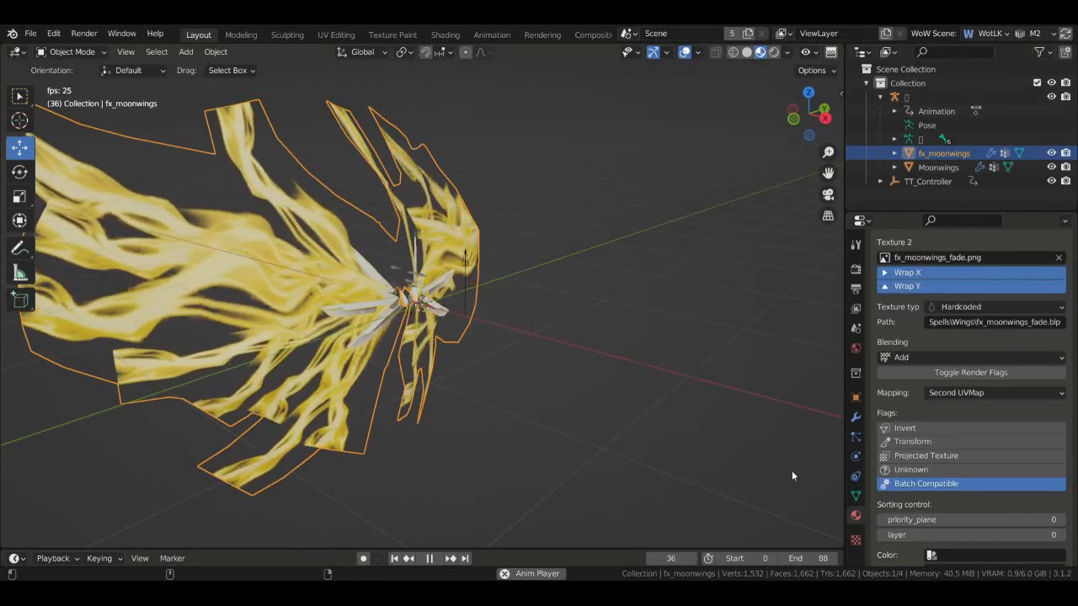
- Turn on the Transform flag for the second fx_moonwings texture
click(905, 443)
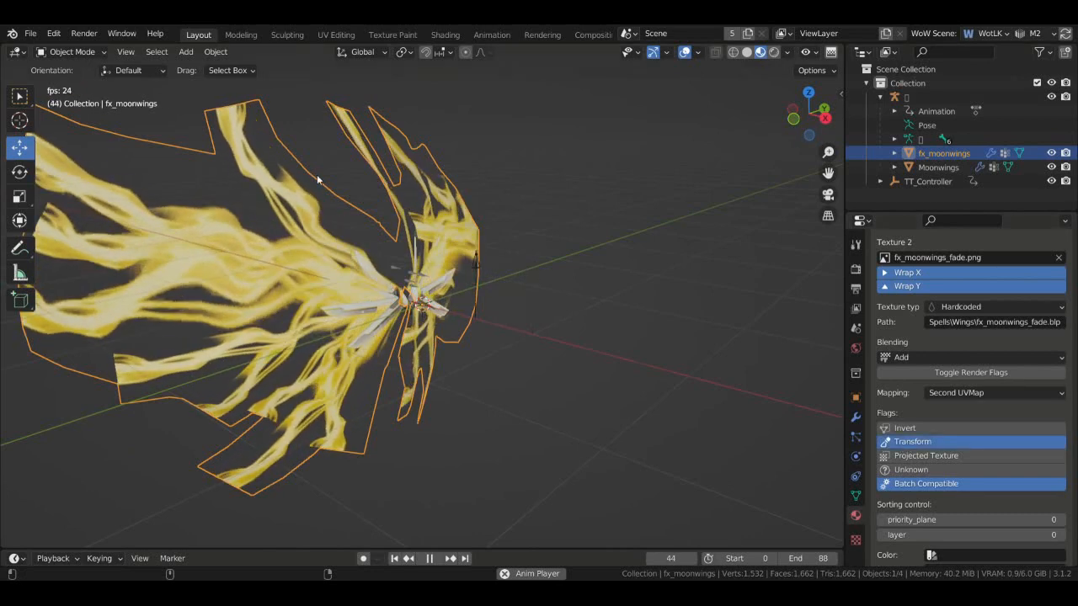
click(29, 34)
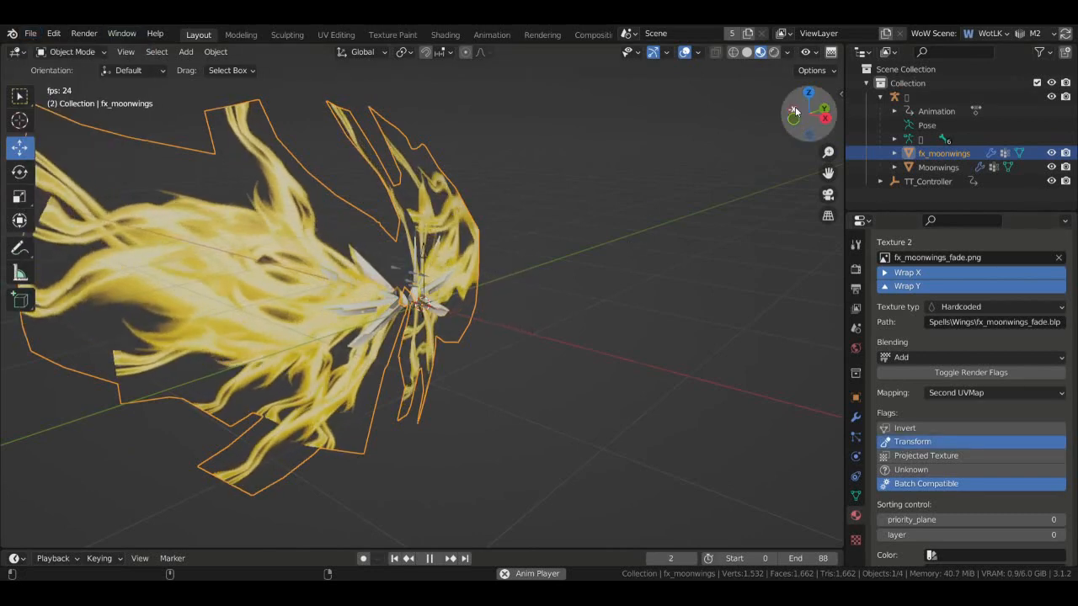
drag(795, 106, 658, 191)
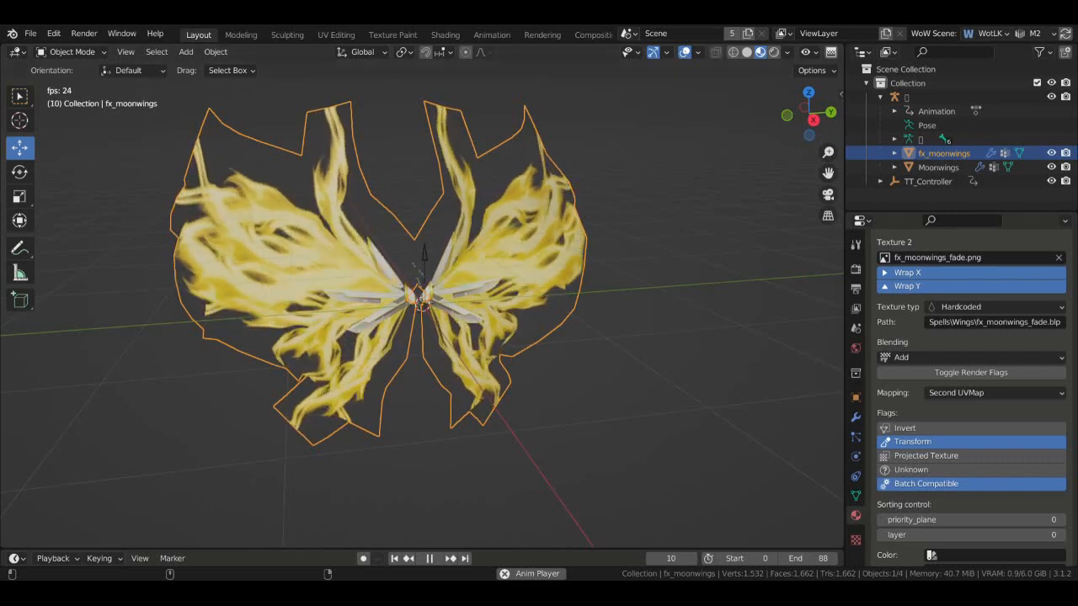
drag(788, 98, 629, 231)
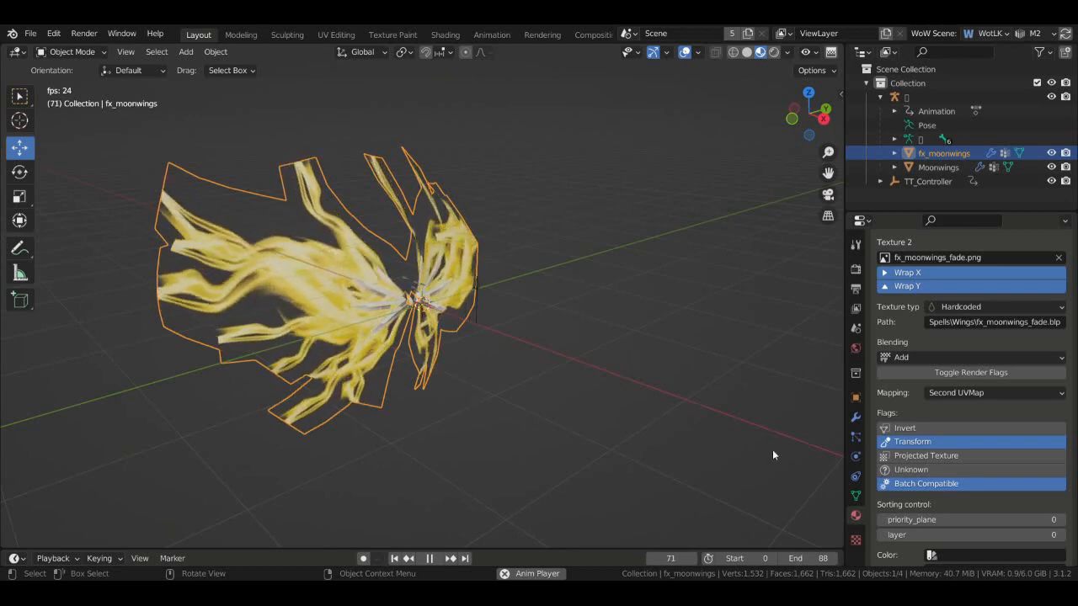
scroll(986, 433, up, 10)
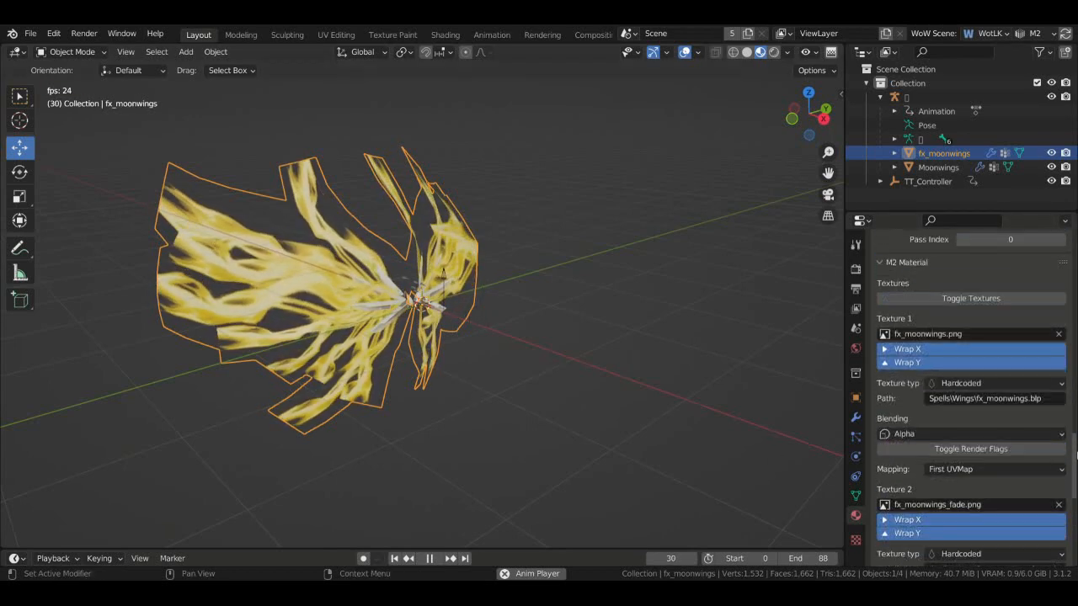
scroll(986, 433, down, 12)
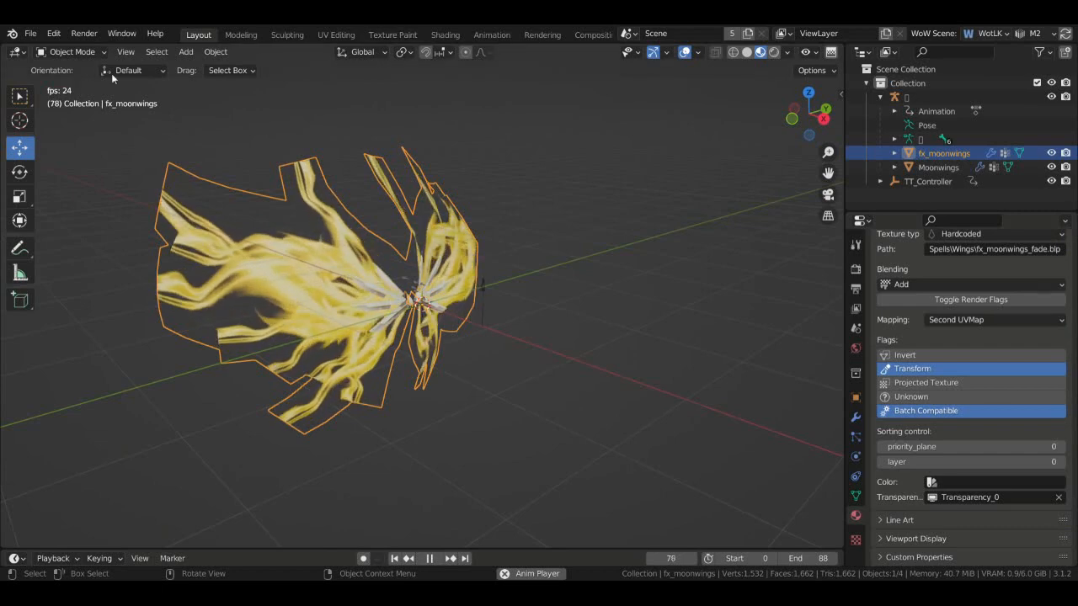
- Stop the wing animation and save moonwings.blend with Ctrl+S
key(space)
mouse_move(806, 112)
mouse_down()
mouse_move(832, 119)
mouse_move(814, 112)
mouse_move(813, 95)
mouse_up()
key(ctrl+s)
- Deselect the fx_moonwings wings and export the model as a WoW M2 (.m2) file
click(30, 33)
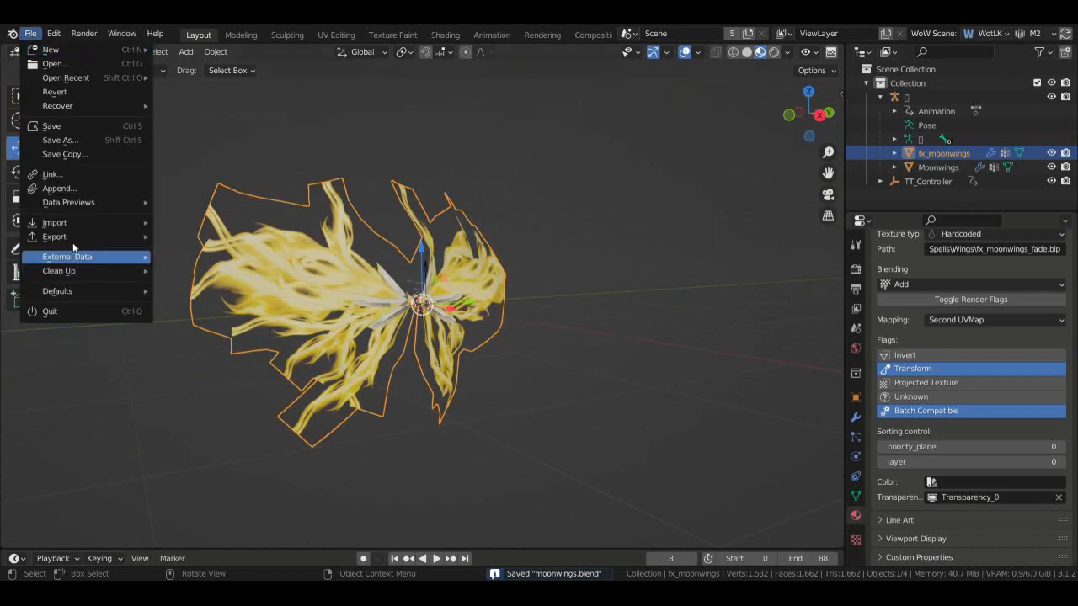
mouse_move(123, 239)
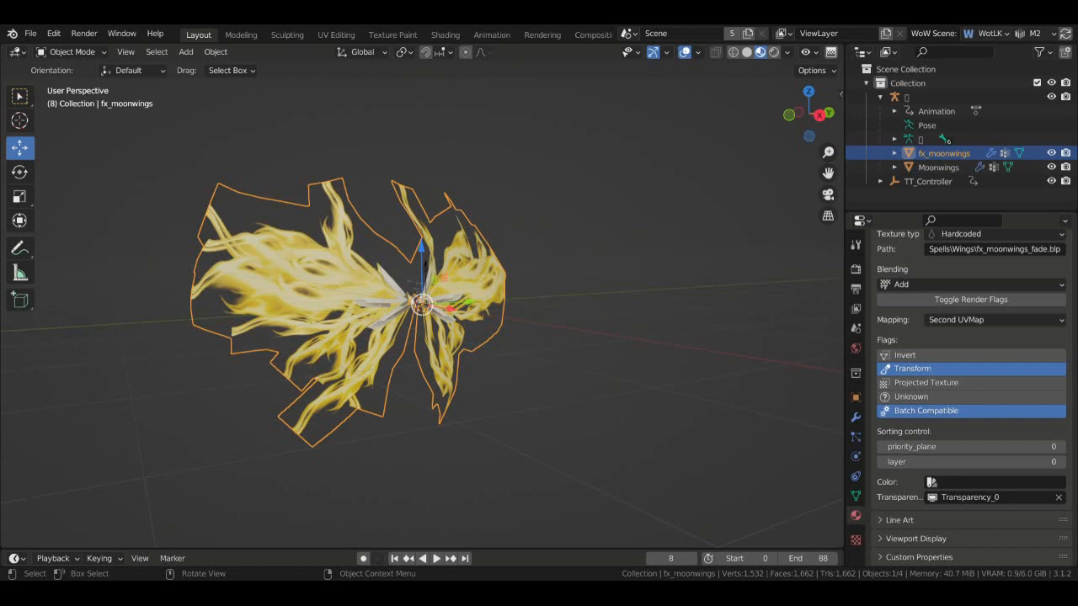
click(226, 131)
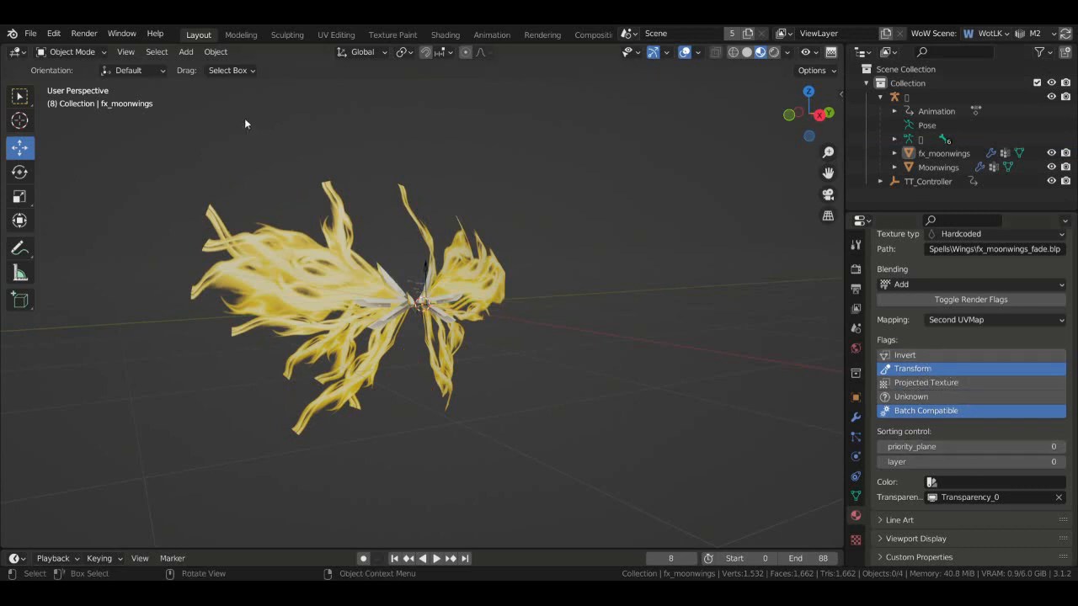
click(36, 39)
mouse_move(86, 236)
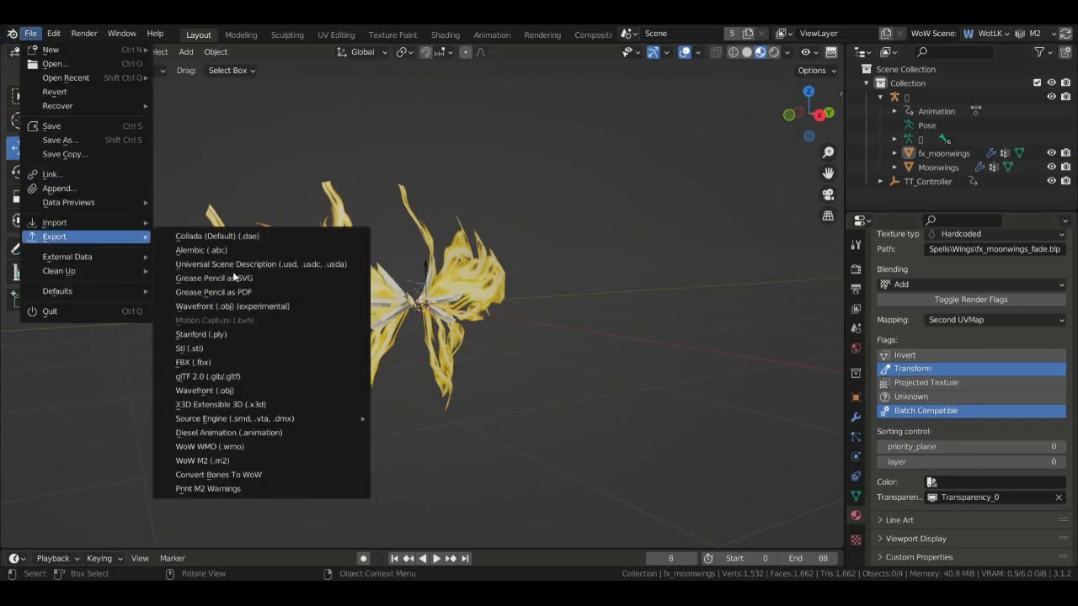
click(277, 460)
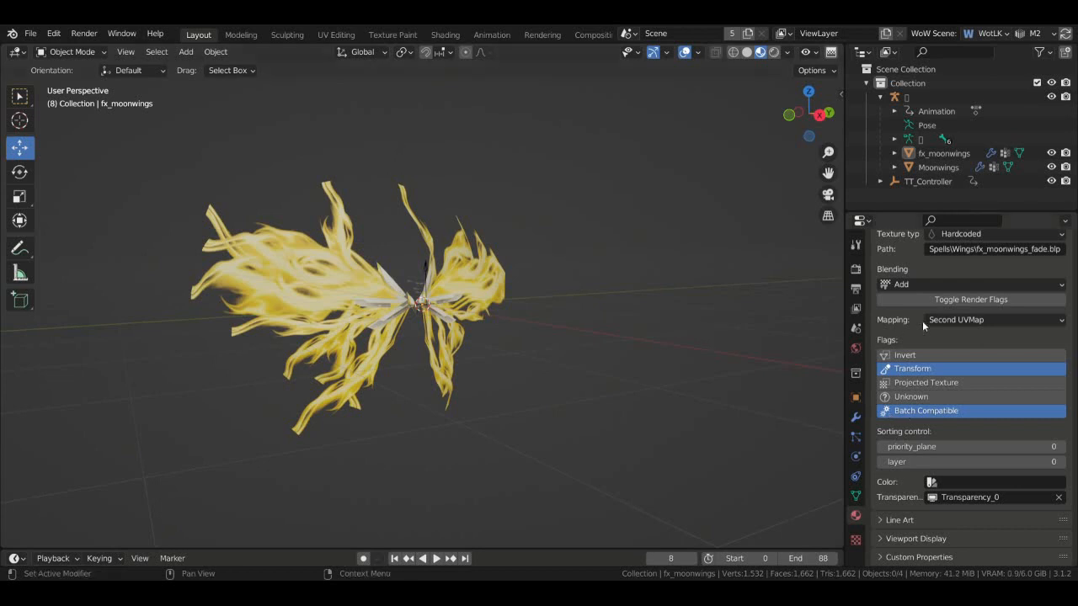
click(32, 36)
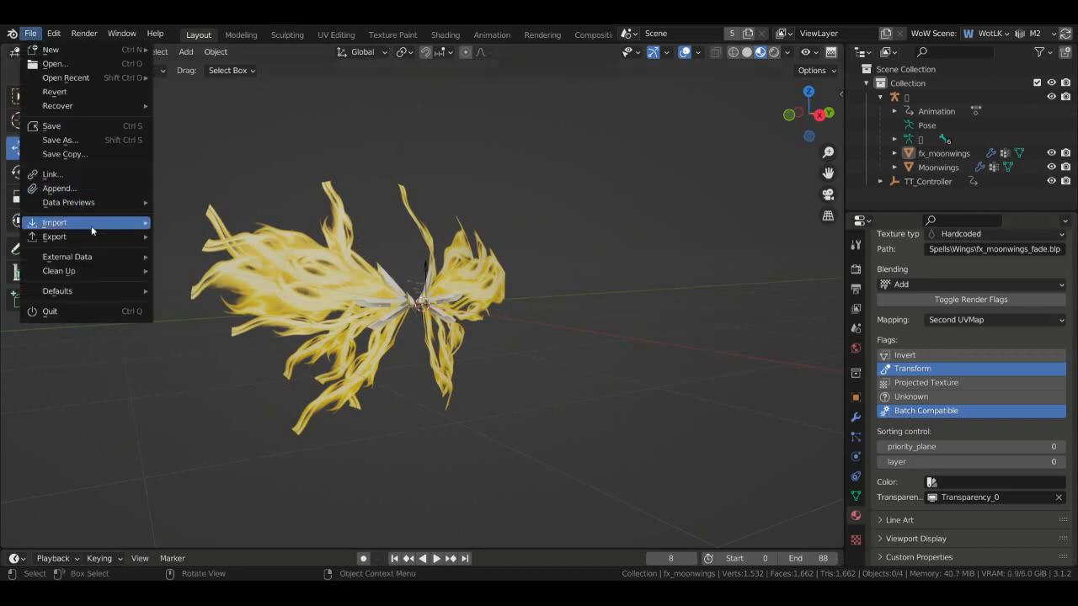
mouse_move(109, 233)
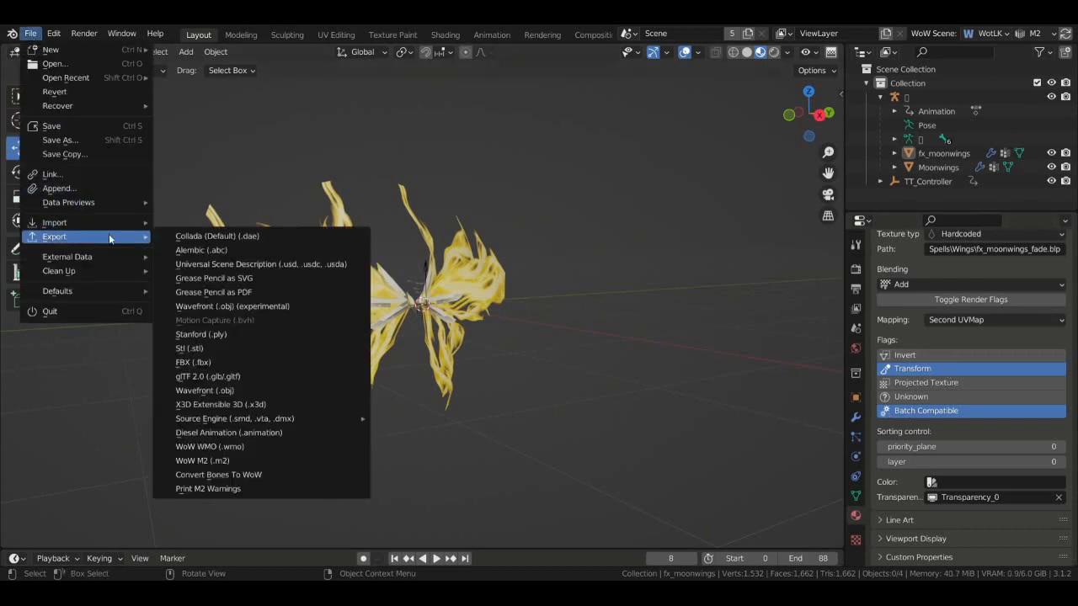
click(288, 463)
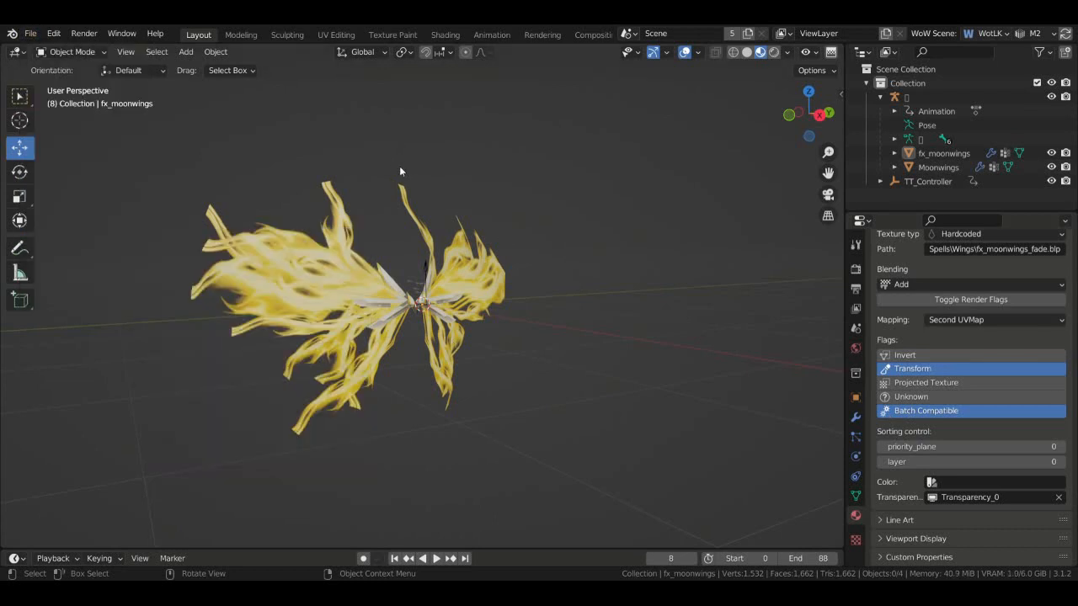
- Snap the viewport to face the wings head-on
click(818, 114)
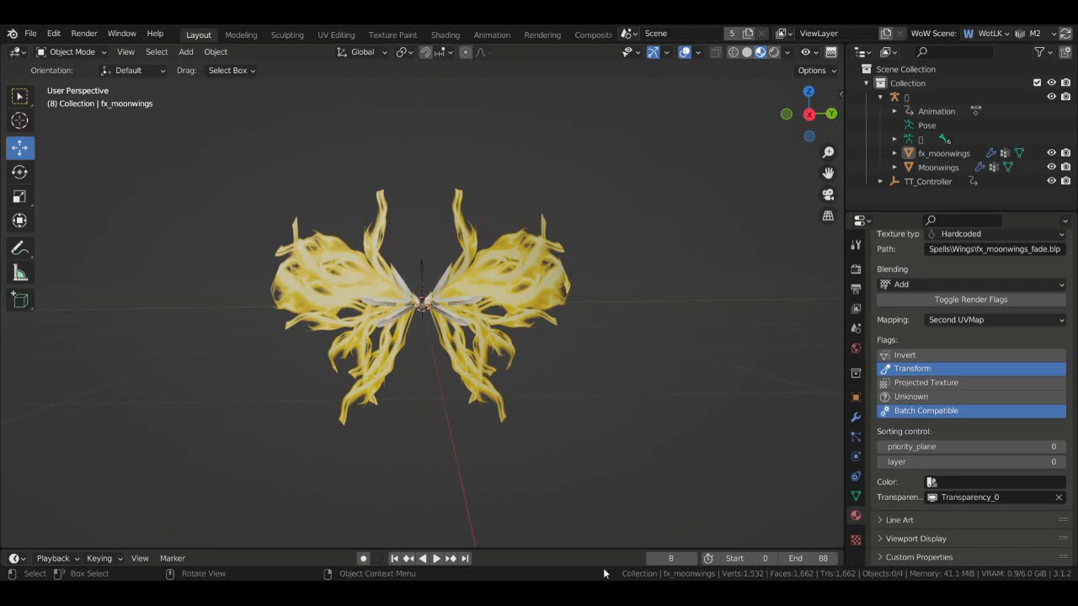
scroll(969, 396, up, 6)
scroll(1075, 455, down, 6)
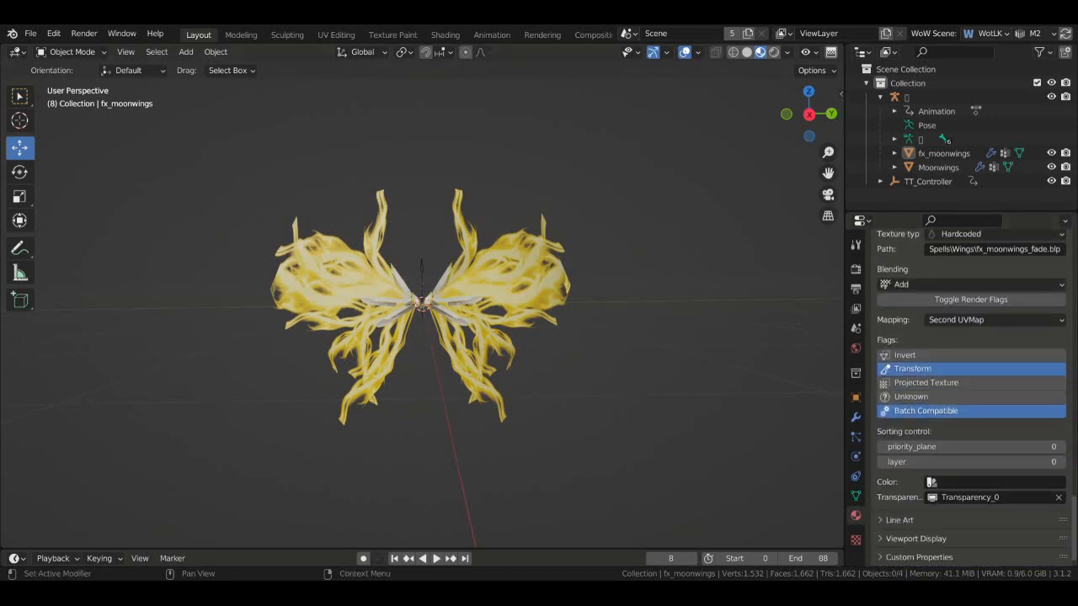
scroll(1075, 454, up, 9)
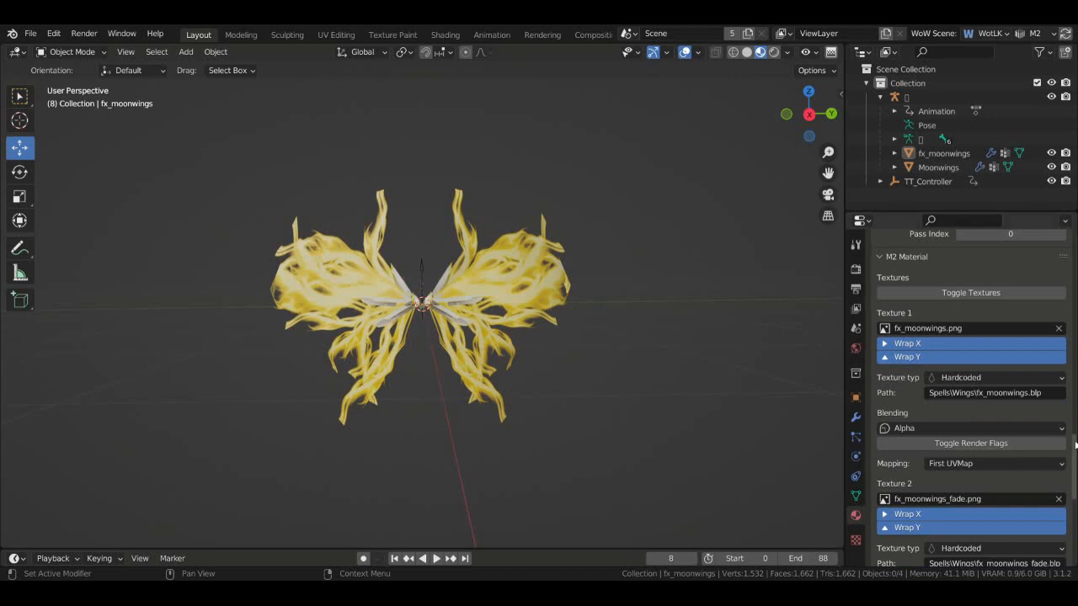
scroll(1075, 445, up, 6)
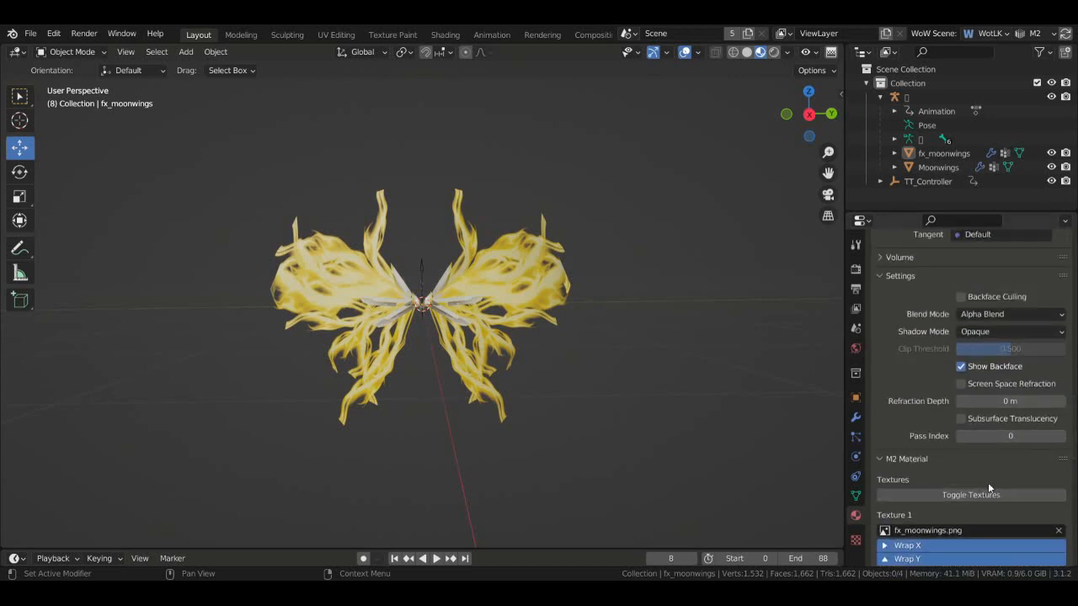
scroll(906, 487, up, 5)
- Show M2 Components with Moonwings and fx_moonwings Skin geosets and the UV Transform object list
click(855, 327)
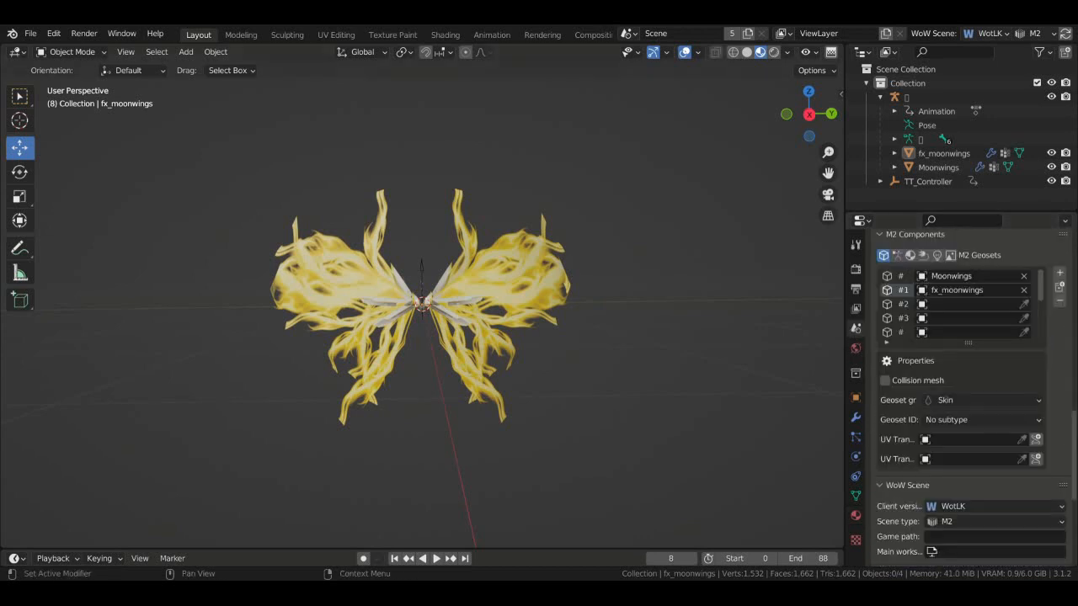
scroll(968, 396, up, 17)
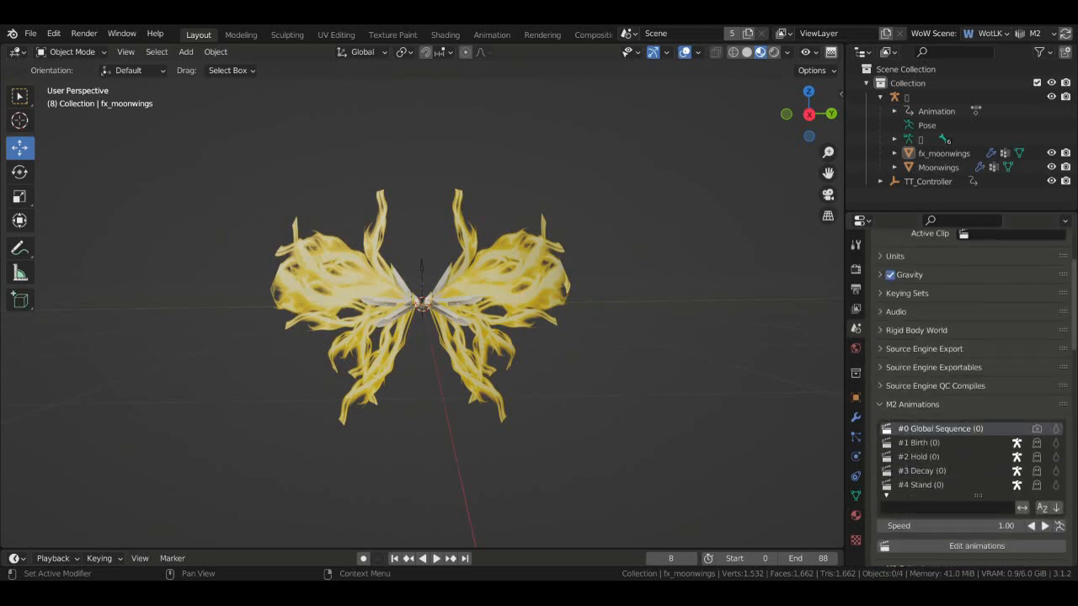
scroll(1053, 373, up, 3)
scroll(1069, 383, down, 7)
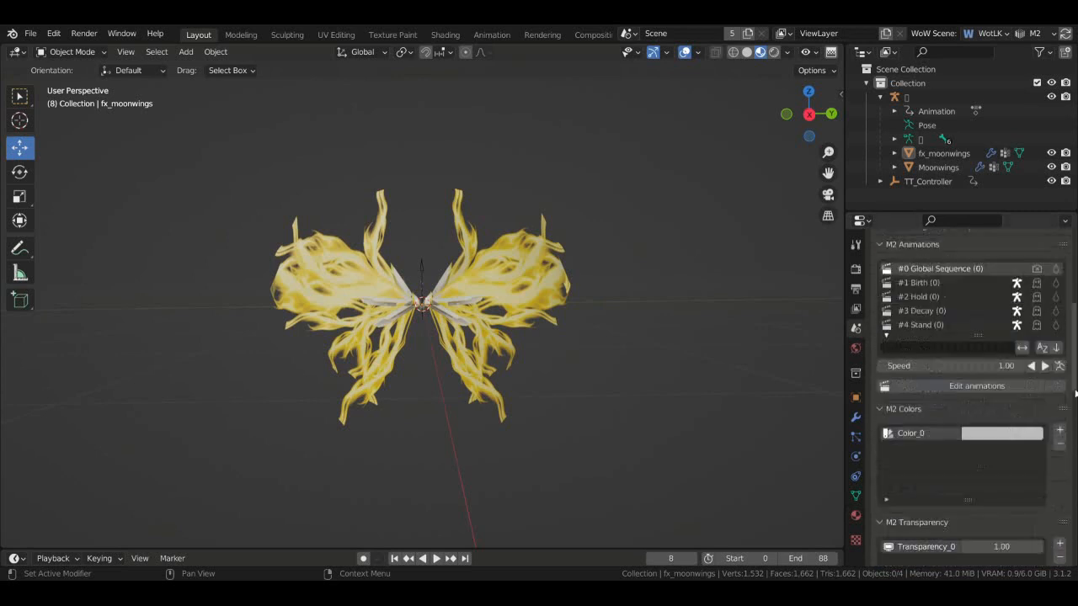
scroll(1075, 393, down, 10)
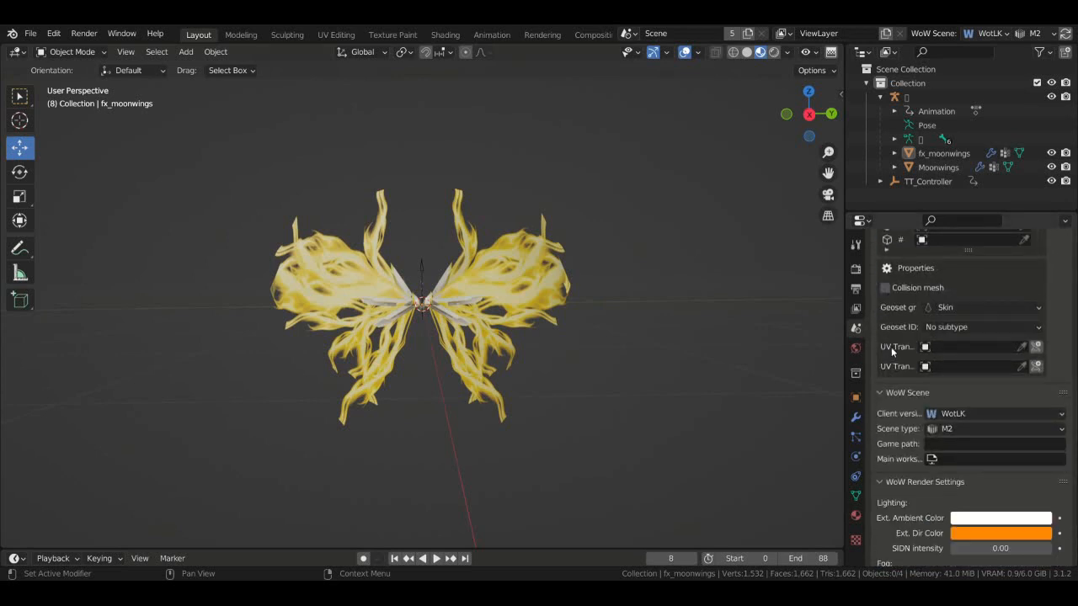
click(919, 347)
scroll(927, 347, up, 3)
- Assign TT_Controller as the UV Transform controller of the fx_moonwings geoset
click(904, 309)
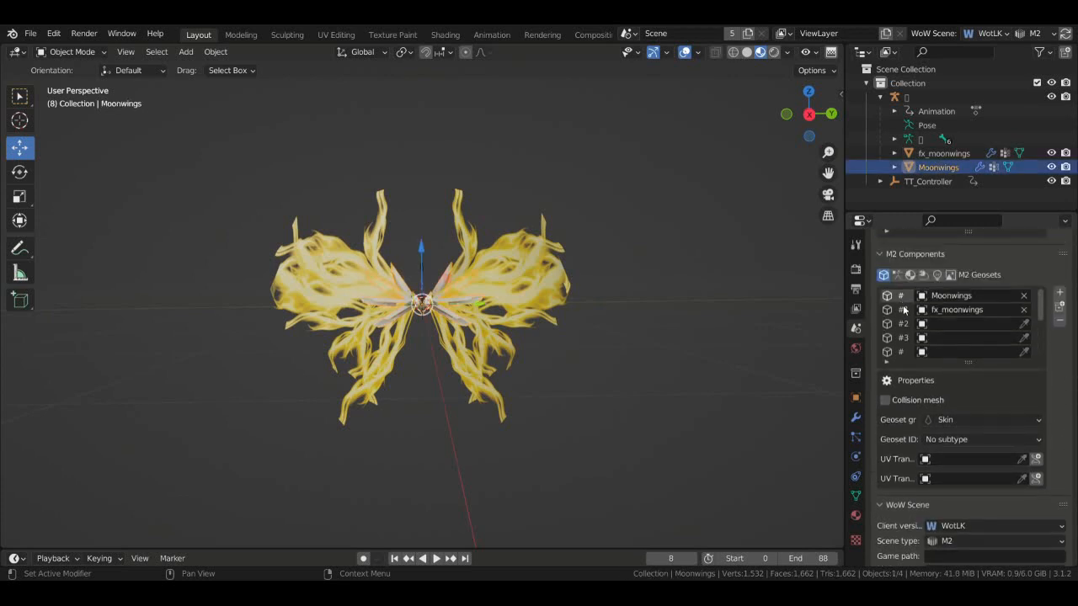
click(903, 310)
scroll(926, 337, down, 4)
click(951, 324)
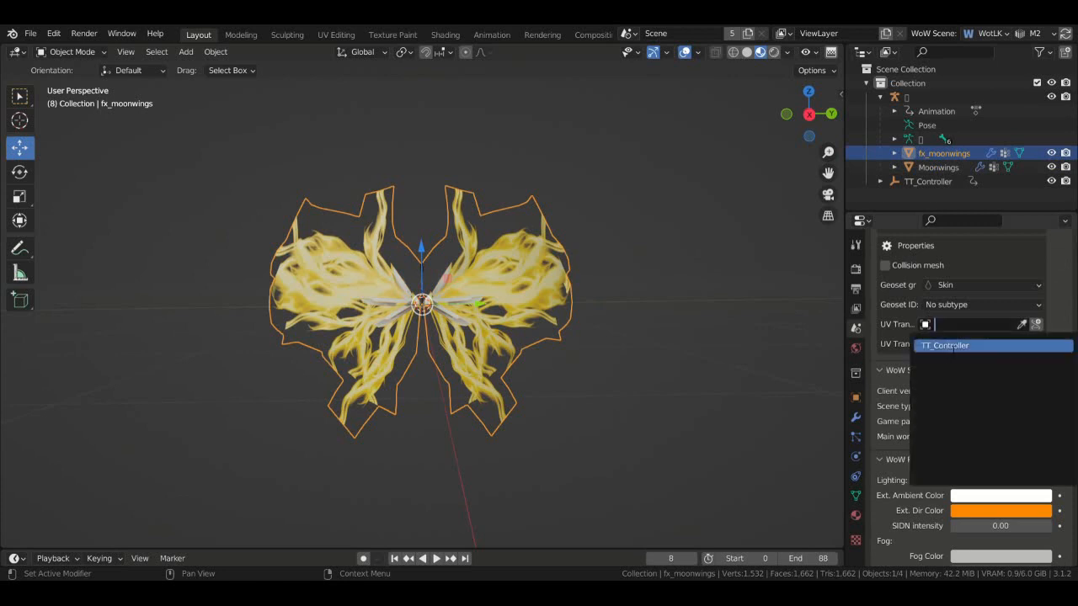
click(951, 345)
scroll(994, 371, up, 3)
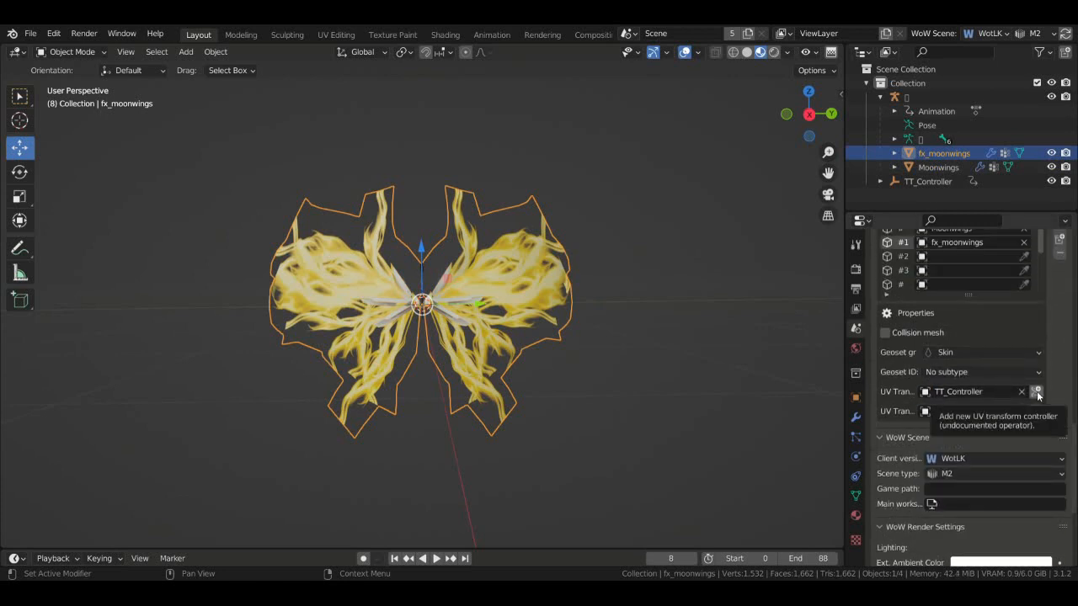
- Deselect everything and save moonwings.blend with Ctrl+S, without exporting
click(707, 283)
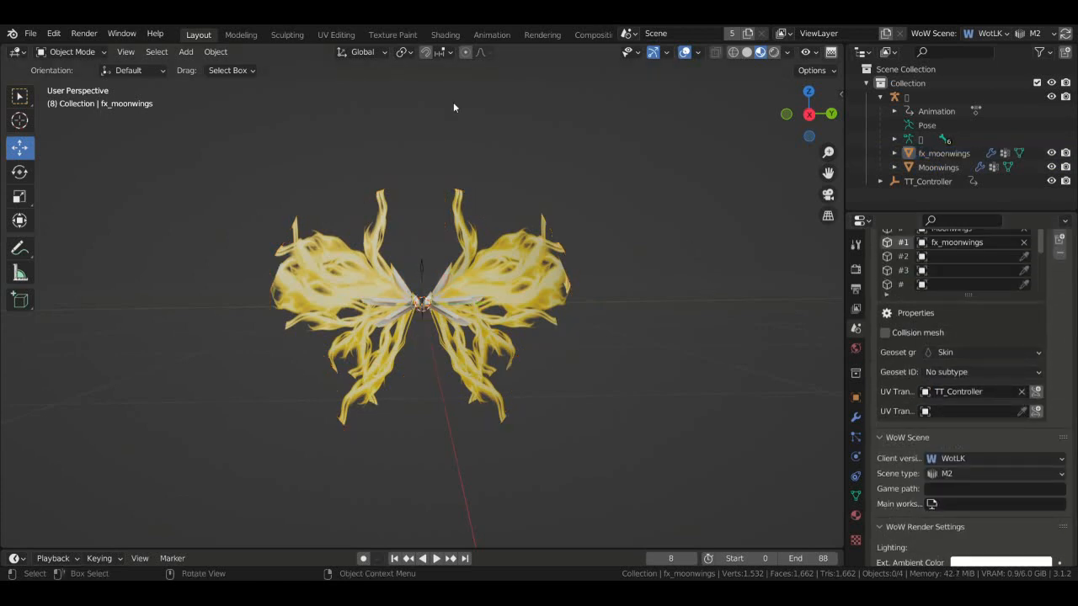
key(ctrl+s)
click(32, 34)
mouse_move(105, 239)
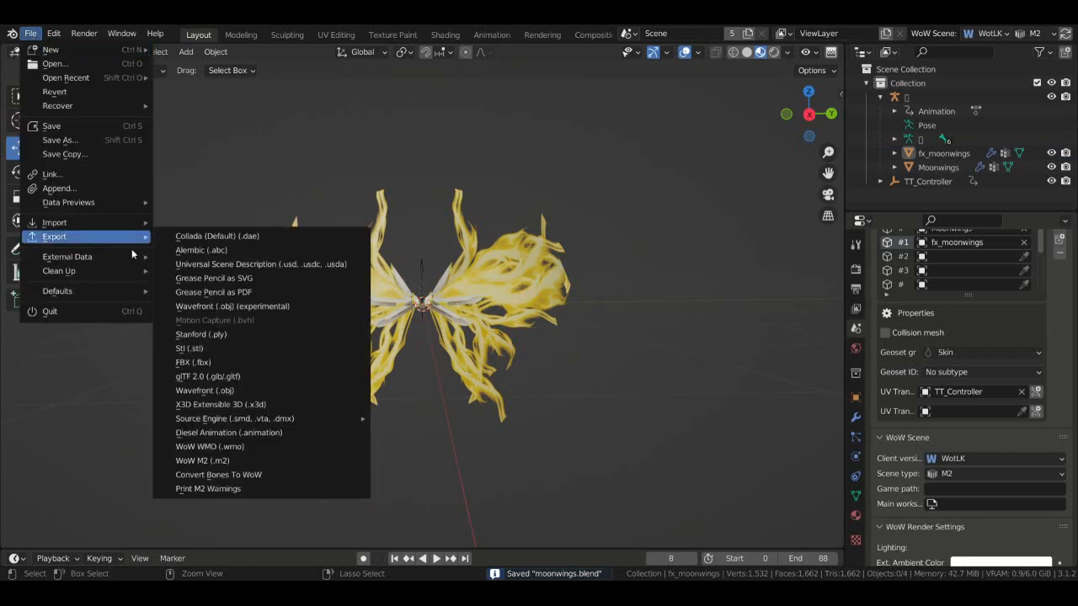
click(308, 461)
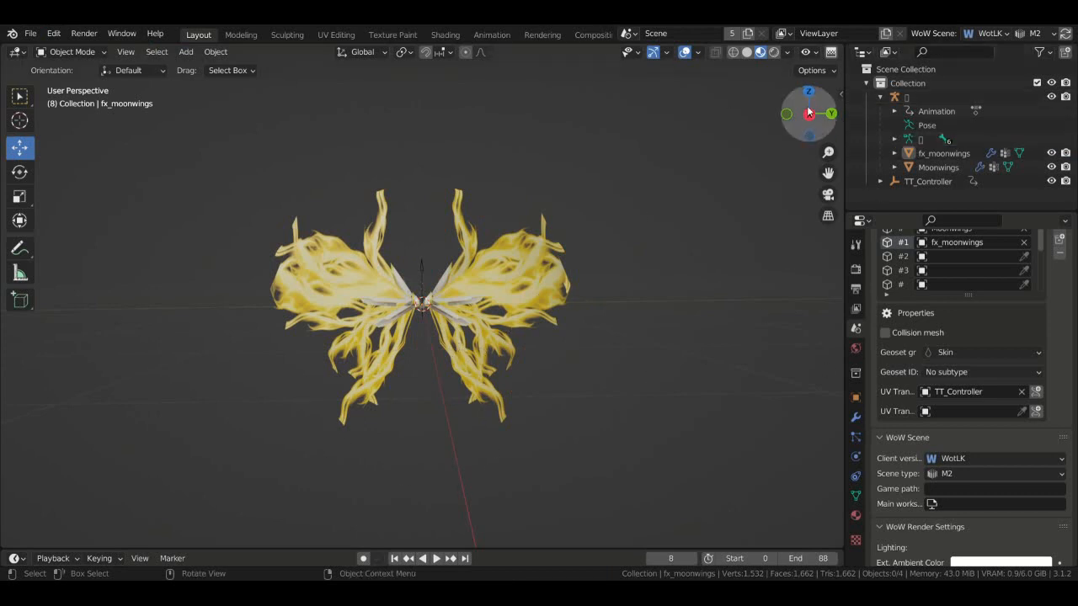
drag(810, 114, 829, 124)
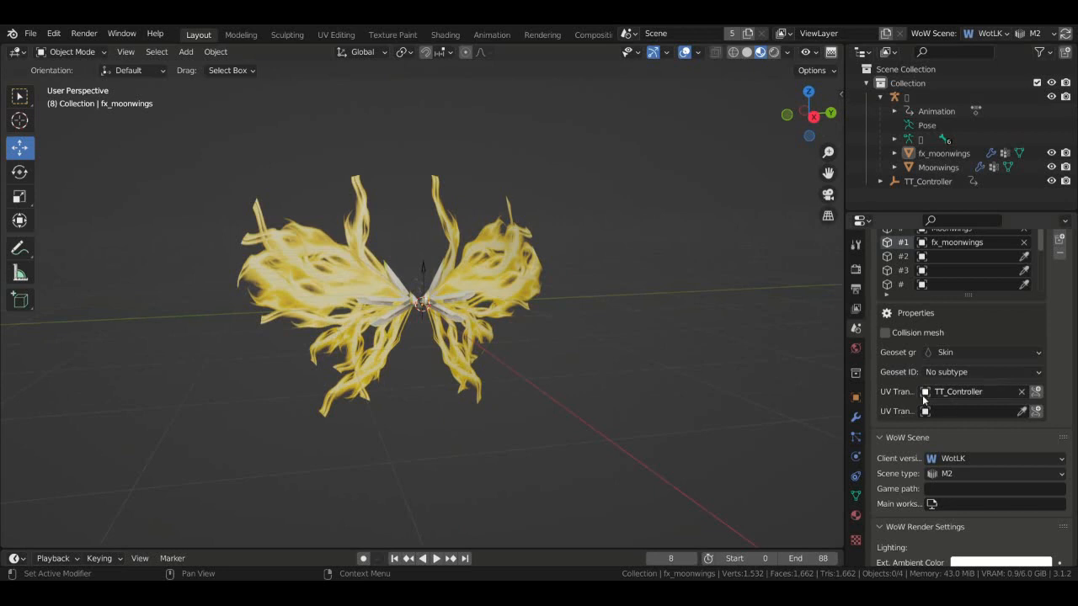
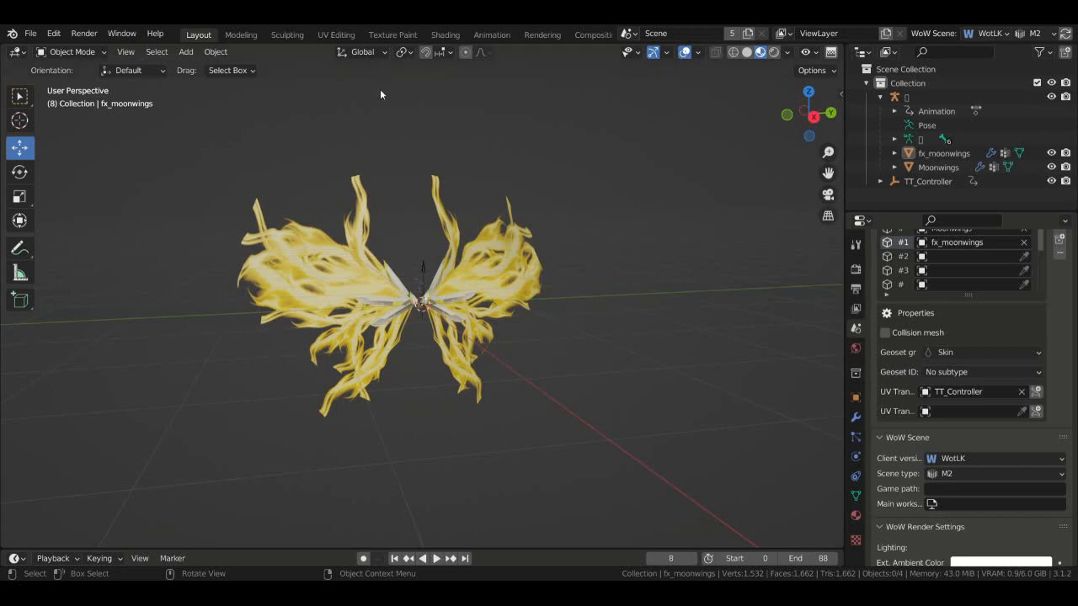
- Export the golden moonwings model from the File menu as a WoW M2 (.m2) file
click(29, 33)
mouse_move(99, 236)
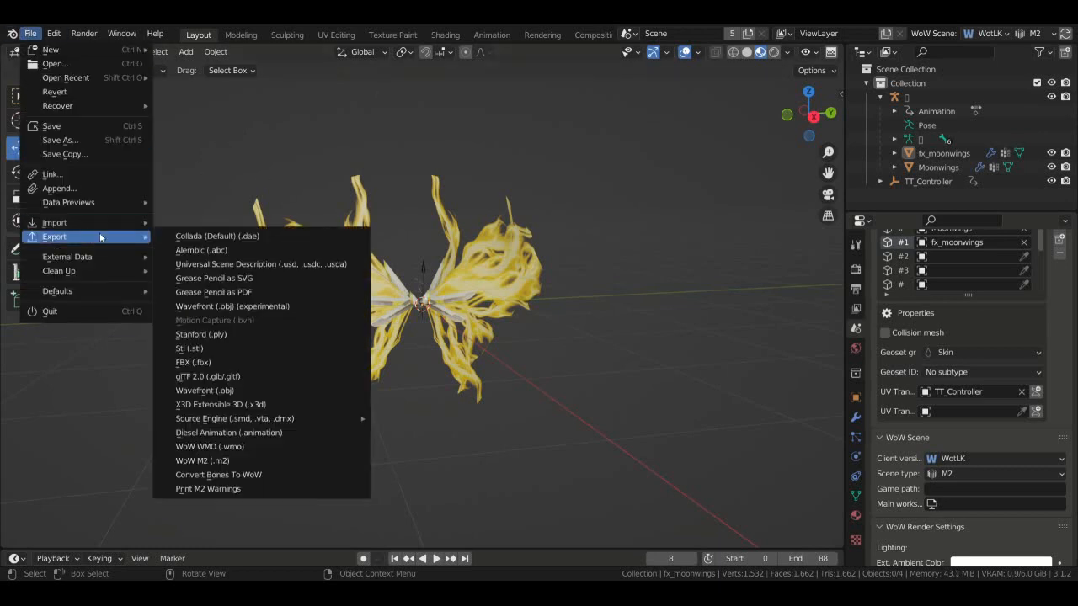
click(268, 461)
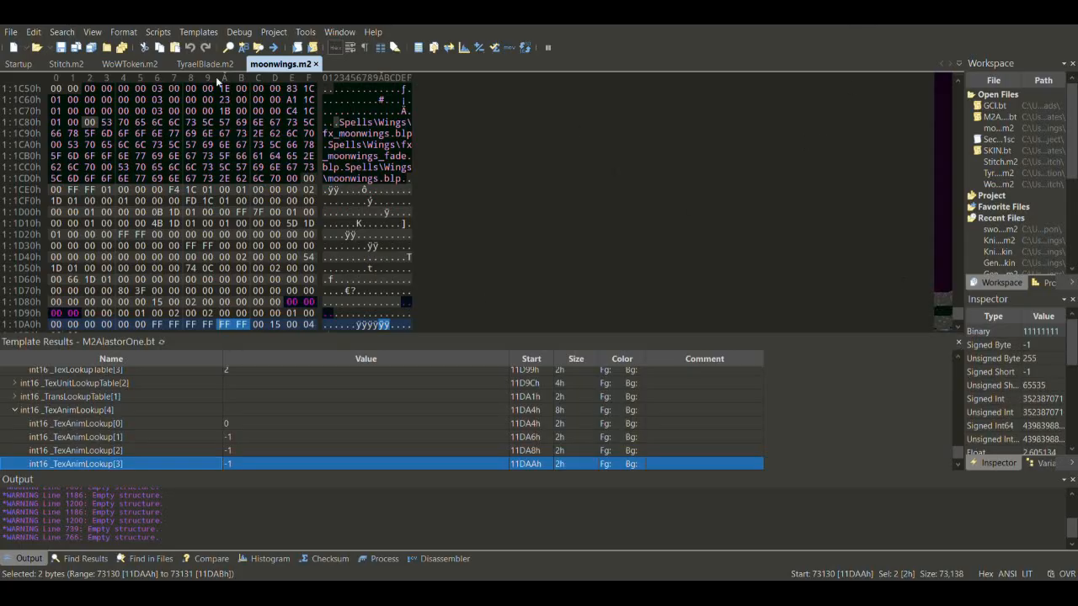
- Close the WoWToken.m2, TyraelBlade.m2 and Stitch.m2 files, leaving moonwings.m2 open
click(163, 65)
click(163, 65)
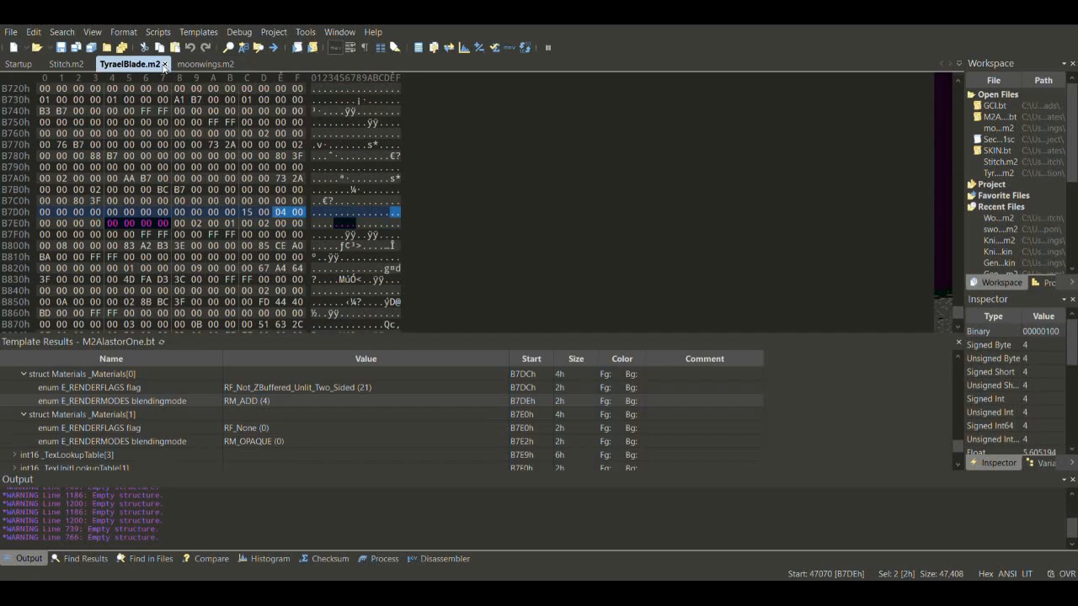
click(163, 65)
click(90, 65)
click(92, 64)
scroll(286, 185, up, 3)
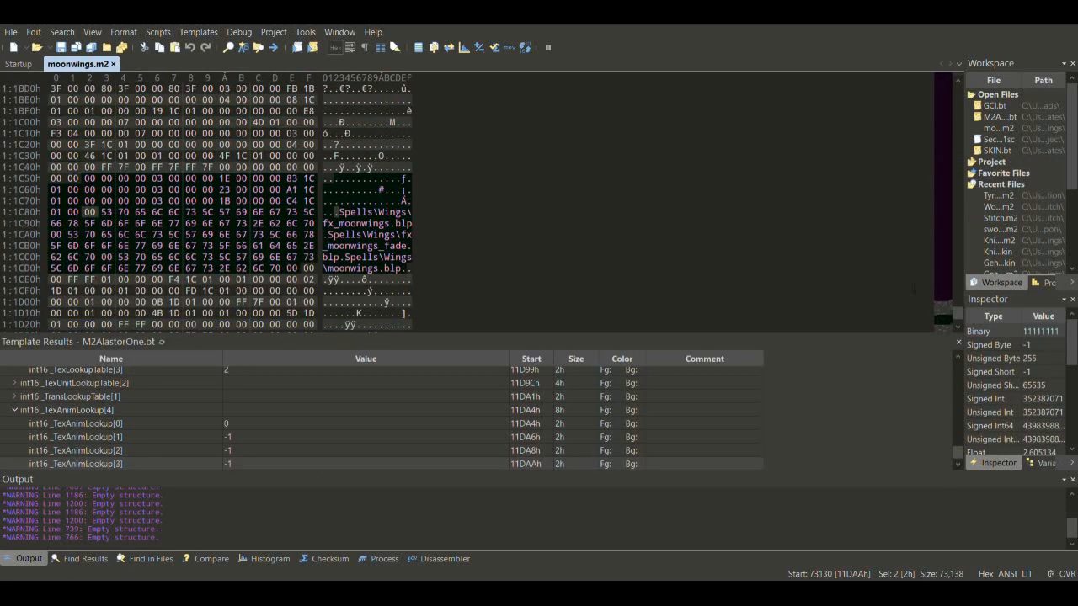
drag(959, 319, 960, 87)
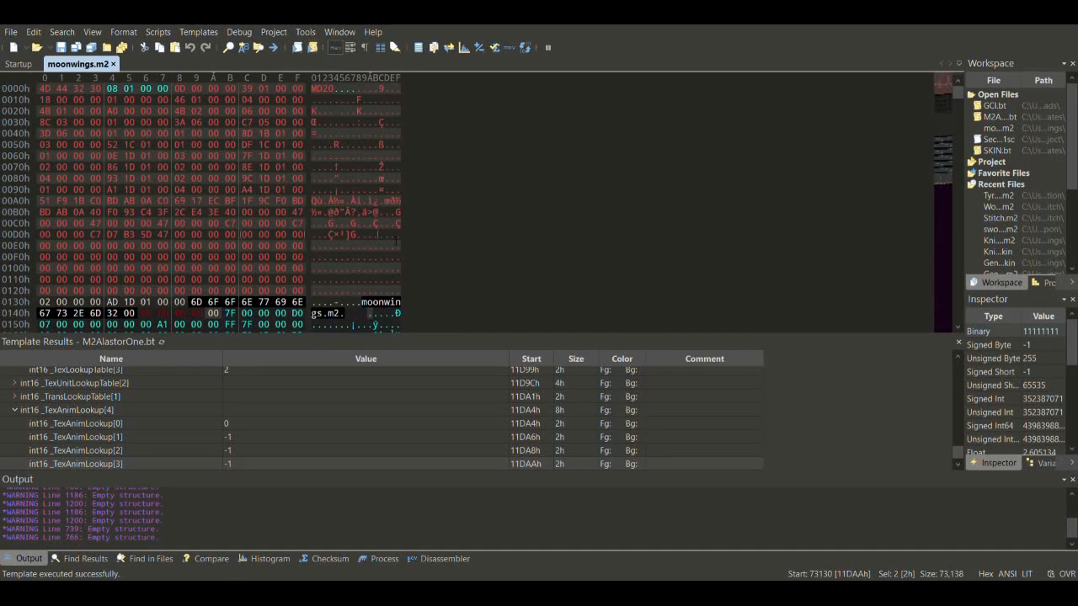
- Inspect the _TexAnimLookup entries 0 through 3 in Template Results
click(185, 423)
key(Up)
key(Up)
key(Up)
key(Up)
key(Up)
key(Up)
key(Up)
key(Up)
key(Up)
key(Up)
key(Up)
key(Up)
key(Down)
key(Down)
key(Down)
key(Down)
key(Down)
key(Down)
key(Down)
key(Down)
key(Down)
key(Down)
key(Down)
key(Down)
key(Down)
key(Down)
key(Down)
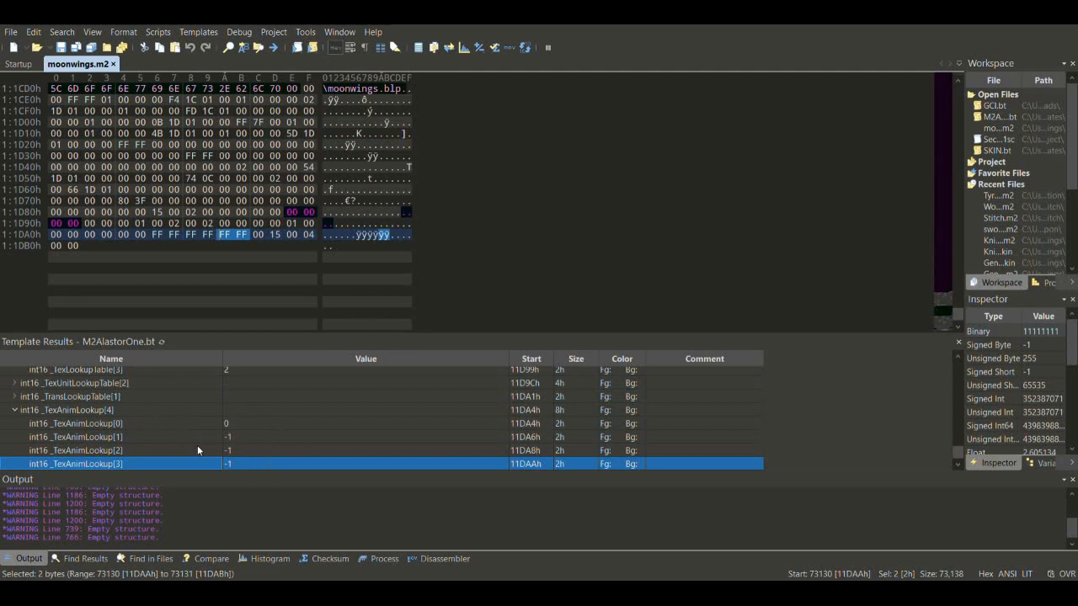
click(238, 423)
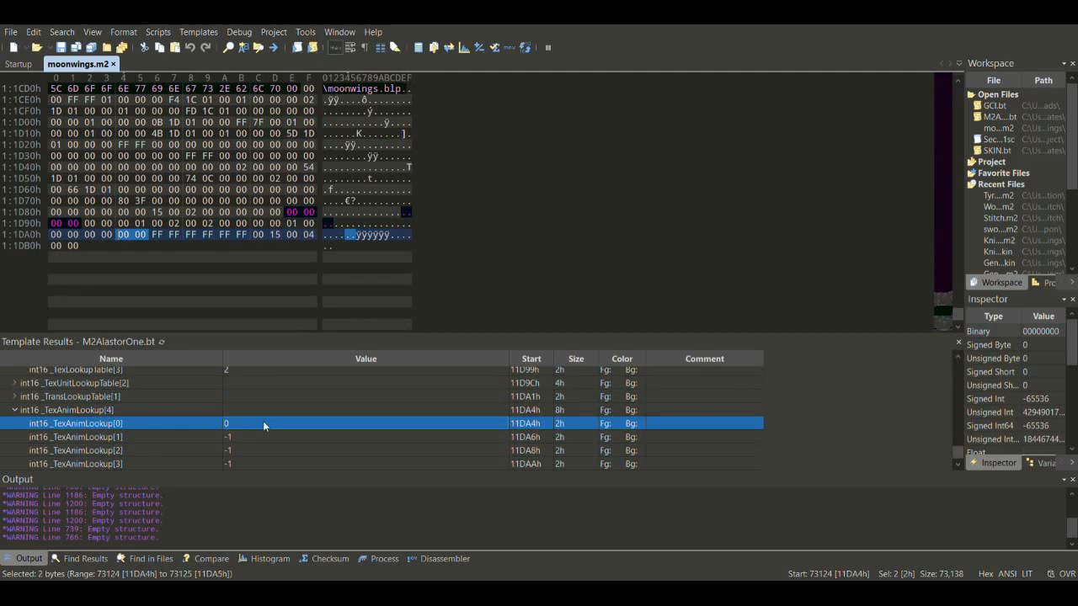
key(Up)
key(Up)
key(Up)
key(Up)
key(Up)
key(Up)
key(Up)
key(Up)
key(Up)
key(Up)
key(Up)
key(Up)
key(Up)
key(Up)
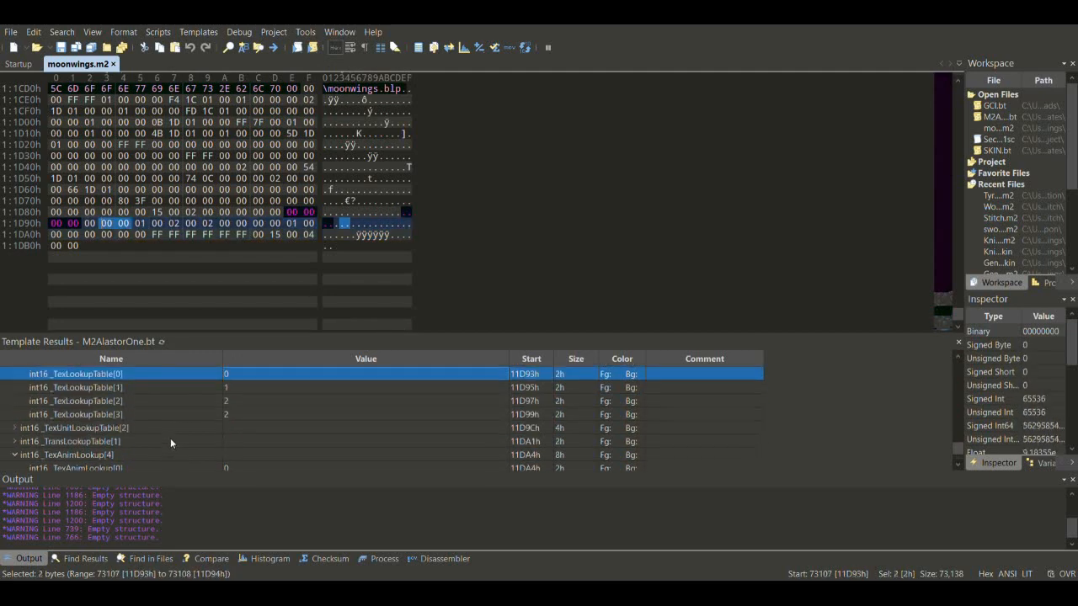
- Expand TextureAnimation and check its Translation, Rotation and Scaling animation blocks
click(14, 415)
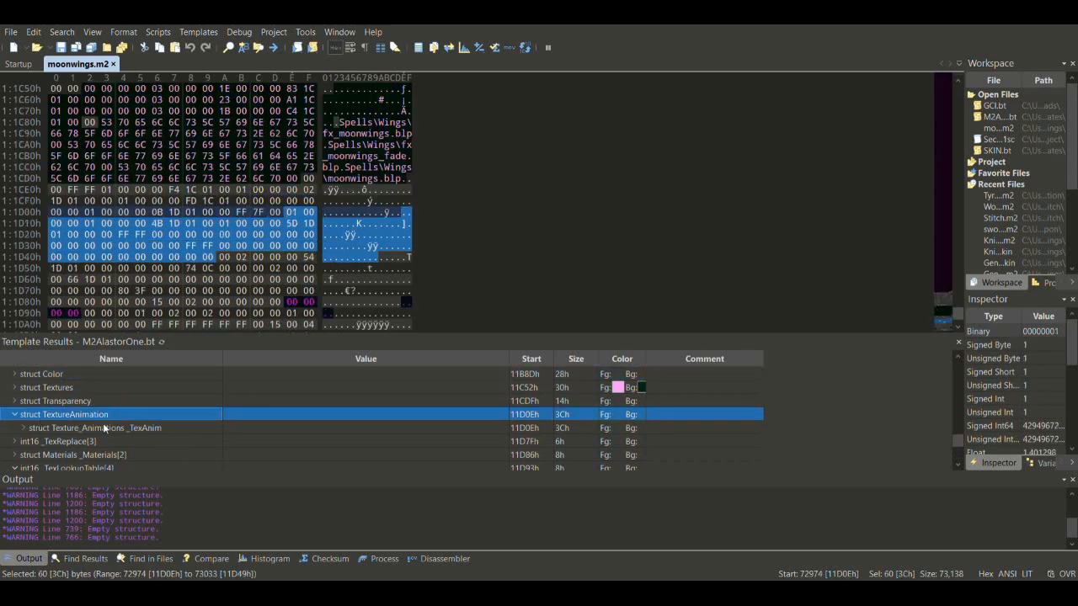
click(23, 428)
click(280, 427)
click(219, 455)
click(152, 441)
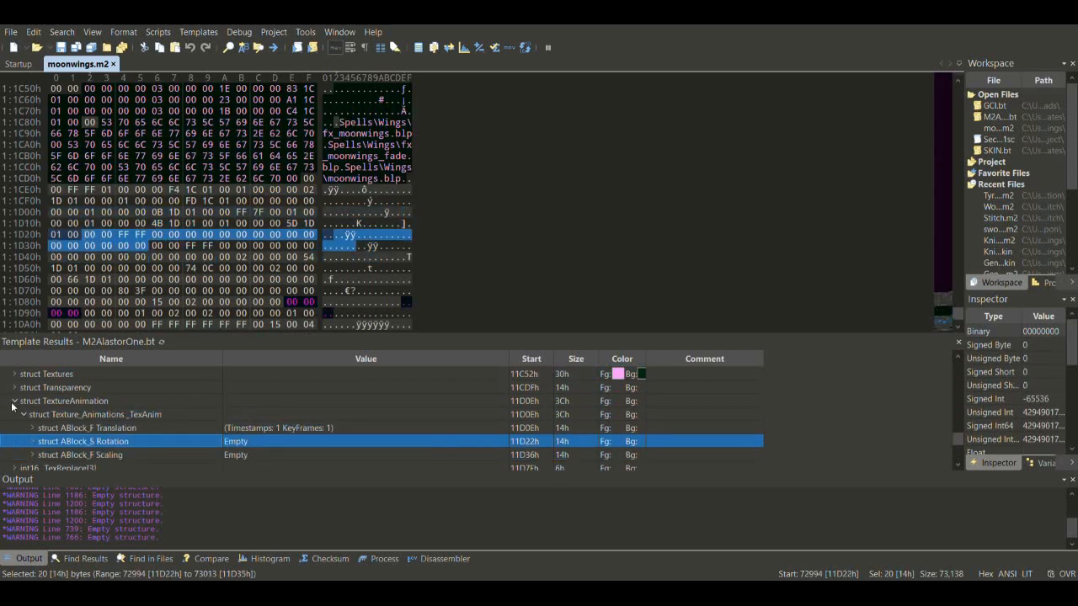
click(36, 402)
click(84, 429)
- Step through the _TexAnimLookup values 0 to 3 again, up to Materials
key(Down)
key(Down)
key(Down)
key(Down)
key(Down)
key(Down)
key(Down)
key(Down)
key(Down)
key(Down)
key(Down)
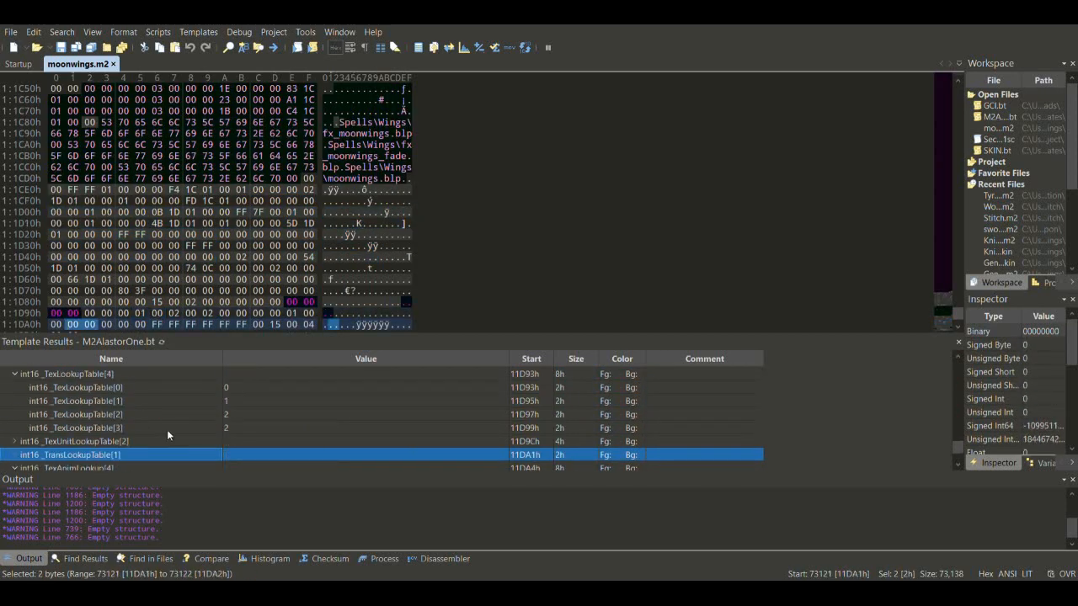
key(Up)
key(Up)
key(Down)
key(Down)
key(Down)
key(Down)
key(Down)
key(Down)
key(Down)
click(158, 437)
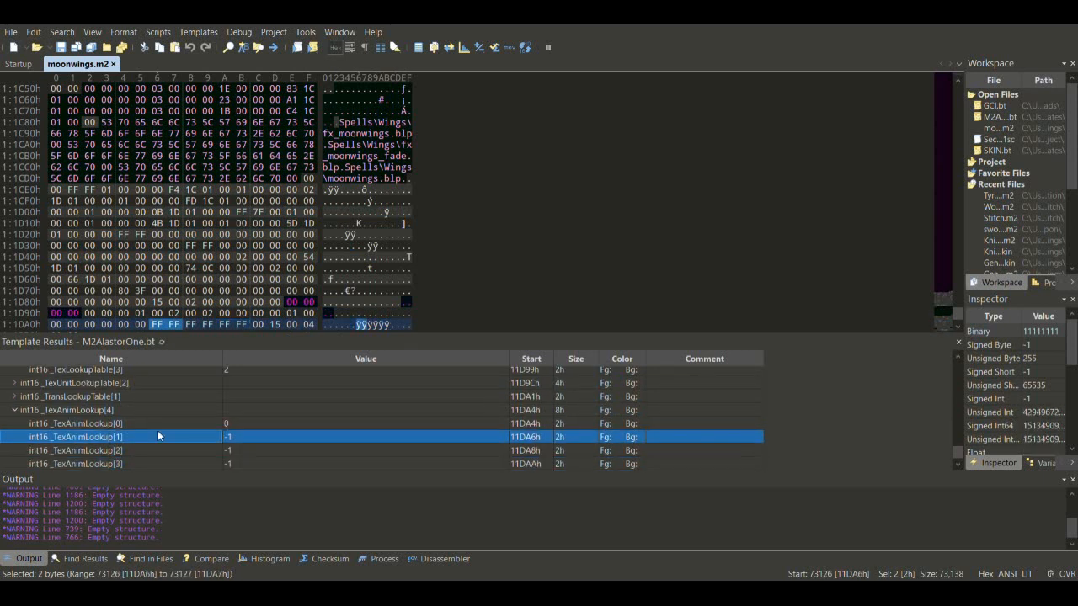
click(138, 426)
click(142, 461)
click(139, 426)
click(146, 453)
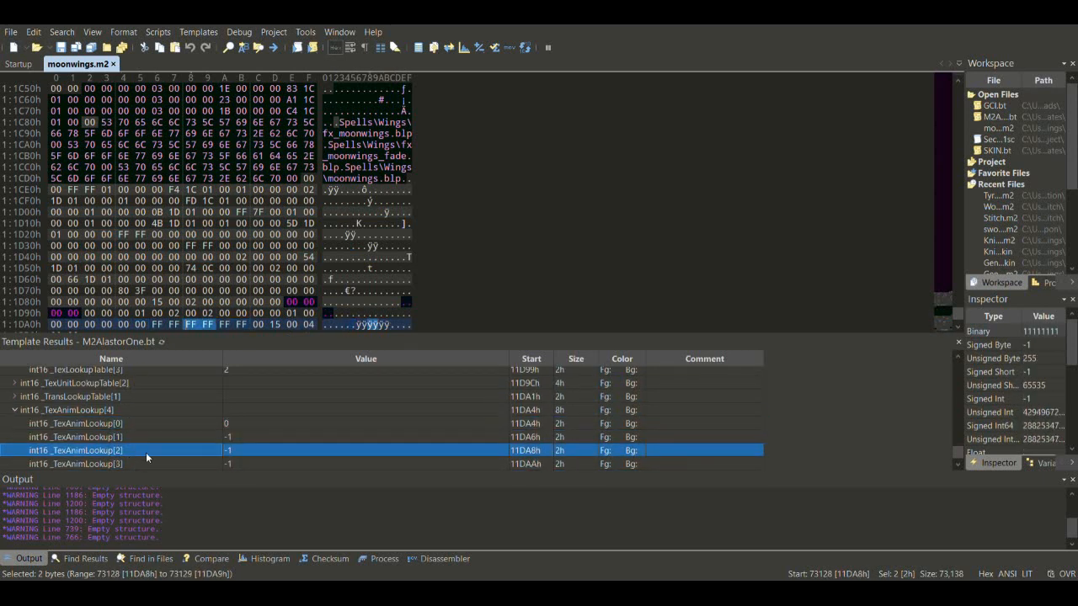
click(227, 428)
key(Down)
key(Down)
key(Down)
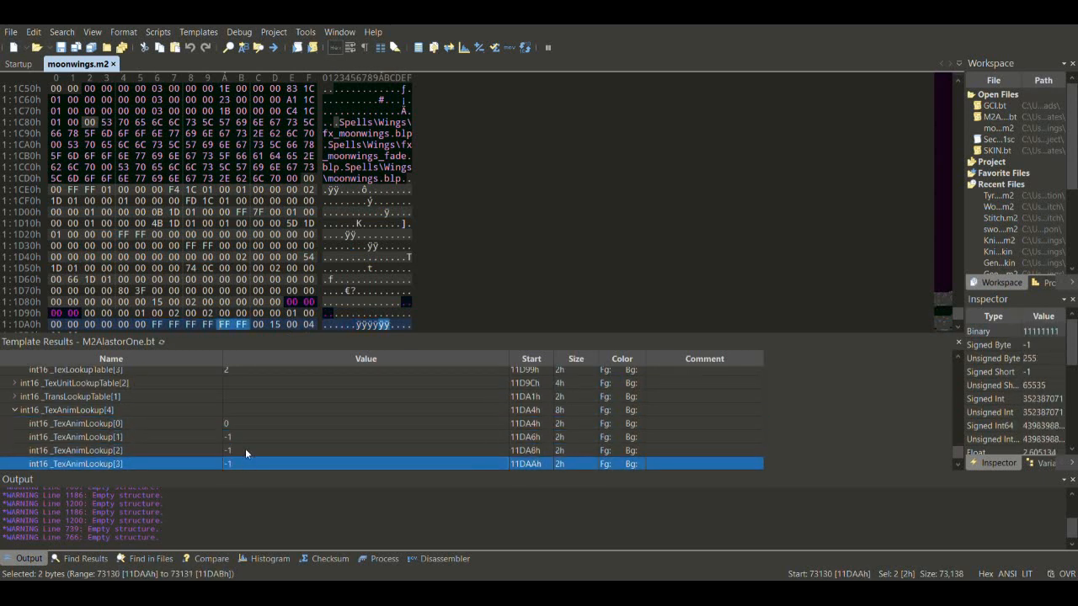
key(Up)
key(Up)
key(Up)
key(Up)
key(Up)
key(Up)
key(Up)
key(Up)
key(Up)
key(Up)
key(Up)
key(Up)
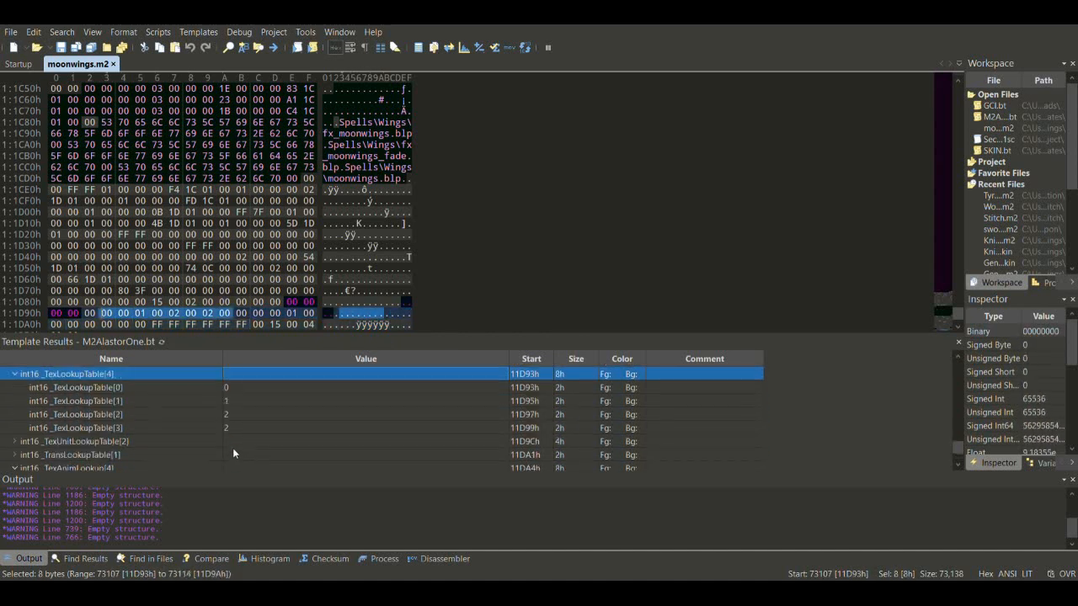
- Inspect _TexLookupTable entries 0–3, then expand Textures to see the three blp paths
click(94, 400)
click(111, 414)
click(127, 429)
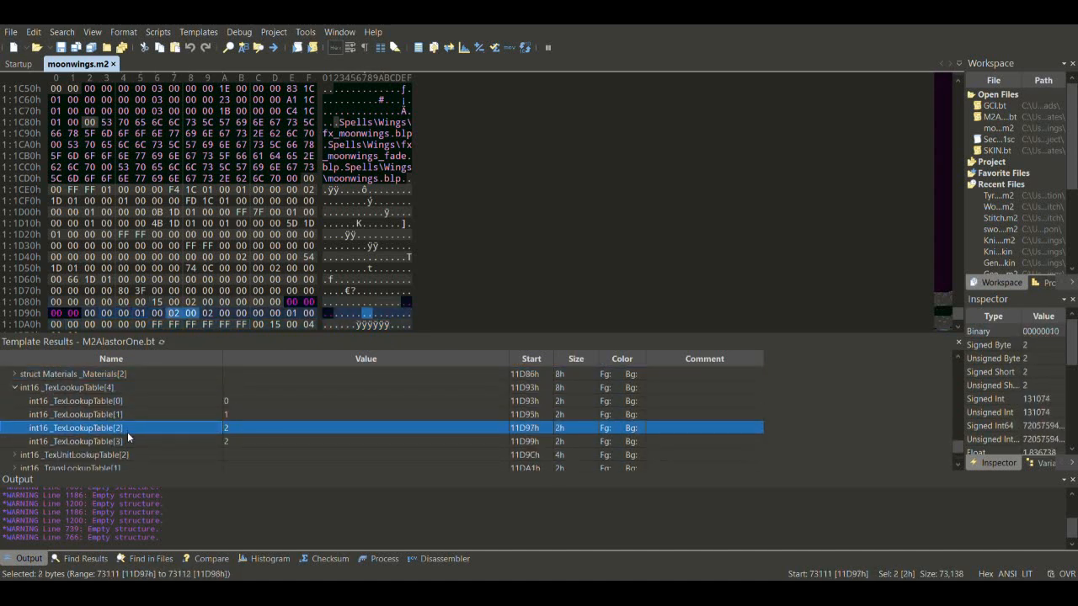
click(209, 441)
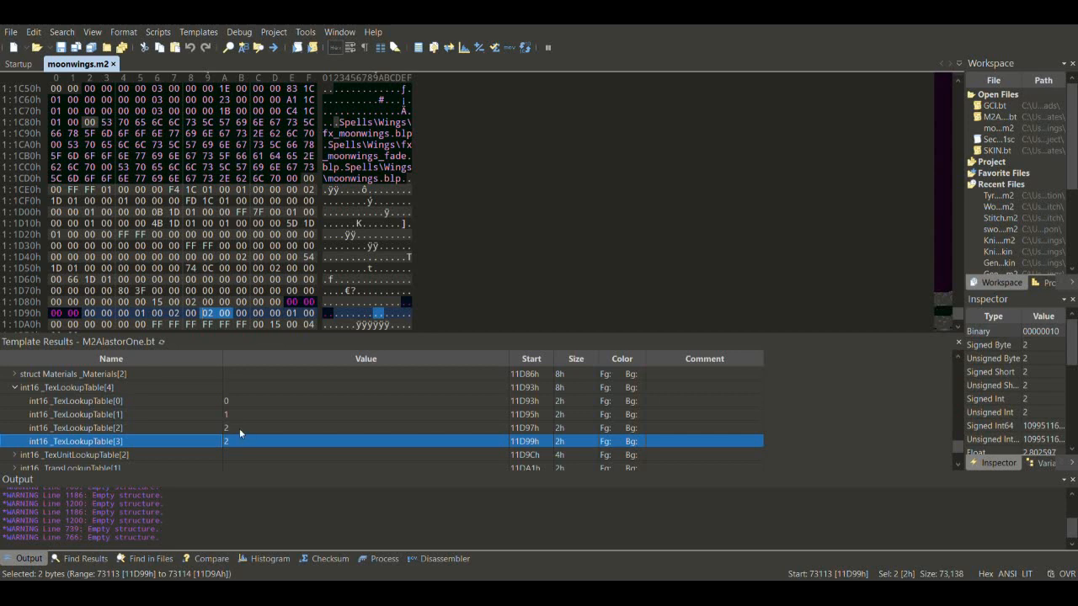
key(Up)
key(Up)
key(Up)
key(Up)
key(Up)
key(Up)
key(Up)
key(Up)
key(Up)
key(Up)
key(Up)
key(Up)
key(Up)
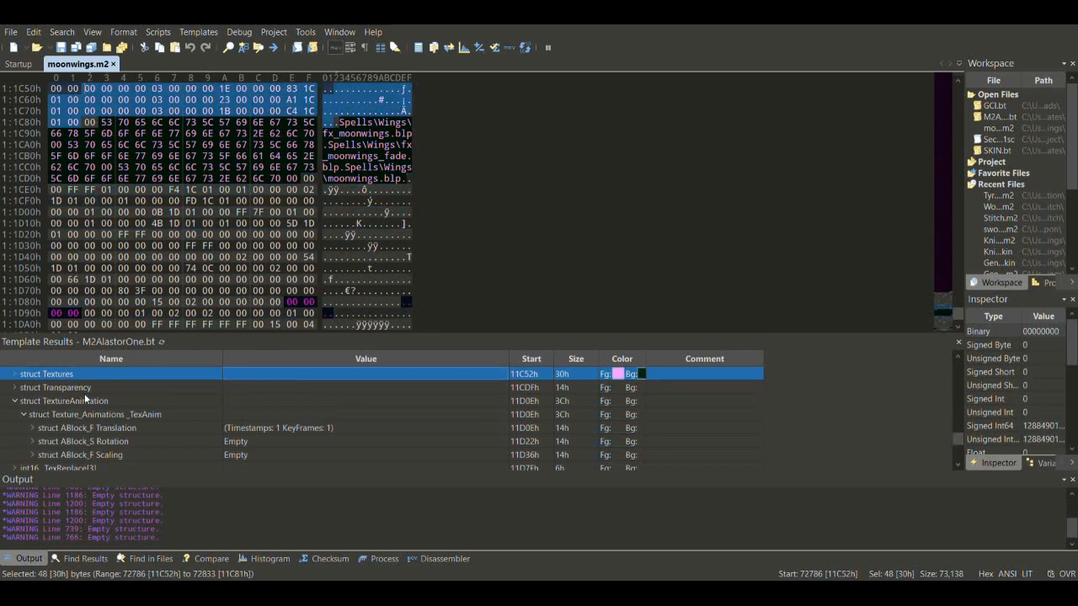
click(15, 374)
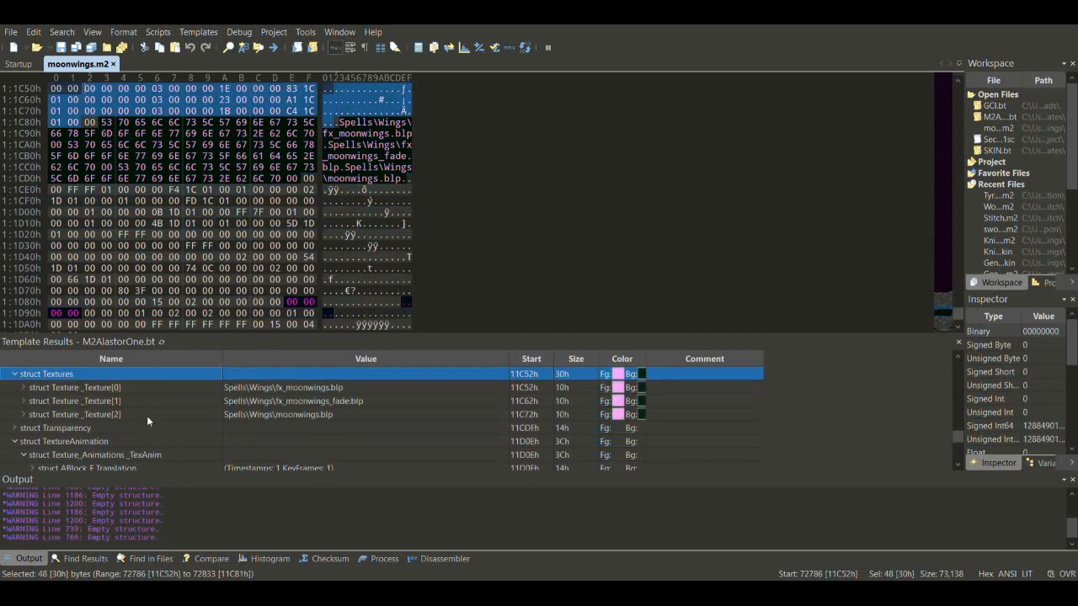
click(131, 413)
- Recheck the _TexLookupTable values 0 to 3 against the Materials entries
key(Down)
key(Down)
key(Down)
key(Down)
key(Down)
key(Down)
key(Down)
key(Down)
key(Down)
key(Down)
key(Down)
key(Down)
key(Down)
key(Down)
key(Down)
key(Down)
click(178, 425)
key(Up)
key(Up)
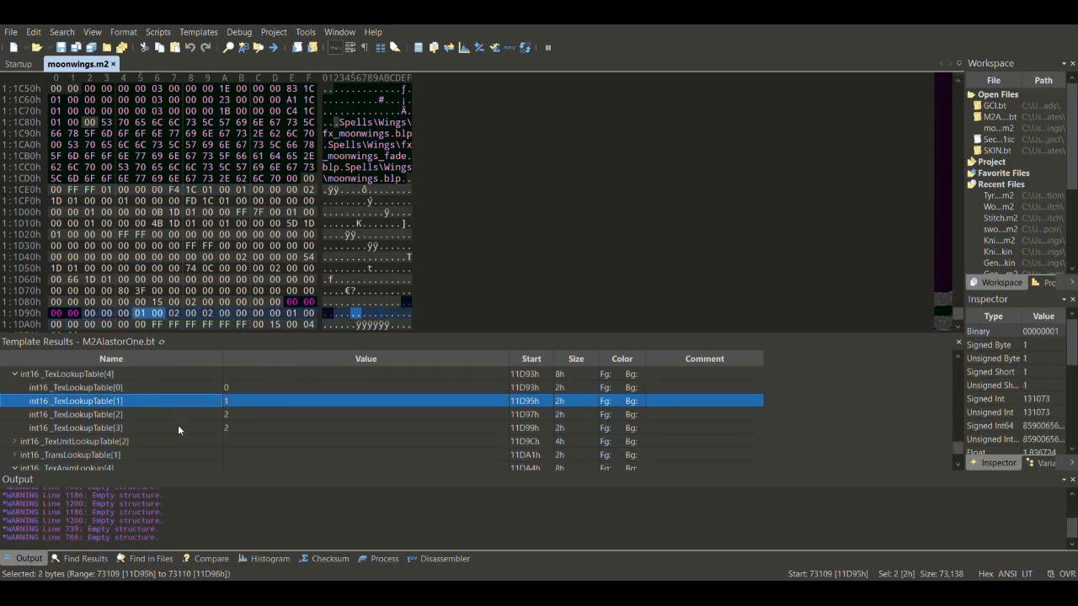
click(233, 416)
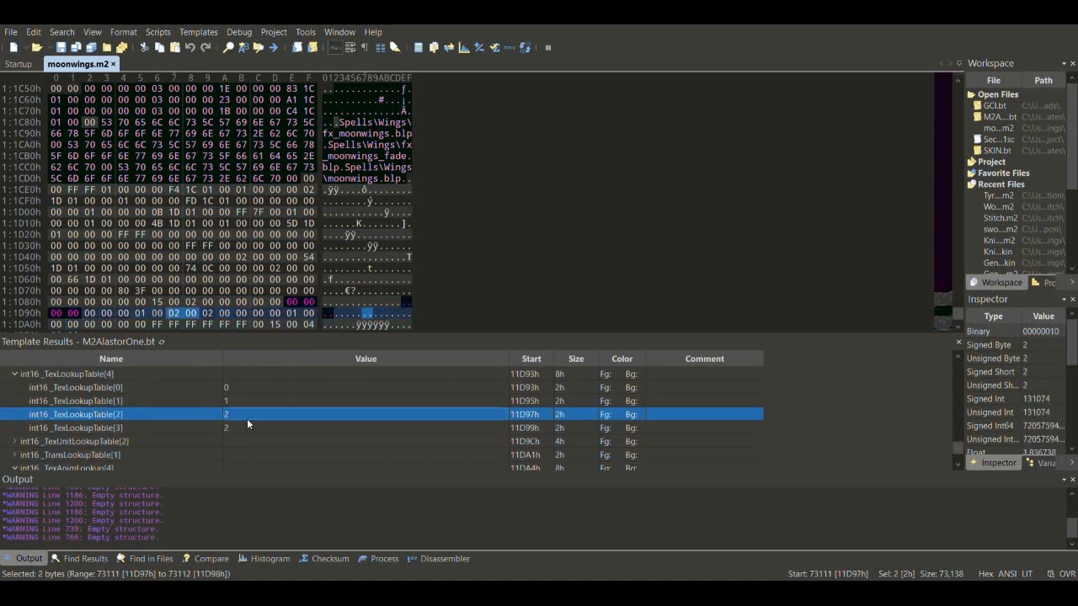
click(251, 429)
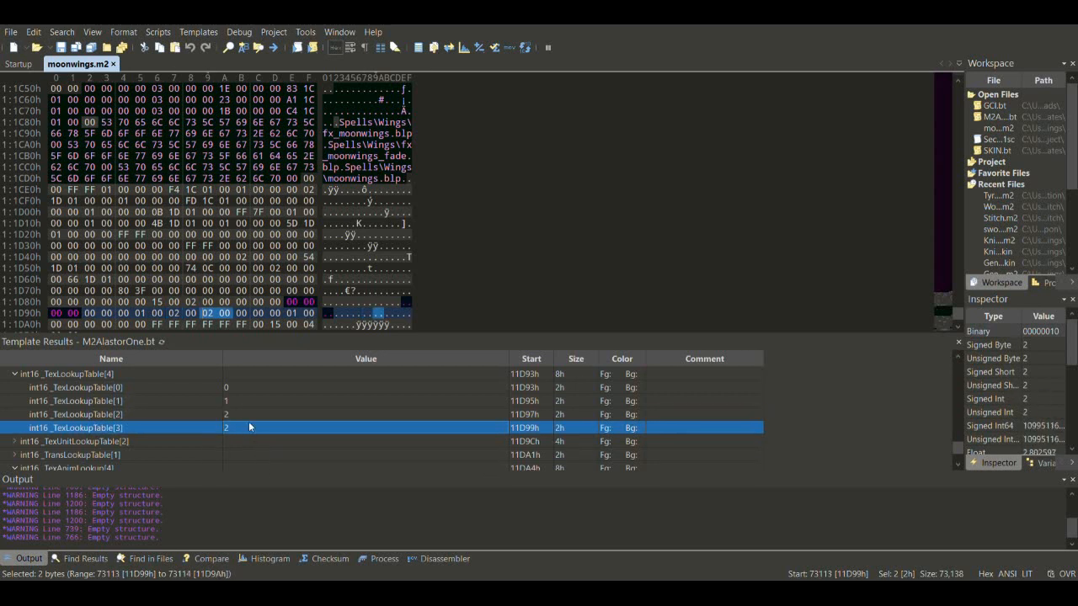
click(243, 419)
key(Up)
key(Up)
key(Up)
key(Up)
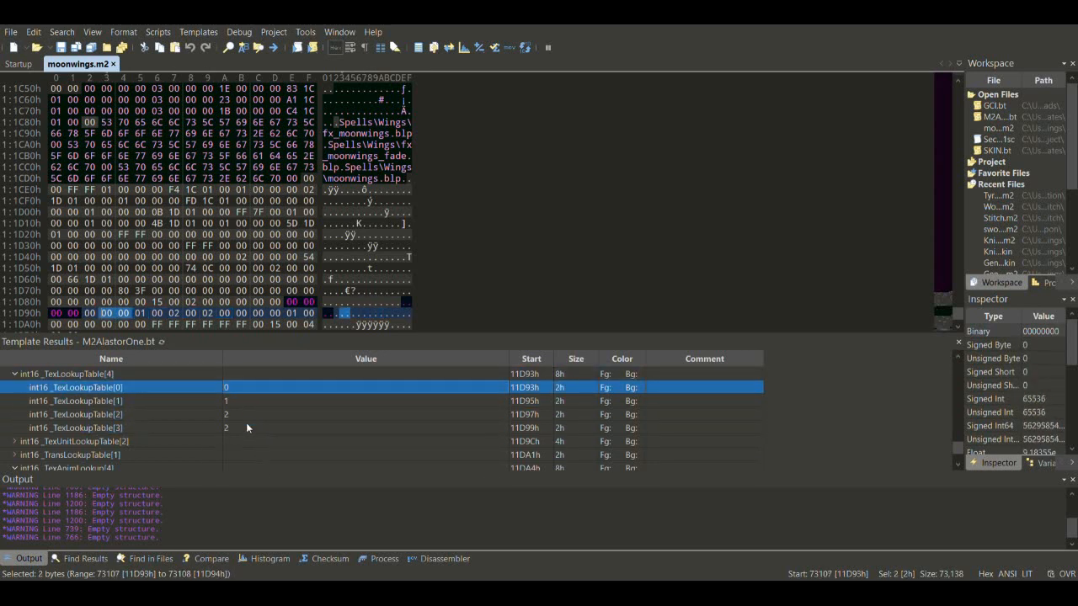
click(234, 416)
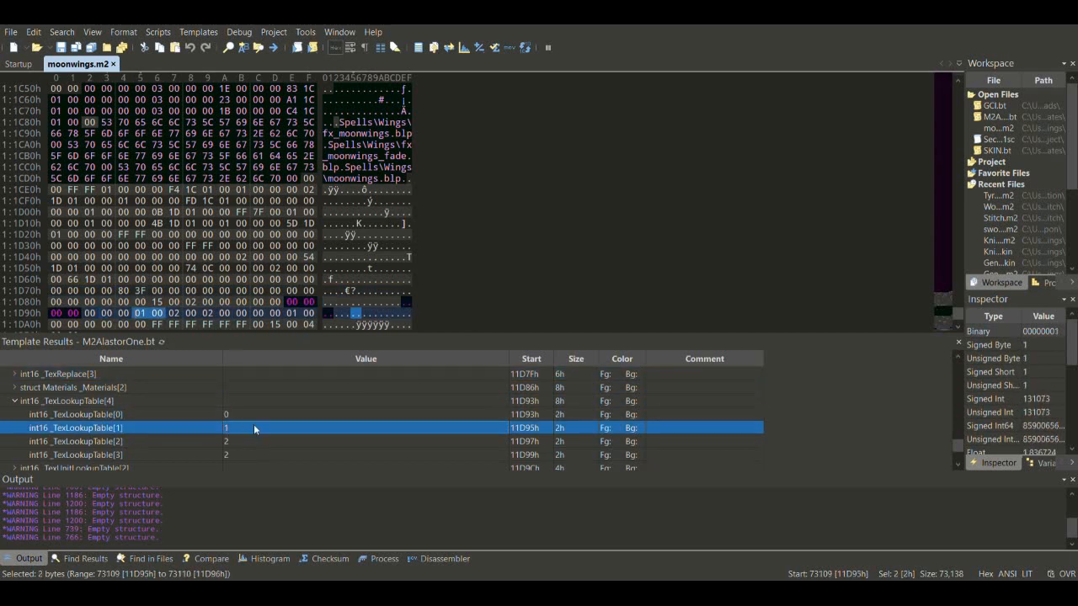
click(245, 413)
click(254, 425)
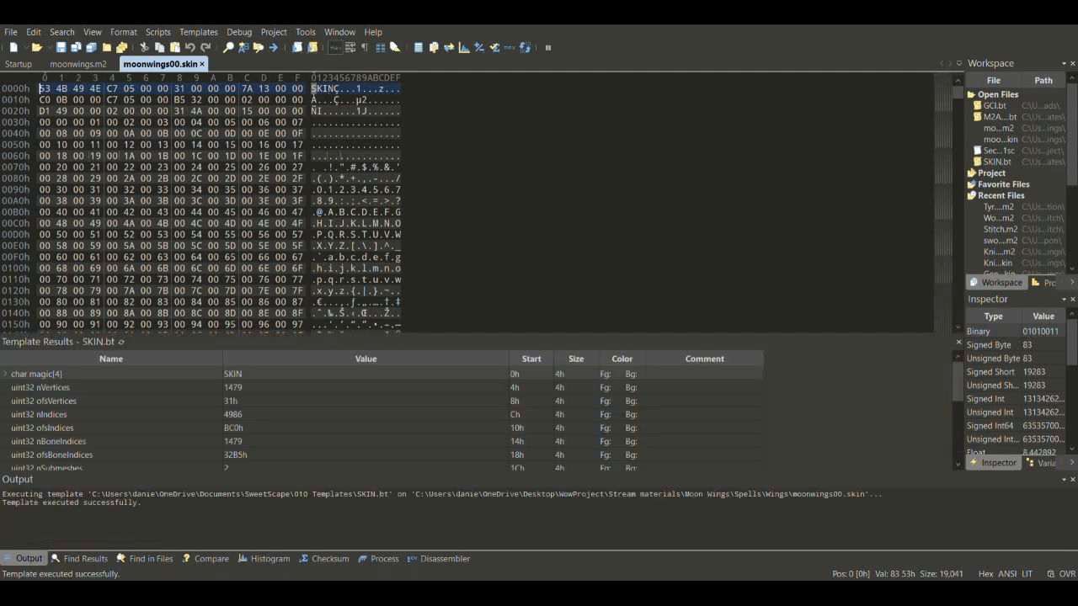
- Expand the skin file's TextureUnits[0] and read its TextureLookupID and TexAnimLookupID
click(72, 453)
key(Down)
key(Down)
key(Down)
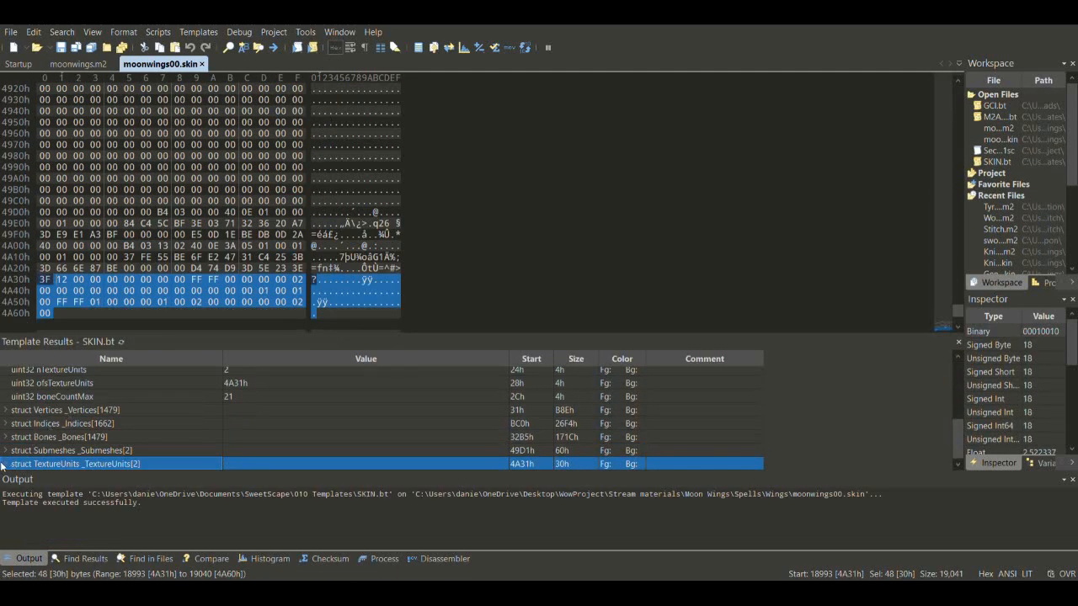
click(3, 464)
click(15, 456)
scroll(16, 459, down, 2)
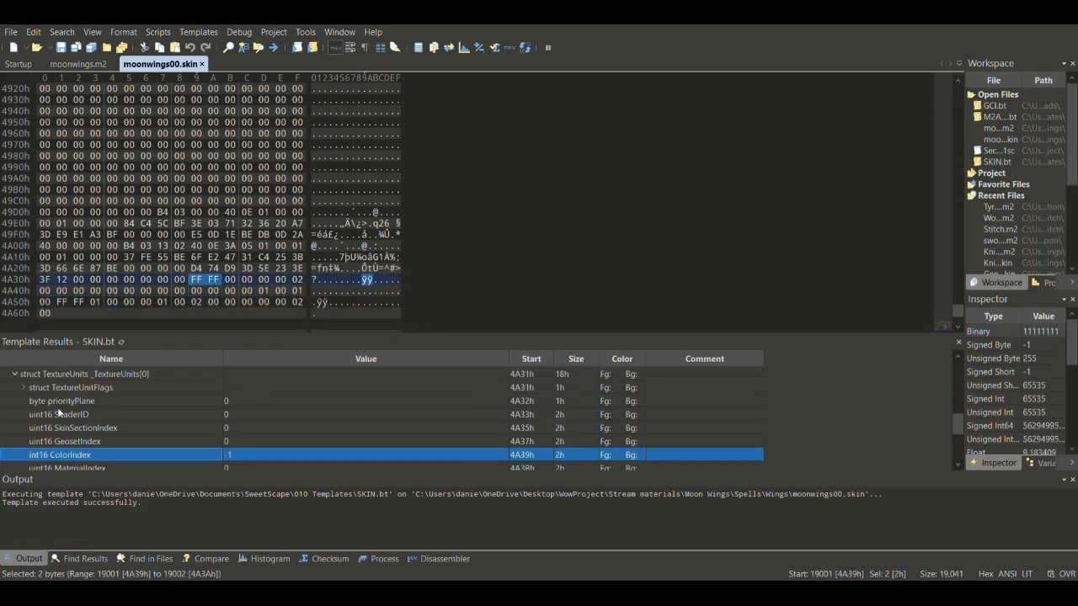
scroll(138, 434, down, 3)
key(Up)
key(Up)
key(Up)
key(Up)
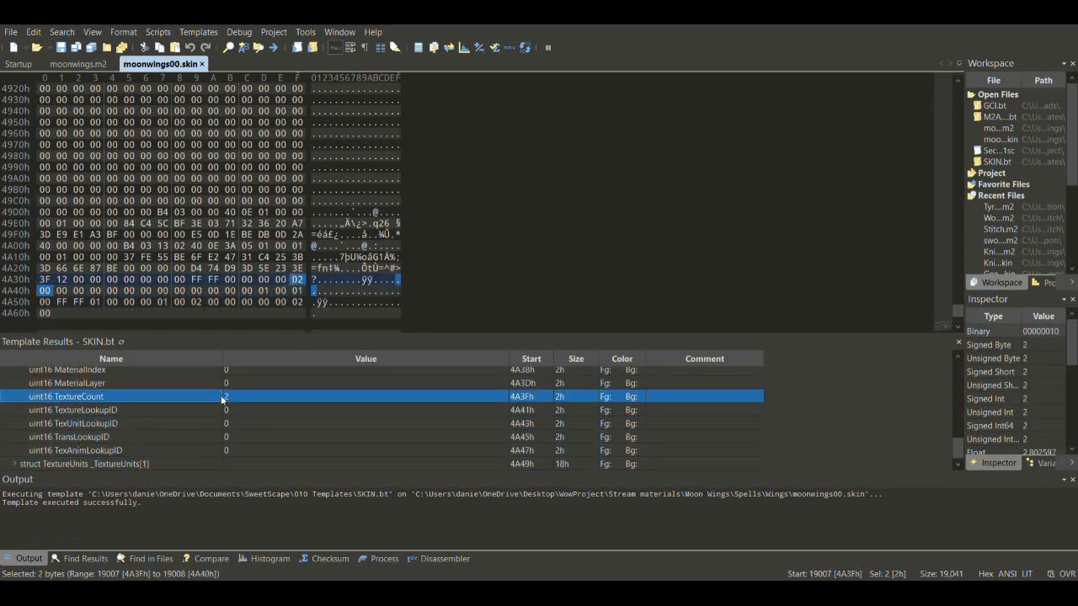
click(249, 411)
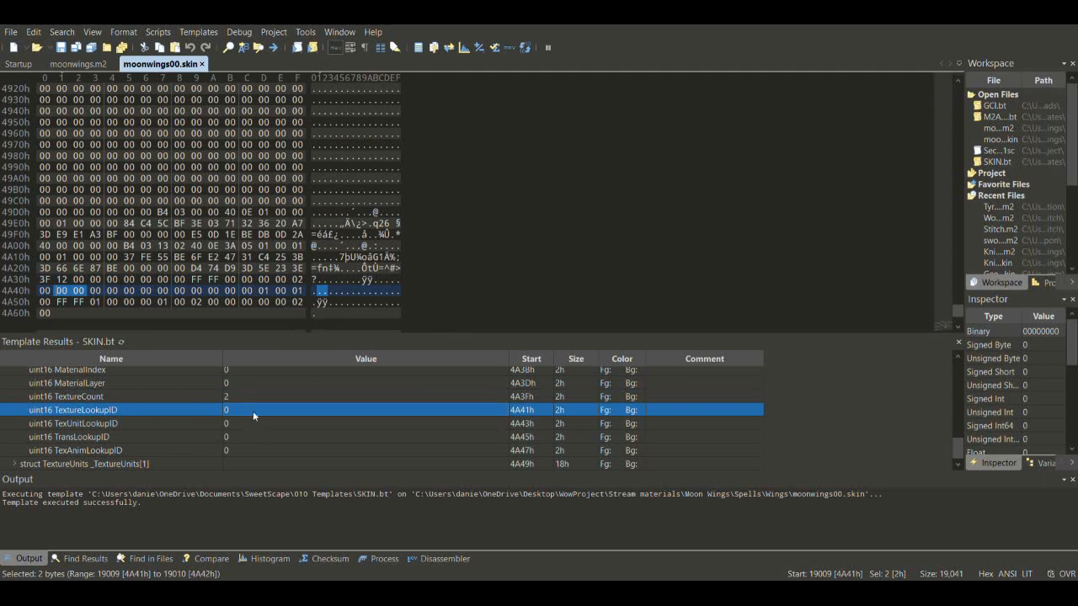
click(236, 451)
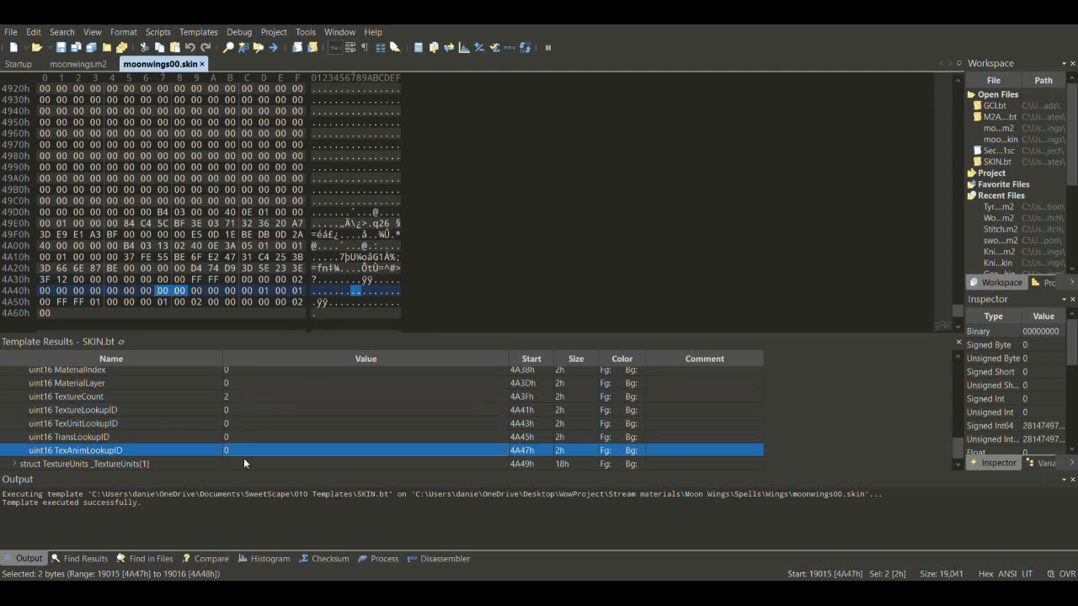
- Expand TextureUnits[1], read its TexAnimLookupID of 2, then reach moonwings.m2's TexAnimLookup entries
click(15, 464)
click(191, 440)
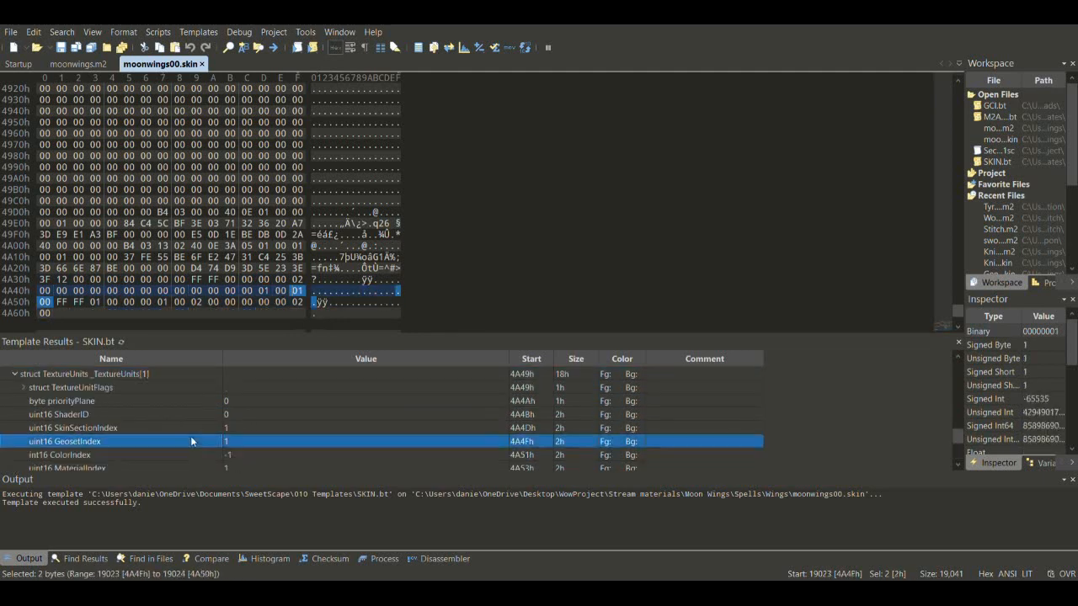
key(Down)
key(Down)
key(Down)
key(Down)
key(Down)
key(Down)
key(Down)
key(Down)
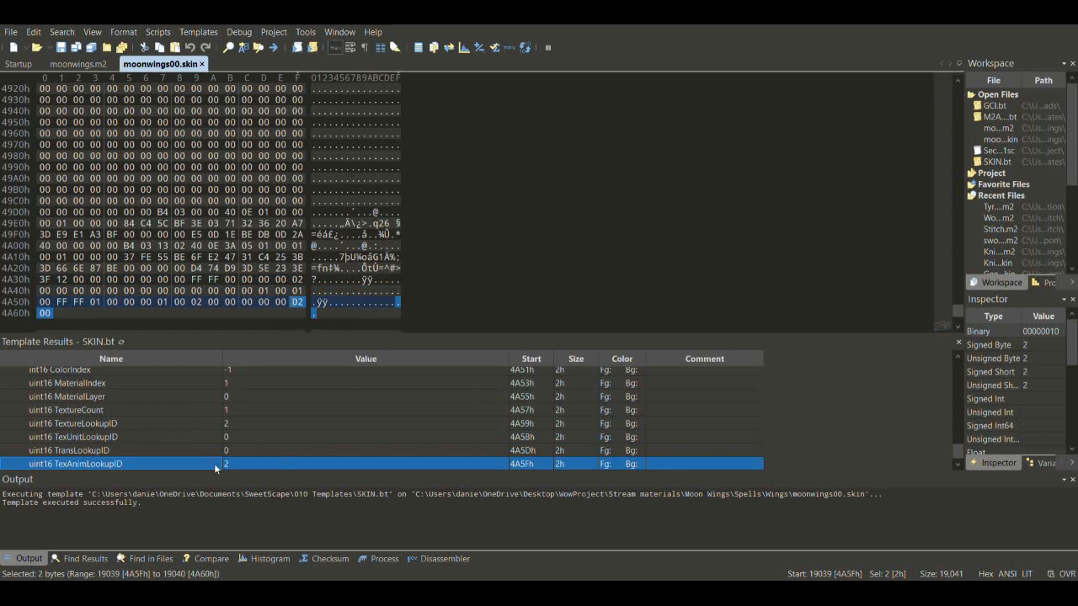
key(Down)
key(Down)
key(Down)
key(Down)
key(Down)
key(Down)
key(Down)
key(Down)
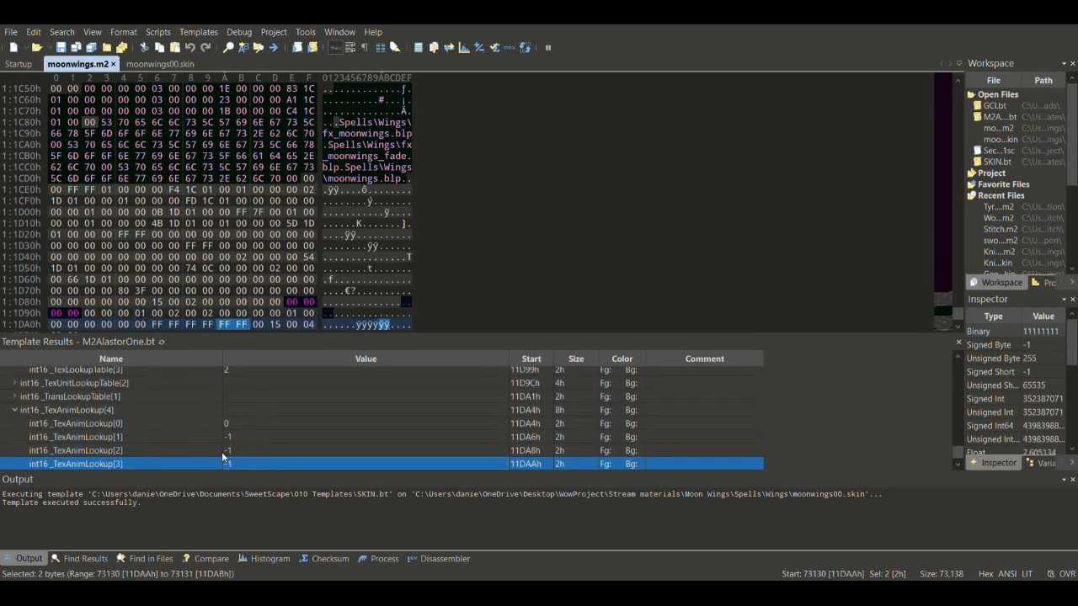
- Review moonwings.m2's Materials, TexLookupTable entries and first texture fx_moonwings.blp
key(Page_Up)
key(Page_Up)
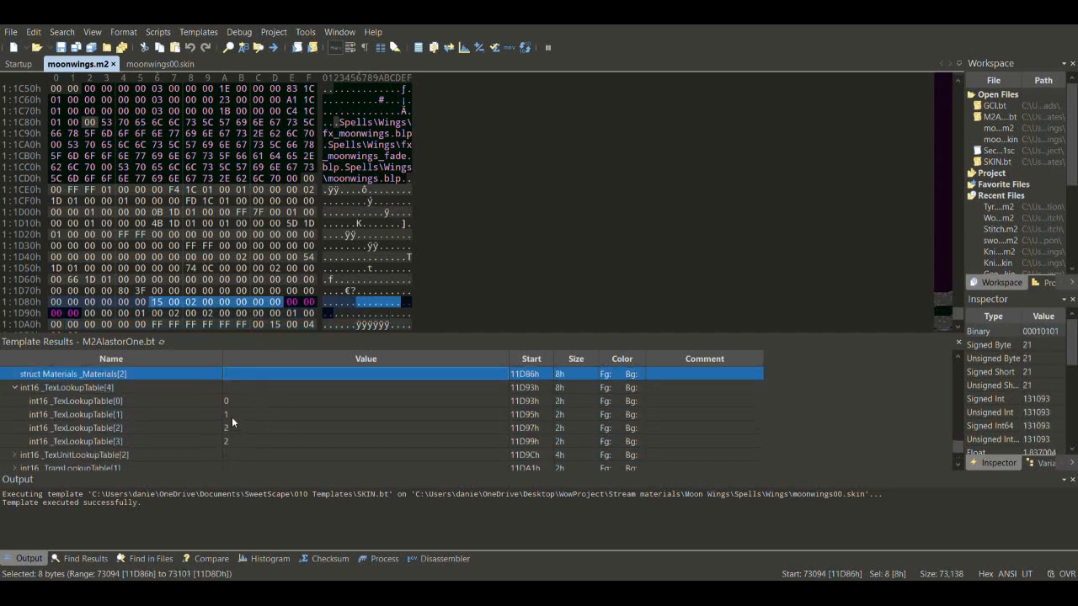
click(228, 401)
click(244, 417)
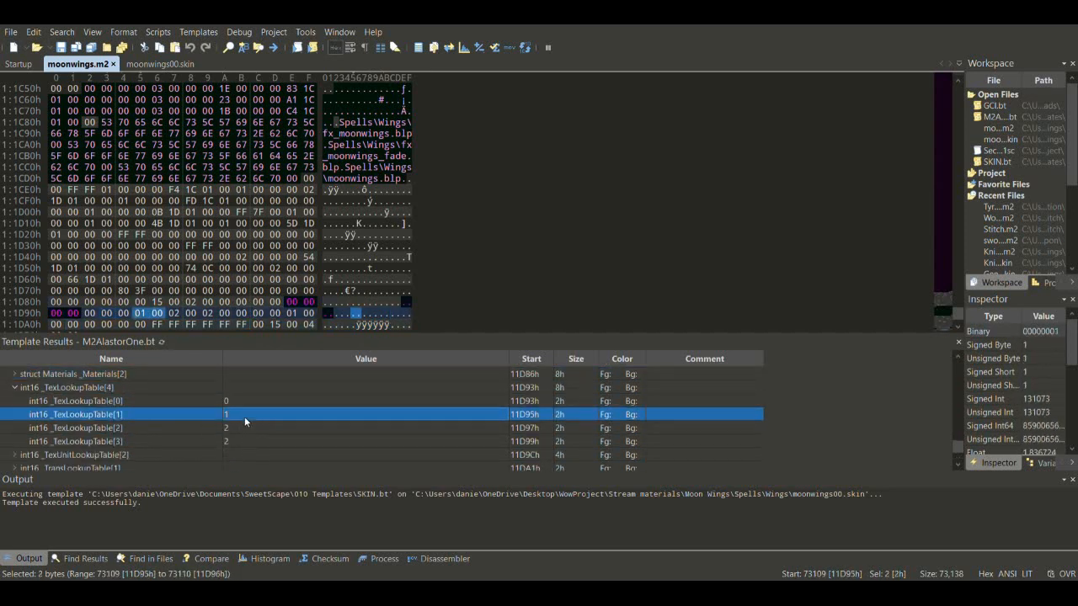
click(247, 406)
click(245, 410)
key(Up)
key(Up)
key(Up)
key(Up)
key(Up)
key(Up)
key(Up)
key(Up)
key(Up)
key(Up)
key(Up)
key(Up)
key(Up)
key(Up)
key(Up)
key(Up)
key(Up)
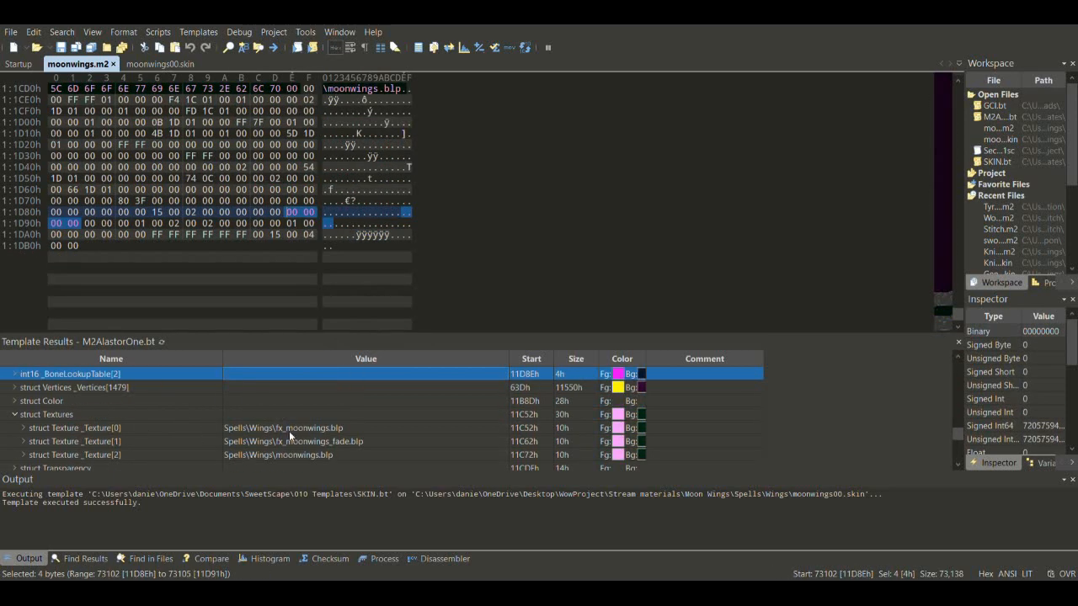
click(289, 429)
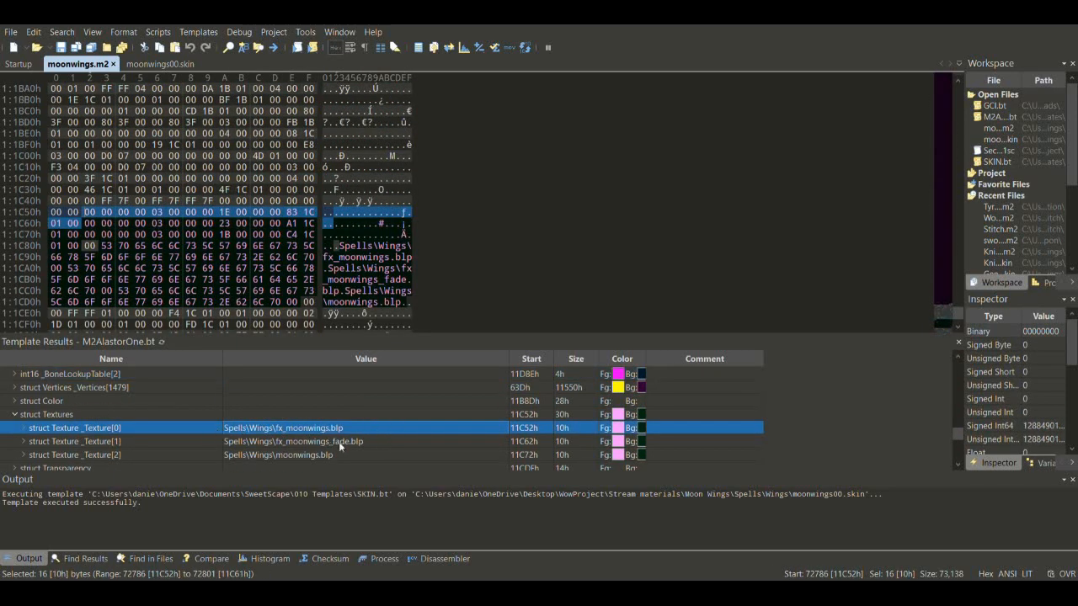
- Compare TexAnimLookup entries 0 and -1, then move up to the header emitter offsets
key(Down)
key(Down)
key(Down)
key(Down)
key(Down)
key(Down)
key(Down)
key(Down)
key(Down)
key(Down)
key(Down)
key(Down)
key(Down)
key(Down)
key(Down)
key(Down)
key(Down)
key(Down)
key(Down)
key(Down)
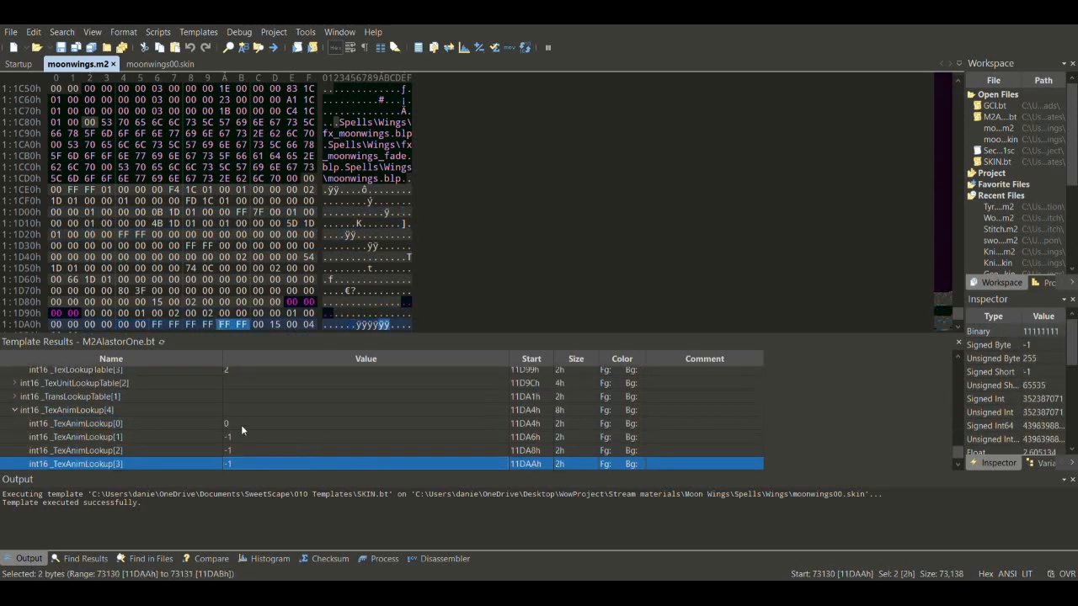
click(233, 421)
click(235, 432)
click(238, 428)
click(243, 435)
click(238, 428)
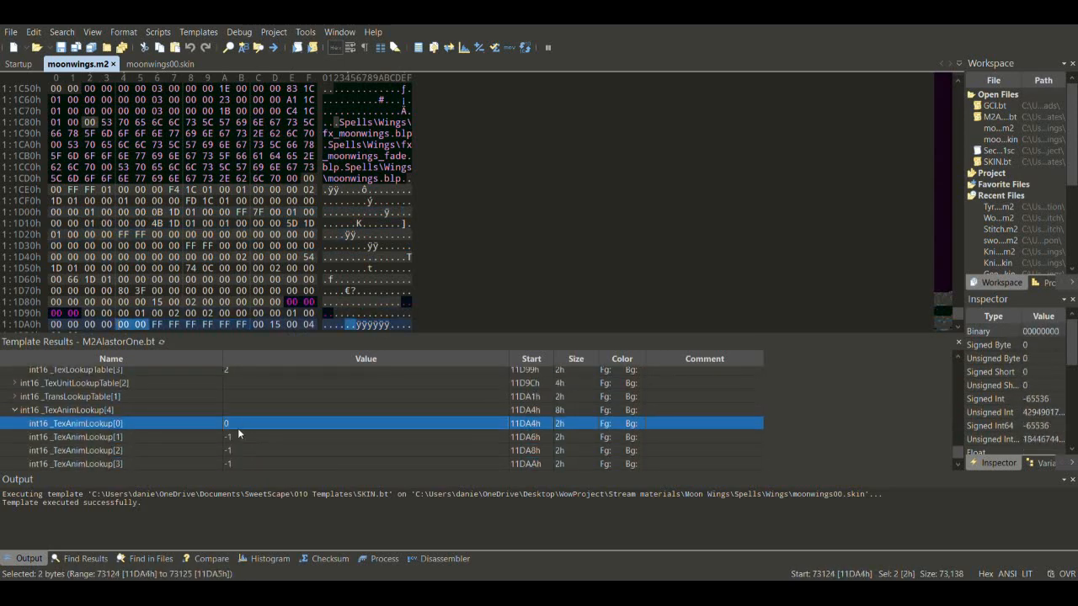
click(241, 435)
click(240, 425)
click(248, 436)
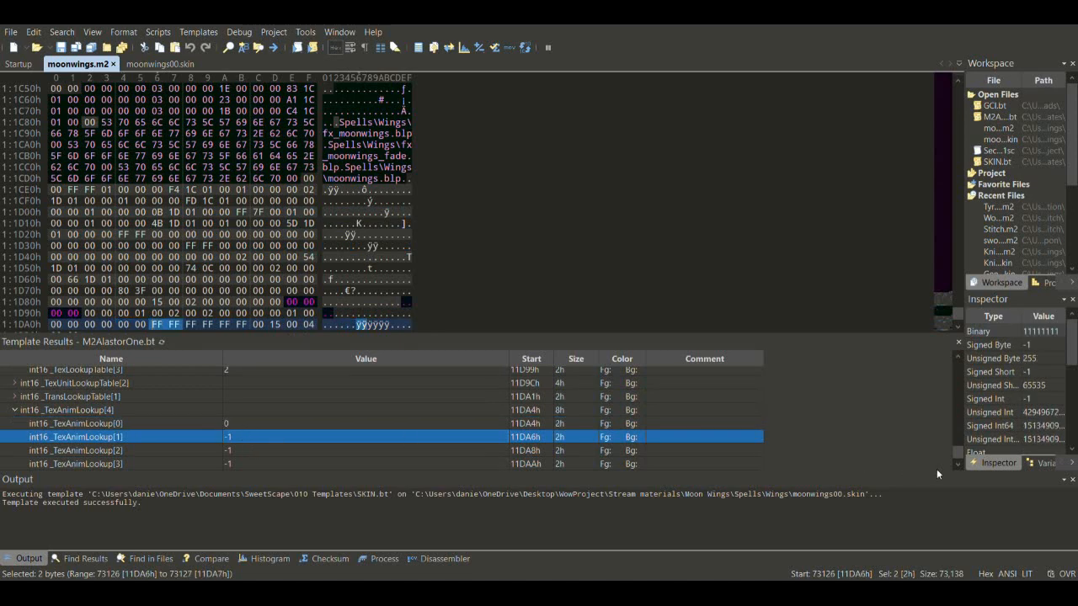
key(Up)
key(Up)
key(Up)
key(Up)
key(Up)
key(Up)
key(Up)
key(Up)
key(Up)
key(Up)
key(Up)
key(Up)
key(Up)
key(Up)
key(Up)
key(Up)
key(Up)
key(Up)
key(Up)
key(Up)
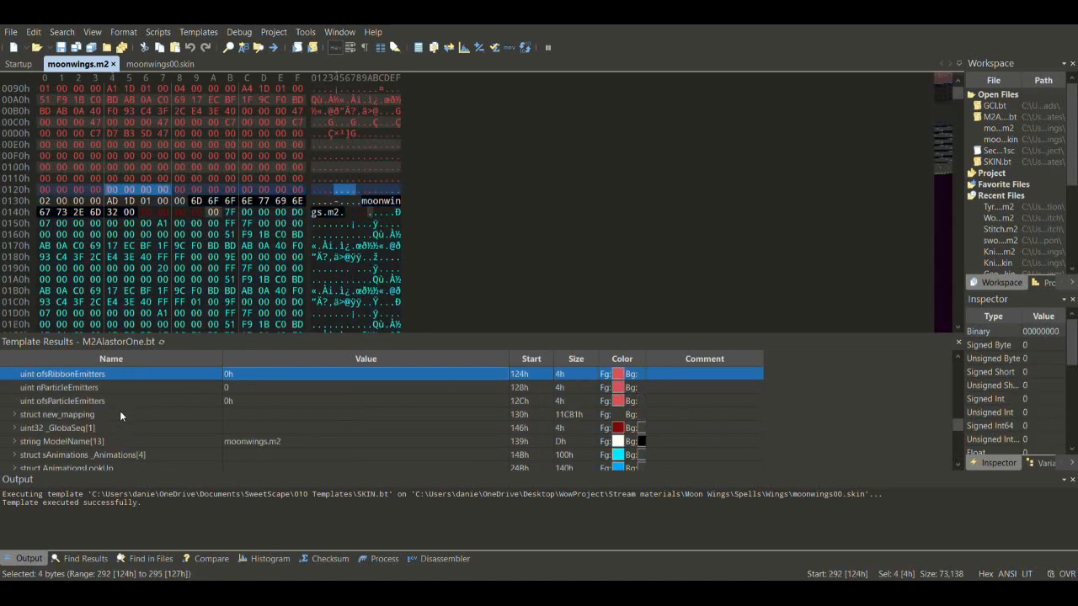
- Expand new_mapping and _AltMapping[2], reading AltMapping values 21 and 4
click(14, 415)
click(45, 431)
key(Down)
key(Down)
key(Down)
key(Down)
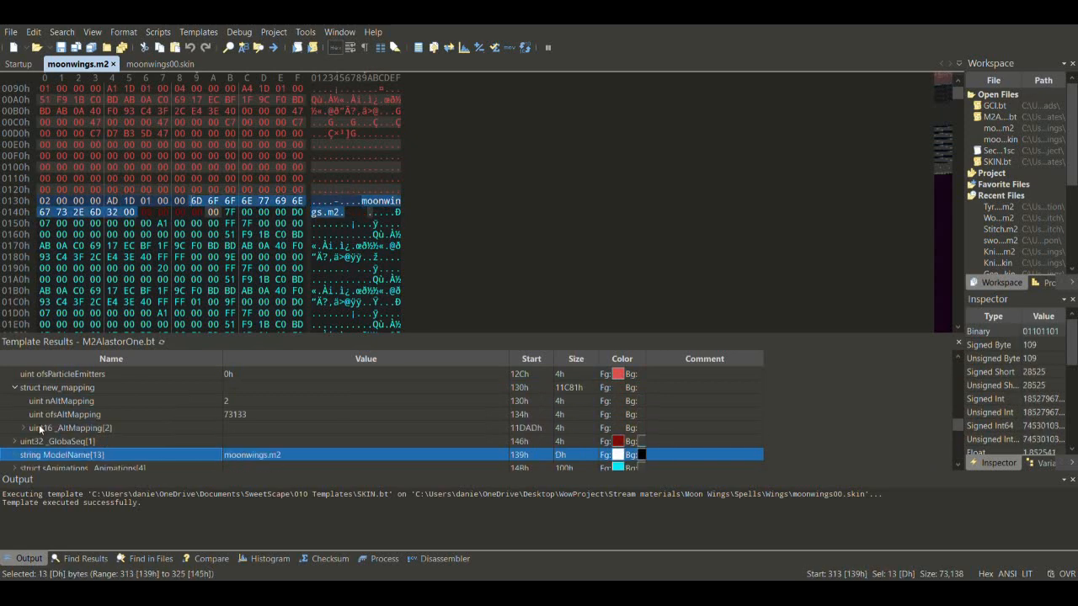
click(24, 428)
click(269, 438)
click(258, 453)
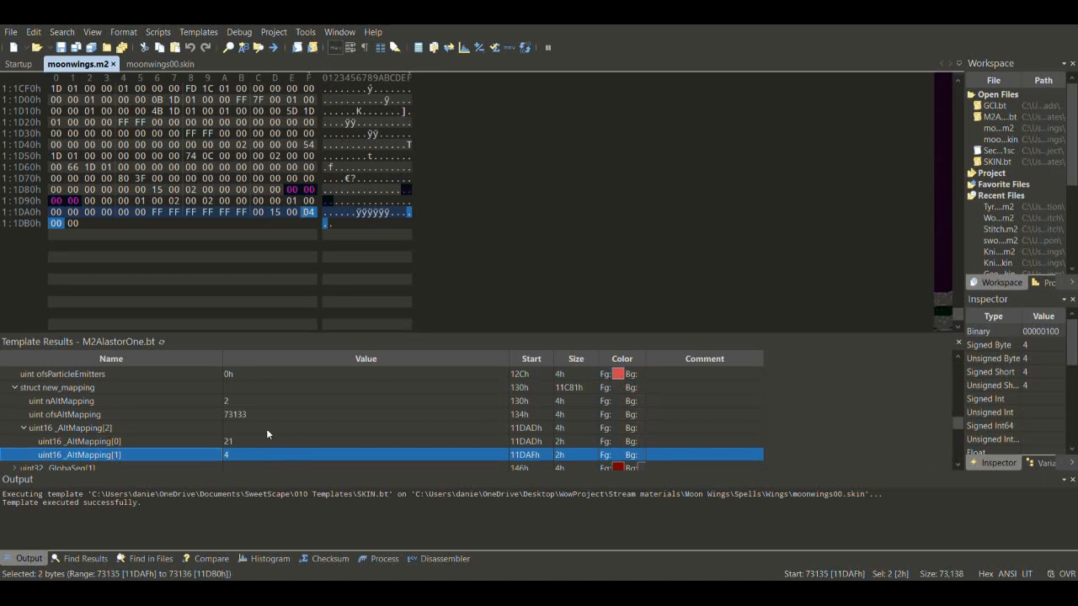
key(Down)
key(Down)
key(Down)
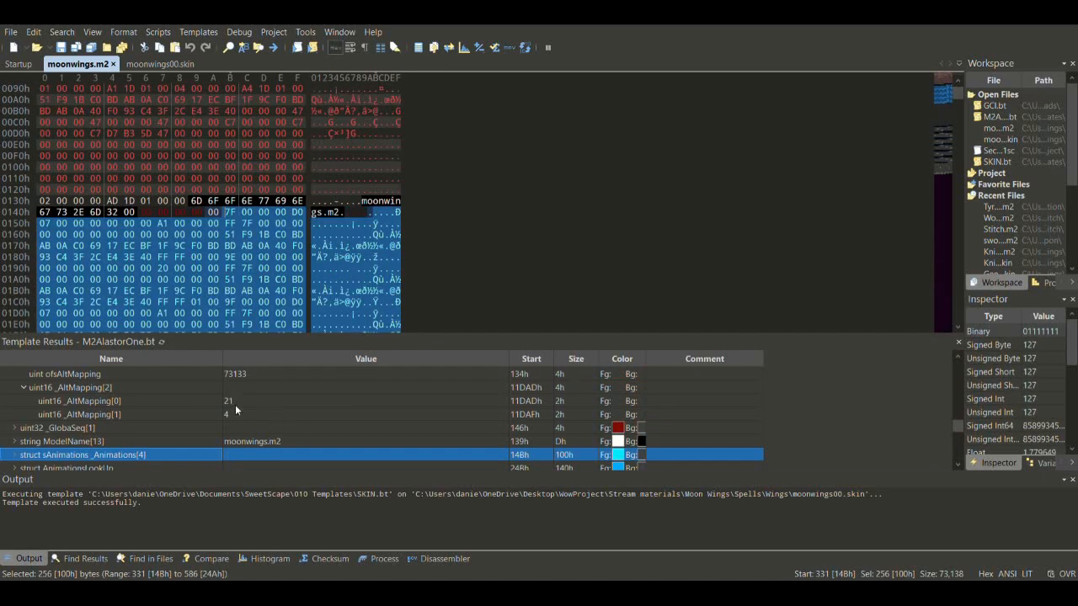
click(235, 405)
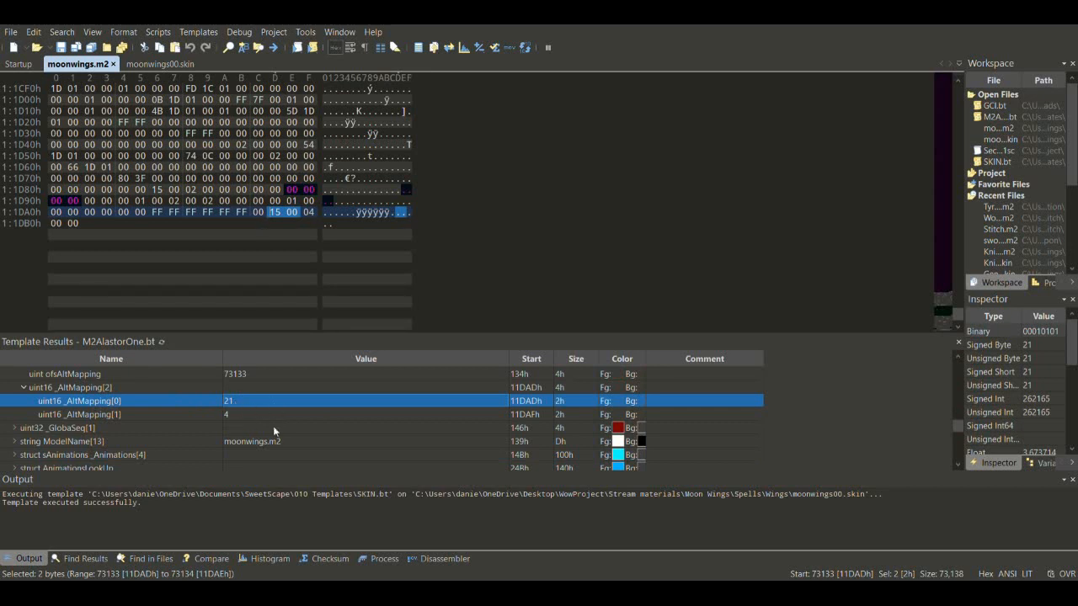
click(271, 415)
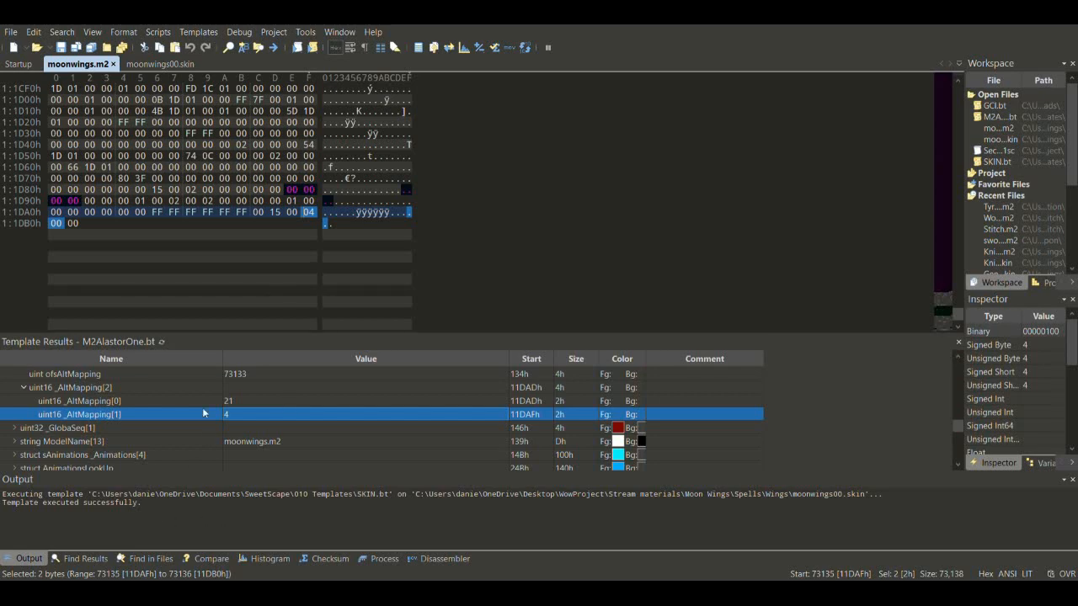
- Select ModelName and arrow back to the m2's texture lookup table
drag(205, 412, 241, 405)
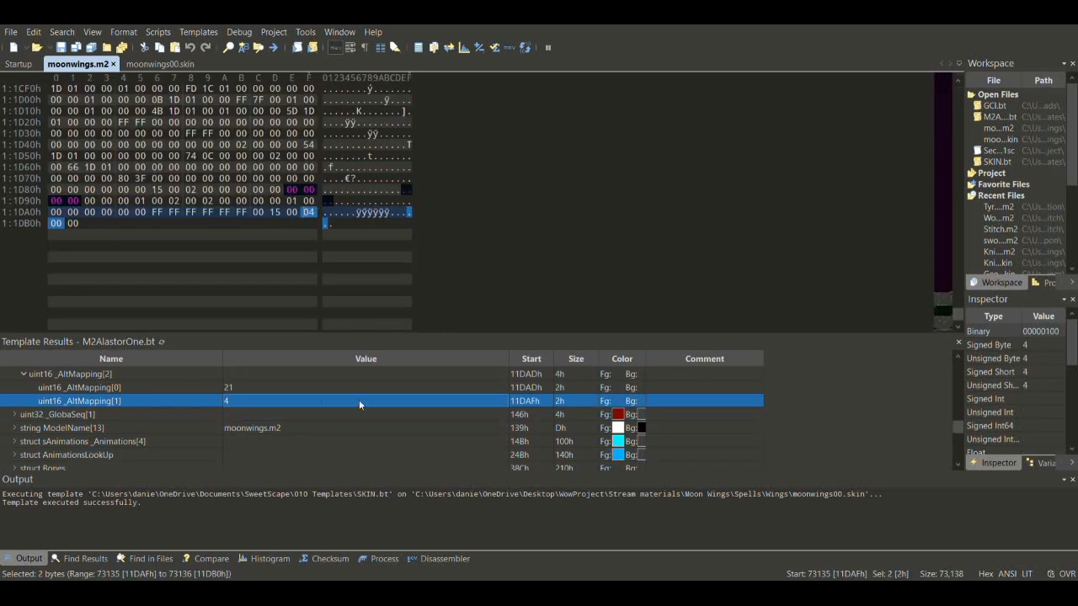
click(466, 431)
key(Down)
key(Down)
key(Down)
key(Down)
key(Down)
key(Down)
key(Down)
key(Down)
key(Down)
key(Down)
key(Down)
key(Down)
key(Down)
key(Down)
key(Down)
key(Down)
key(Down)
key(Down)
key(Down)
key(Down)
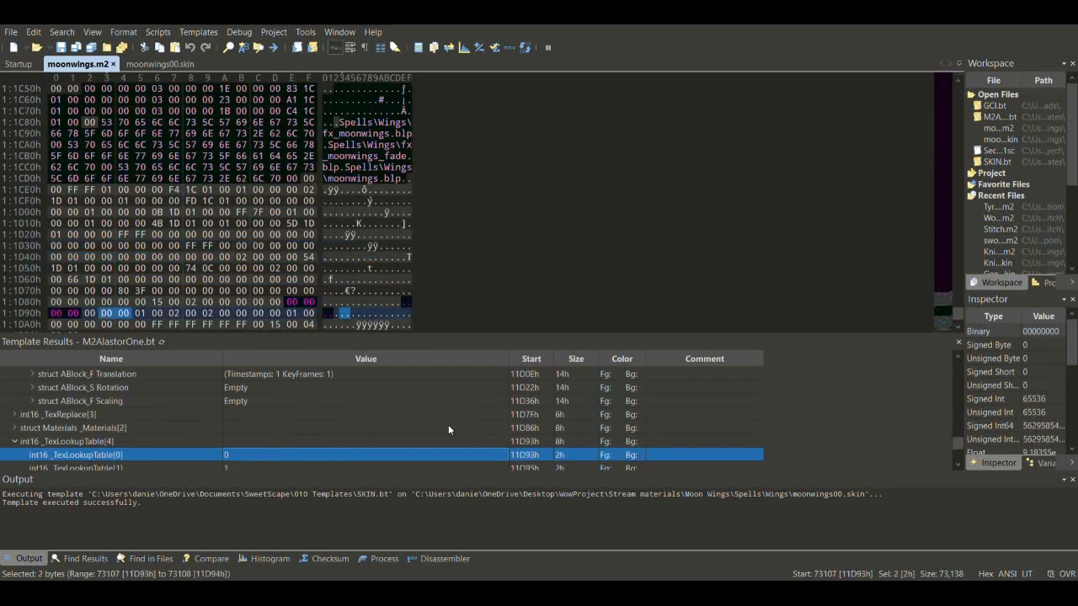
key(Up)
key(Up)
key(Up)
key(Up)
key(Up)
key(Up)
key(Up)
key(Up)
key(Up)
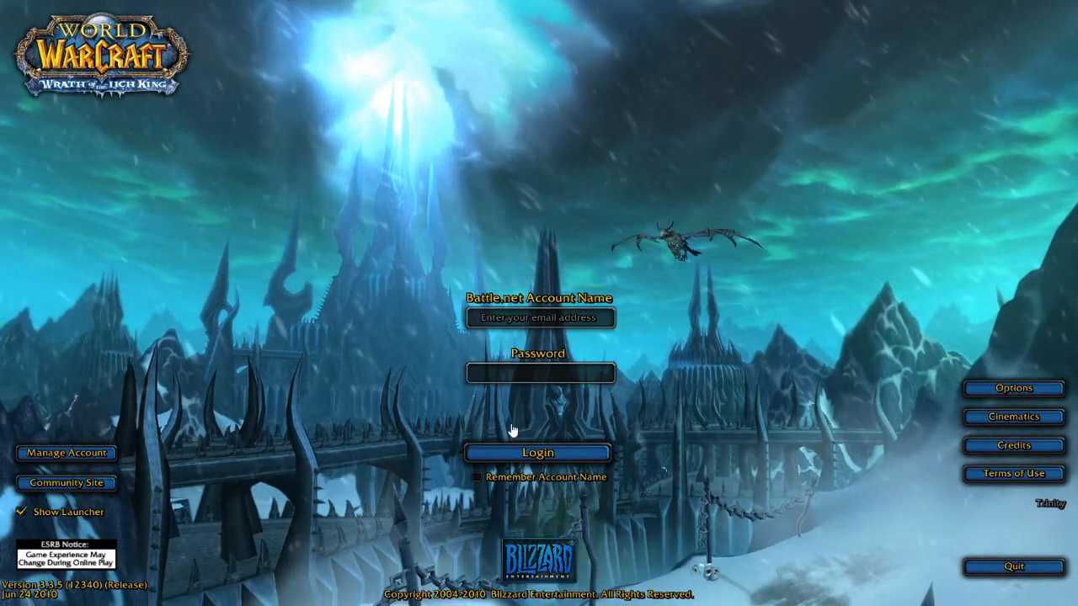
- Log in to World of Warcraft by entering the account name and password
click(592, 319)
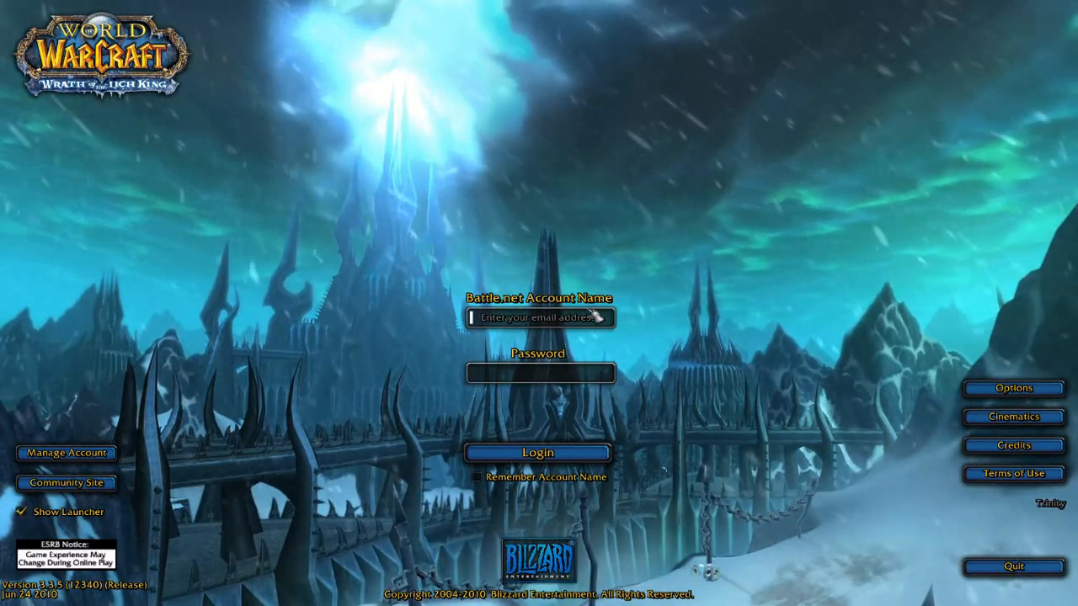
key(Tab)
key(Return)
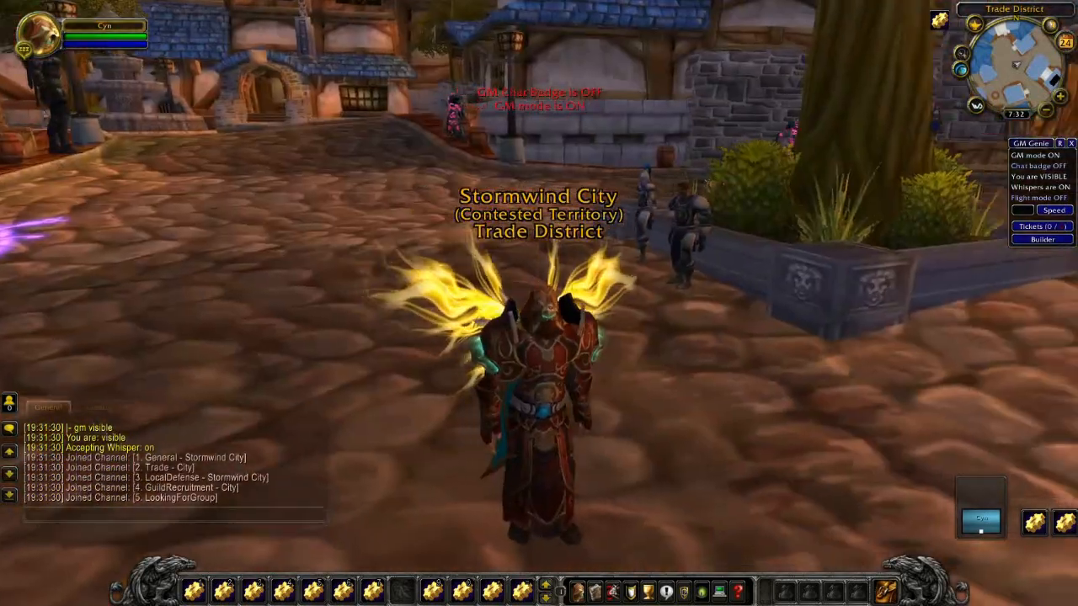
- Orbit the camera around the character to view the golden wings from behind and front
drag(539, 303, 516, 303)
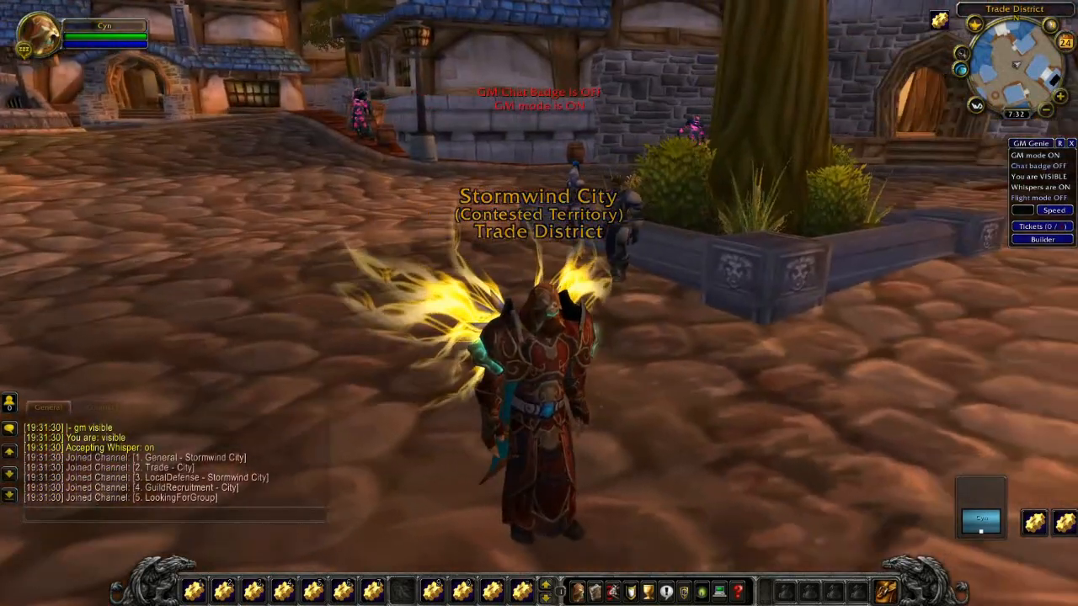
right_drag(515, 303, 430, 303)
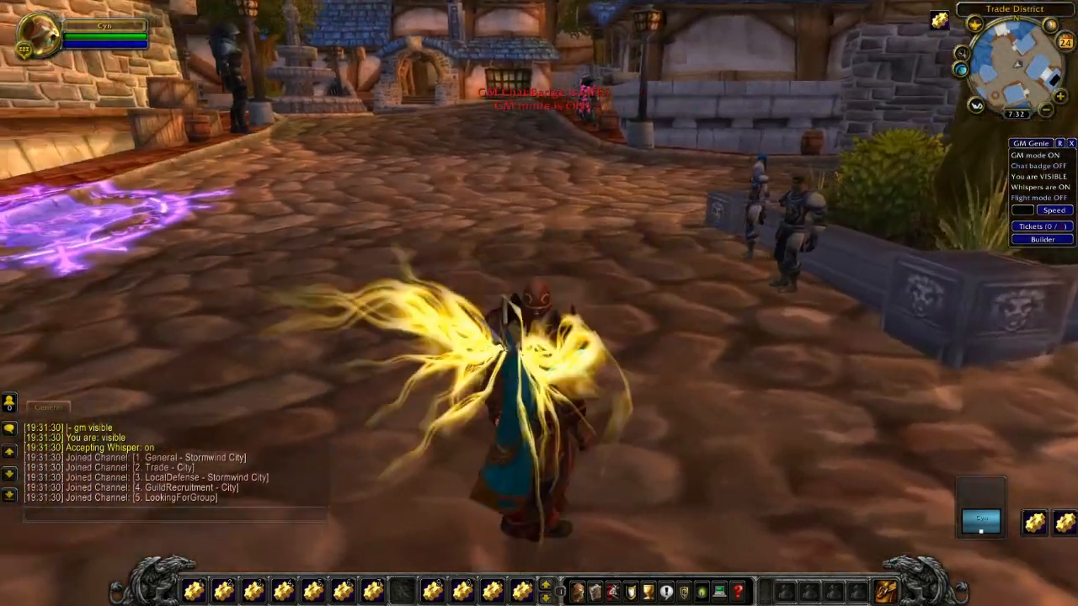
drag(539, 303, 295, 303)
right_drag(539, 303, 506, 303)
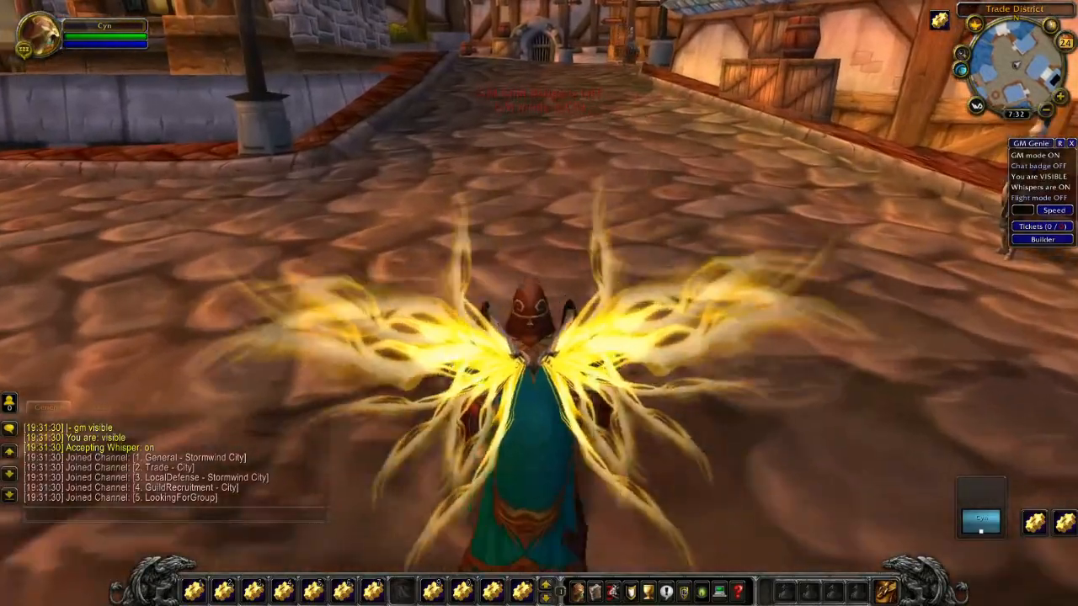
drag(506, 303, 488, 327)
drag(544, 407, 850, 379)
drag(549, 376, 524, 391)
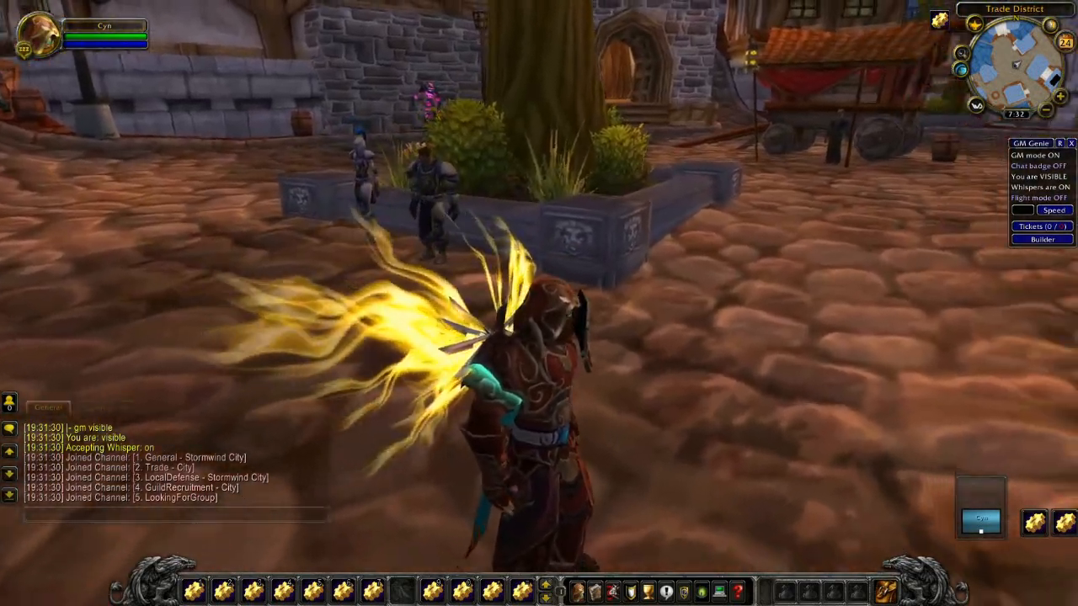
scroll(549, 376, up, 1)
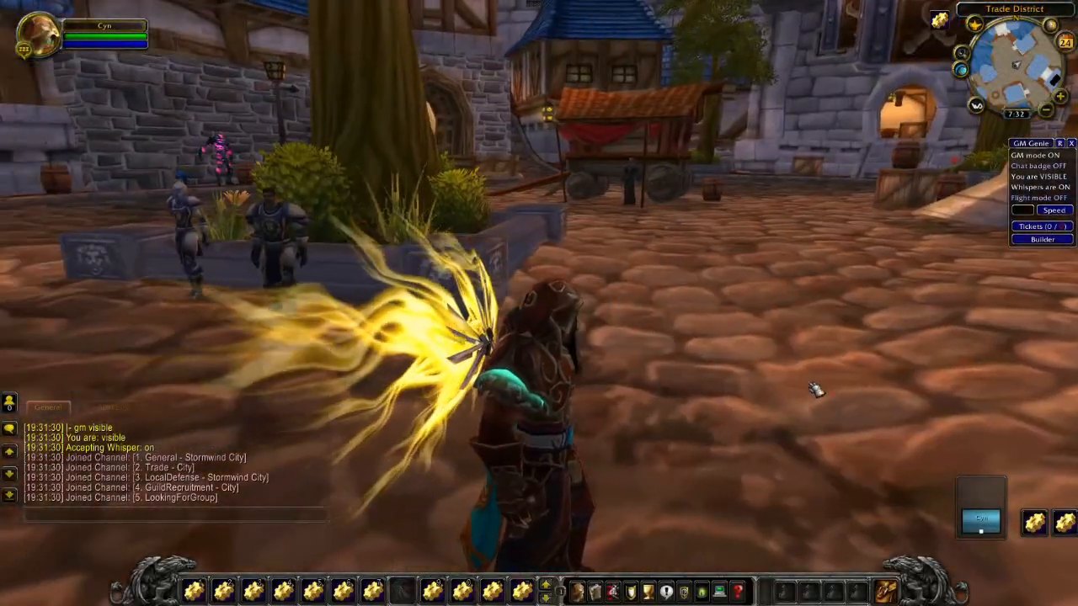
- Keep orbiting and zooming to inspect the glowing wings from behind and the side
drag(676, 363, 551, 425)
scroll(675, 363, up, 5)
scroll(539, 303, down, 5)
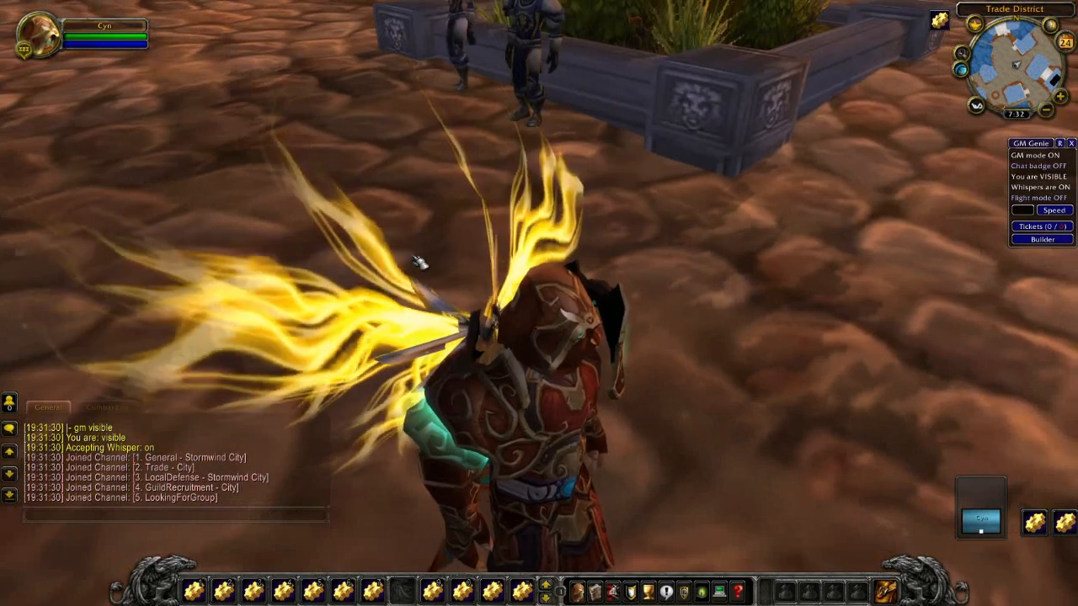
drag(223, 304, 252, 304)
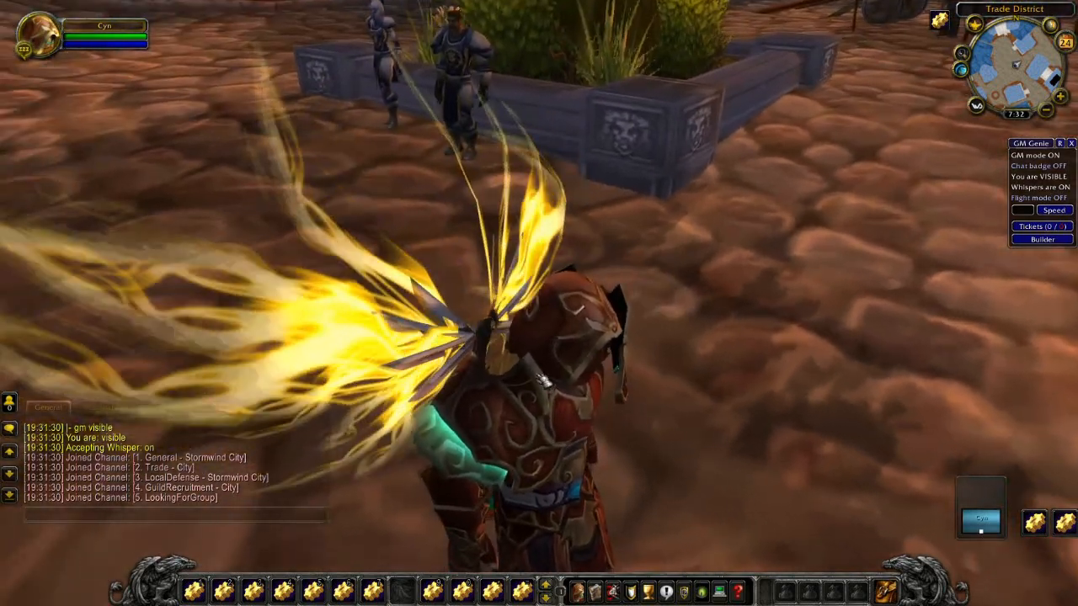
drag(466, 277, 539, 225)
scroll(465, 277, down, 4)
scroll(465, 277, up, 3)
scroll(465, 277, down, 2)
scroll(466, 277, down, 2)
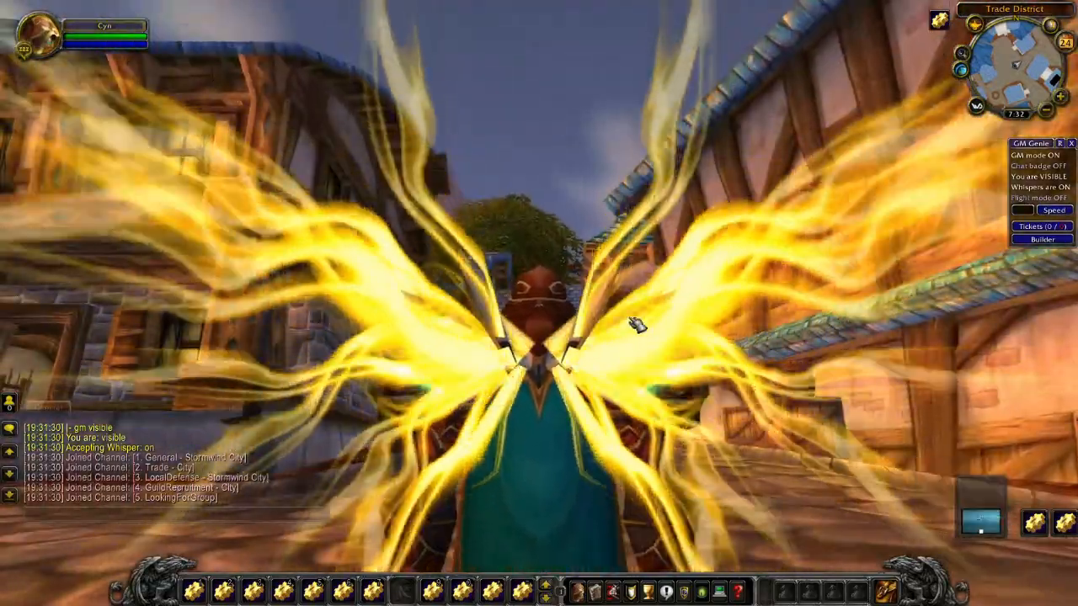
drag(638, 322, 596, 361)
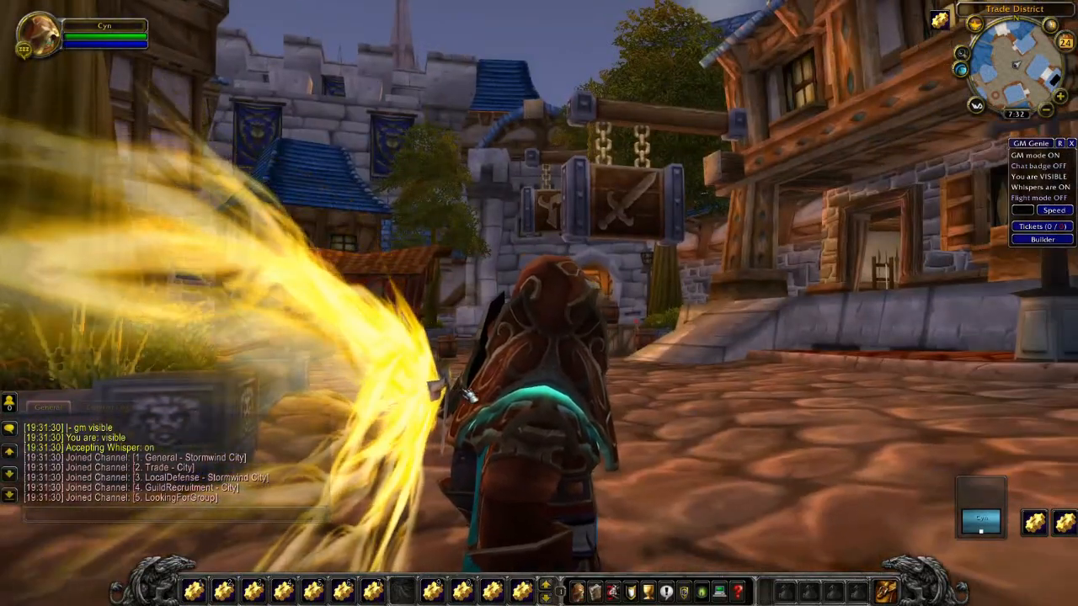
drag(443, 374, 500, 511)
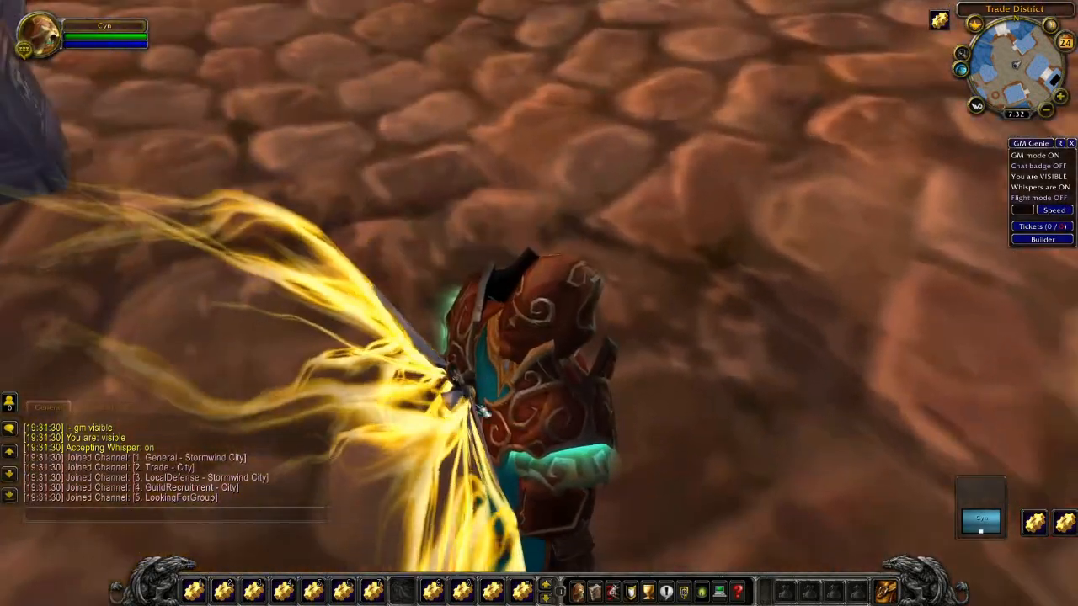
drag(519, 384, 731, 315)
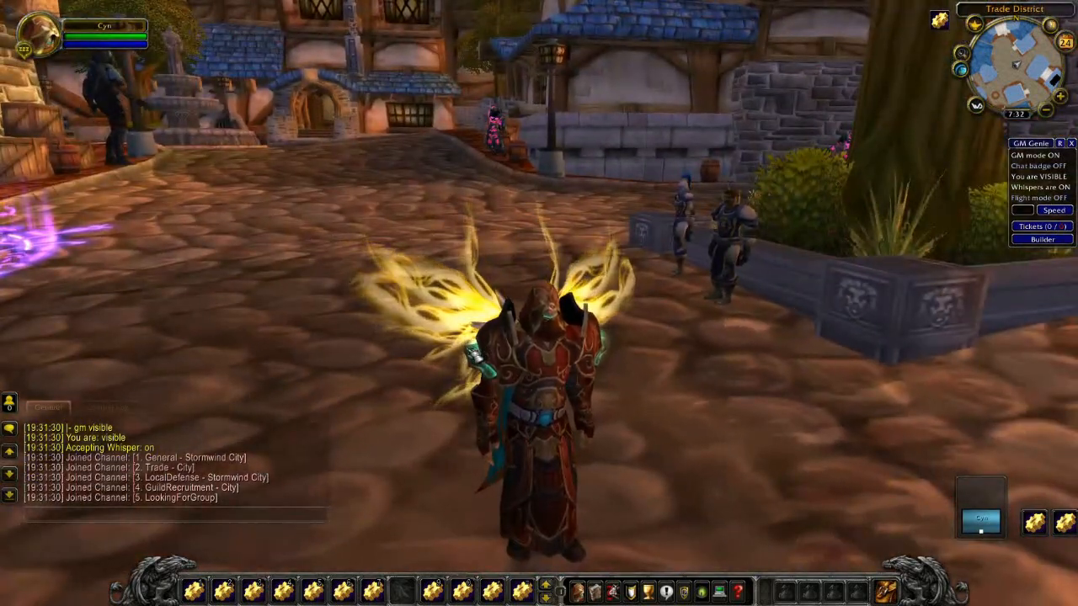
drag(464, 346, 505, 324)
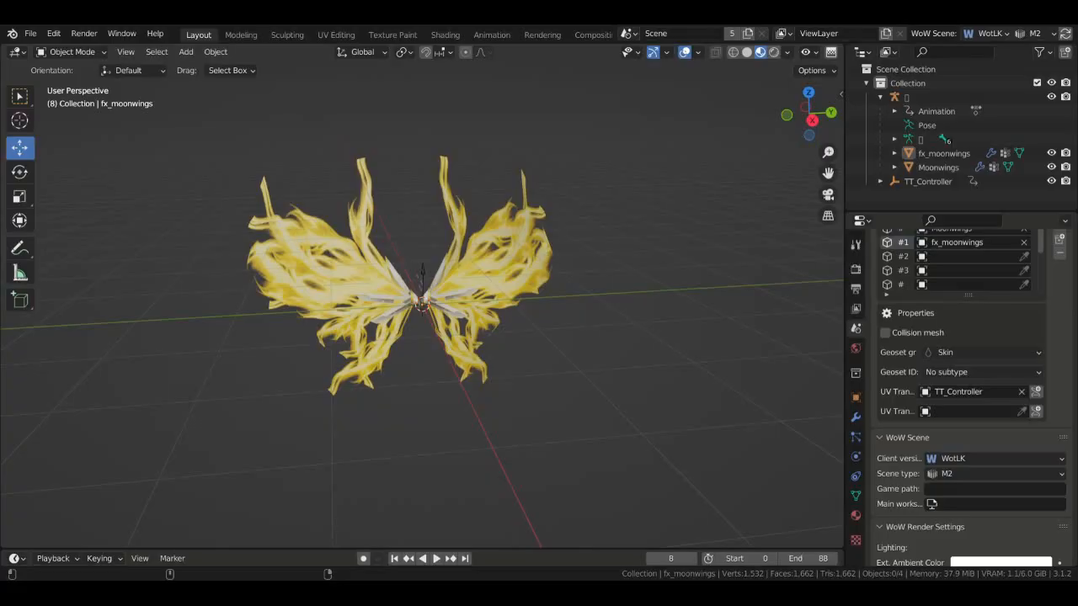
- Play the wings' texture-scroll animation in the viewport, then stop it
middle_drag(589, 212, 655, 215)
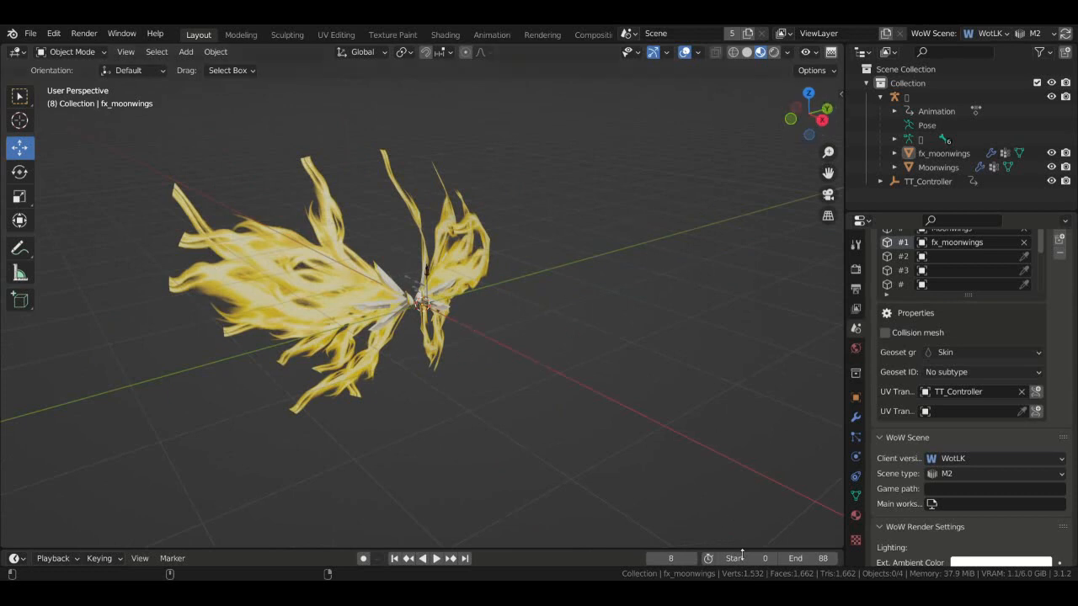
key(space)
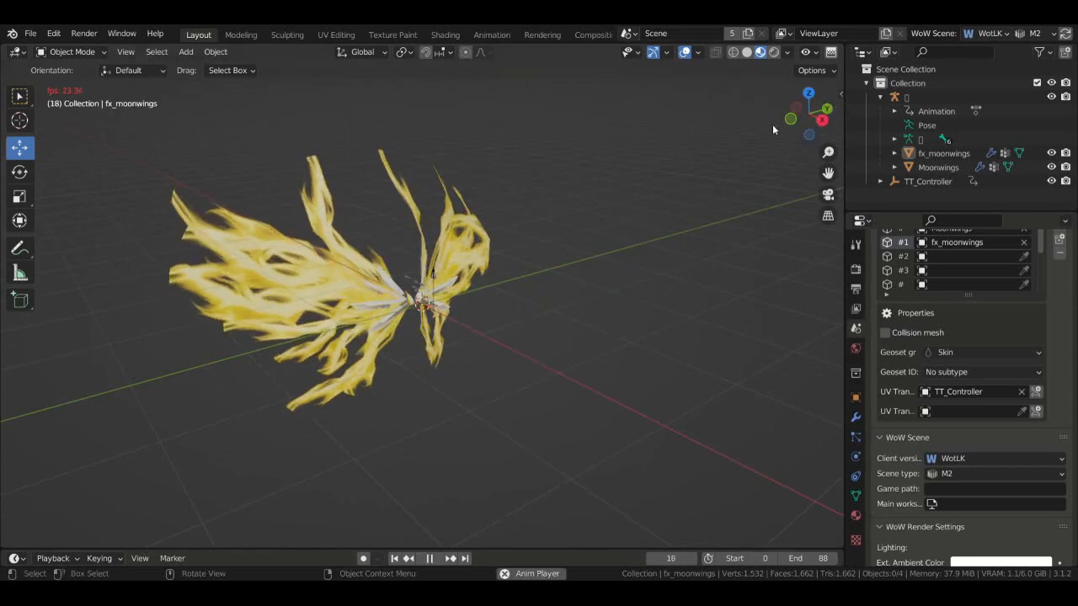
middle_drag(772, 124, 662, 276)
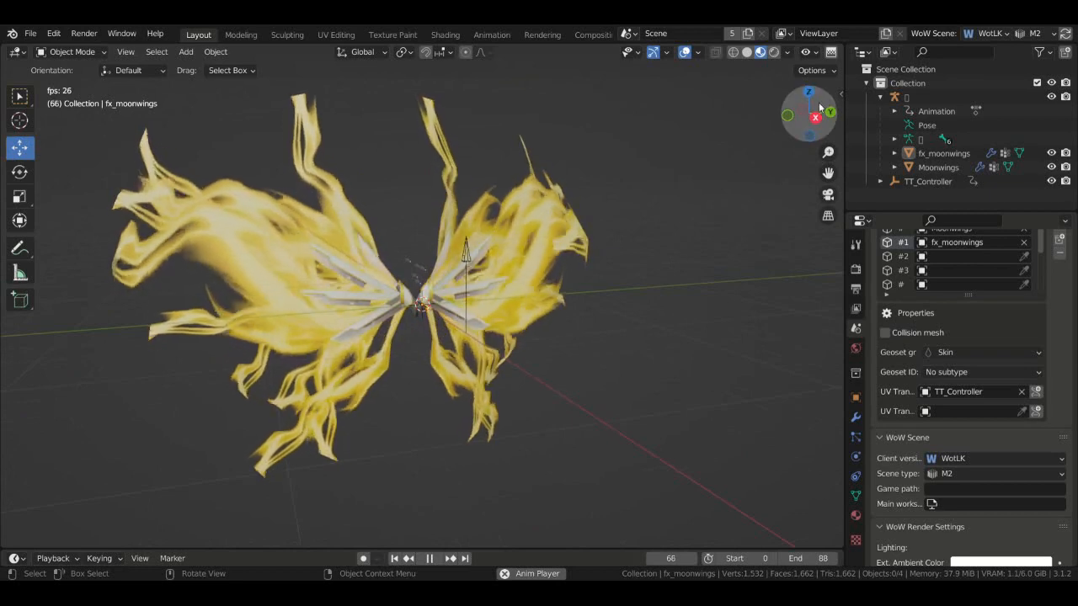
drag(817, 110, 831, 128)
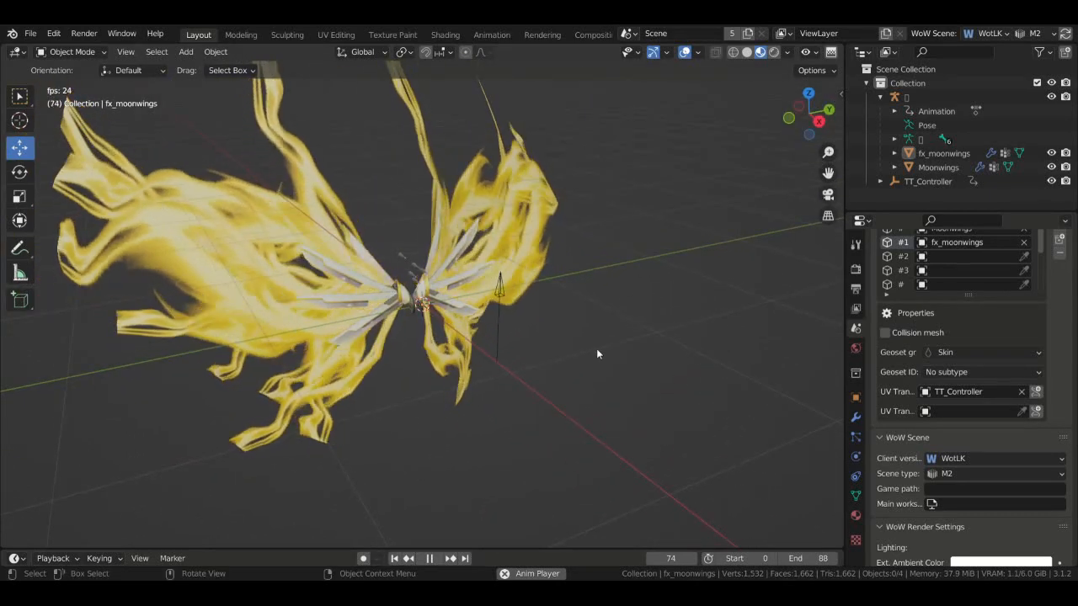
key(space)
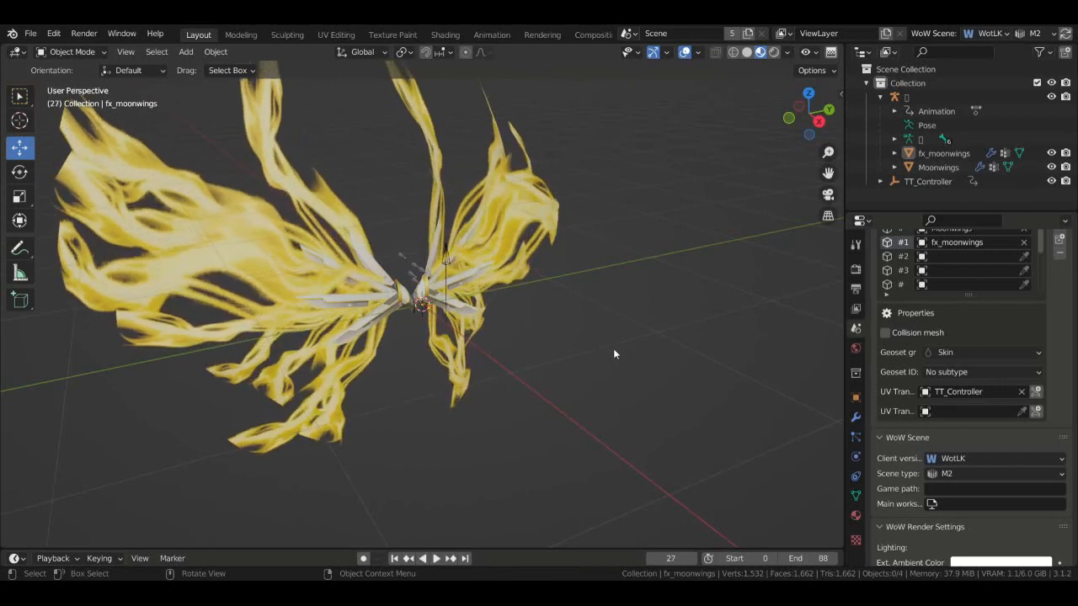
- Select TT_Controller and open its action in the Animation workspace
drag(841, 119, 808, 114)
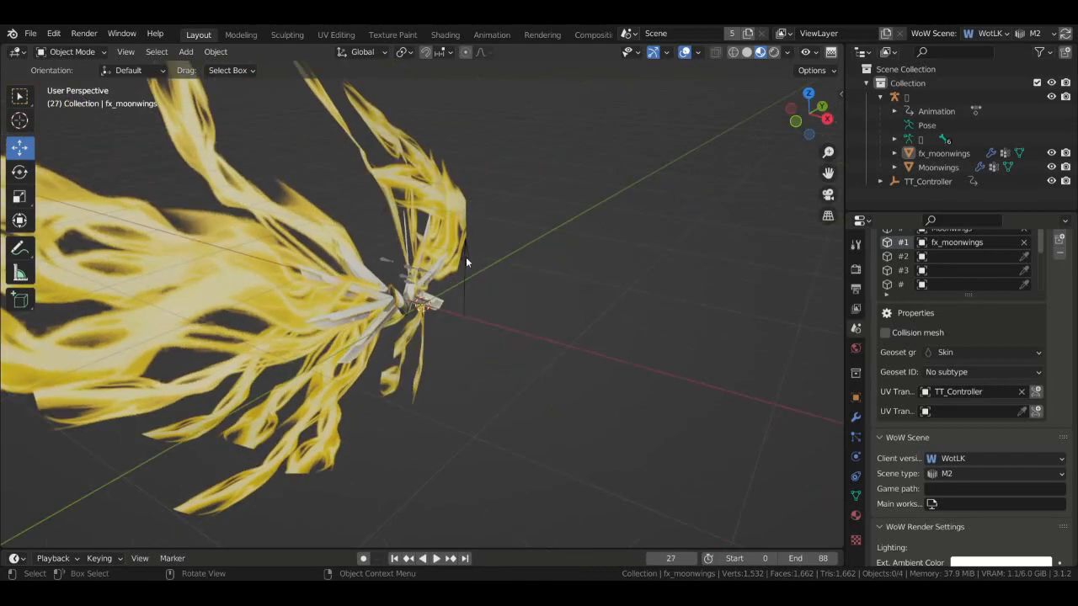
click(465, 263)
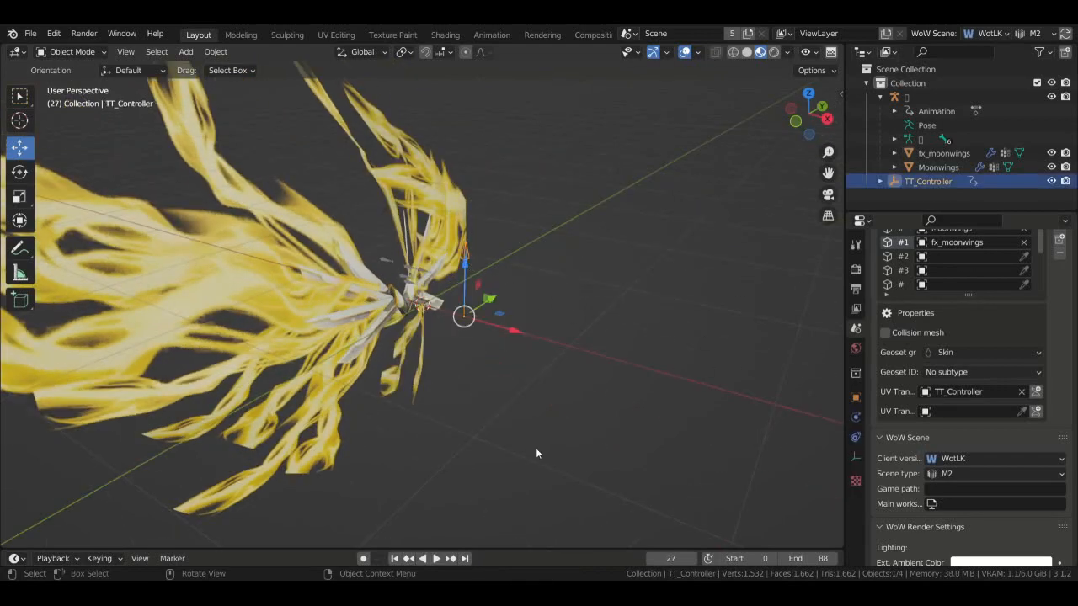
click(491, 35)
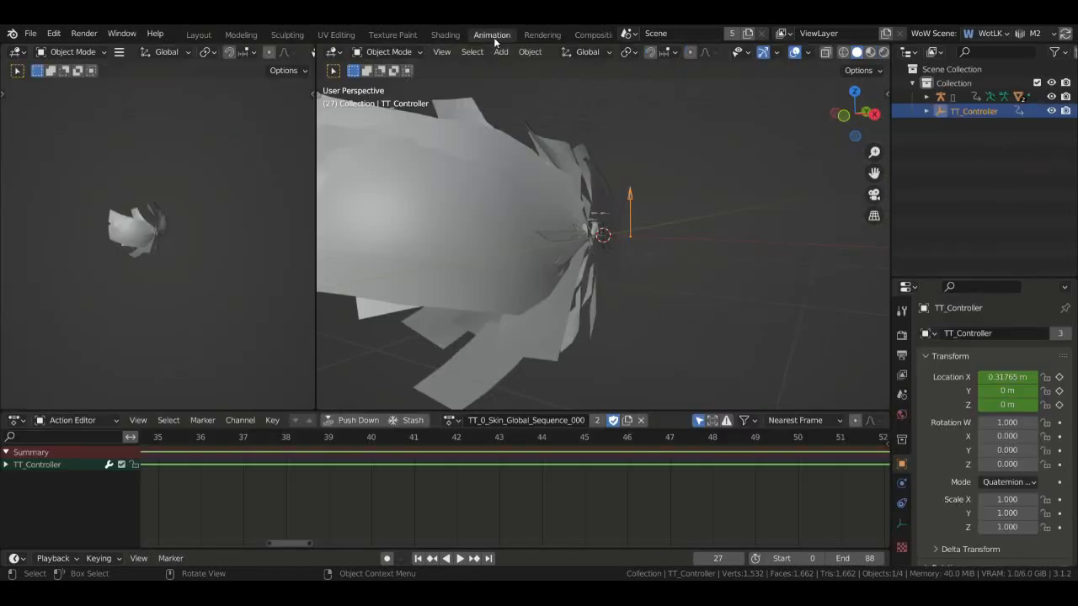
- Insert an All Channels keyframe on TT_Controller at frame 85 with Location X of -1 m
scroll(490, 439, down, 5)
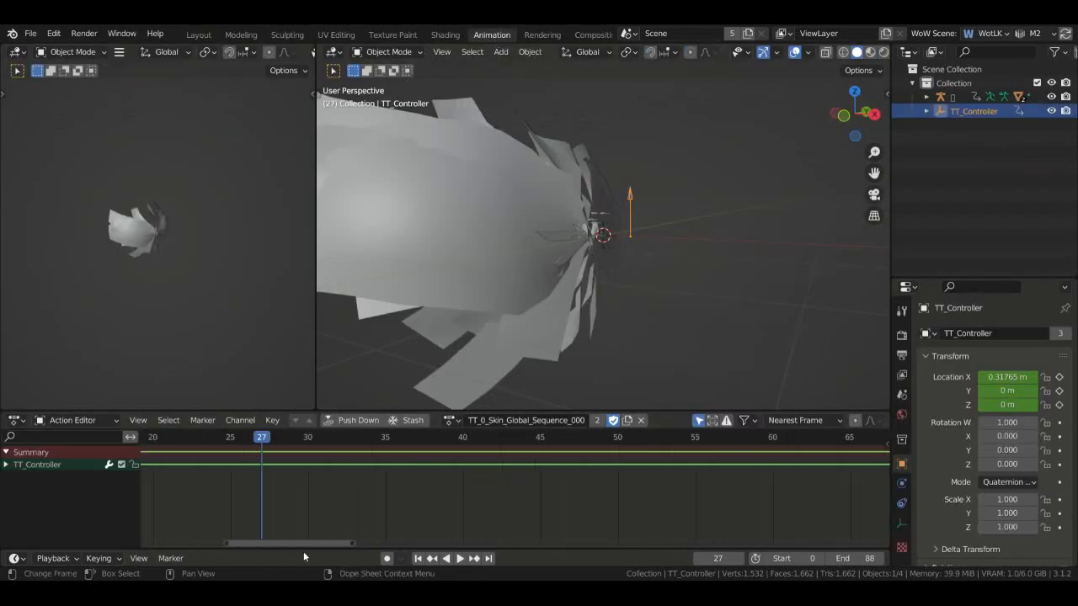
drag(328, 544, 455, 545)
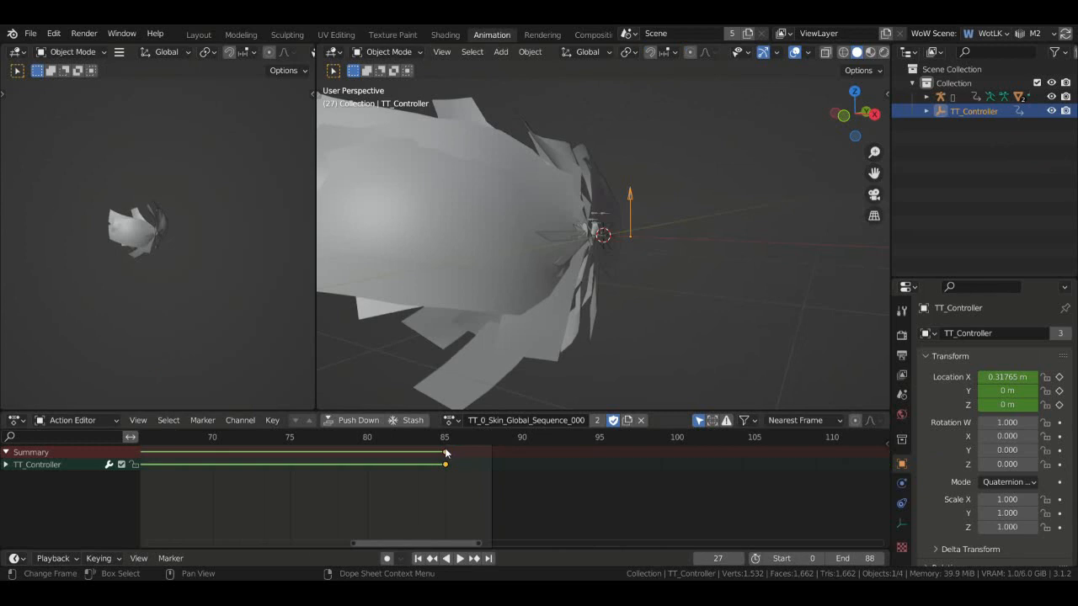
click(445, 446)
drag(852, 116, 833, 126)
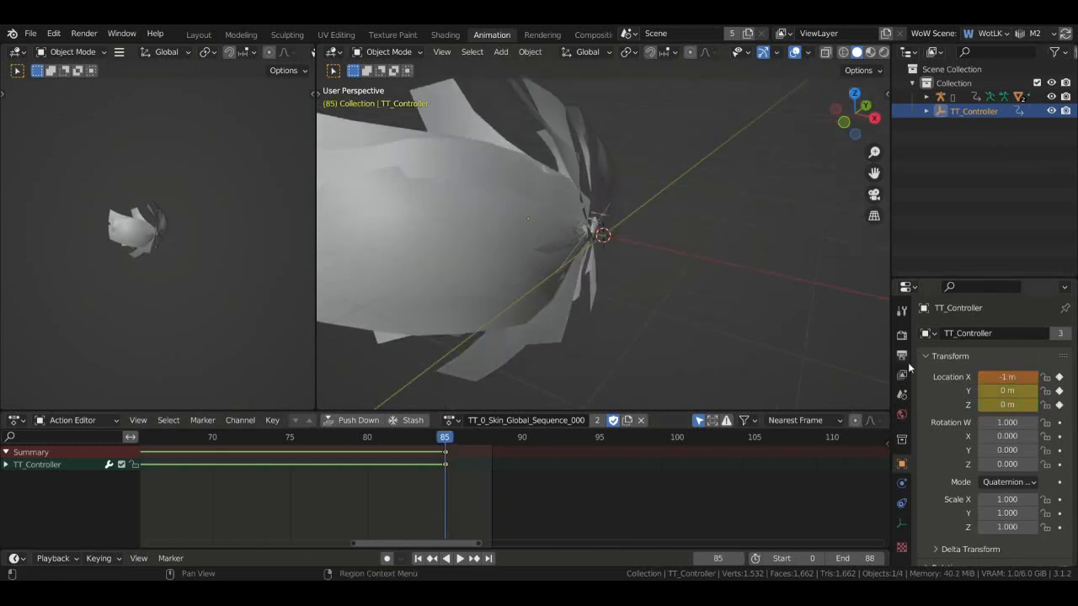
key(i)
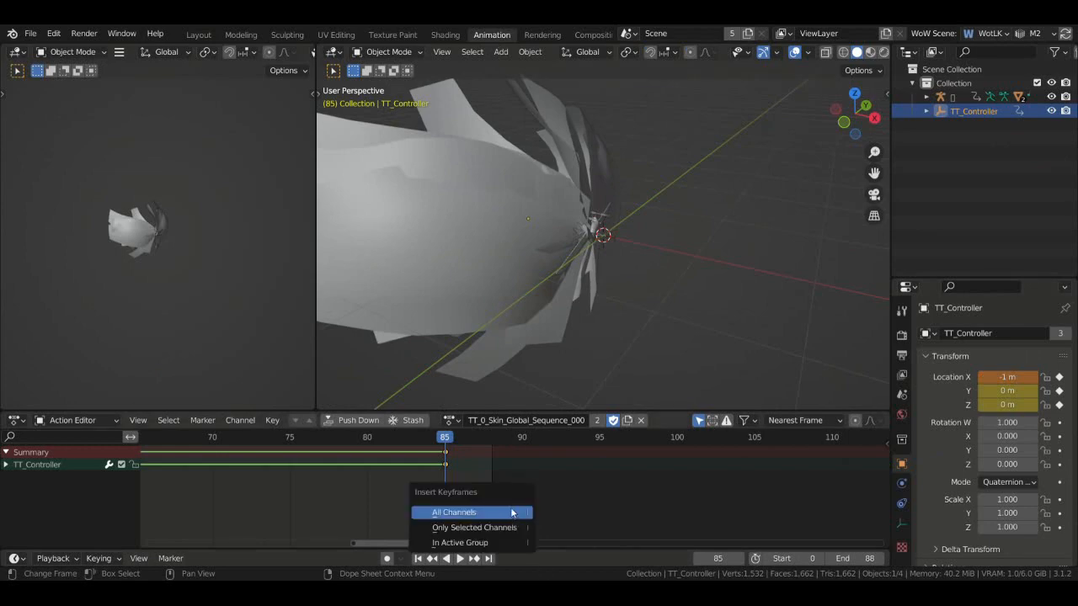
click(512, 513)
drag(853, 117, 840, 123)
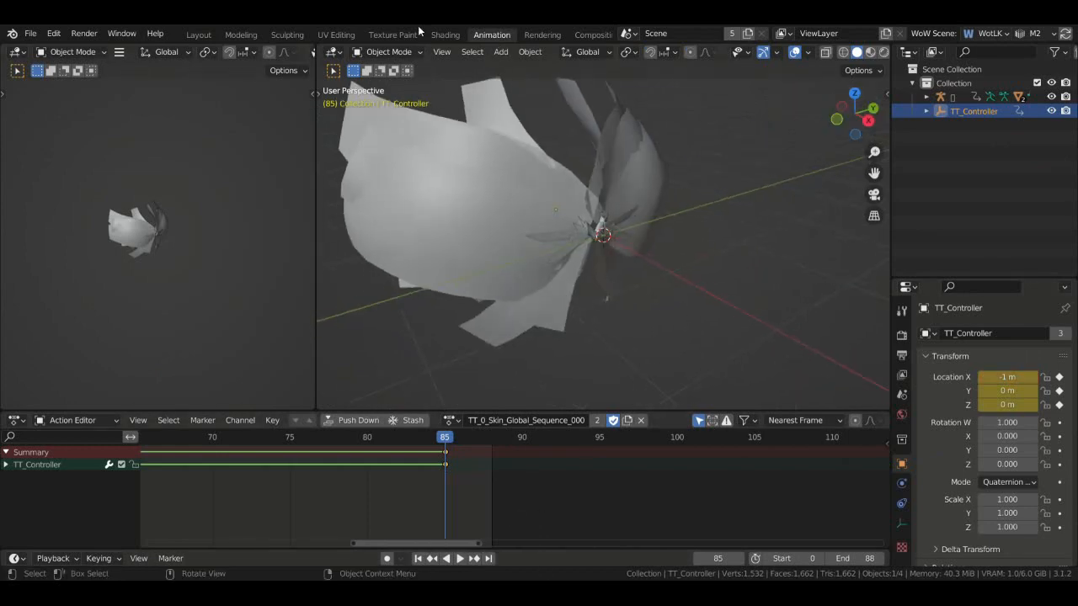
click(198, 34)
key(space)
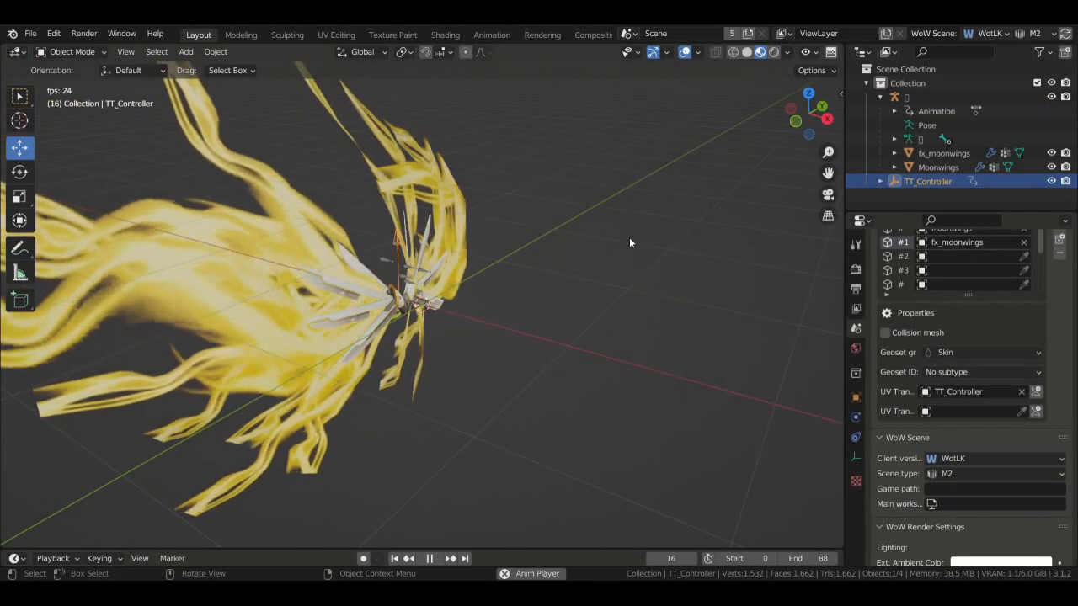
drag(818, 118, 771, 118)
scroll(1067, 367, up, 20)
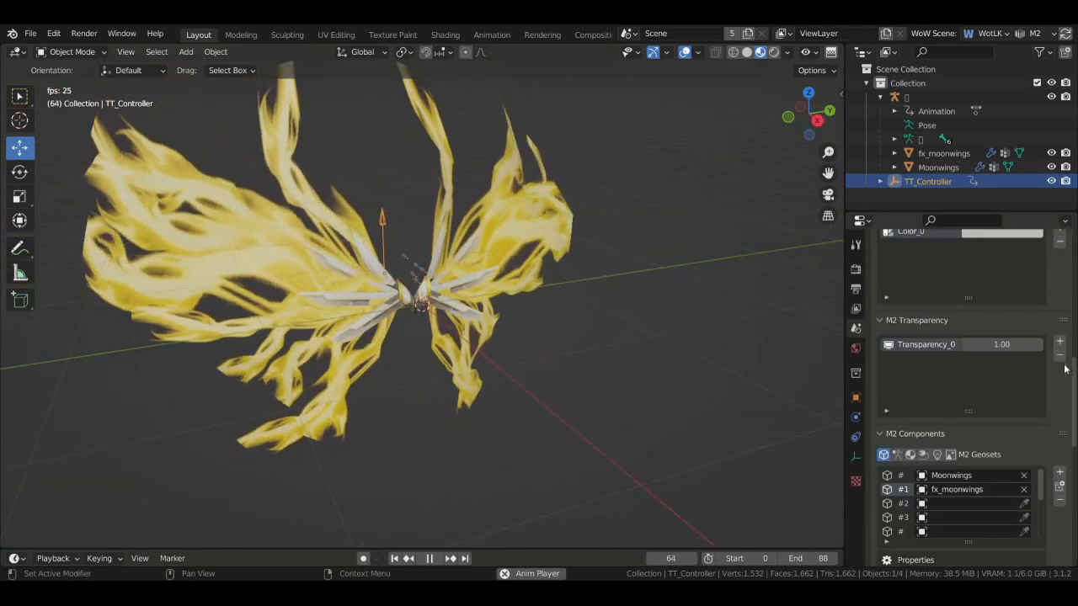
scroll(1067, 367, up, 4)
scroll(1068, 353, down, 7)
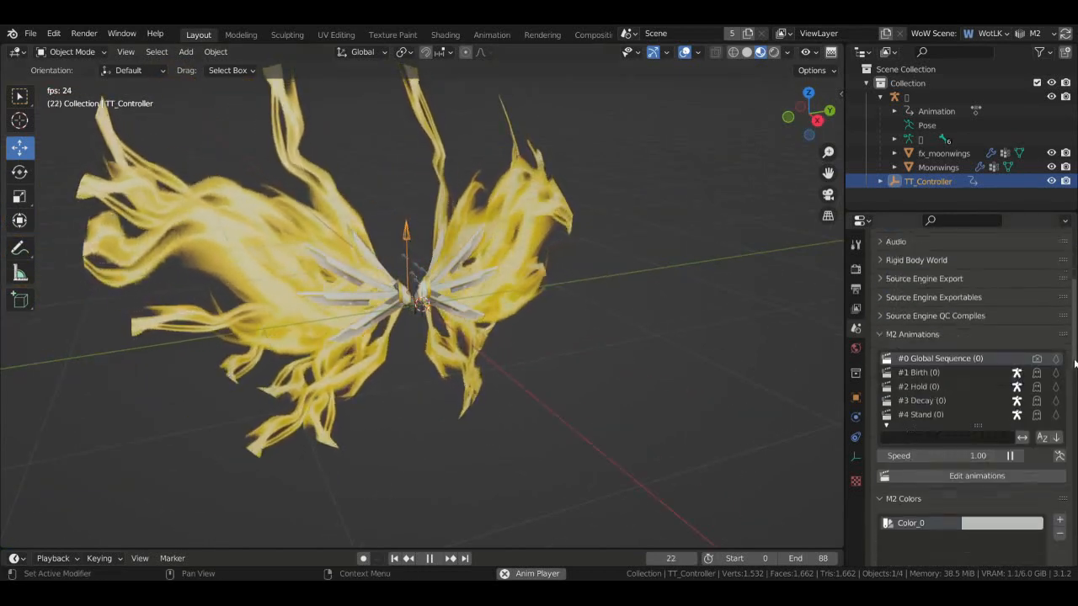
scroll(1067, 342, up, 1)
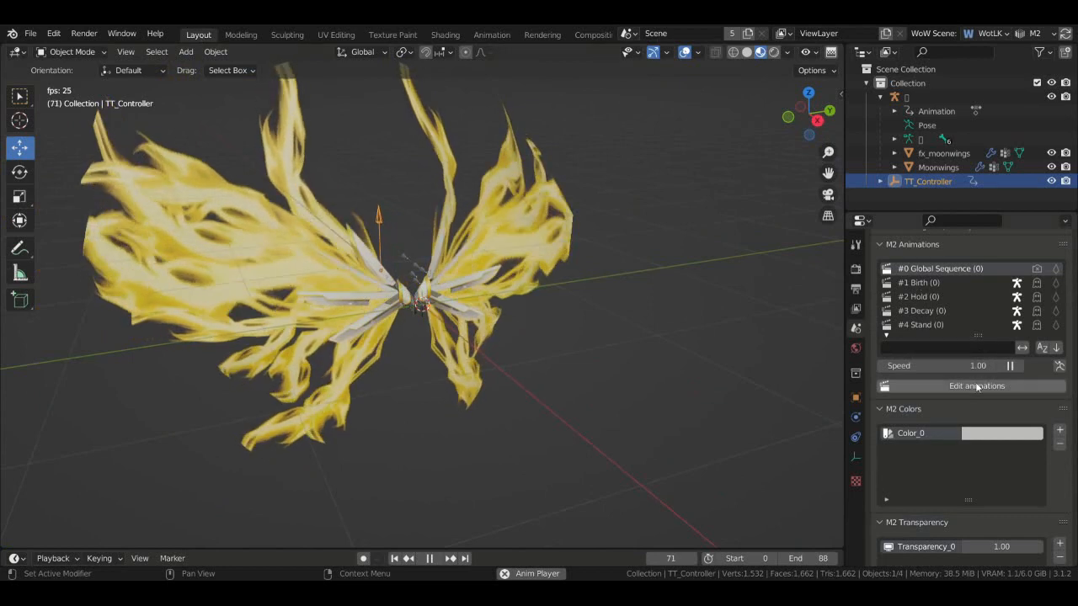
click(976, 385)
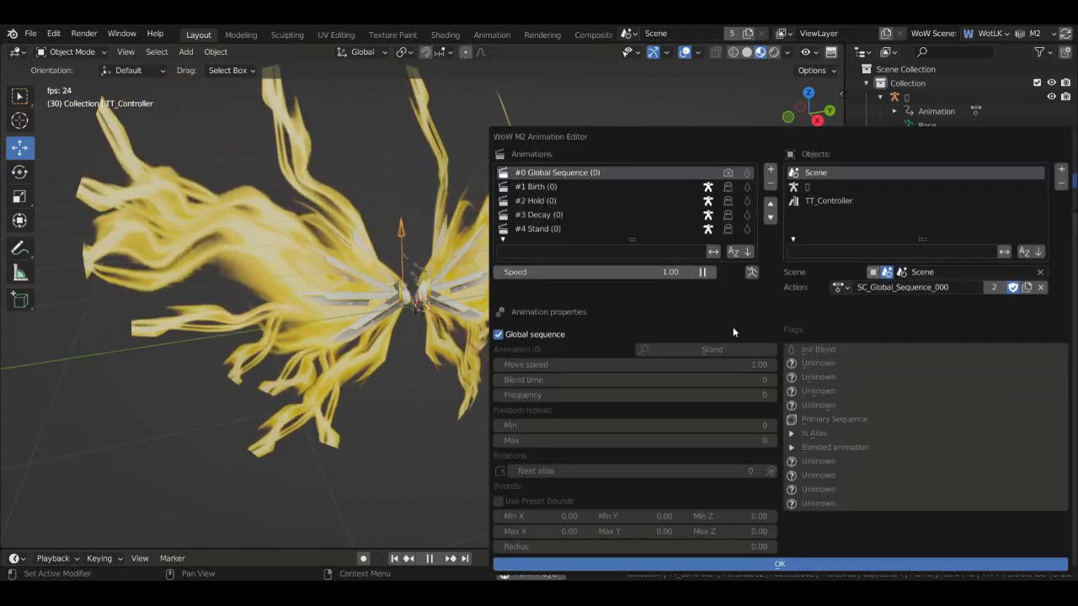
drag(802, 140, 753, 88)
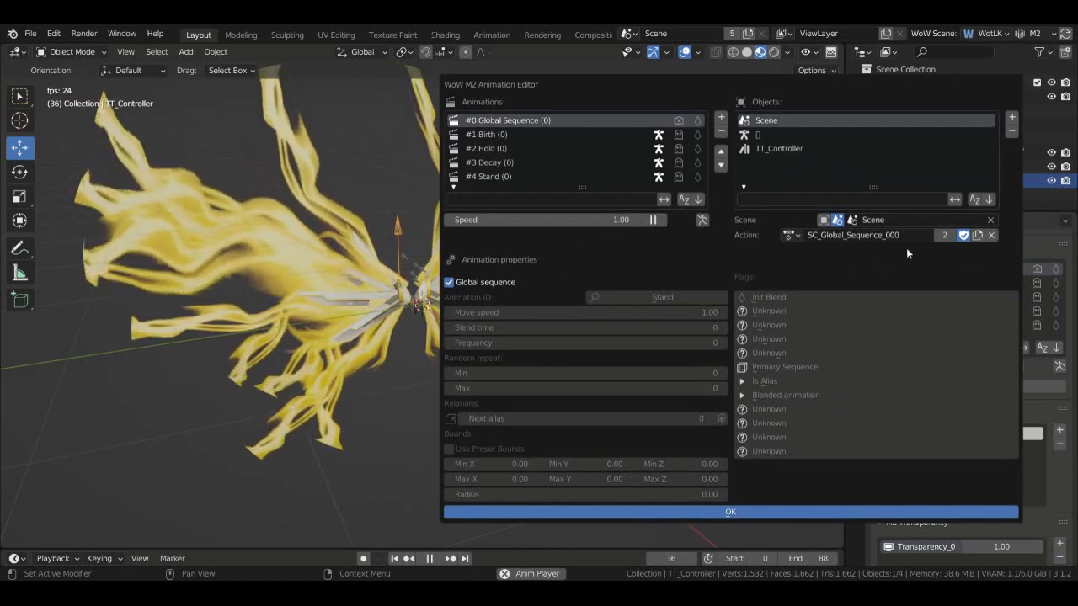
click(781, 137)
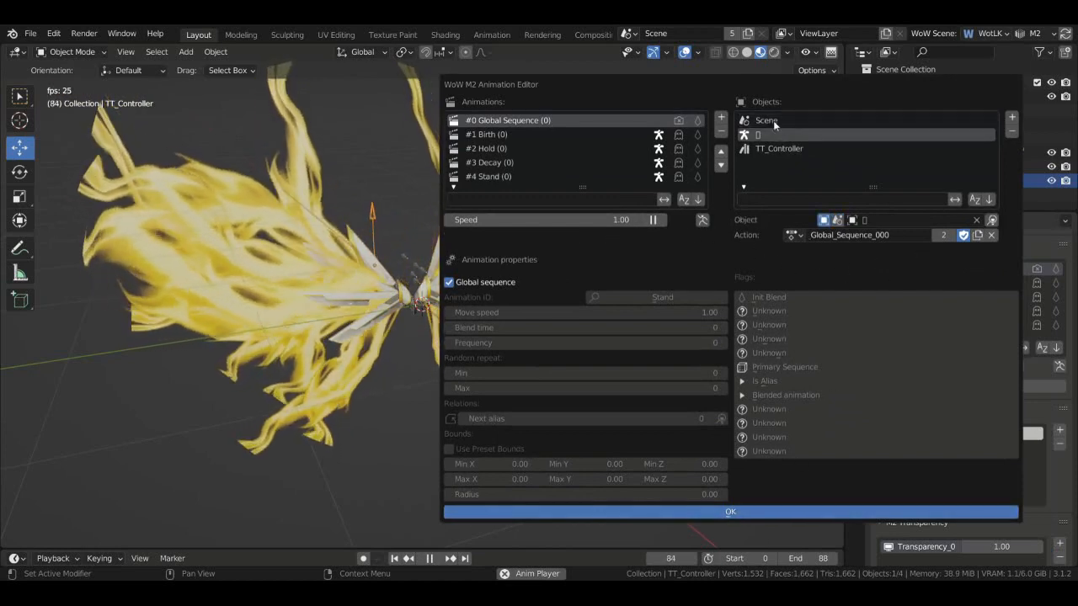
click(773, 120)
click(779, 148)
click(781, 123)
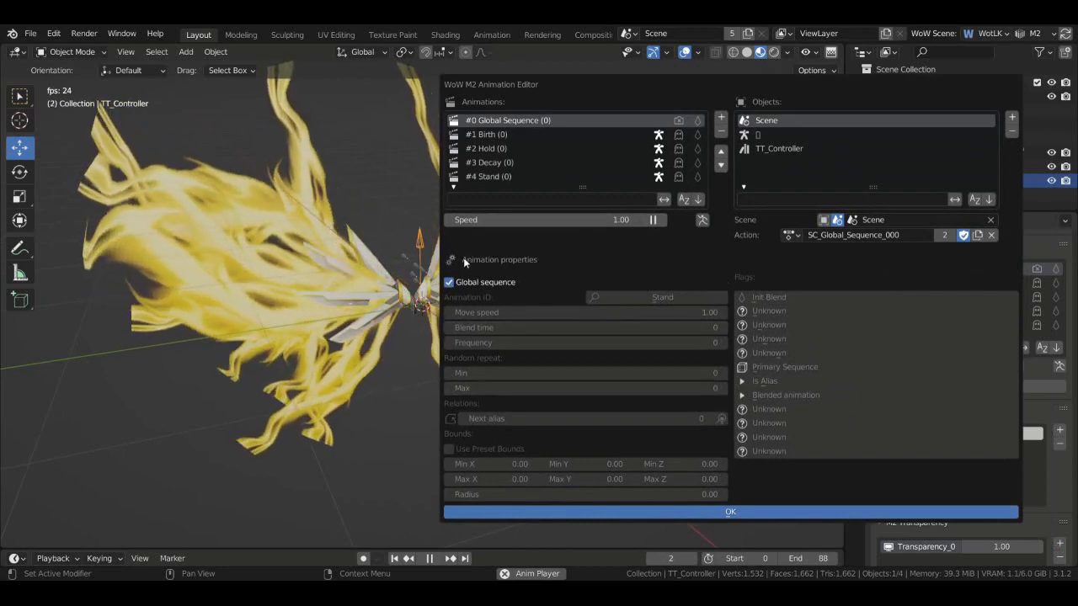
click(752, 513)
drag(808, 114, 834, 115)
key(space)
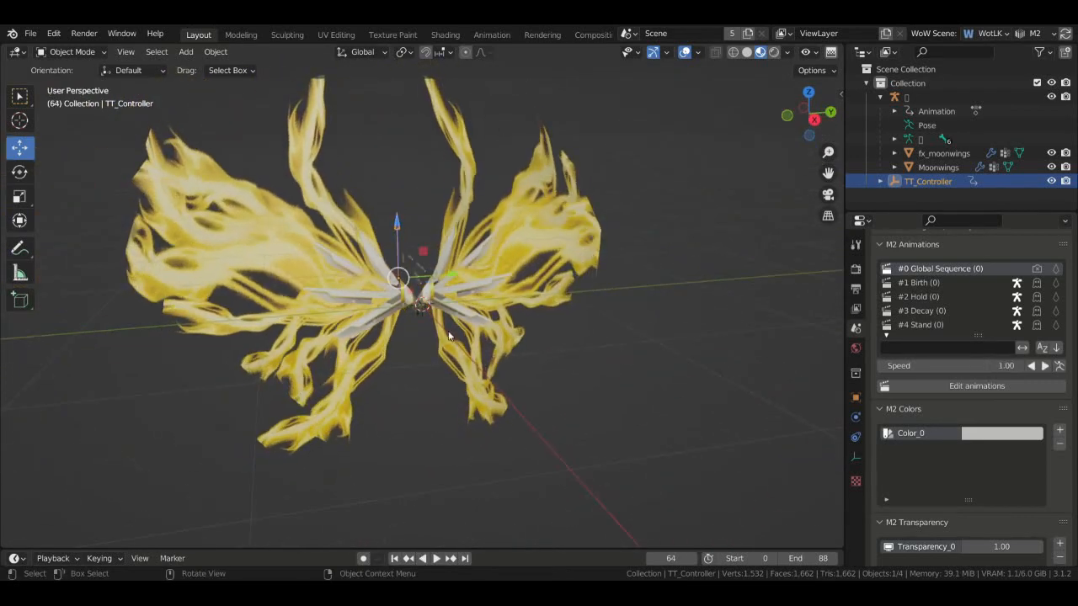
- Select the Moonwings mesh and make its material two-sided
click(423, 296)
click(487, 325)
click(856, 517)
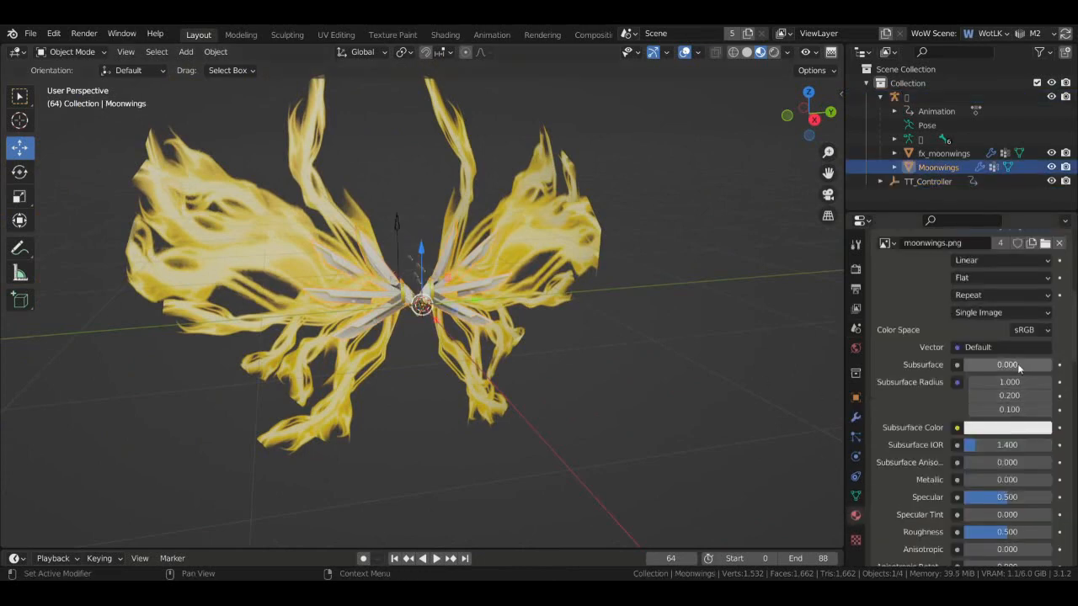
scroll(935, 379, up, 5)
scroll(934, 379, down, 10)
scroll(915, 383, down, 15)
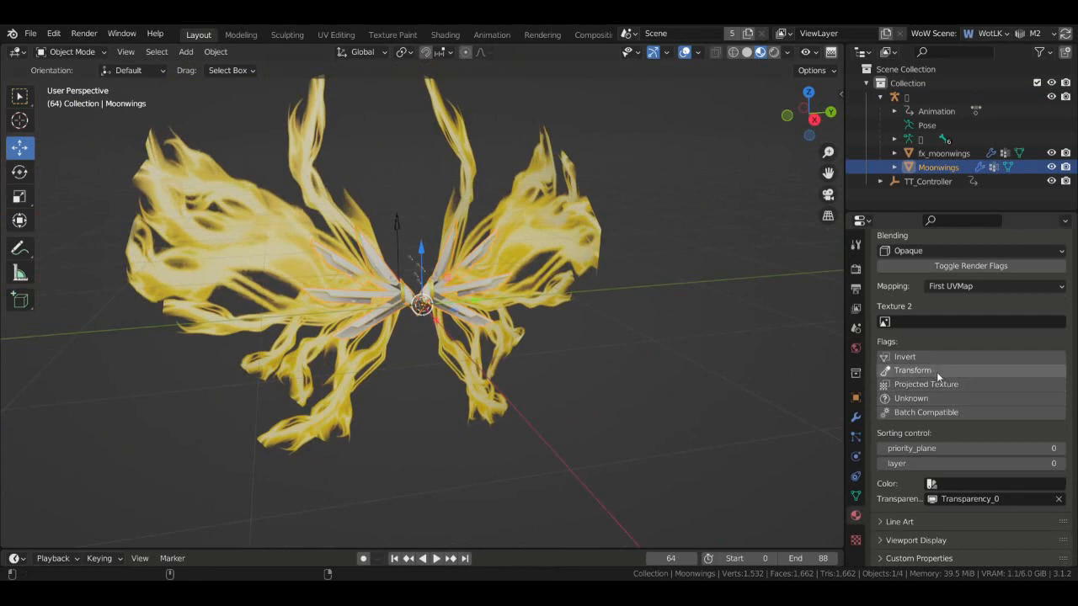
scroll(987, 353, up, 2)
click(1001, 312)
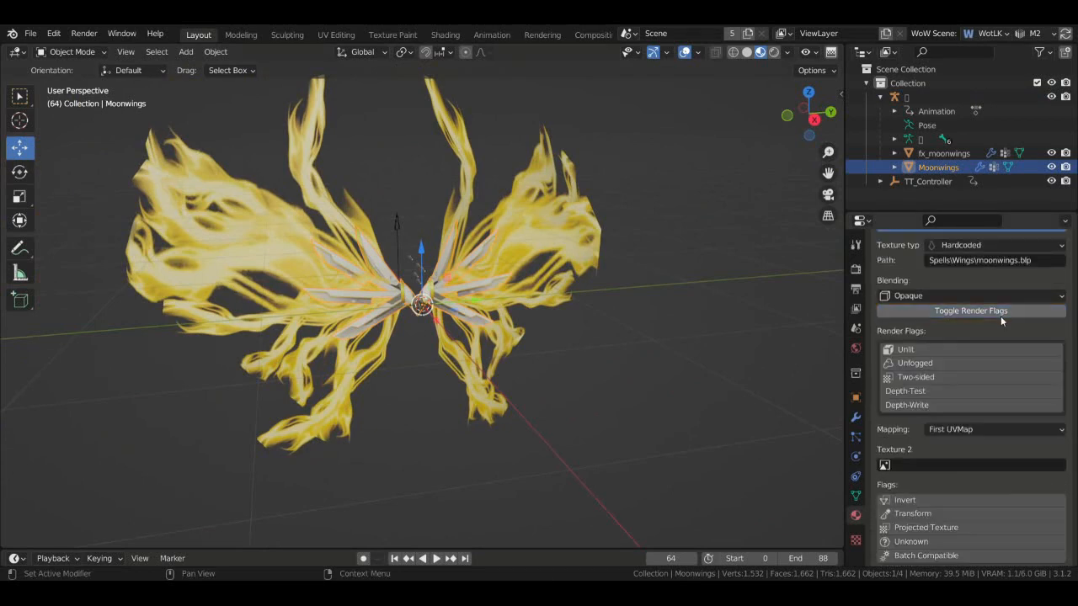
click(984, 377)
- Turn the view to face the wings and save the scene as moonwings.blend
scroll(1071, 396, up, 3)
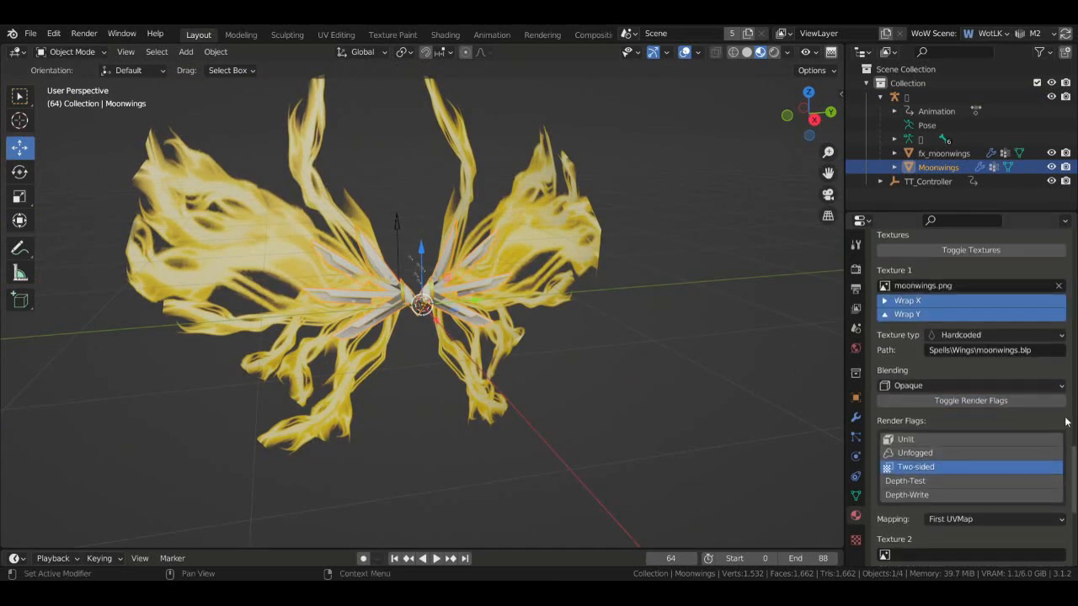
scroll(1071, 395, up, 10)
scroll(869, 347, up, 2)
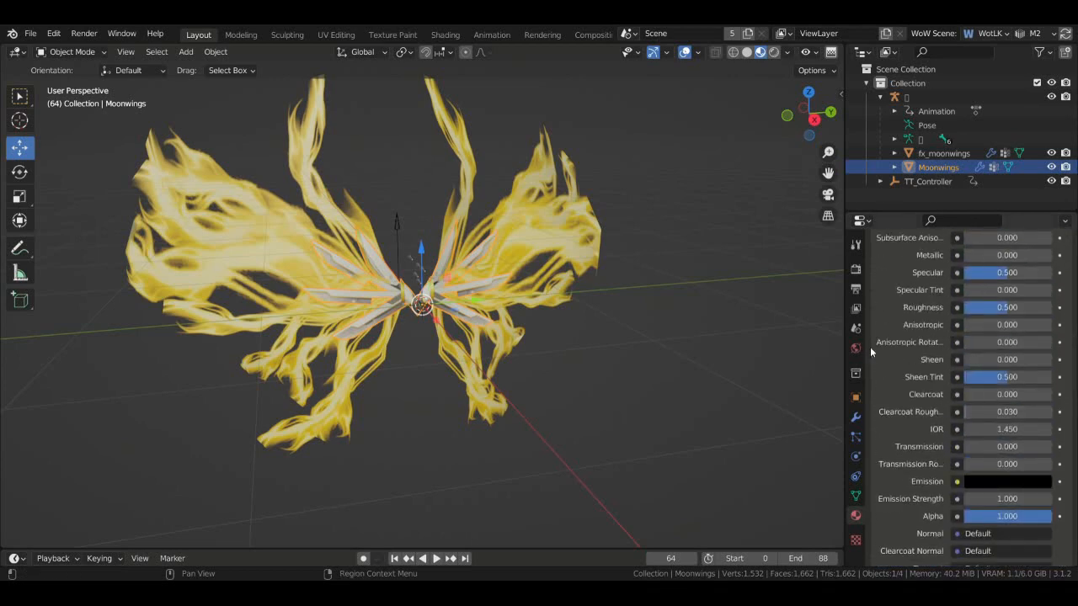
drag(821, 95, 781, 113)
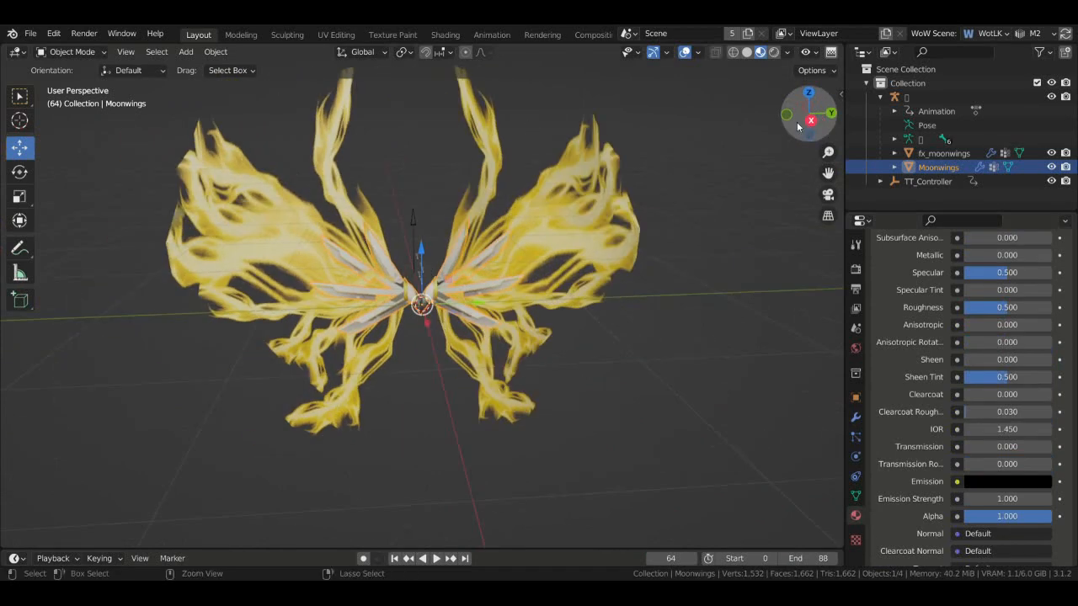
key(ctrl+s)
- Export the Moonwings wings through File > Export as a WoW M2 (.m2) model
click(30, 33)
mouse_move(96, 236)
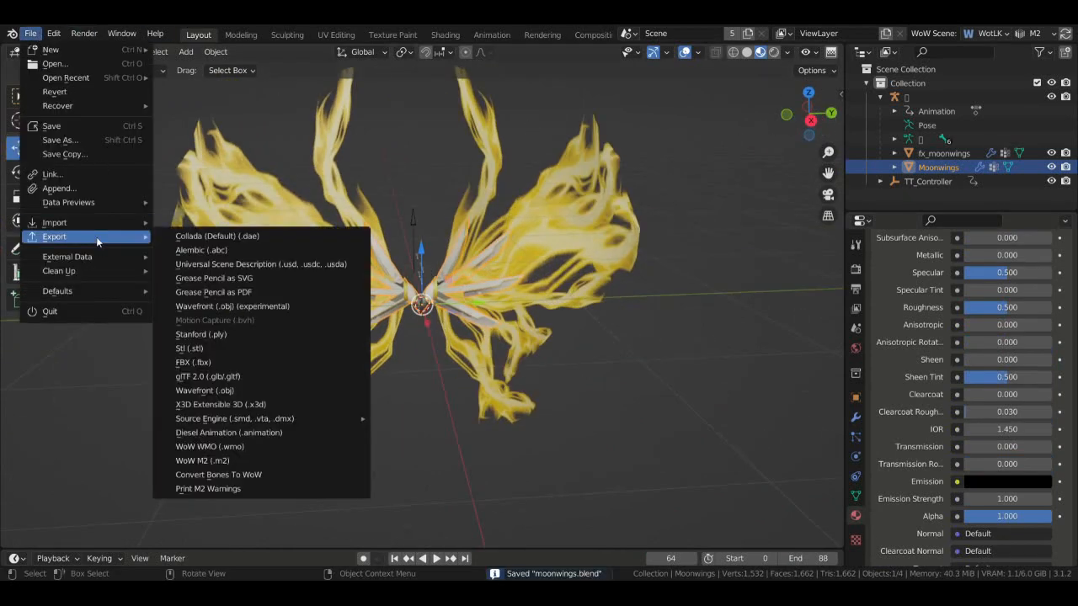
click(268, 460)
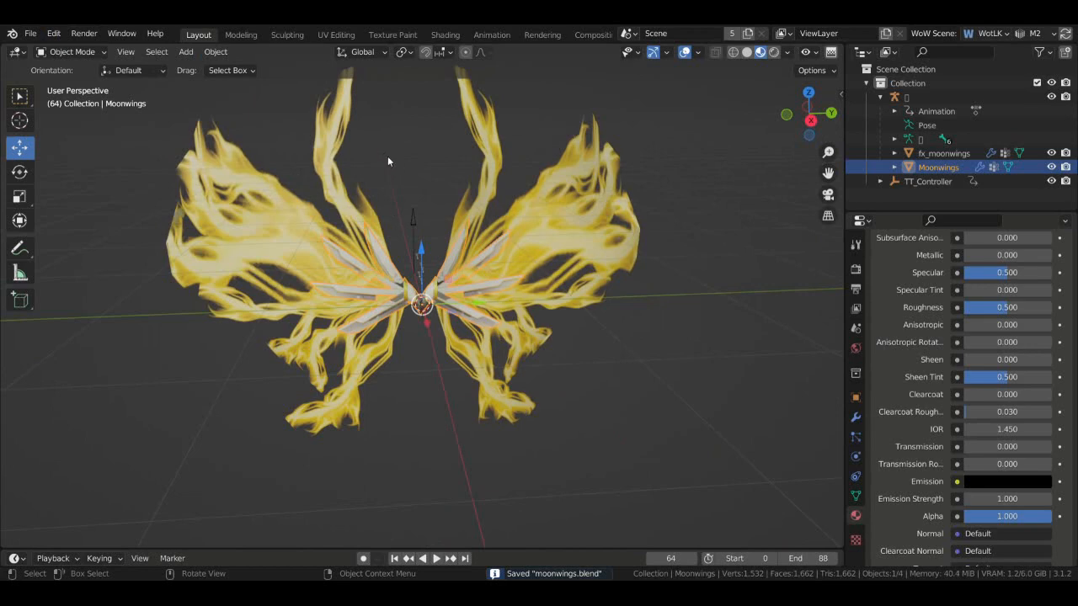
click(30, 33)
mouse_move(97, 239)
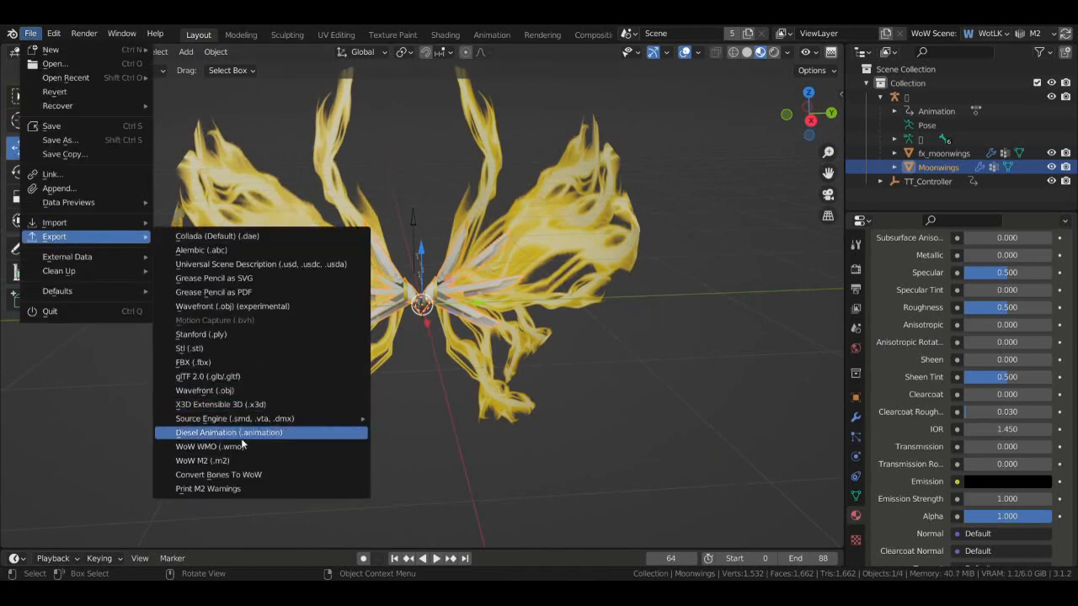
click(278, 460)
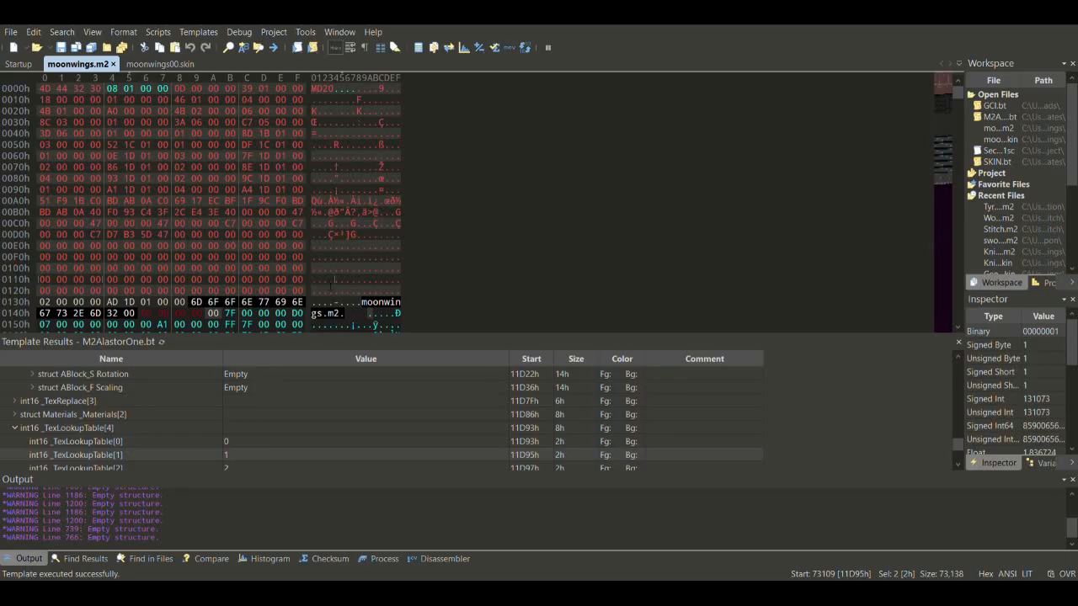
- Inspect moonwings.m2's texture entries and texture-animation translation keyframe values
scroll(126, 401, up, 2)
click(120, 392)
key(Up)
key(Up)
key(Up)
key(Up)
key(Up)
key(Down)
key(Down)
key(Down)
key(Down)
key(Down)
key(Down)
key(Down)
key(Down)
key(Down)
key(Down)
key(Down)
key(Down)
key(Down)
key(Down)
key(Down)
key(Down)
key(Down)
key(Down)
key(Down)
key(Down)
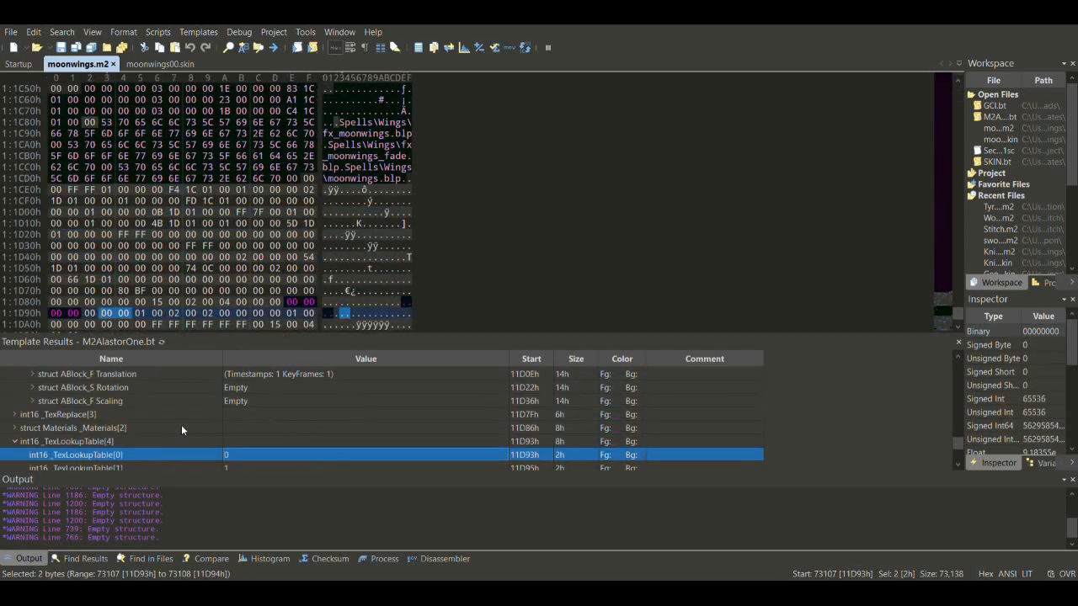
key(Up)
key(Up)
key(Up)
key(Up)
key(Up)
key(Up)
key(Up)
key(Up)
key(Up)
key(Up)
key(Up)
key(Up)
key(Up)
key(Up)
key(Up)
key(Up)
key(Up)
key(Up)
key(Up)
key(Up)
key(Up)
key(Up)
key(Up)
key(Up)
key(Up)
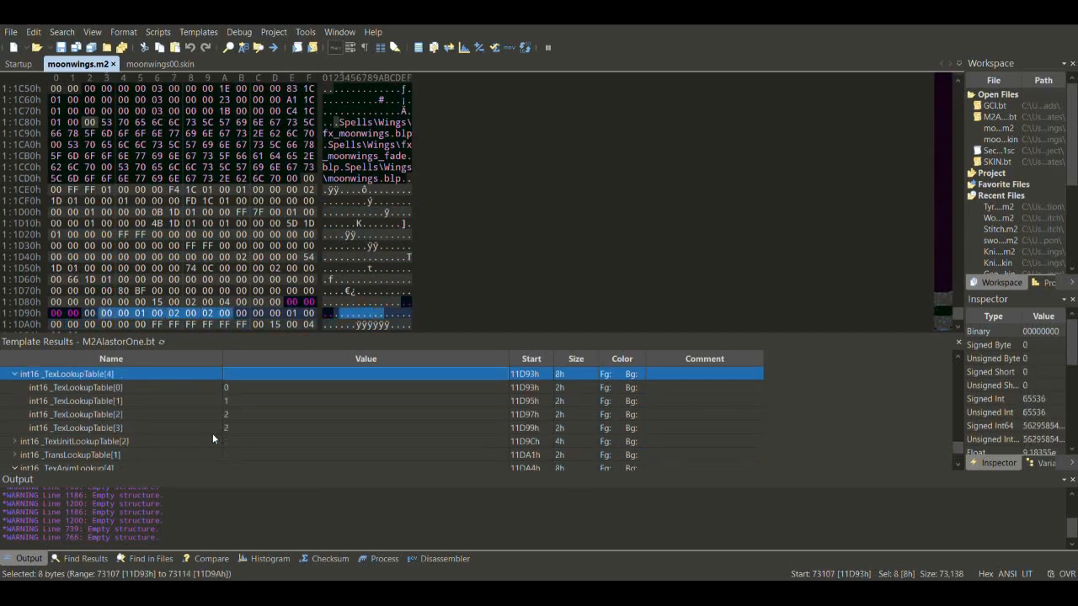
key(Down)
key(Down)
key(Down)
key(Down)
key(Down)
key(Down)
key(Down)
key(Down)
key(Down)
key(Down)
key(Down)
key(Down)
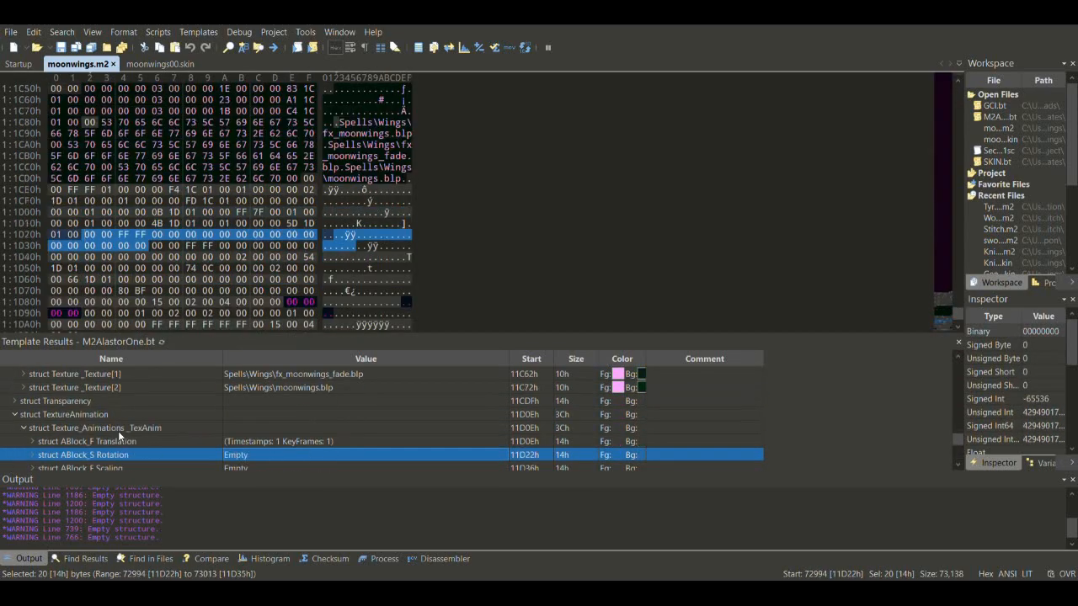
click(33, 402)
key(Down)
key(Down)
key(Down)
key(Down)
key(Down)
key(Down)
key(Down)
key(Down)
key(Down)
key(Down)
key(Down)
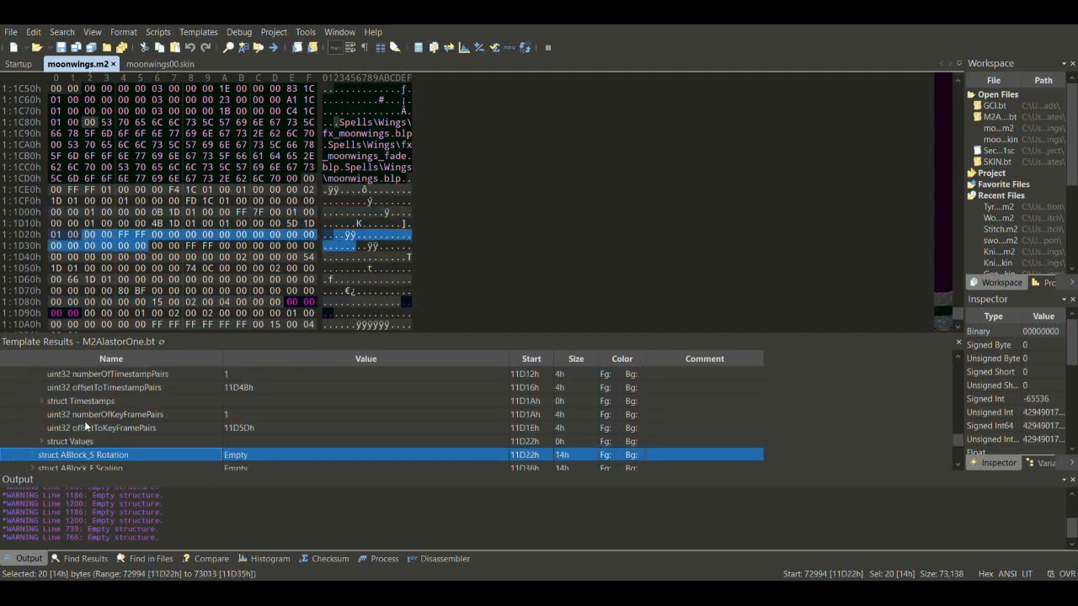
click(44, 414)
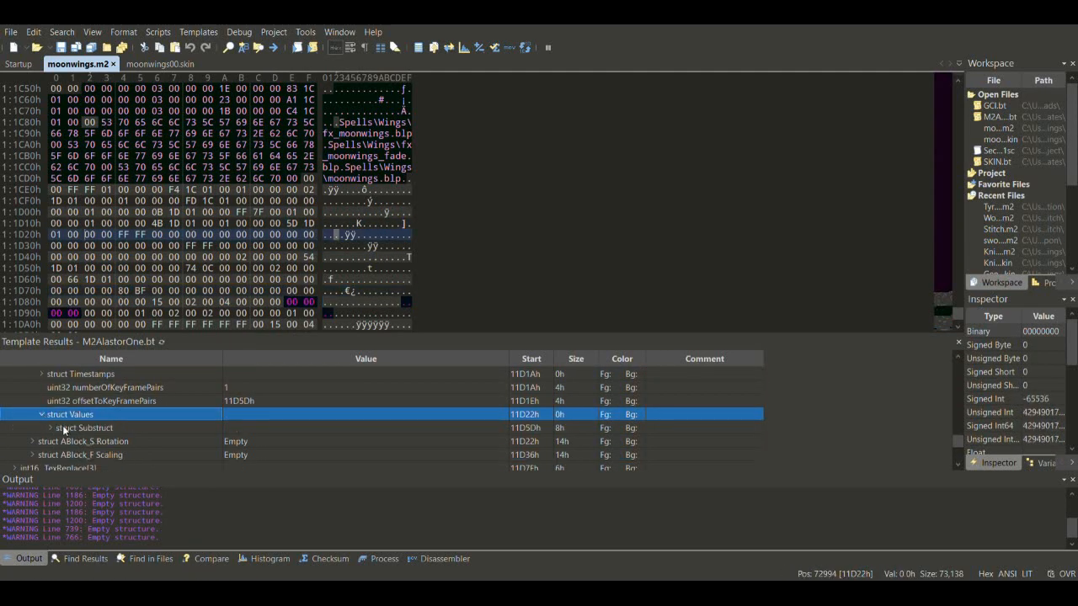
click(50, 428)
click(108, 431)
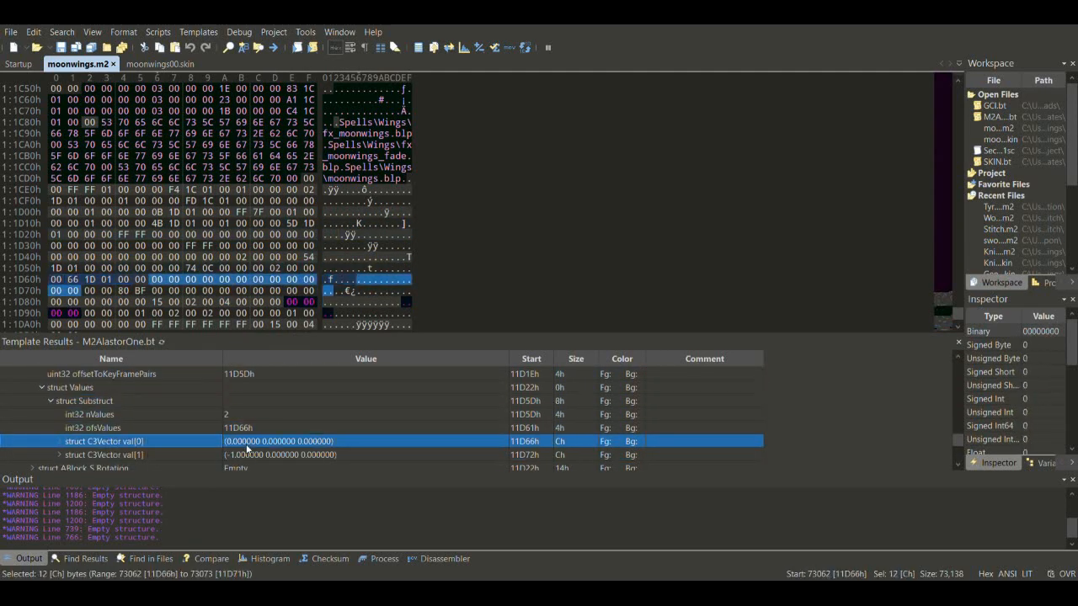
click(246, 447)
- Expand the translation timestamps and check that the second timestamp reads 3188
key(Up)
key(Up)
key(Up)
key(Up)
key(Up)
key(Up)
key(Up)
key(Up)
key(Up)
key(Up)
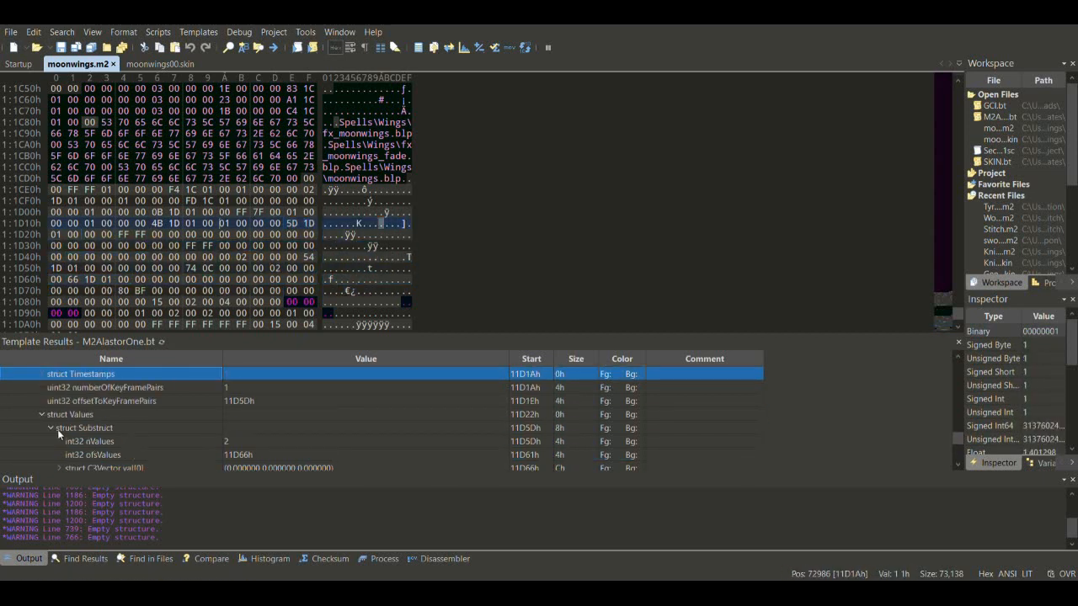
click(42, 389)
click(62, 405)
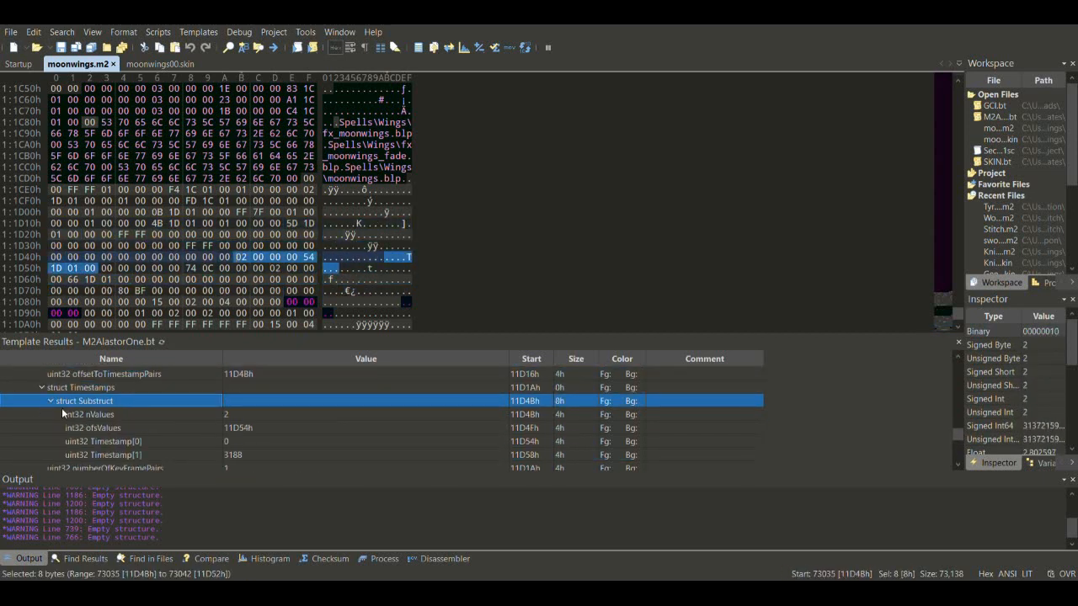
key(Down)
key(Down)
key(Down)
key(Down)
key(Down)
key(Down)
key(Up)
key(Up)
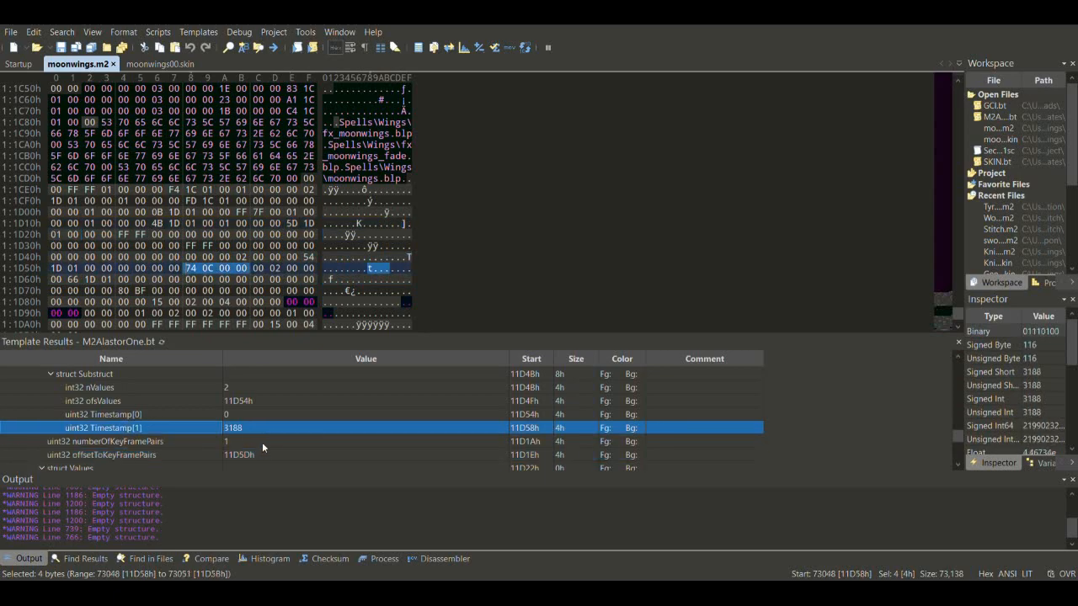
double_click(234, 428)
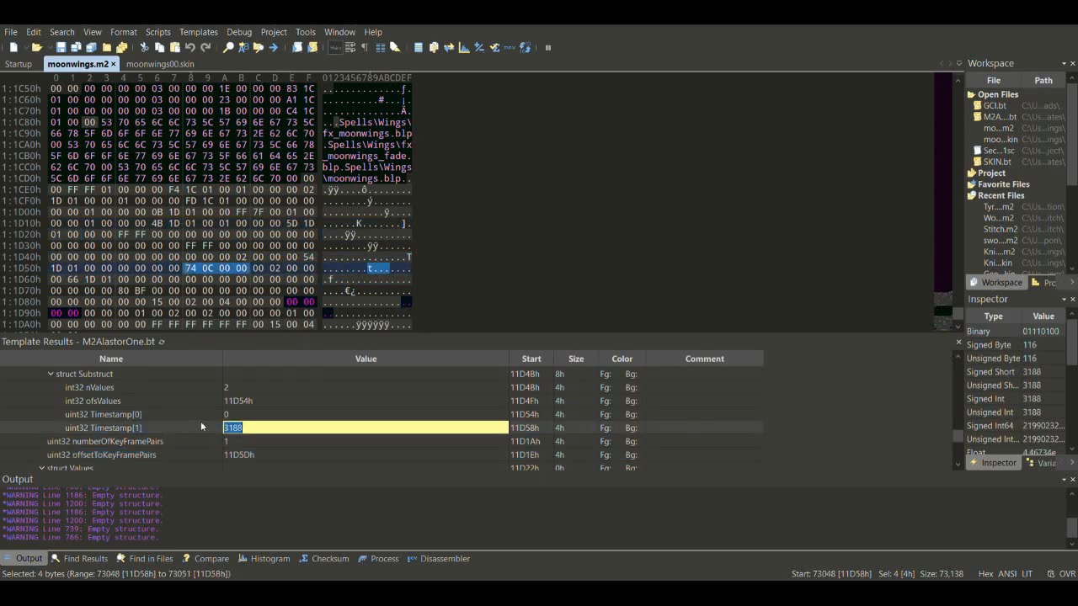
click(243, 414)
- Collapse the textures group and confirm the global sequence length is 3333
key(Up)
key(Up)
key(Up)
key(Up)
key(Up)
key(Up)
key(Up)
key(Up)
key(Up)
key(Up)
key(Up)
key(Up)
key(Up)
key(Up)
key(Up)
key(Up)
key(Up)
key(Up)
key(Up)
key(Up)
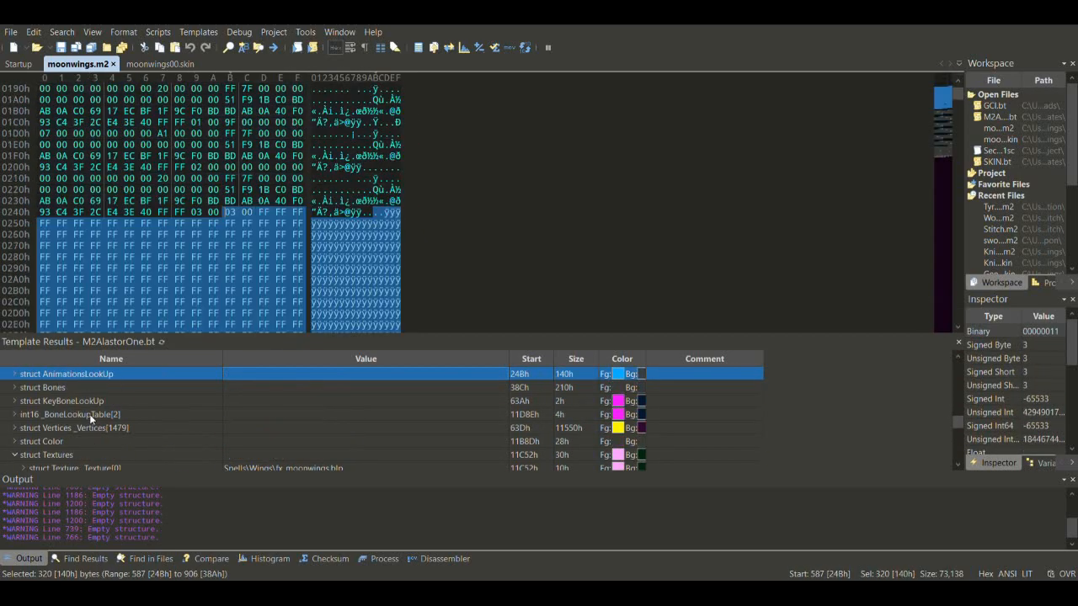
key(Down)
key(Down)
key(Down)
key(Down)
key(Down)
key(Down)
key(Down)
key(Down)
key(Down)
key(Down)
click(22, 429)
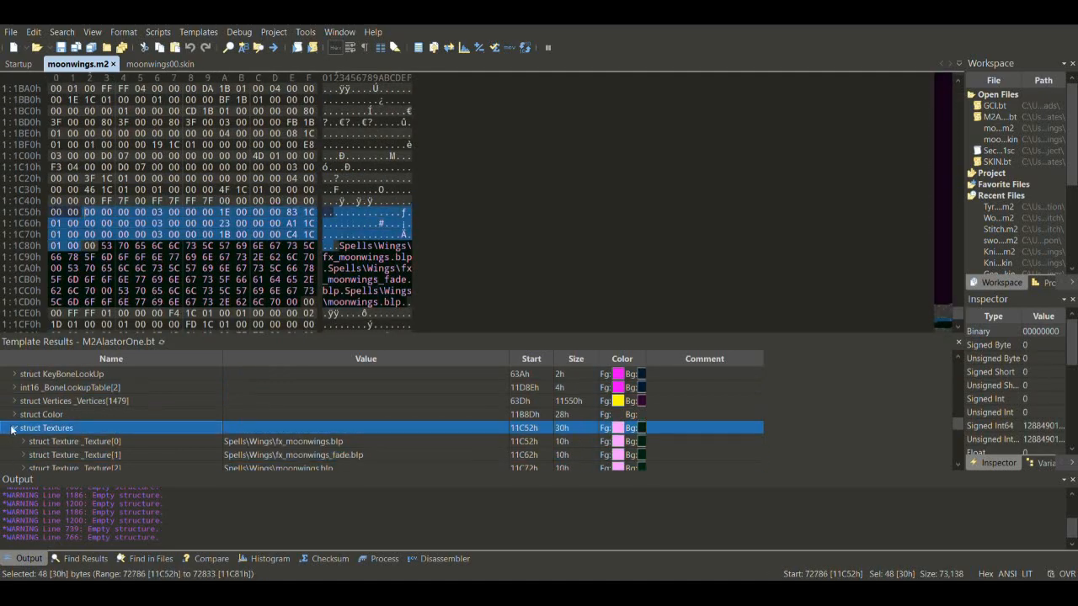
click(20, 426)
key(Up)
key(Up)
key(Up)
key(Up)
key(Up)
key(Up)
key(Up)
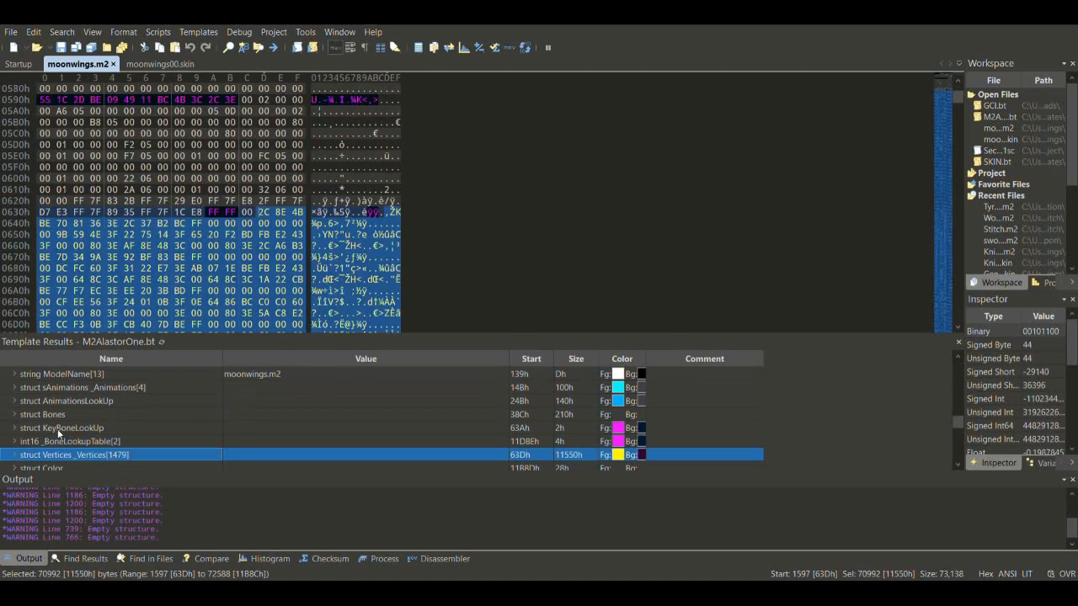
key(Up)
key(Up)
key(Up)
key(Up)
click(20, 403)
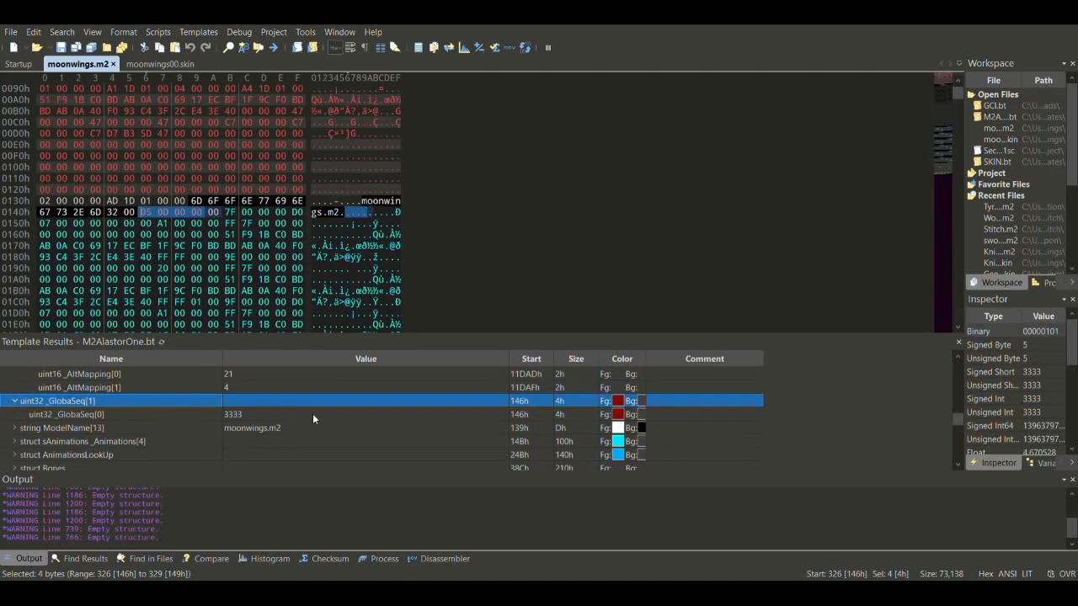
double_click(250, 414)
click(257, 427)
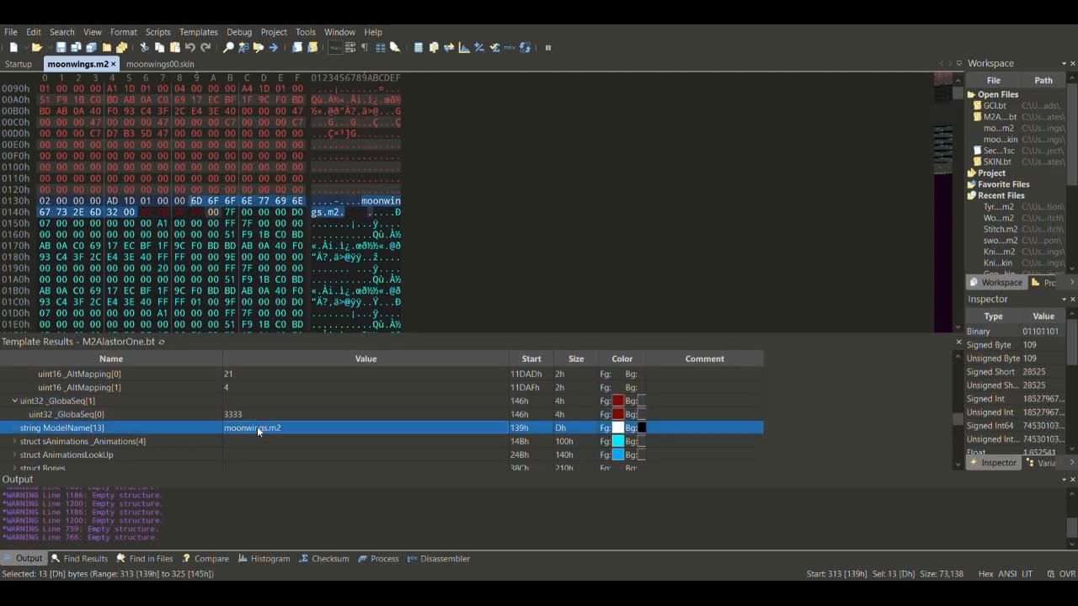
click(15, 401)
- Change moonwings.m2's second translation timestamp from 3188 to 3333
click(151, 461)
key(Down)
key(Down)
key(Down)
key(Down)
key(Down)
key(Down)
key(Down)
key(Down)
key(Down)
key(Down)
key(Down)
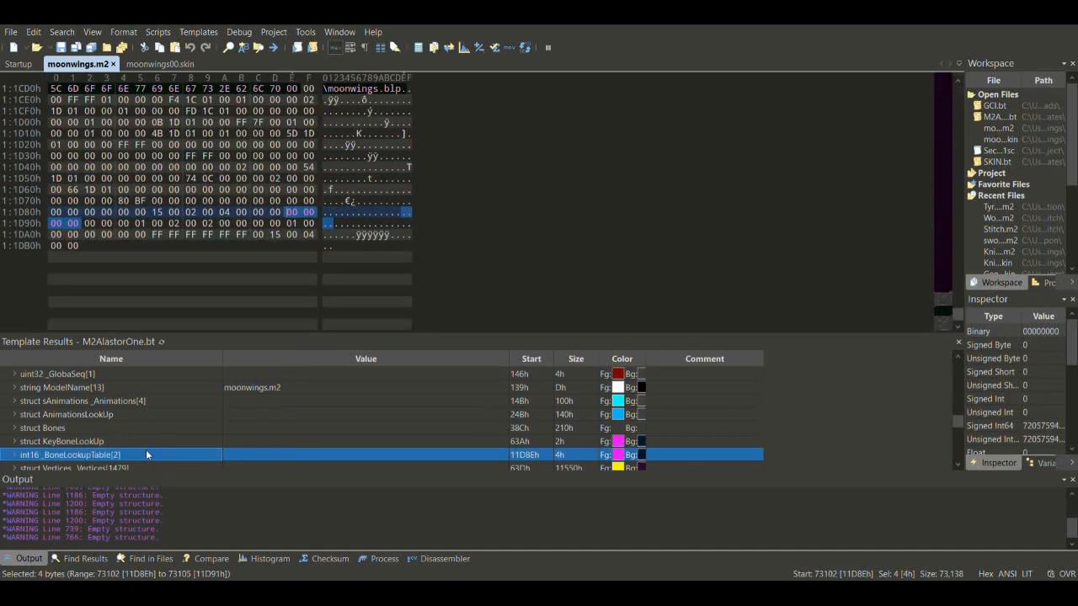
key(Down)
key(Down)
key(Down)
key(Down)
key(Down)
key(Down)
key(Down)
key(Down)
key(Down)
key(Down)
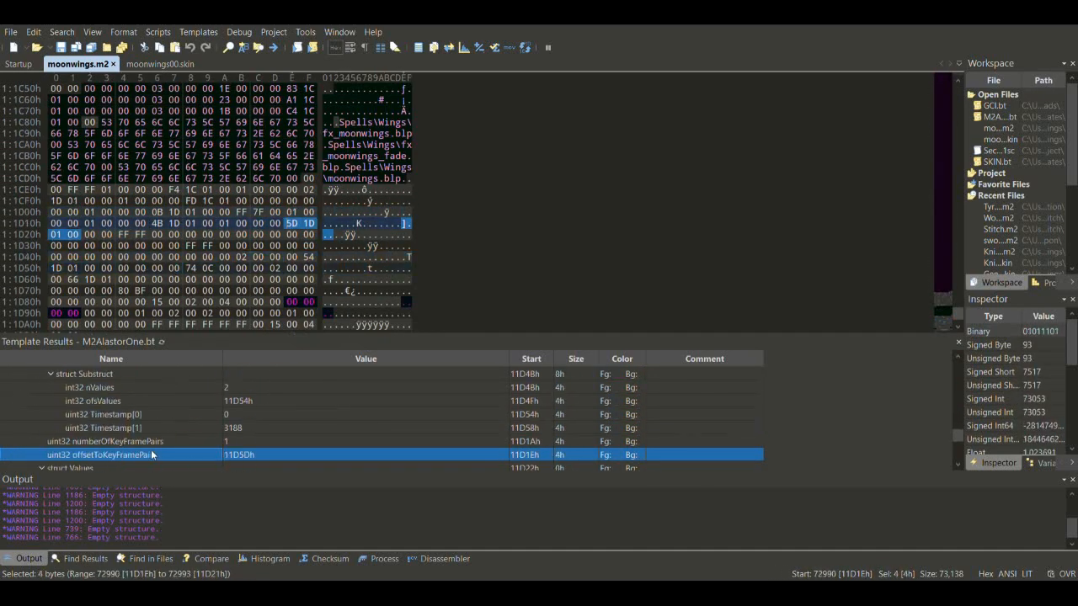
click(253, 427)
click(253, 428)
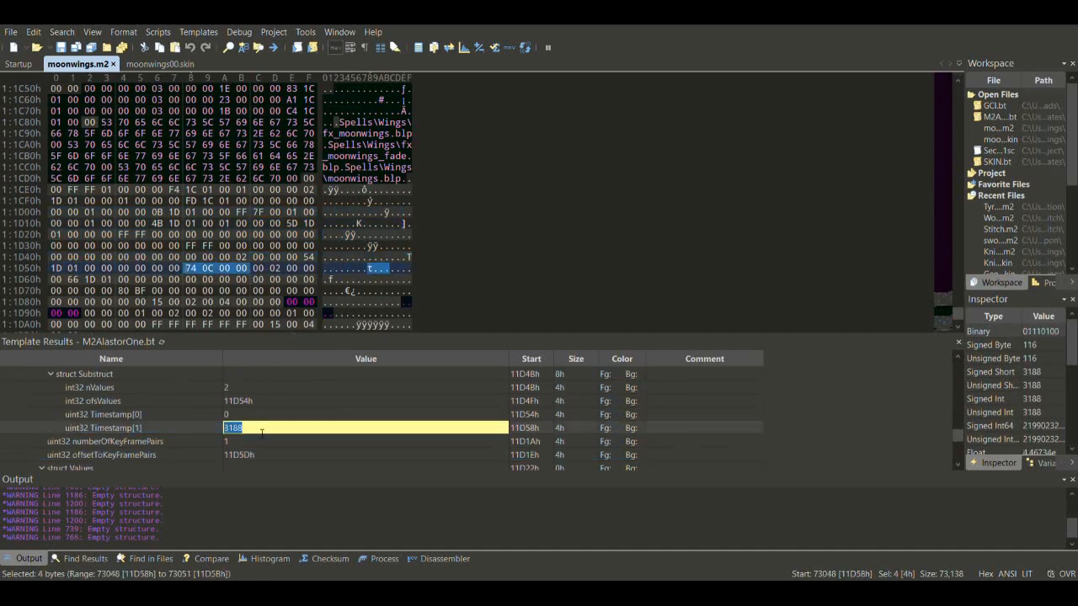
text(3333)
key(Up)
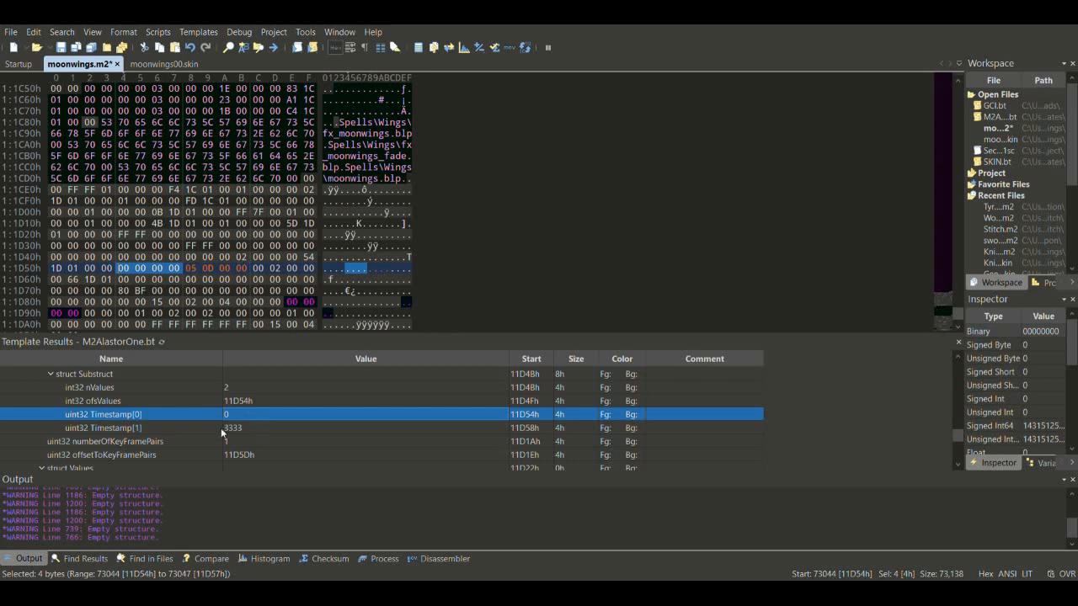
- Collapse the TextureAnimation structures and move back up to the model name entry
key(Up)
key(Up)
key(Up)
key(Up)
key(Up)
key(Up)
key(Up)
key(Up)
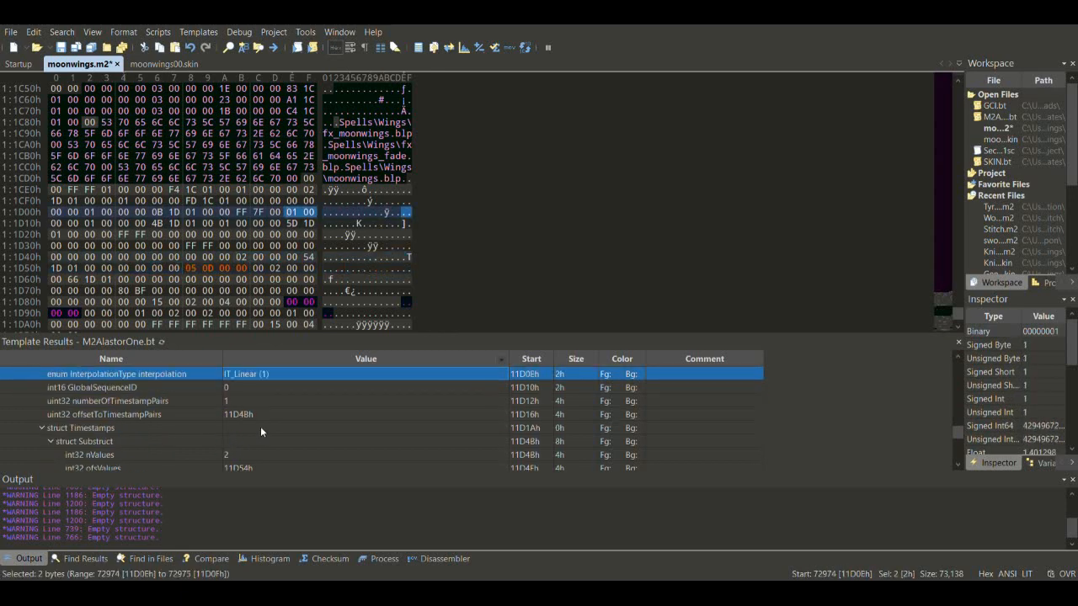
key(Up)
key(Up)
key(Up)
key(Up)
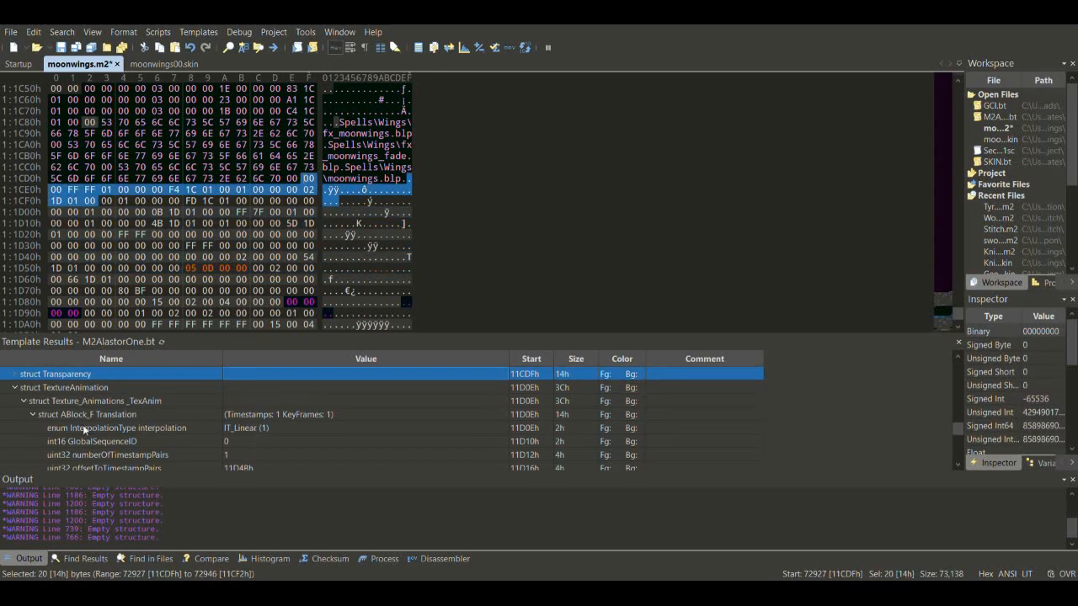
click(31, 400)
click(23, 399)
click(15, 388)
key(Up)
key(Up)
key(Up)
key(Up)
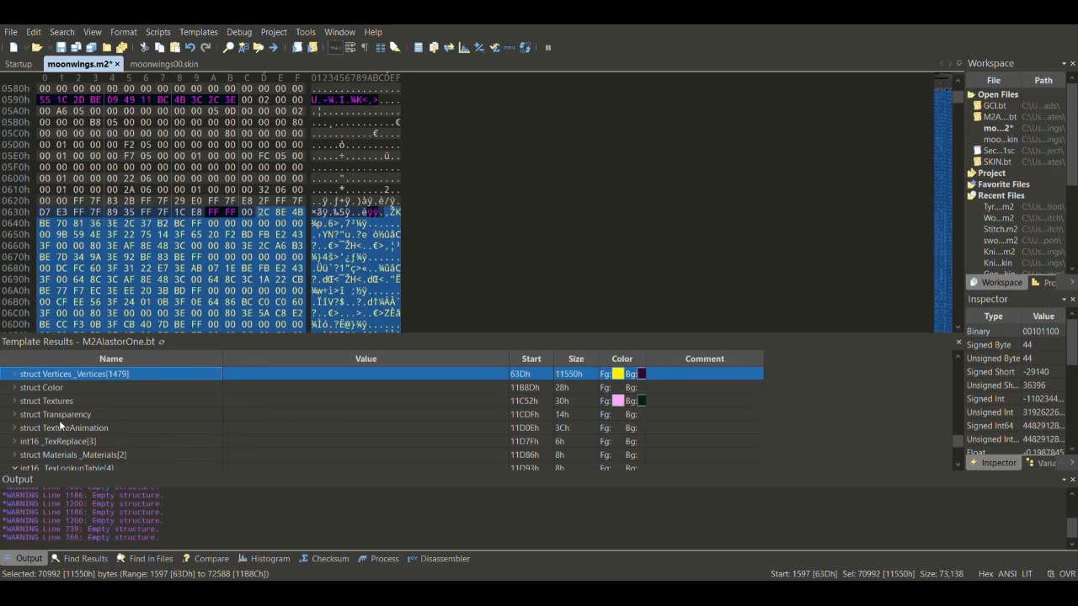
key(Up)
key(Up)
key(Up)
key(Up)
key(Up)
key(Up)
key(Up)
key(Up)
key(Up)
key(Up)
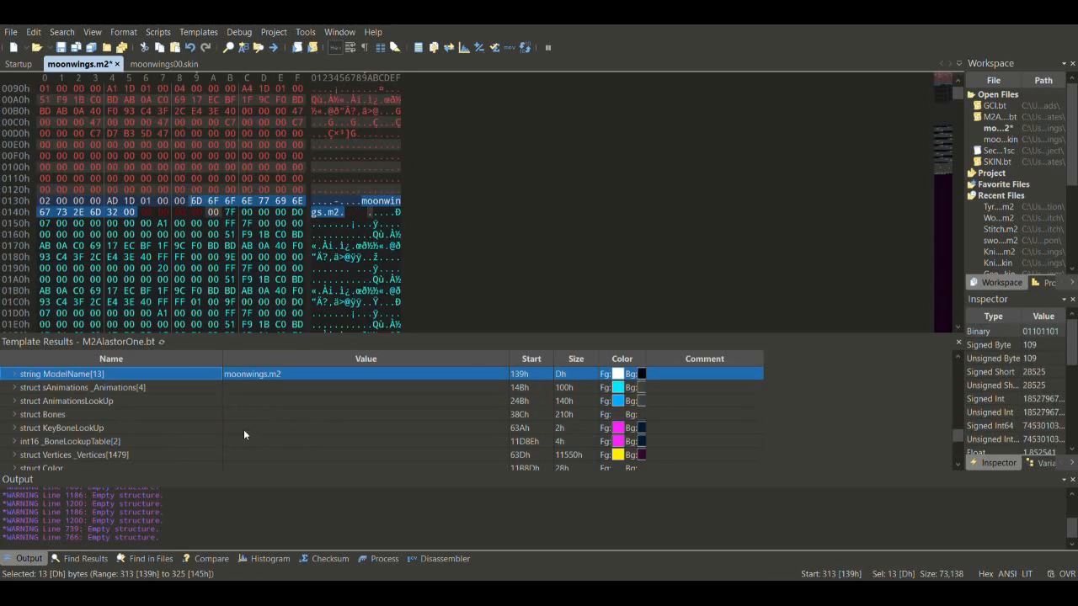
key(Up)
key(Up)
key(Up)
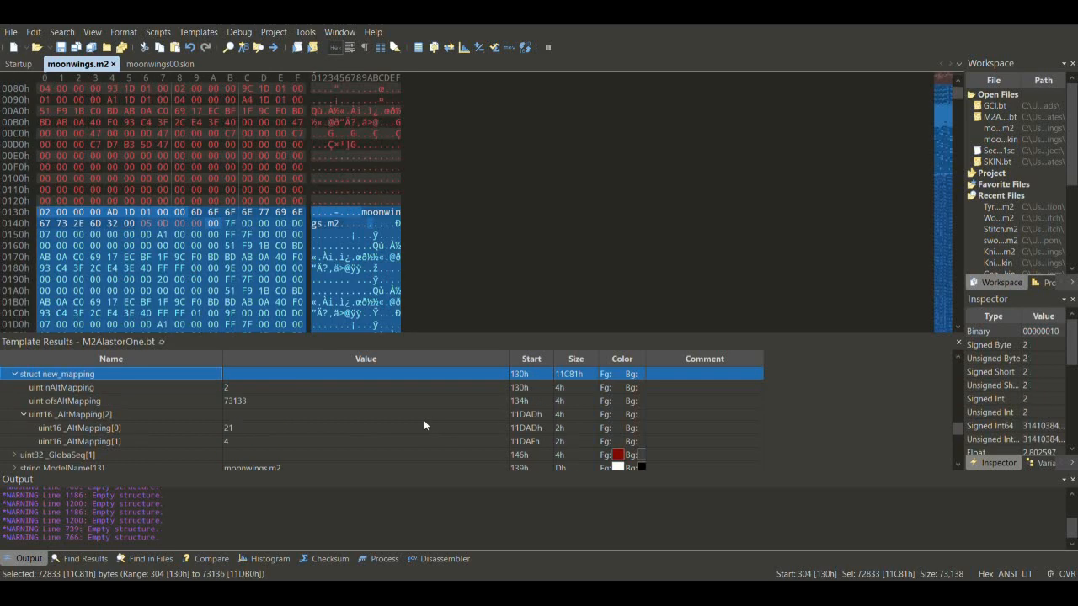
key(s)
- Review moonwings00.skin, return to moonwings.m2, and open KnightWings_01.m2
click(142, 66)
key(Up)
key(Up)
key(Up)
key(Up)
key(Up)
key(Up)
key(Up)
key(Up)
key(Up)
key(Up)
key(Up)
key(Up)
key(Up)
key(Up)
key(Up)
key(Up)
key(Up)
key(Up)
key(Up)
key(Up)
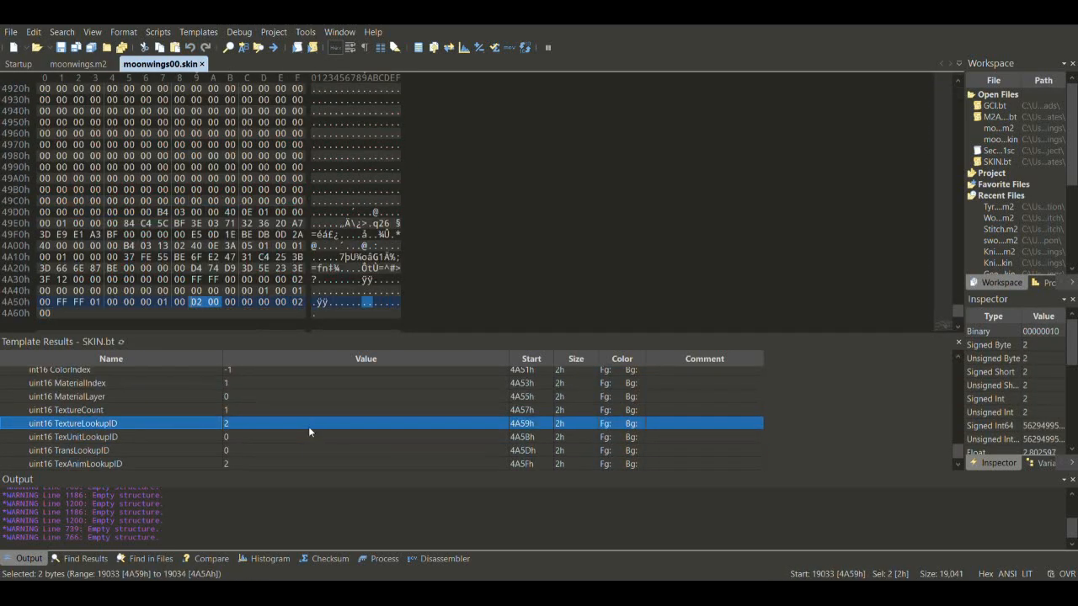
key(Up)
key(Up)
key(Up)
key(Up)
key(Up)
key(Up)
key(Up)
key(Up)
key(Up)
key(Up)
key(Up)
key(Up)
key(Up)
key(Up)
key(Up)
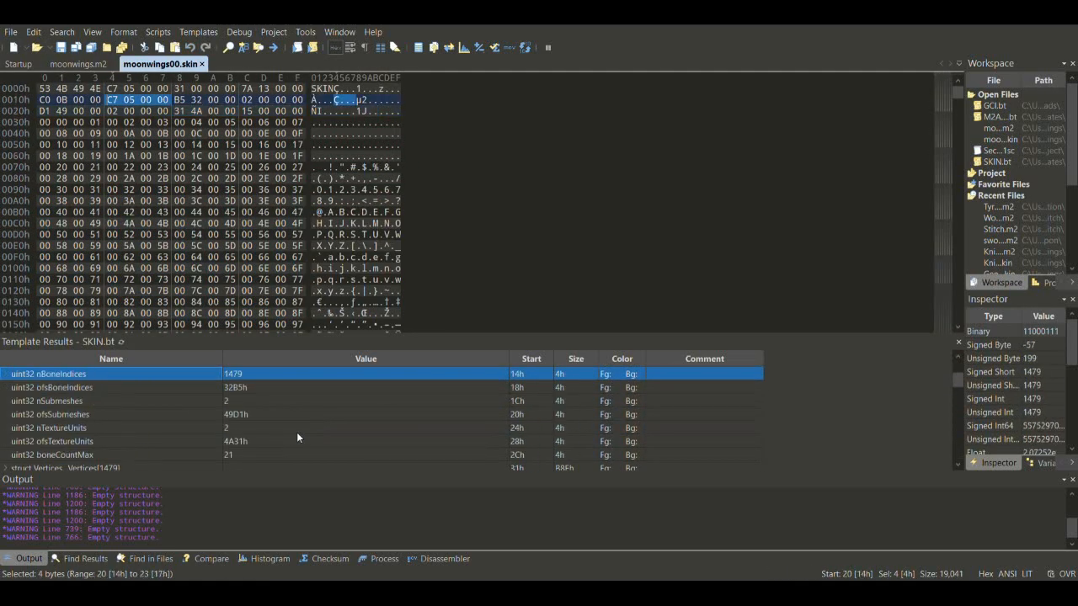
click(81, 64)
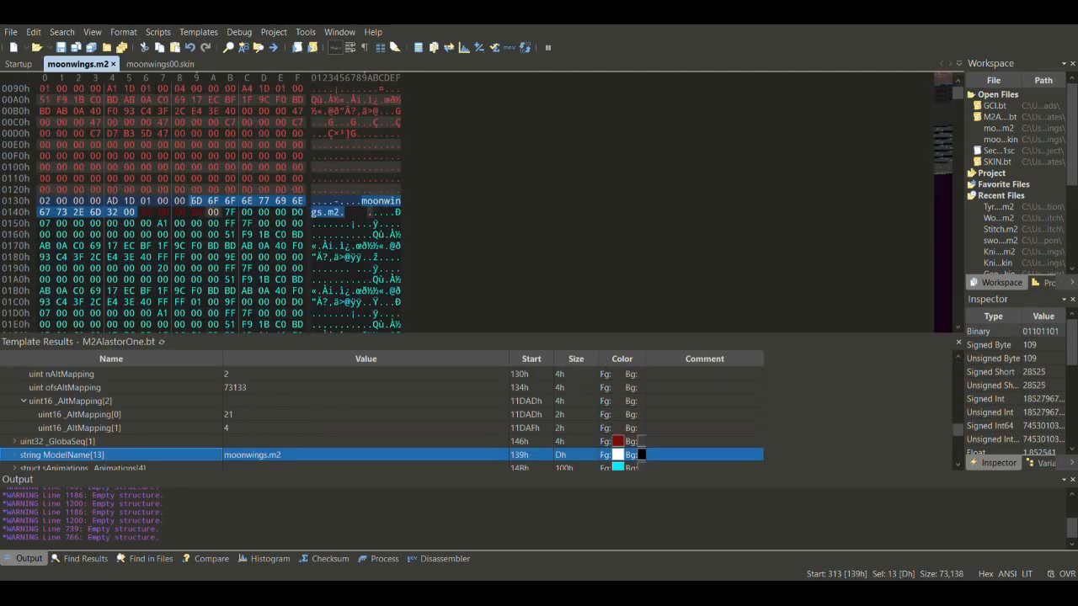
key(Up)
key(Up)
key(Up)
key(Down)
key(Down)
key(Down)
key(Down)
key(Down)
key(Down)
key(Down)
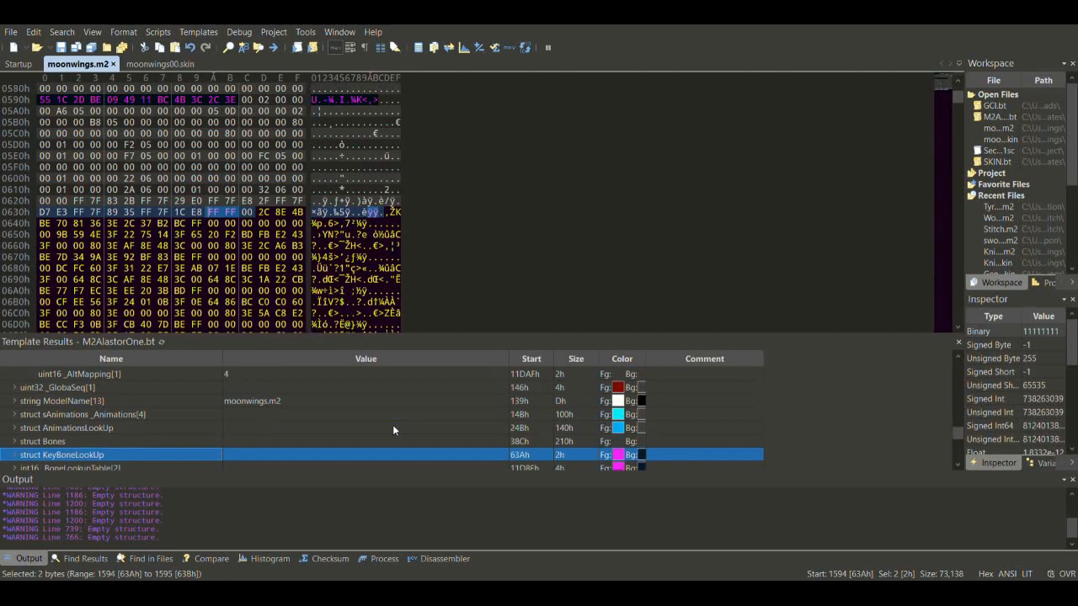
click(565, 563)
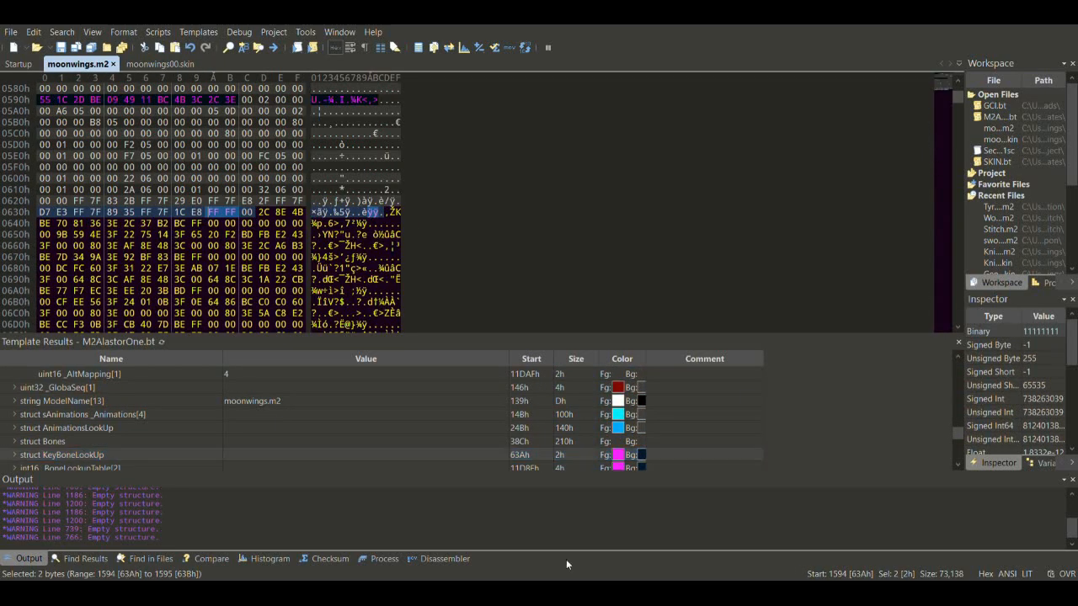
double_click(578, 251)
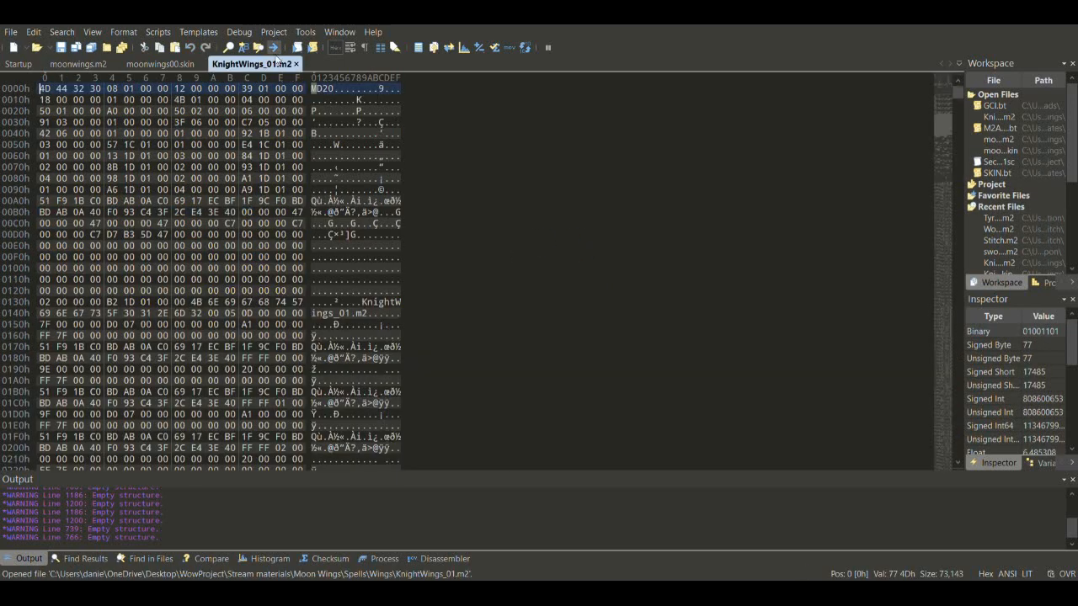
- Run the M2 template on KnightWings_01.m2 and expand TextureAnimation > Translation > Timestamps > Substruct
click(315, 50)
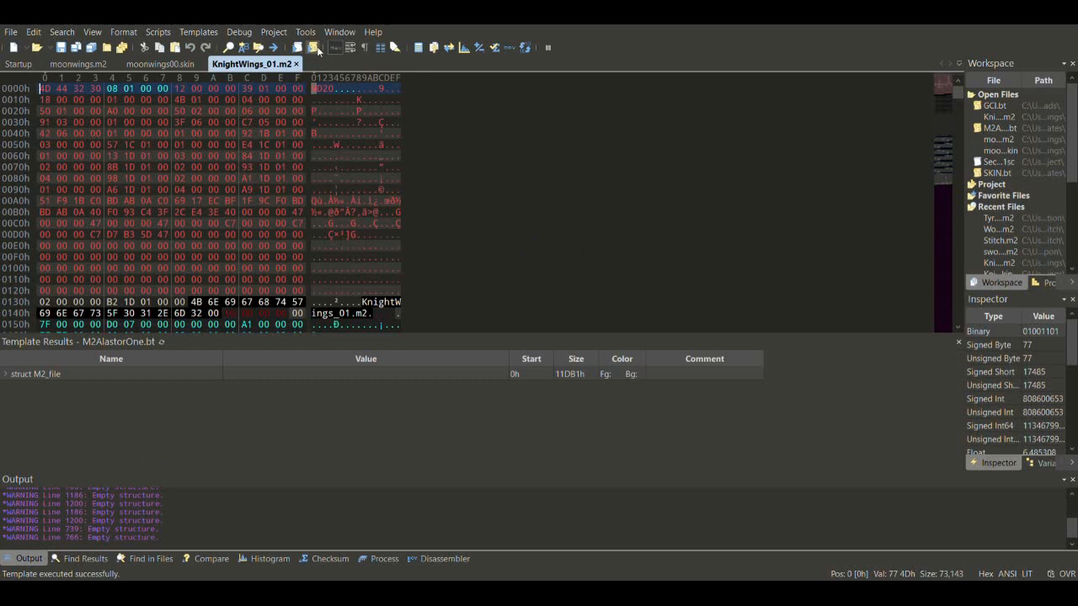
click(10, 375)
click(7, 374)
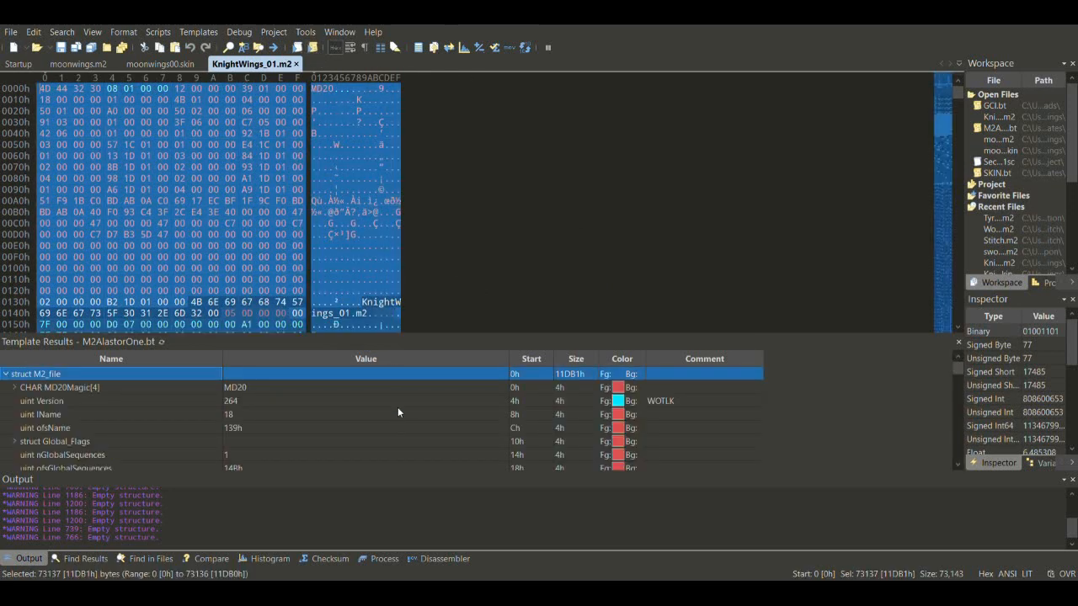
key(Down)
key(Down)
key(Down)
key(Down)
key(Down)
key(Down)
key(Down)
key(Down)
key(Down)
key(Down)
key(Down)
key(Down)
key(Down)
key(Down)
key(Down)
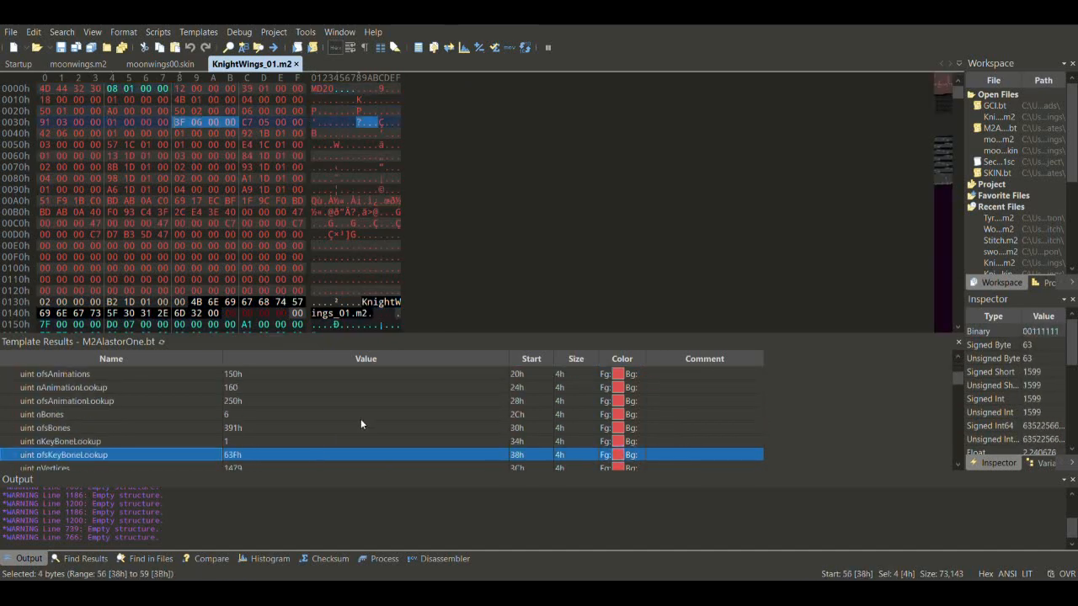
key(Down)
key(Down)
key(Down)
key(Down)
key(Down)
key(Down)
key(Down)
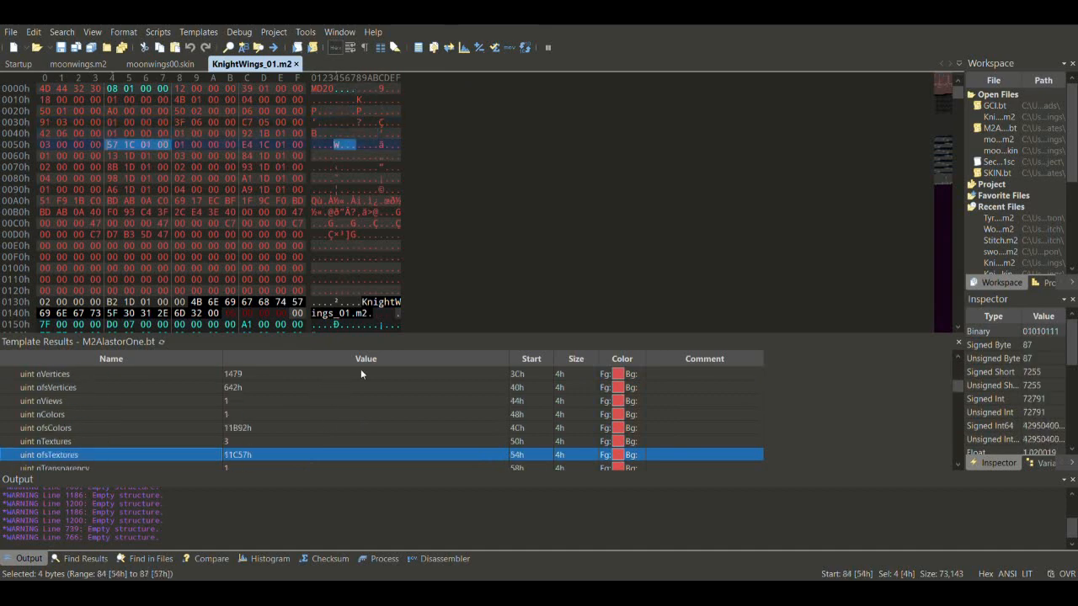
key(Down)
key(Down)
key(Down)
key(Down)
key(Down)
key(Down)
key(Down)
key(Down)
key(Down)
key(Down)
key(Down)
key(Down)
key(Down)
key(Down)
key(Down)
key(Down)
key(Down)
key(Down)
key(Down)
key(Down)
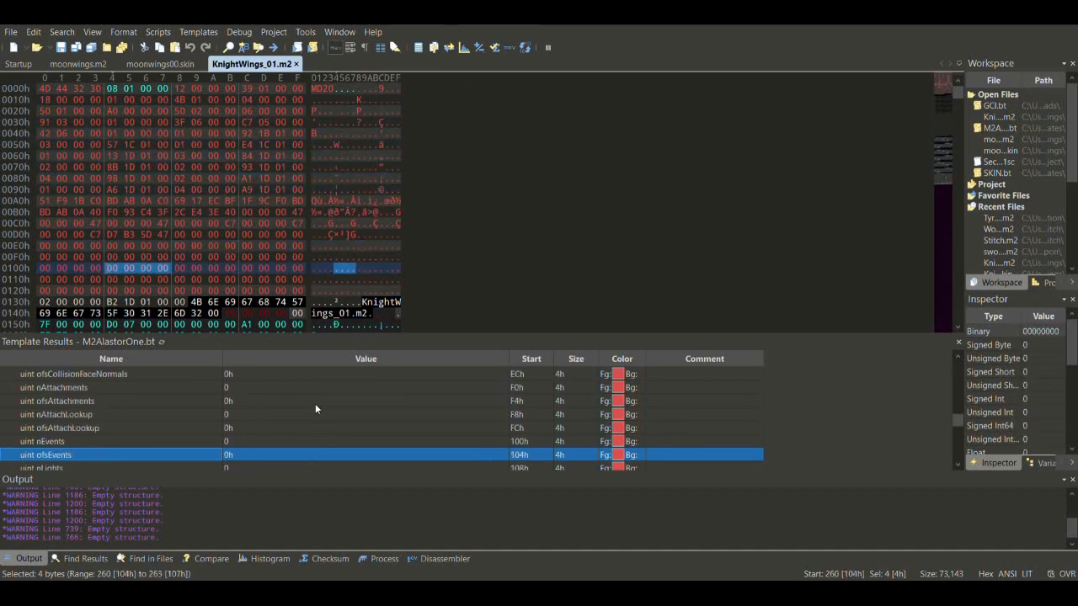
key(Down)
key(Down)
key(Down)
key(Down)
key(Down)
key(Down)
key(Down)
key(Down)
key(Down)
key(Down)
key(Down)
key(Down)
key(Down)
key(Down)
key(Down)
key(Down)
key(Down)
key(Down)
key(Down)
key(Down)
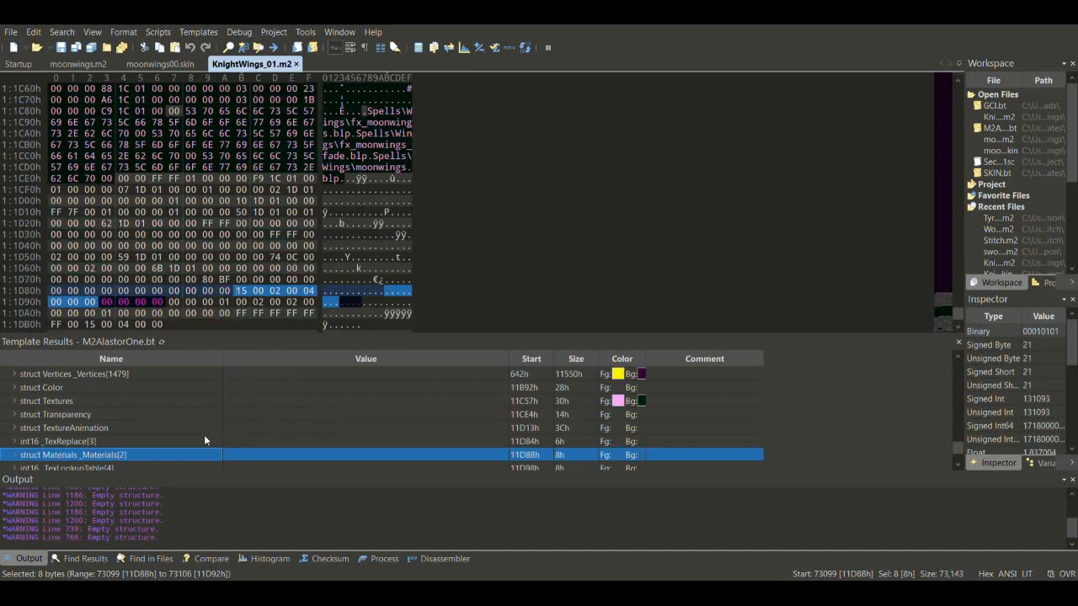
click(15, 428)
click(26, 442)
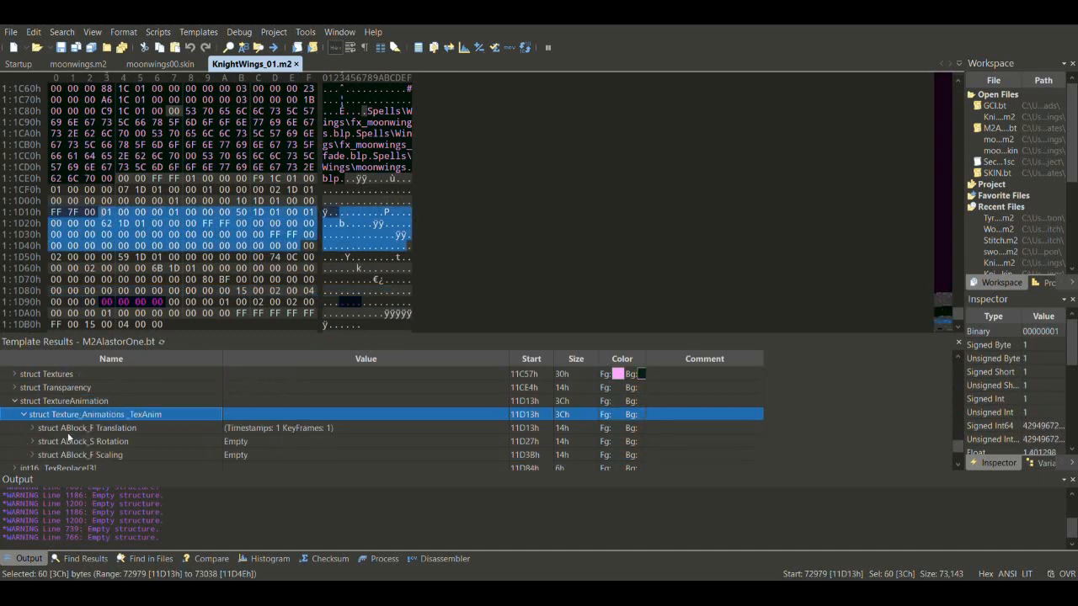
click(34, 429)
click(38, 439)
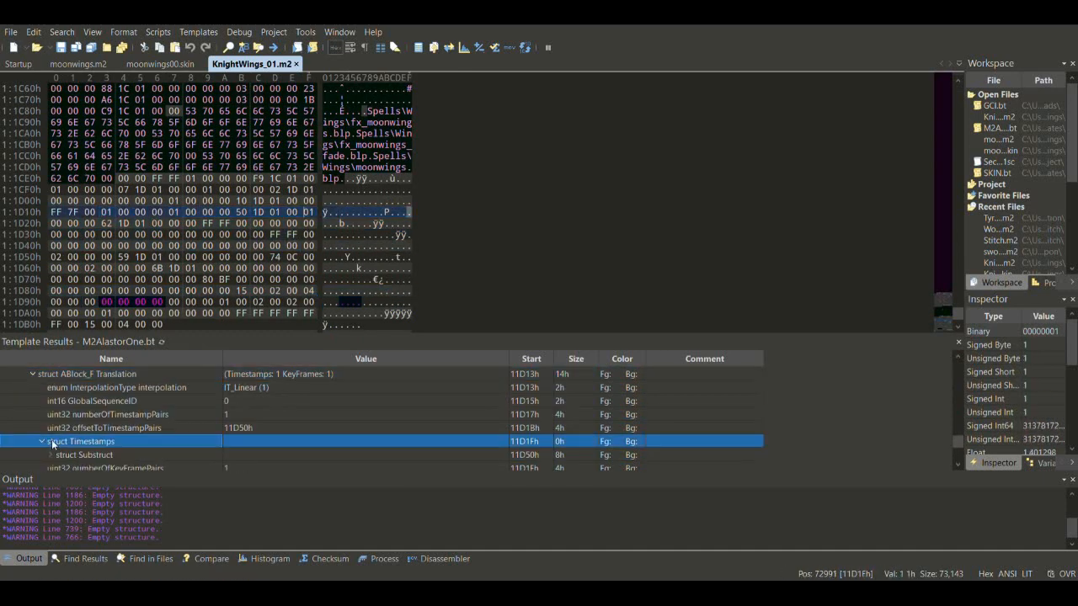
click(51, 455)
- Confirm the 3333 global sequence, change Timestamp[1] from 3188 to 3333, and save
key(Up)
key(Up)
key(Up)
key(Up)
key(Up)
key(Up)
key(Up)
key(Up)
key(Up)
key(Up)
key(Up)
key(Up)
key(Up)
key(Up)
key(Up)
key(Up)
key(Up)
key(Up)
key(Up)
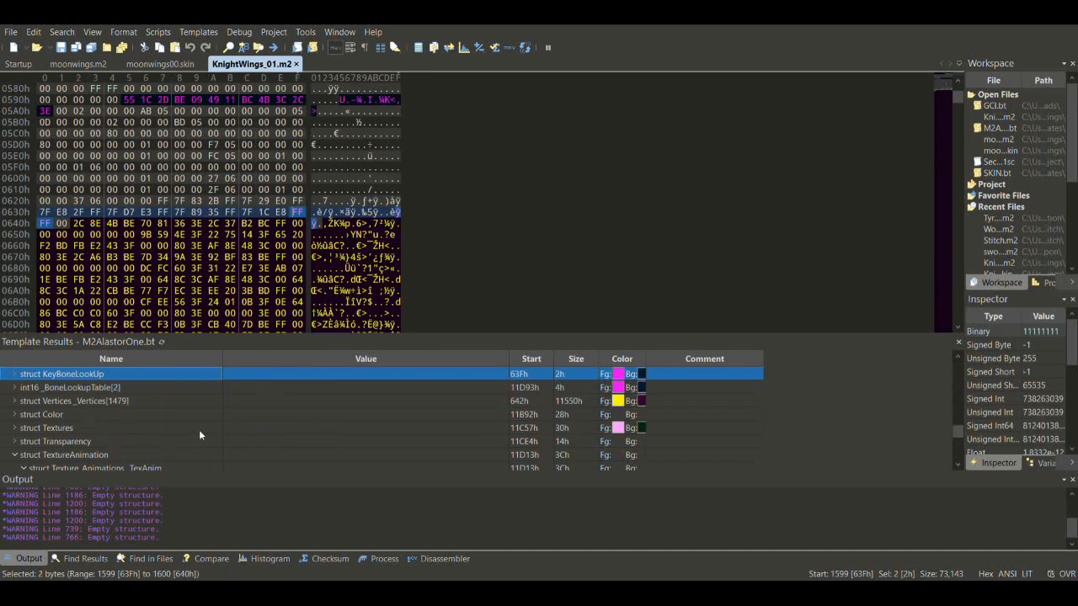
key(Right)
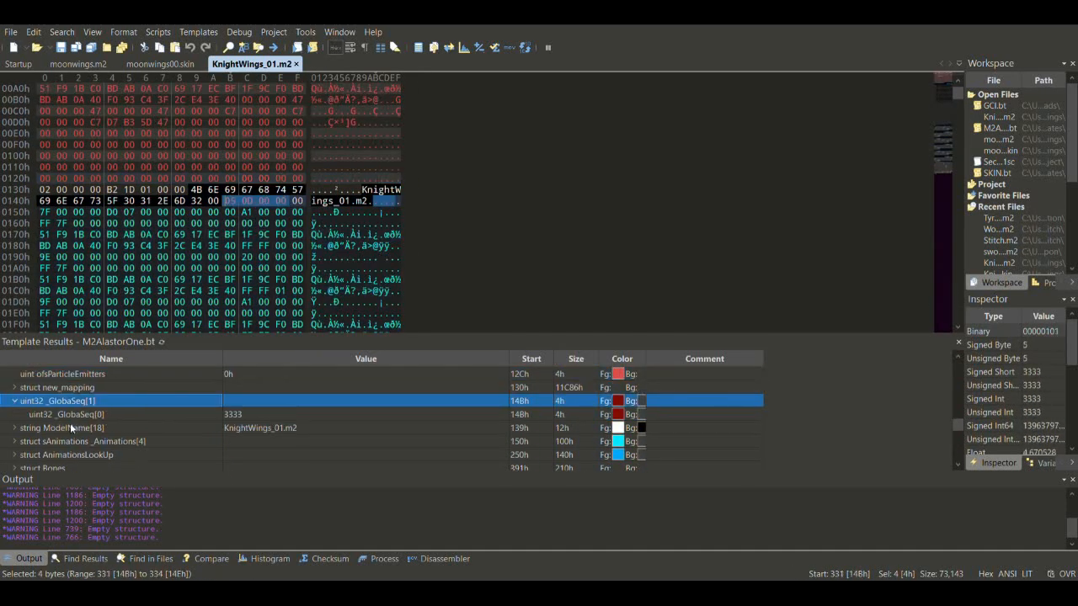
double_click(237, 414)
key(ctrl+c)
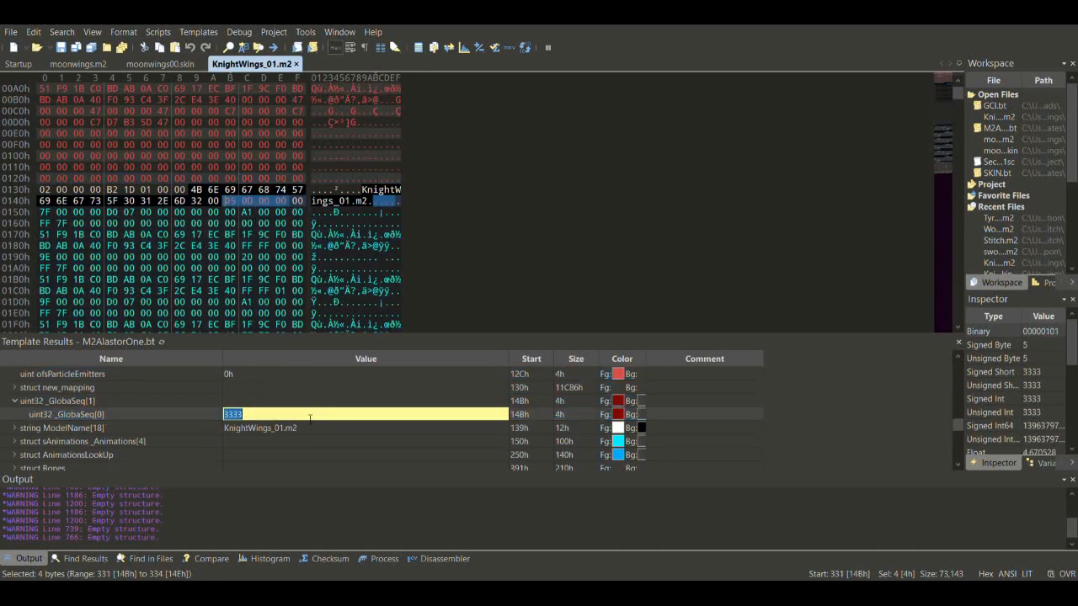
key(Down)
key(Down)
key(Down)
key(Down)
key(Down)
key(Down)
key(Down)
key(Down)
key(Down)
key(Down)
key(Down)
key(Down)
key(Down)
key(Down)
key(Down)
key(Down)
key(Down)
key(Down)
key(Down)
key(Down)
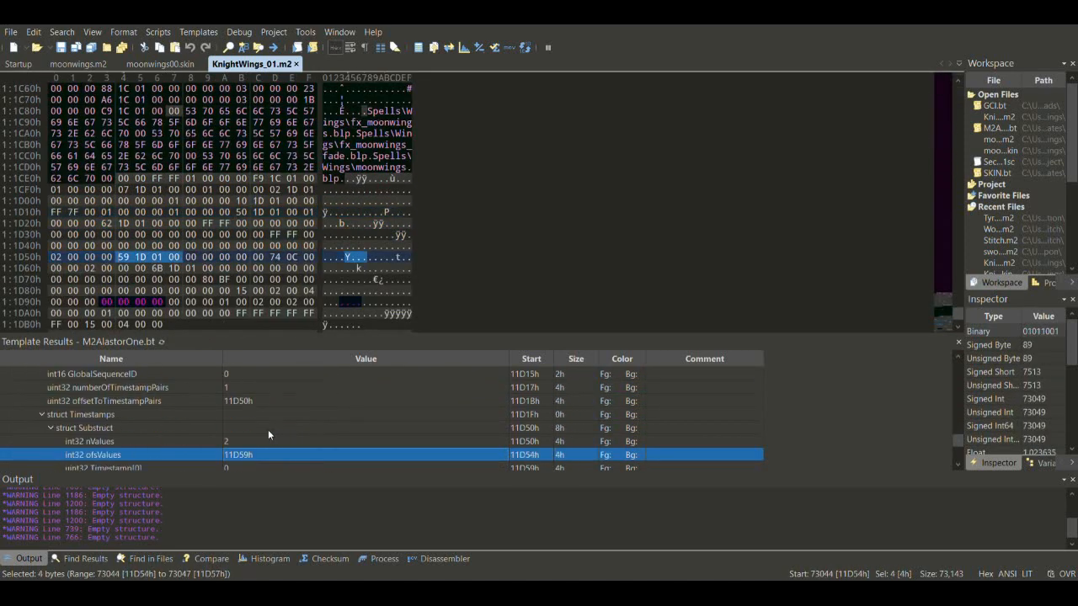
key(Up)
key(Up)
key(Up)
key(Down)
key(Down)
key(Down)
key(Down)
key(Down)
key(Down)
double_click(244, 440)
key(ctrl+v)
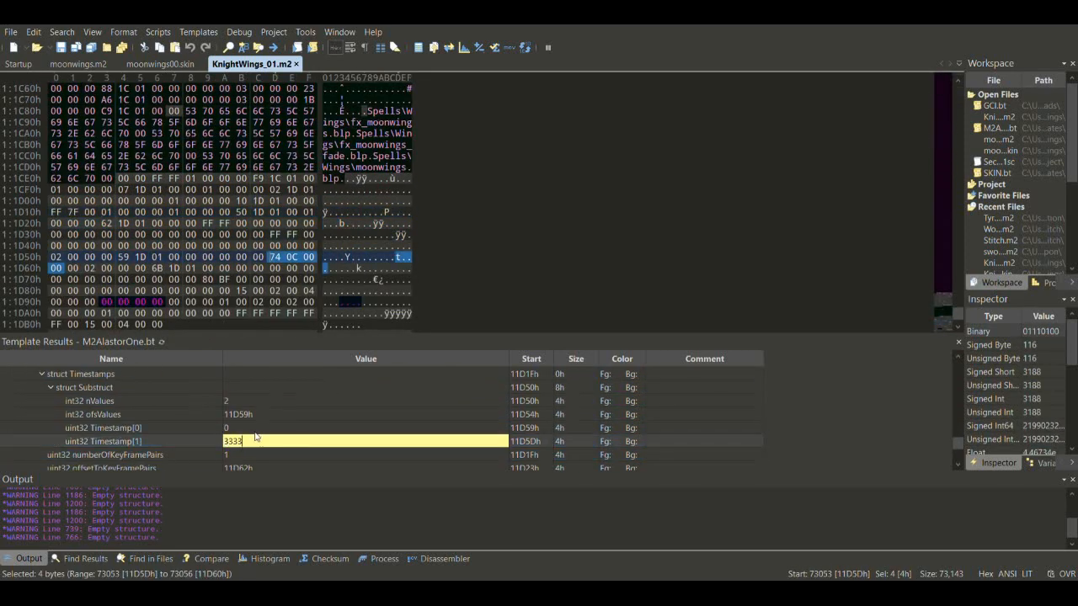
key(Return)
key(Up)
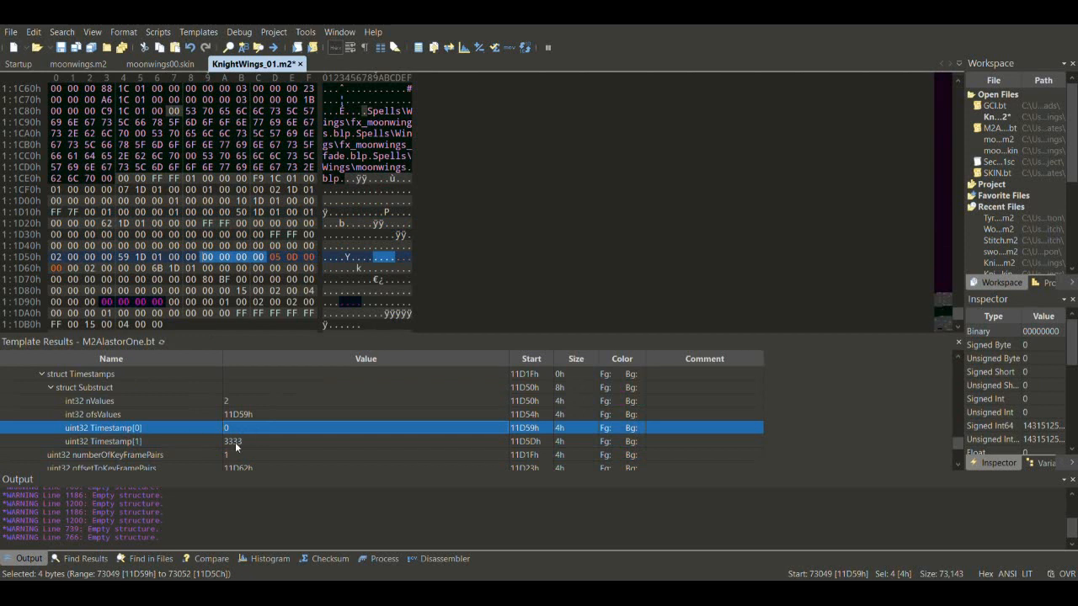
key(ctrl+s)
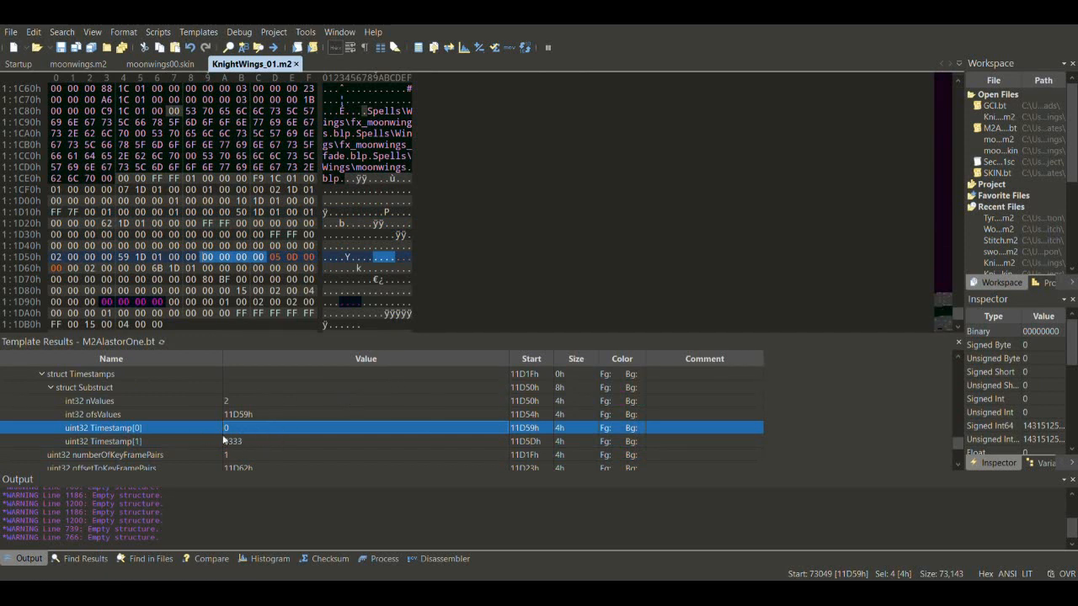
key(Down)
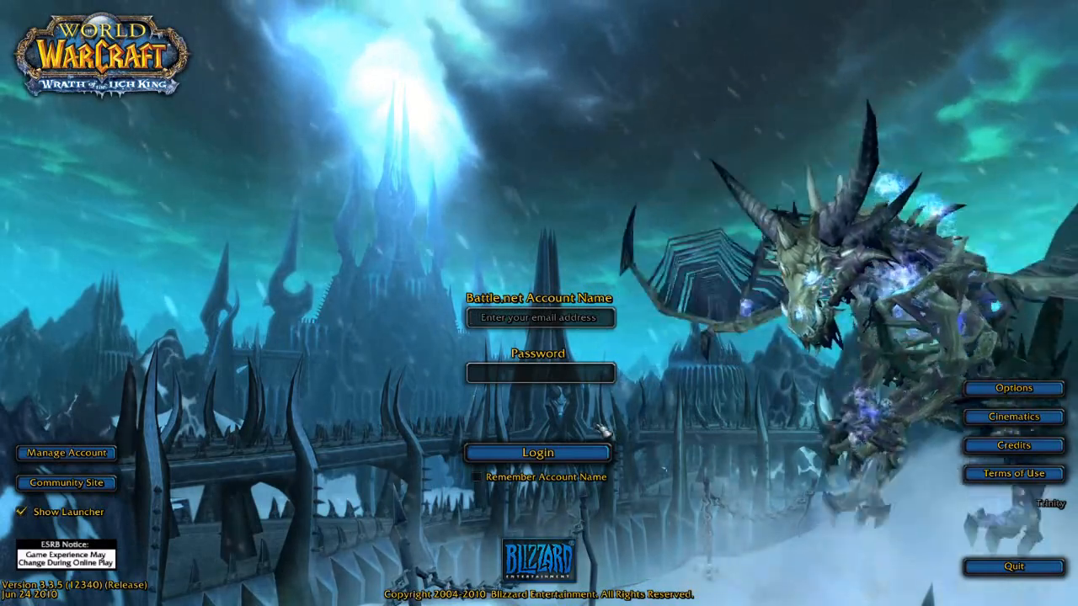
- Log in with the account name and password, then enter the world with the character
text(player)
key(Tab)
text(******)
key(Return)
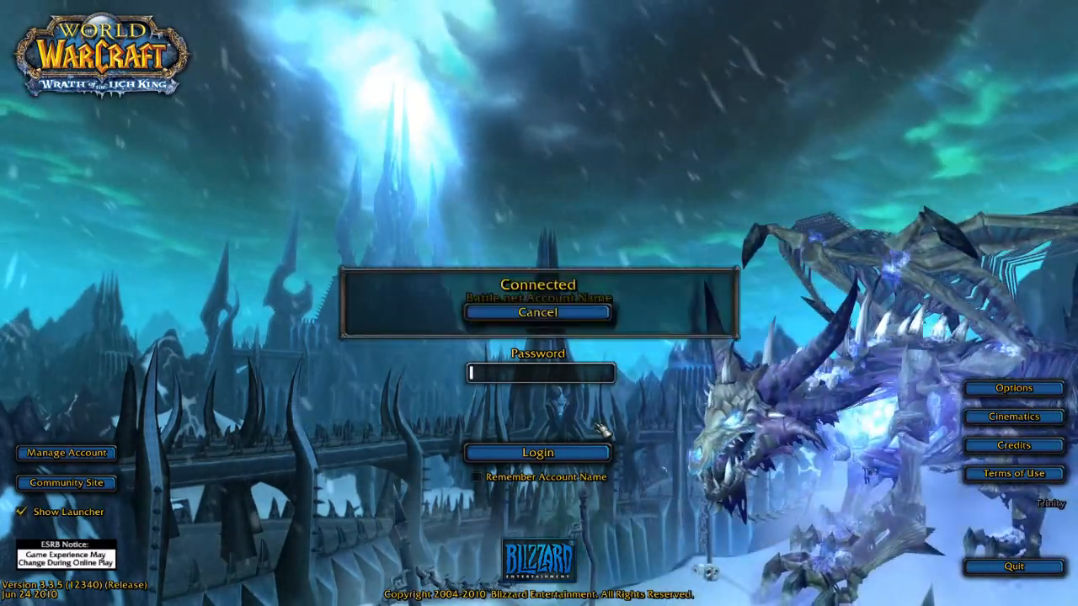
key(Return)
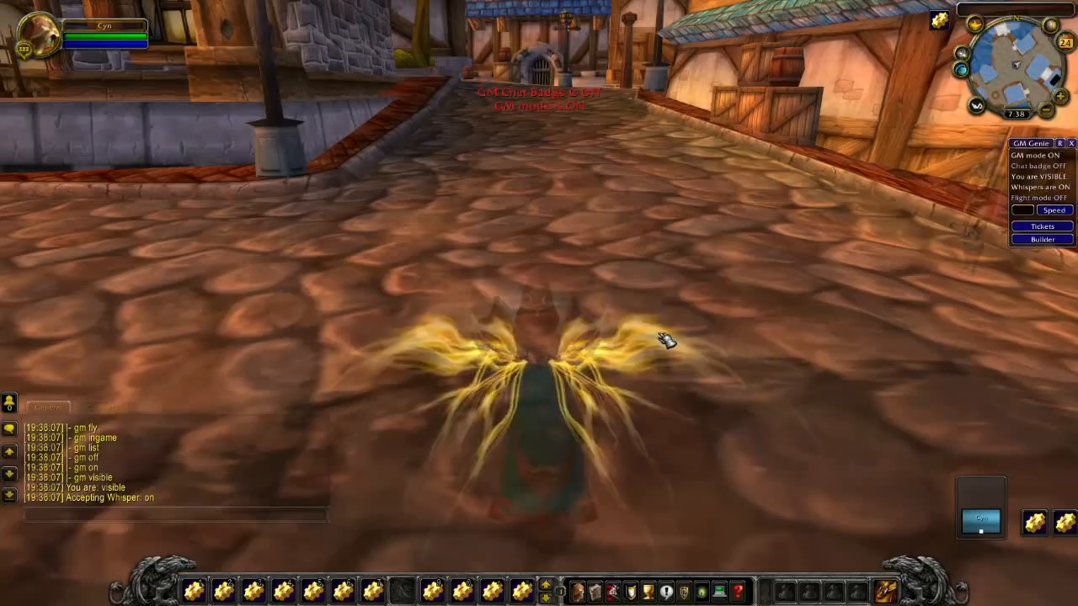
- Orbit and zoom the camera around the glowing golden wings, then run up the street
drag(665, 340, 1040, 336)
scroll(981, 337, up, 2)
scroll(989, 337, down, 2)
scroll(1040, 337, up, 2)
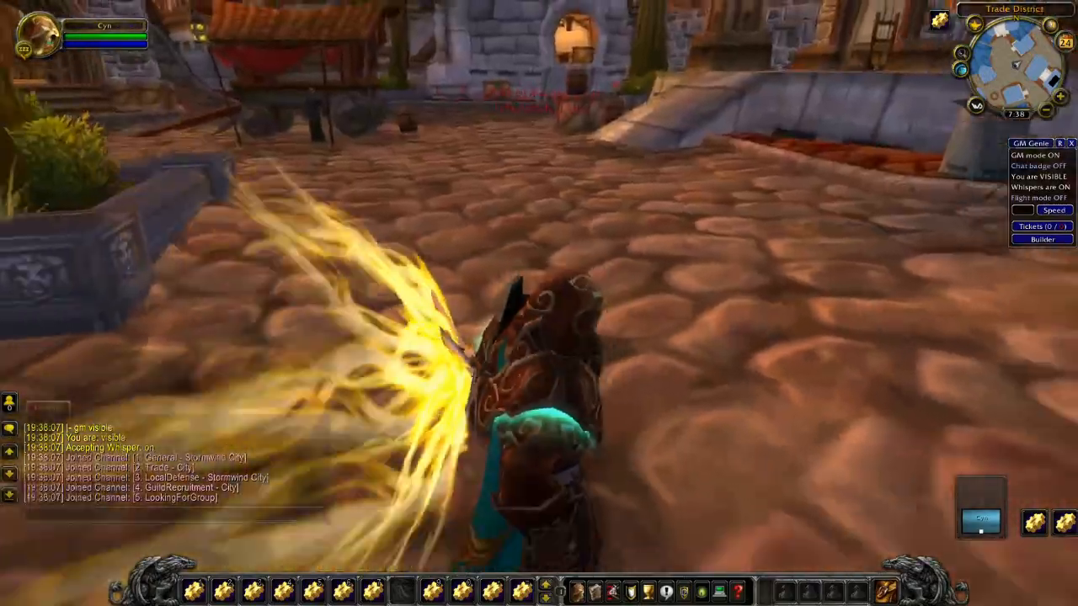
drag(539, 337, 749, 248)
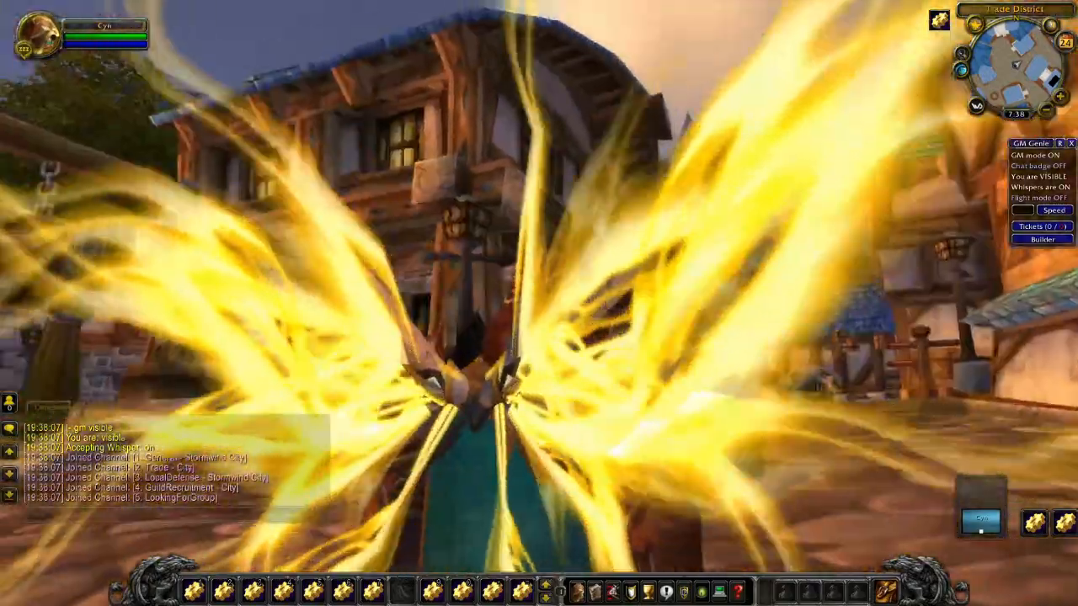
drag(539, 304, 581, 307)
right_drag(581, 307, 724, 319)
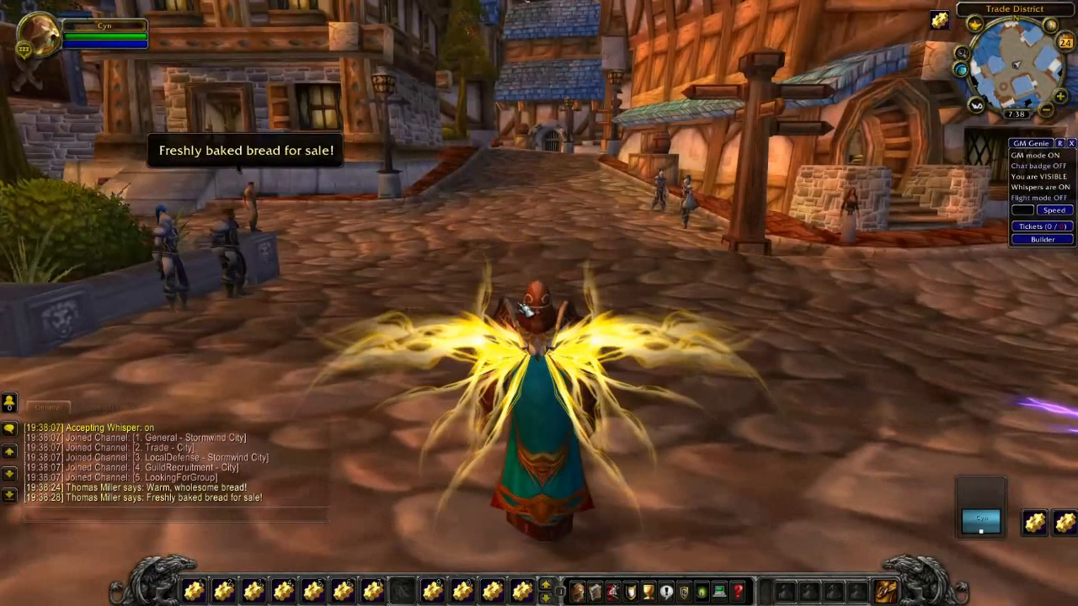
key(w)
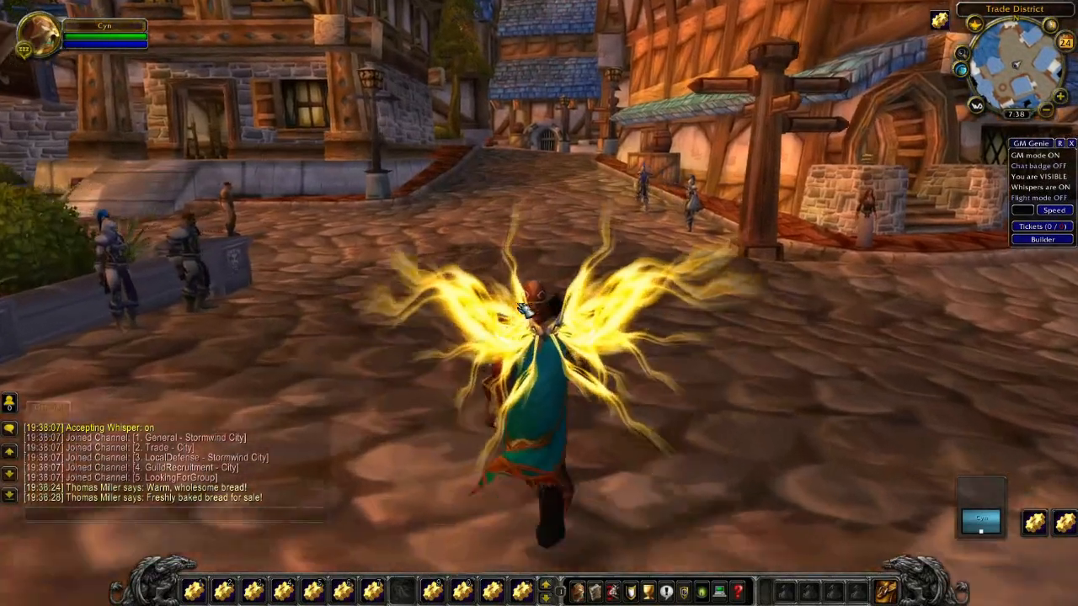